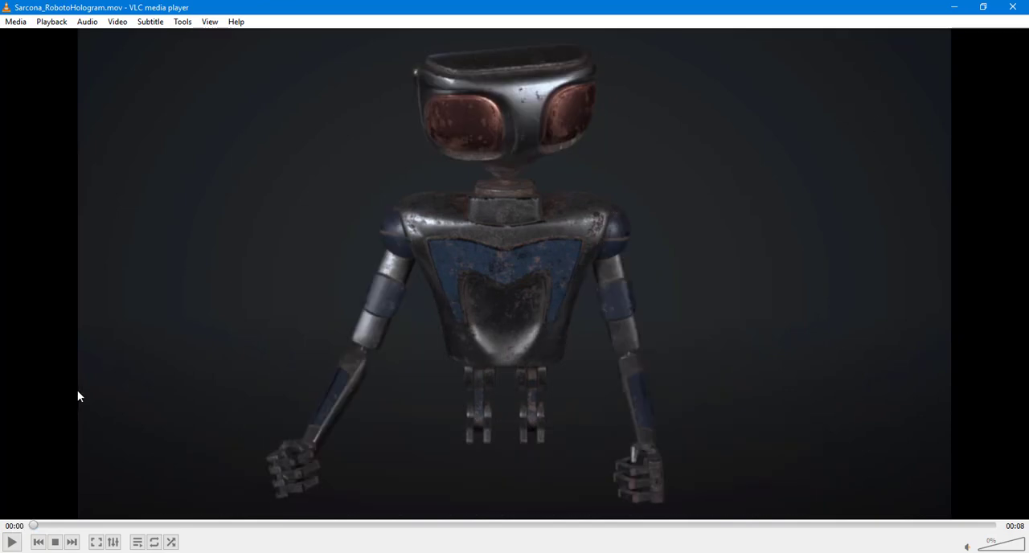
Step: Play Sarcona_RobotoHologram.mov from the start, rewind it to just after the beginning, replay it and pause at about 6 seconds
key(space)
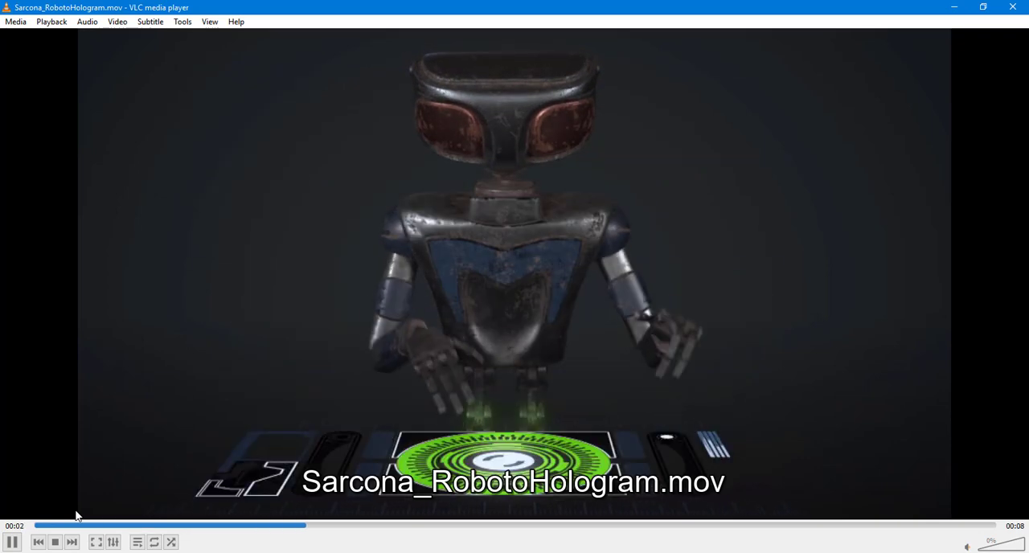
key(space)
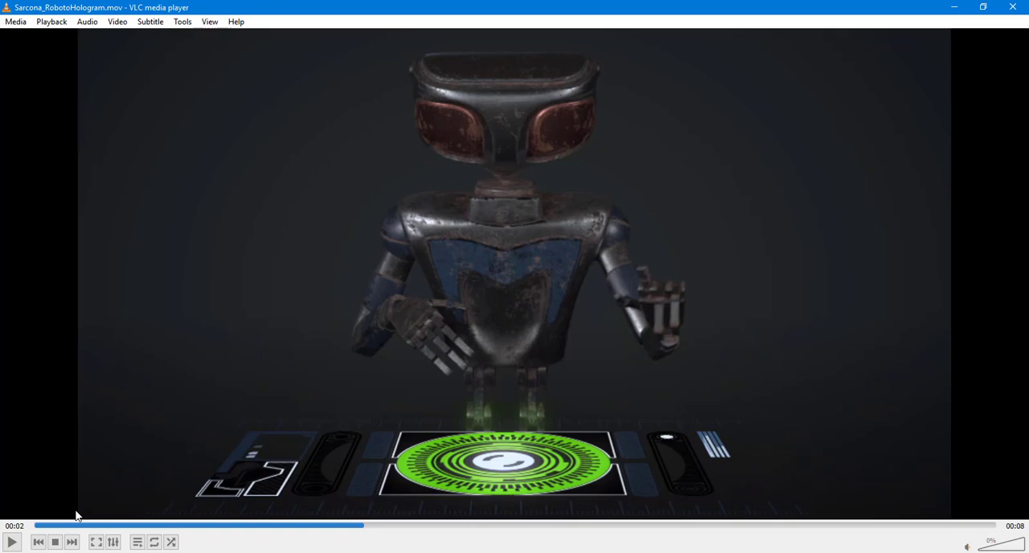
drag(150, 526, 137, 525)
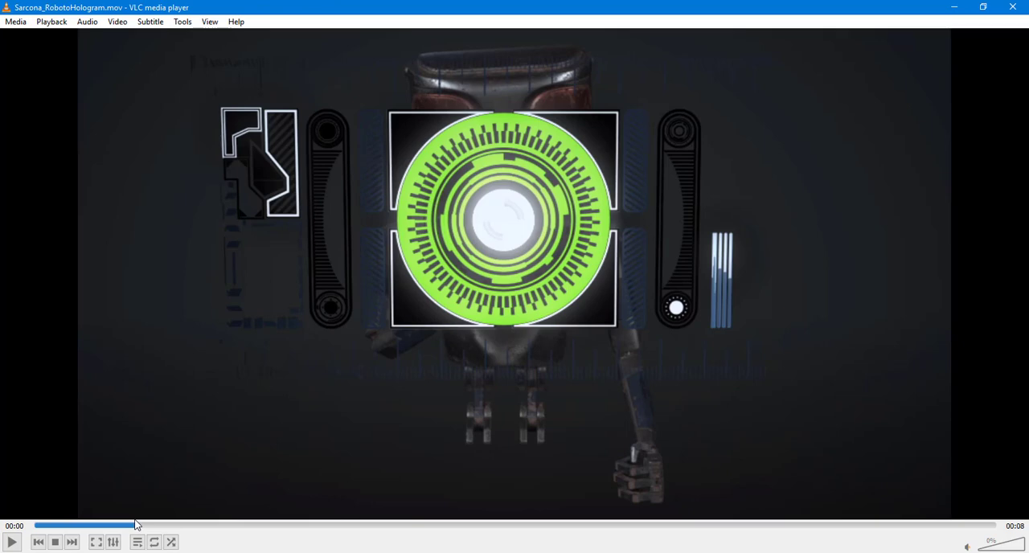
key(space)
key(space)
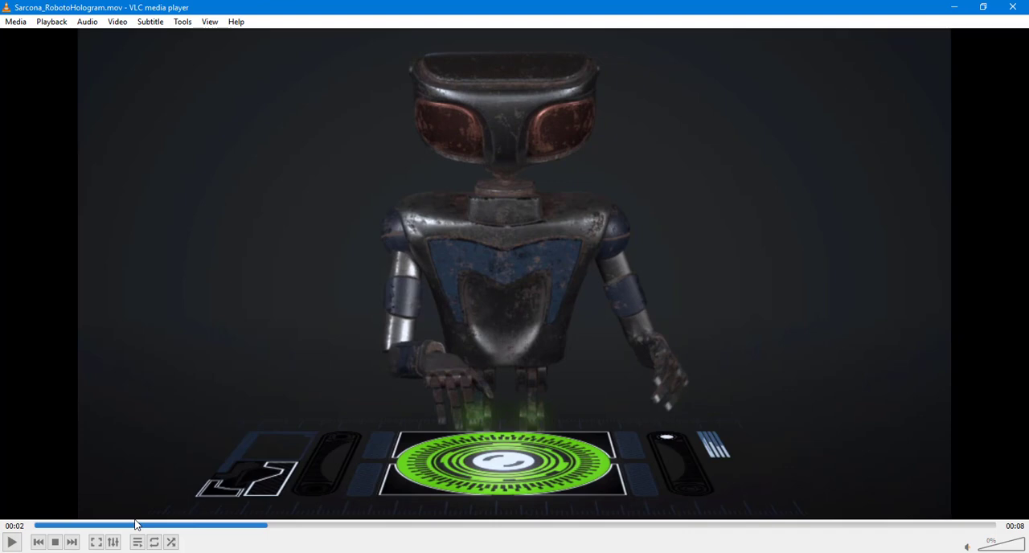
key(space)
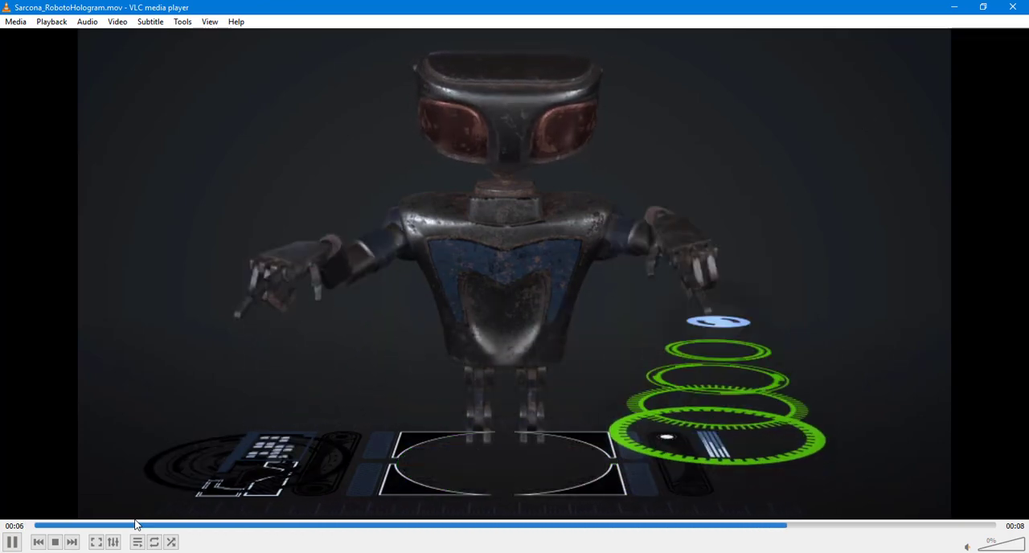
key(space)
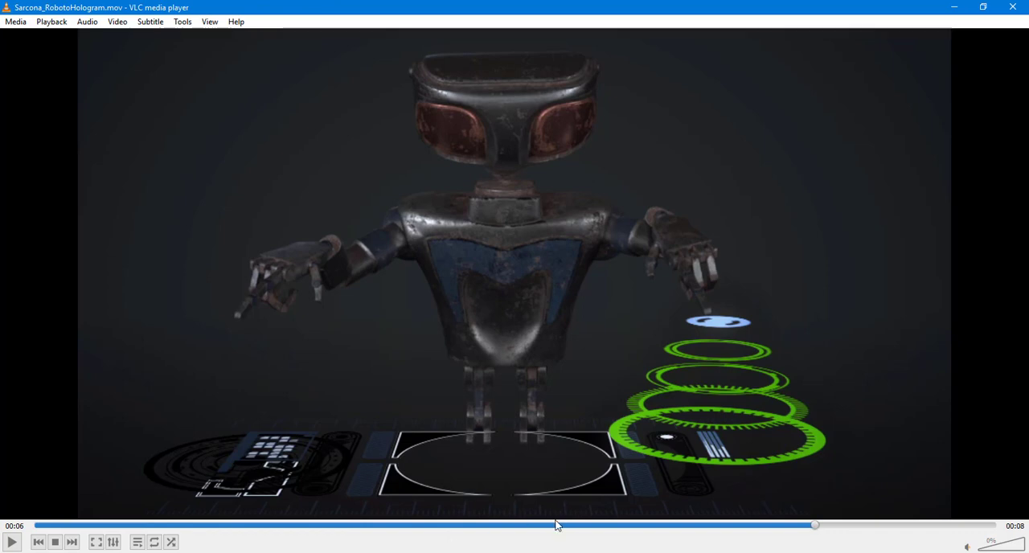
Step: Scrub the video back near its start, then replay it in sections up to about 6 seconds to examine the hologram animation
drag(556, 525, 121, 539)
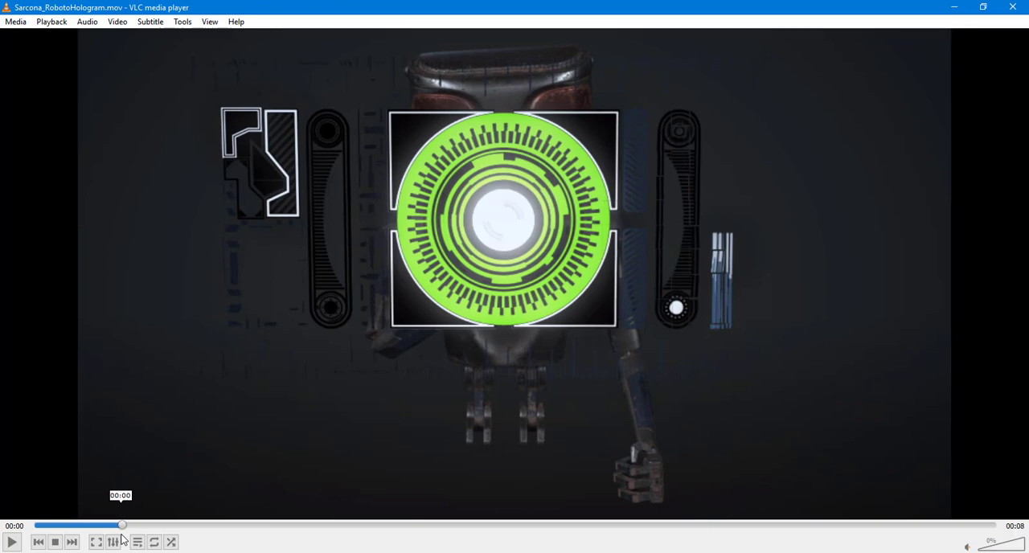
drag(123, 539, 287, 536)
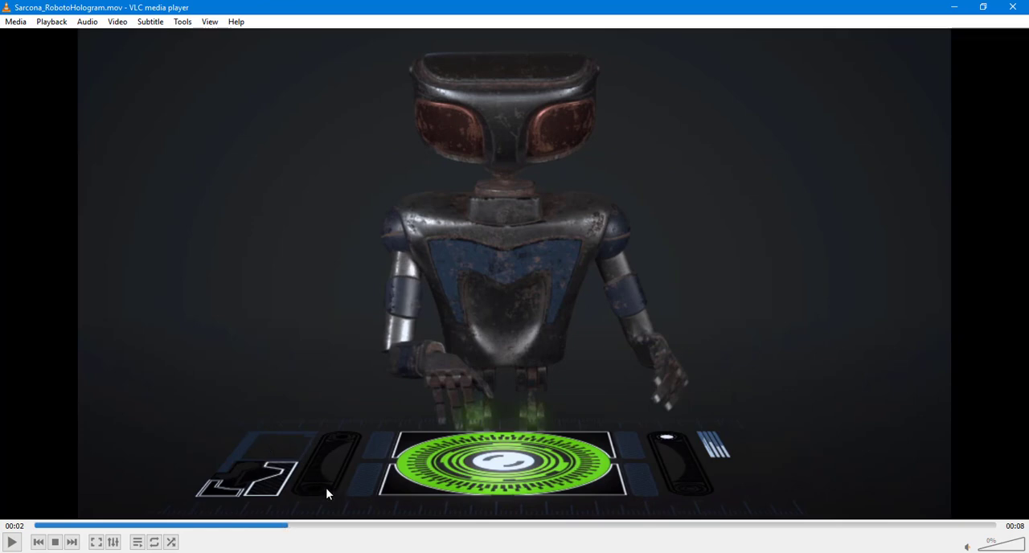
key(space)
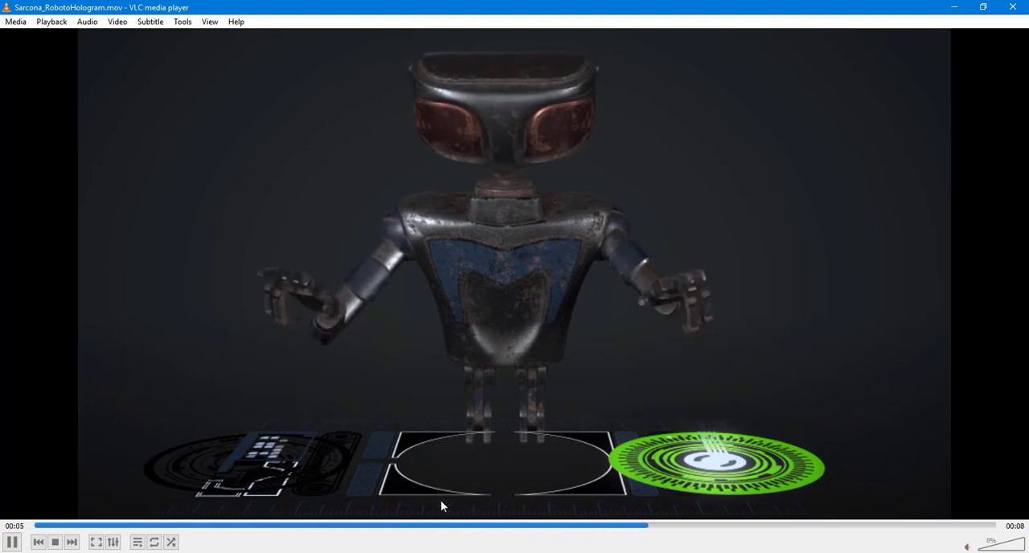
key(space)
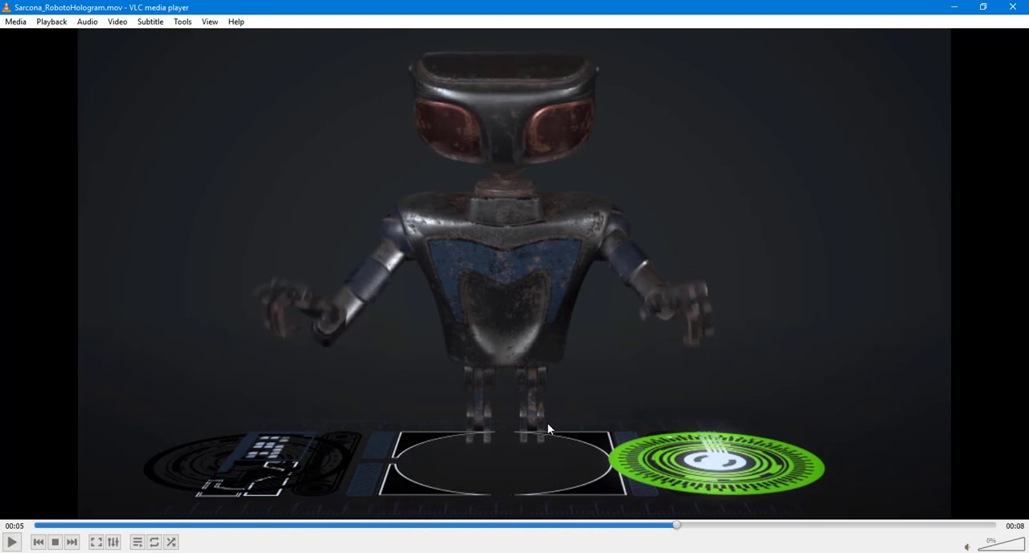
click(438, 526)
key(space)
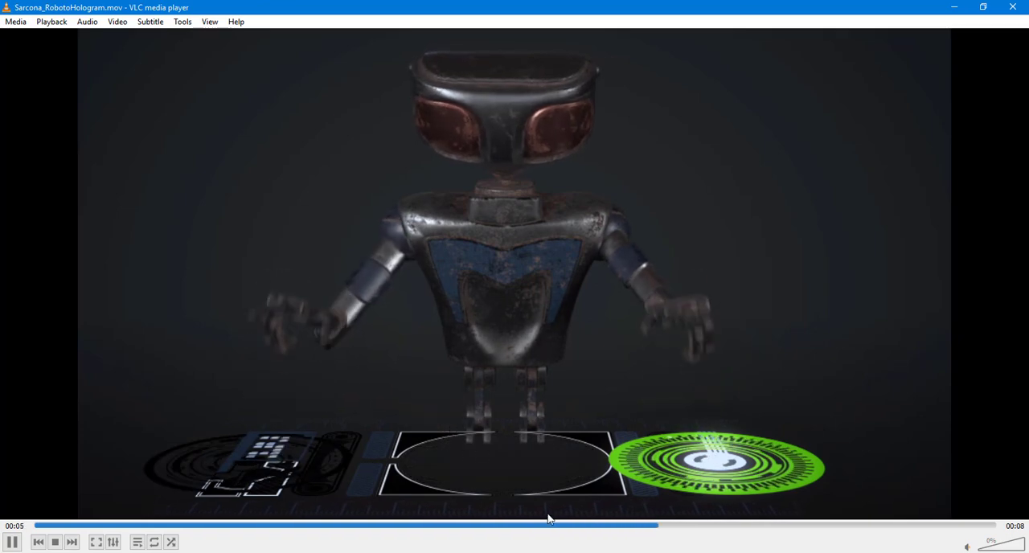
key(space)
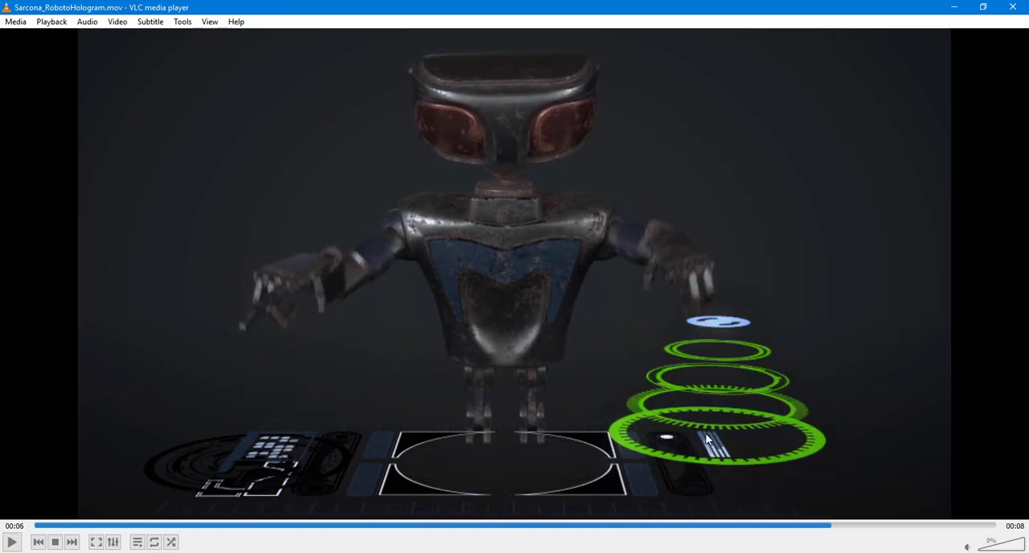
Step: Play the video through to its end, restart playback and pause it at about 7 seconds
key(space)
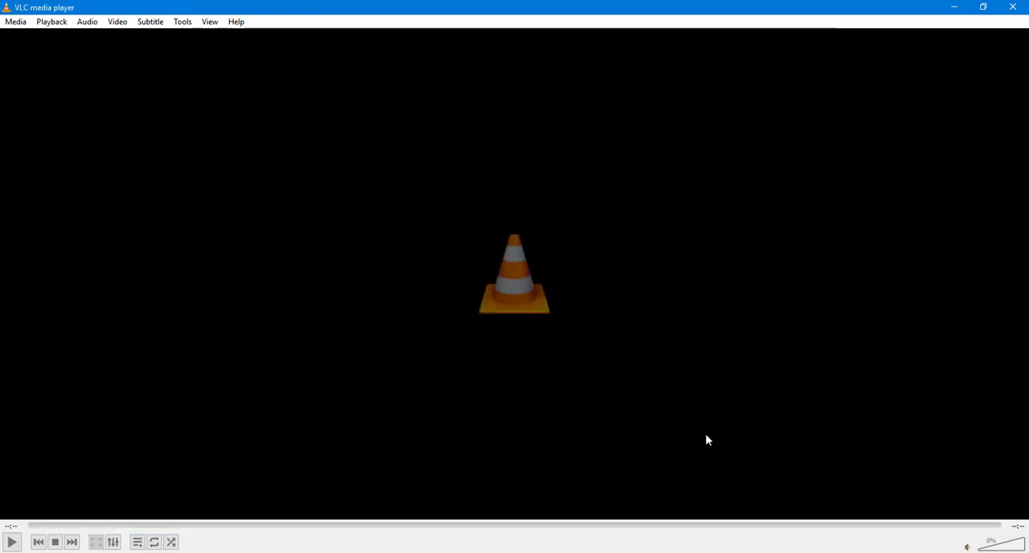
key(space)
click(632, 526)
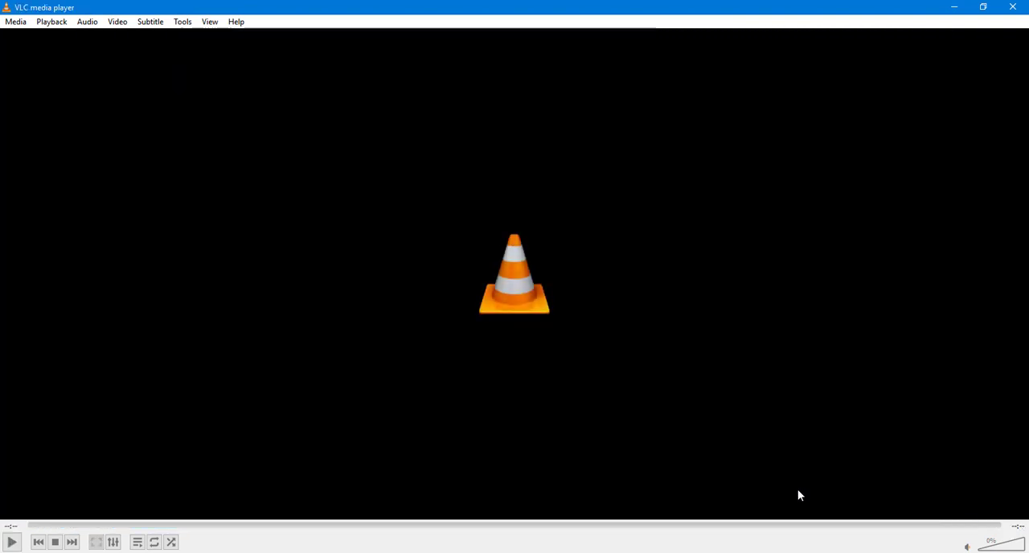
key(space)
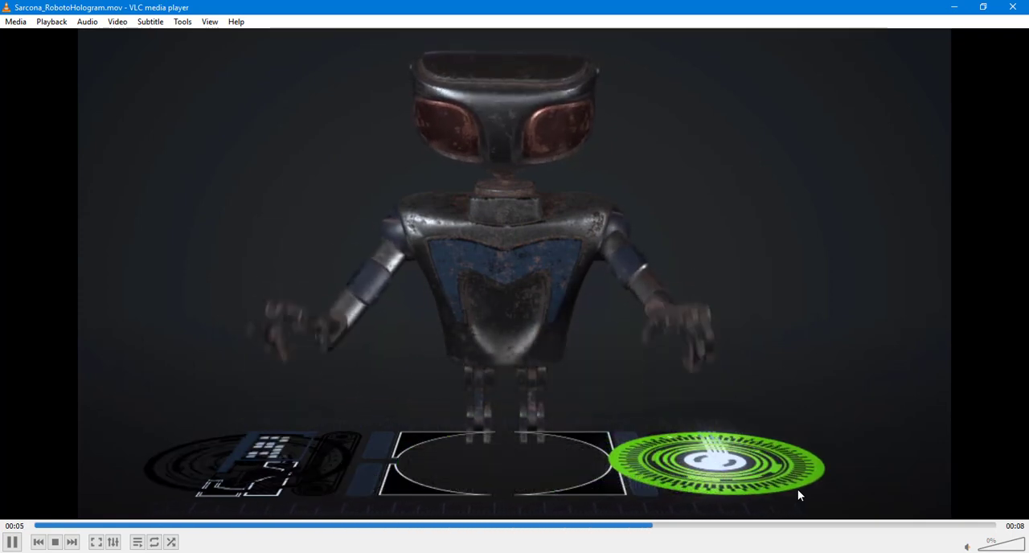
key(space)
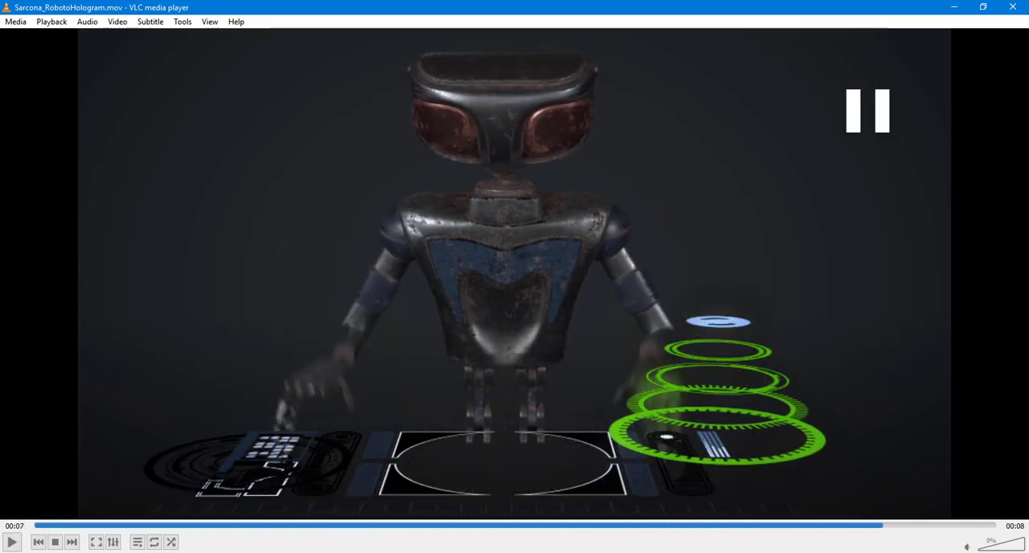
Step: Close the video player and the Movie folder window, switch to After Effects and make the timeline area taller
click(1014, 7)
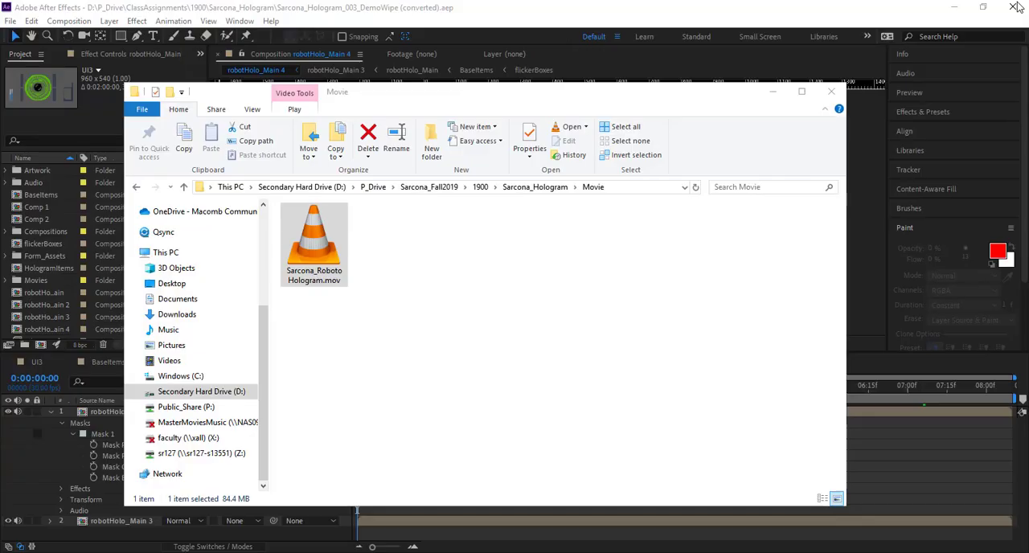
click(831, 93)
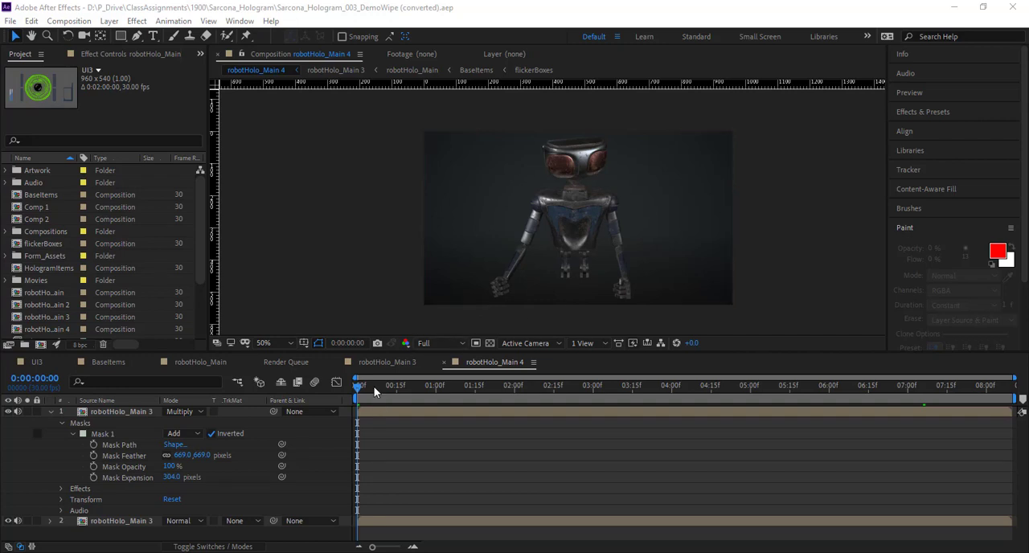
drag(375, 391, 308, 401)
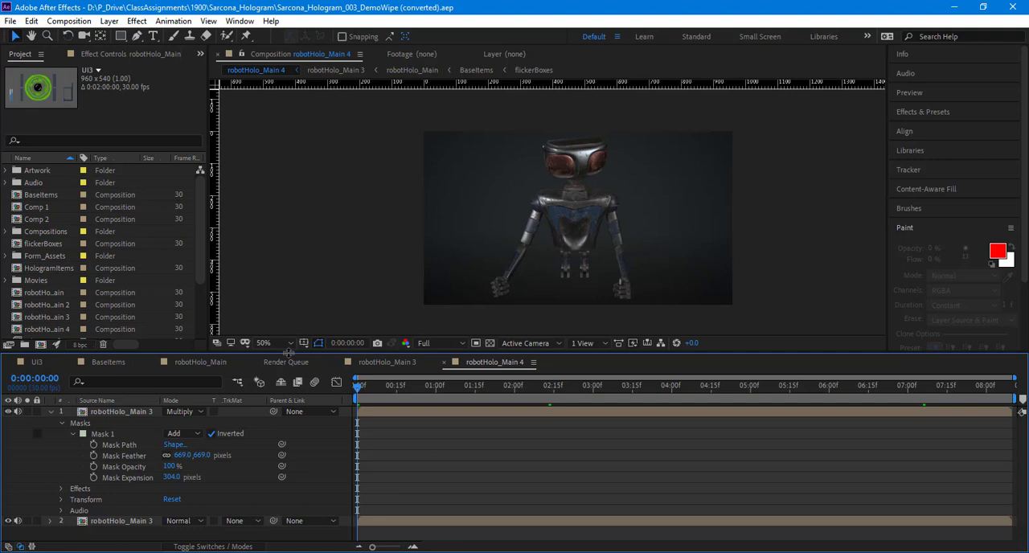
drag(287, 351, 287, 300)
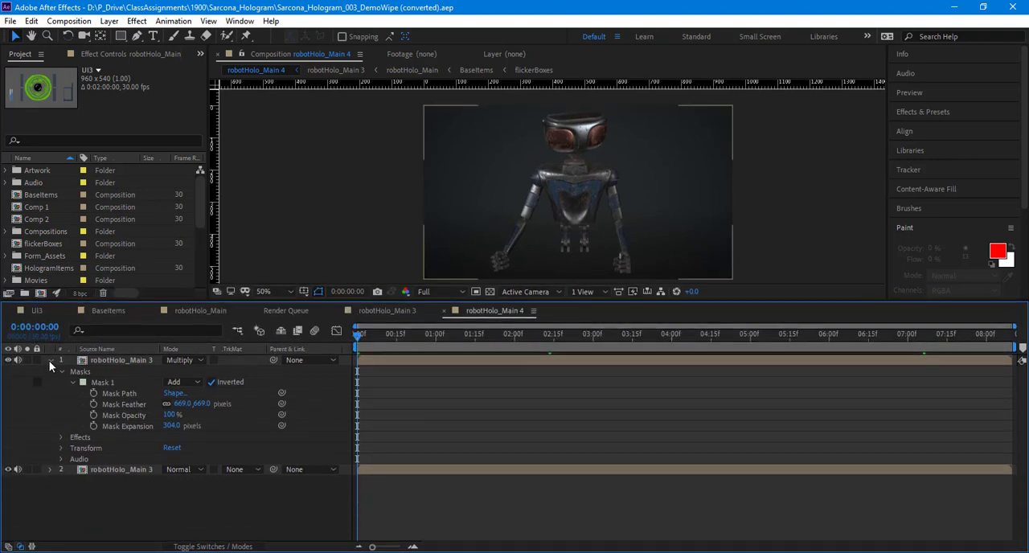
Step: Collapse the upper robotHolo_Main 3 layer's properties, select both layers of robotHolo_Main 4 and check the upper layer's visibility
click(50, 360)
drag(140, 401, 123, 315)
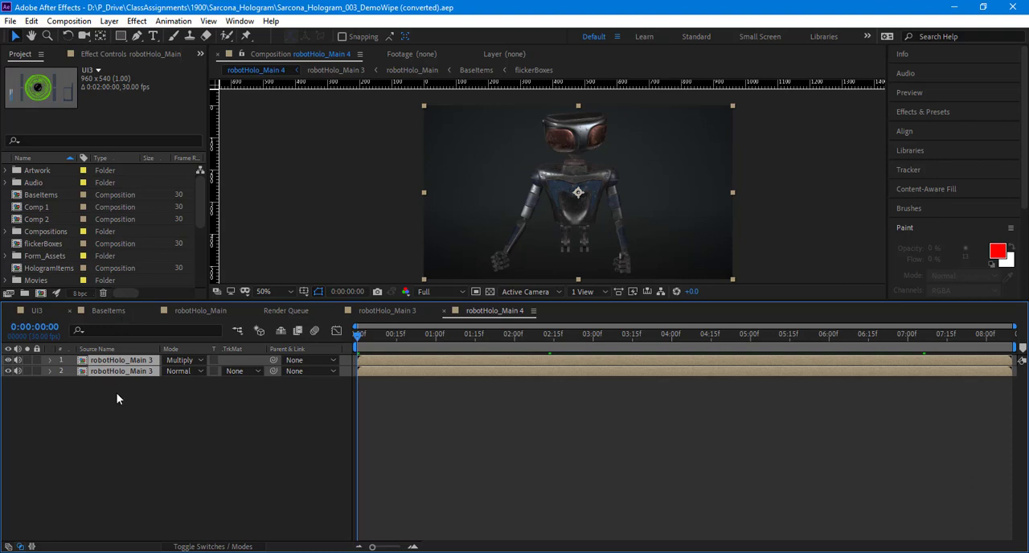
drag(140, 416, 103, 345)
mouse_move(8, 359)
mouse_down()
mouse_move(8, 370)
mouse_move(8, 360)
mouse_up()
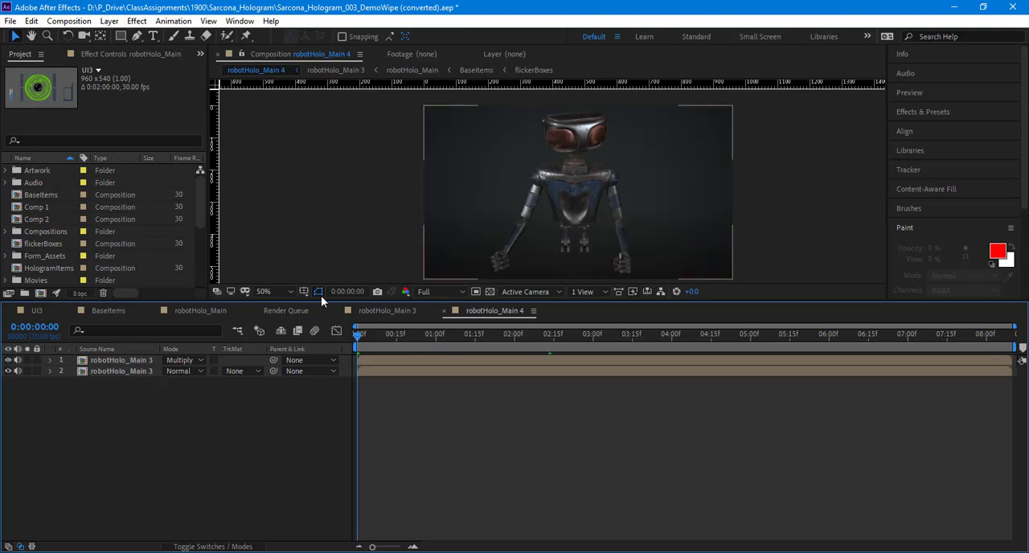
Step: Open the robotHolo_Main 3 composition, move to 0:00:01:24 and toggle the upper three layers off and on to examine their contributions
click(389, 310)
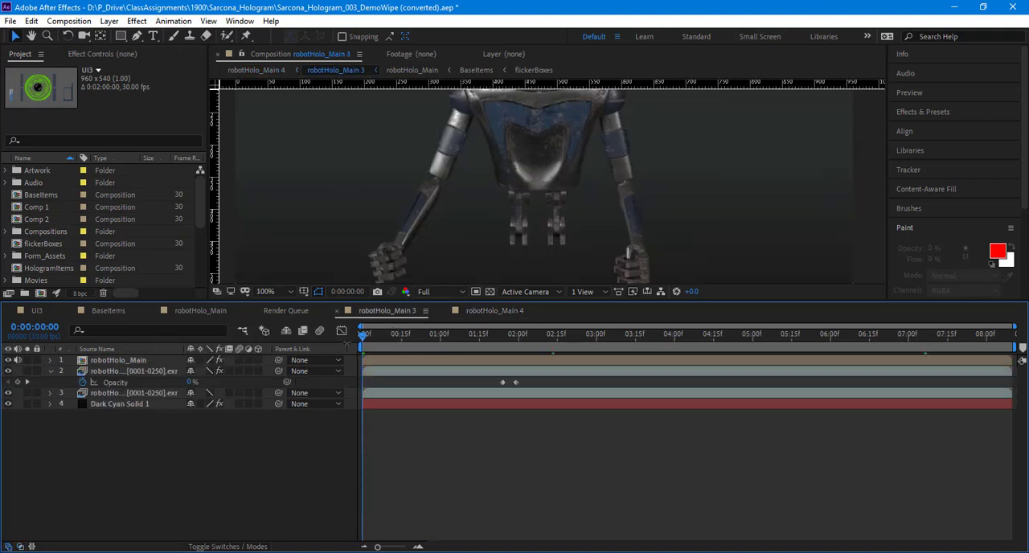
scroll(399, 228, down, 1)
drag(421, 208, 417, 241)
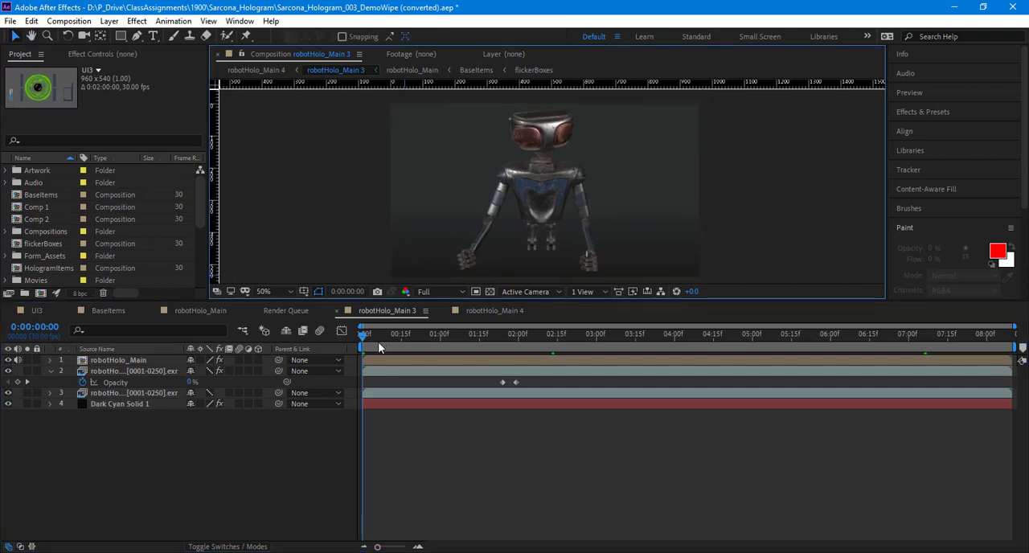
drag(378, 338, 501, 338)
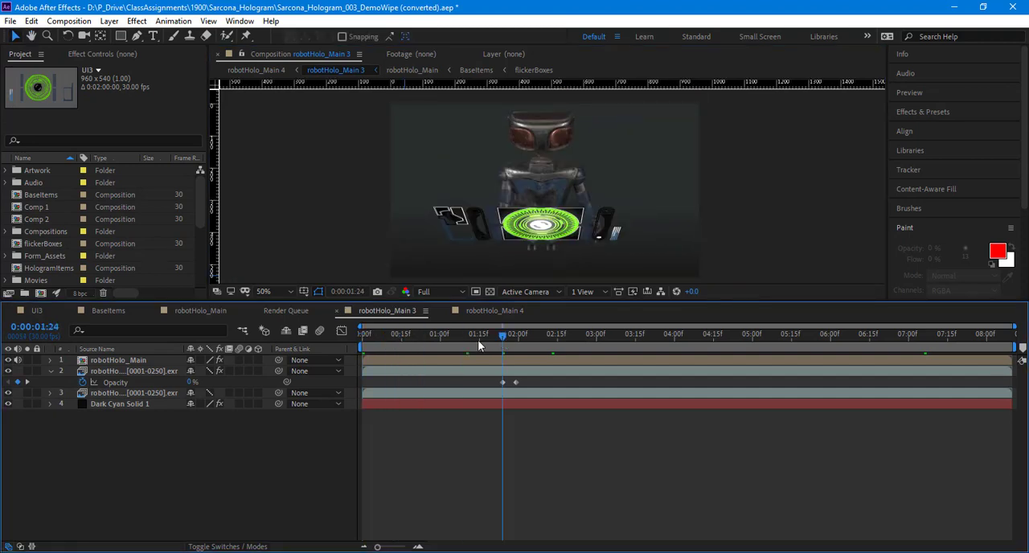
click(8, 360)
click(8, 361)
click(9, 392)
click(8, 392)
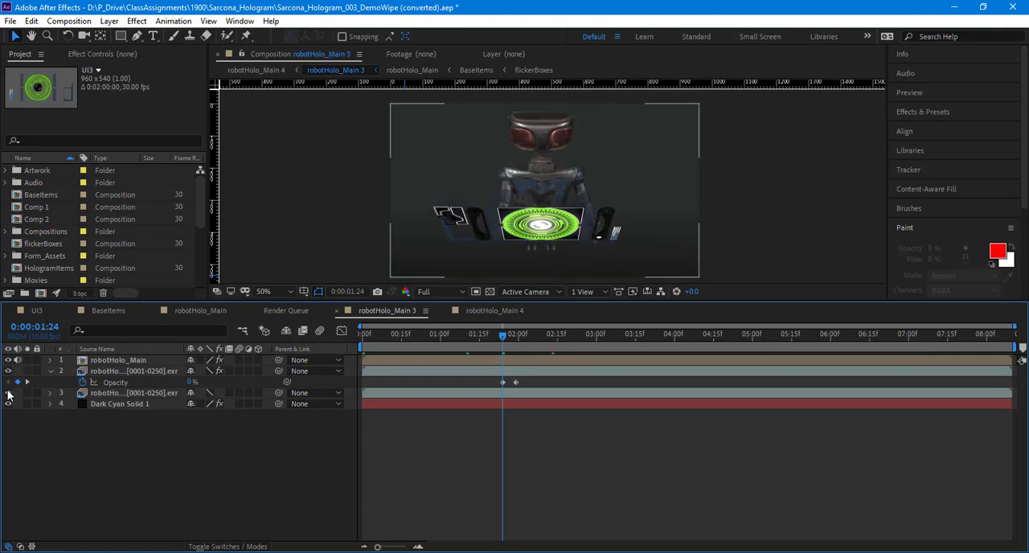
Step: Open the robotHolo_Main composition and examine its layer stack, selecting the nested BaseItems layer
click(219, 312)
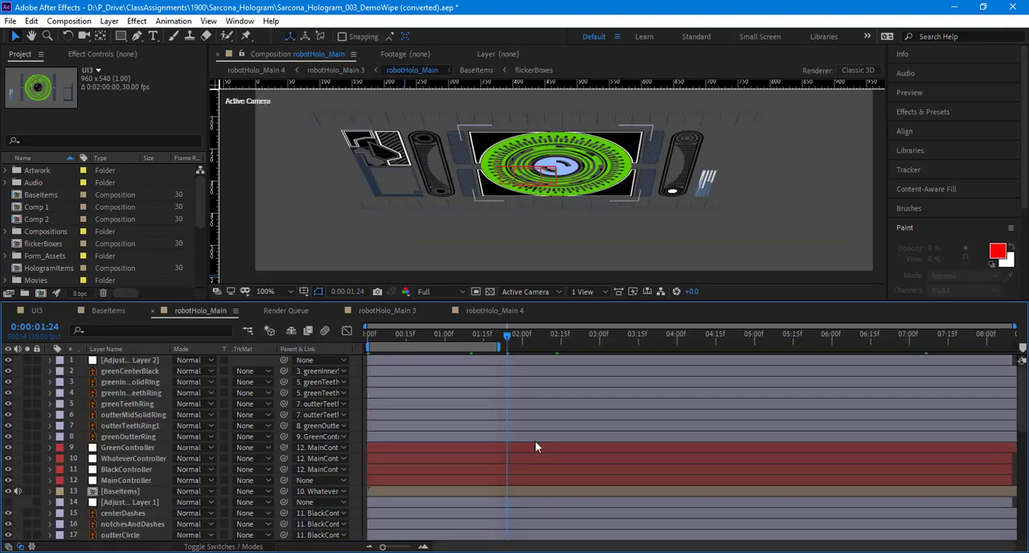
scroll(534, 440, down, 7)
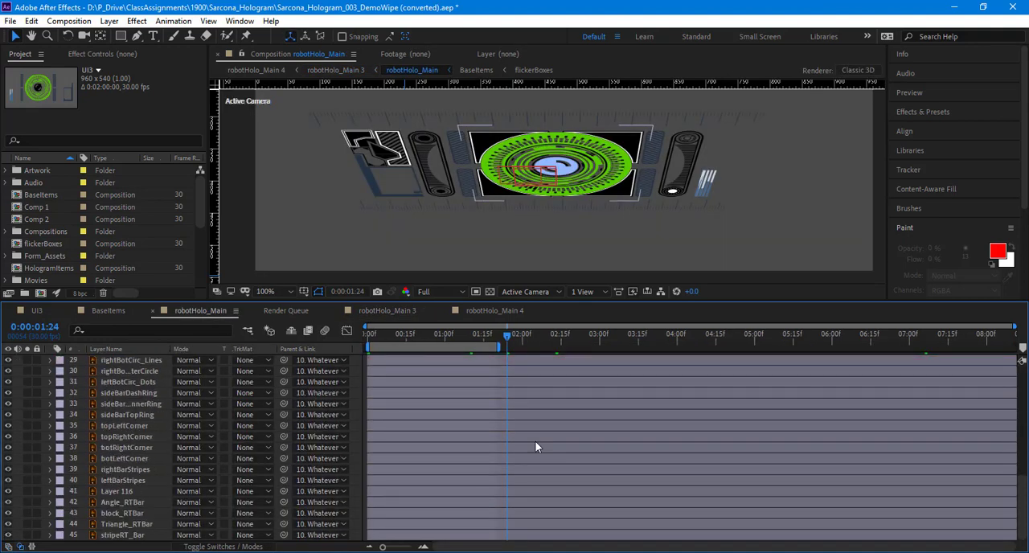
scroll(534, 440, up, 7)
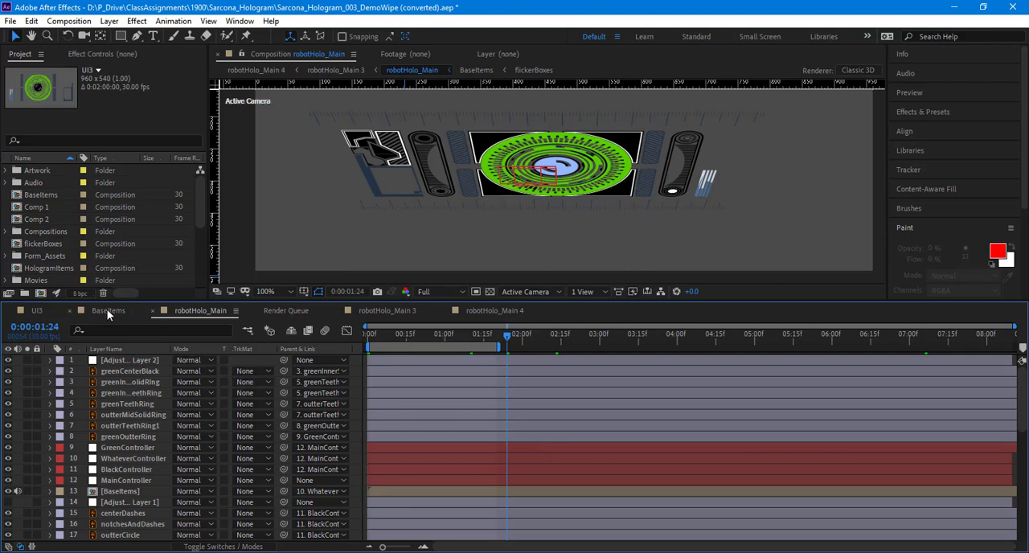
click(131, 489)
scroll(137, 473, down, 5)
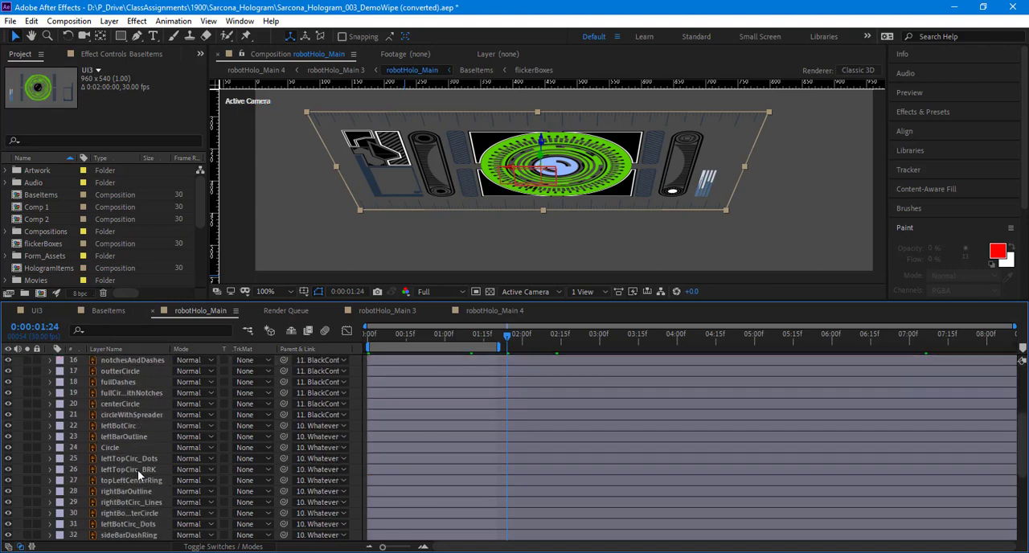
scroll(138, 469, up, 5)
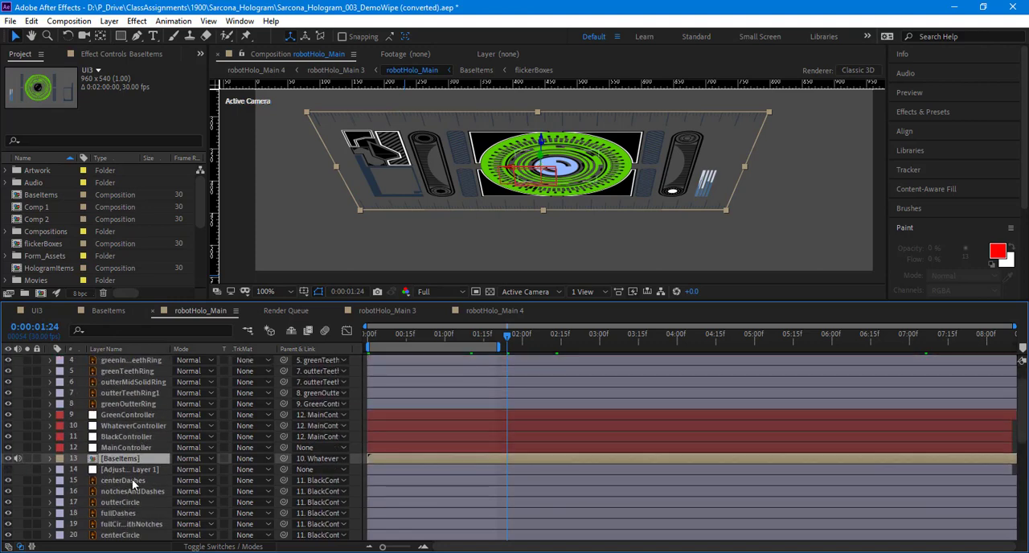
Step: Open the BaseItems and UI3 compositions and scrub their timelines to 0:01:00:09 and 0:00:46:26 to examine the animation
click(113, 313)
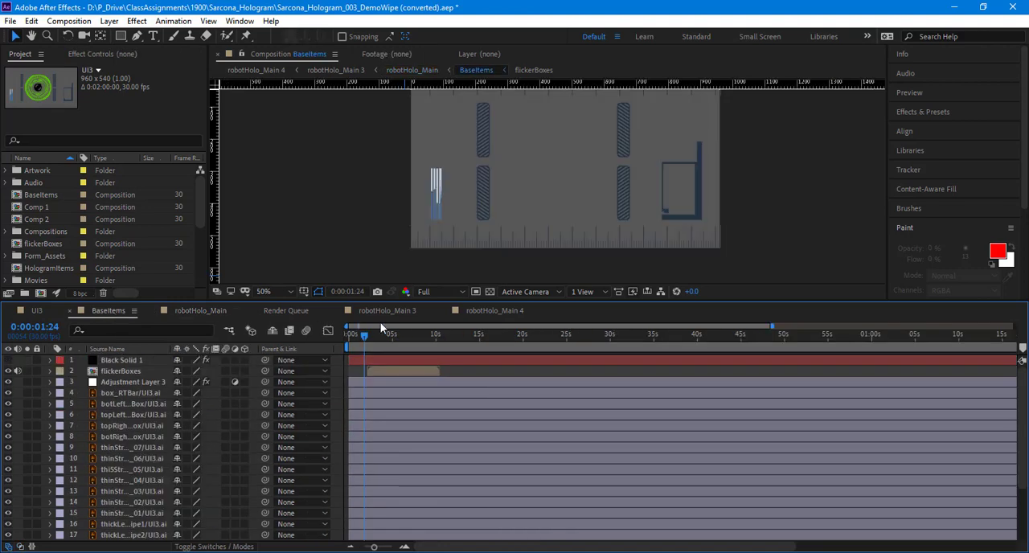
drag(372, 335, 873, 342)
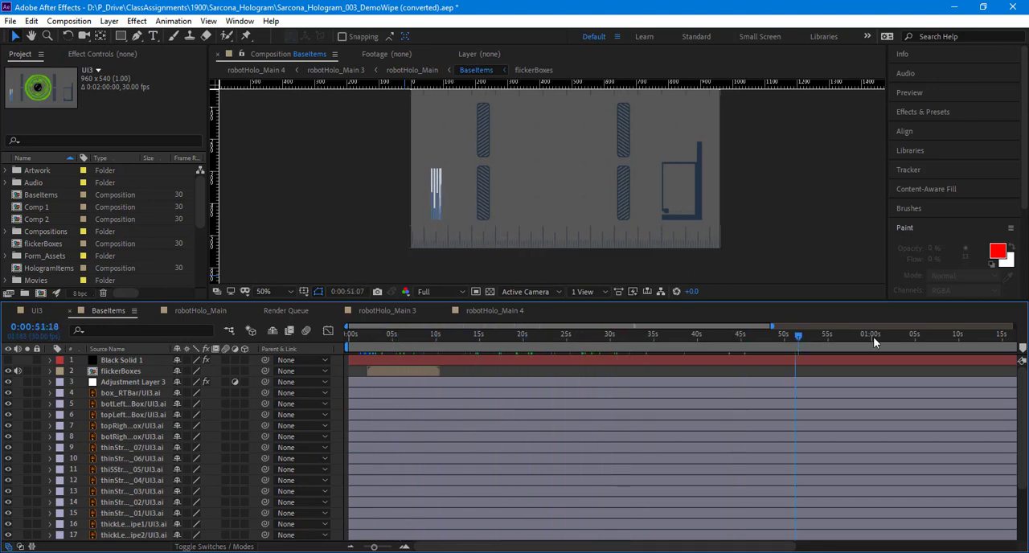
click(46, 309)
drag(482, 334, 756, 338)
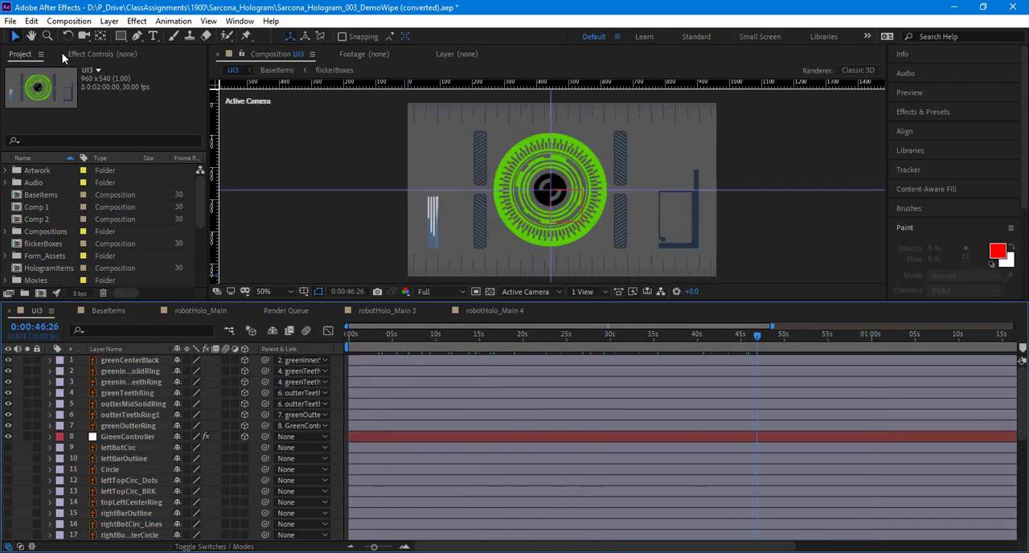
Step: Start a new project, discarding the changes to the open hologram project
click(10, 20)
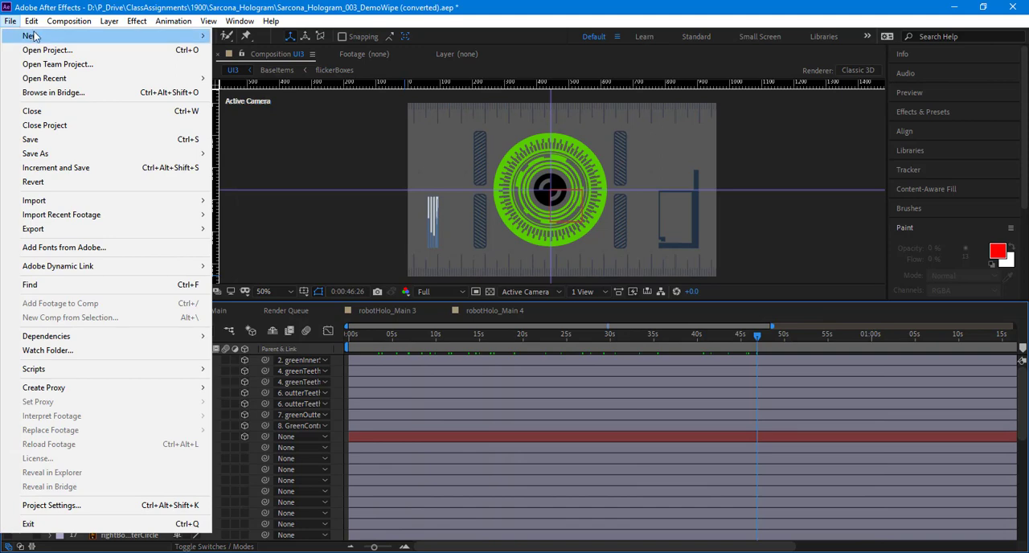
click(49, 8)
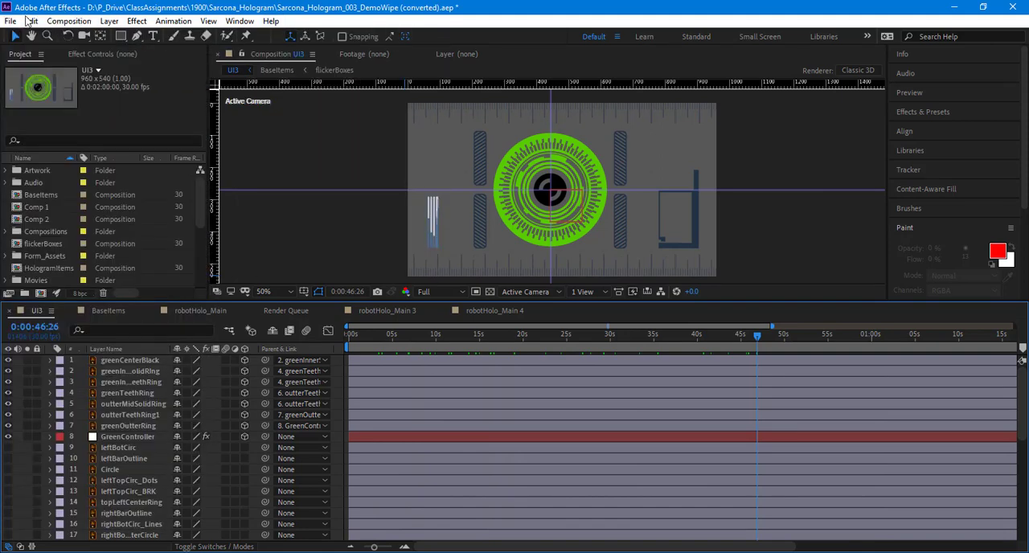
click(10, 21)
mouse_move(200, 34)
click(250, 35)
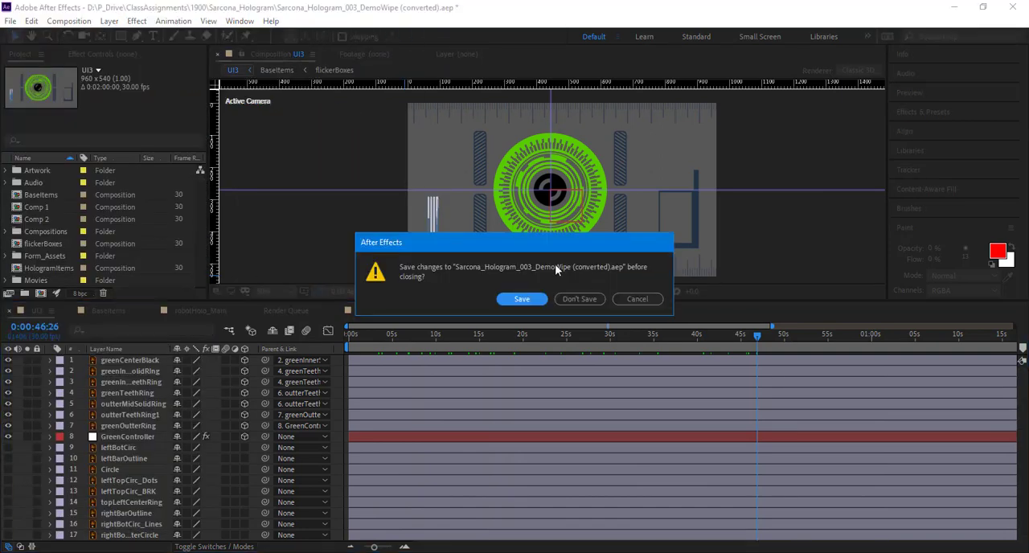
click(585, 301)
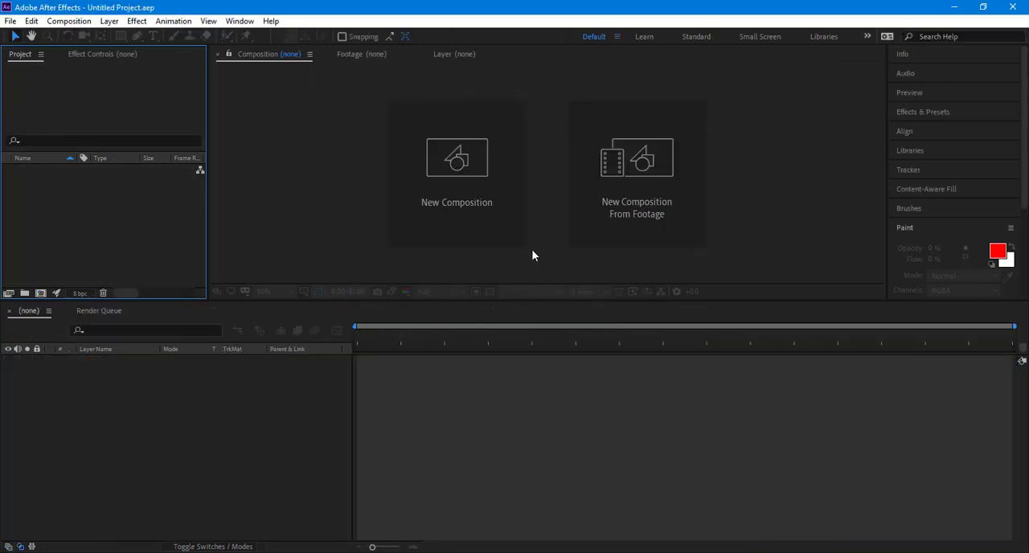
Step: Switch to Illustrator and examine the UI2.ai artwork without panels, then look through its full layer list
key(alt+Tab)
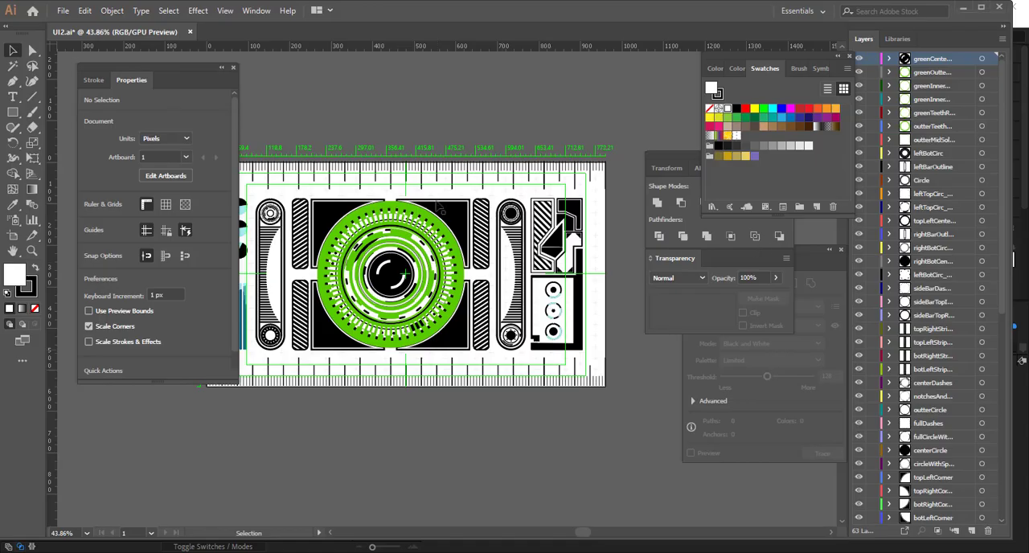
key(Tab)
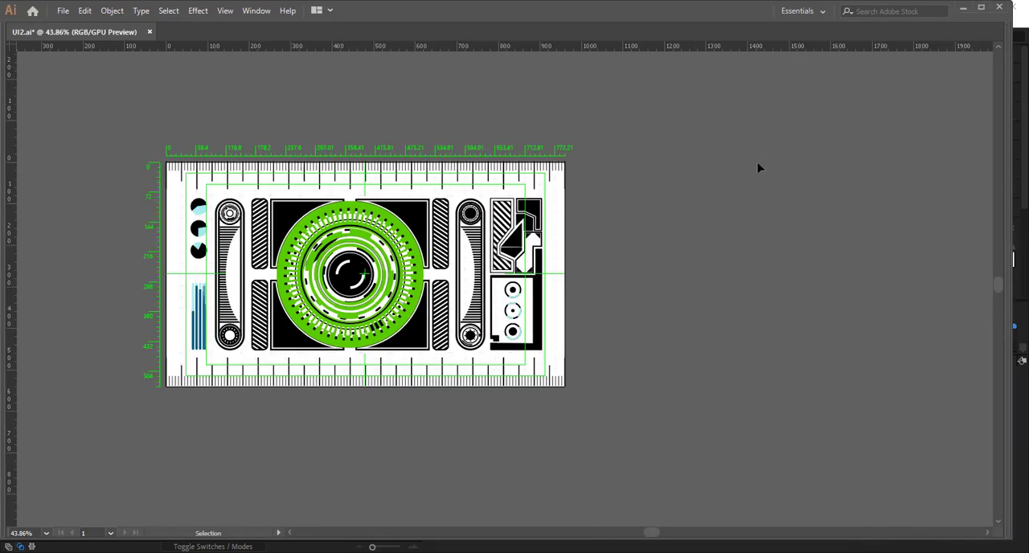
key(Tab)
scroll(925, 72, down, 2)
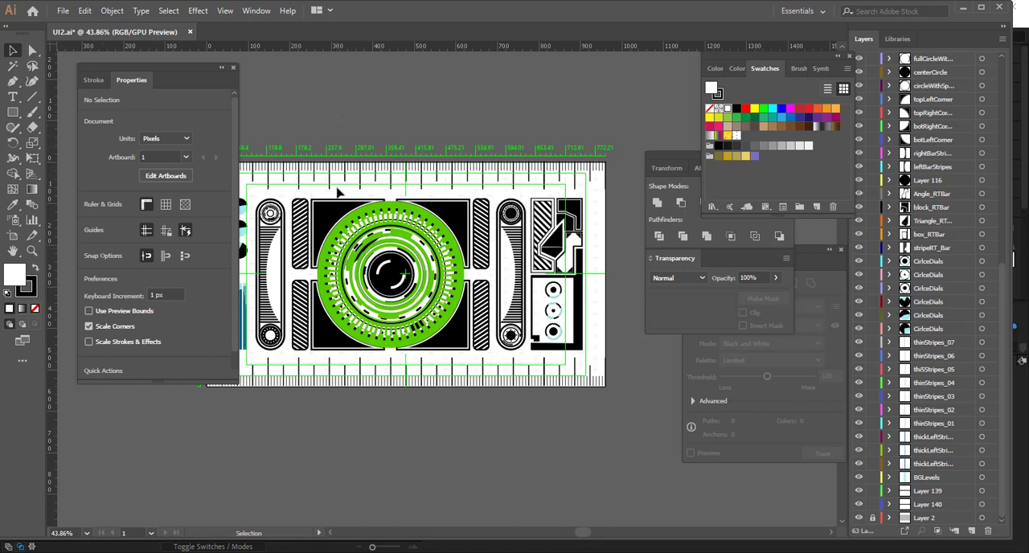
Step: Save the artwork as UI_ReadyToImport_032.ai in the Artwork folder, keeping the Illustrator CC version and PDF compatibility
key(a)
click(63, 10)
click(88, 124)
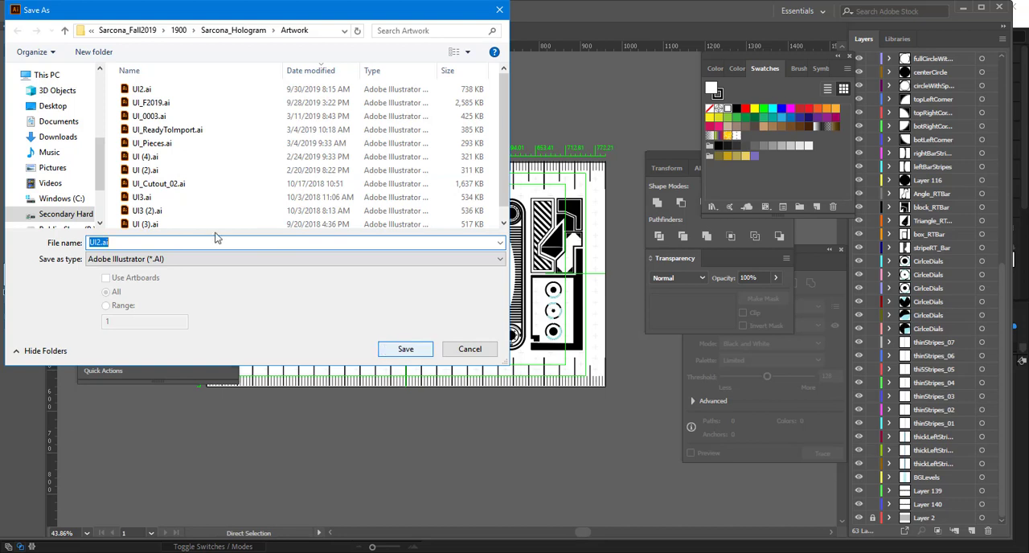
click(101, 242)
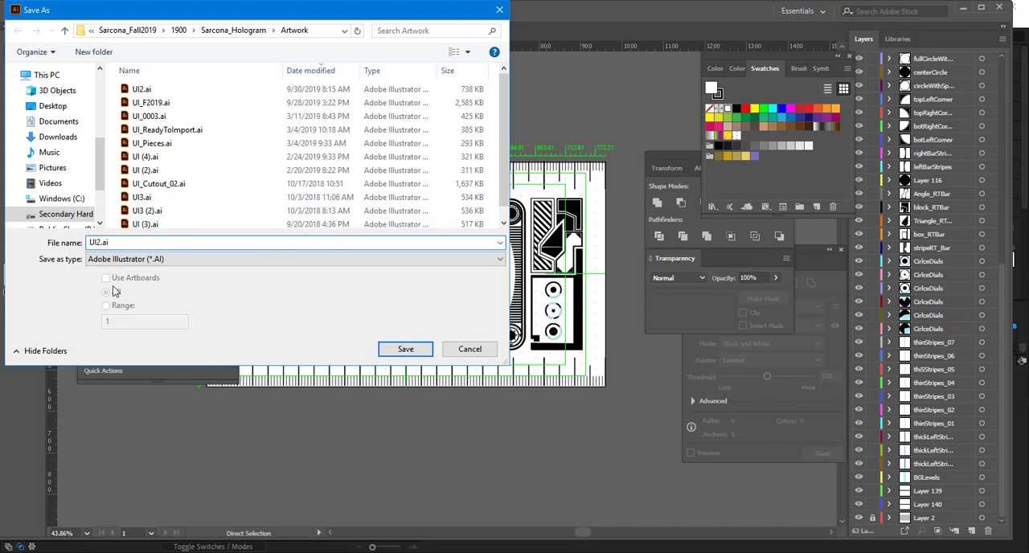
key(BackSpace)
text(_ReadyToImport_03)
key(Return)
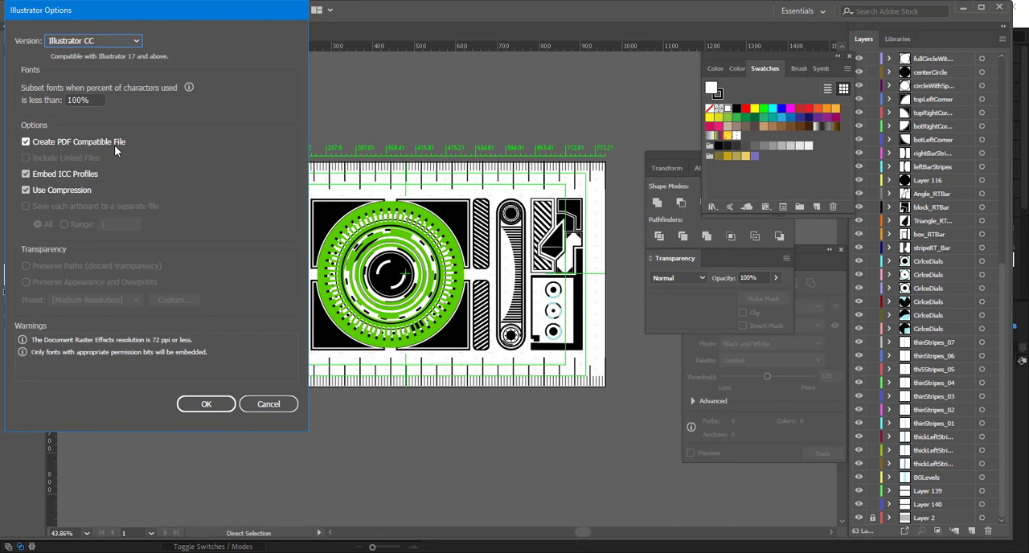
key(Return)
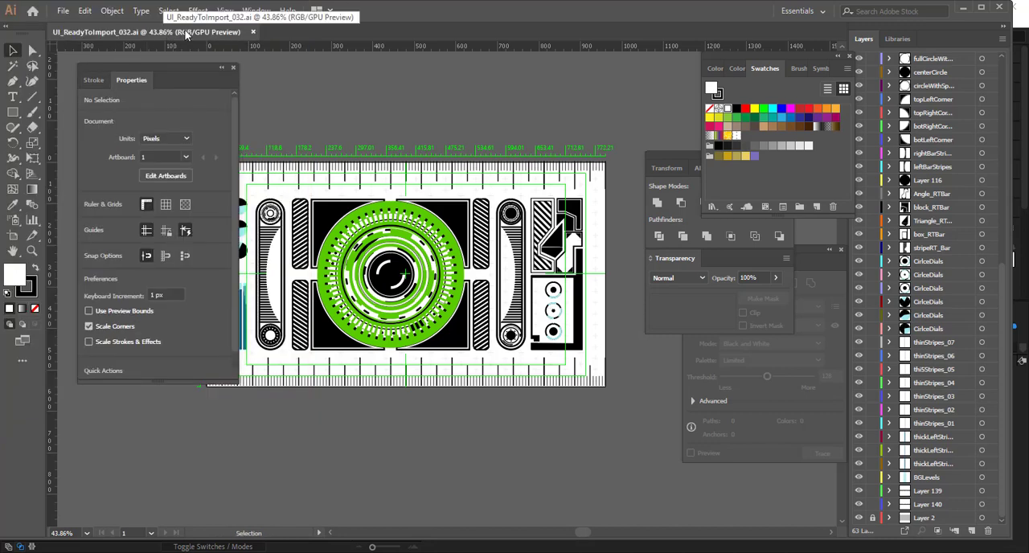
Step: Check the artwork's document color mode without changing it
click(63, 11)
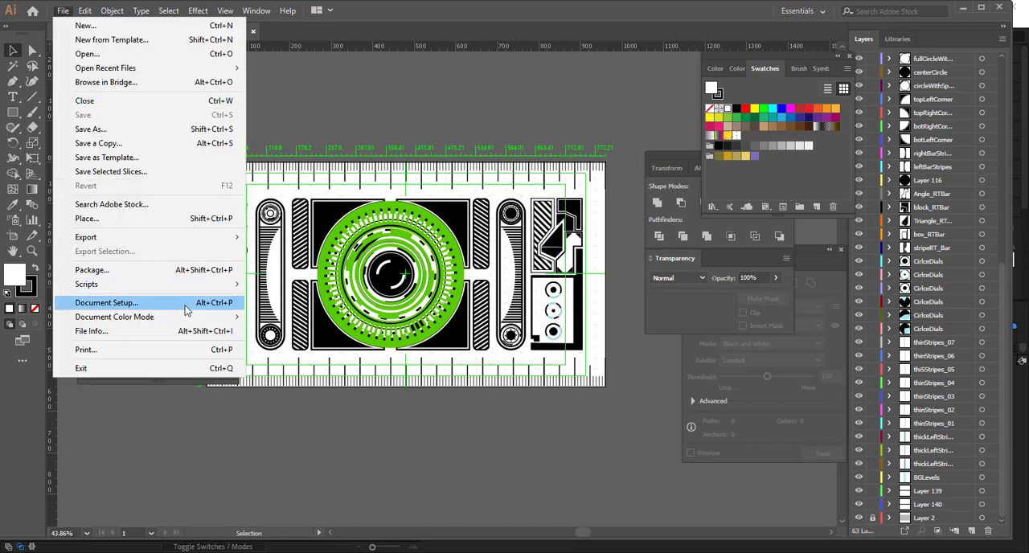
mouse_move(225, 318)
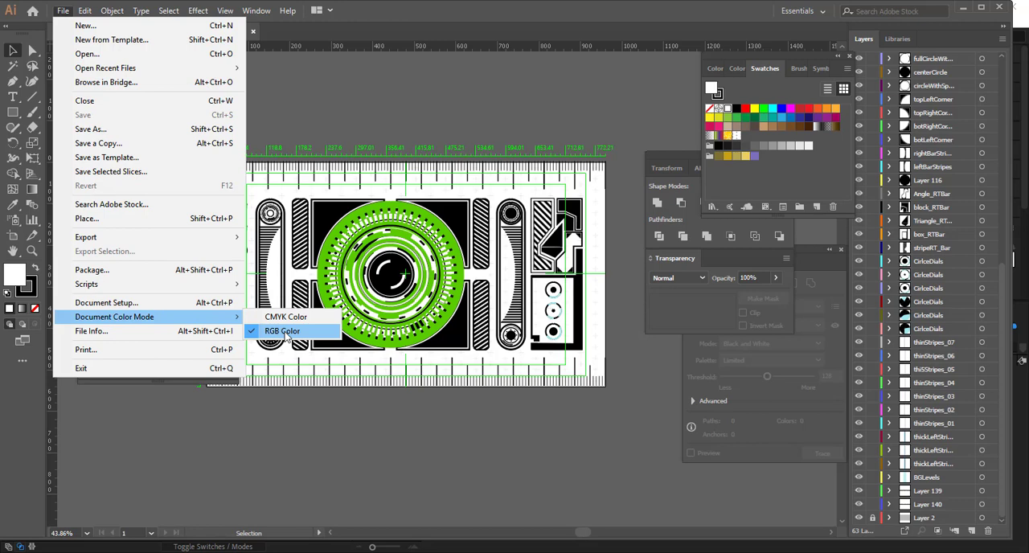
click(293, 456)
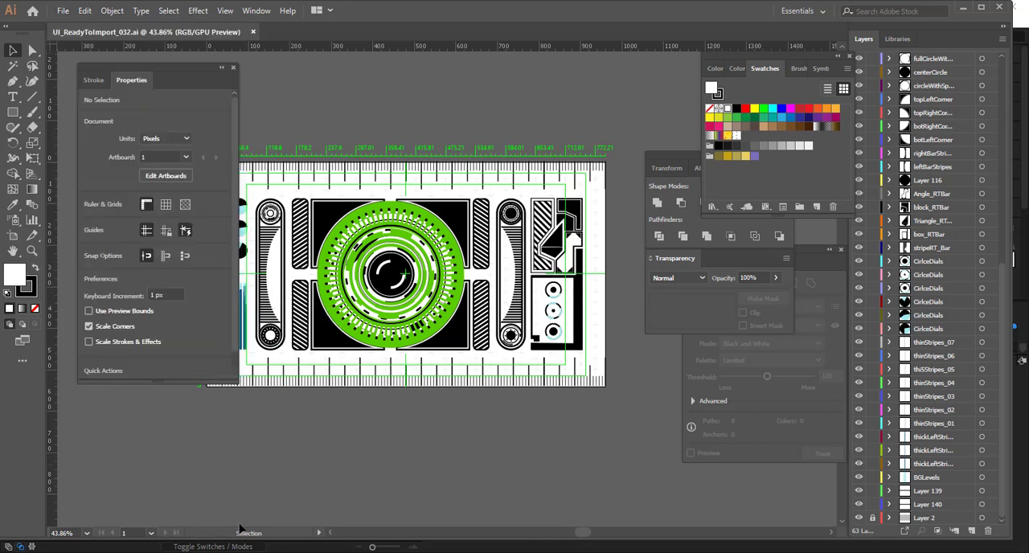
Step: Switch to After Effects, start a file import and browse to the hologram project's Artwork folder under 1900
mouse_move(207, 551)
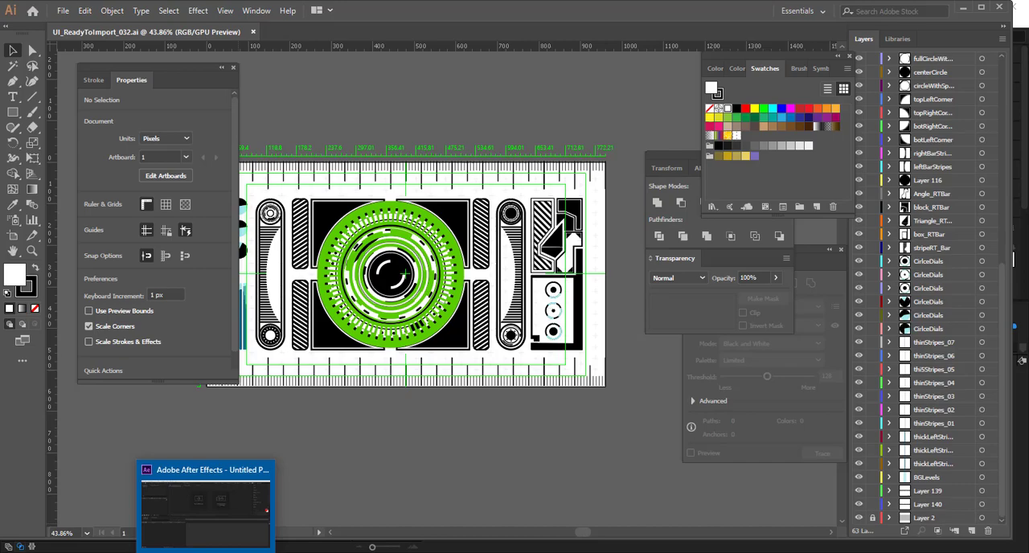
click(205, 505)
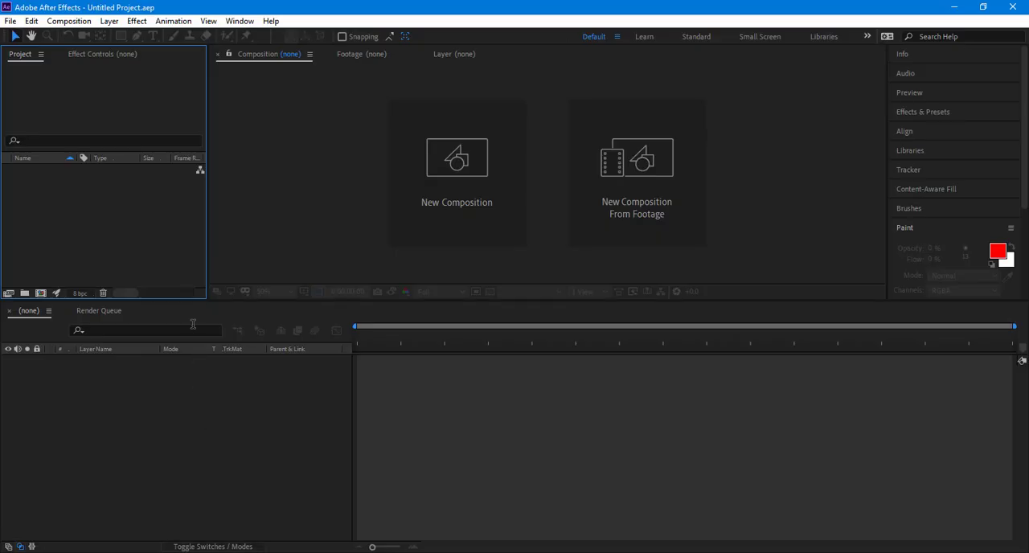
double_click(123, 201)
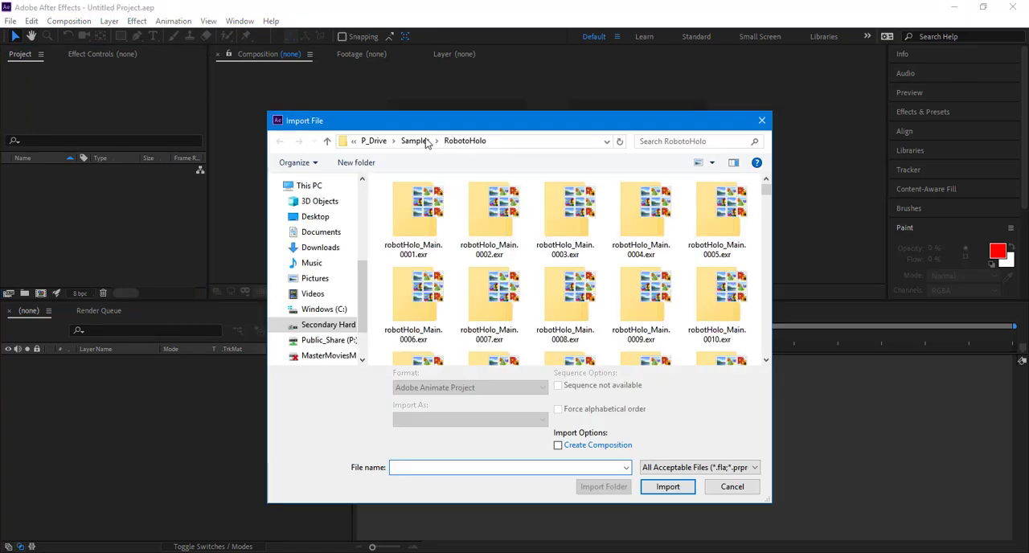
click(374, 141)
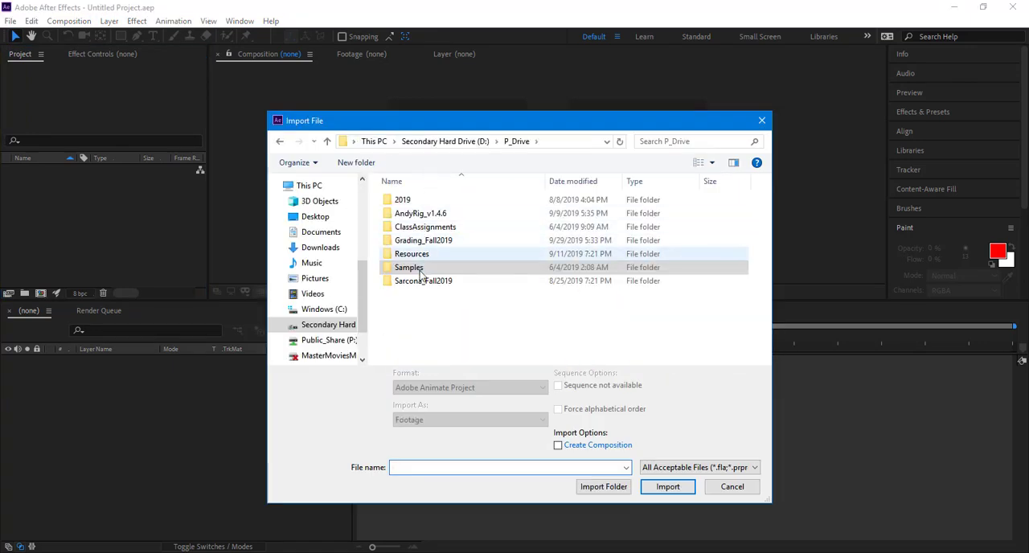
double_click(420, 281)
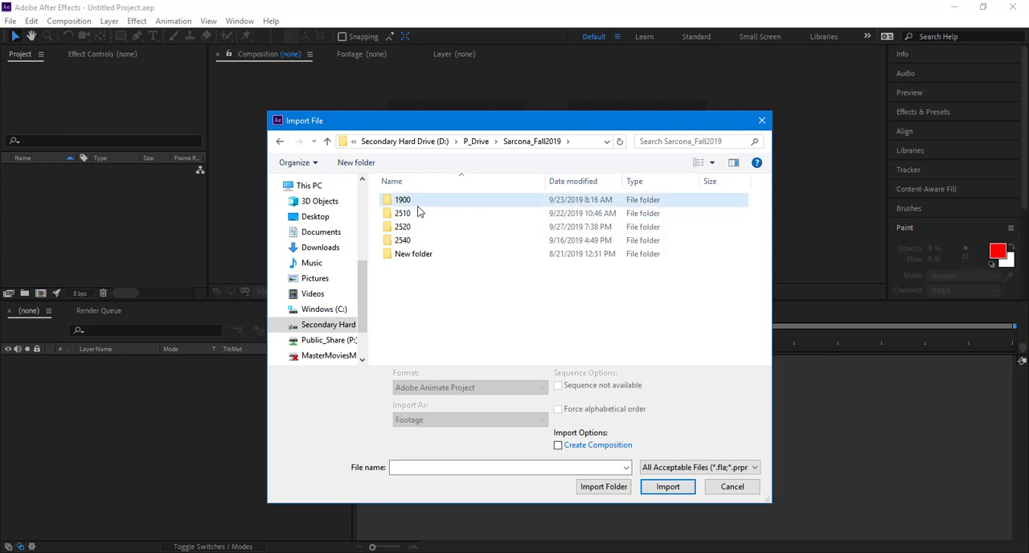
double_click(417, 203)
double_click(423, 201)
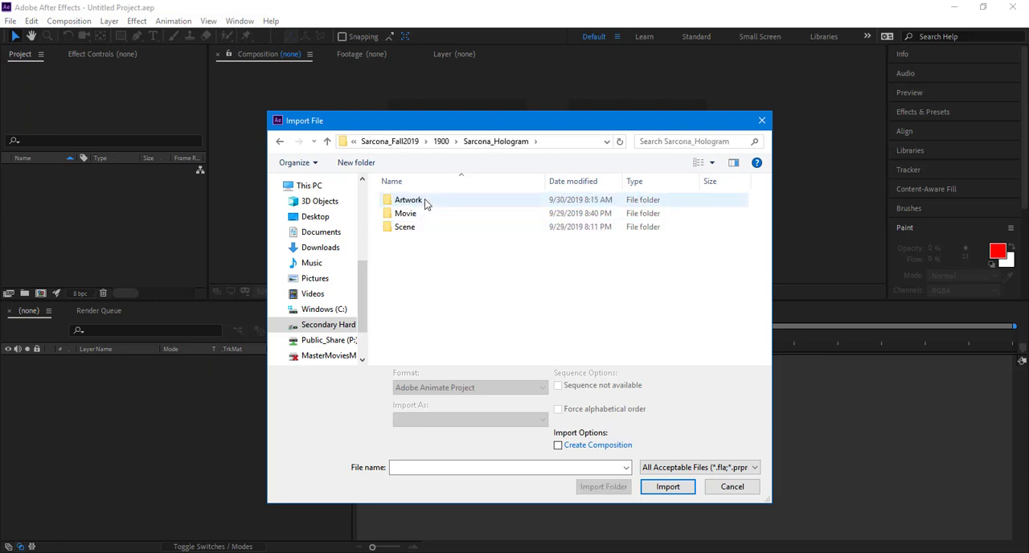
double_click(408, 200)
key(alt+Left)
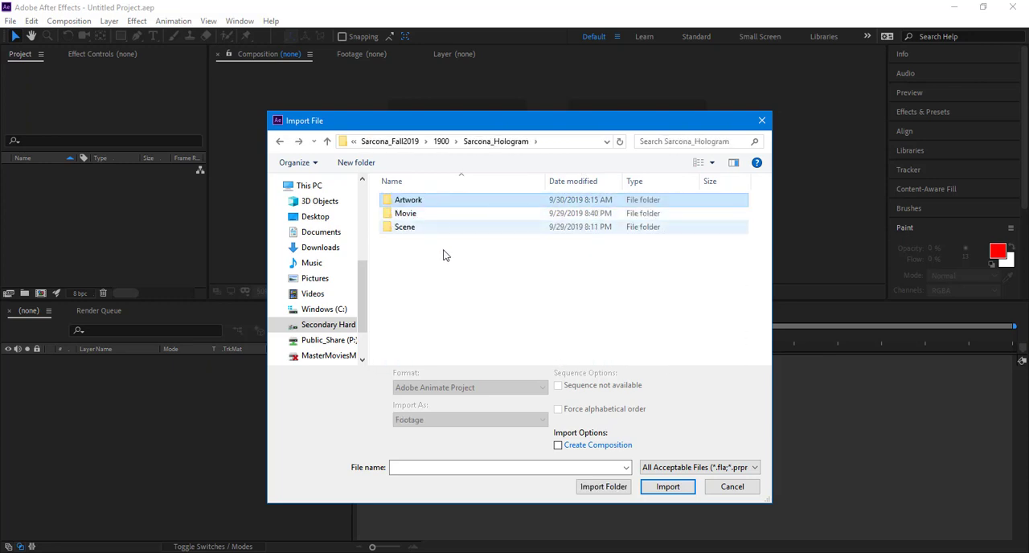
click(442, 209)
double_click(444, 199)
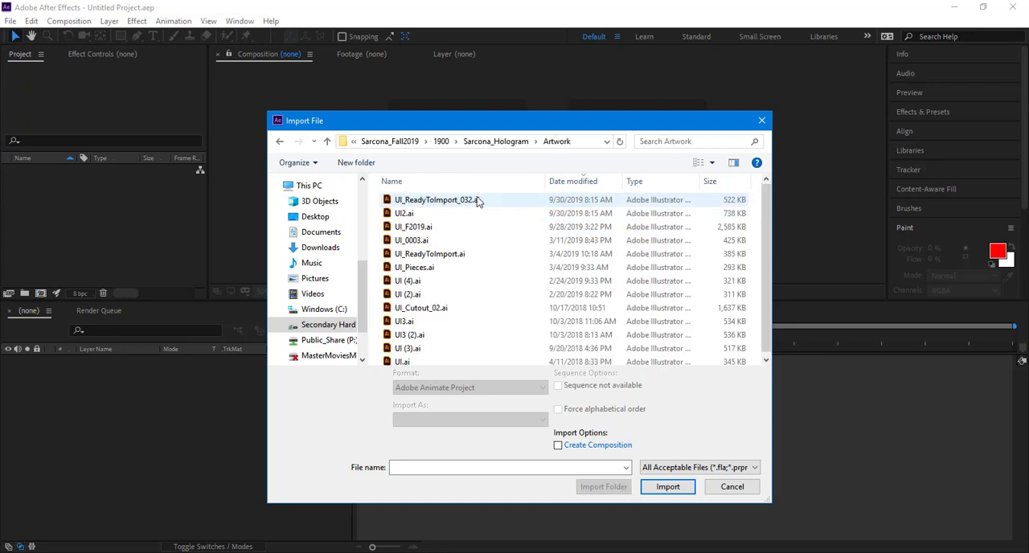
Step: Import UI_ReadyToImport_032.ai as a Composition
click(437, 201)
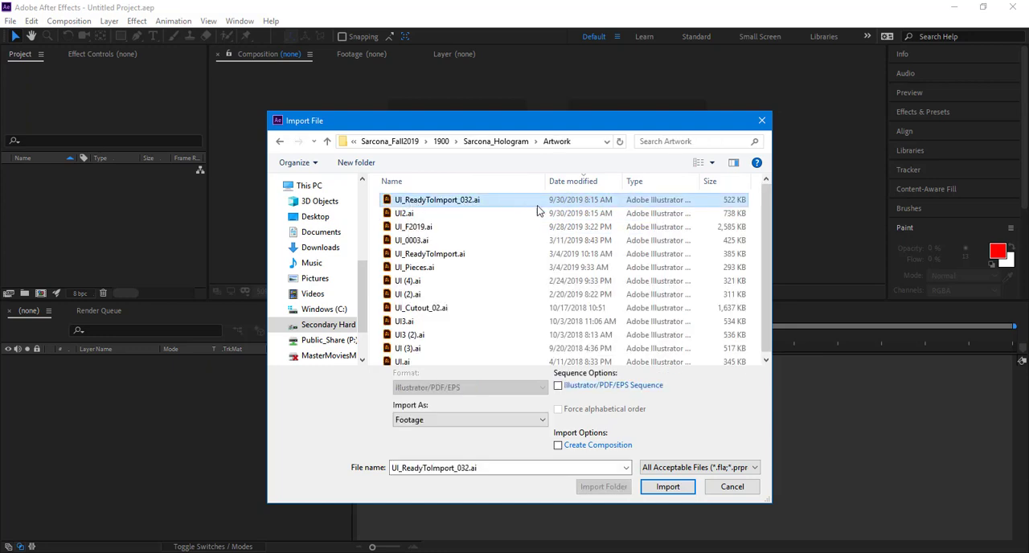
click(505, 419)
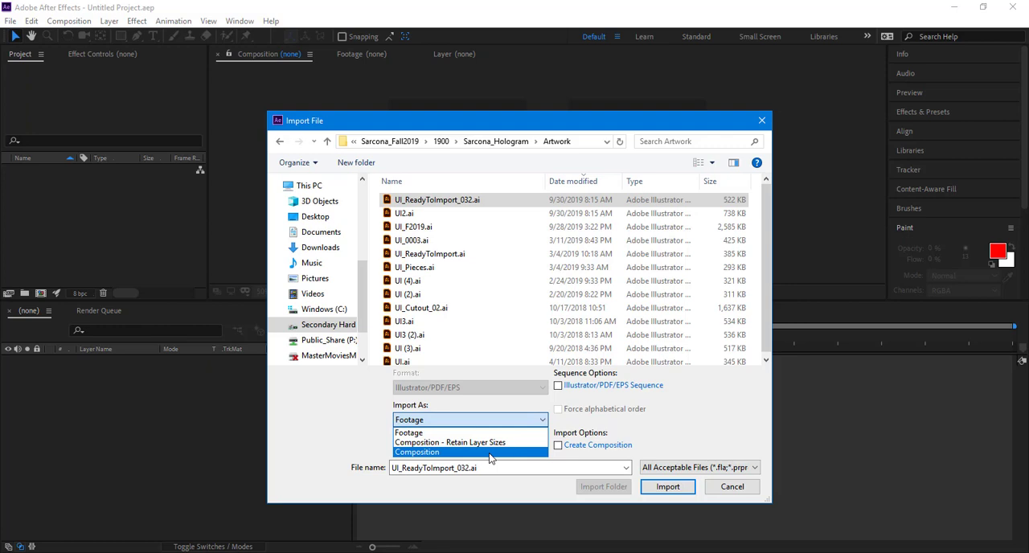
click(490, 453)
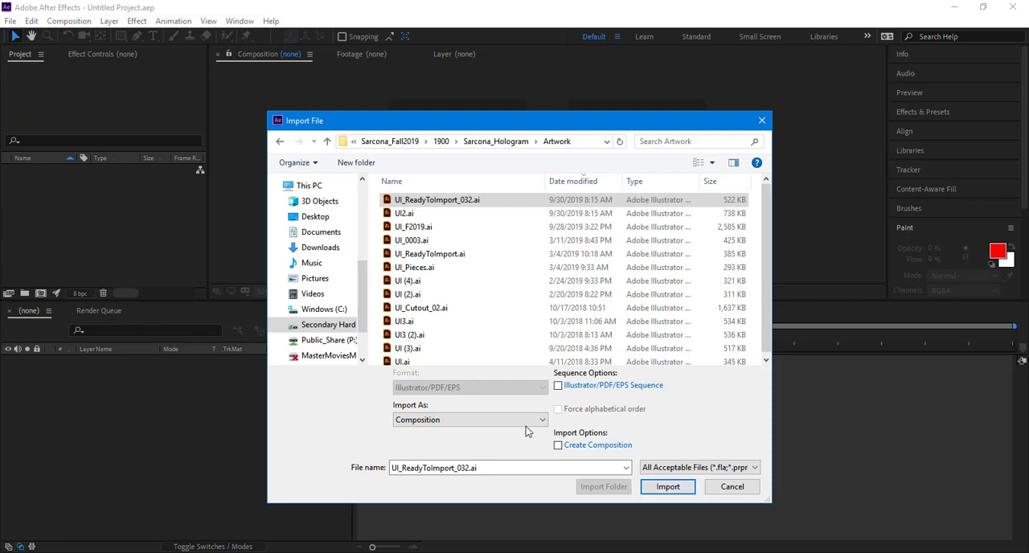
click(665, 488)
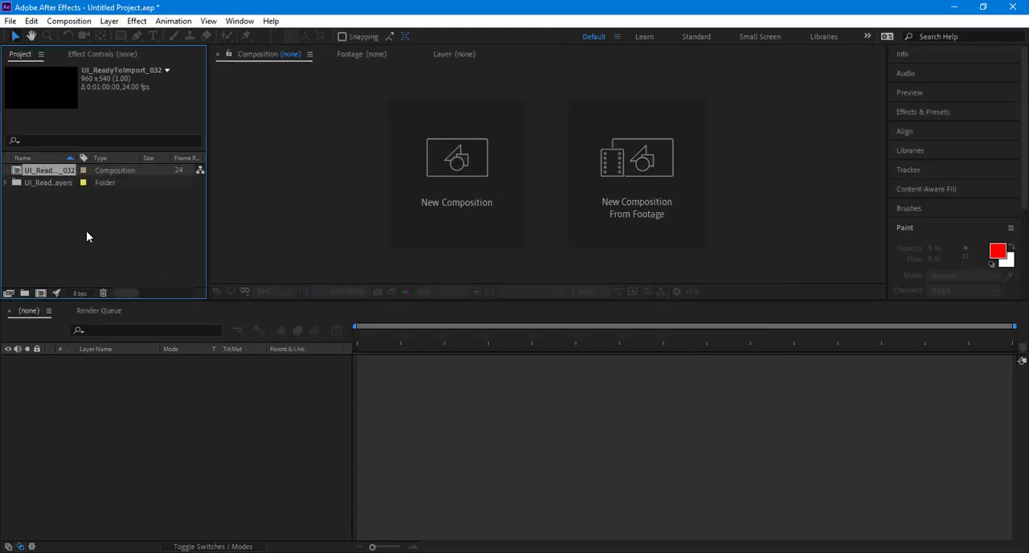
Step: Look through the imported layers folder, collapse it and open the UI_ReadyToImport_032 composition
click(8, 184)
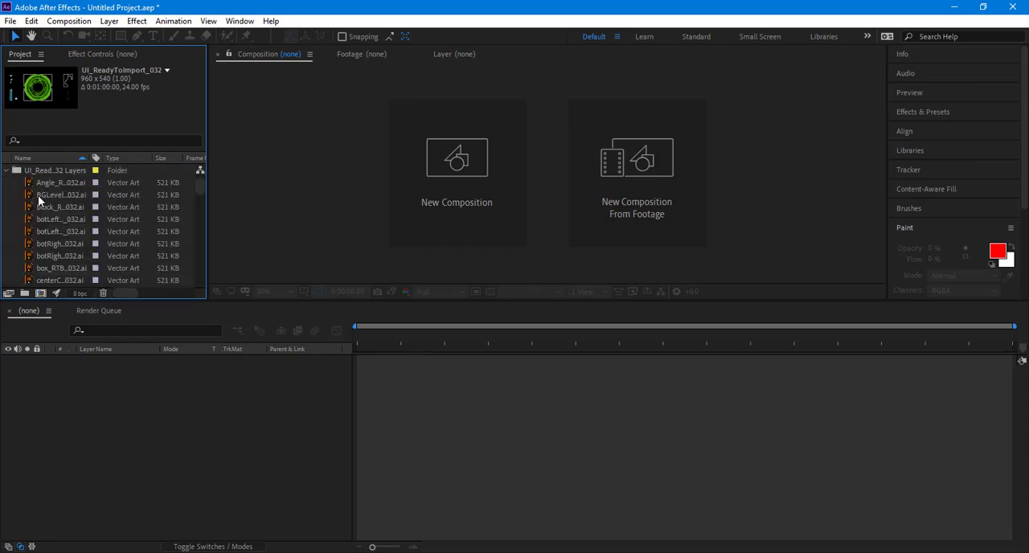
scroll(40, 200, up, 10)
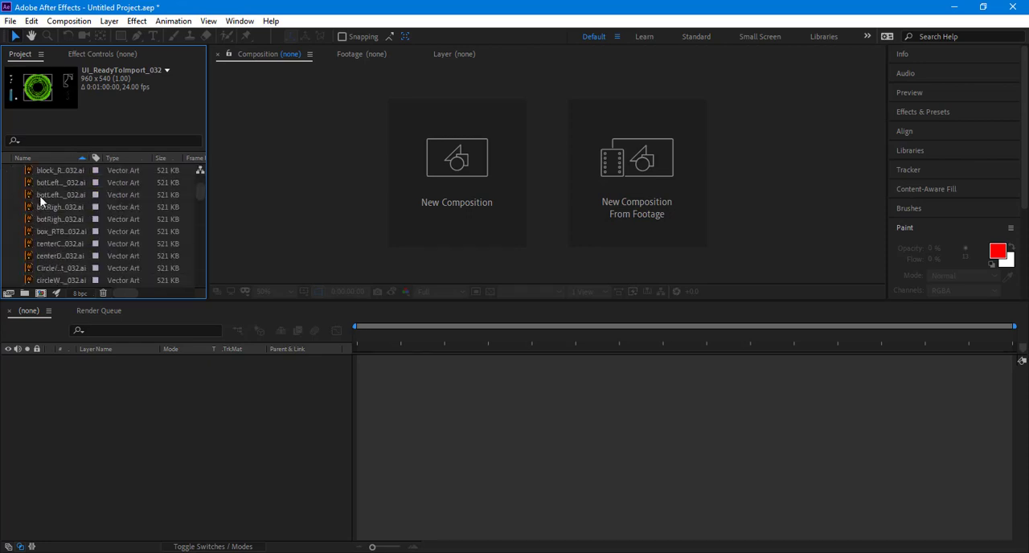
click(8, 183)
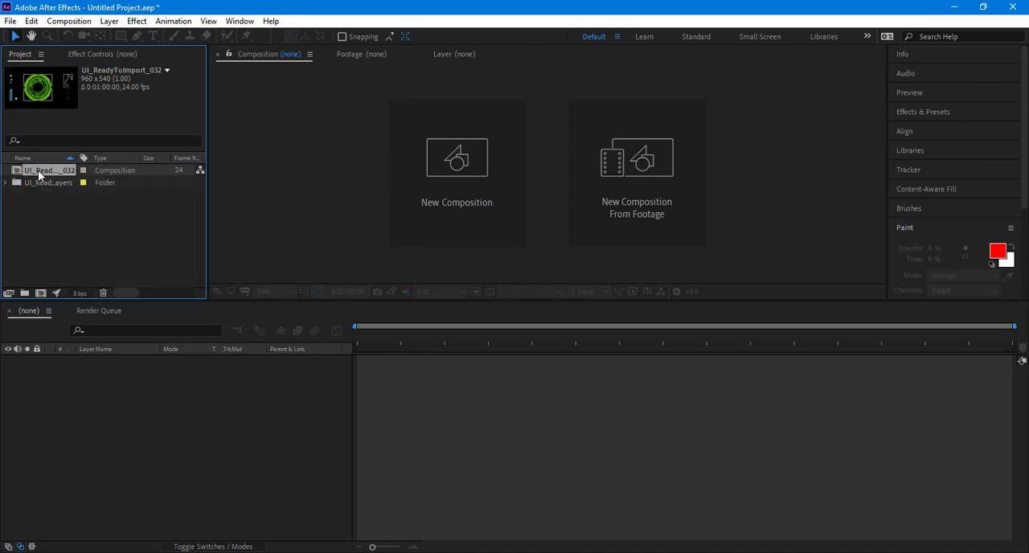
double_click(37, 170)
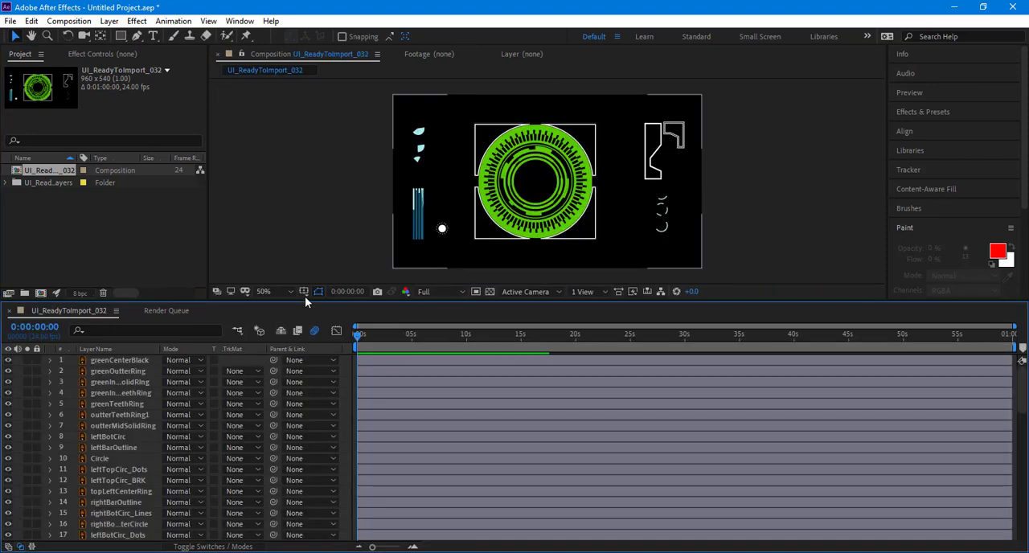
Step: Select the greenCenterBlack layer and examine the artwork in the composition view
click(127, 361)
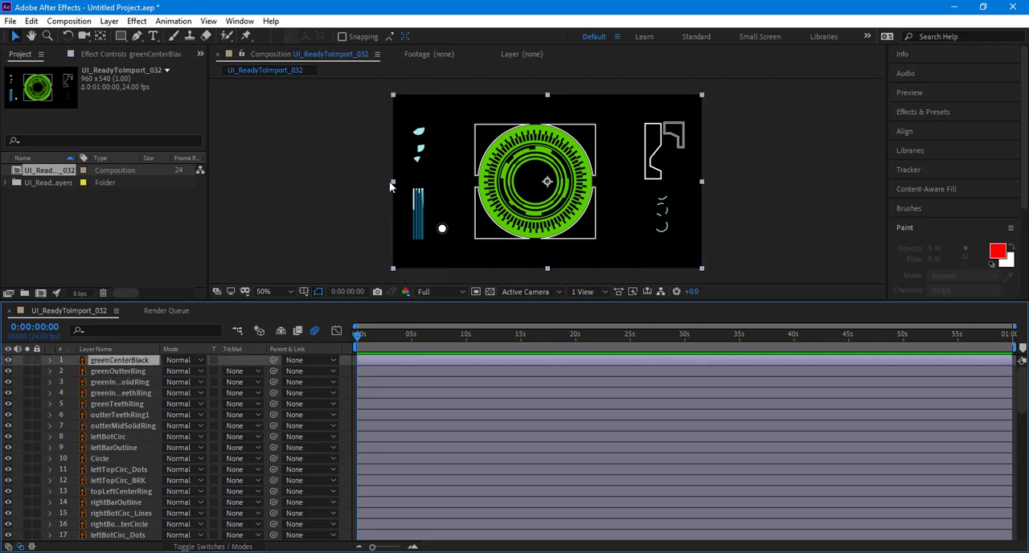
click(672, 138)
drag(609, 131, 655, 136)
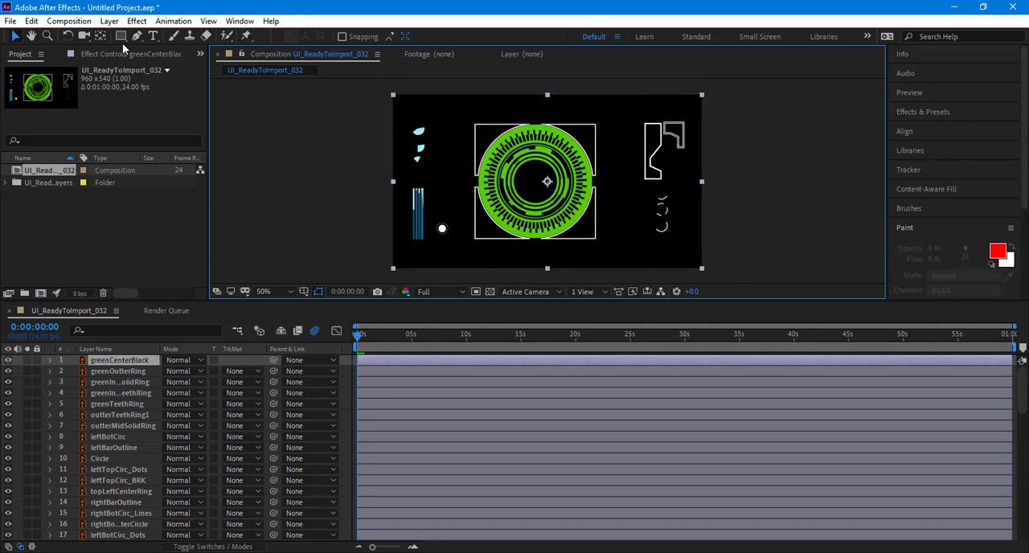
Step: Set the composition's background color to gray 999999 in the composition settings
click(69, 21)
click(80, 54)
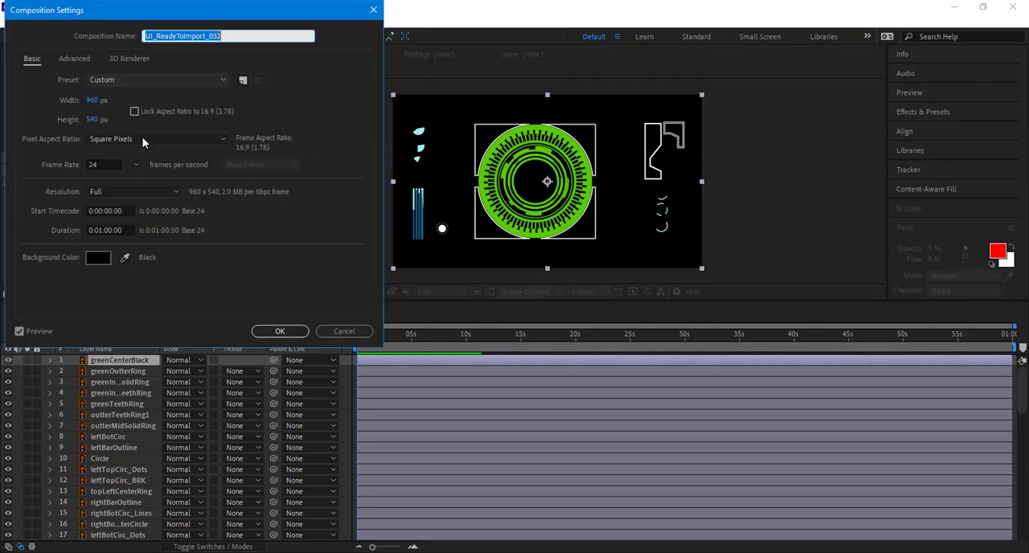
click(93, 260)
click(198, 98)
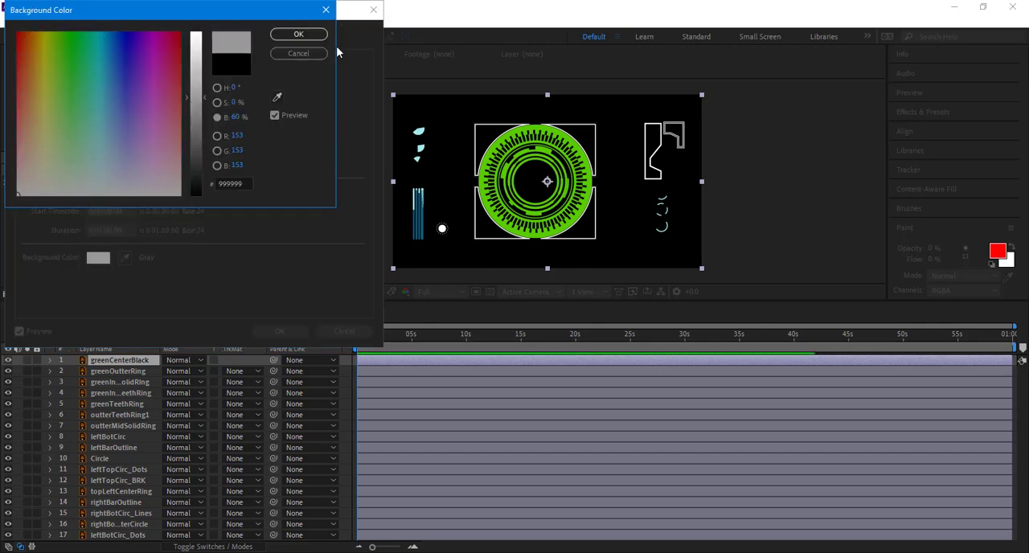
click(315, 34)
click(281, 331)
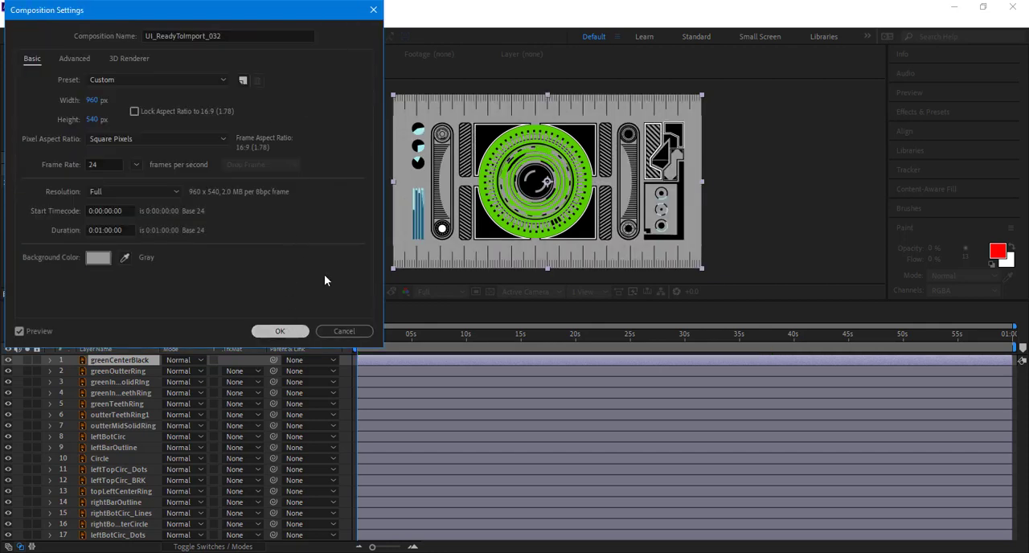
Step: Try moving the greenCenterBlack layer away from the dial's center and shifting the greenOutterRing layer, undoing both moves
click(130, 363)
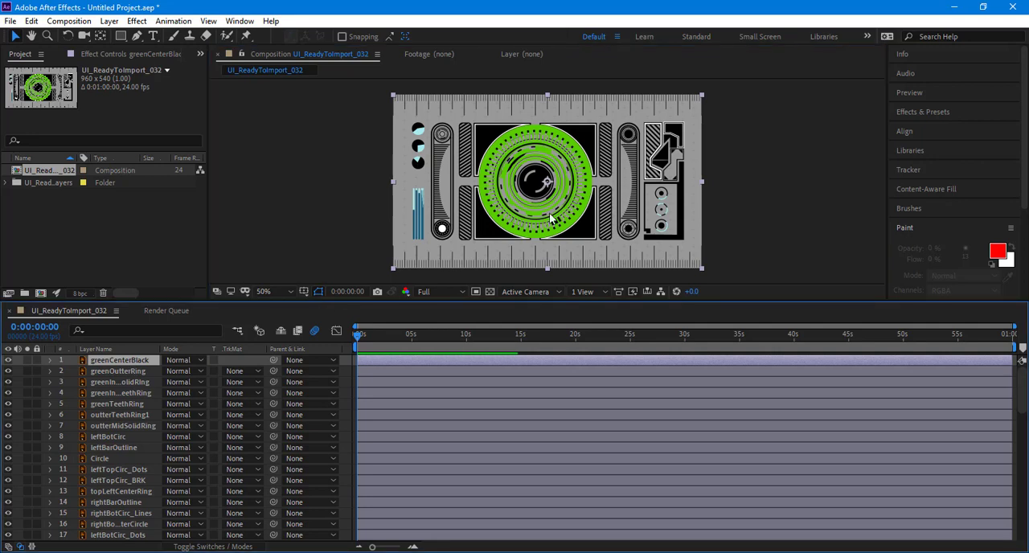
drag(536, 176, 358, 135)
click(120, 371)
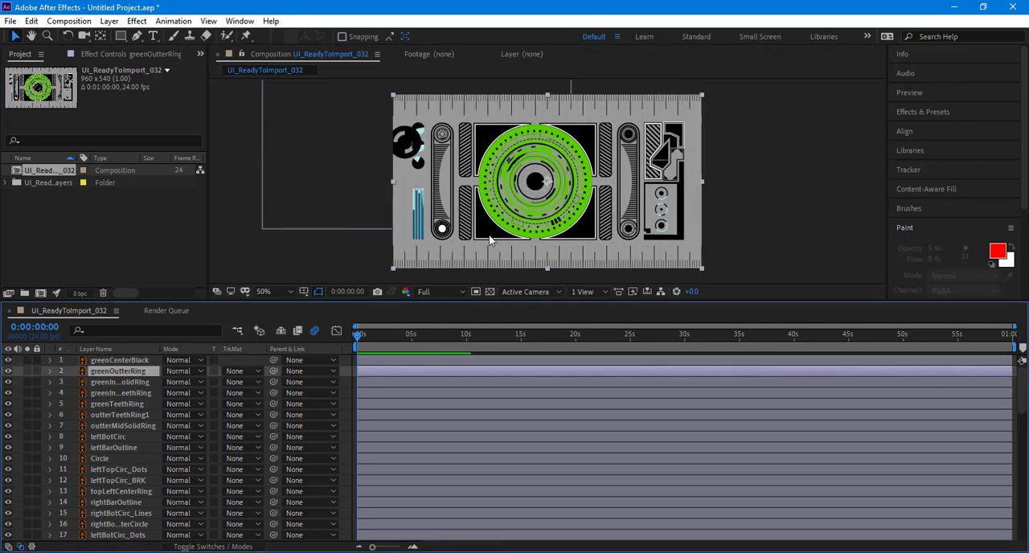
drag(466, 228, 538, 224)
key(ctrl+z)
key(ctrl+z)
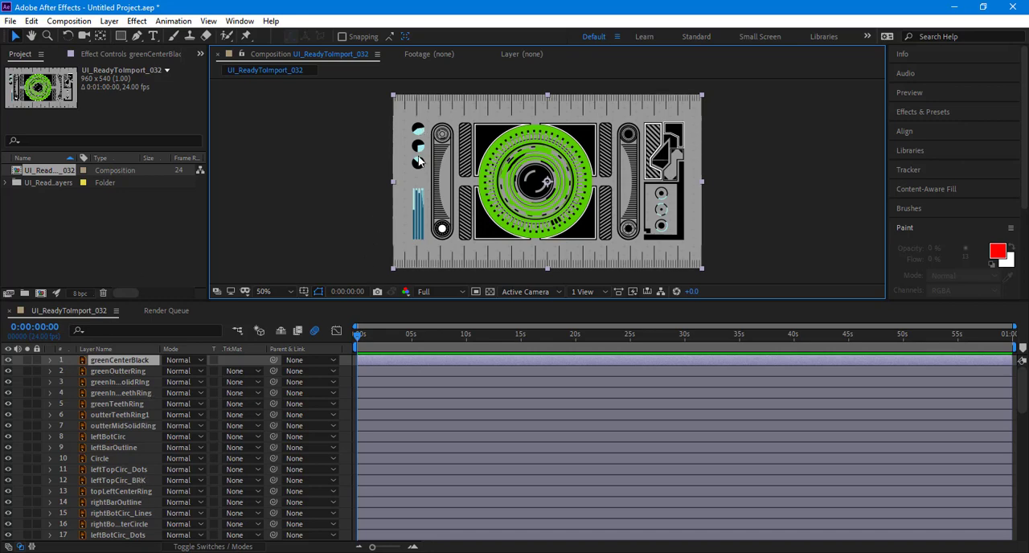
Step: Examine which artwork pieces the leftTopCirc_Dots, leftTopCirc_BRK and fullCircleWithNotches layers hold by toggling their visibility
scroll(463, 201, up, 4)
drag(463, 201, 515, 202)
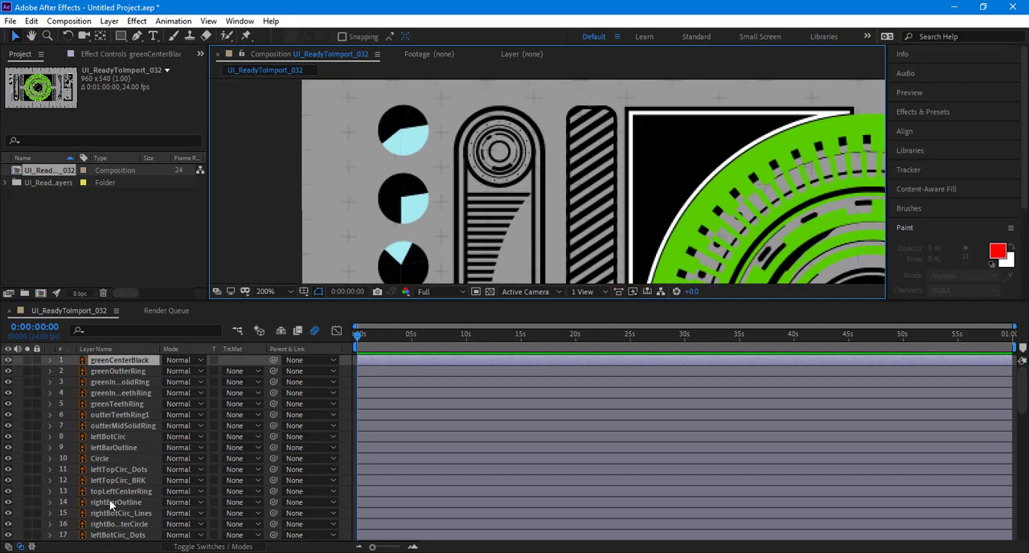
scroll(109, 499, down, 3)
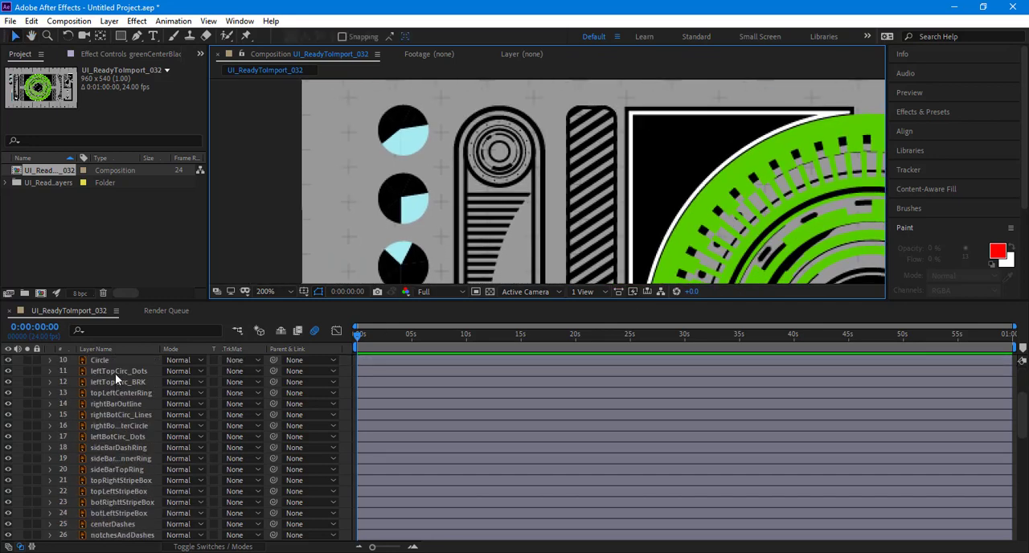
click(115, 373)
click(9, 371)
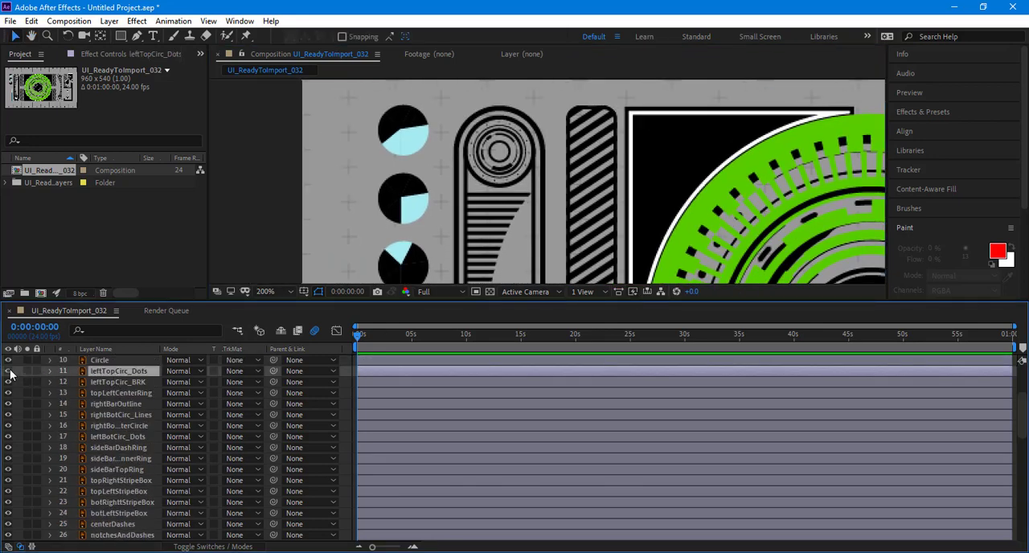
click(9, 383)
scroll(17, 412, down, 3)
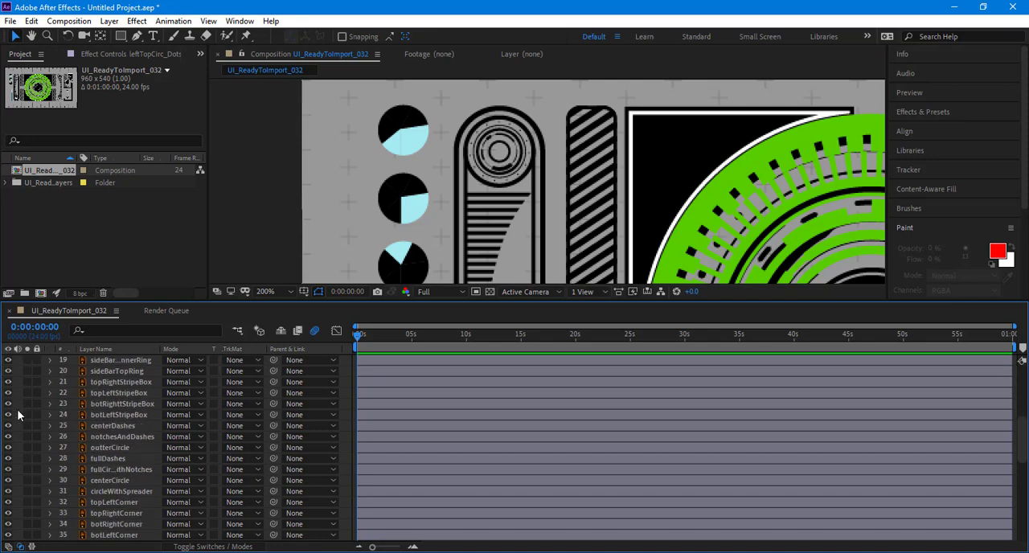
click(9, 470)
click(8, 470)
Step: Check the artwork on the leftBarStripes, topLeftCorner and layer 47 CirlceDials layers, briefly hiding pieces to identify them
scroll(50, 471, down, 3)
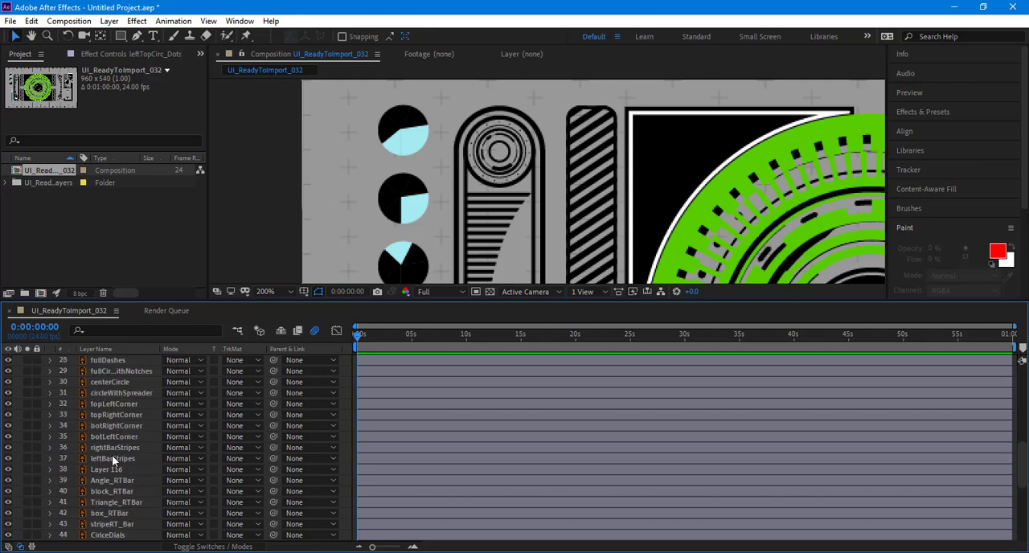
click(112, 458)
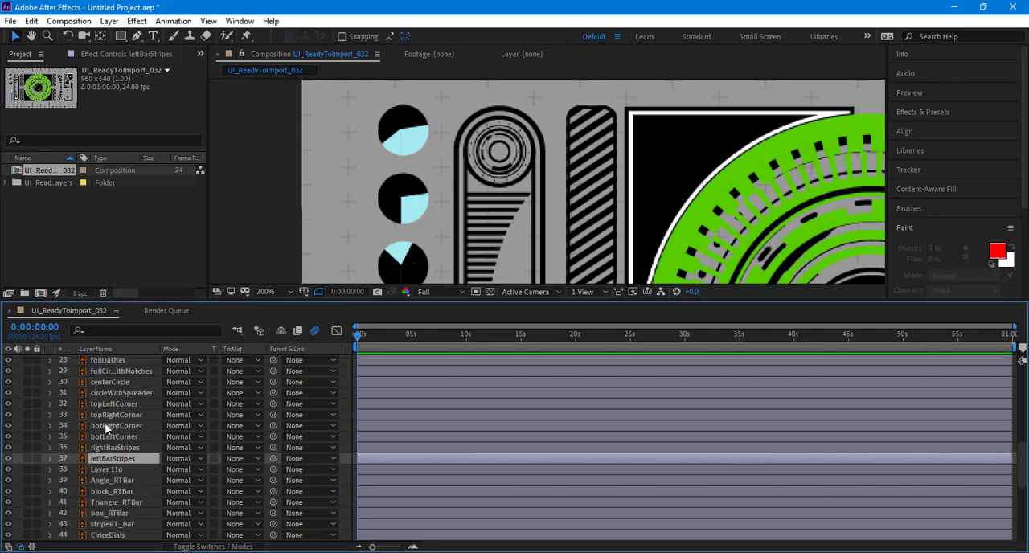
click(79, 404)
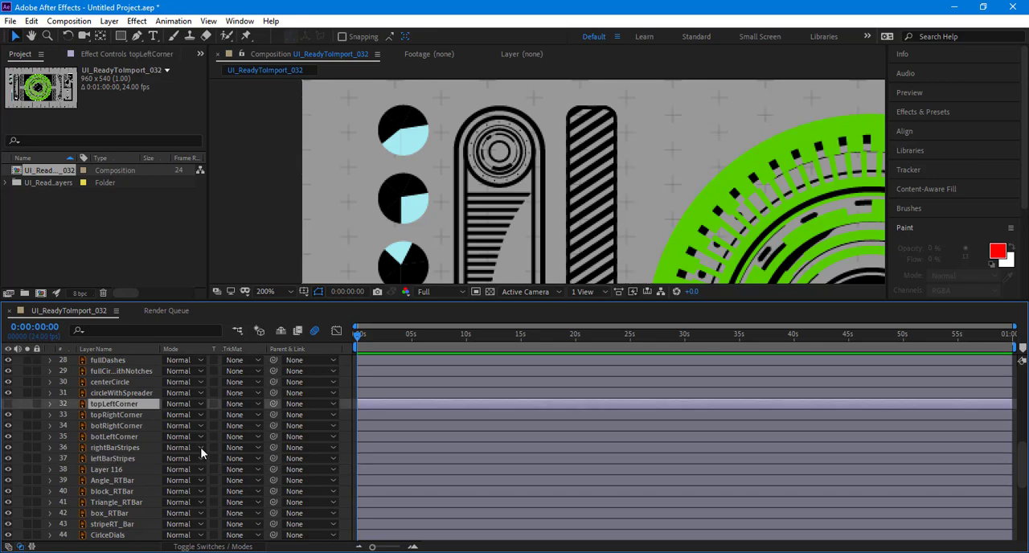
scroll(143, 463, down, 3)
scroll(144, 469, down, 3)
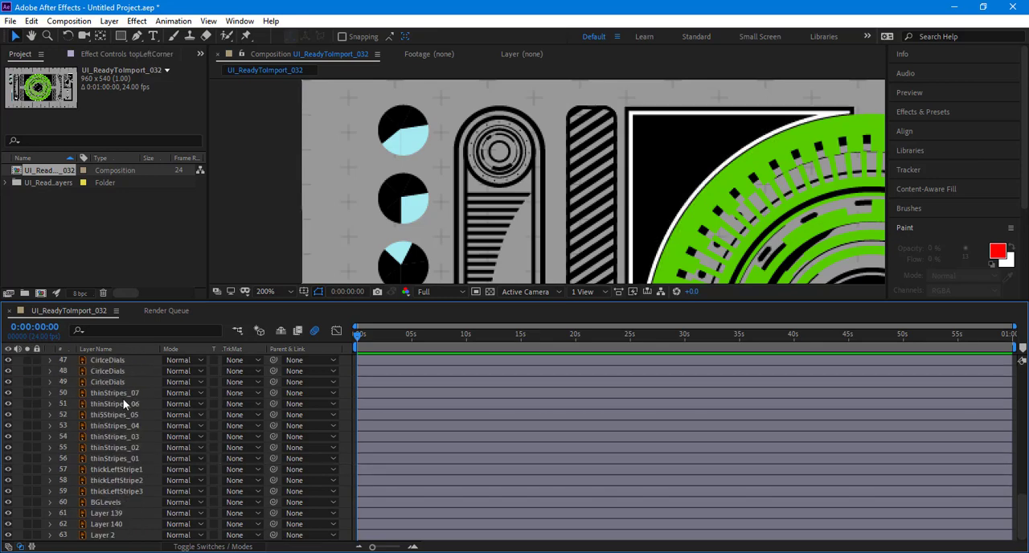
click(121, 359)
scroll(121, 359, up, 2)
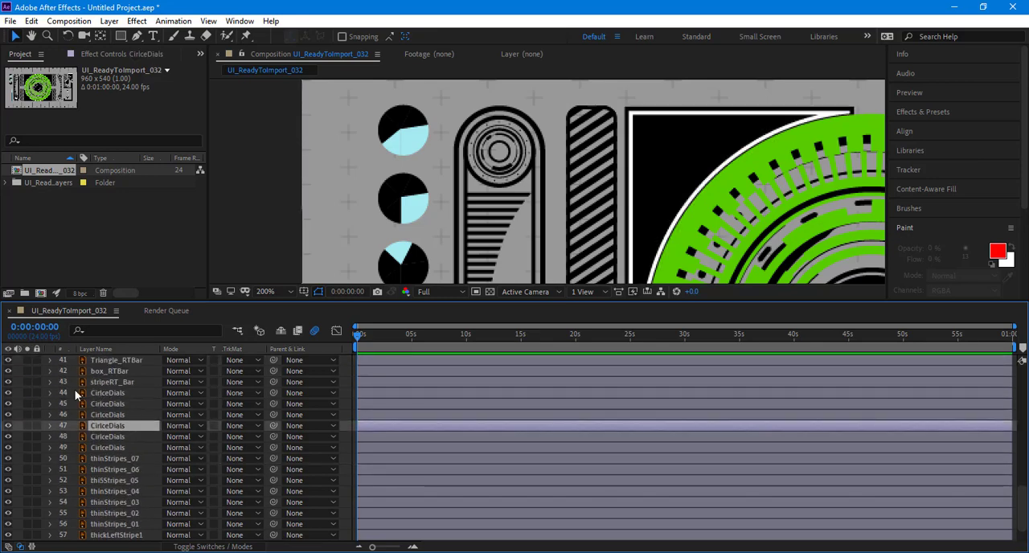
click(11, 425)
click(12, 425)
Step: Try rotating the layer 47 CirlceDials artwork around its anchor point at the composition center, undoing the rotation
key(r)
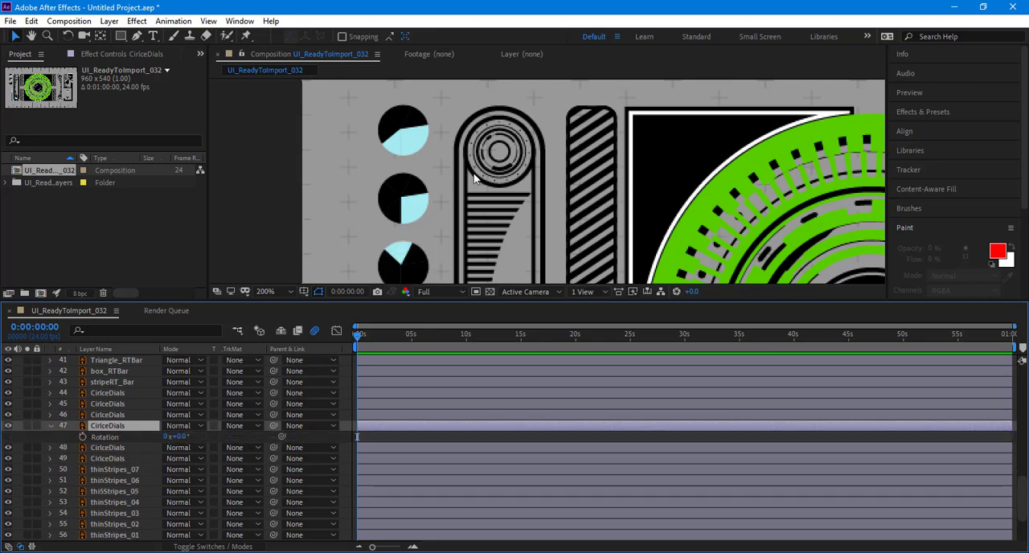
key(comma)
key(comma)
key(comma)
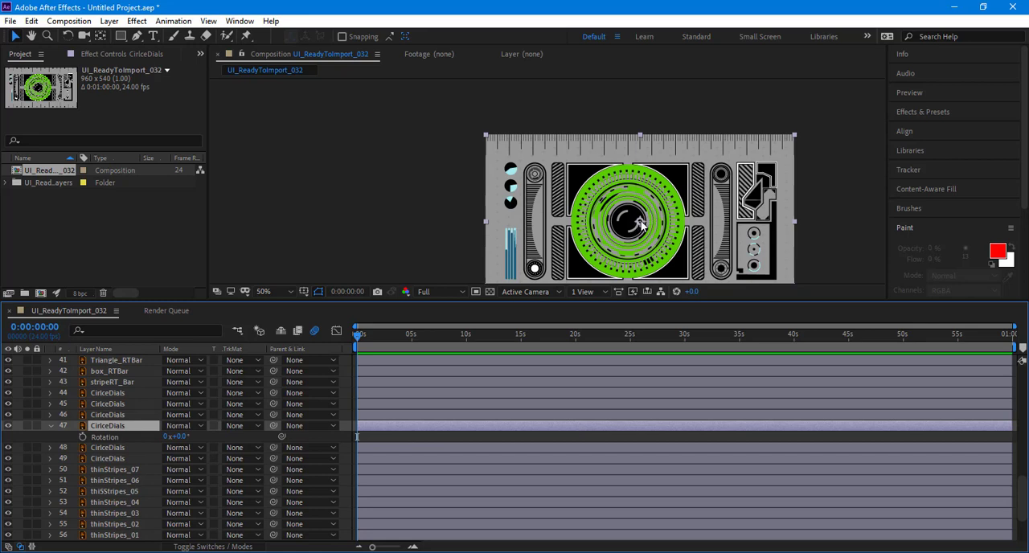
drag(193, 434, 474, 427)
key(ctrl+z)
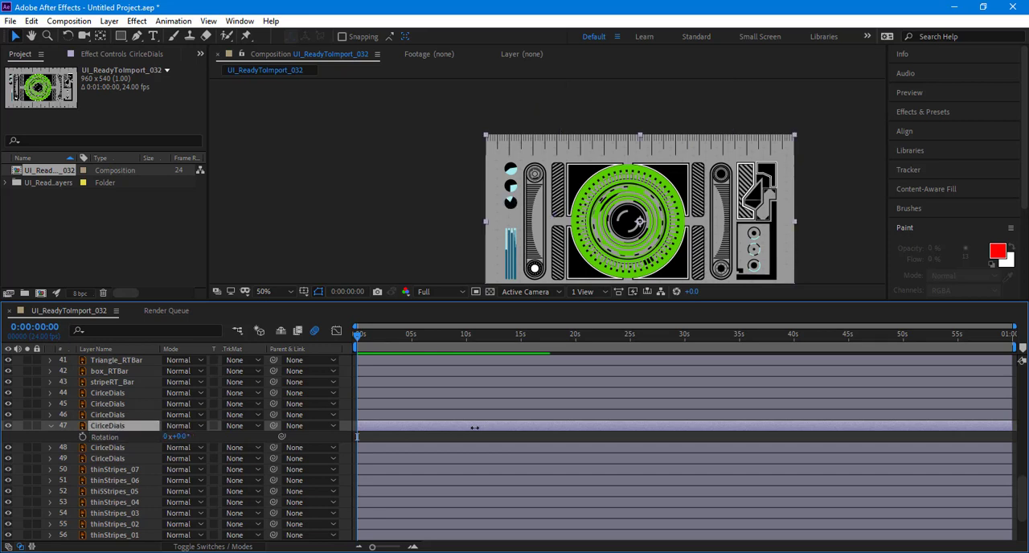
Step: Delete the imported UI_ReadyToImport_032 composition and its layers folder from the project
click(86, 226)
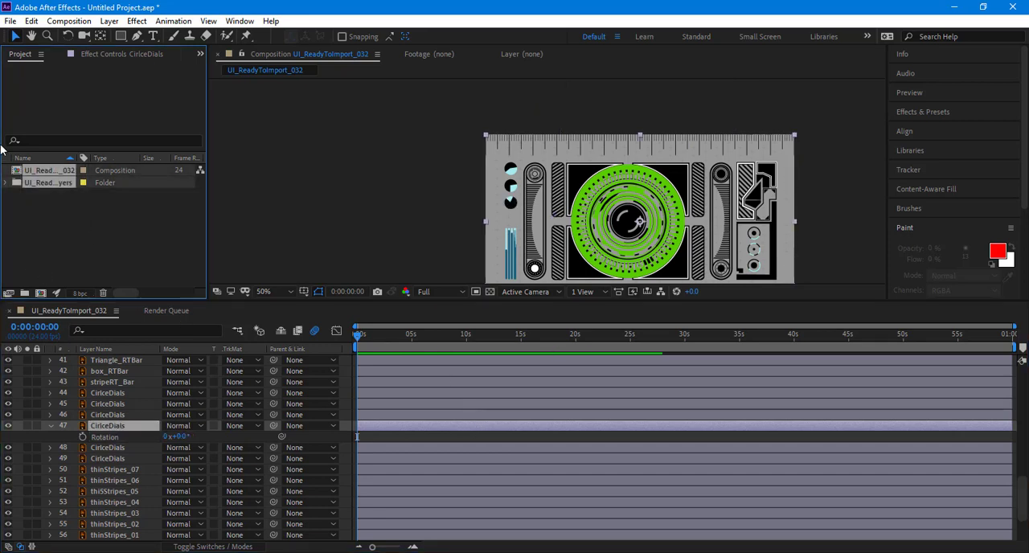
key(ctrl+a)
key(Delete)
key(Return)
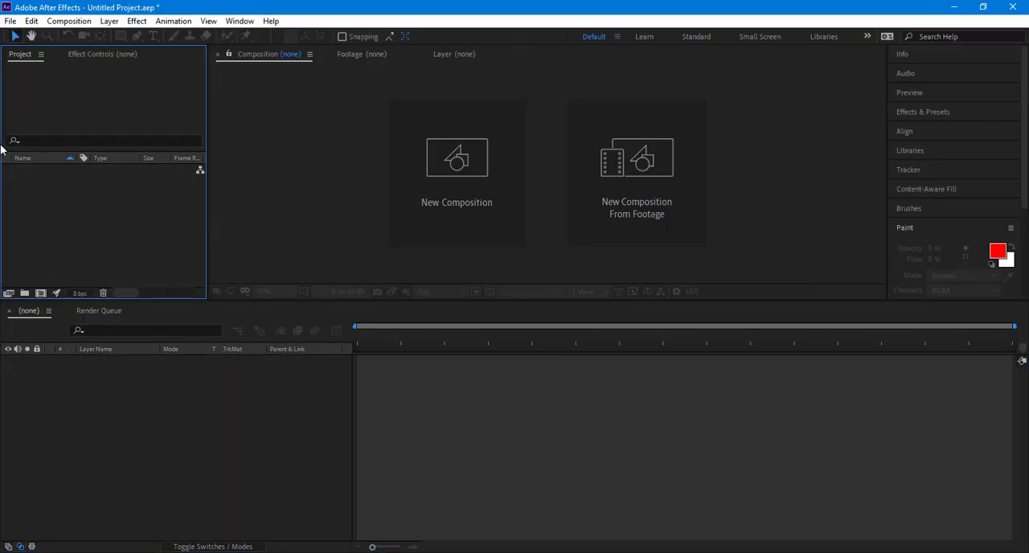
click(9, 21)
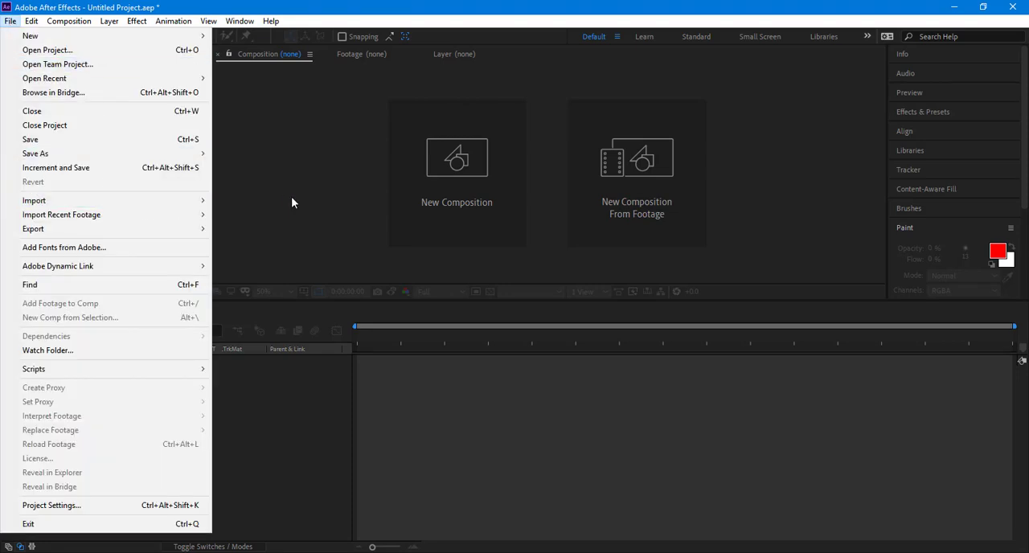
Step: Switch to Illustrator and start editing the artboard of UI_ReadyToImport_032.ai through the document setup
key(alt+Tab)
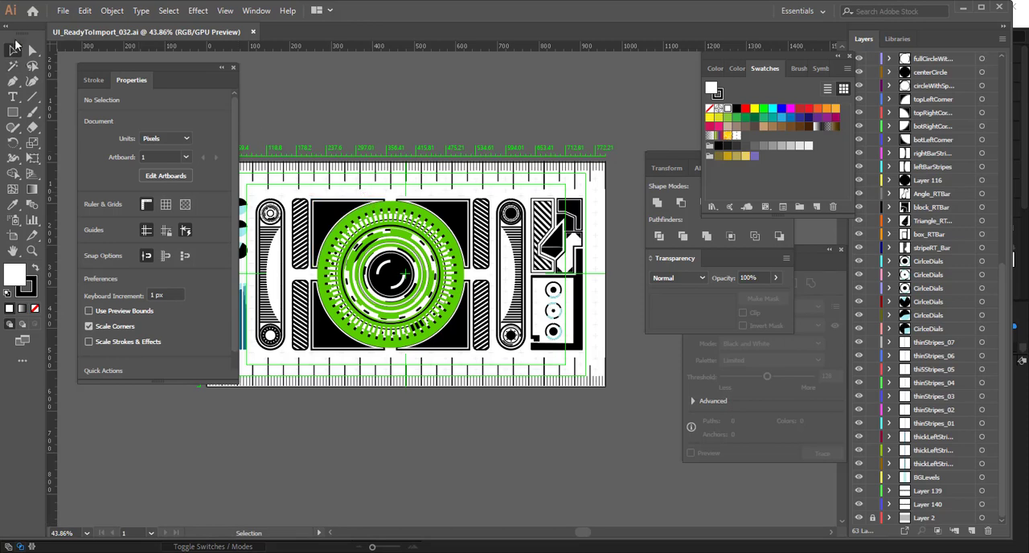
click(61, 11)
click(149, 302)
click(254, 61)
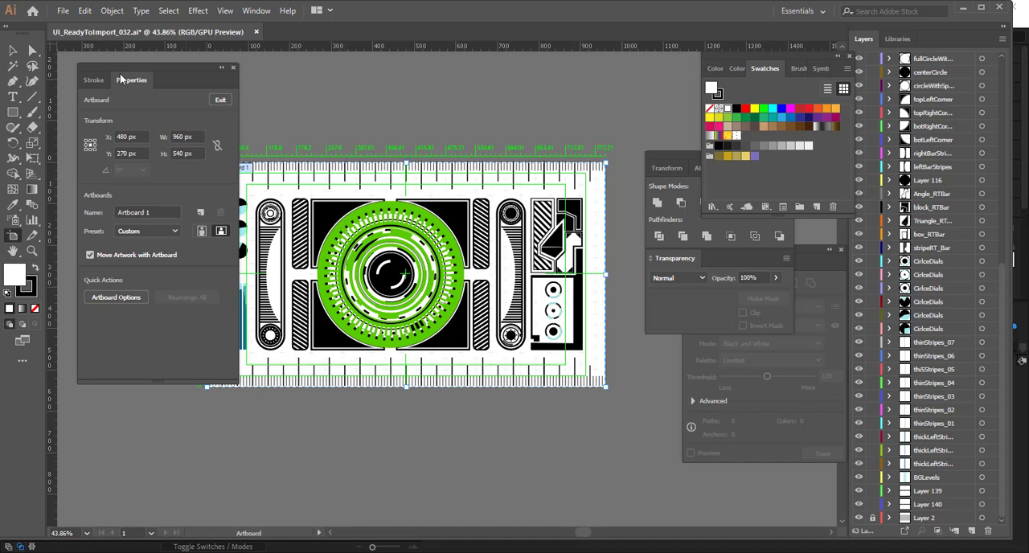
Step: Set the artboard size to 2560 px wide by 1440 px high and leave artboard editing
click(176, 136)
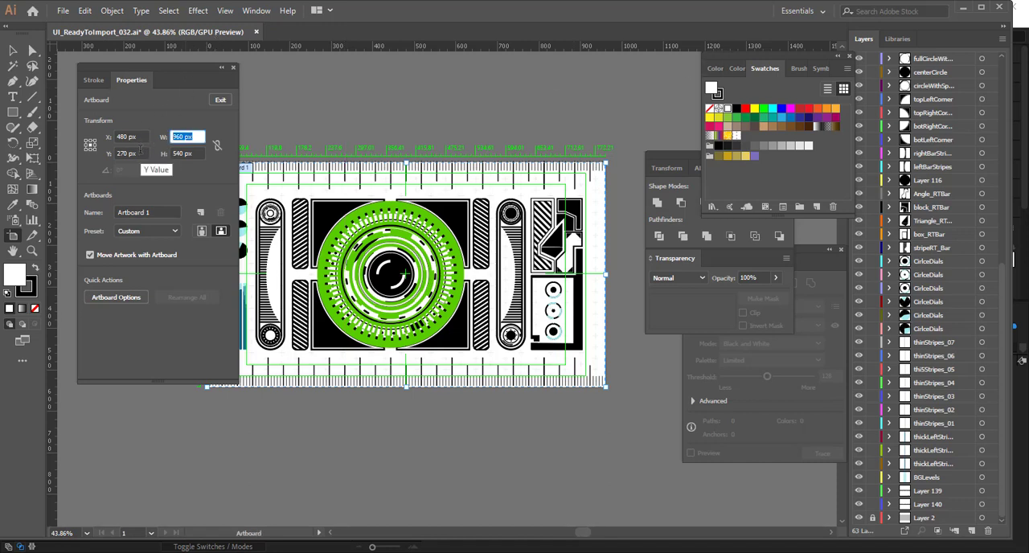
text(1280)
key(shift+Left)
key(shift+Left)
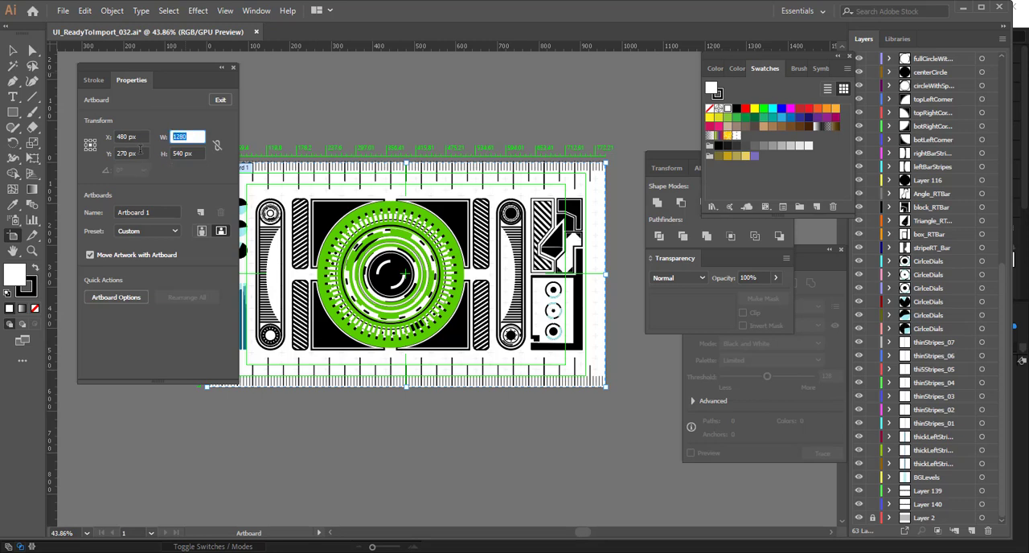
text(2560)
key(Tab)
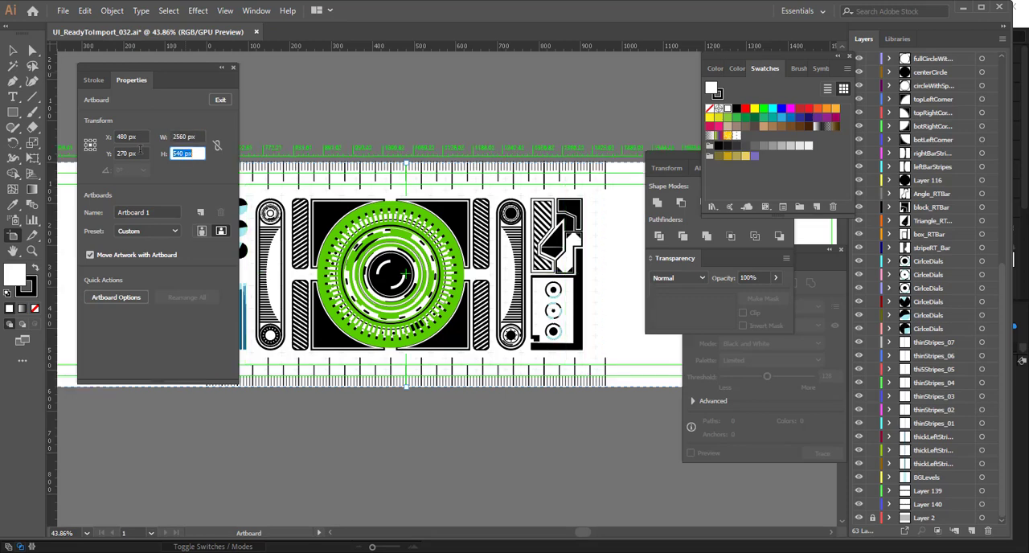
text(1440)
key(Return)
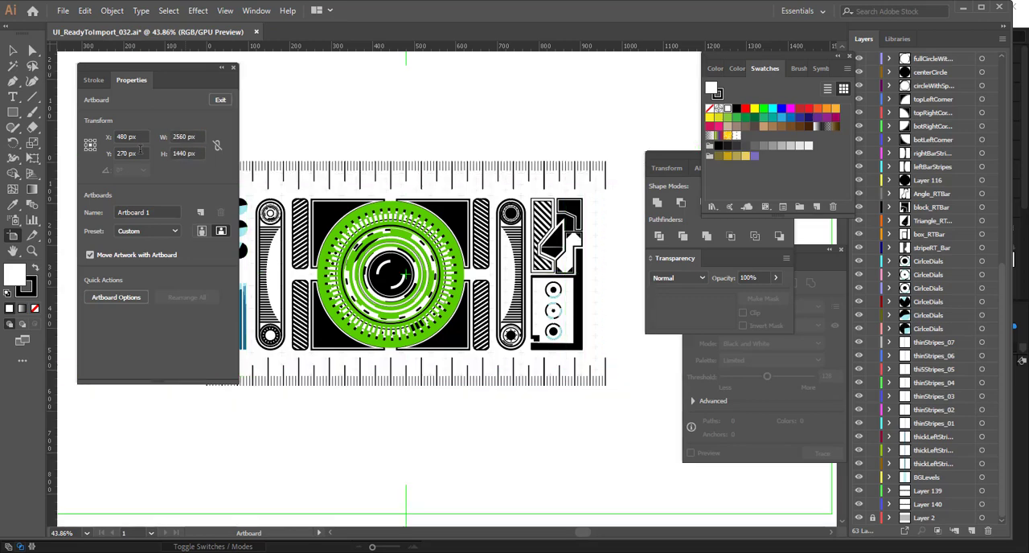
key(ctrl+0)
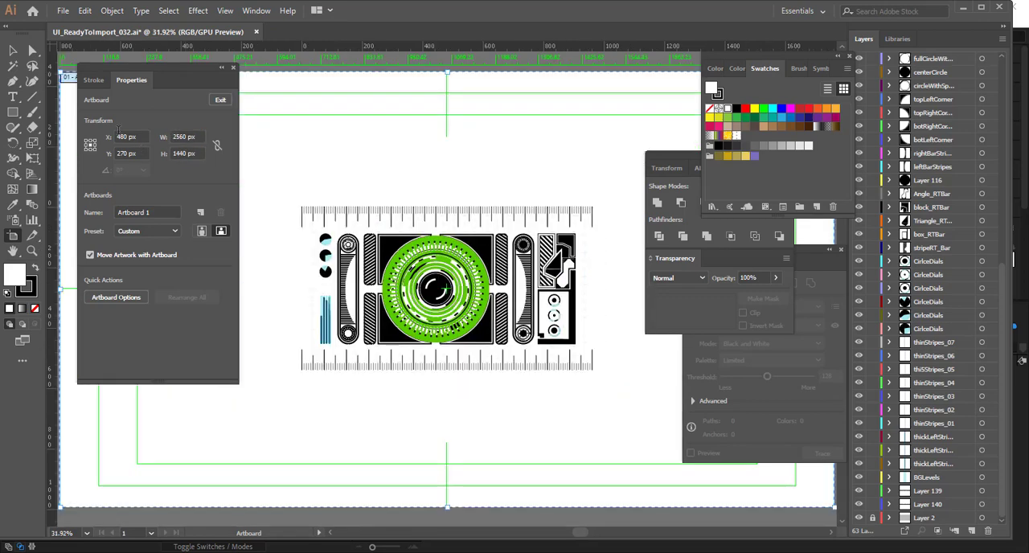
click(13, 50)
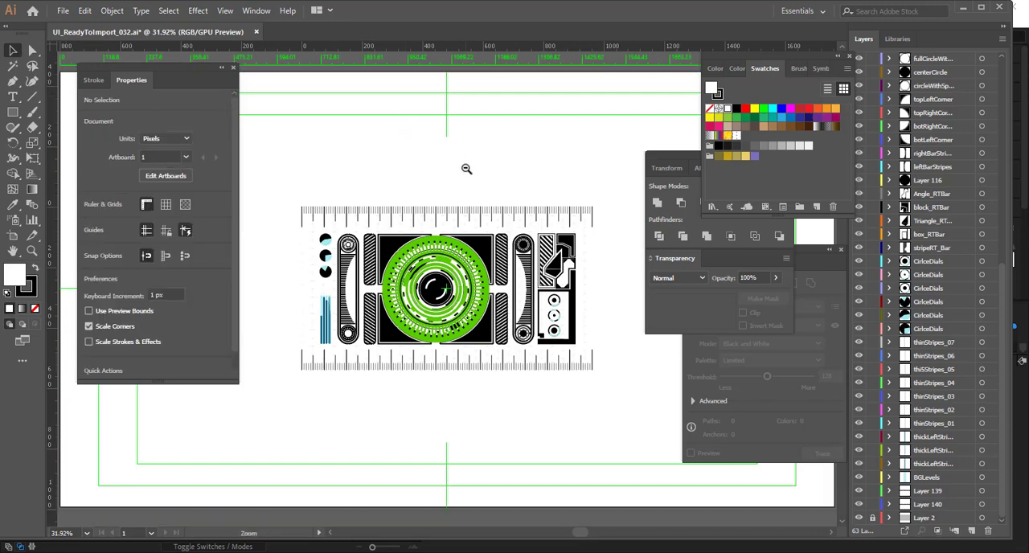
Step: Scale all the artwork up to fill the enlarged artboard and save UI_ReadyToImport_032.ai
ctrl+alt+click(466, 169)
ctrl+alt+click(466, 168)
drag(414, 369, 440, 235)
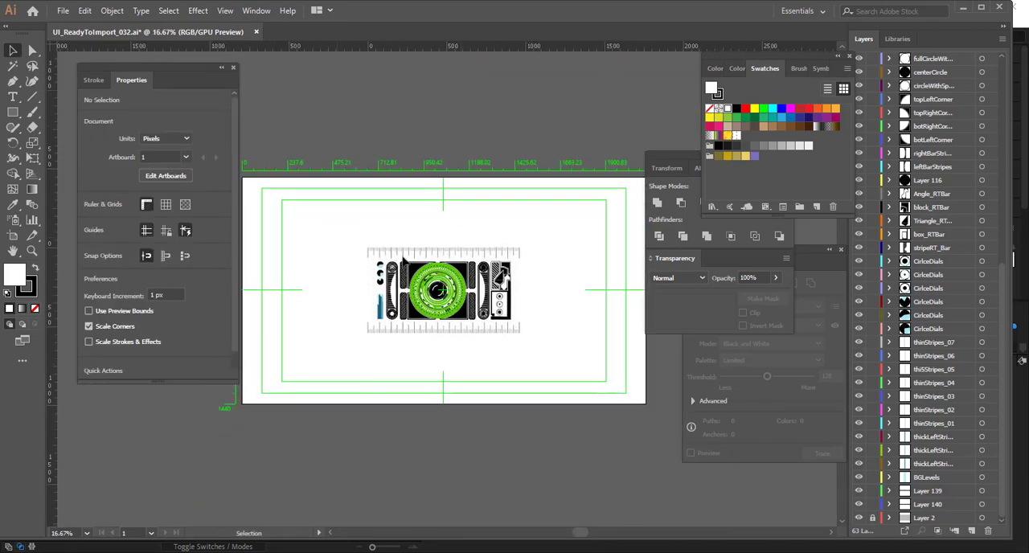
drag(333, 225, 671, 403)
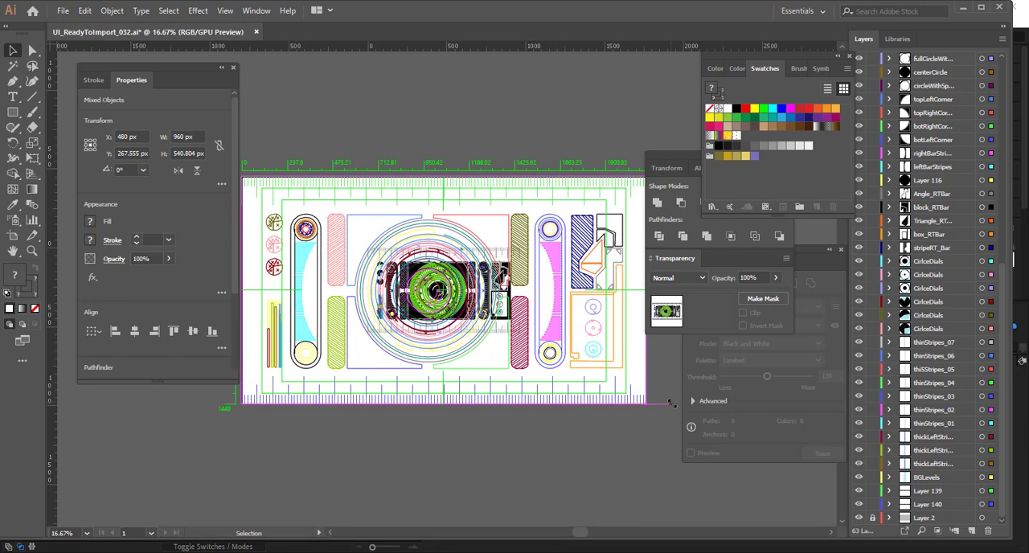
click(608, 447)
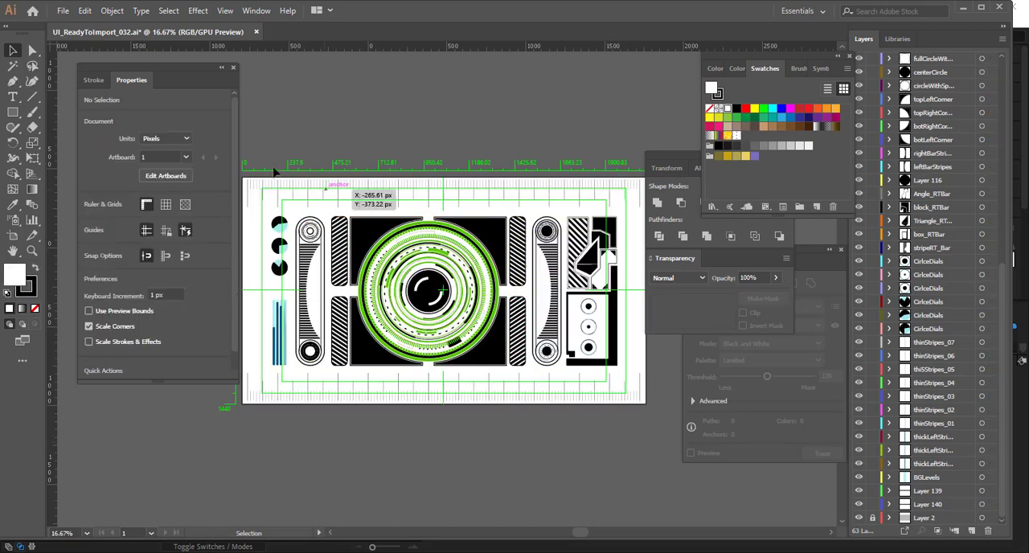
click(63, 12)
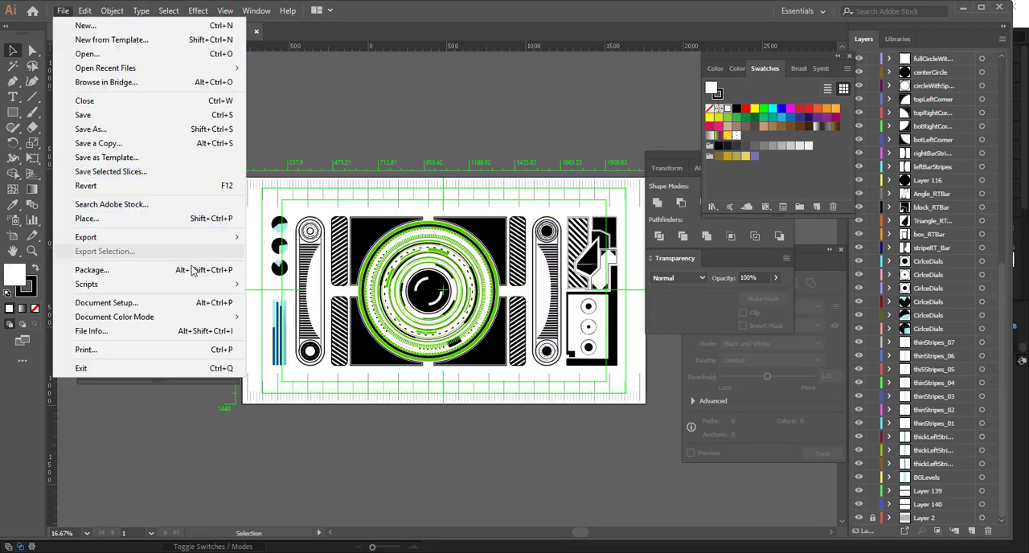
click(172, 120)
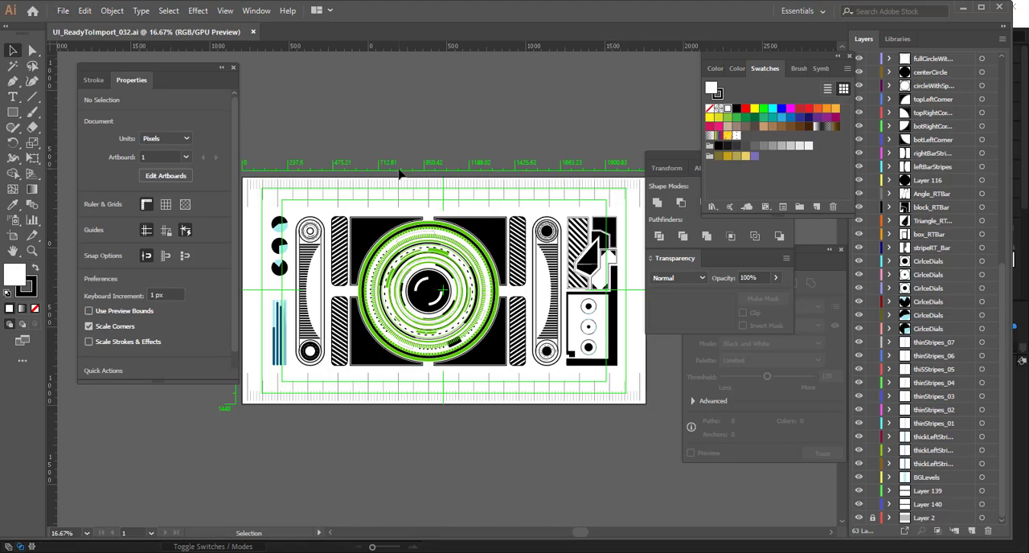
Step: Switch to After Effects and import UI_ReadyToImport_032.ai as Composition - Retain Layer Sizes
key(alt+Tab)
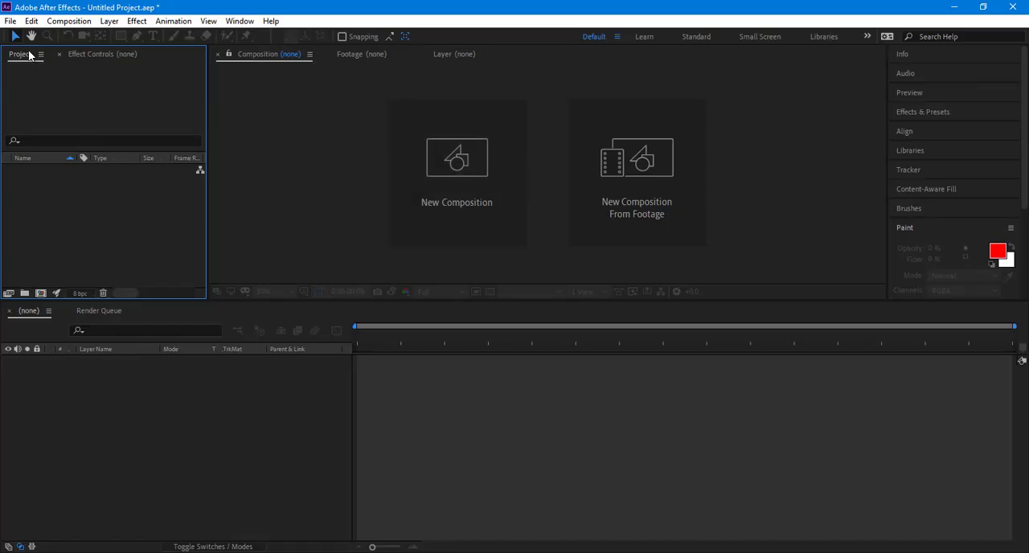
double_click(111, 216)
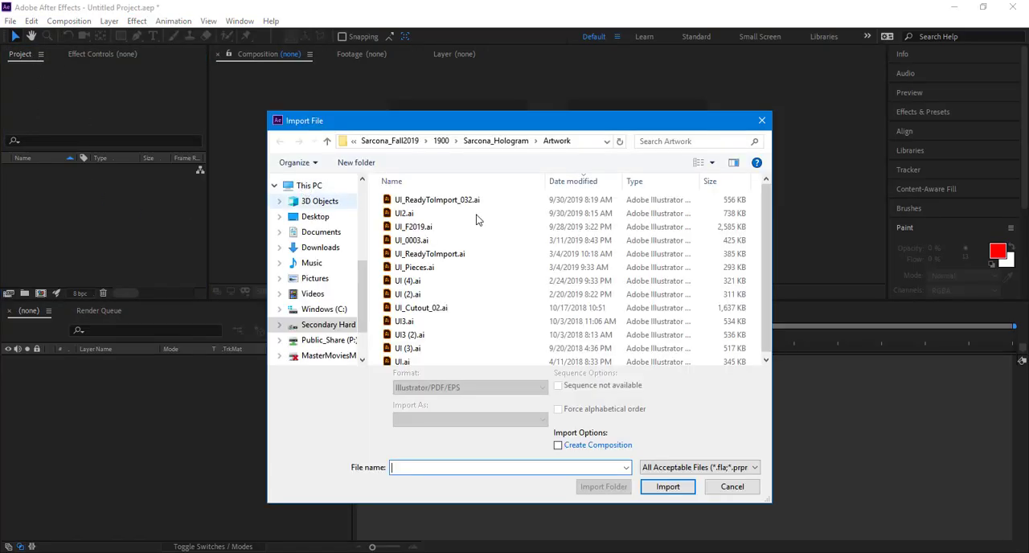
click(460, 201)
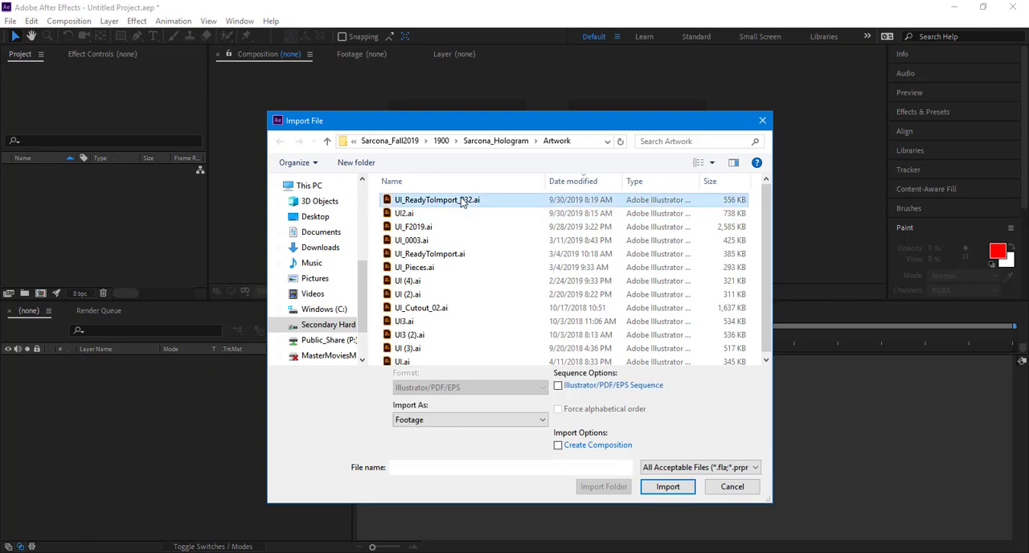
click(460, 421)
click(473, 443)
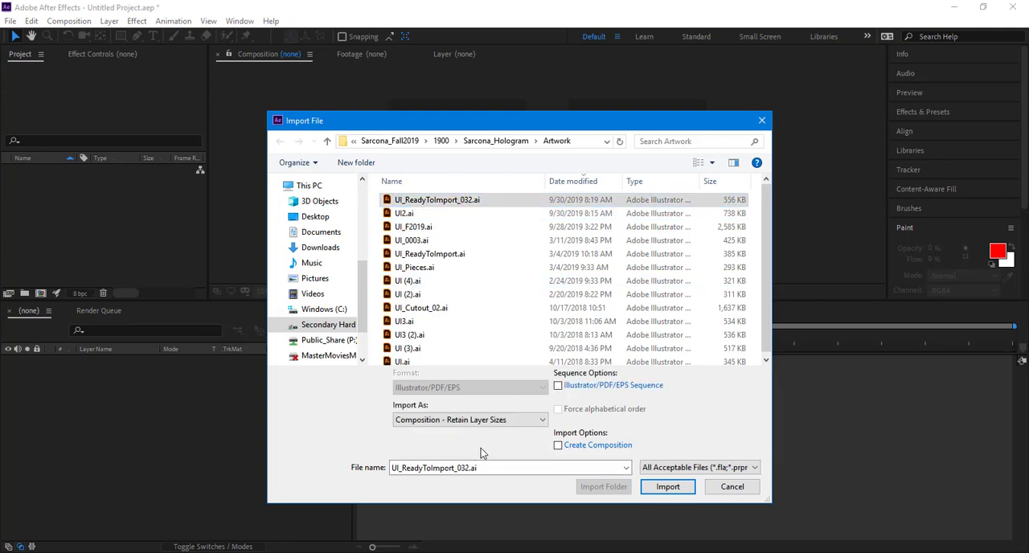
click(659, 487)
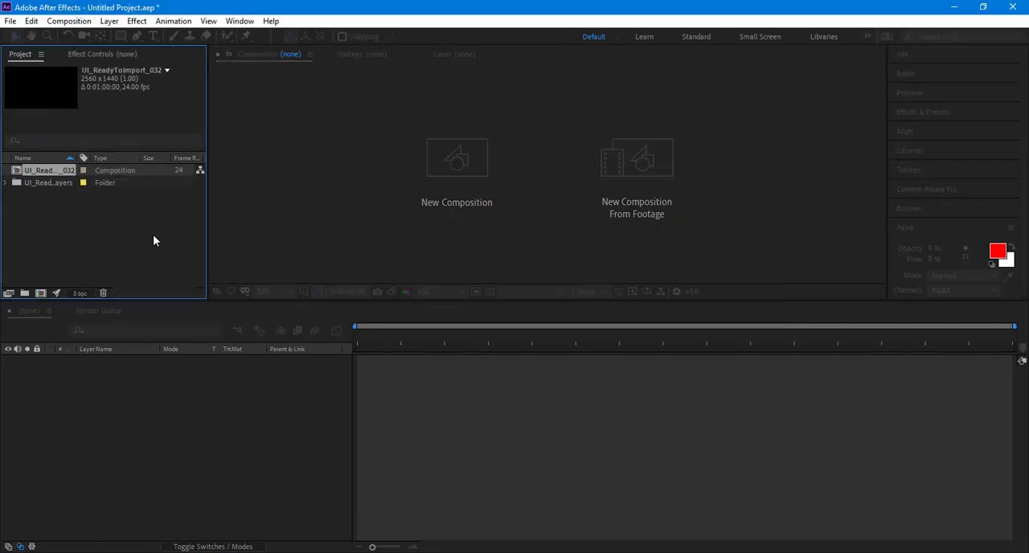
Step: Open the UI_ReadyToImport_032 composition and look through its layer list from first to last
double_click(50, 171)
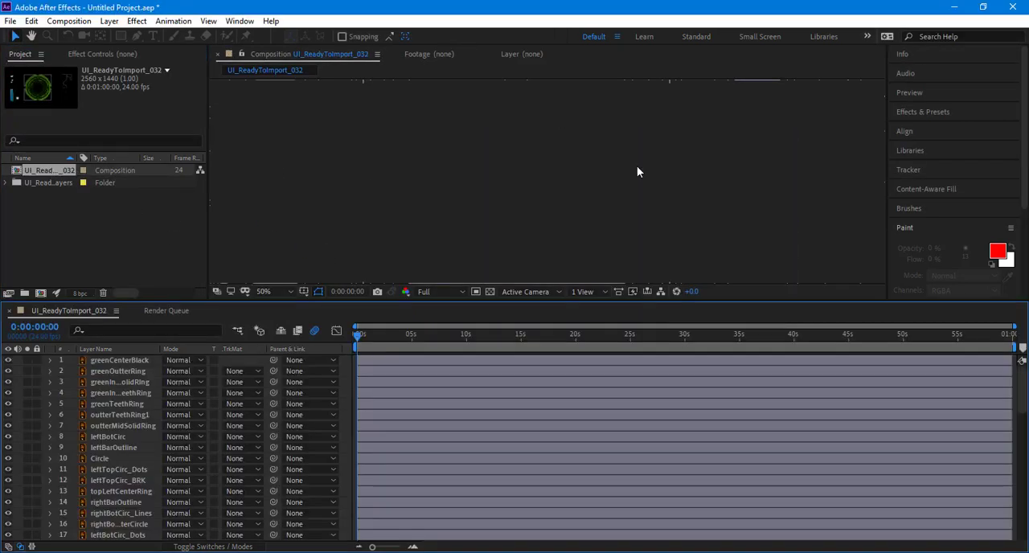
key(comma)
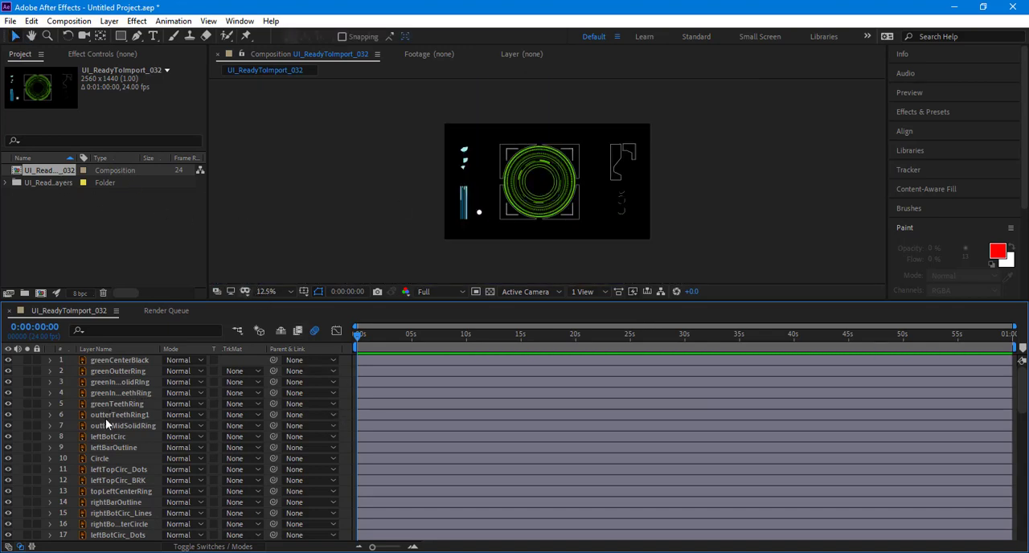
scroll(105, 418, down, 6)
scroll(105, 418, down, 8)
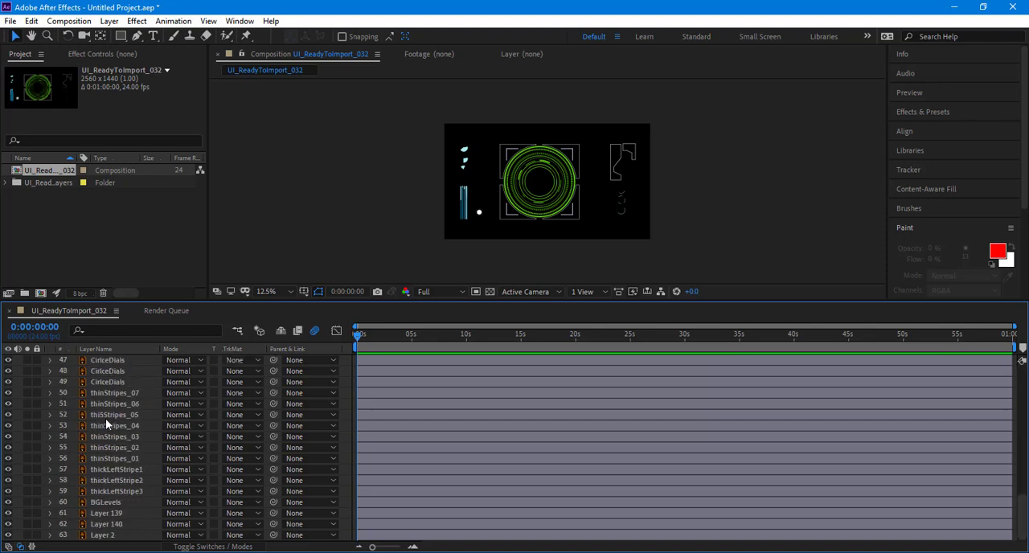
scroll(106, 418, up, 14)
scroll(278, 205, up, 1)
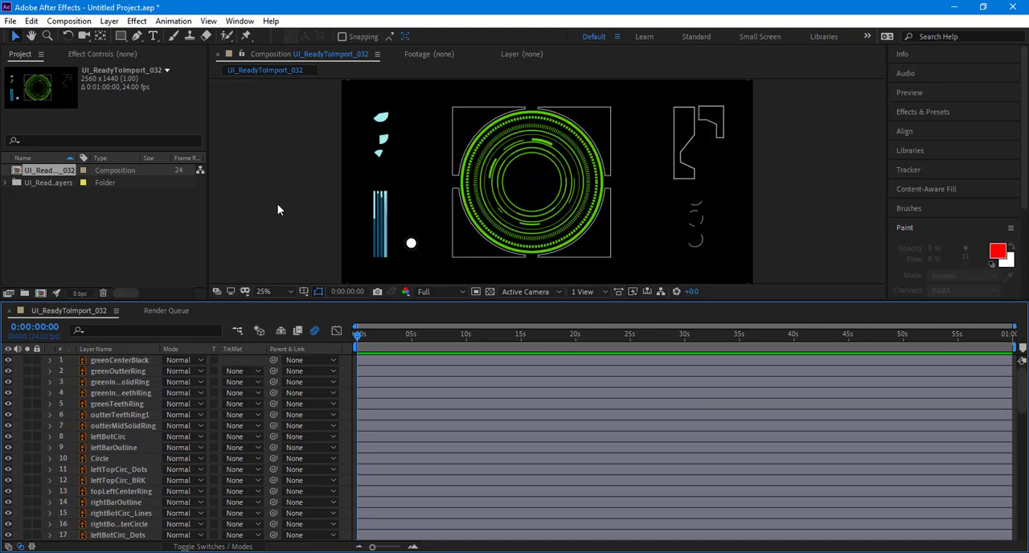
Step: Change the composition's background color to a medium gray in the composition settings
click(68, 20)
click(88, 49)
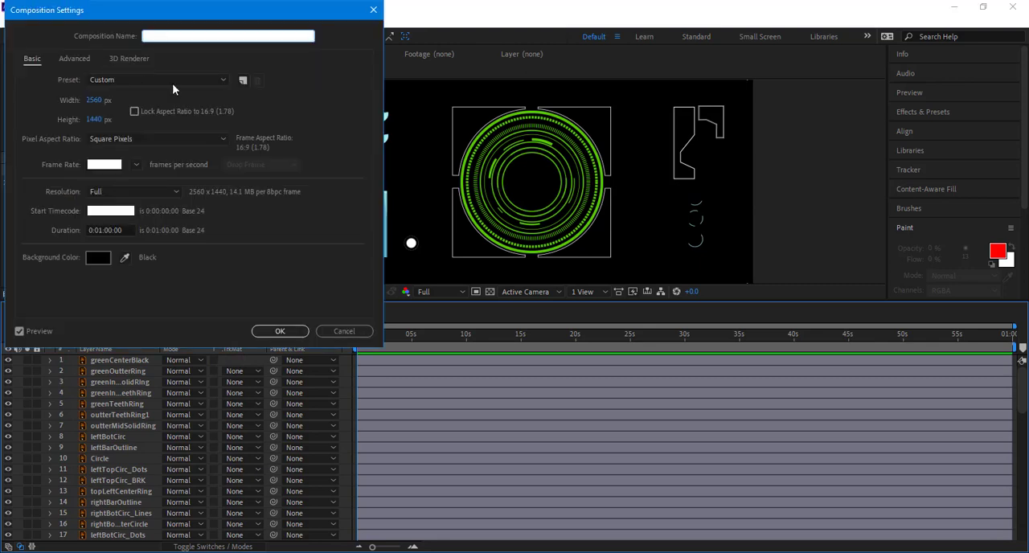
click(98, 257)
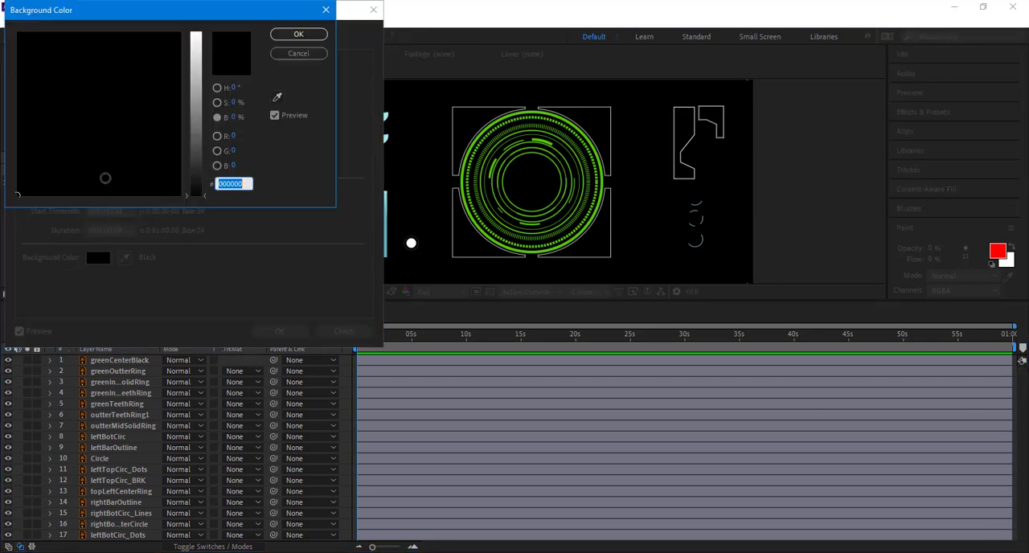
click(196, 98)
click(294, 36)
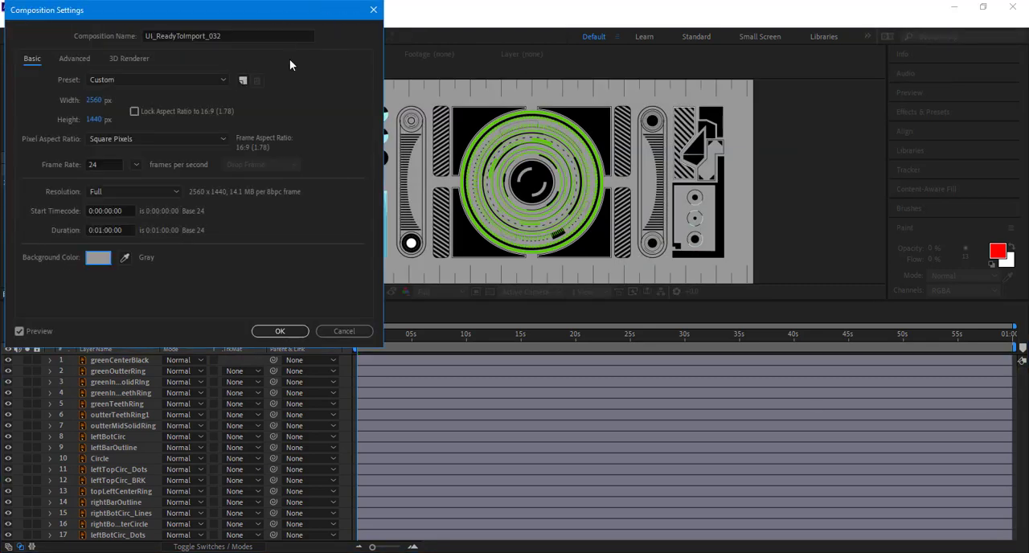
click(292, 332)
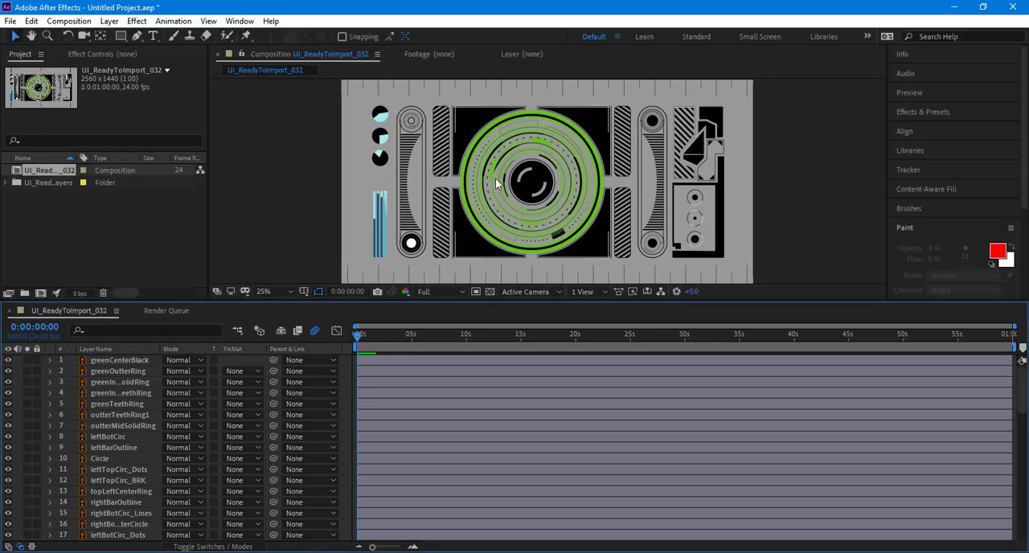
Step: Review the artwork against the gray background, the full layer list, and the imported composition and layers folder in the project
scroll(463, 131, up, 2)
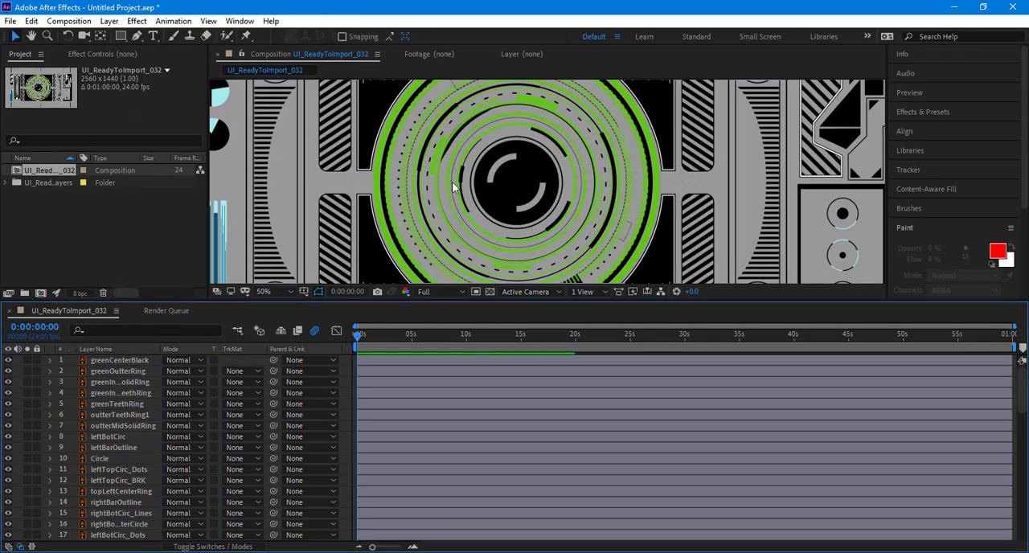
scroll(453, 184, down, 2)
drag(460, 181, 486, 183)
key(v)
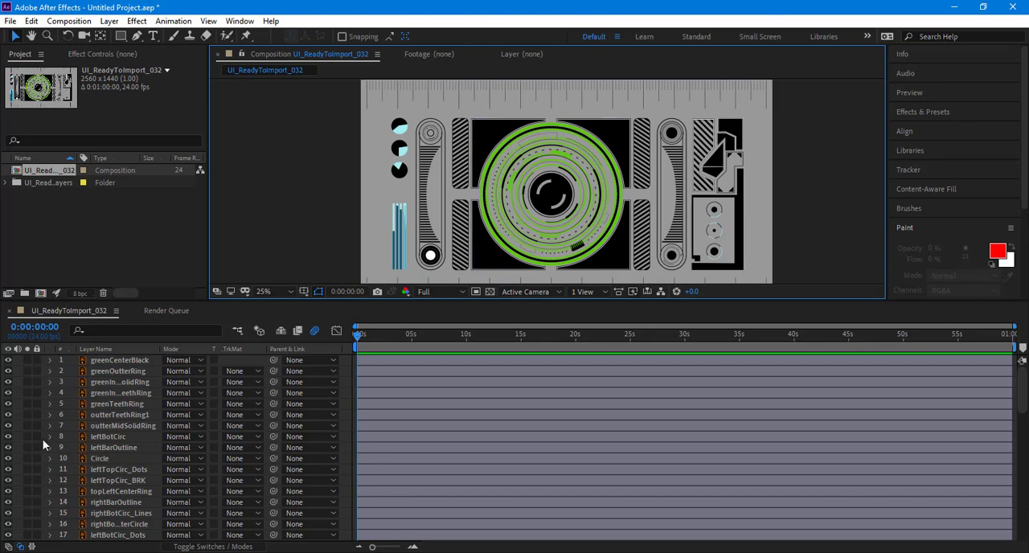
scroll(121, 454, down, 10)
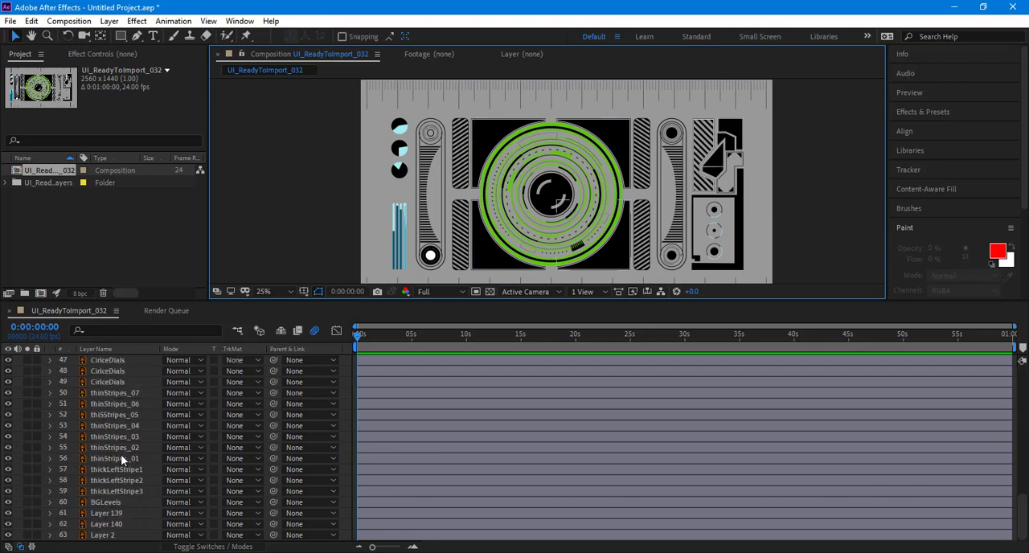
scroll(120, 454, up, 10)
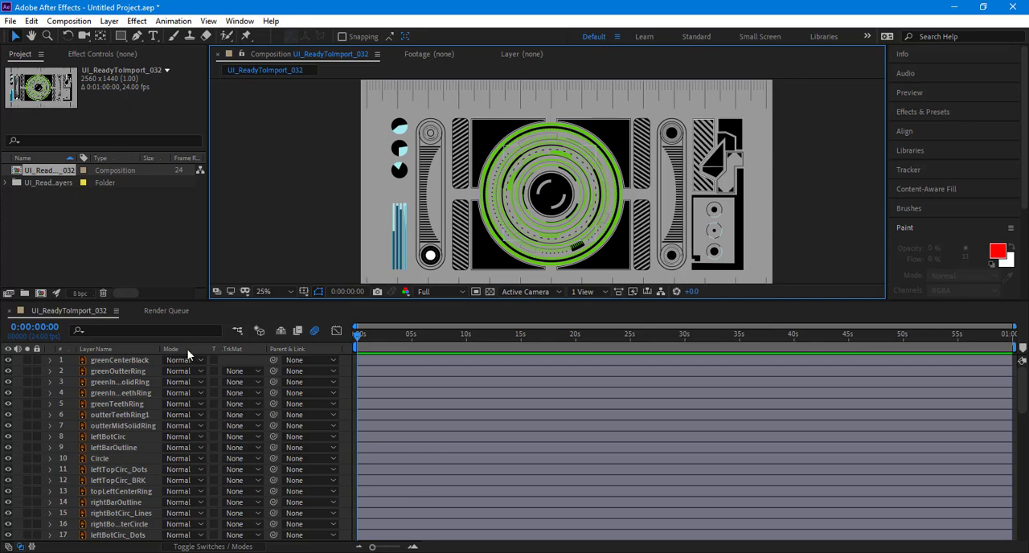
click(91, 204)
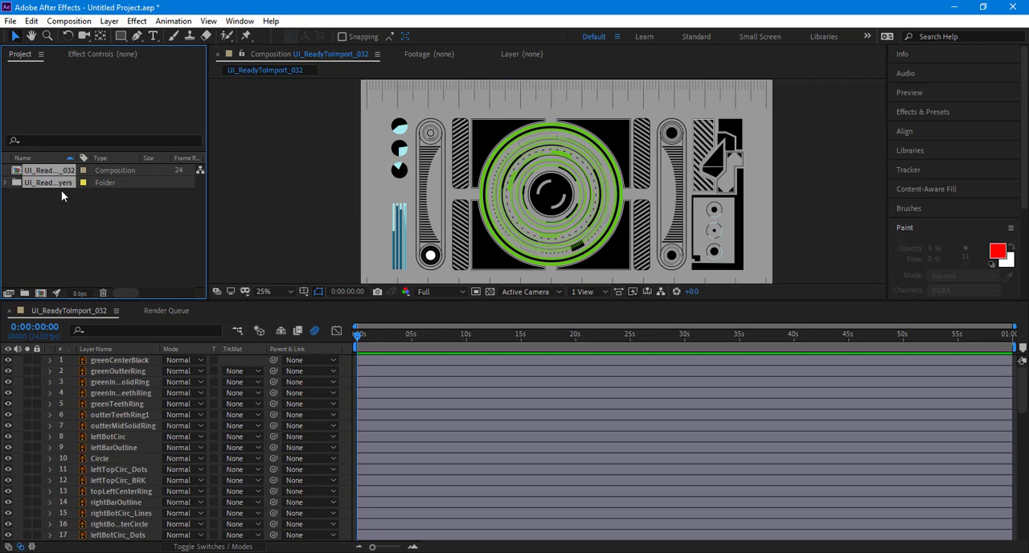
click(113, 246)
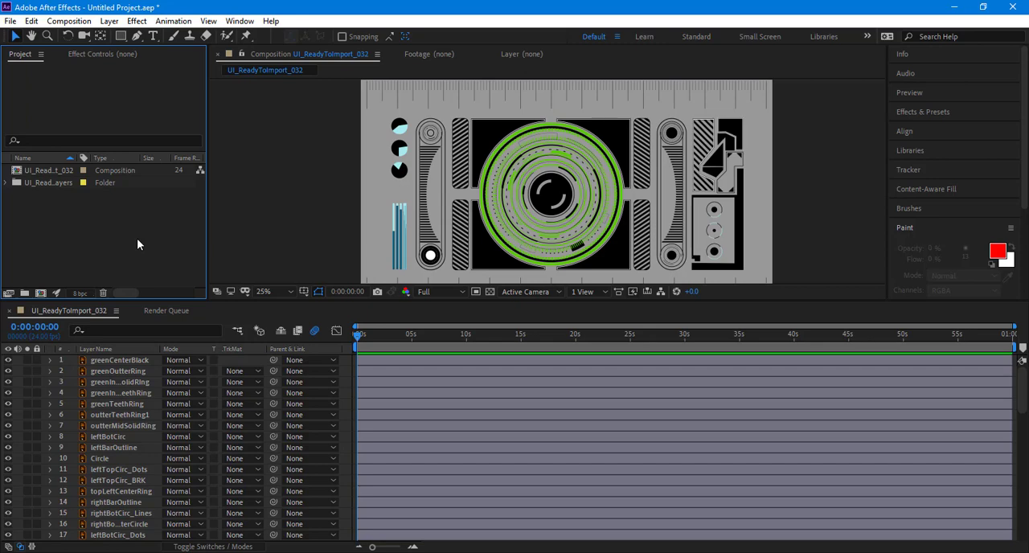
Step: Examine the artwork at 100% from the center circle across the right-hand bar shapes and dials, and select the black box frame
scroll(744, 169, up, 3)
key(space)
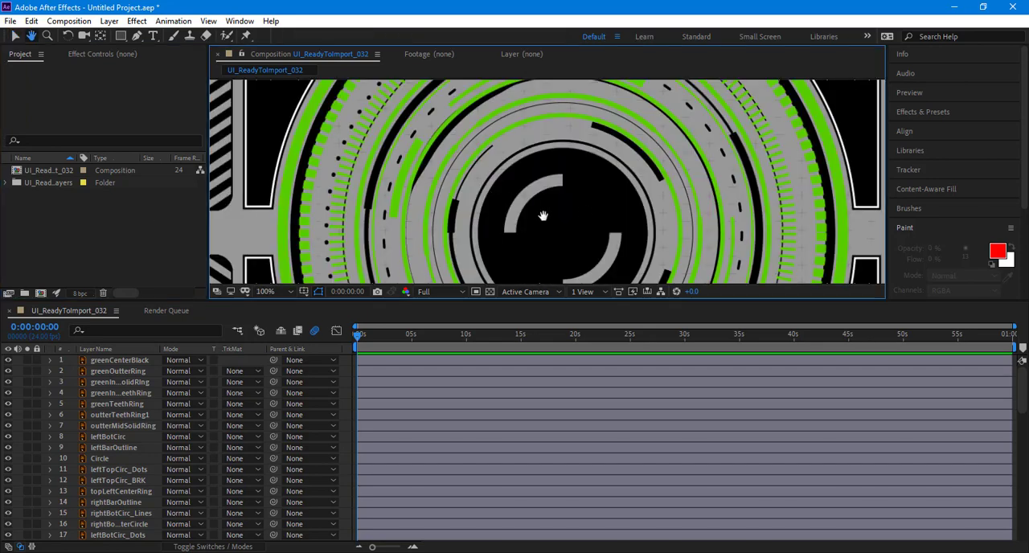
drag(544, 218, 386, 257)
drag(716, 165, 385, 262)
drag(715, 153, 486, 196)
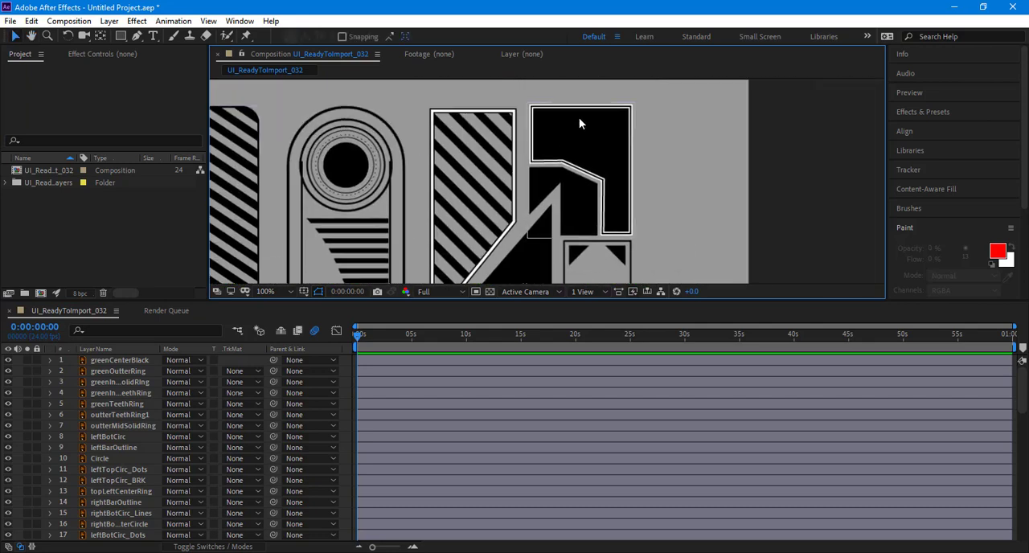
drag(594, 243, 578, 121)
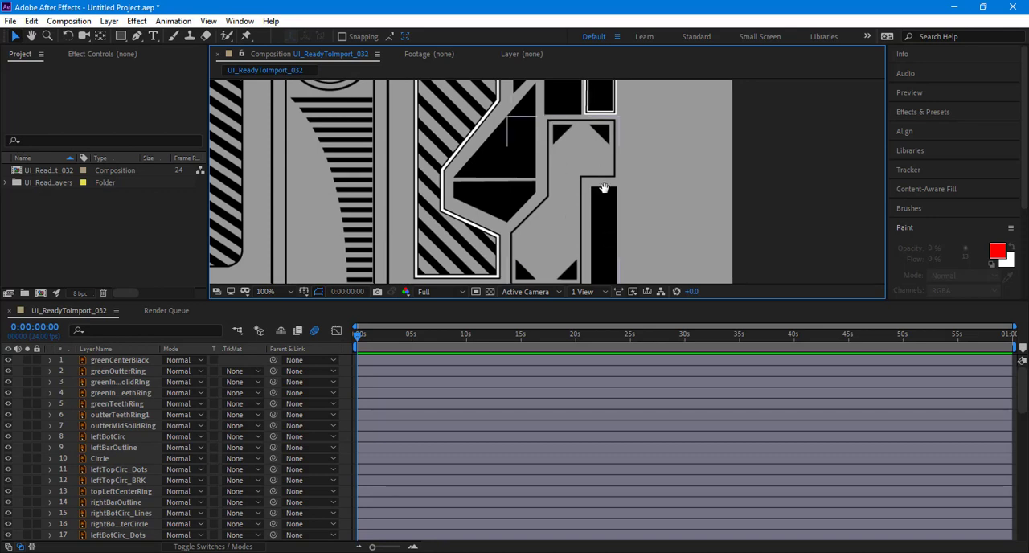
mouse_move(604, 187)
mouse_down()
mouse_move(615, 4)
mouse_move(604, 55)
mouse_move(607, 5)
mouse_up()
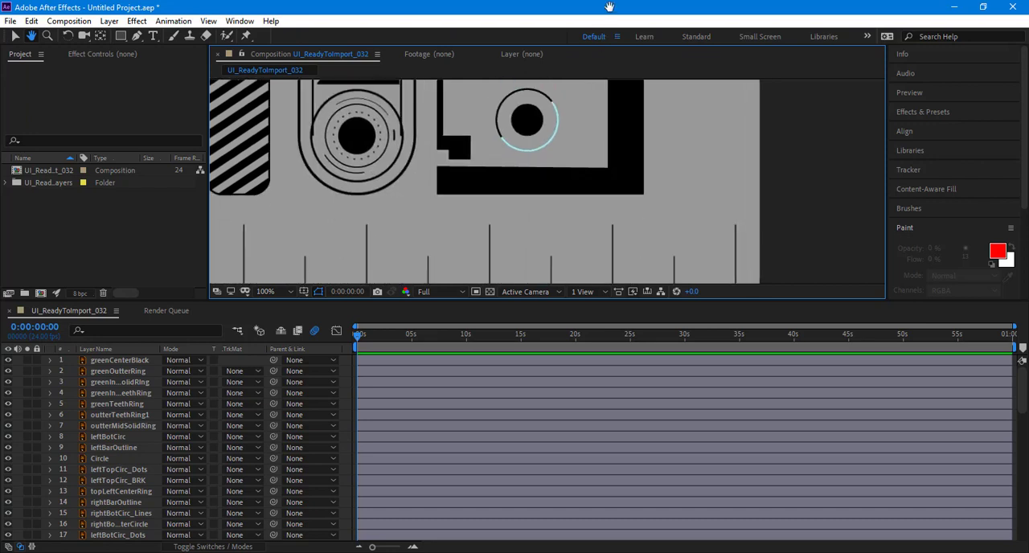
click(560, 184)
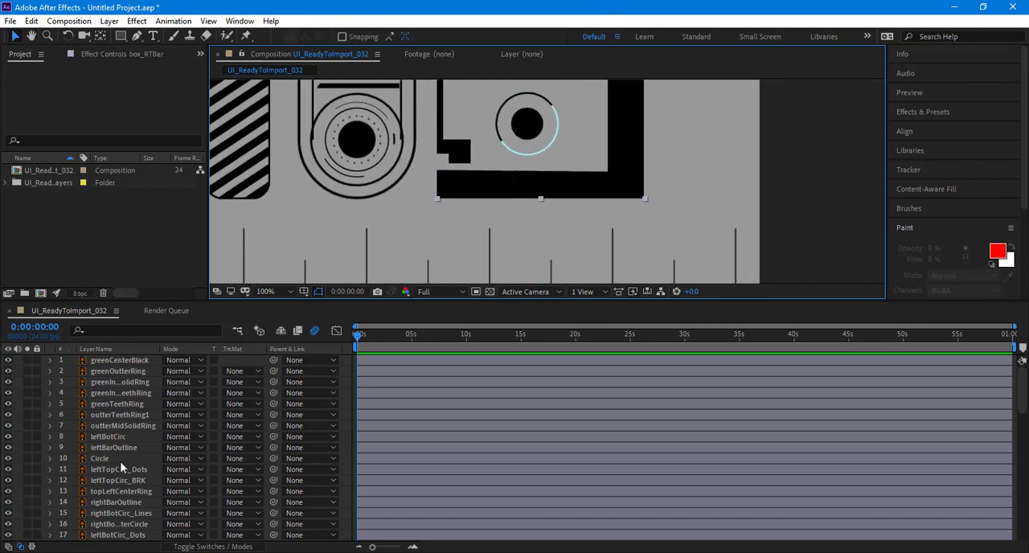
Step: Switch to Illustrator, select the right-hand bar artwork, and highlight layers Angle_RTBar through the third CirlceDials plus Layer 139 and Layer 140
key(alt+Tab)
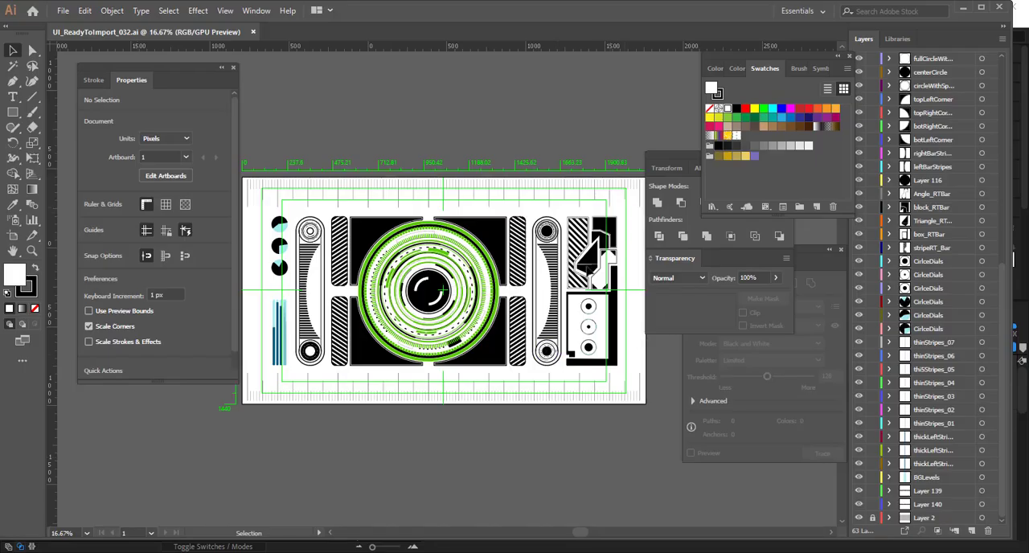
drag(625, 207, 567, 395)
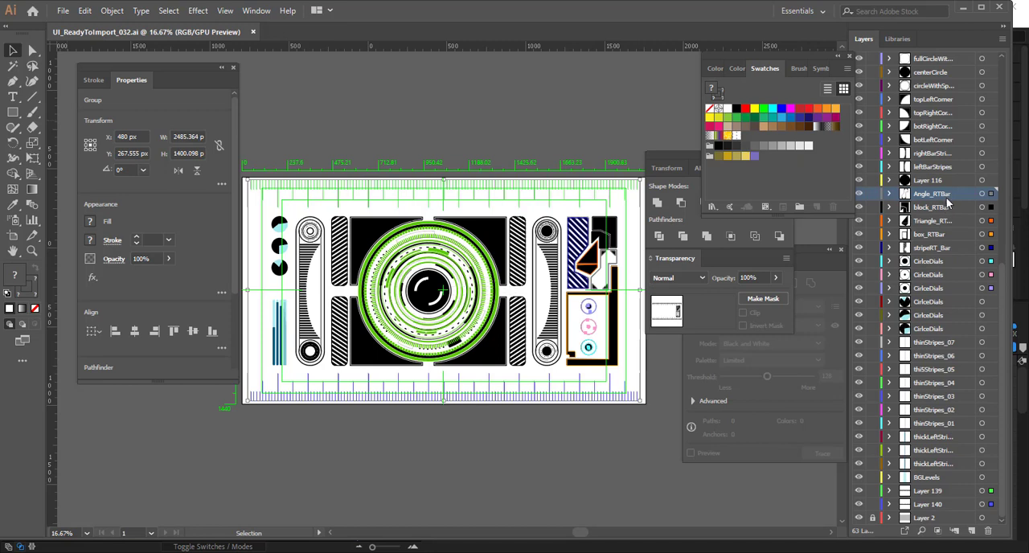
shift+click(946, 283)
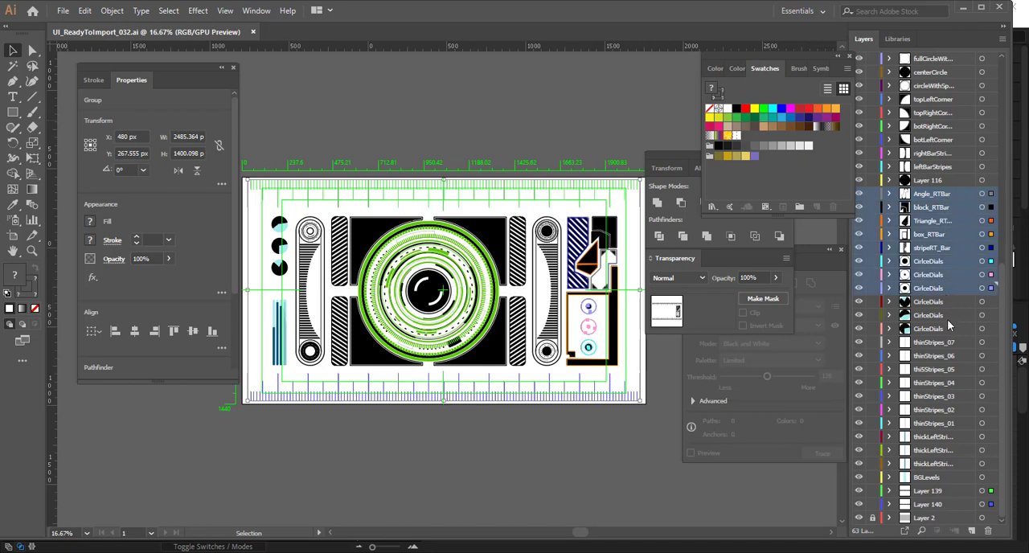
ctrl+click(940, 490)
ctrl+click(945, 504)
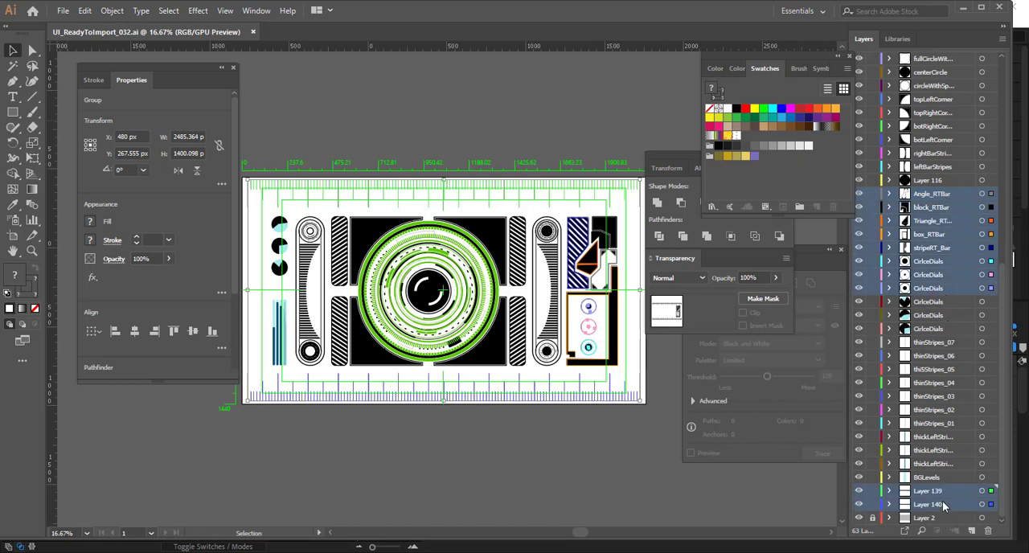
scroll(947, 435, up, 10)
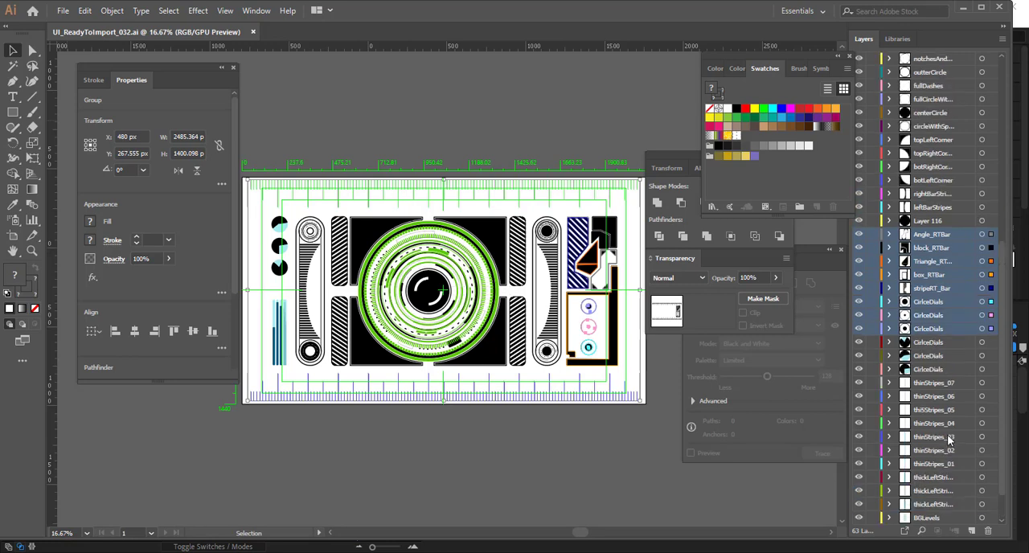
scroll(947, 434, down, 10)
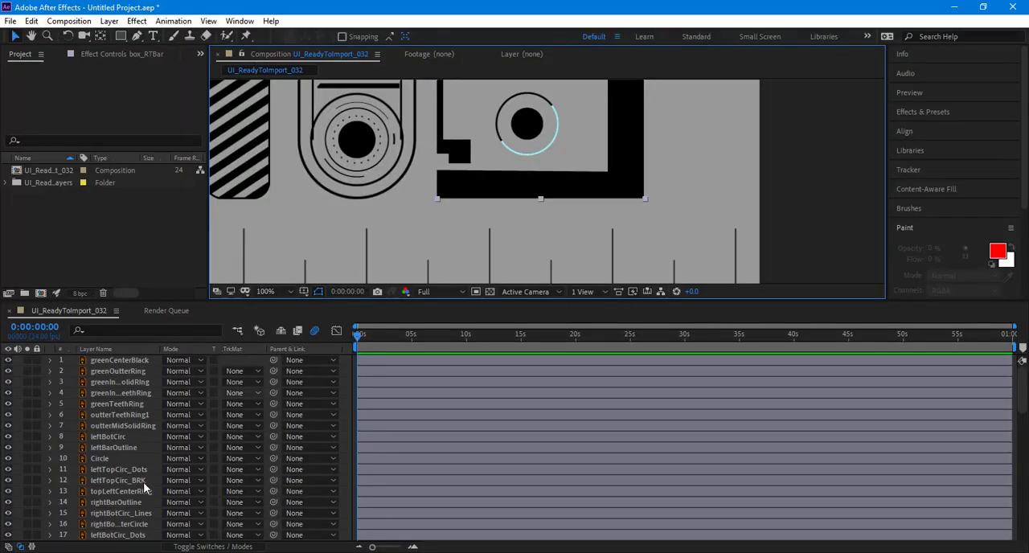
Step: Switch to After Effects and select layers Angle_RTBar through the last CirlceDials together with Layer 139 and Layer 140
scroll(136, 482, down, 5)
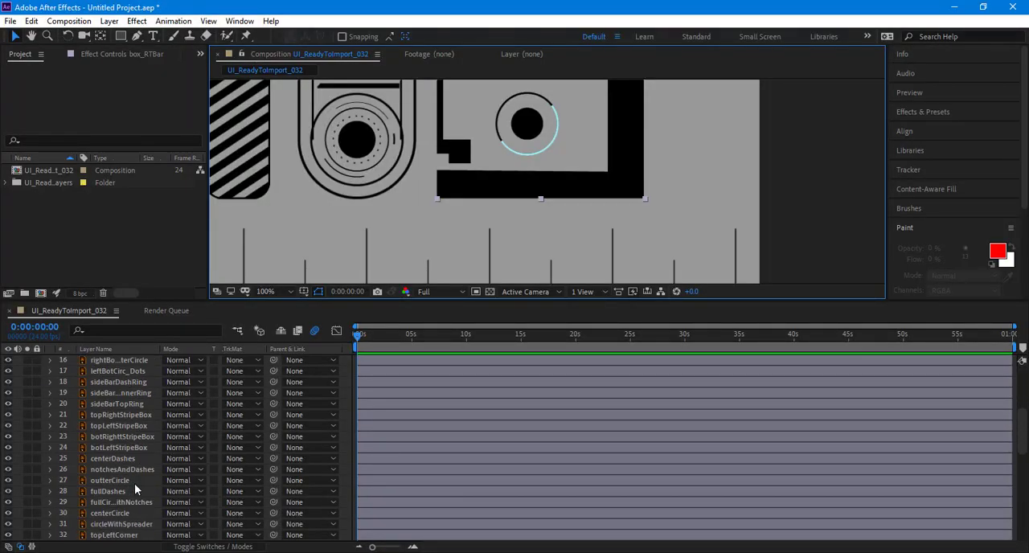
scroll(134, 483, down, 4)
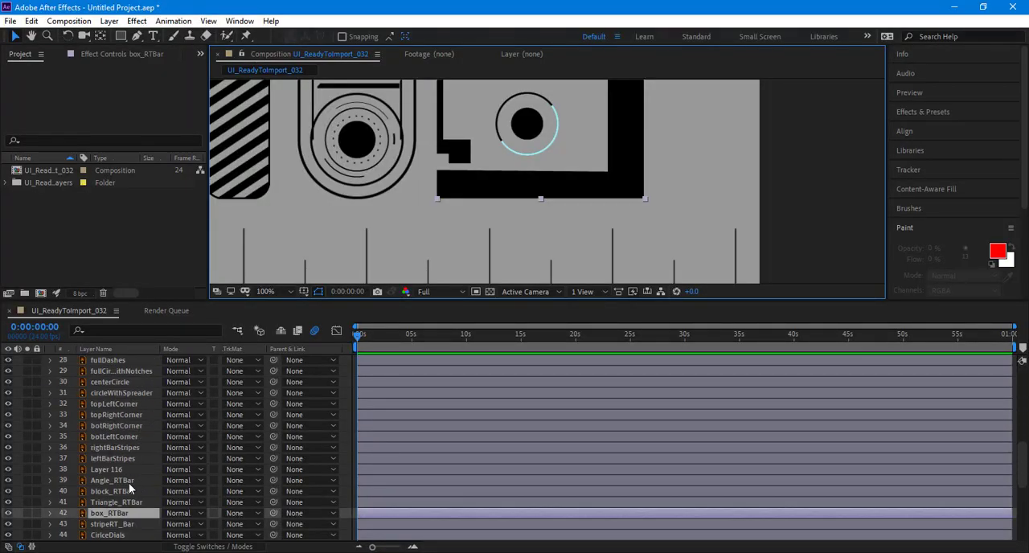
click(128, 480)
scroll(128, 478, down, 3)
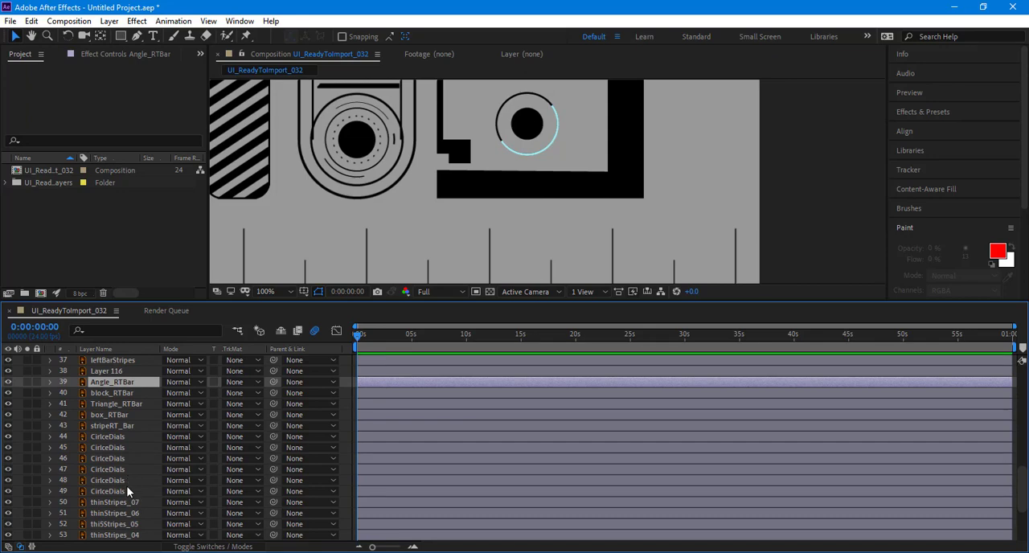
shift+click(126, 486)
scroll(126, 485, down, 3)
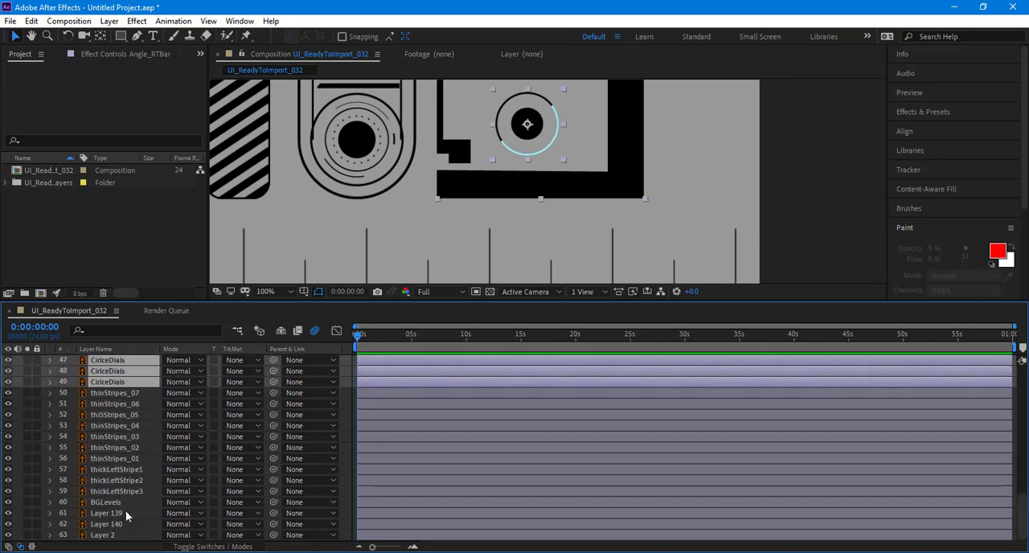
ctrl+click(126, 513)
ctrl+click(126, 523)
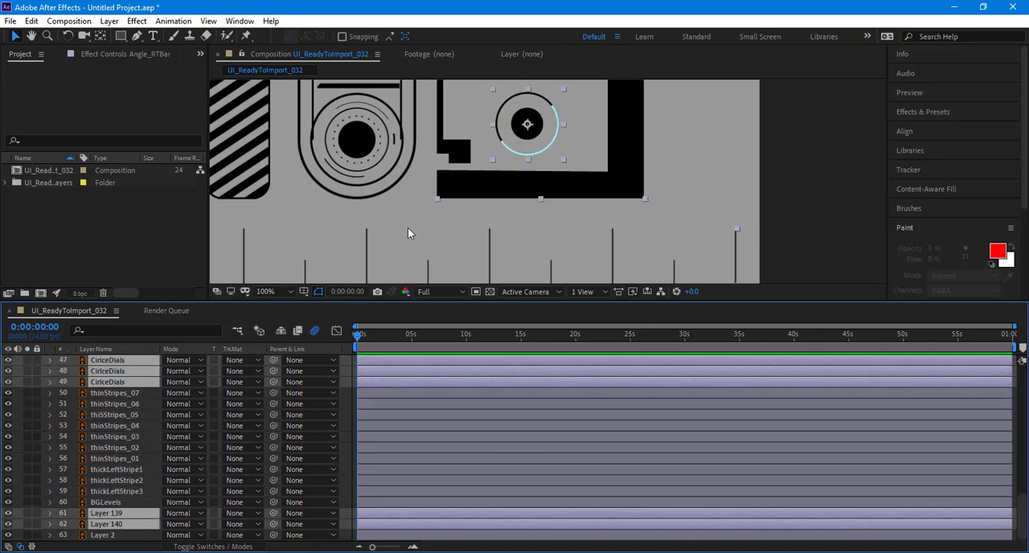
Step: Pre-compose the selected layers into a new composition named BackgroundElements, moving all attributes into it
scroll(407, 227, down, 6)
drag(415, 183, 413, 203)
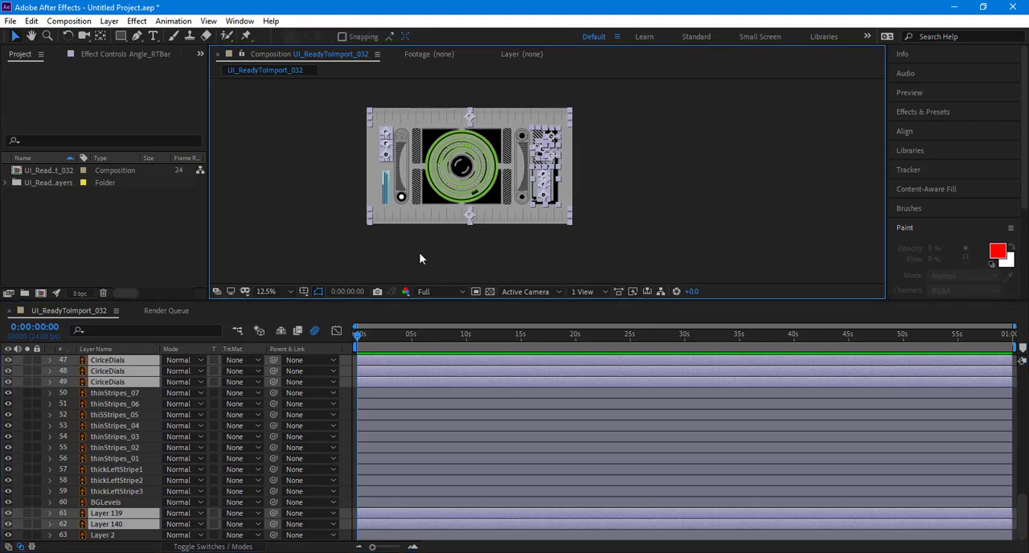
key(ctrl+shift+c)
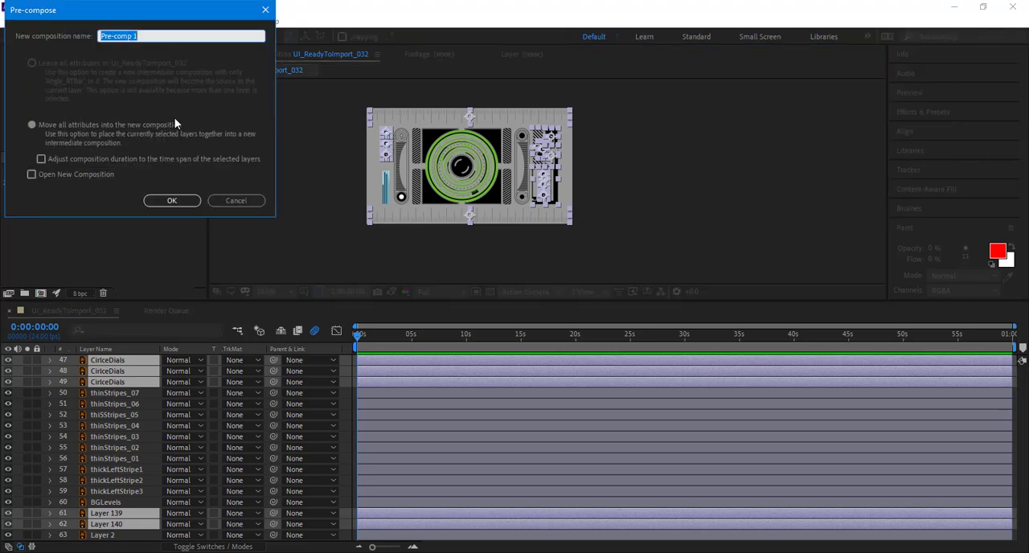
text(BackgroundElements)
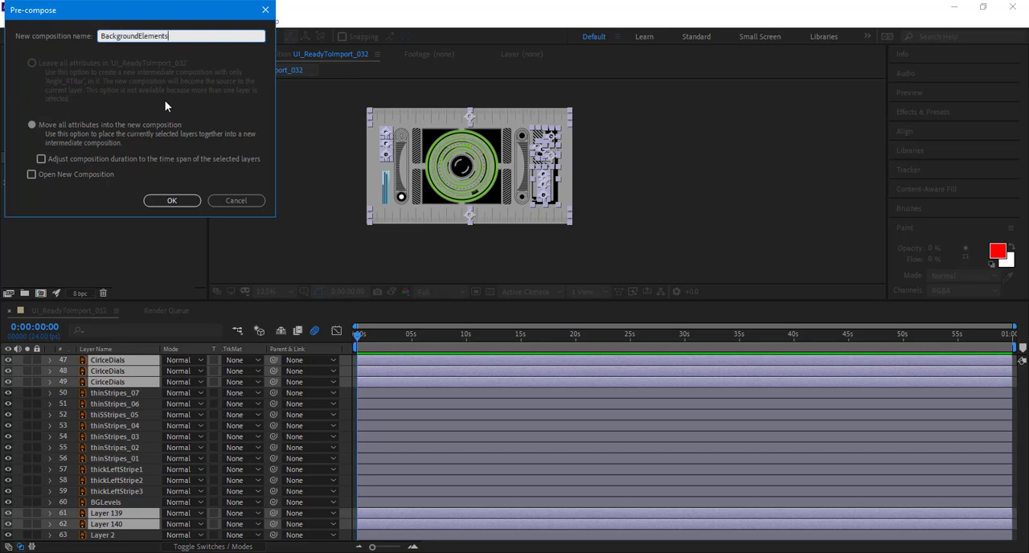
key(Return)
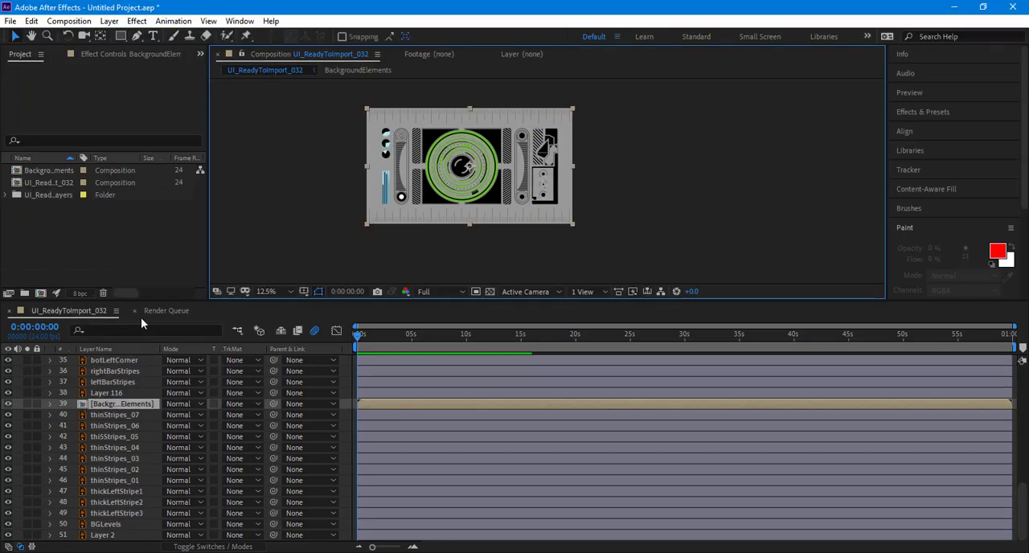
Step: Toggle the visibility of the BackgroundElements layer to check its contents, leaving it hidden
scroll(552, 155, up, 4)
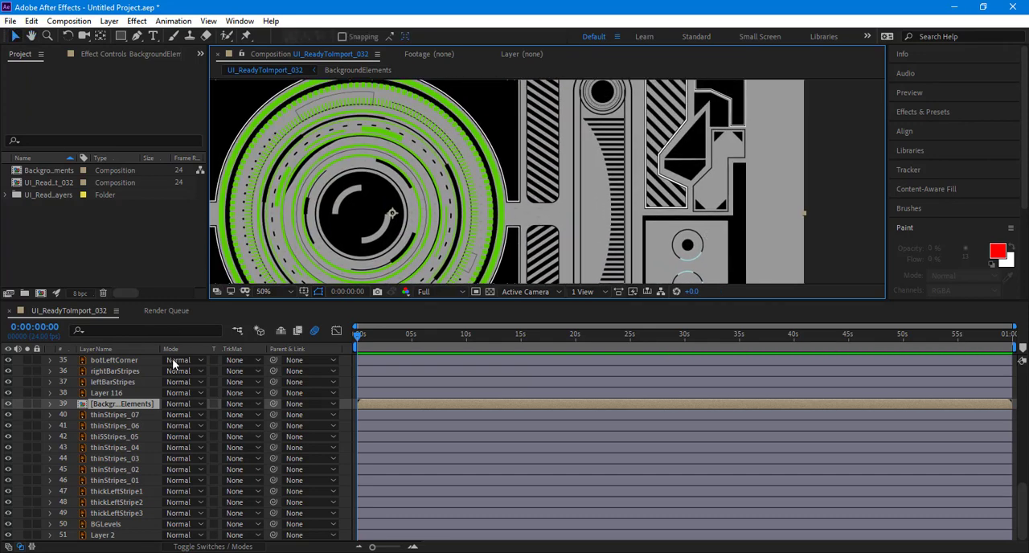
click(10, 404)
click(10, 405)
click(10, 404)
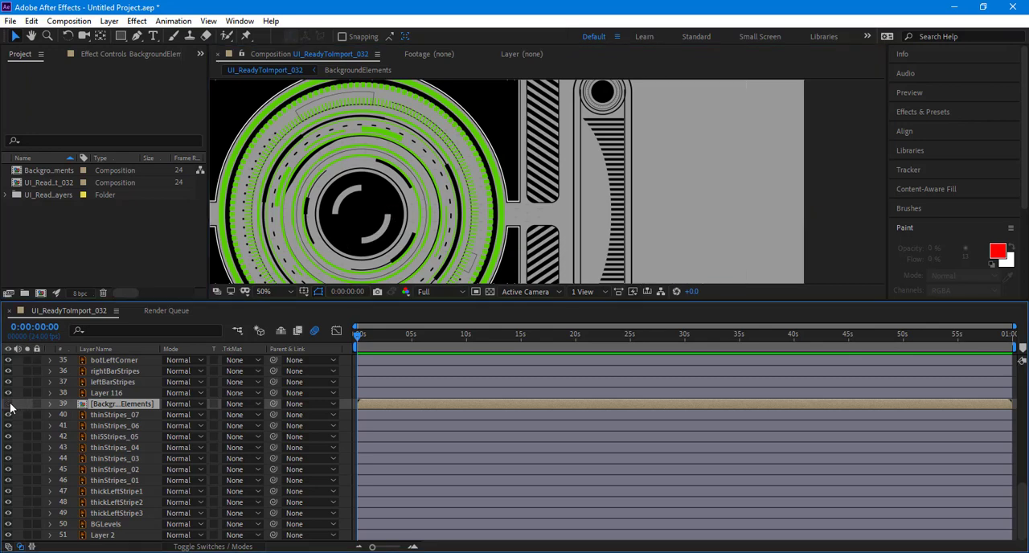
Step: Examine the left bar's upper circle at 200%, where the inner vertical lines meet the outer ring
scroll(466, 249, down, 2)
drag(464, 245, 554, 231)
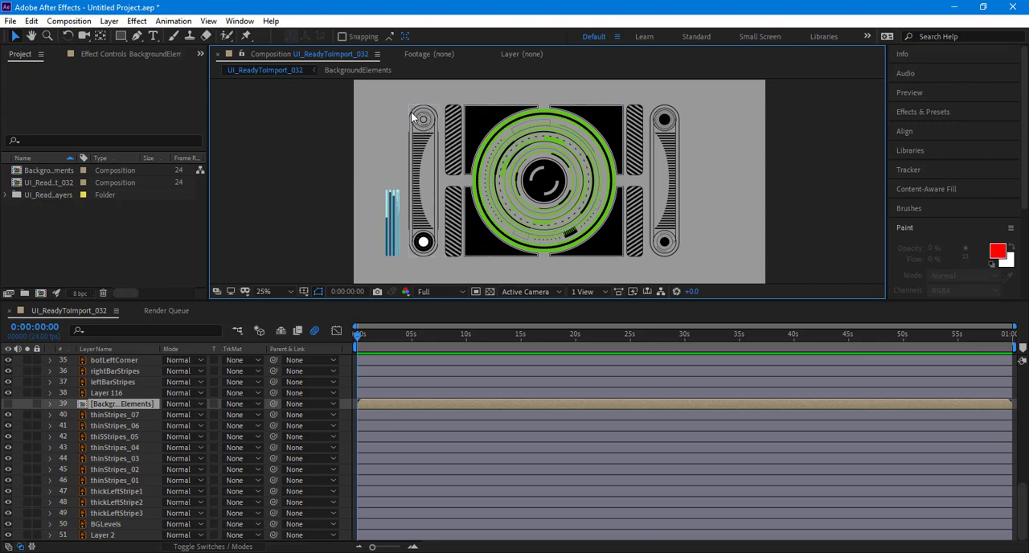
scroll(411, 112, up, 2)
drag(402, 138, 567, 249)
scroll(568, 249, up, 1)
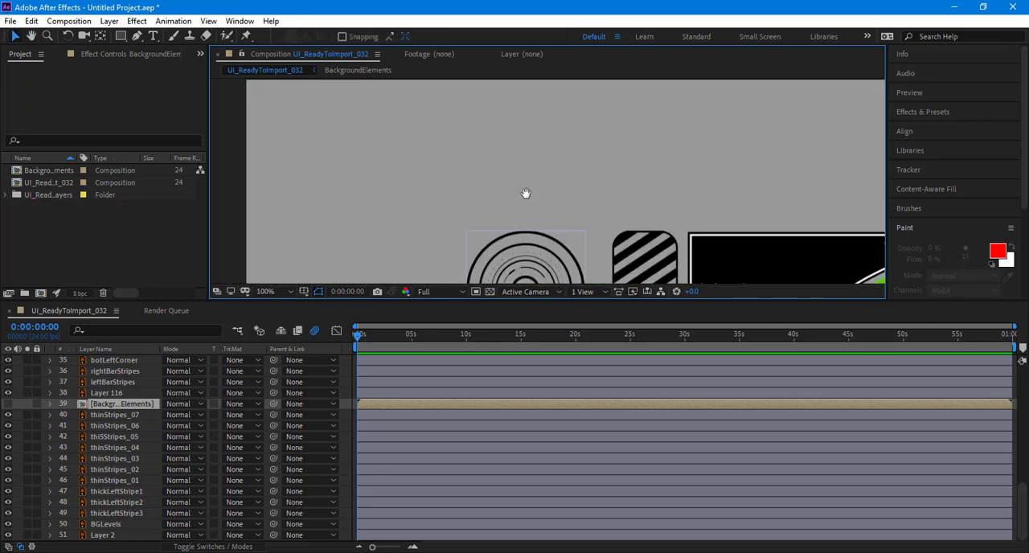
drag(526, 193, 511, 160)
scroll(515, 163, up, 1)
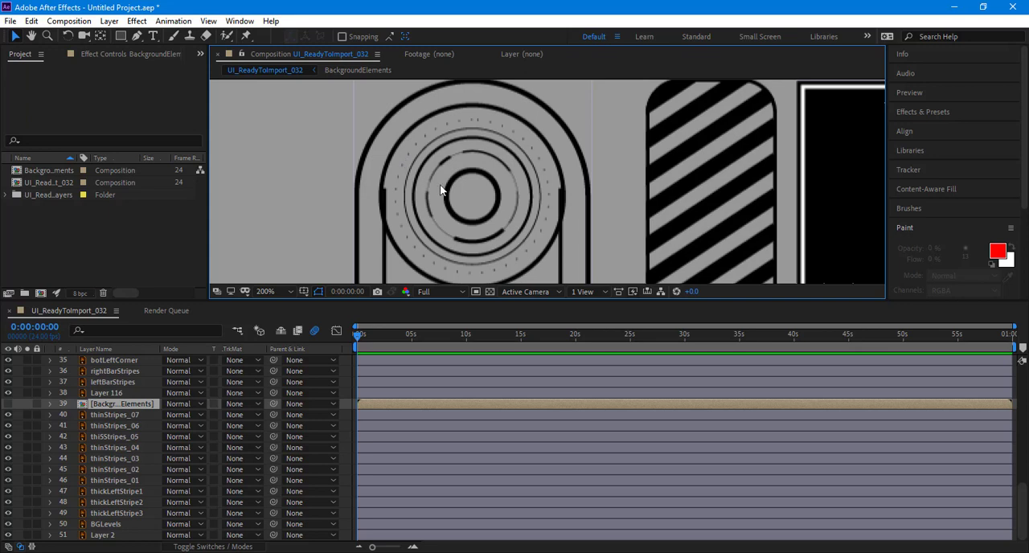
Step: Switch to Illustrator and lower the upper anchor of the left bar's right inner line to about Y -88 px, out of the ring
key(alt+Tab)
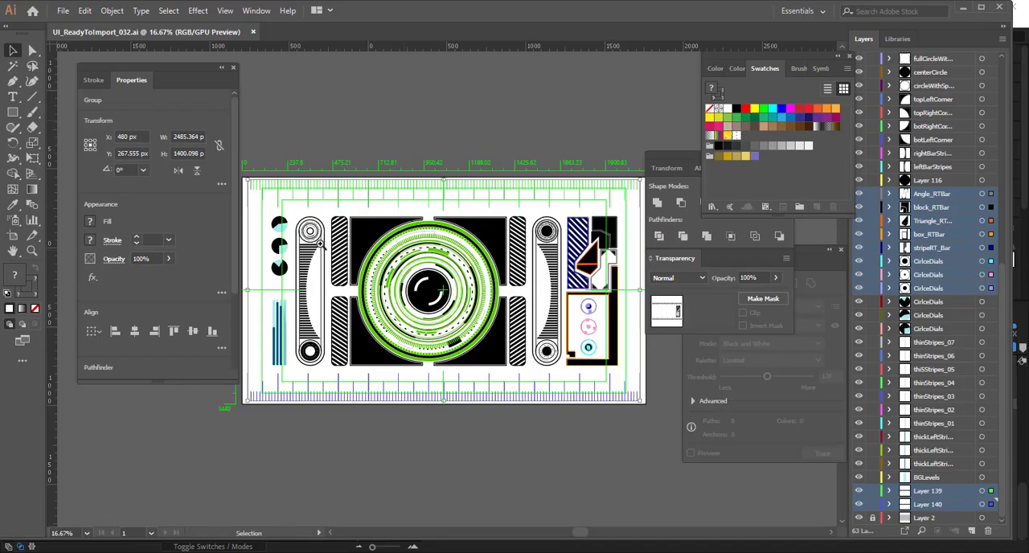
key(ctrl+space)
drag(336, 263, 475, 273)
drag(250, 160, 486, 354)
drag(485, 354, 577, 375)
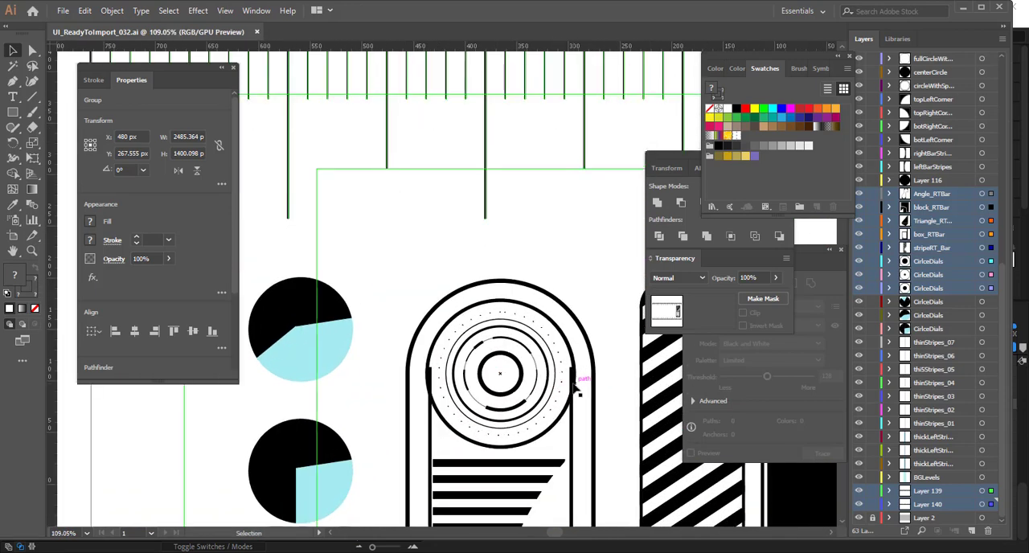
click(574, 387)
key(a)
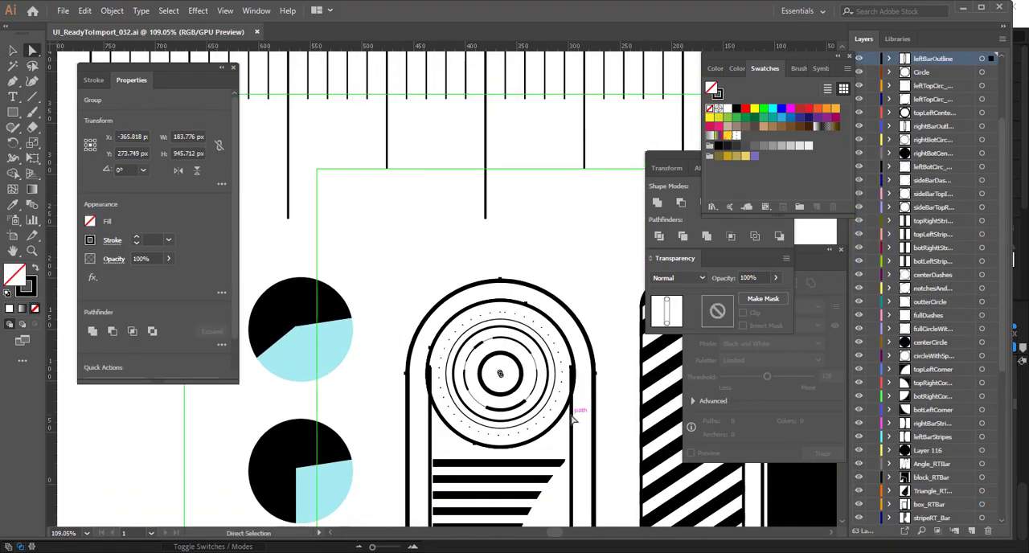
drag(569, 409, 530, 329)
ctrl+drag(530, 329, 581, 264)
click(582, 230)
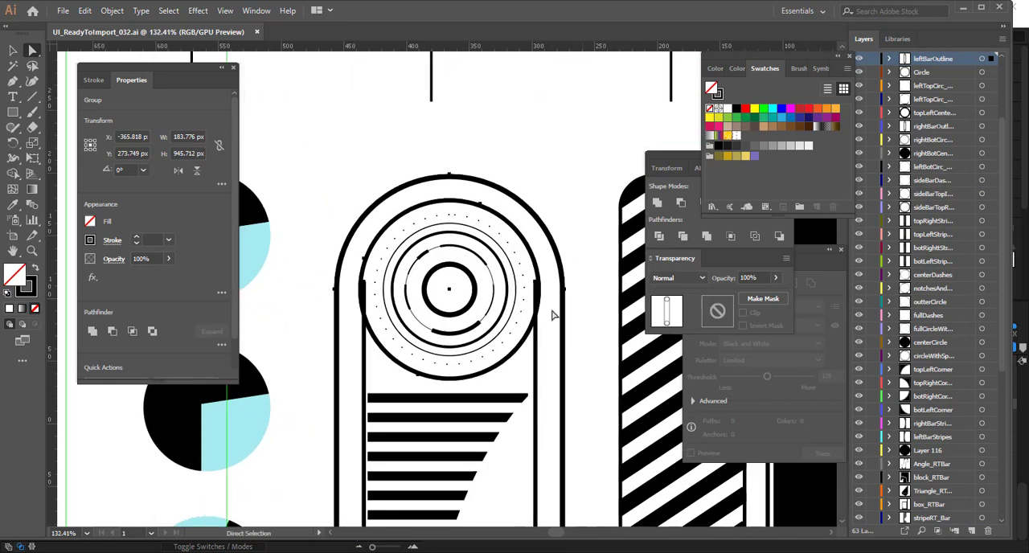
click(536, 369)
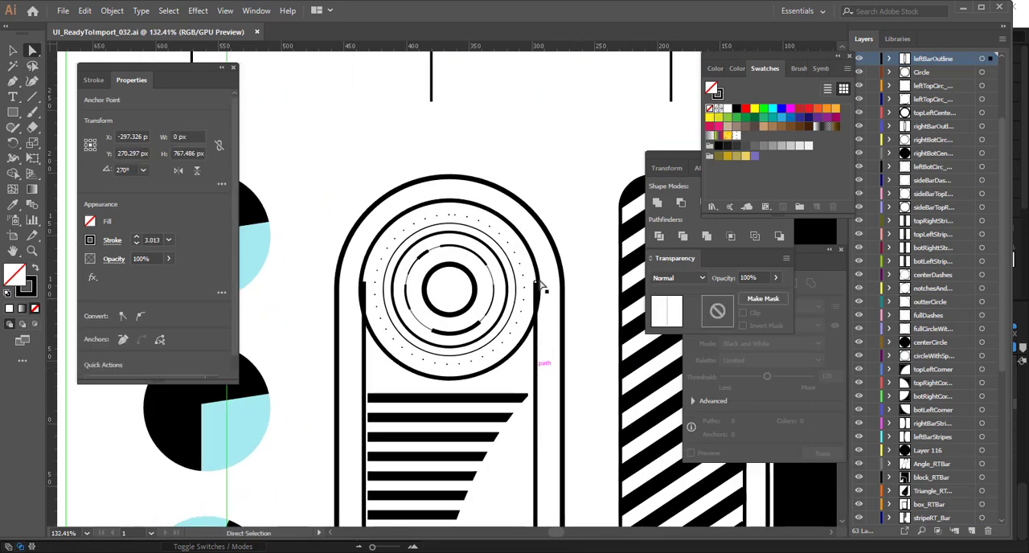
drag(536, 286, 535, 309)
drag(560, 261, 560, 261)
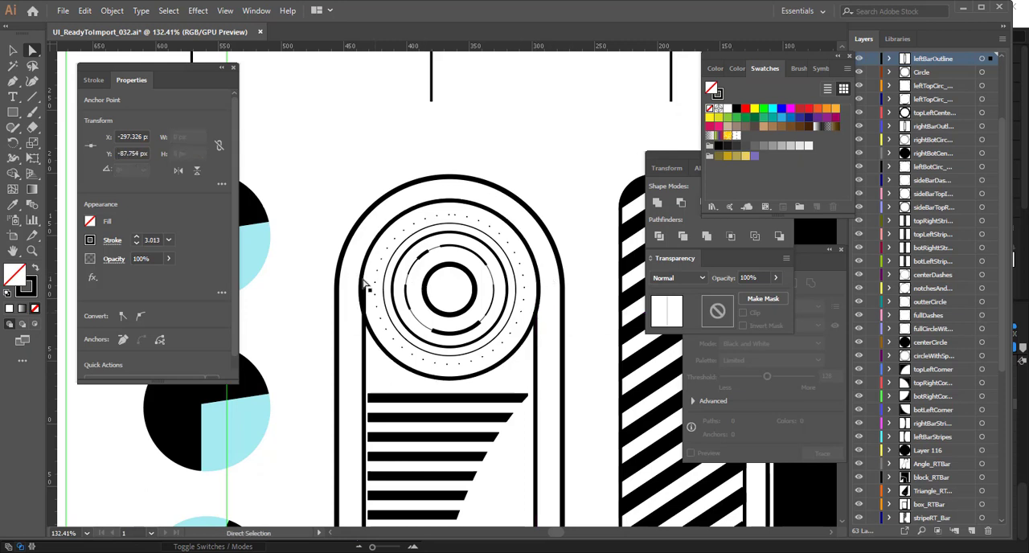
Step: Lower the upper anchor of the left bar's left inner line to about Y -84 px and save the file
click(364, 282)
key(shift+Down)
key(shift+Down)
key(shift+Down)
key(shift+Down)
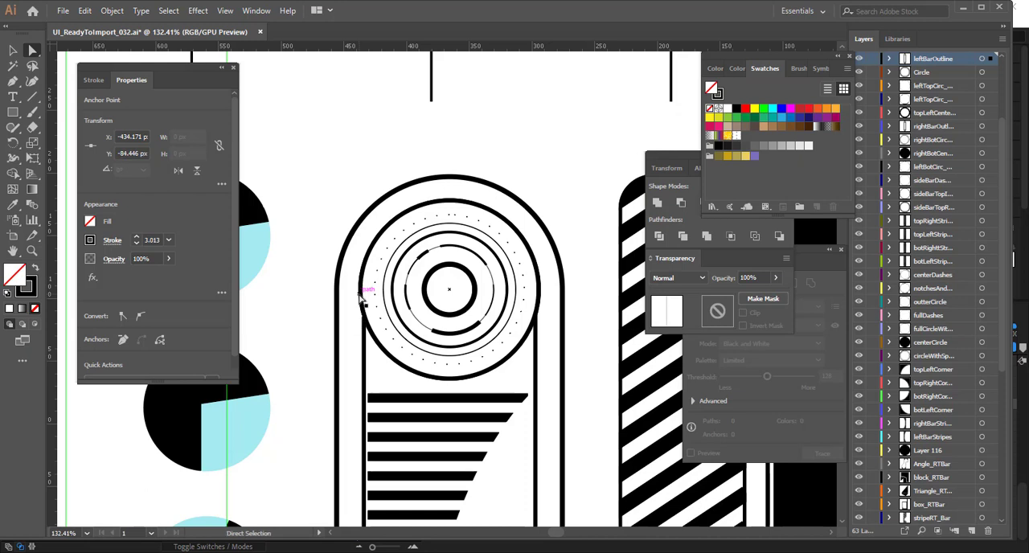
click(563, 167)
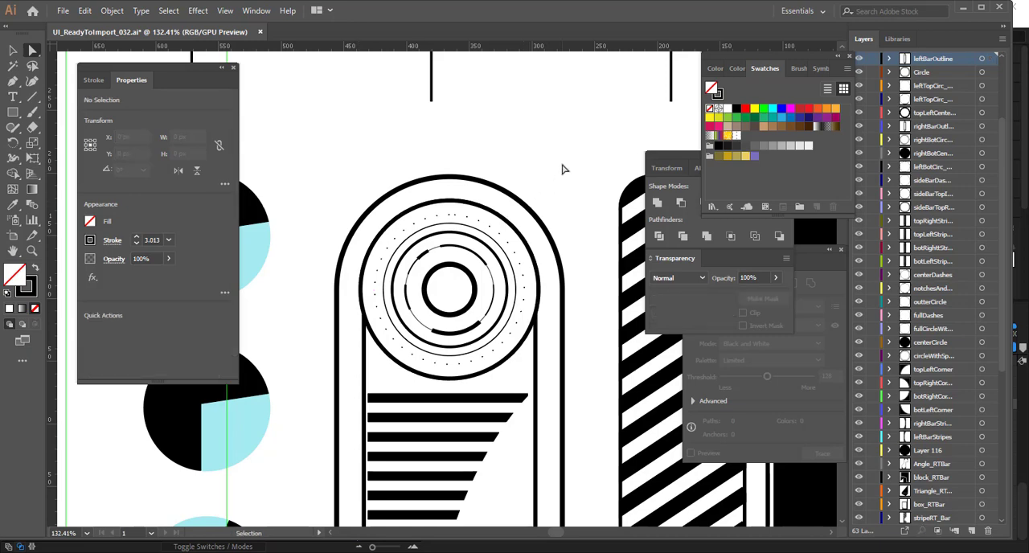
Step: Raise the lower anchors of both inner lines out of the left bar's bottom circle and save the file
drag(544, 487, 528, 206)
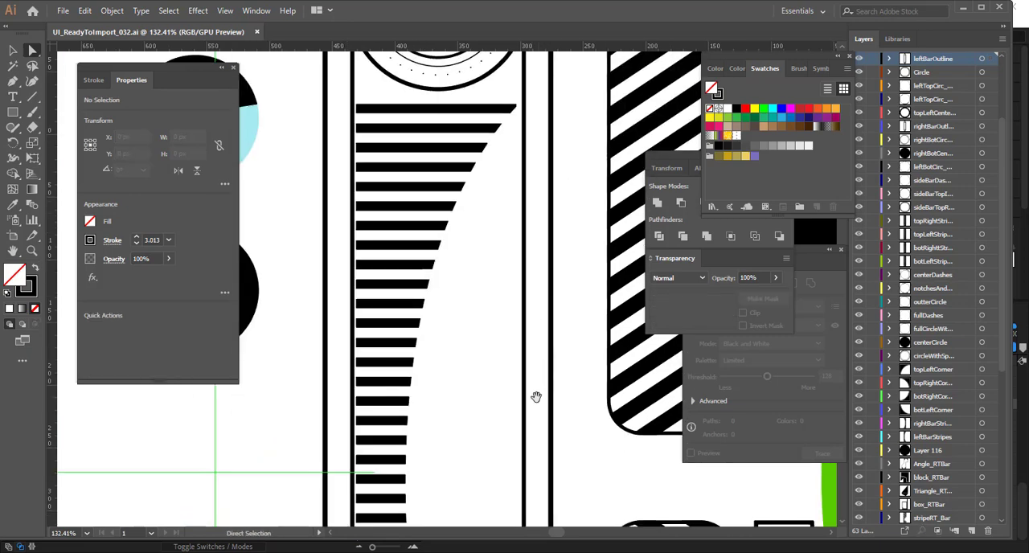
drag(535, 394, 499, 82)
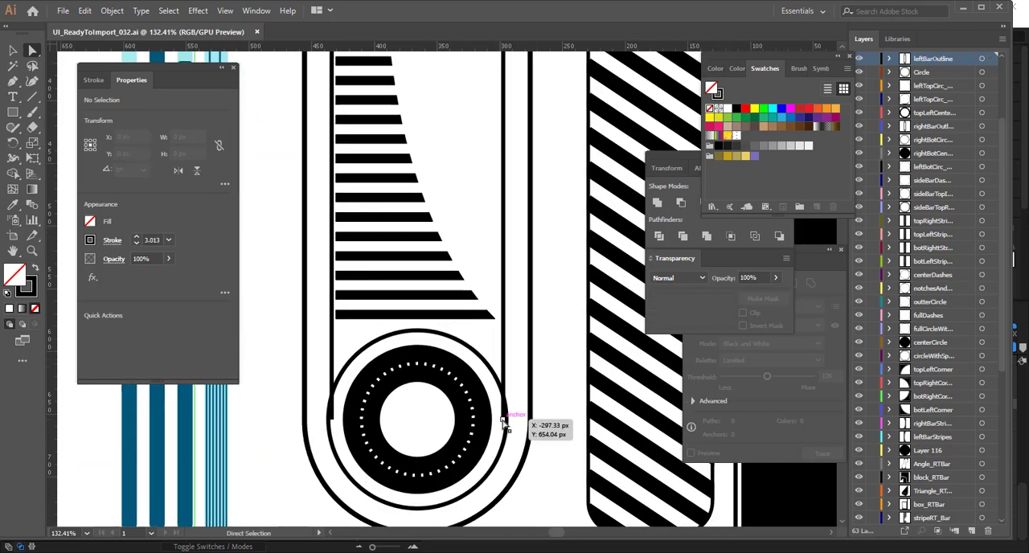
click(504, 418)
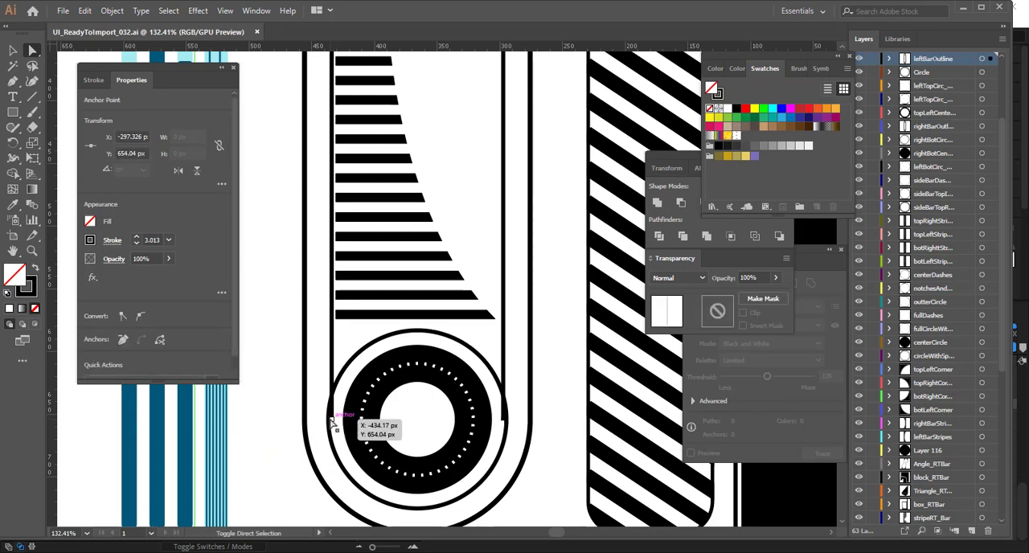
drag(334, 419, 337, 400)
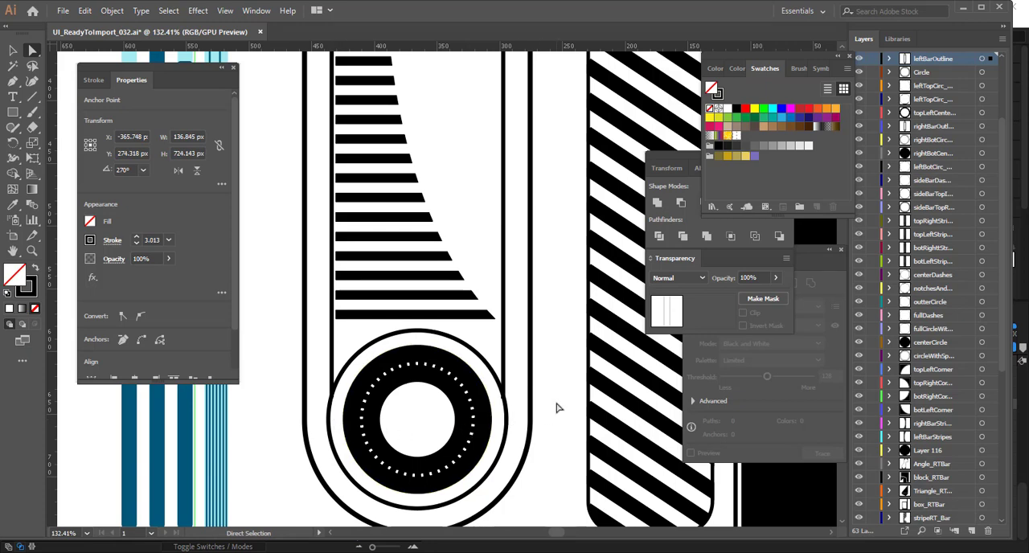
ctrl+click(555, 408)
Step: Check which layer each ring of the left bar's upper circle belongs to, undoing any accidental move
scroll(467, 201, up, 10)
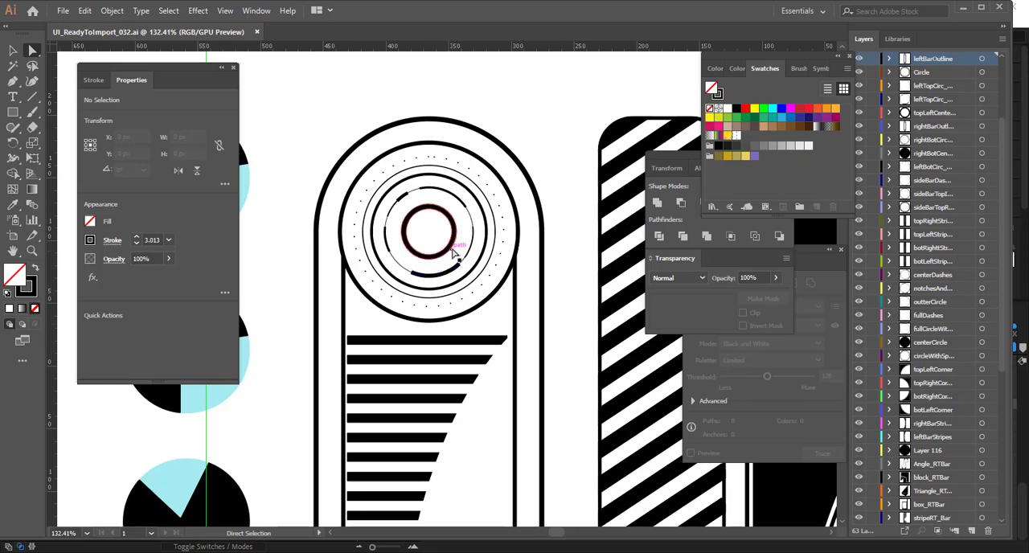
drag(448, 233, 444, 222)
key(ctrl+z)
key(v)
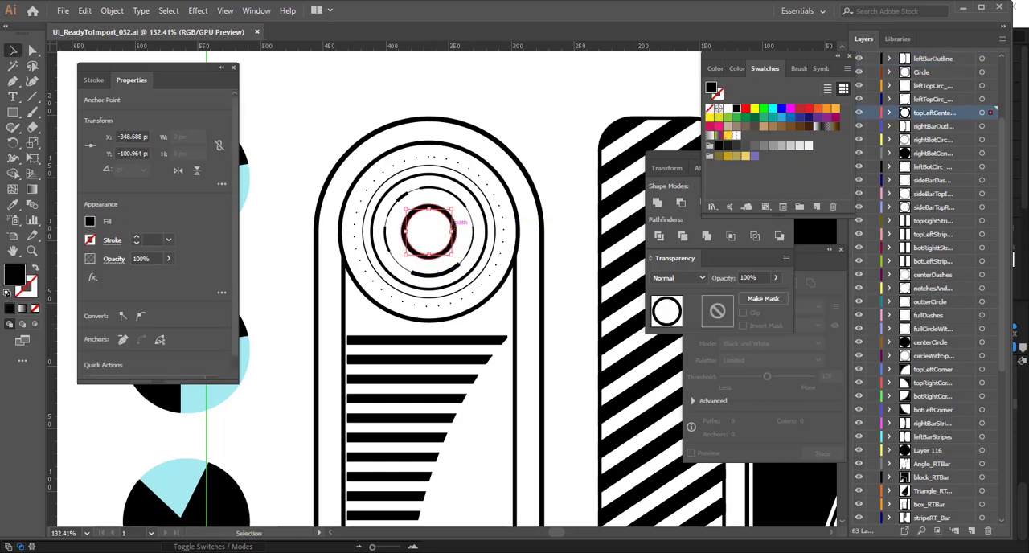
click(475, 213)
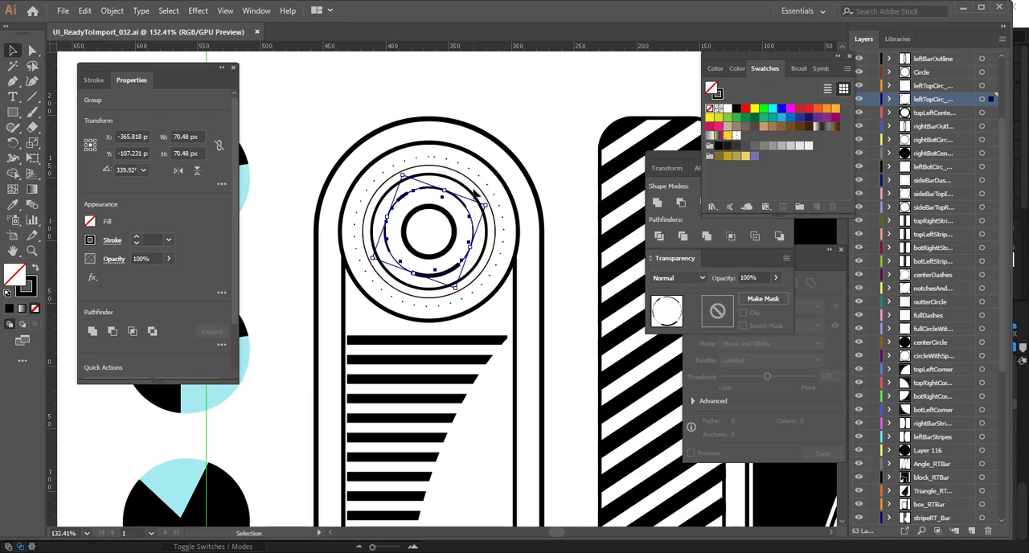
click(475, 190)
click(473, 190)
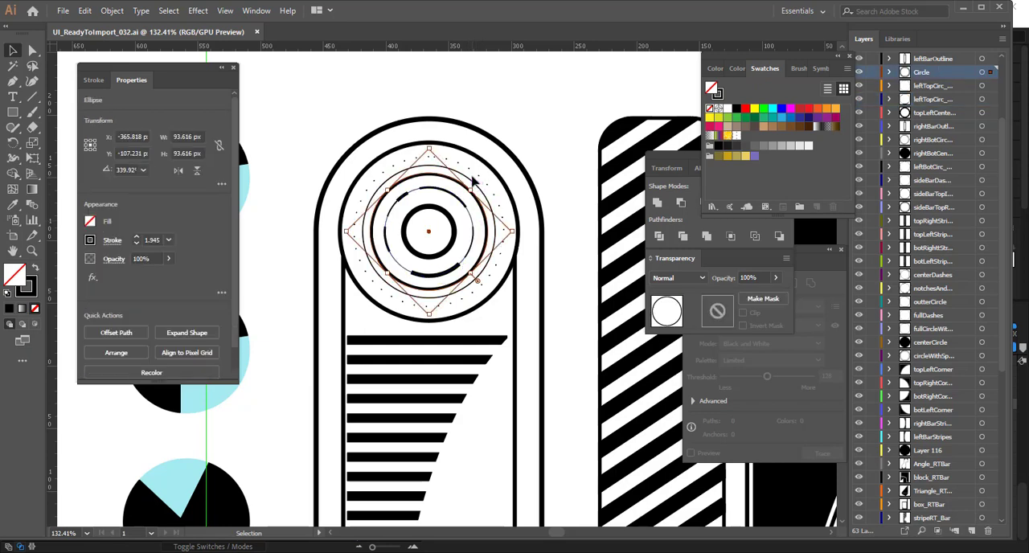
click(475, 188)
click(474, 187)
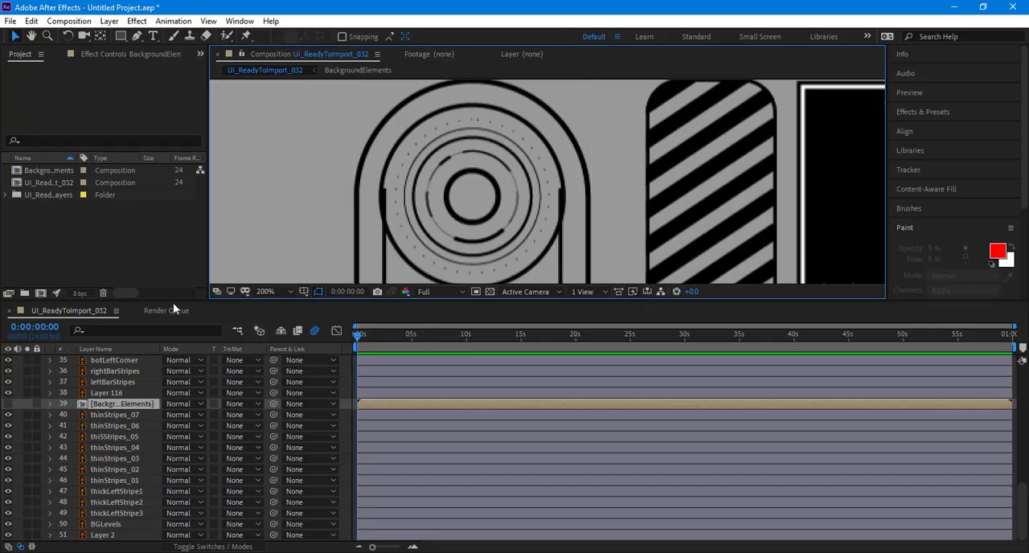
Step: Select both side bars, the blue level stripes and all four diagonal-striped boxes in UI_ReadyToImport_032, leaving out the central ring artwork
scroll(455, 180, down, 4)
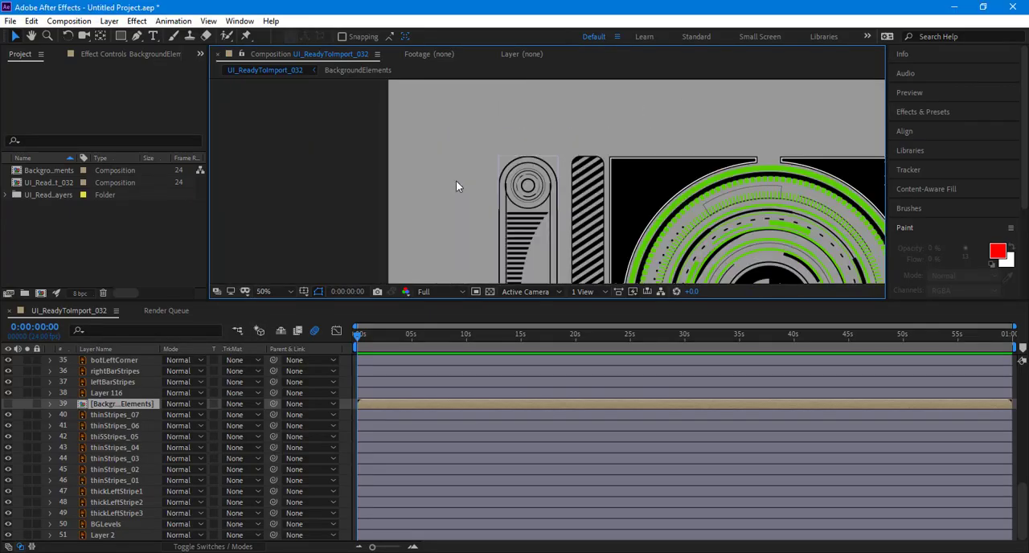
drag(362, 93, 564, 270)
drag(505, 257, 409, 82)
scroll(456, 224, down, 1)
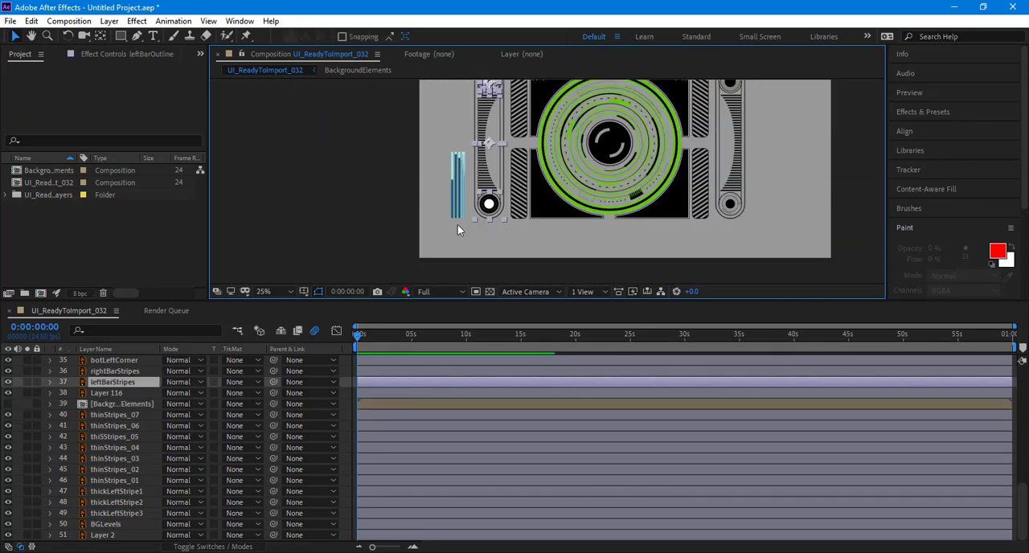
drag(466, 246, 432, 137)
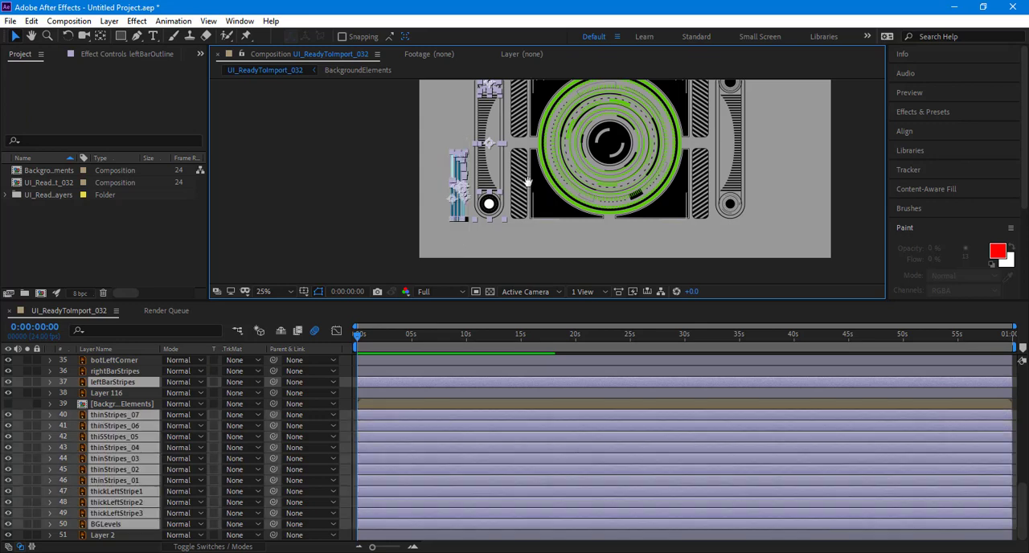
drag(509, 194, 352, 235)
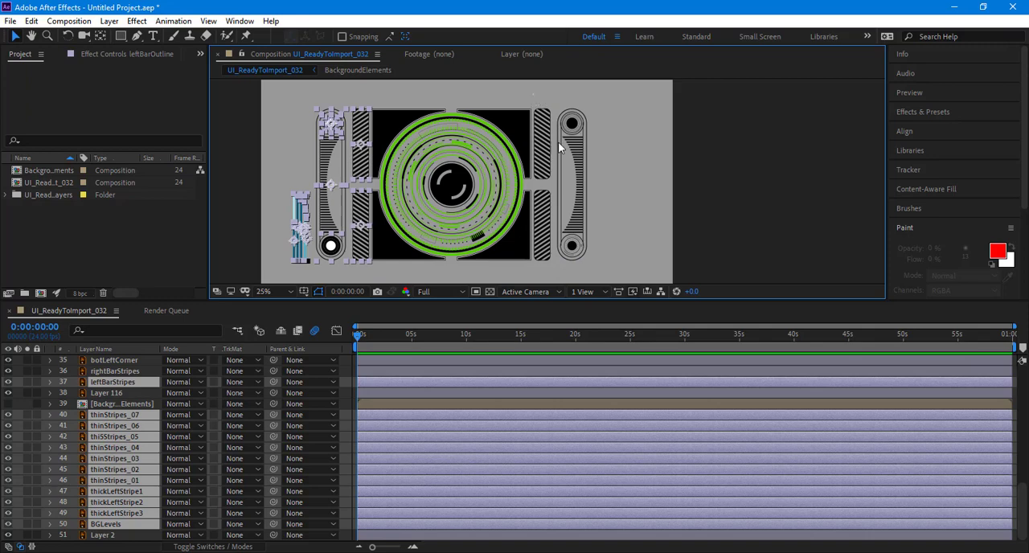
scroll(627, 233, down, 1)
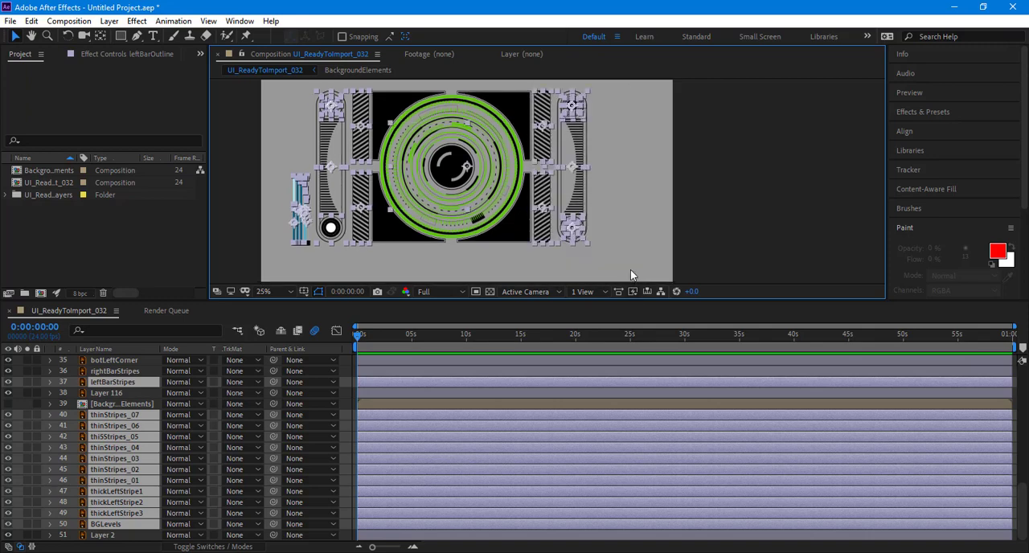
click(631, 271)
shift+click(528, 164)
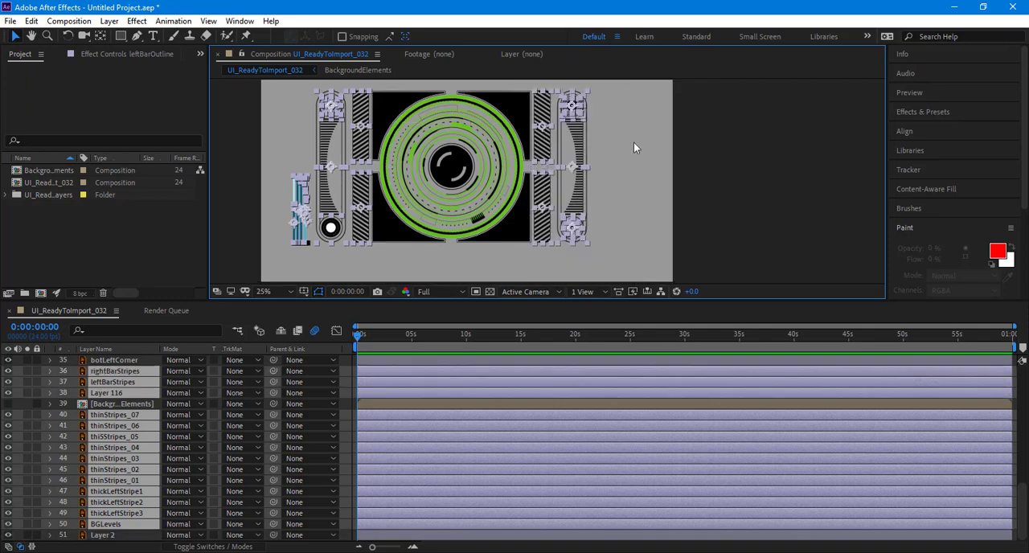
Step: Cut the selected side bar and stripe layers out of UI_ReadyToImport_032 and paste them into the BackgroundElements pre-composition
scroll(635, 147, up, 2)
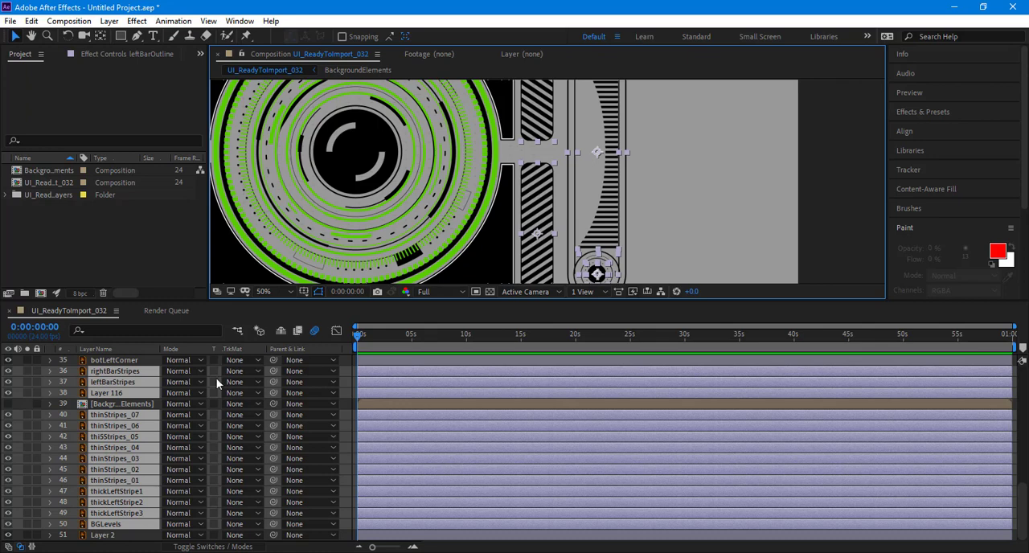
scroll(150, 466, up, 1)
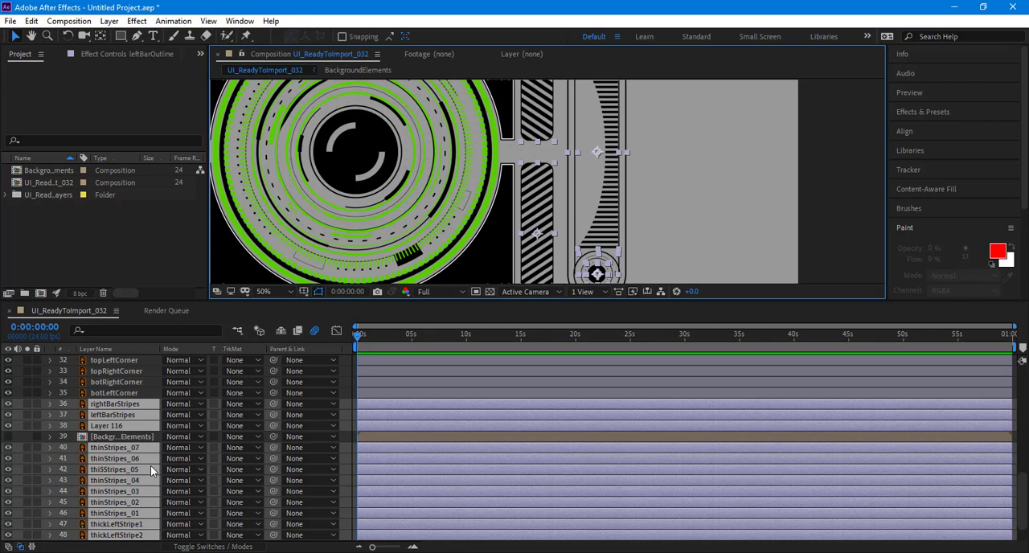
scroll(463, 247, down, 4)
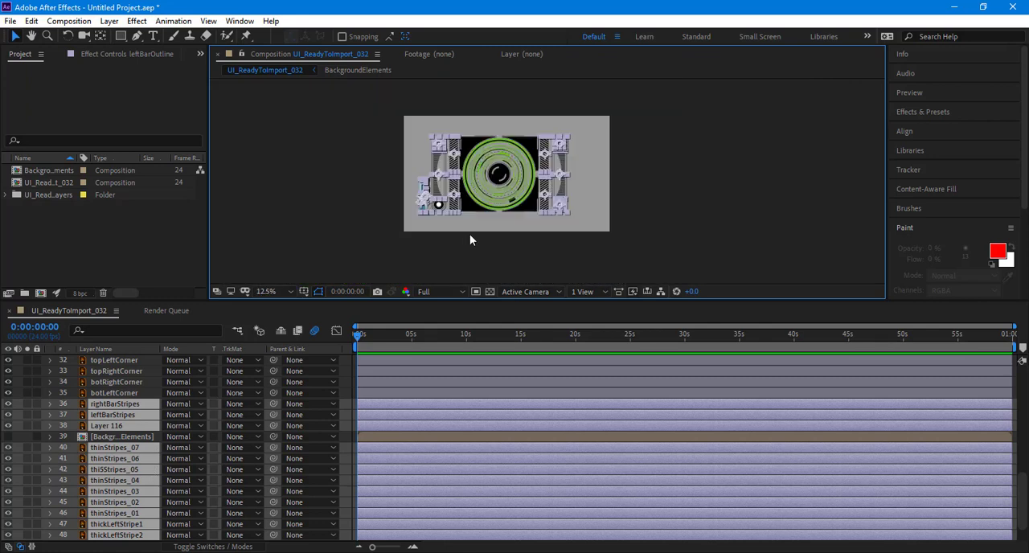
drag(486, 238, 500, 248)
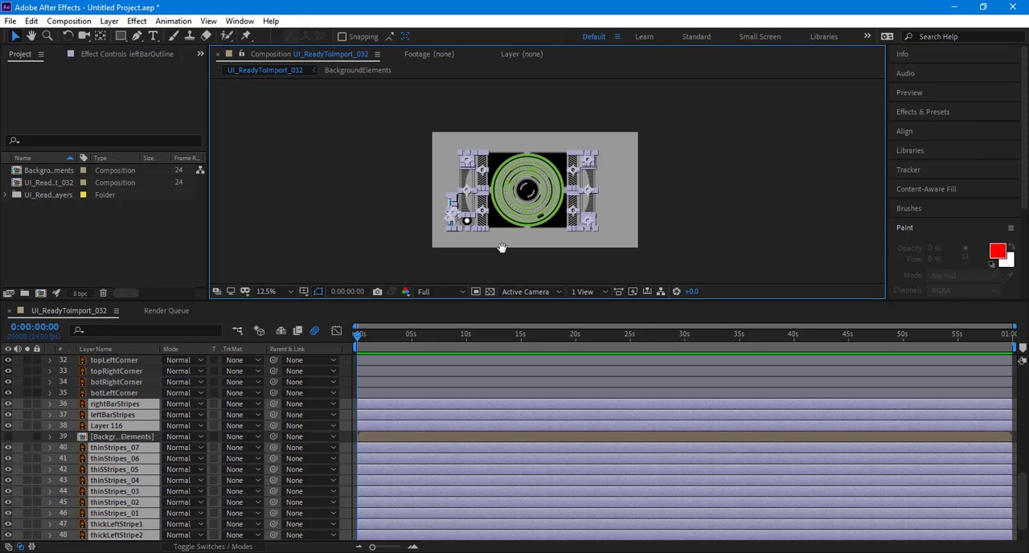
key(Delete)
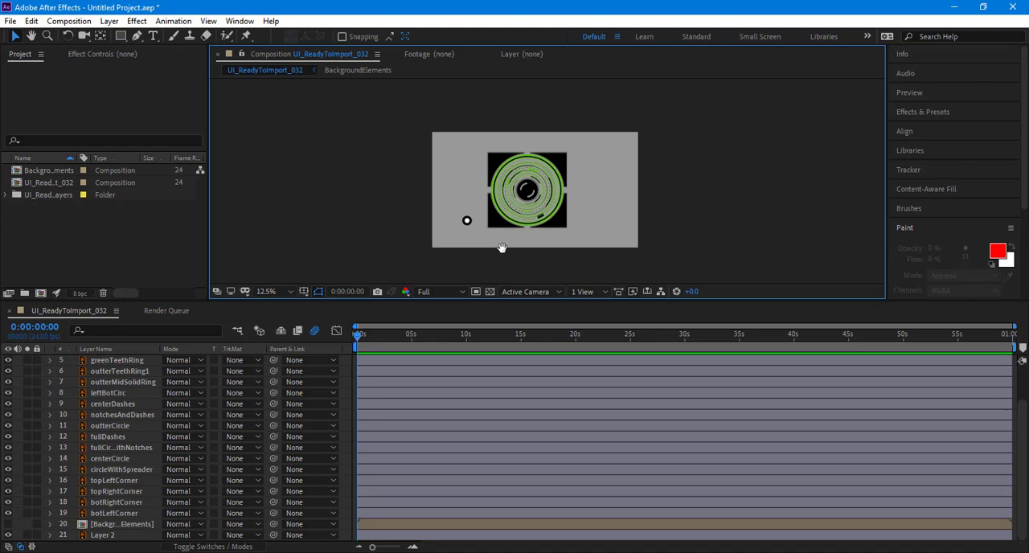
click(119, 527)
double_click(119, 527)
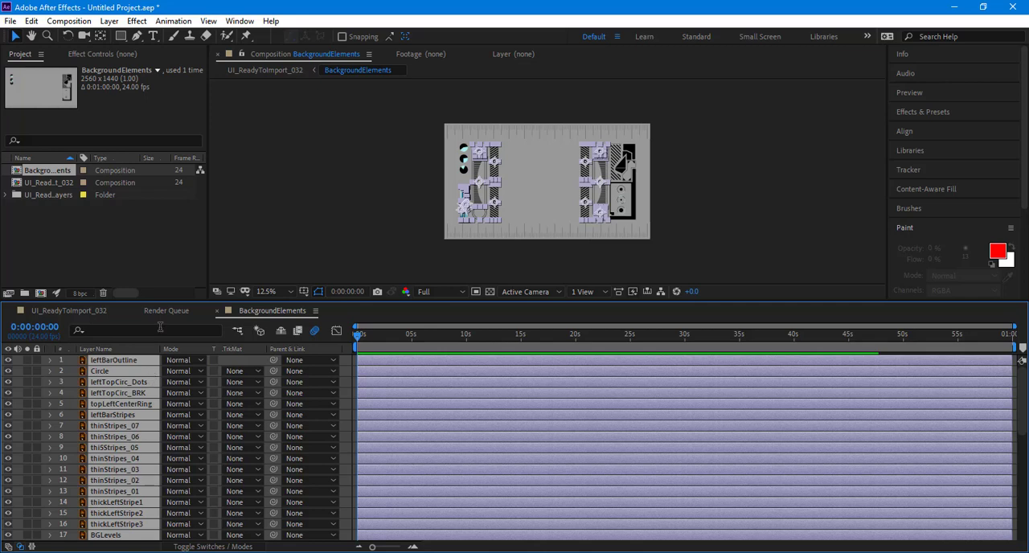
Step: Move the leftover leftBotCirc layer from UI_ReadyToImport_032 into the BackgroundElements pre-composition
click(120, 311)
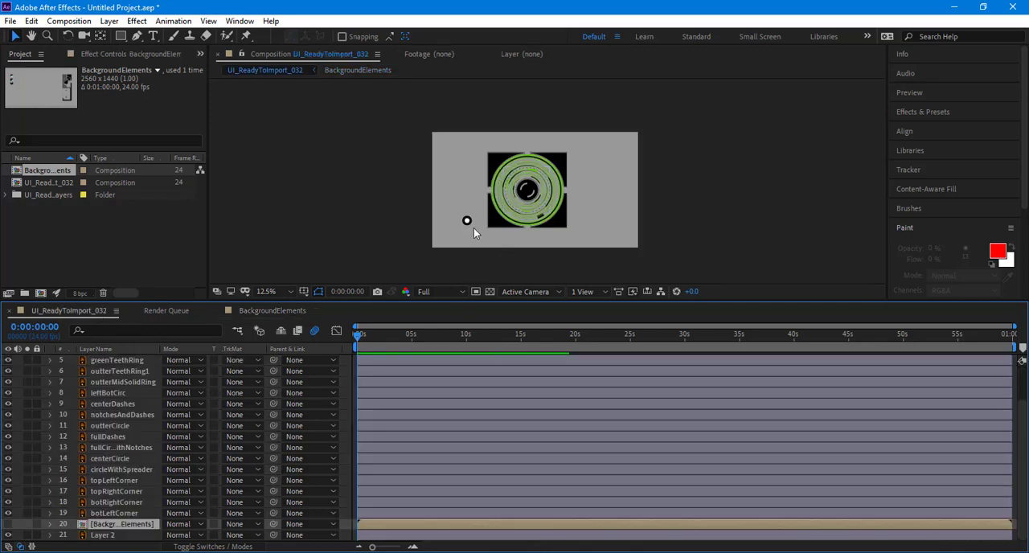
click(387, 212)
click(402, 278)
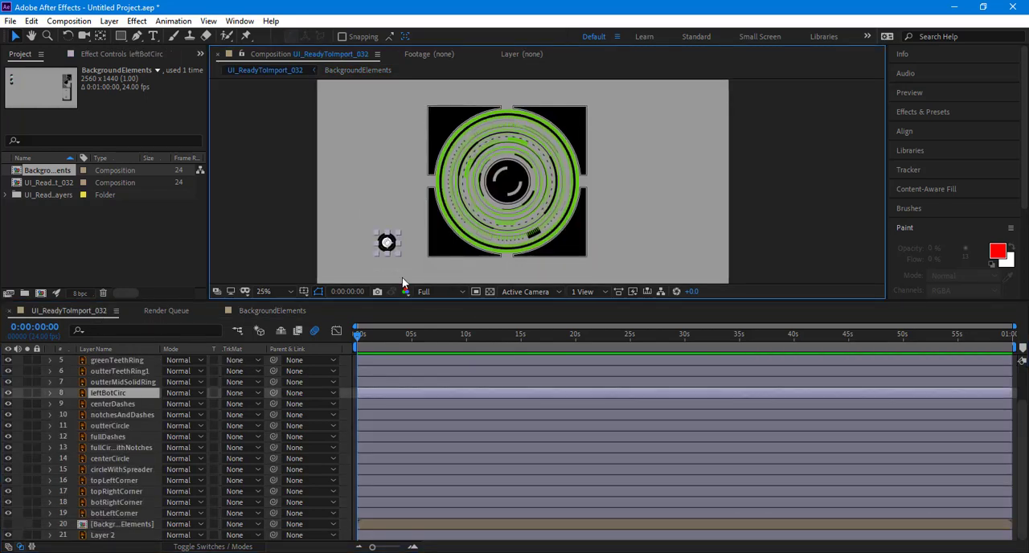
key(Delete)
click(266, 310)
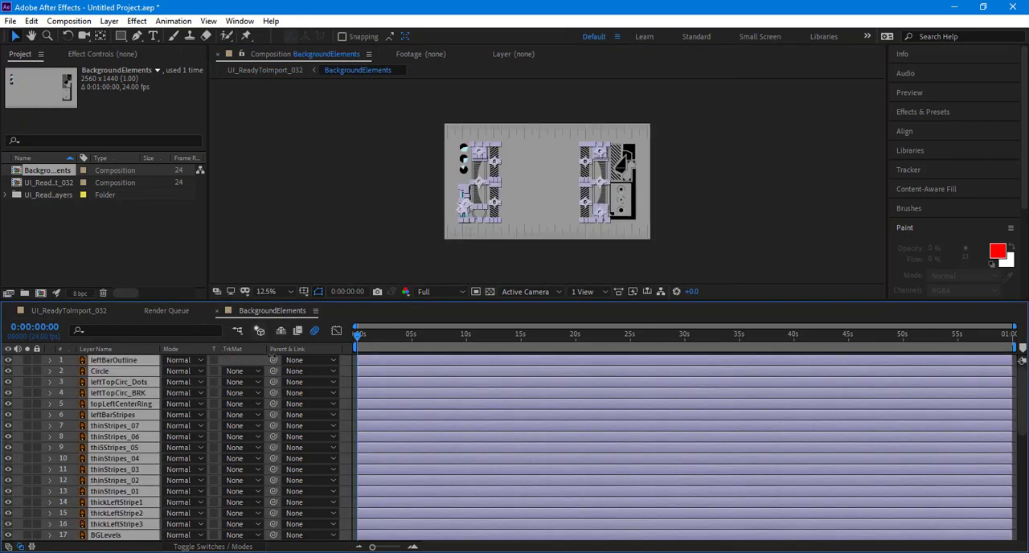
click(327, 234)
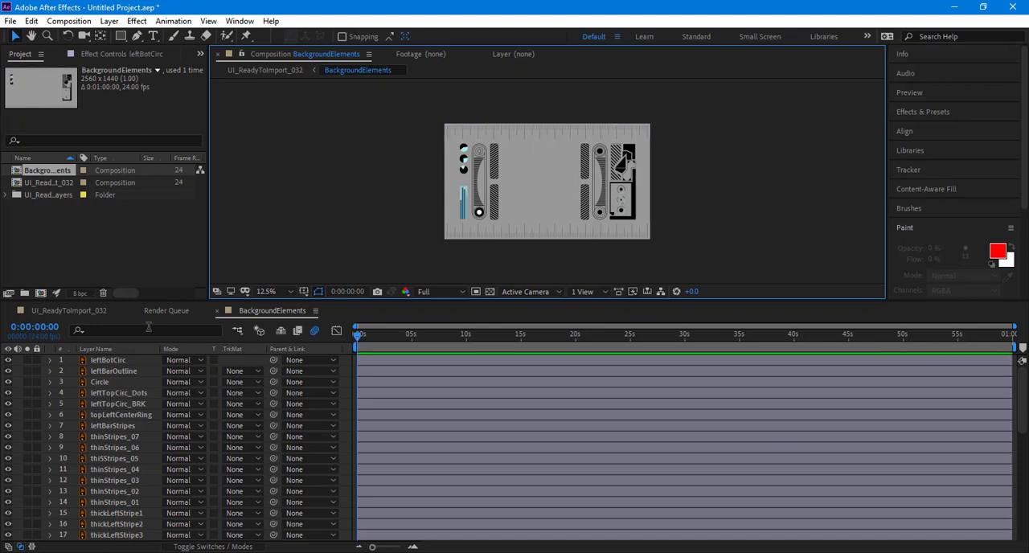
Step: Toggle the visibility of the layers from greenCenterBlack to outterMidSolidRing in UI_ReadyToImport_032 to check which rings they contain
click(70, 311)
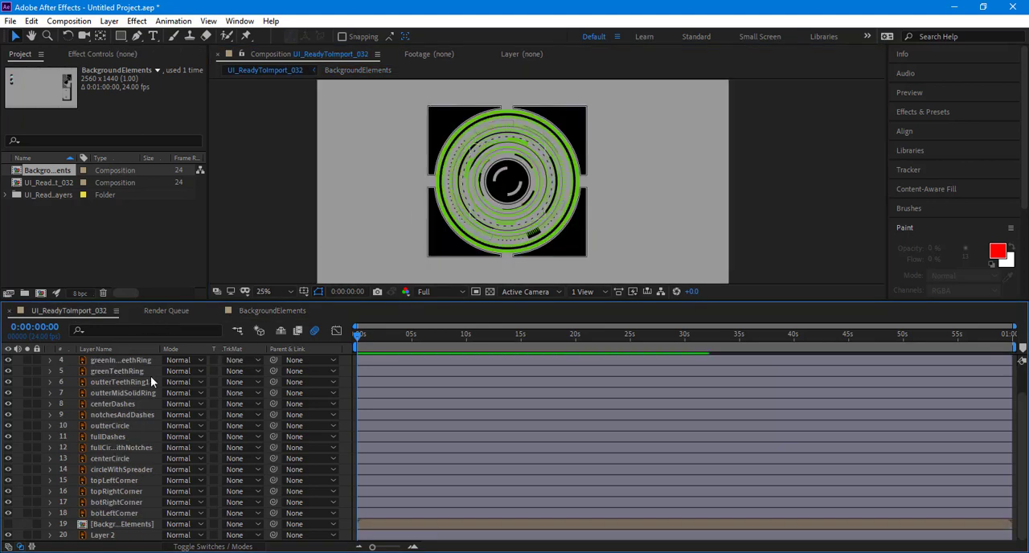
scroll(130, 435, up, 2)
click(133, 361)
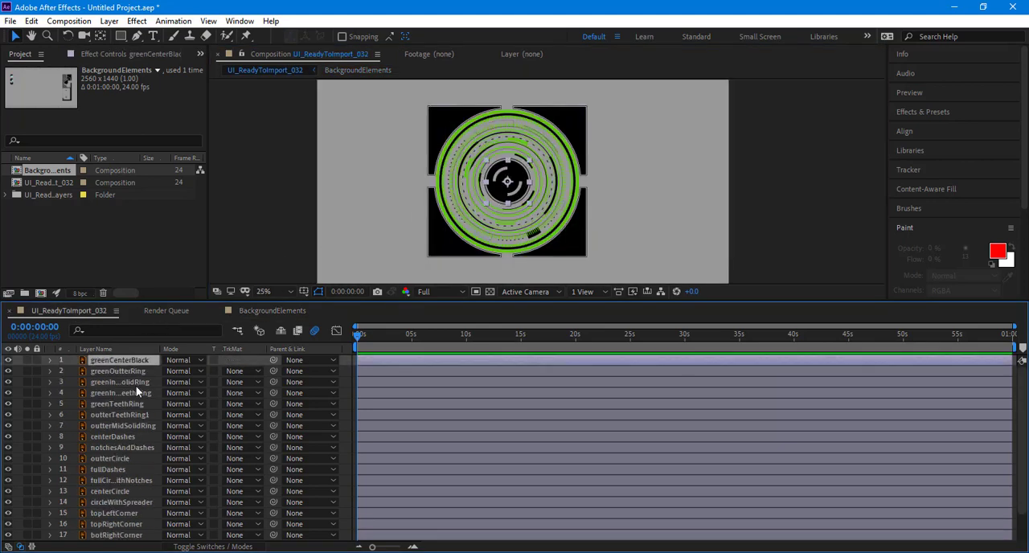
shift+click(136, 425)
click(8, 426)
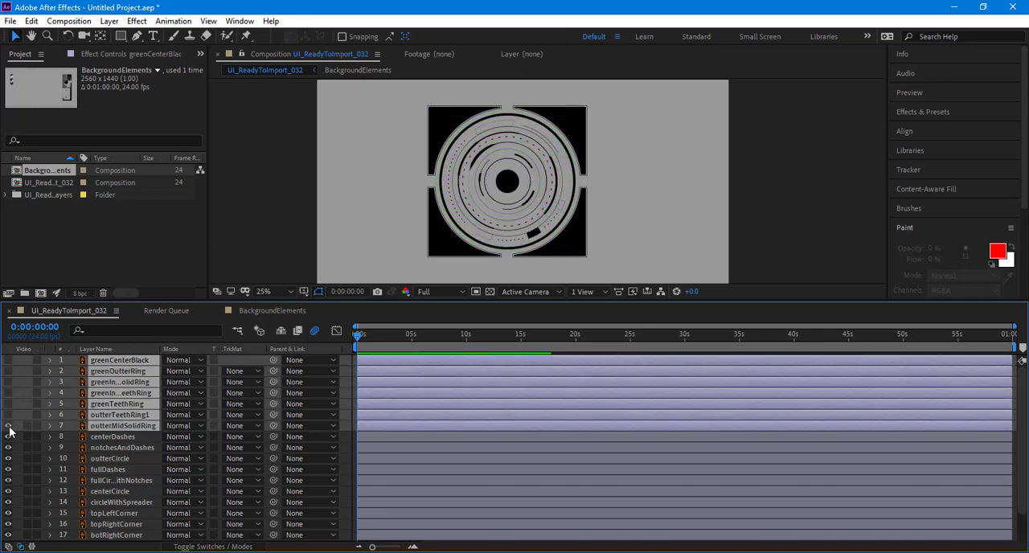
click(9, 428)
click(9, 427)
click(9, 428)
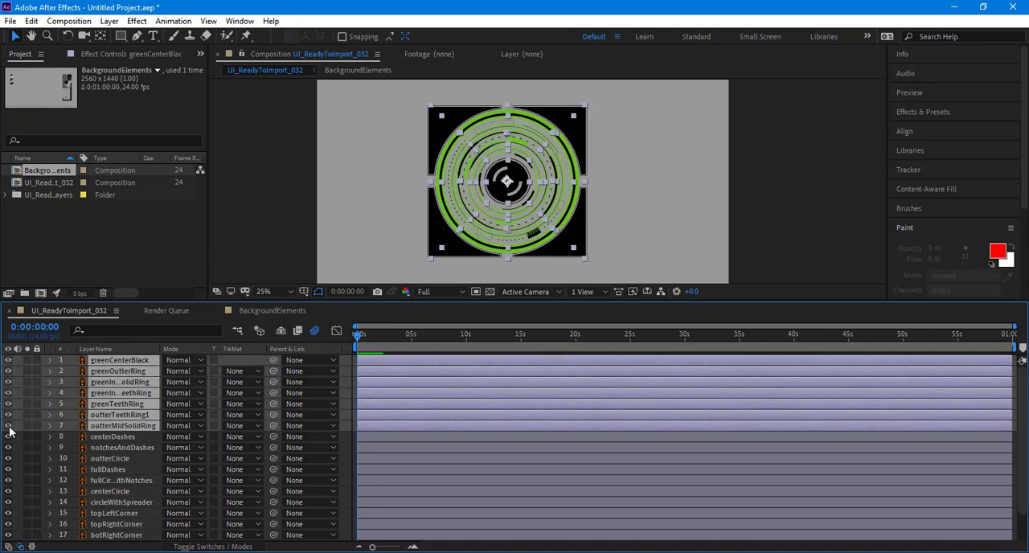
click(8, 427)
click(8, 428)
Step: Toggle the visibility of the layers from centerDashes to circleWithSpreader to check their part of the central rings
click(106, 439)
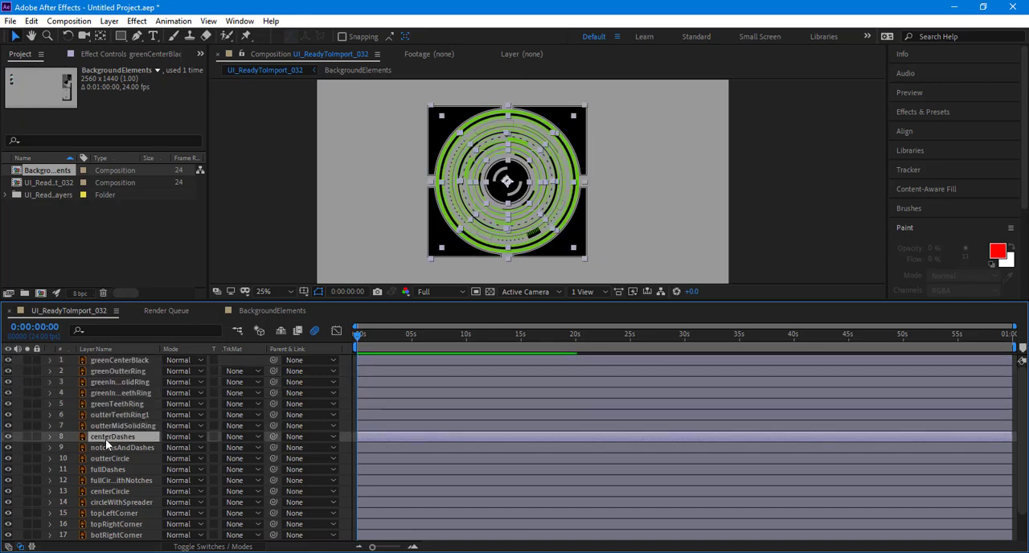
scroll(108, 452, down, 1)
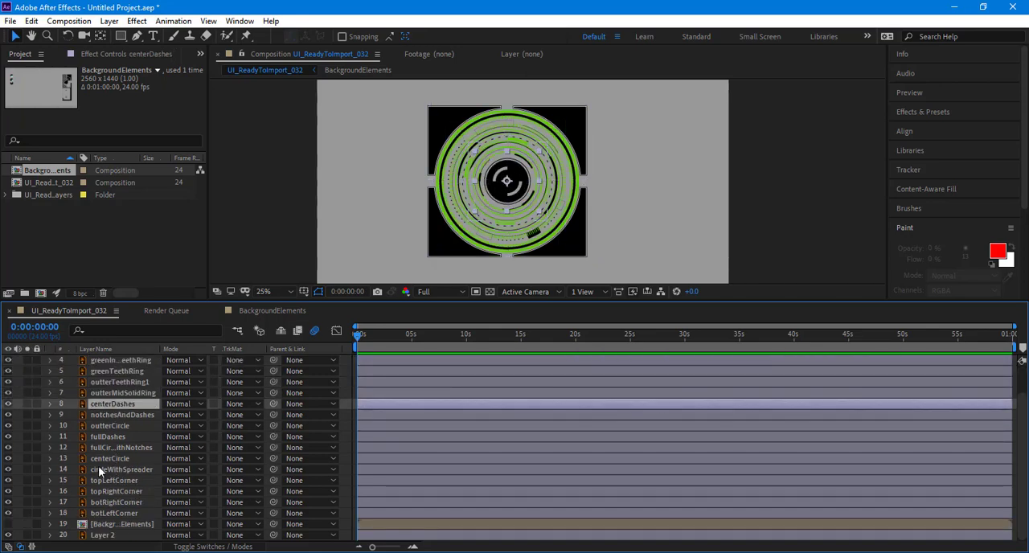
shift+click(100, 469)
click(9, 470)
click(9, 470)
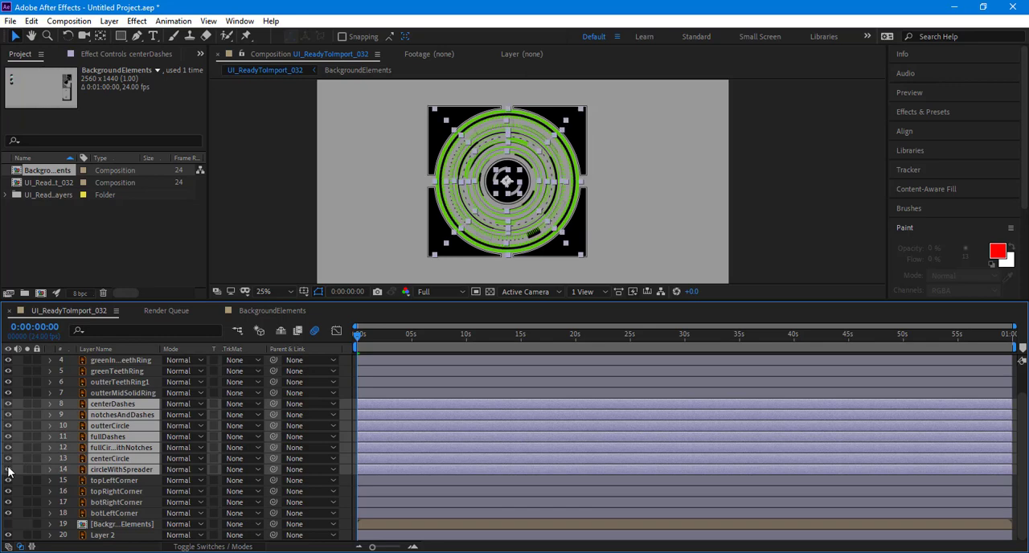
click(9, 470)
click(9, 470)
Step: Move the four corner layers, topLeftCorner through botLeftCorner, from UI_ReadyToImport_032 into BackgroundElements
click(107, 480)
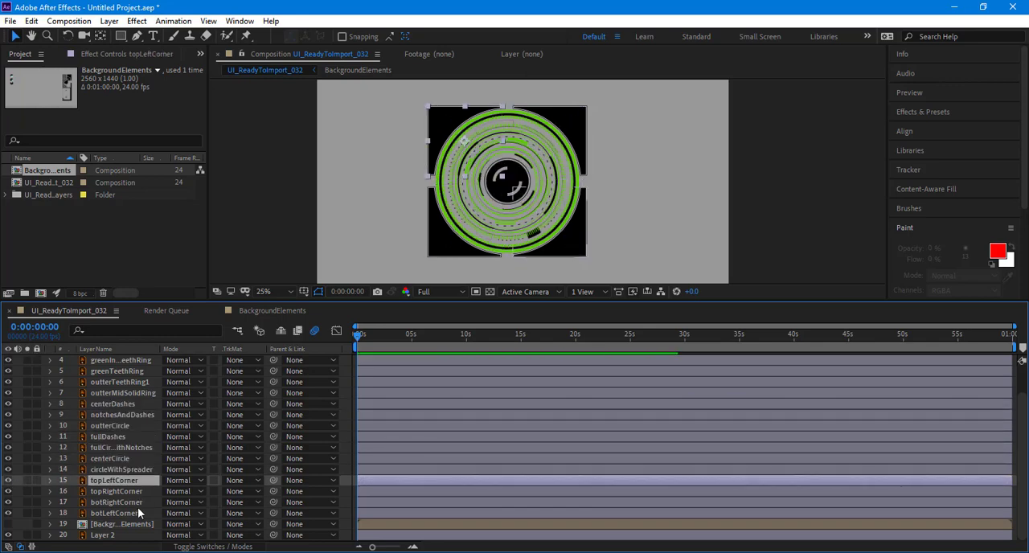
shift+click(138, 514)
key(Delete)
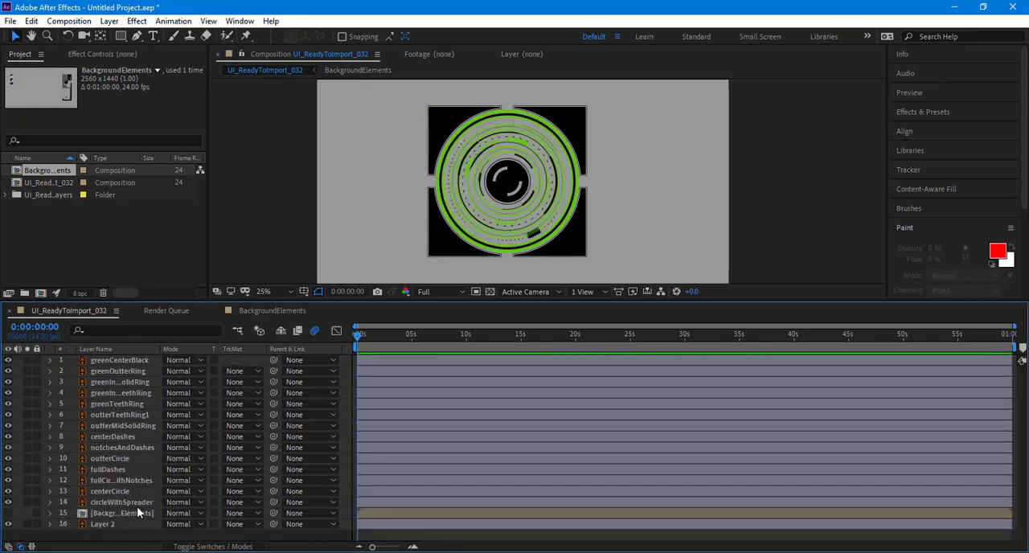
click(258, 312)
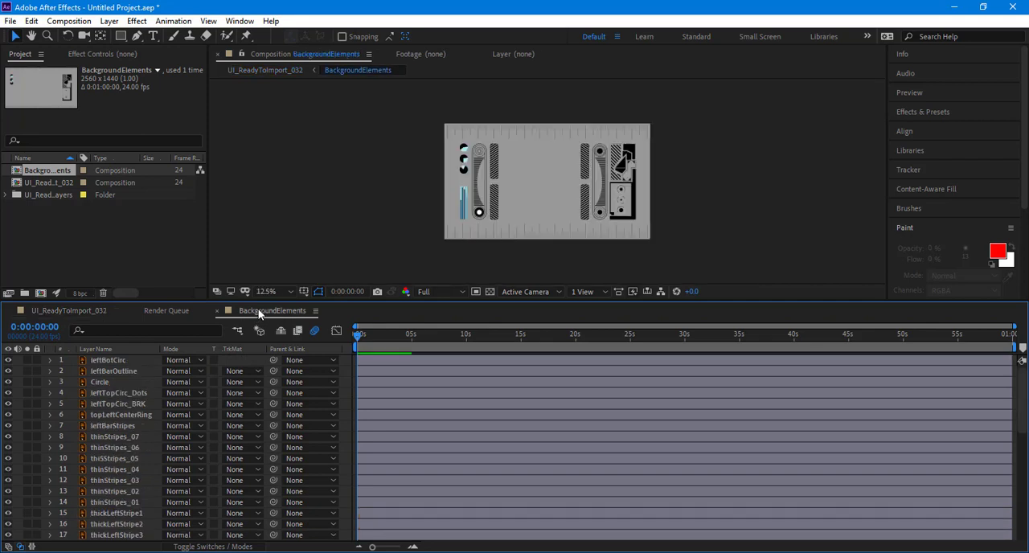
key(ctrl+v)
click(759, 179)
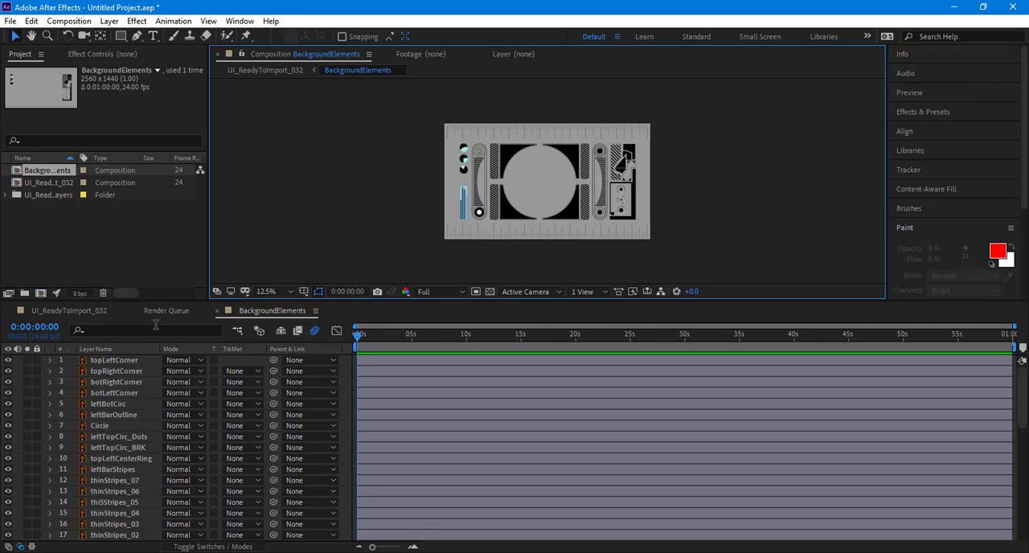
Step: Return to UI_ReadyToImport_032 and select the ring layers from greenCenterBlack to centerDashes
click(36, 308)
click(114, 359)
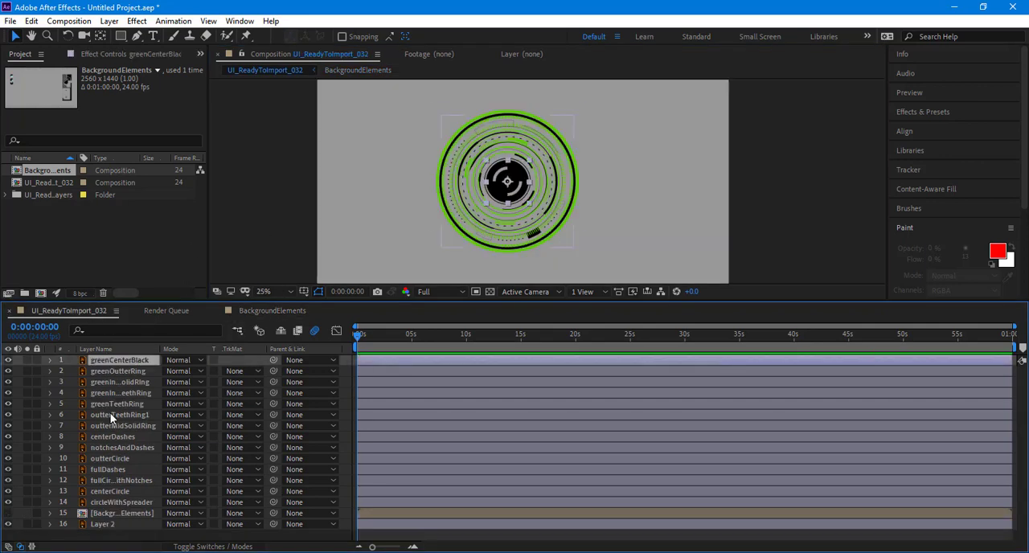
shift+click(108, 435)
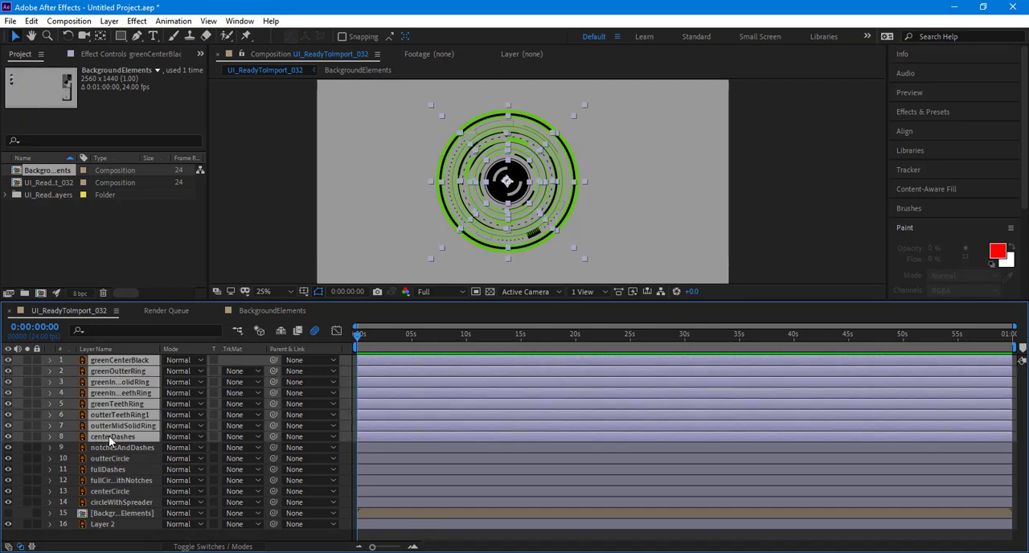
Step: In BackgroundElements, reveal the Rotation of the uppermost circle dial beside the left bar and rotate it about half a turn
click(257, 312)
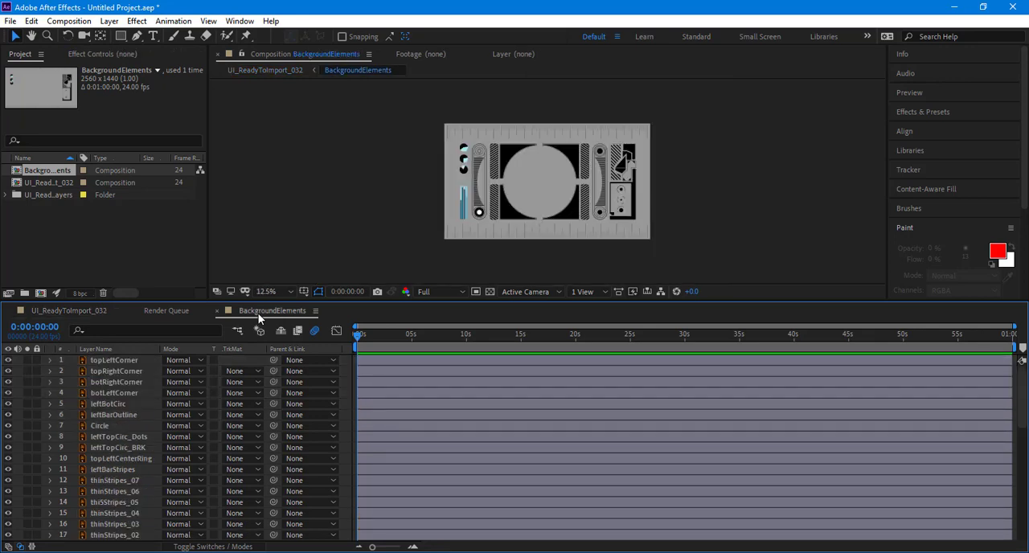
click(350, 209)
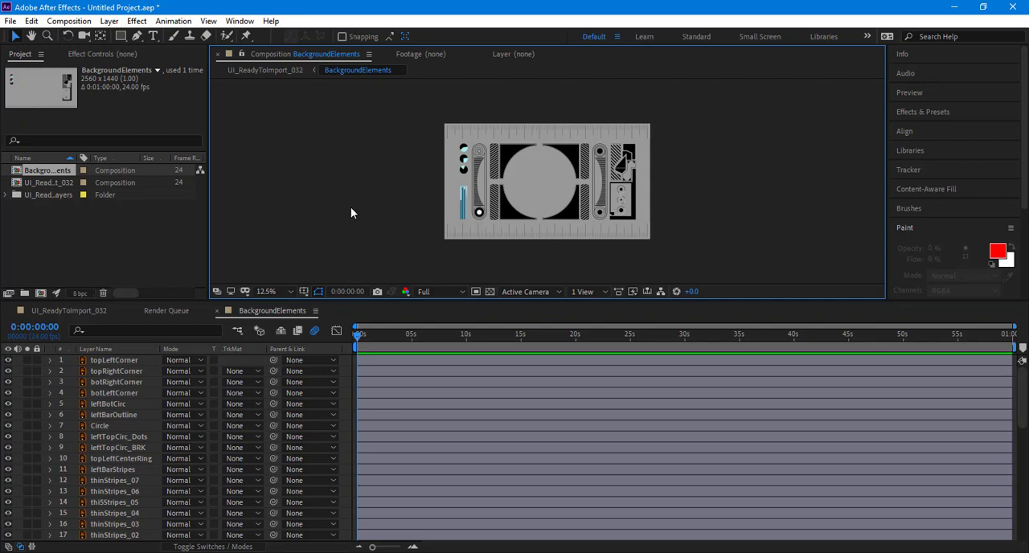
scroll(466, 161, up, 2)
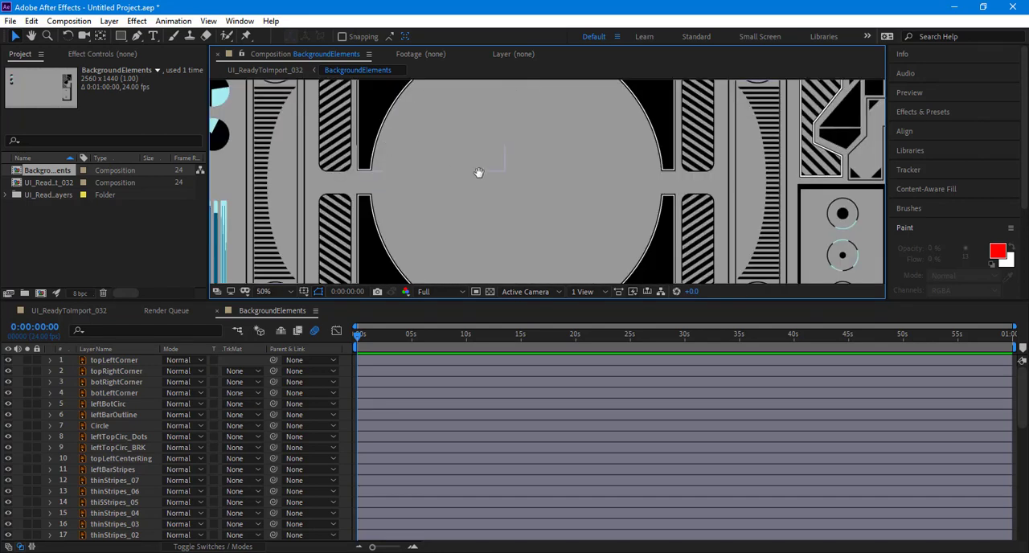
drag(290, 93, 521, 198)
scroll(494, 181, up, 1)
drag(477, 148, 522, 167)
click(443, 124)
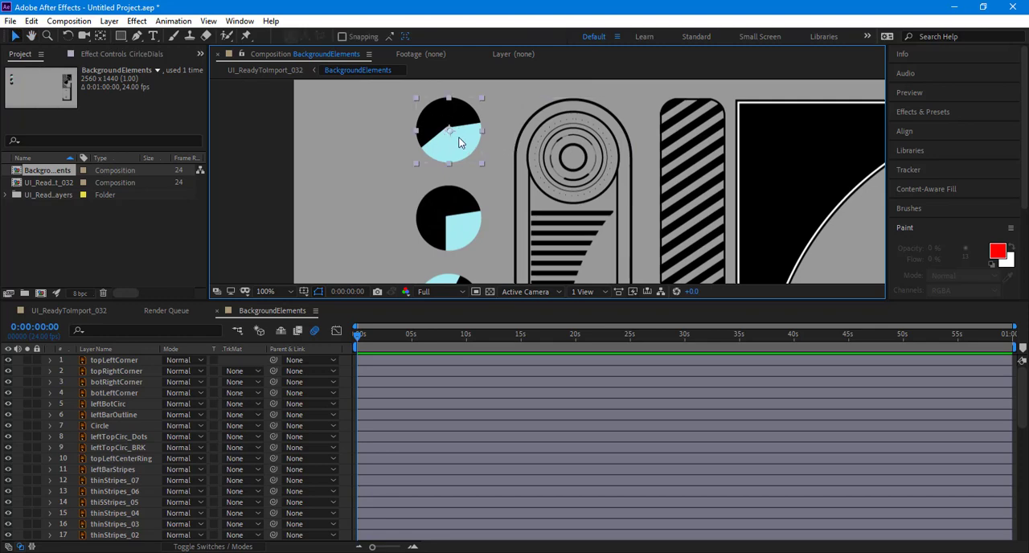
key(r)
scroll(150, 521, down, 1)
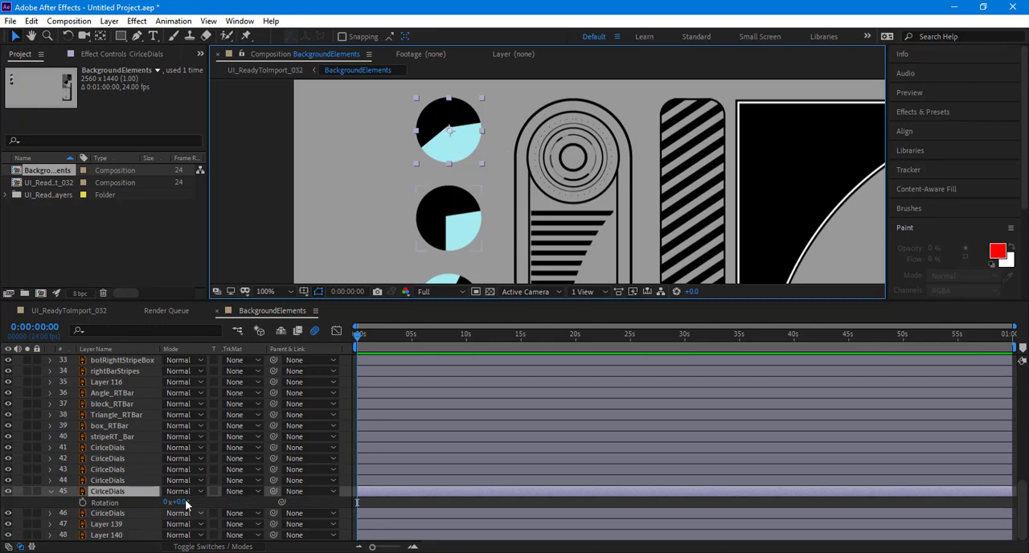
drag(179, 502, 308, 511)
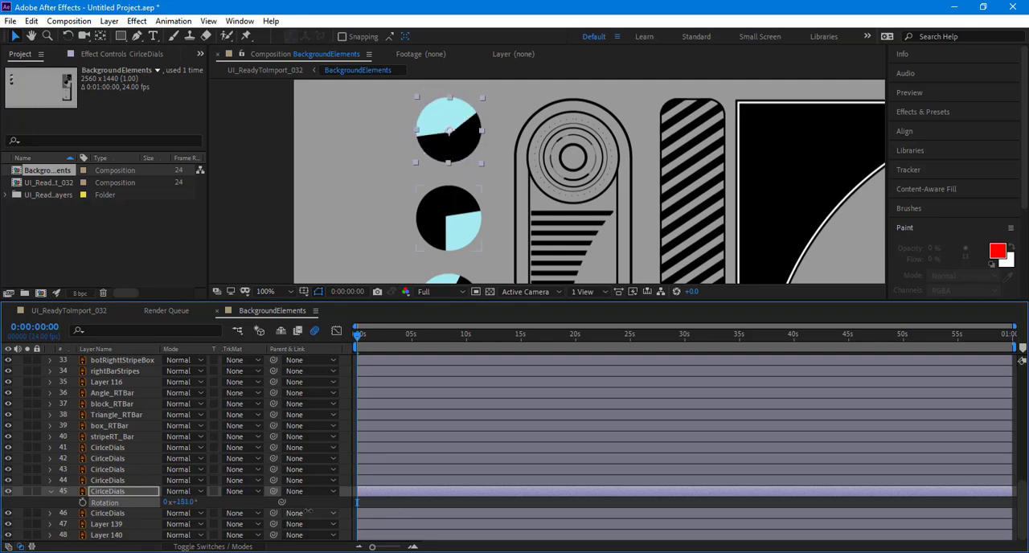
Step: Undo the rotation of the uppermost circle dial, try rotating it once more and undo that too
key(ctrl+z)
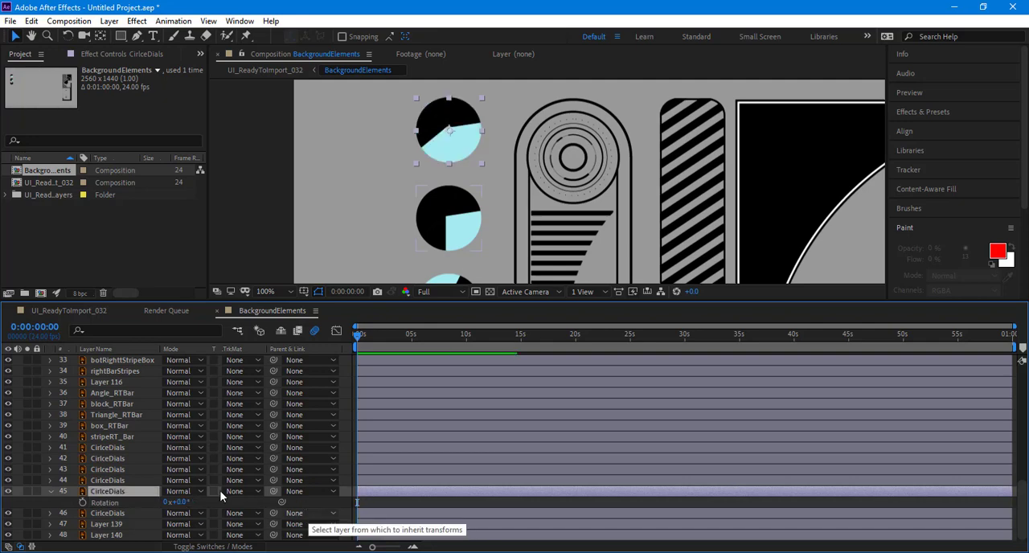
drag(168, 502, 195, 499)
key(ctrl+z)
key(ctrl+z)
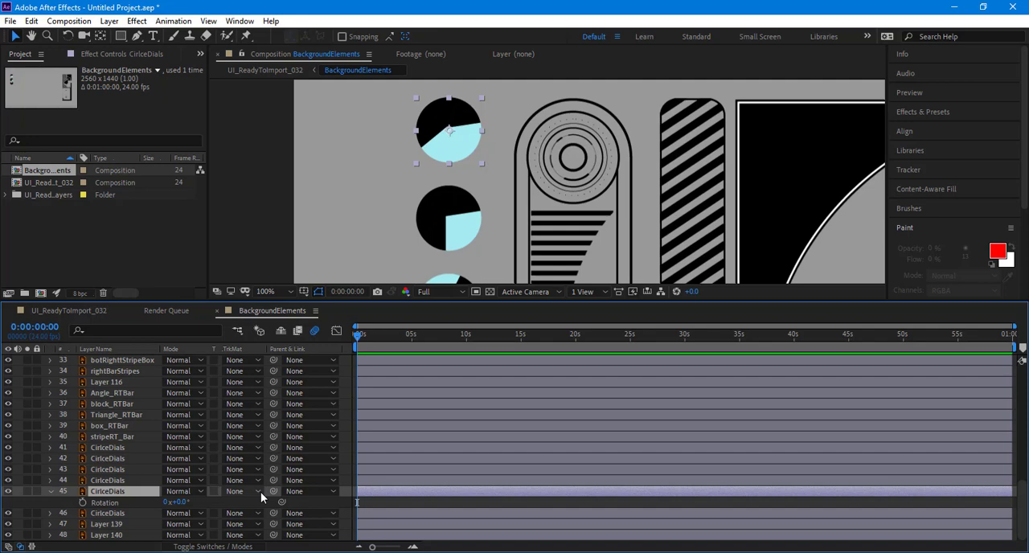
Step: Start saving the project and browse to the P_Drive folder Sarcona_Fall2019\1900\Sarcona_Hologram\Scene
click(12, 21)
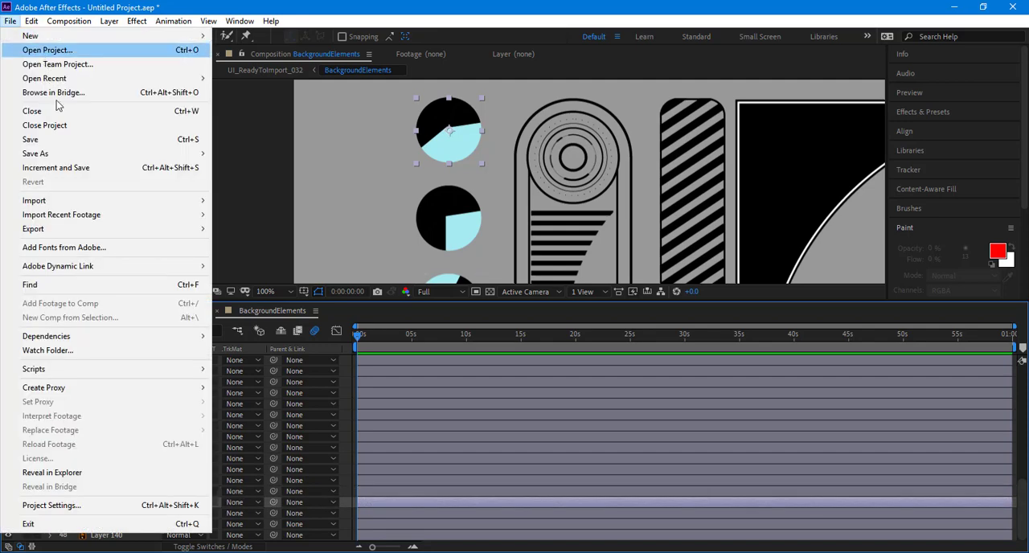
click(69, 142)
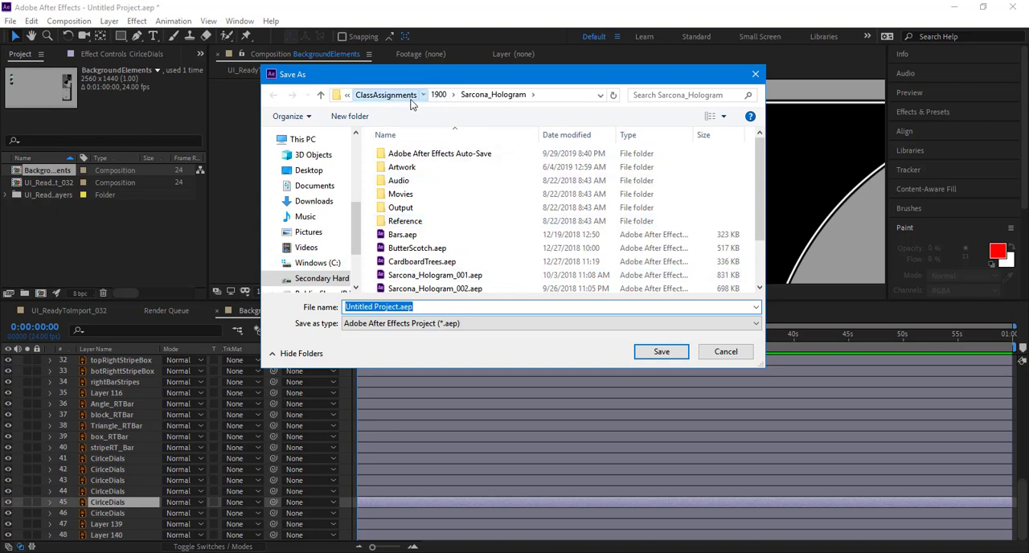
click(410, 96)
click(411, 96)
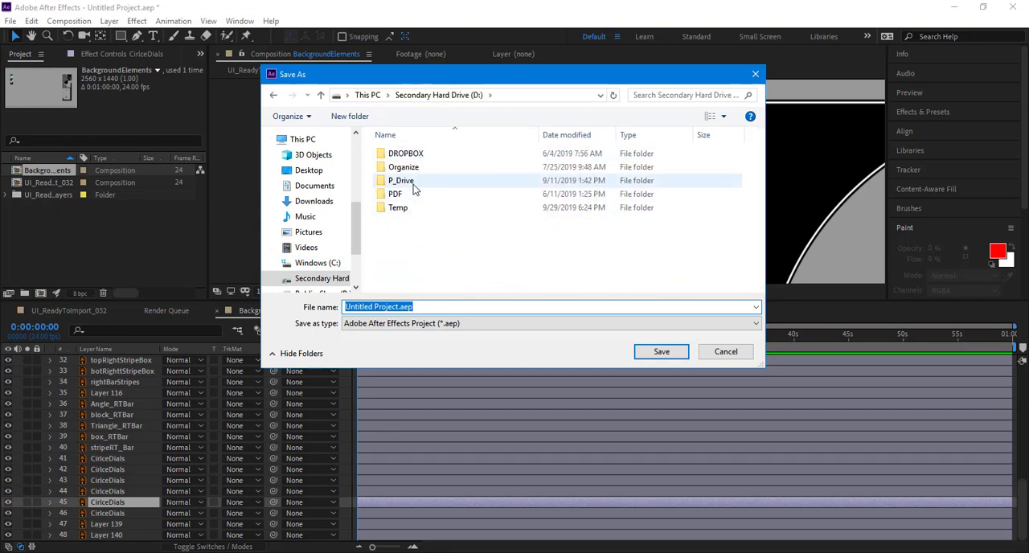
double_click(413, 181)
double_click(414, 183)
key(alt+Left)
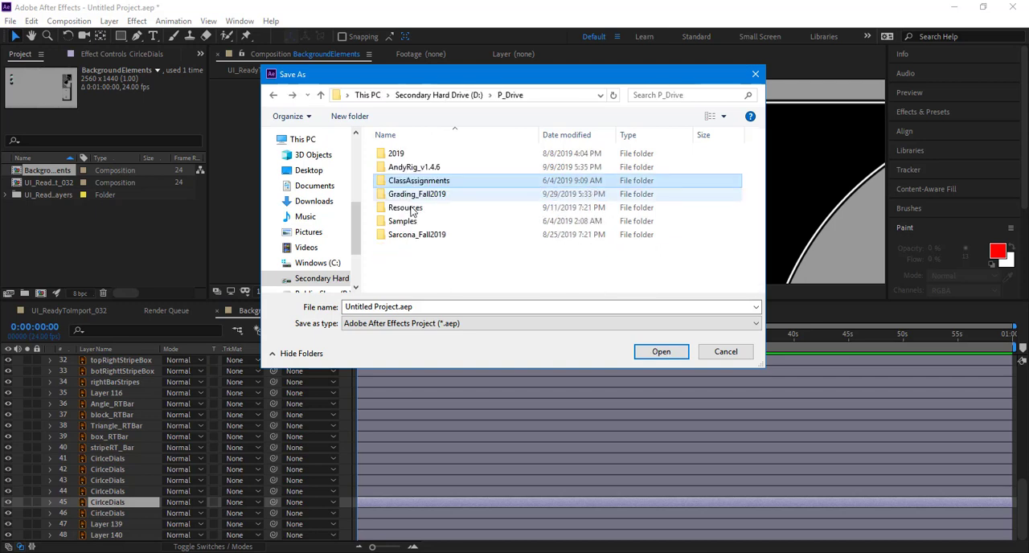
double_click(417, 235)
double_click(410, 153)
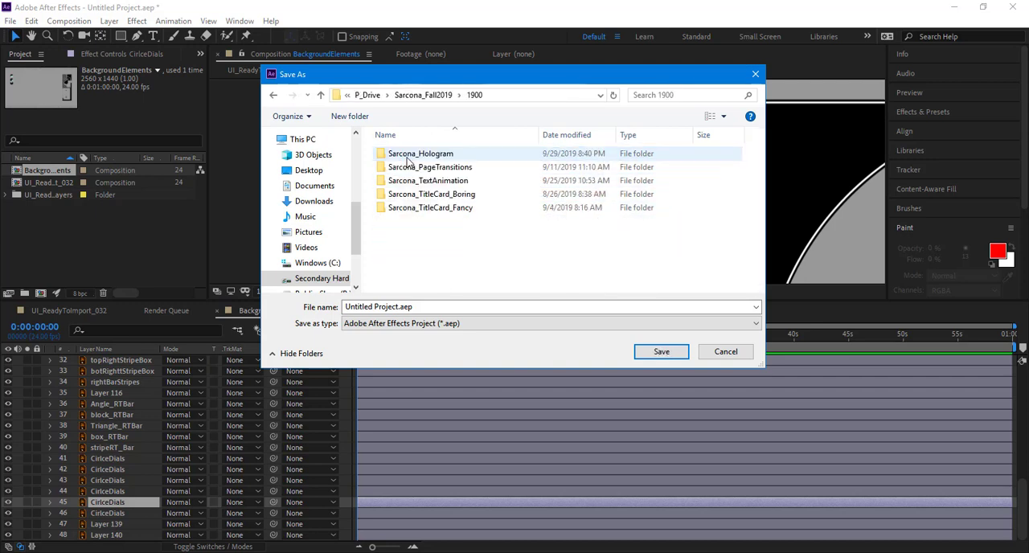
key(Return)
double_click(415, 182)
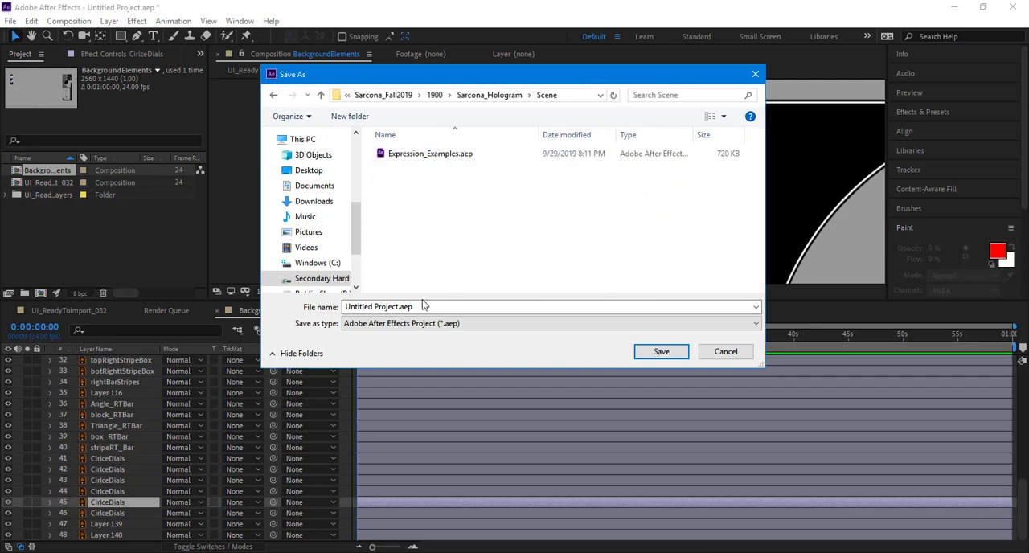
Step: Name the project file Sarcona_Hologram_Start and save it in the Scene folder
triple_click(422, 306)
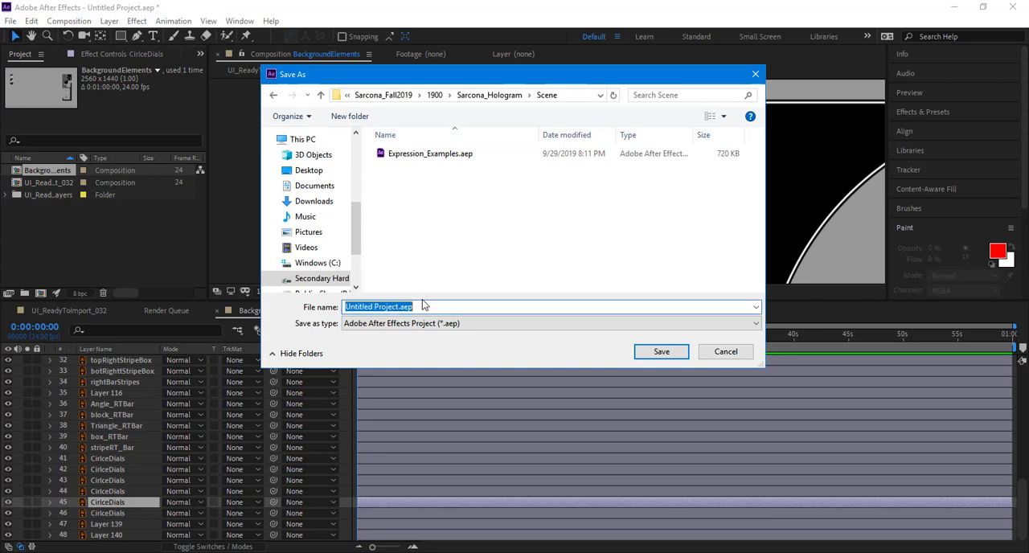
text(Sarcona_Hol)
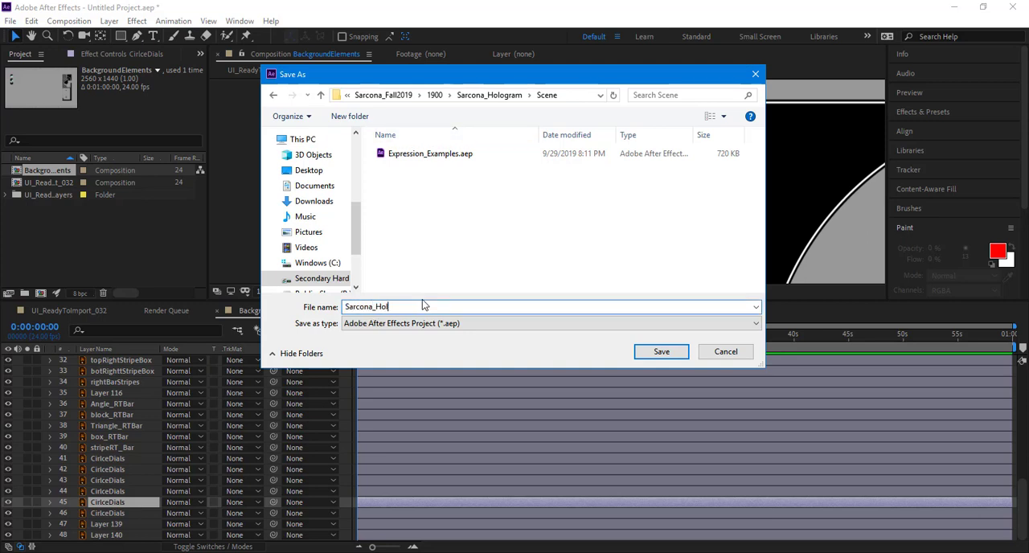
text(ogram_Start)
key(Return)
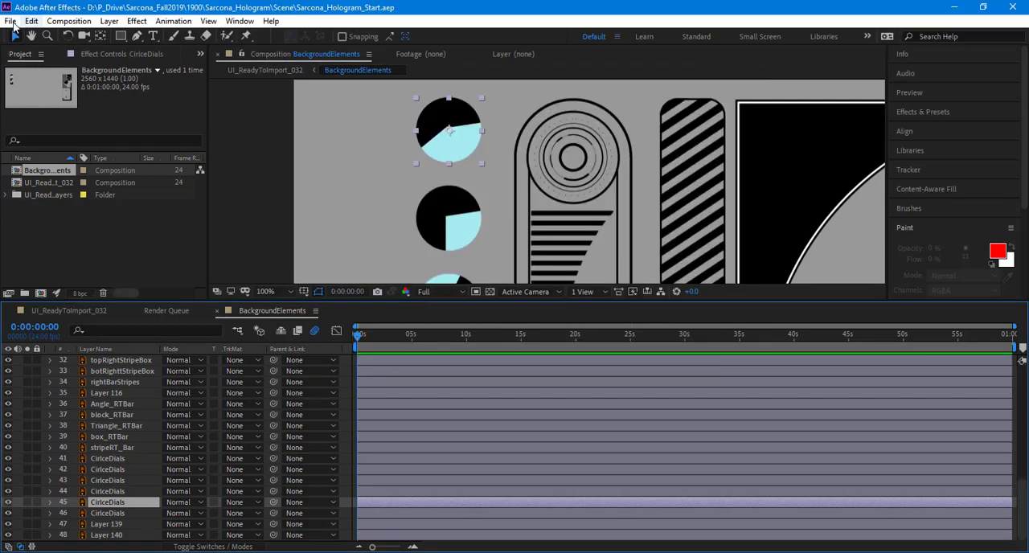
Step: Open the project Expression_Examples.aep from the Scene folder
click(10, 21)
click(36, 50)
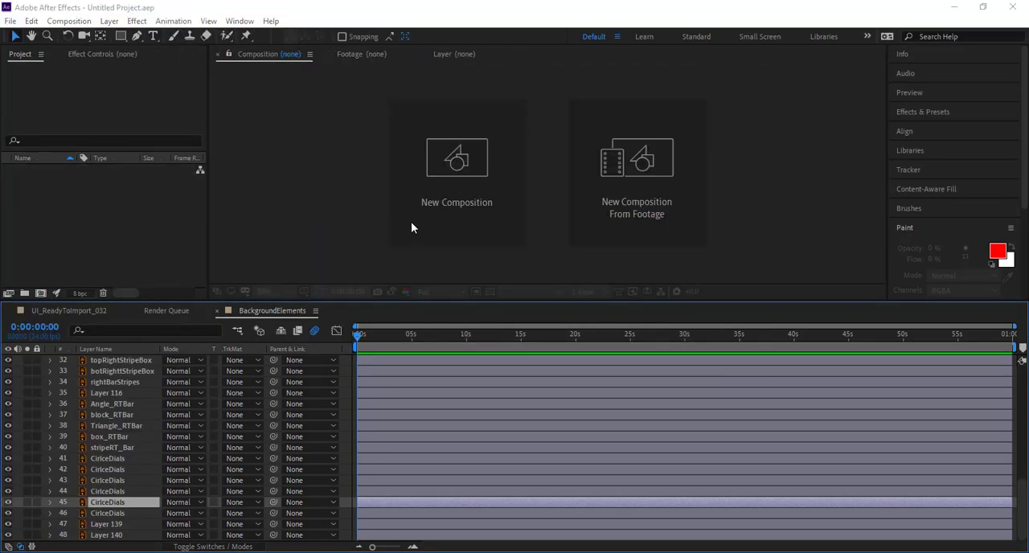
double_click(412, 154)
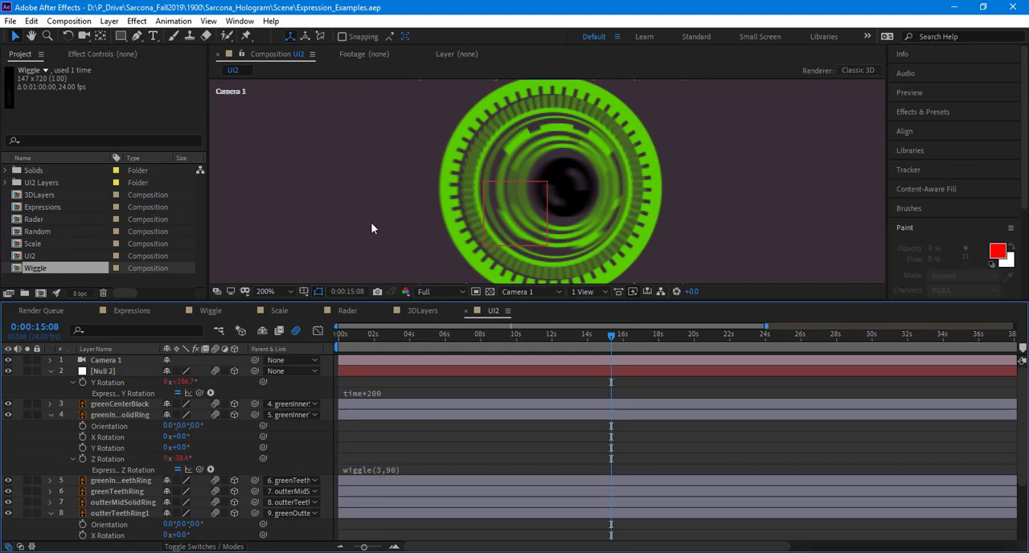
Step: Bring up the Expressions composition and enlarge its viewer to show the whole frame with the bars and radar
scroll(371, 222, down, 2)
click(137, 310)
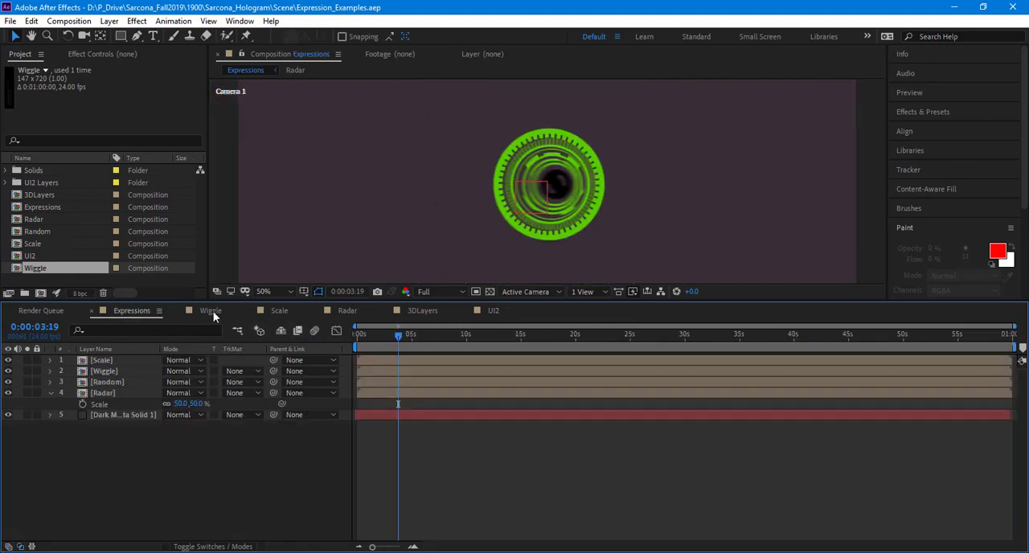
scroll(340, 239, down, 2)
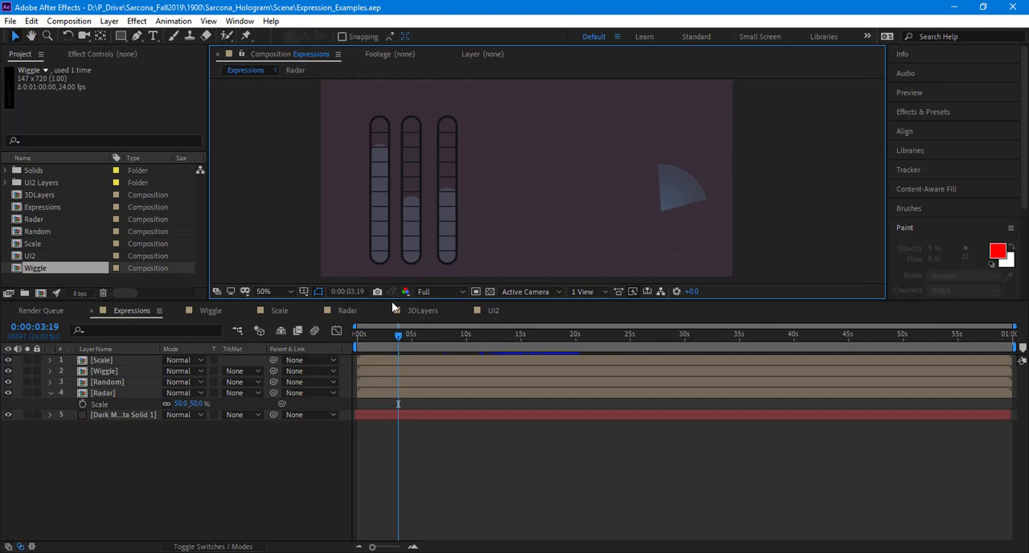
drag(392, 301, 391, 362)
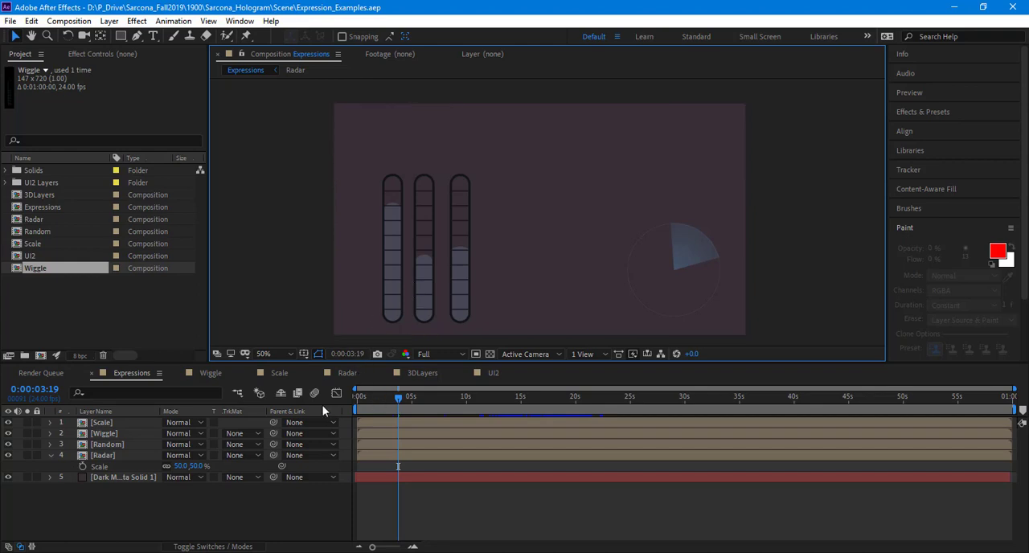
Step: Preview the Expressions composition from the first frame to watch the bars and radar animate
click(248, 499)
key(Home)
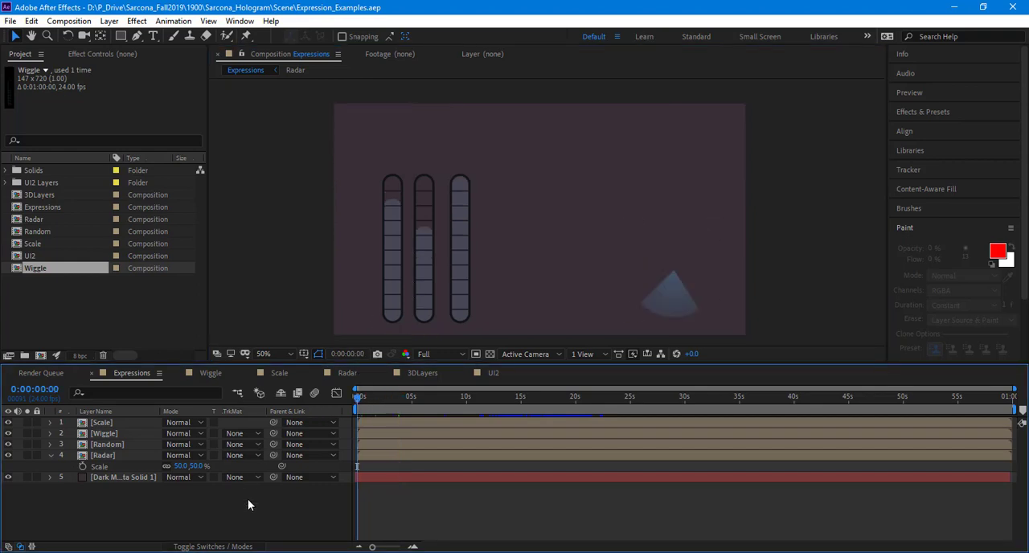
key(space)
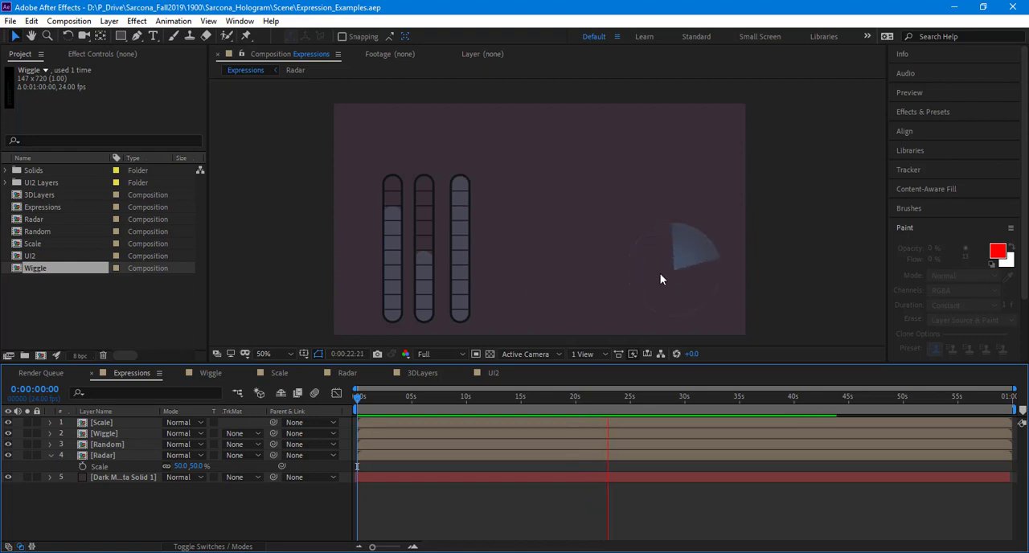
key(space)
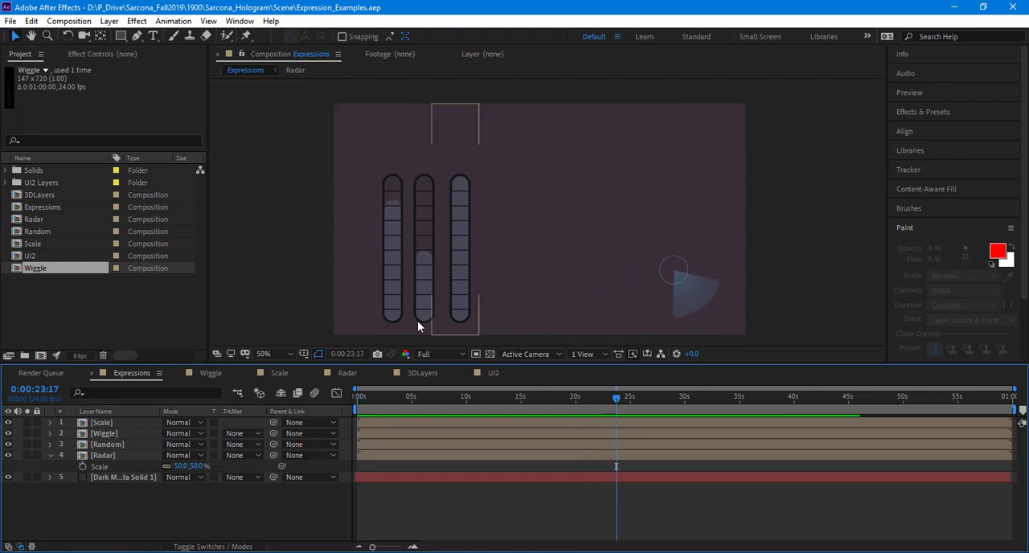
Step: Open the Scale precomposition from the Expressions composition and frame its vertical bar
click(132, 420)
double_click(123, 422)
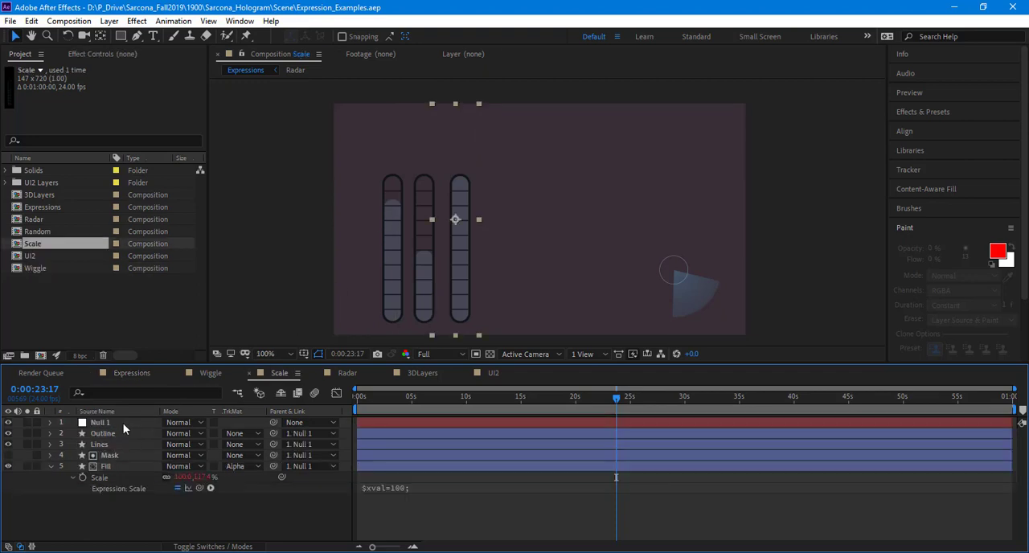
click(563, 221)
scroll(574, 236, down, 2)
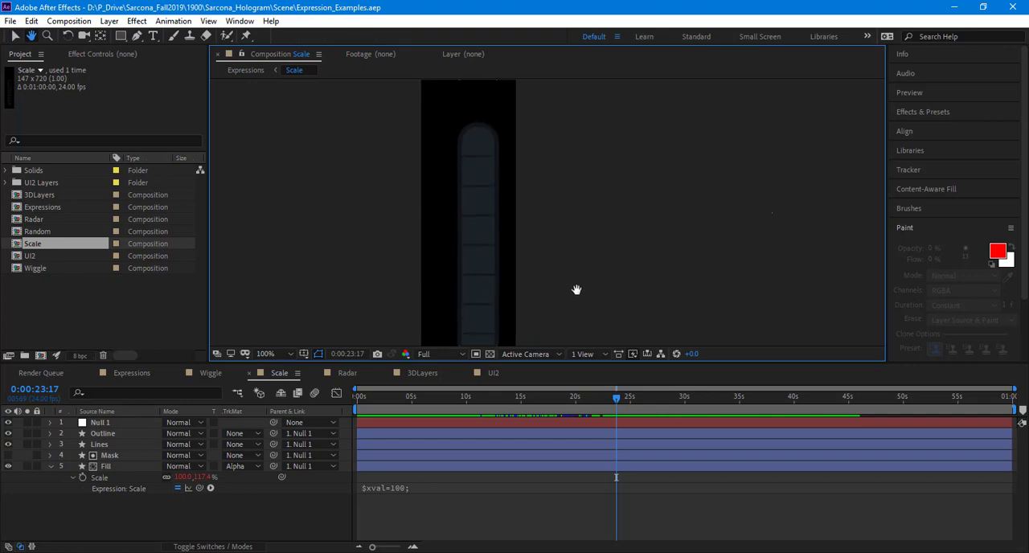
drag(581, 248, 569, 264)
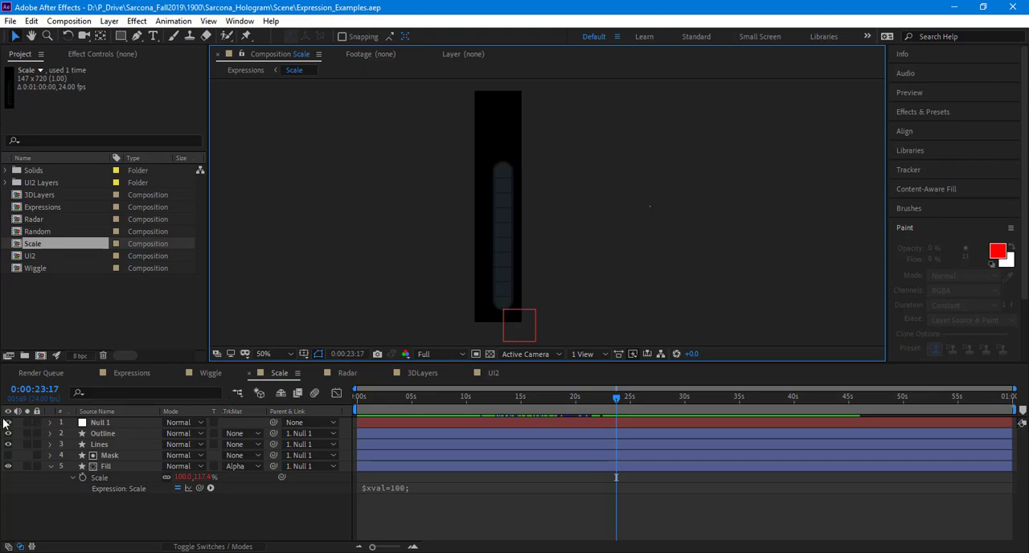
Step: Hide every layer except Fill in the Scale composition, and show Lines, Outline and Null 1 again one by one
drag(8, 423, 11, 477)
click(10, 466)
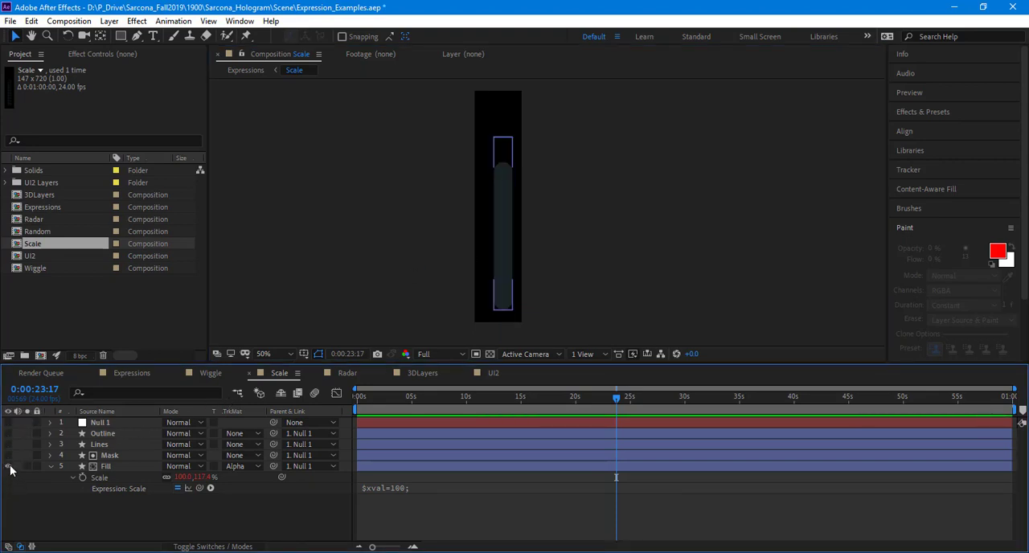
scroll(548, 217, up, 1)
drag(539, 232, 571, 187)
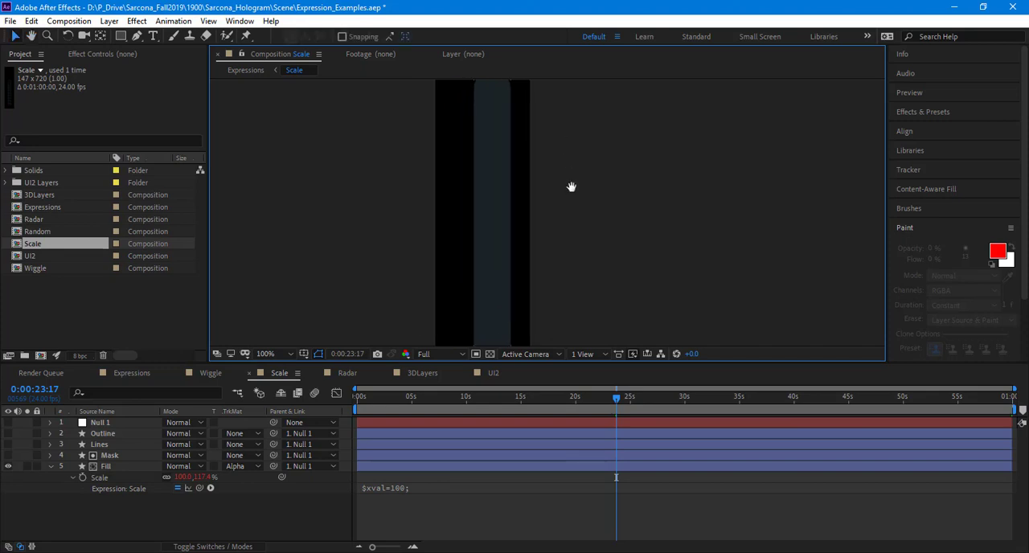
click(8, 444)
drag(369, 262, 362, 243)
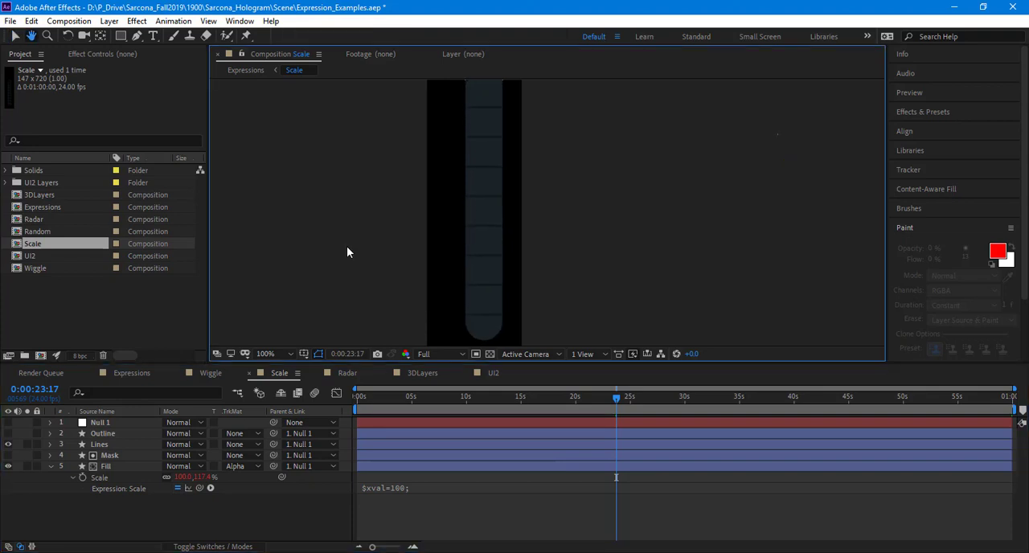
key(v)
click(8, 434)
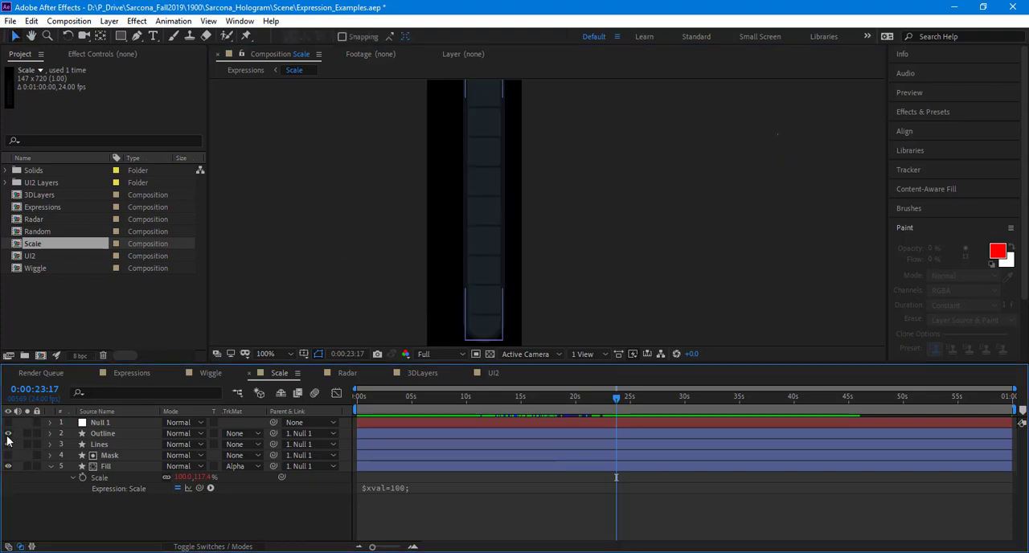
click(8, 424)
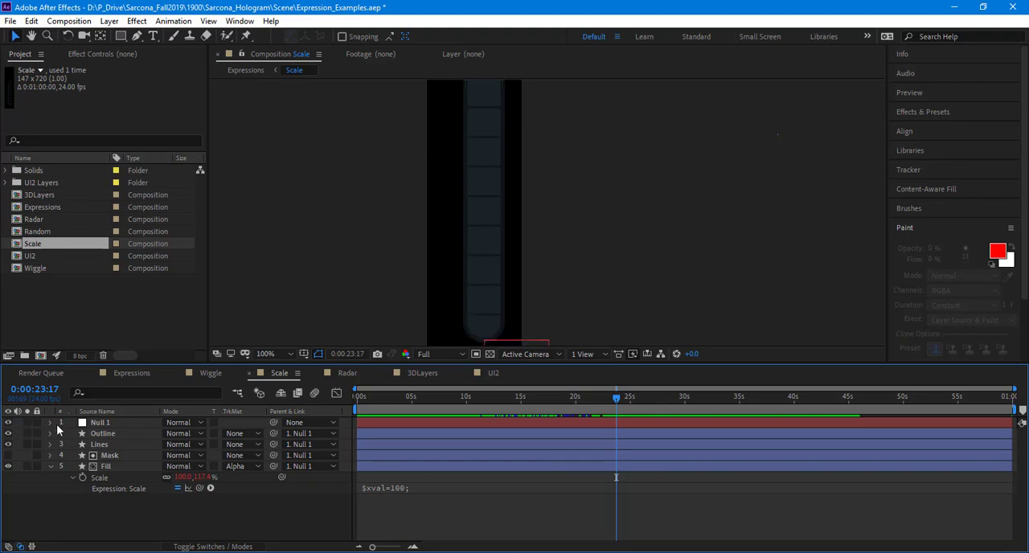
Step: Select Null 1 in the Scale composition and try moving it sideways together with its parented bar layers
click(100, 423)
key(comma)
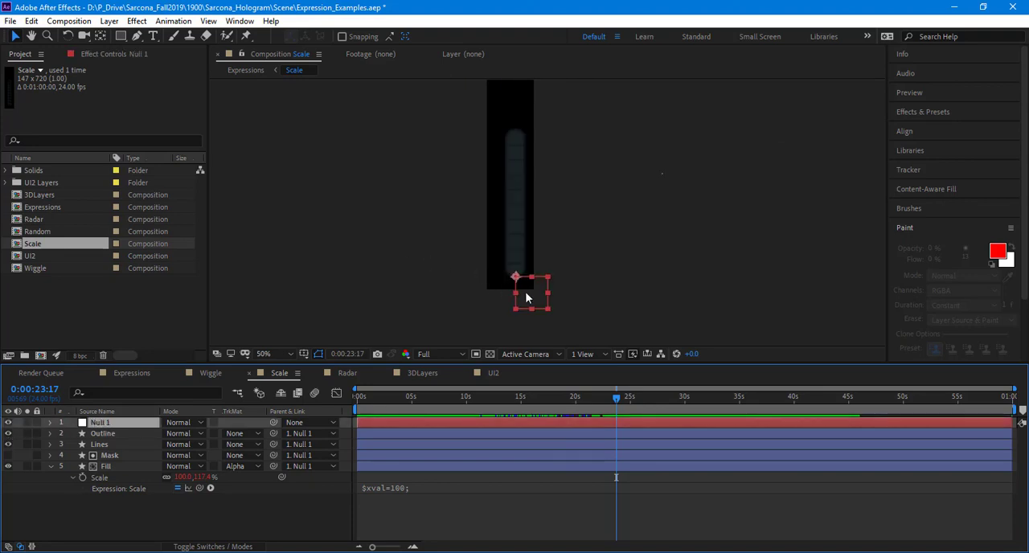
drag(525, 293, 605, 276)
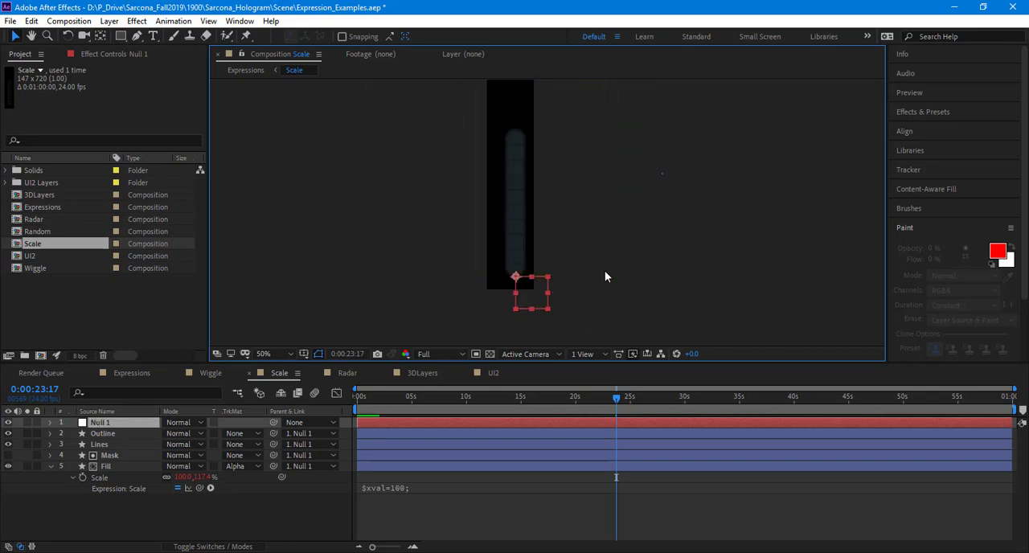
Step: Examine the new layer types for the Null Object entry and the parent choices of the Fill layer
click(135, 434)
click(108, 21)
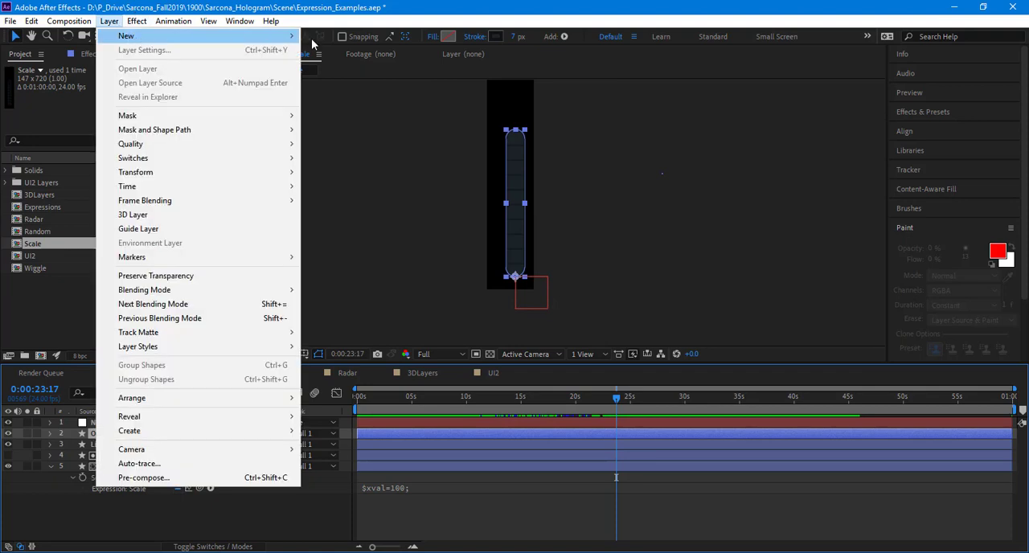
mouse_move(314, 44)
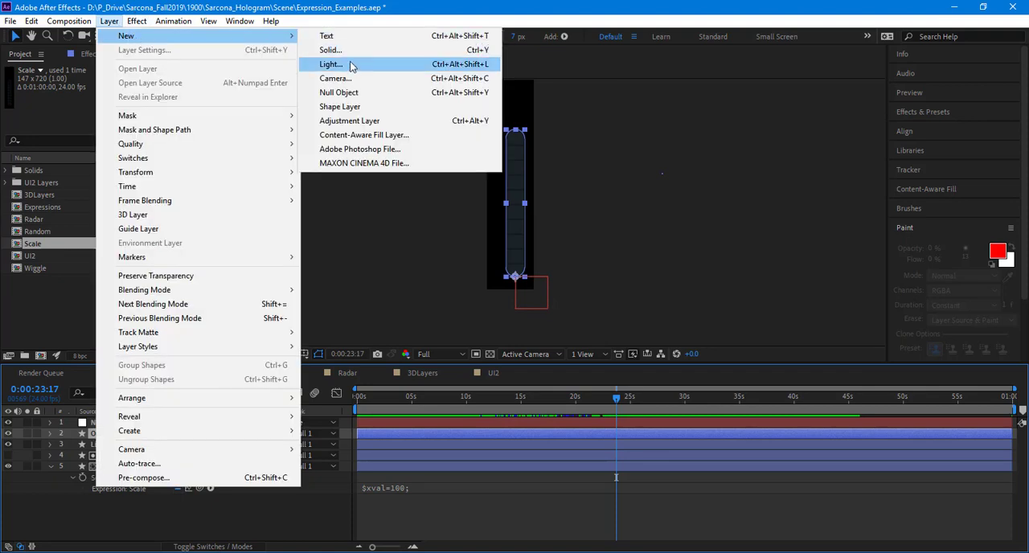
click(349, 515)
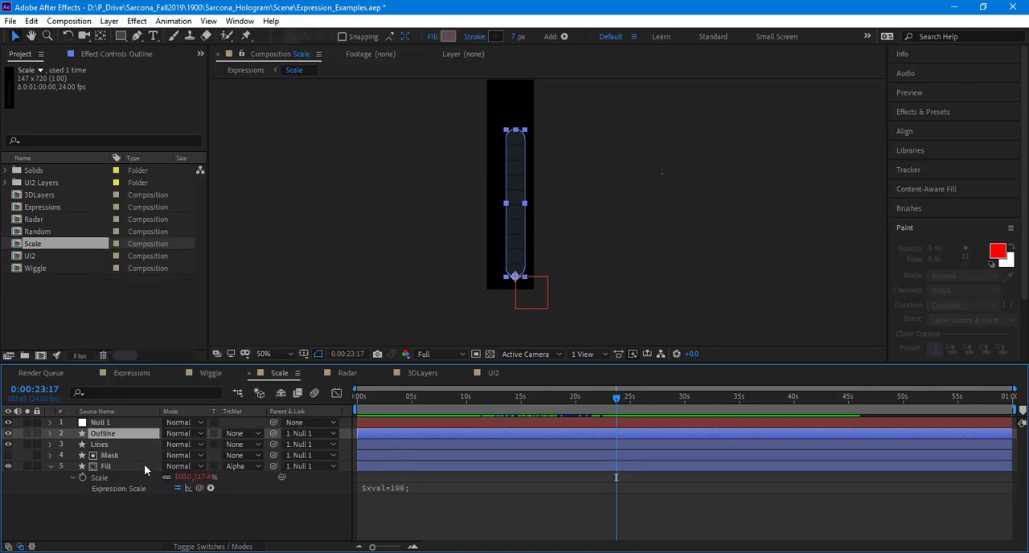
click(316, 468)
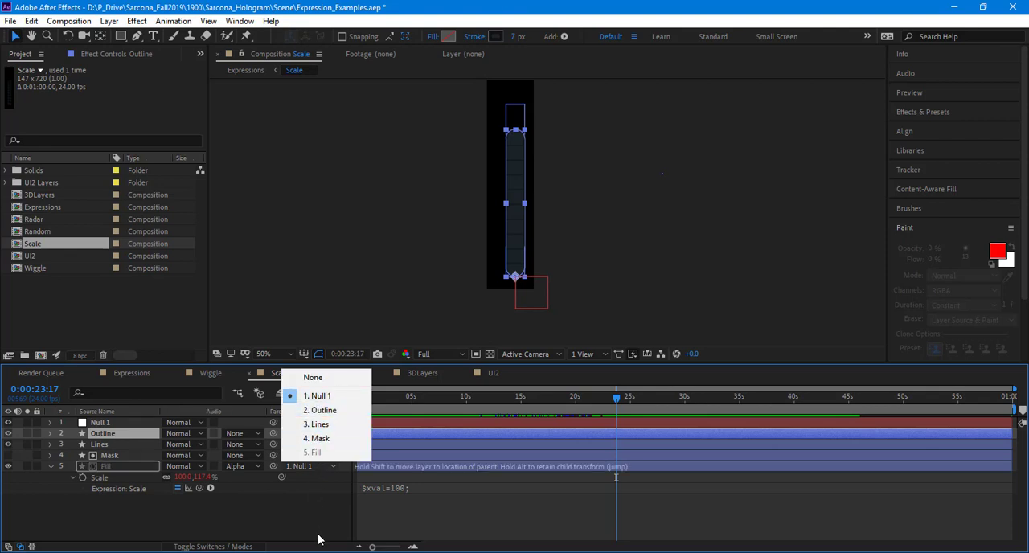
Step: Try moving Null 1 outside the Scale composition frame along with its child layers, and undo the move
click(146, 426)
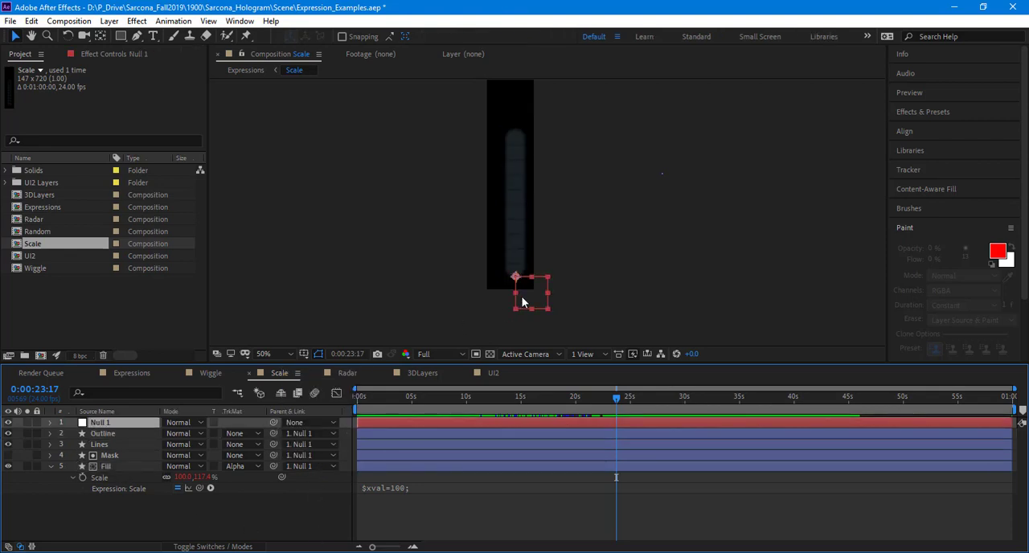
drag(521, 302, 582, 302)
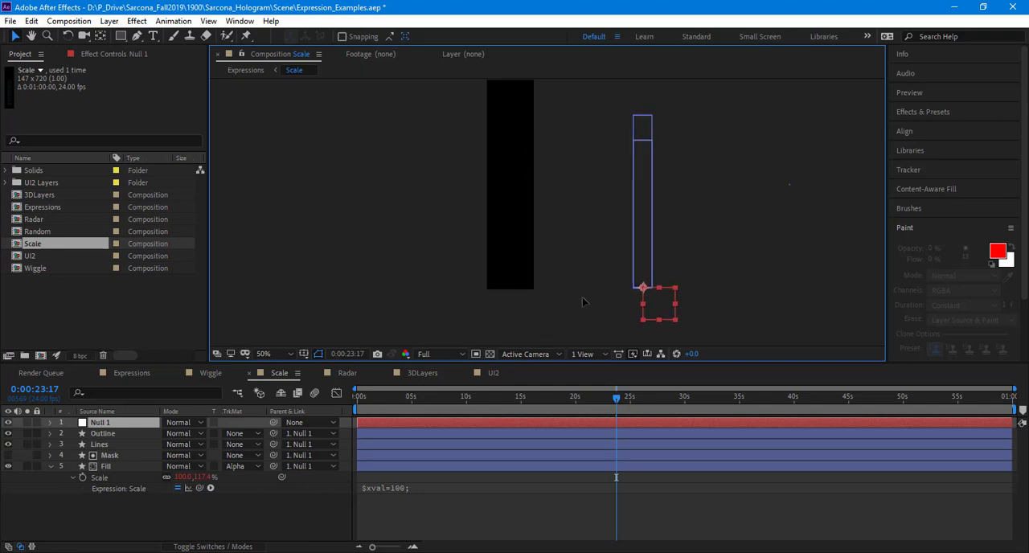
key(ctrl+z)
Step: Try scaling Null 1 in the Scale composition down to 14%, then undo the scaling and deselect the layer
key(s)
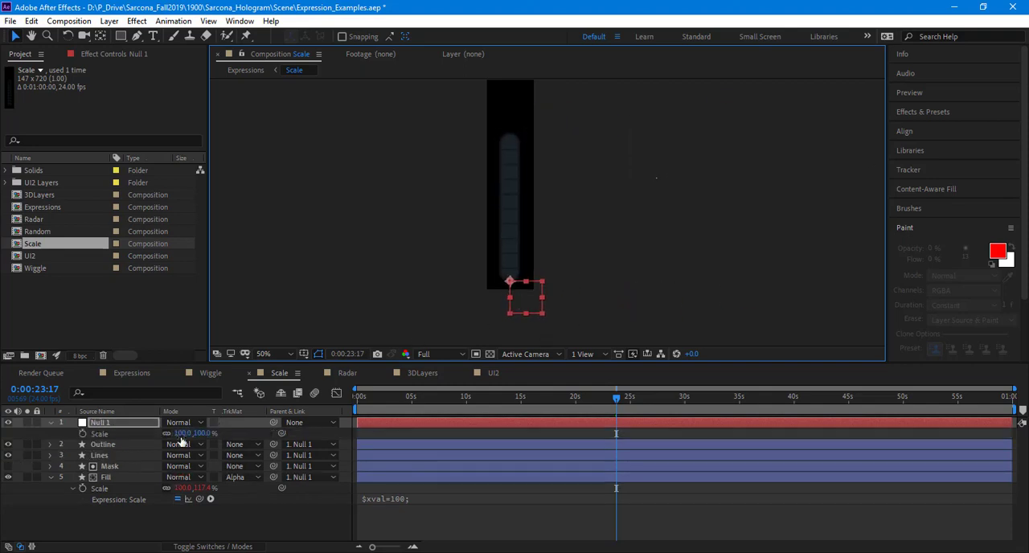
drag(191, 434, 130, 423)
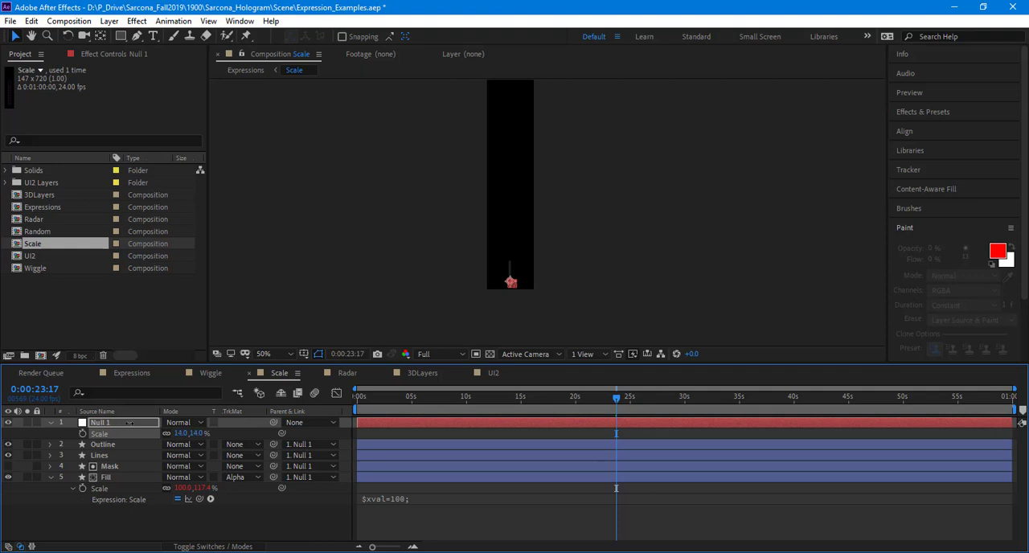
key(ctrl+z)
click(376, 256)
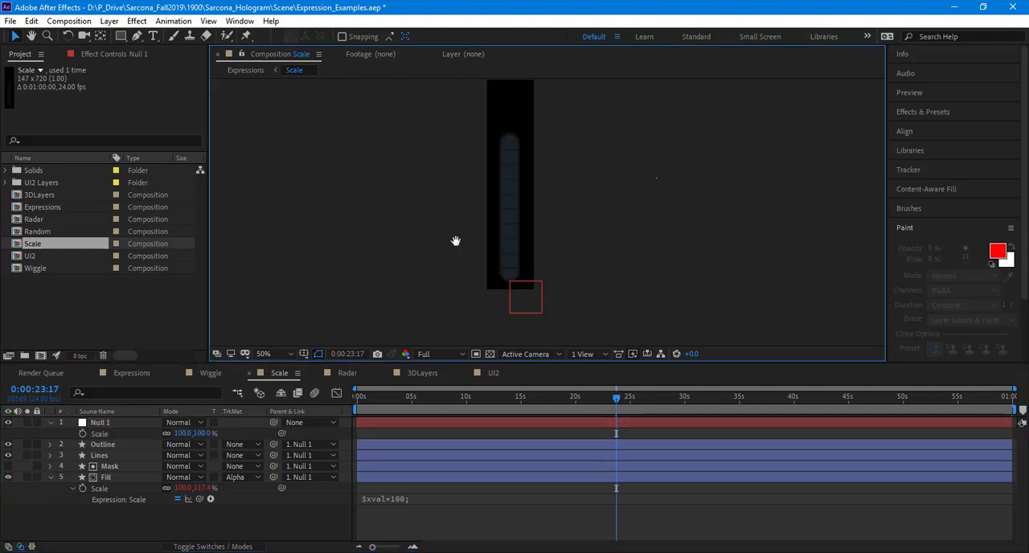
Step: Preview the Scale composition and inspect the shape of the fill's rounded top up close at 0:00:07:13
key(space)
scroll(445, 241, up, 1)
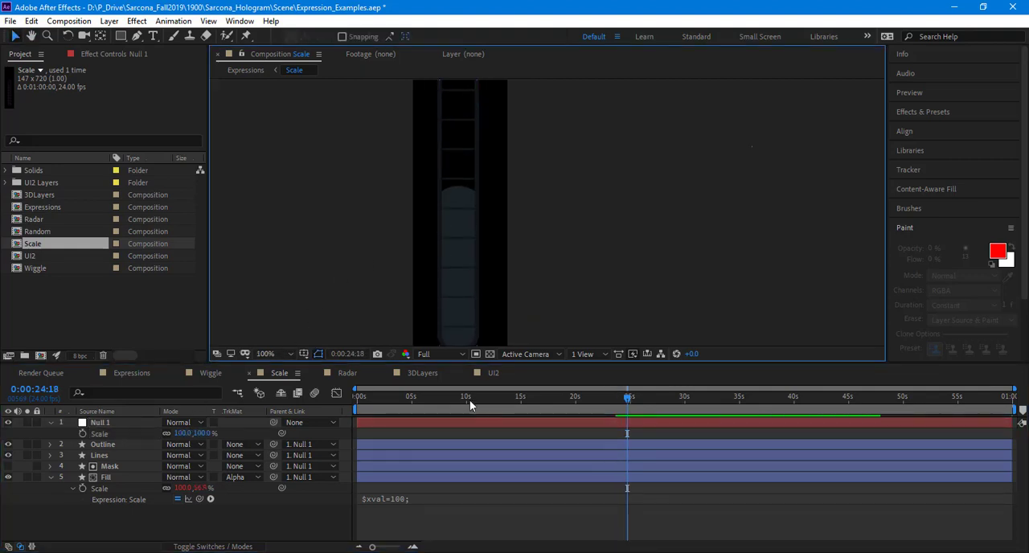
drag(470, 399, 439, 405)
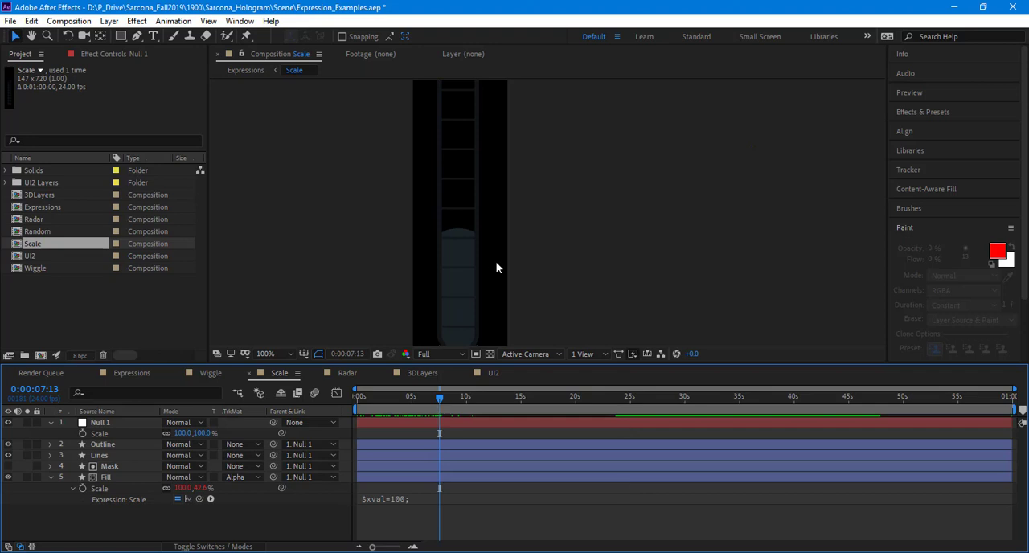
scroll(422, 269, up, 1)
drag(420, 270, 564, 227)
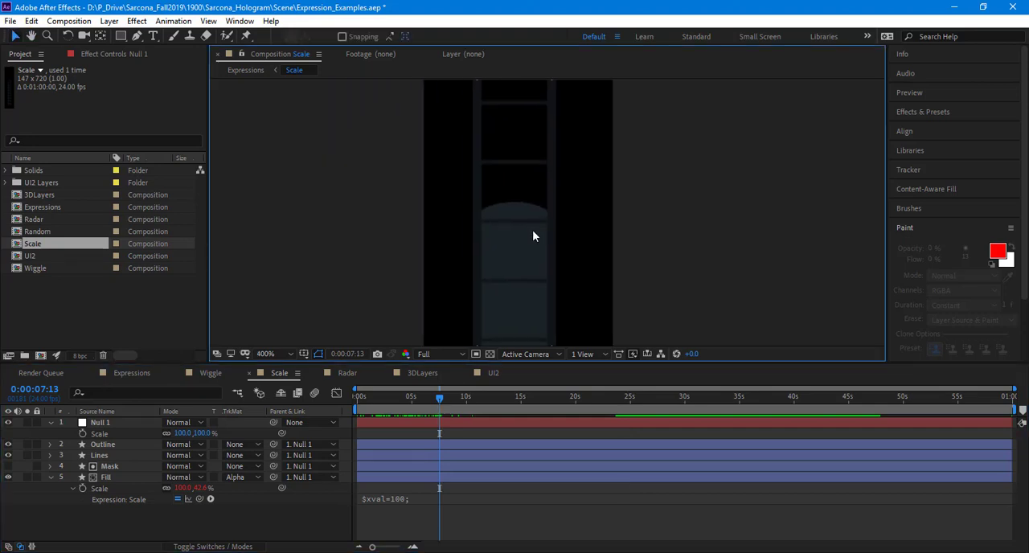
scroll(547, 213, up, 1)
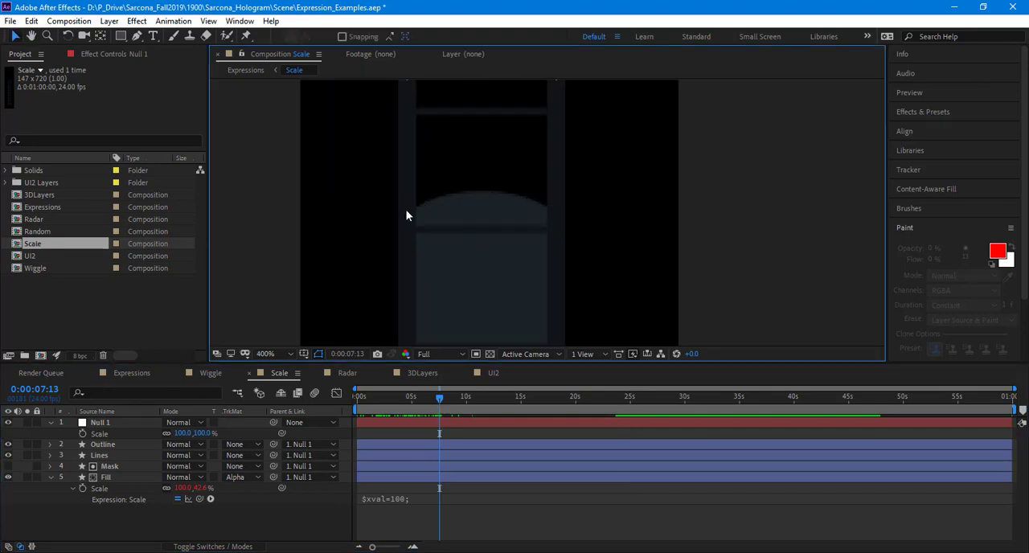
scroll(567, 229, down, 6)
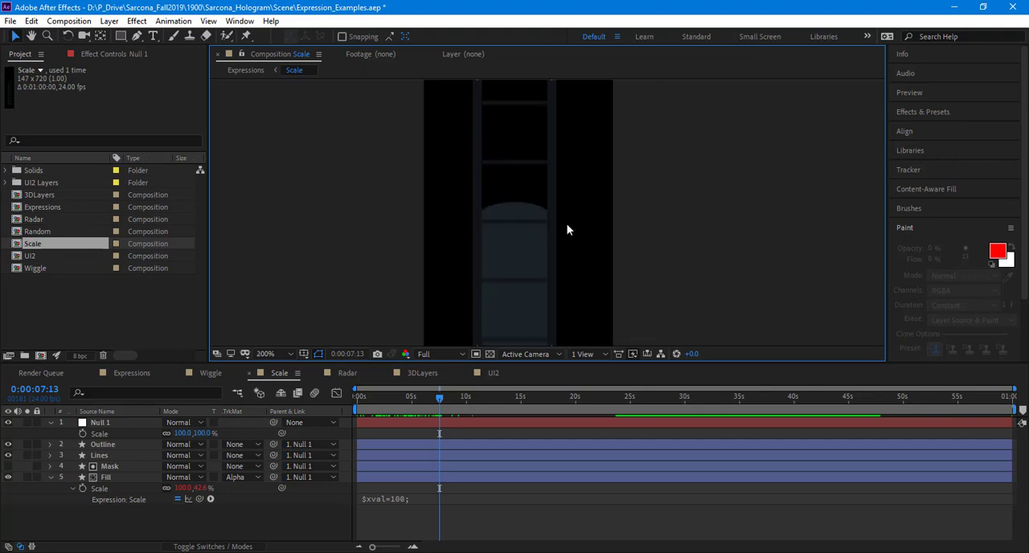
Step: Go to 0:00:05:21 and step frame by frame to 0:00:05:23, examining how scaling distorts the fill's rounded top
drag(441, 399, 421, 391)
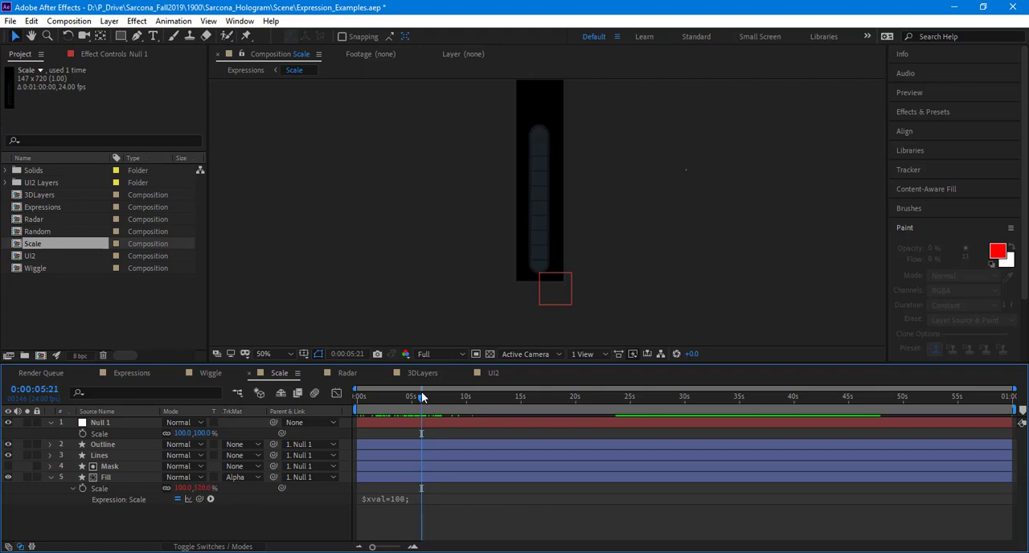
key(Page_Down)
key(Page_Down)
key(Page_Down)
key(Page_Up)
scroll(528, 322, up, 6)
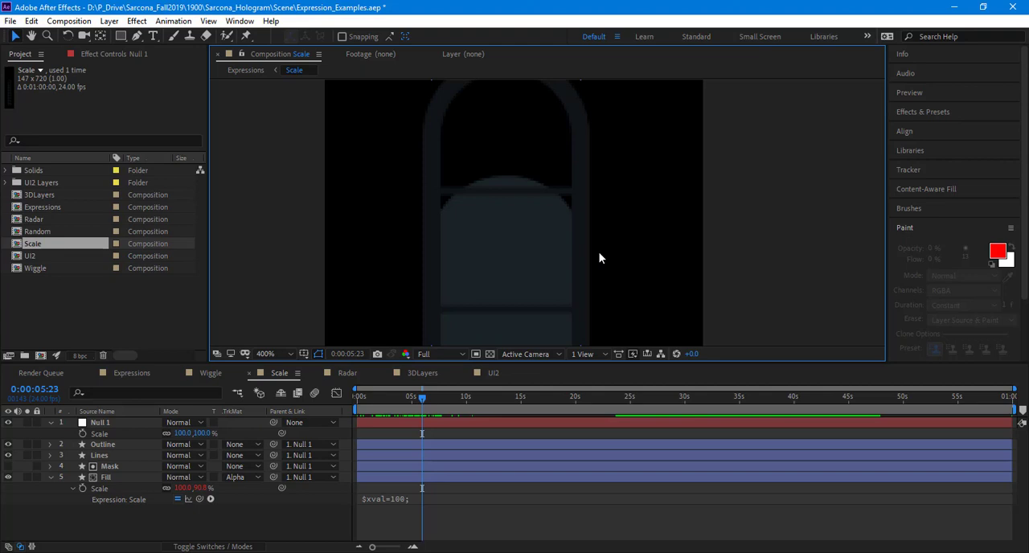
Step: Open the Wiggle precomposition from the Expressions composition and inspect the rounded top of its fill up close
click(114, 376)
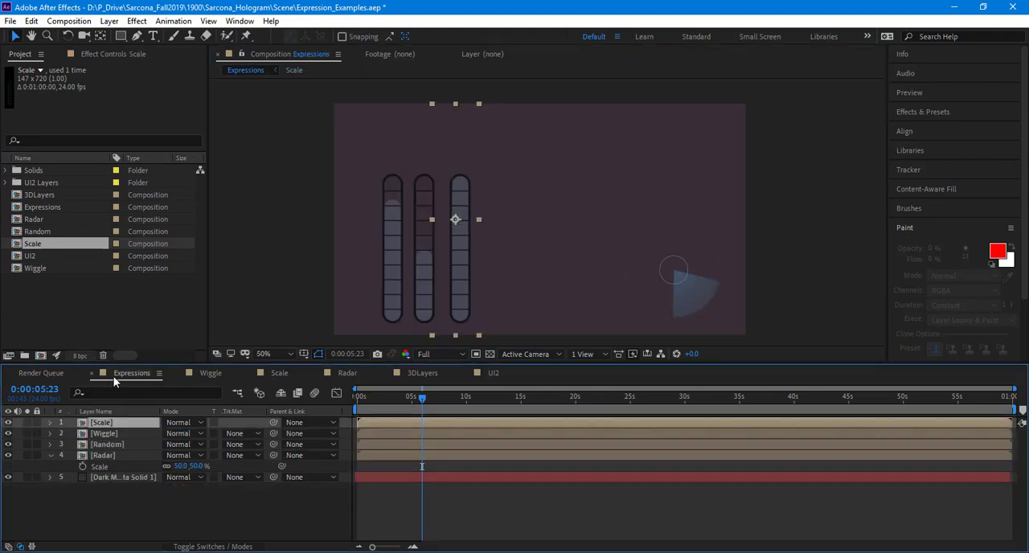
double_click(111, 436)
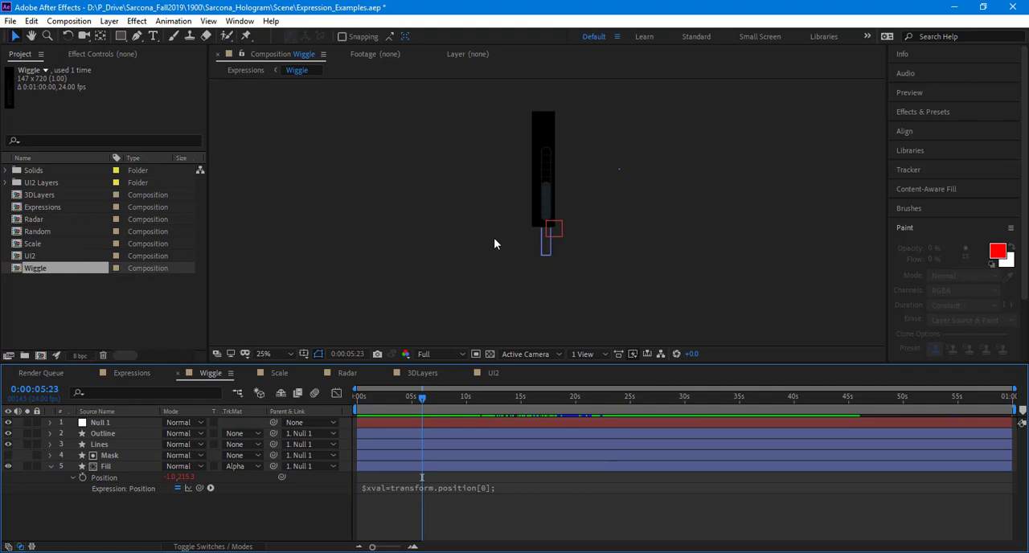
scroll(493, 237, up, 3)
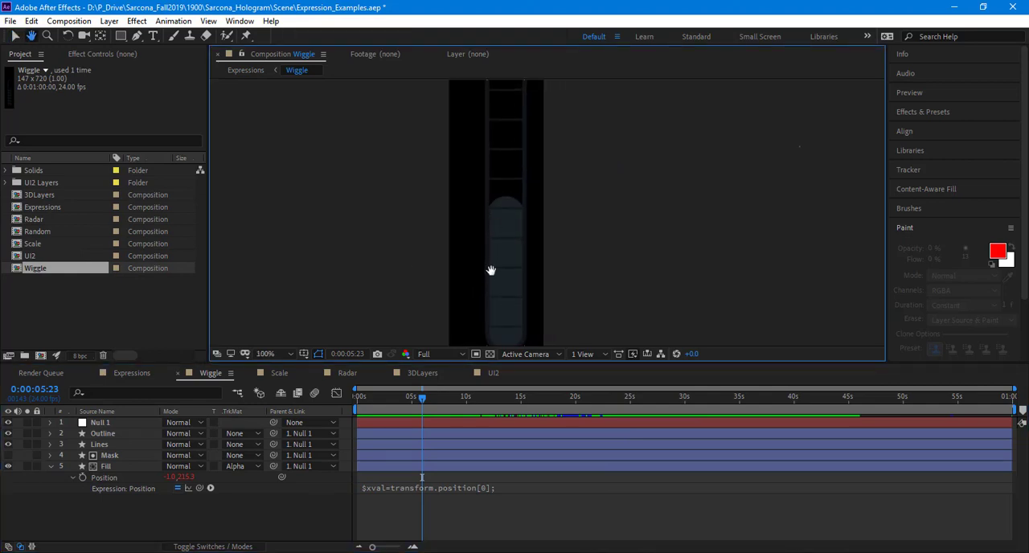
scroll(509, 273, up, 2)
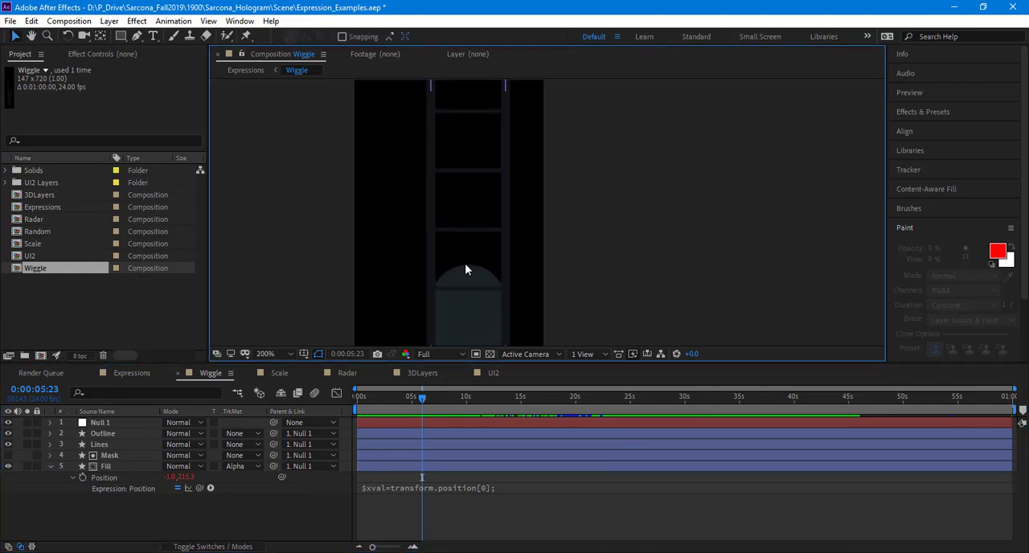
Step: Scrub the Wiggle composition to 0:00:29:02 to examine the fill's position movement, and view the whole bar
drag(423, 399, 677, 388)
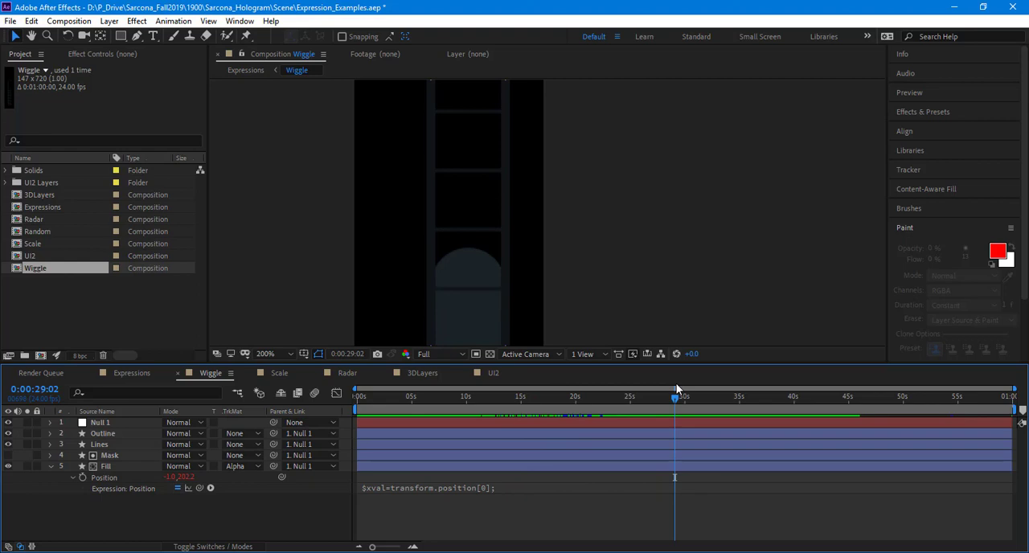
scroll(528, 246, down, 4)
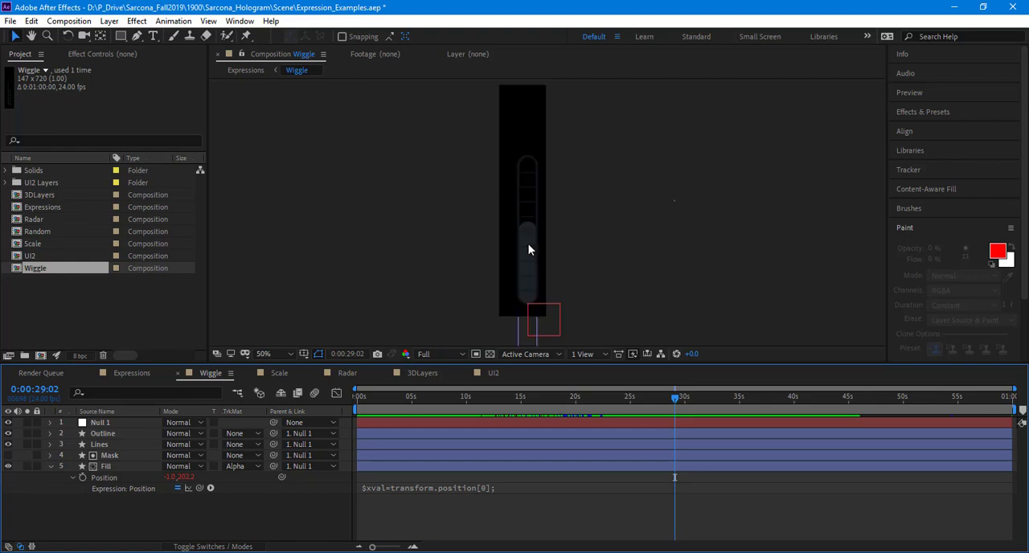
drag(484, 238, 485, 237)
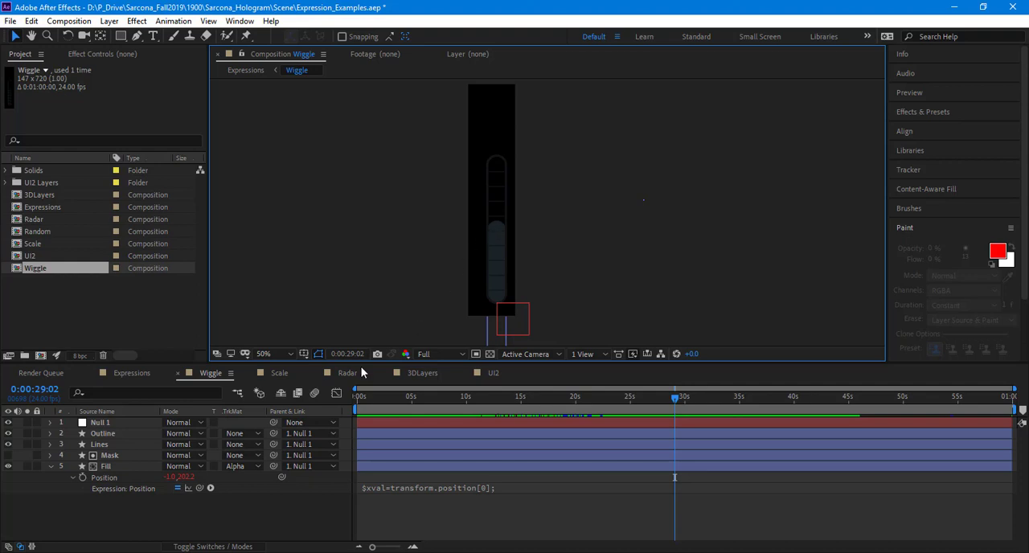
Step: Expand the expression field of the Fill layer's Position to read all lines of its wiggle expression
click(123, 464)
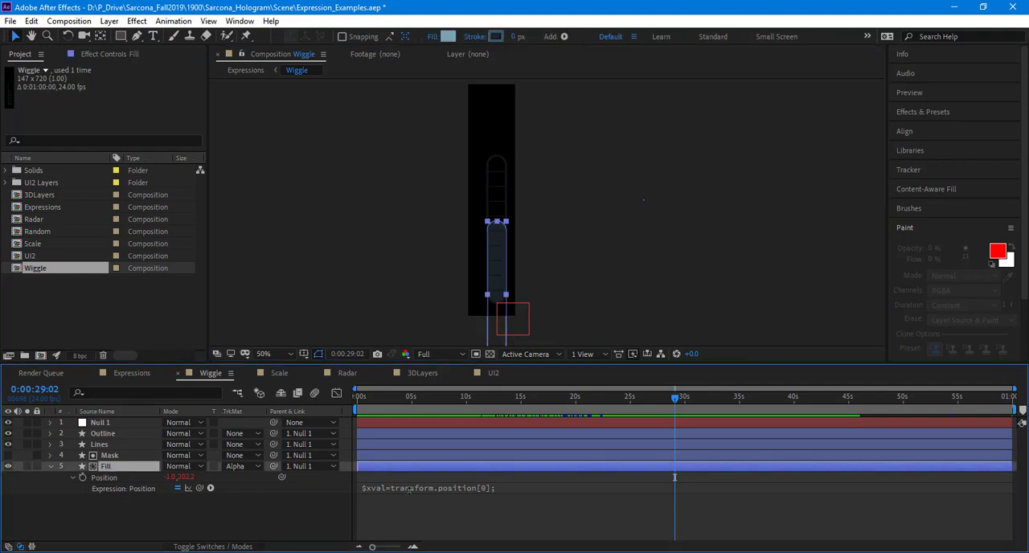
text($yval=wiggle(.2,100)+200; [$xval,$yval[0]])
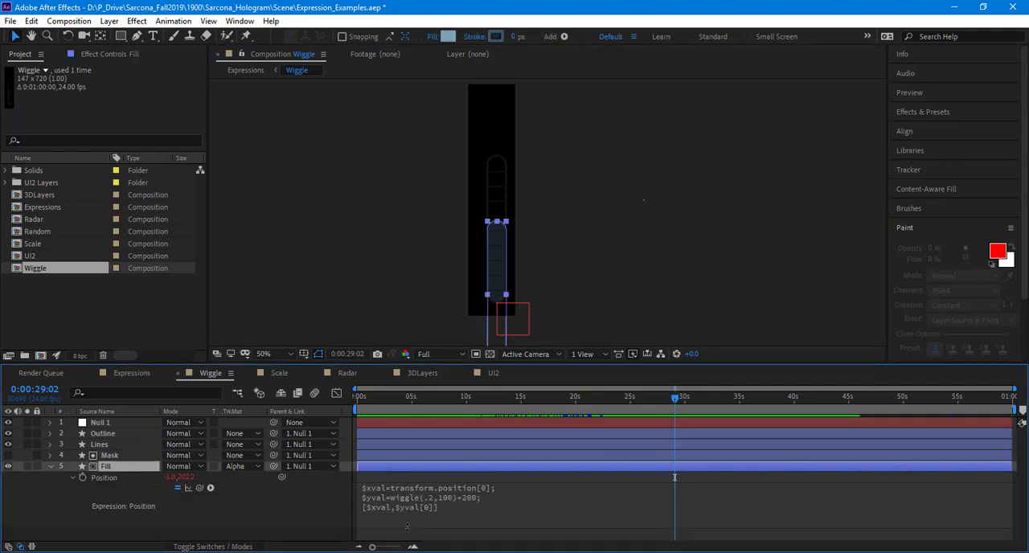
click(258, 505)
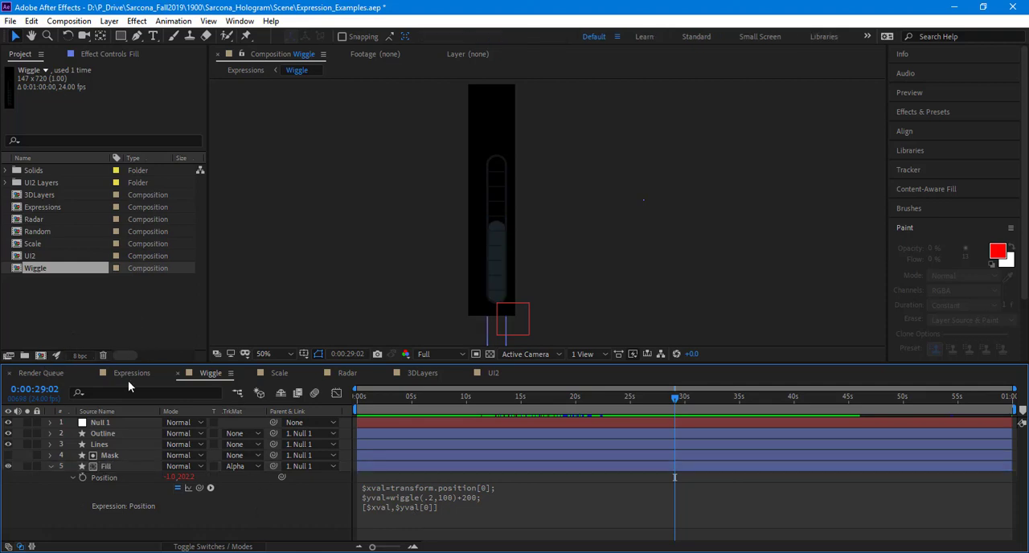
Step: In the Expressions composition, hide all the layers and turn their visibility back on
click(143, 374)
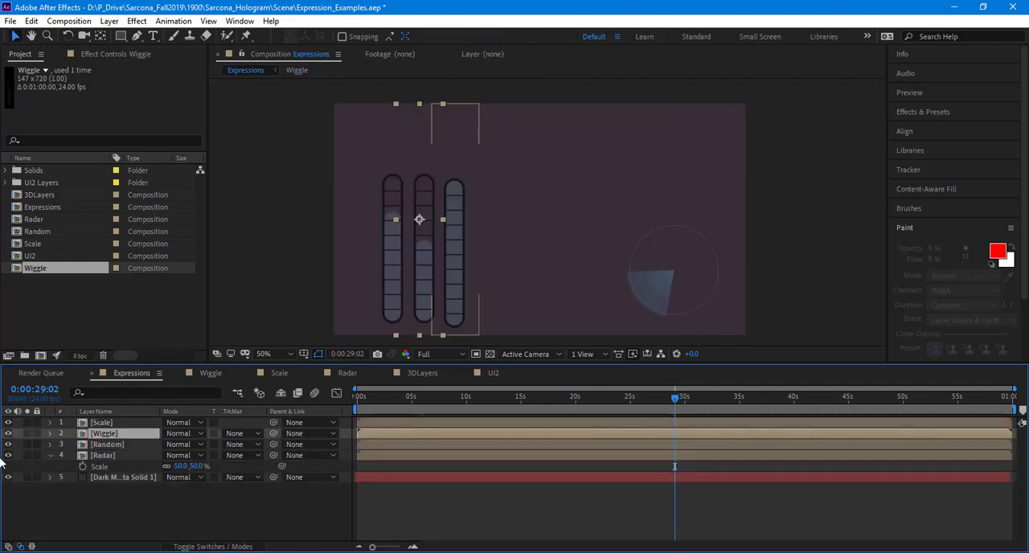
drag(6, 461, 7, 478)
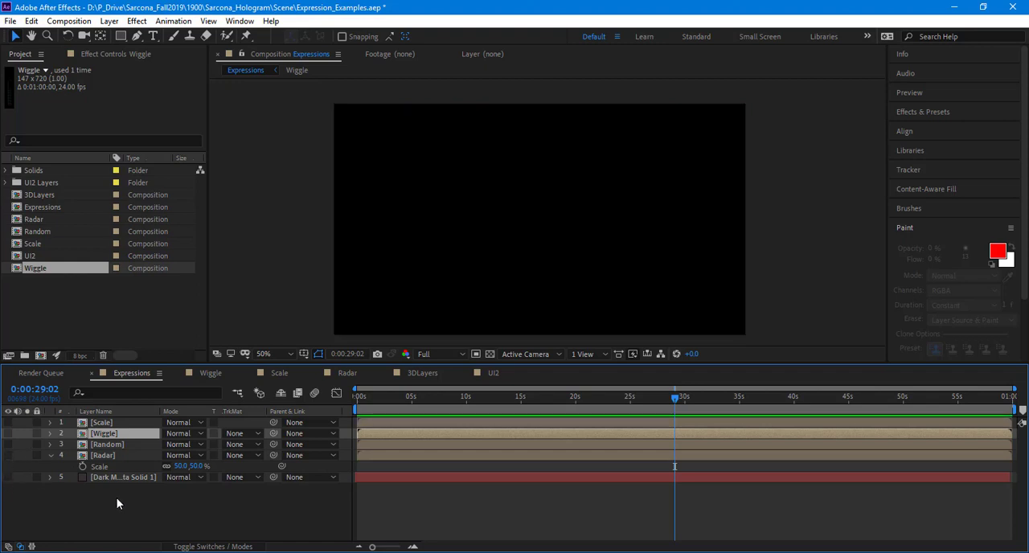
click(121, 497)
drag(7, 422, 7, 476)
Step: Open the Radar composition, reveal Shape Layer 2's Rotation expression, and preview the sweep from 0:00:00:00
click(349, 375)
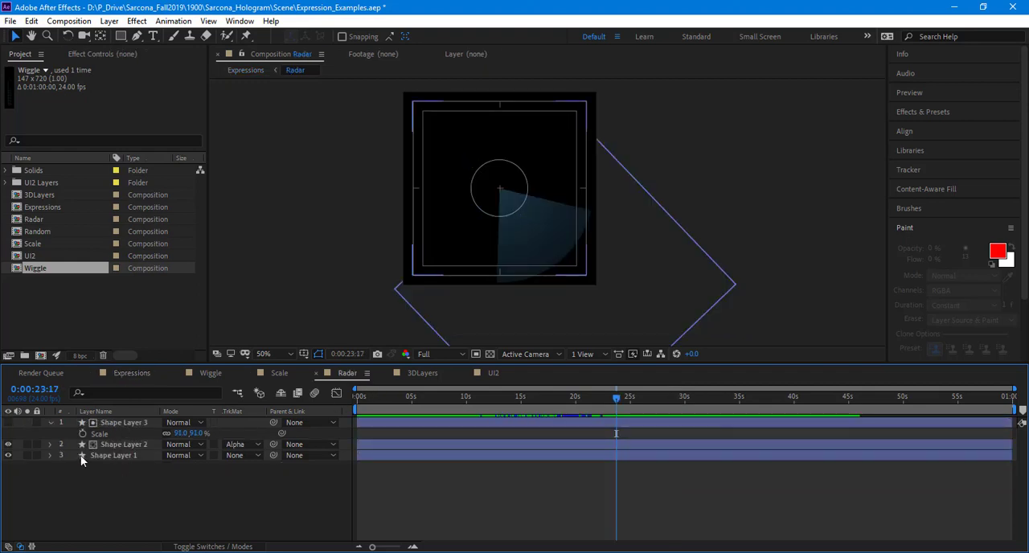
drag(410, 402, 148, 445)
click(148, 445)
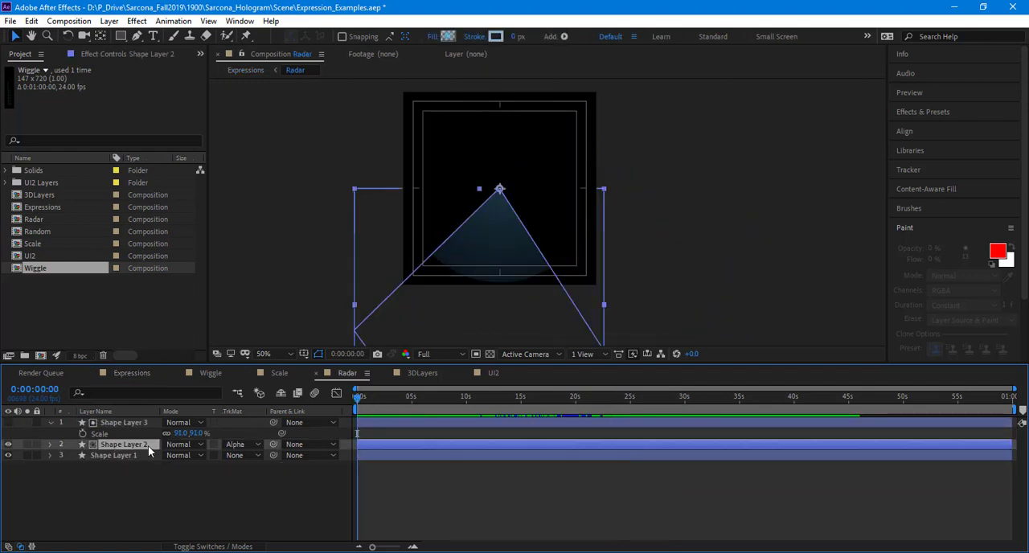
key(r)
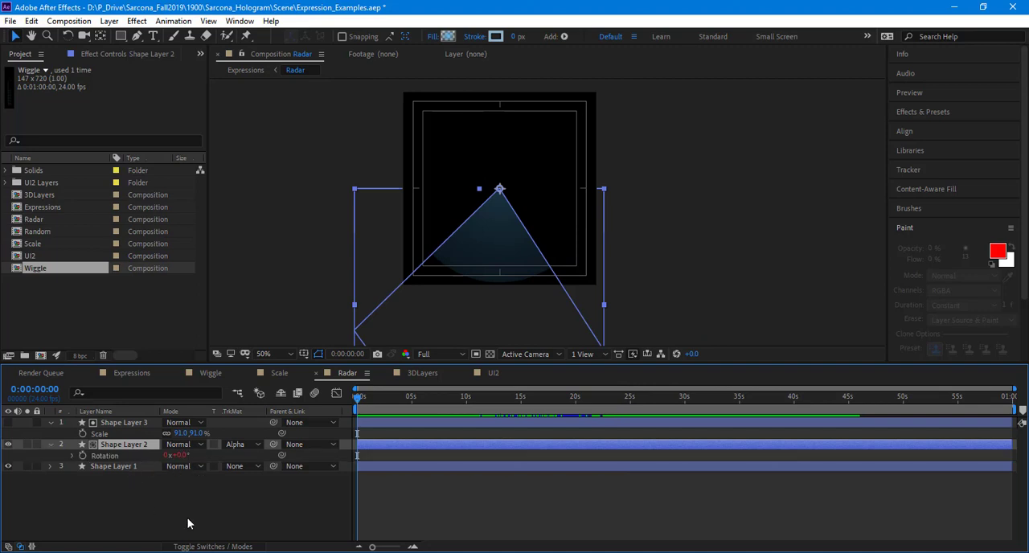
click(71, 456)
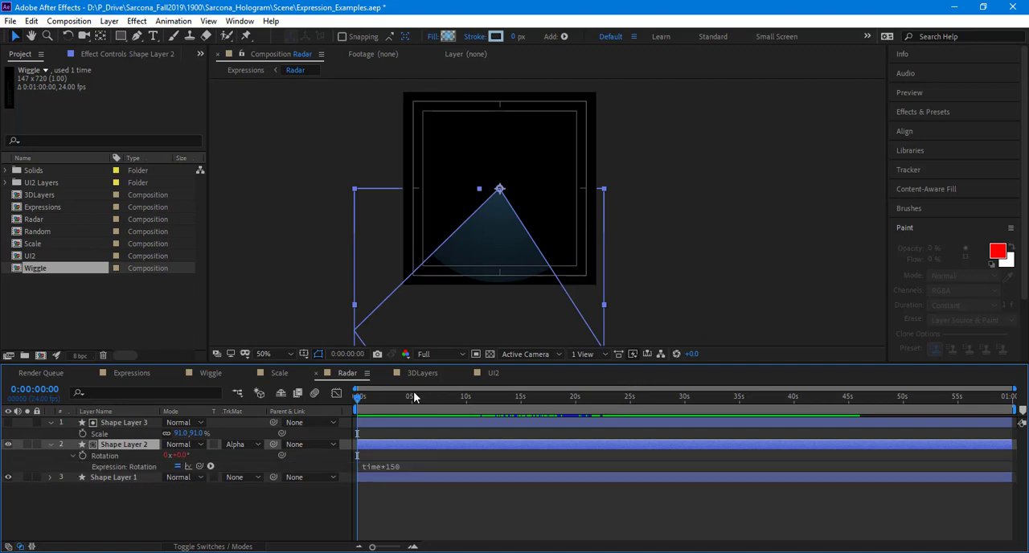
key(space)
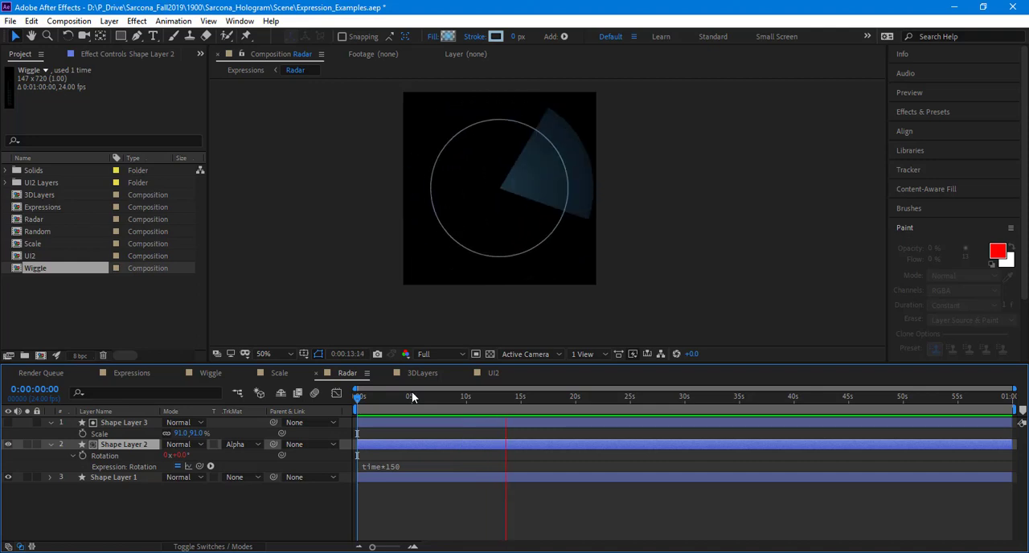
key(space)
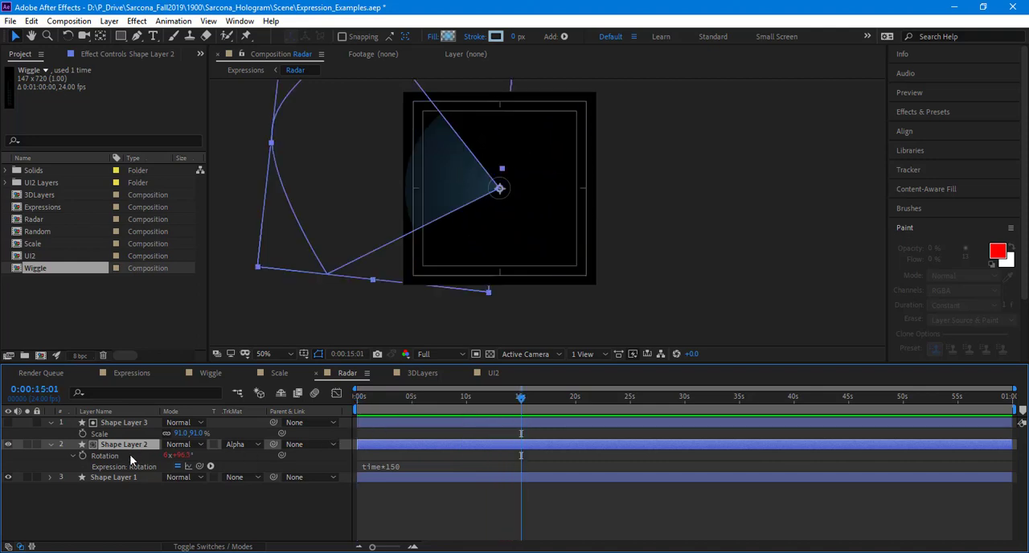
Step: Remove the Rotation expression from Shape Layer 2, check the sweep's motion, and return to 0:00:00:00
click(83, 457)
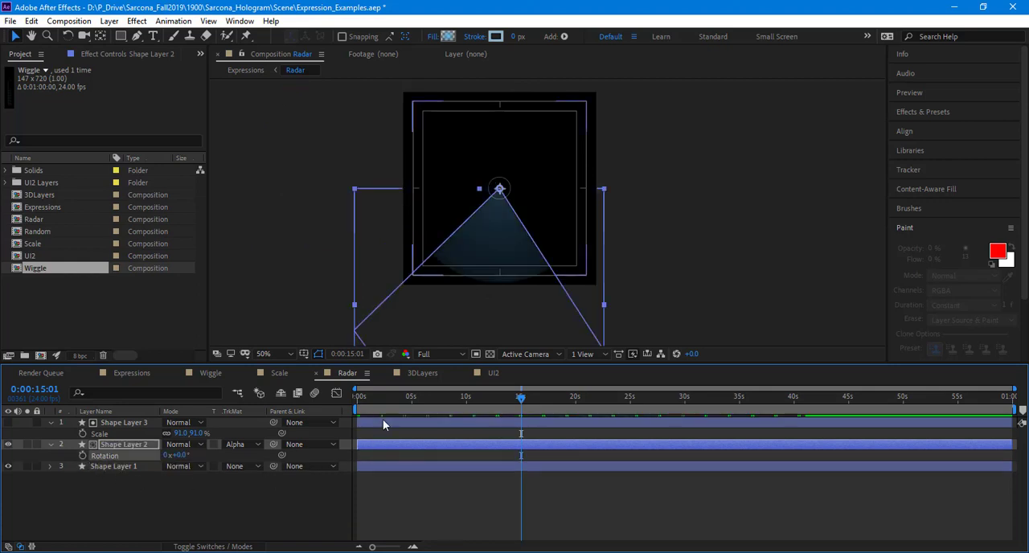
key(space)
drag(458, 398, 245, 421)
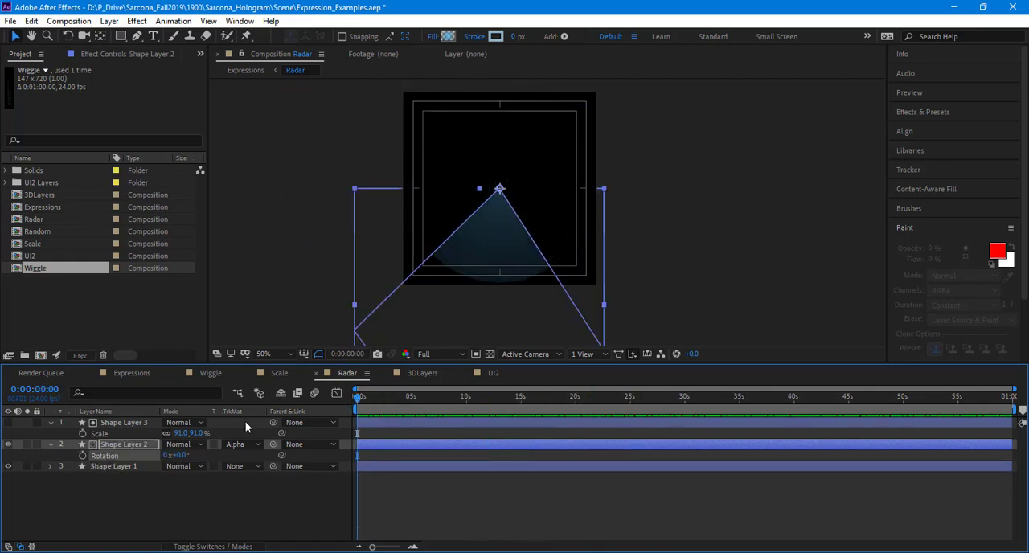
Step: Try the constant expression 500 on Shape Layer 2's Rotation, and clear it after checking the sweep
alt+click(82, 456)
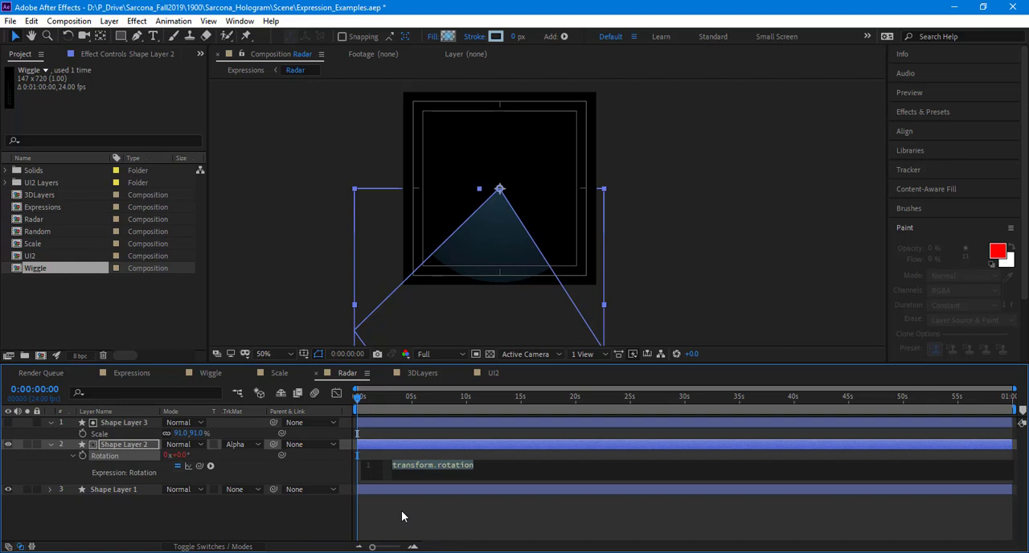
text(500)
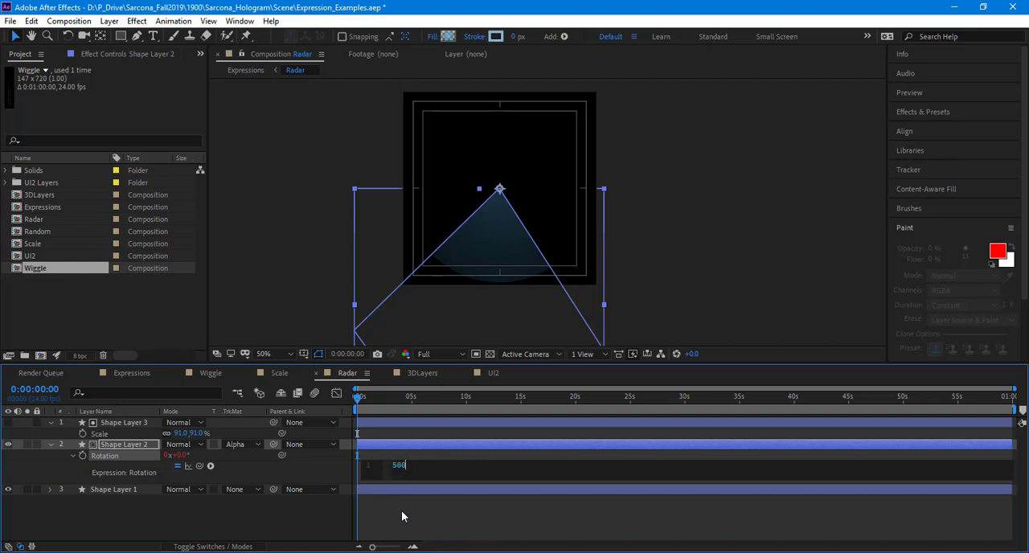
click(401, 510)
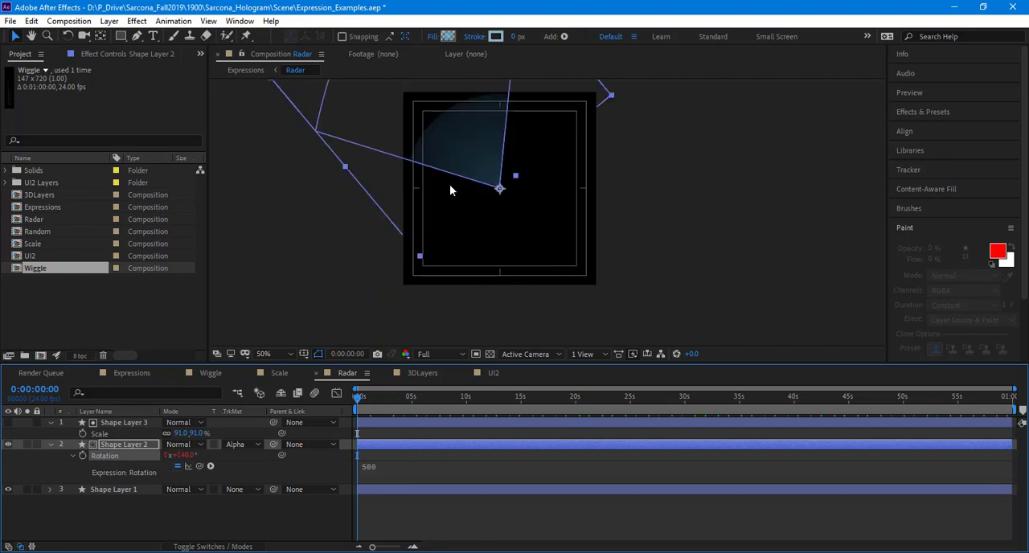
drag(383, 404, 306, 405)
click(401, 467)
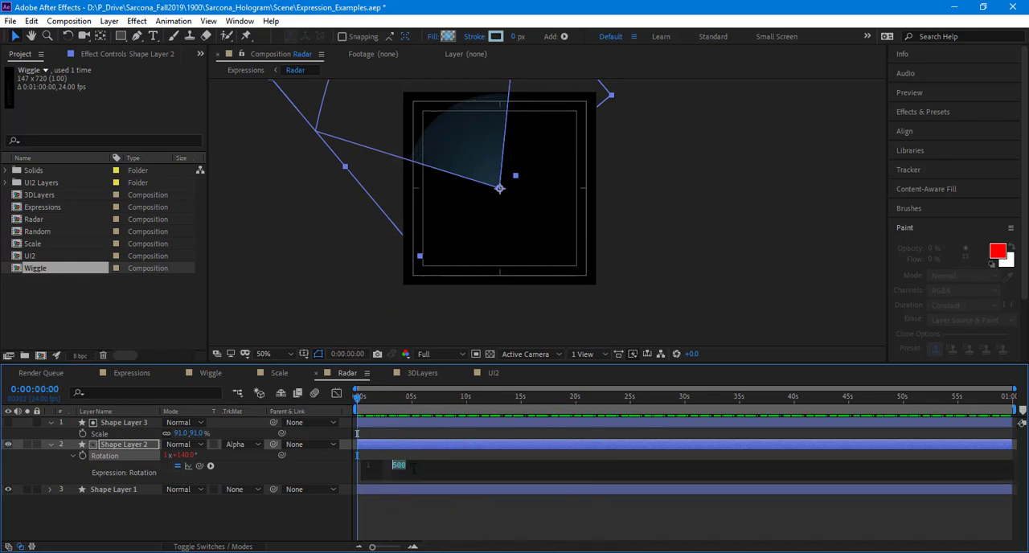
key(BackSpace)
Step: Search for WordPad and open it with a blank document
key(super)
text(wordpad)
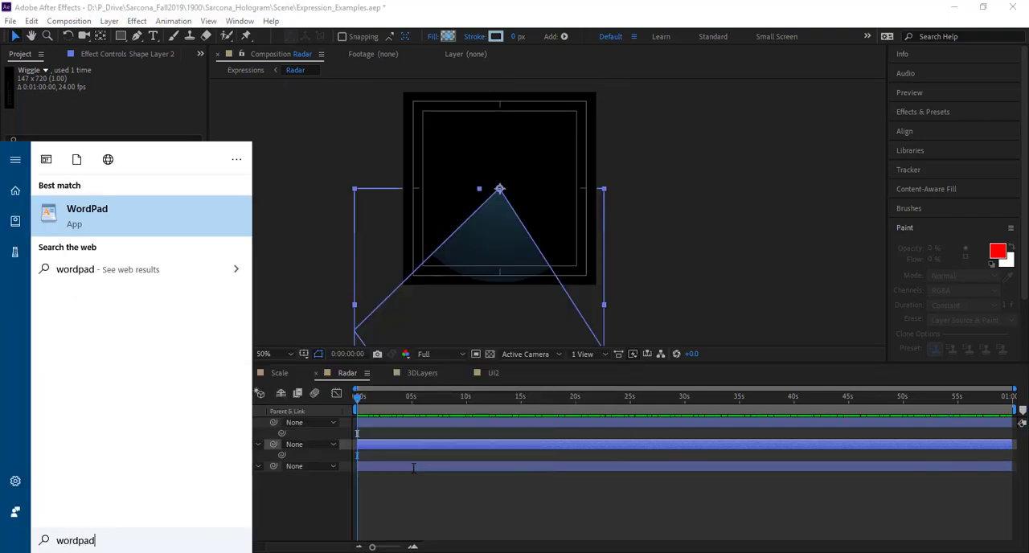
key(Return)
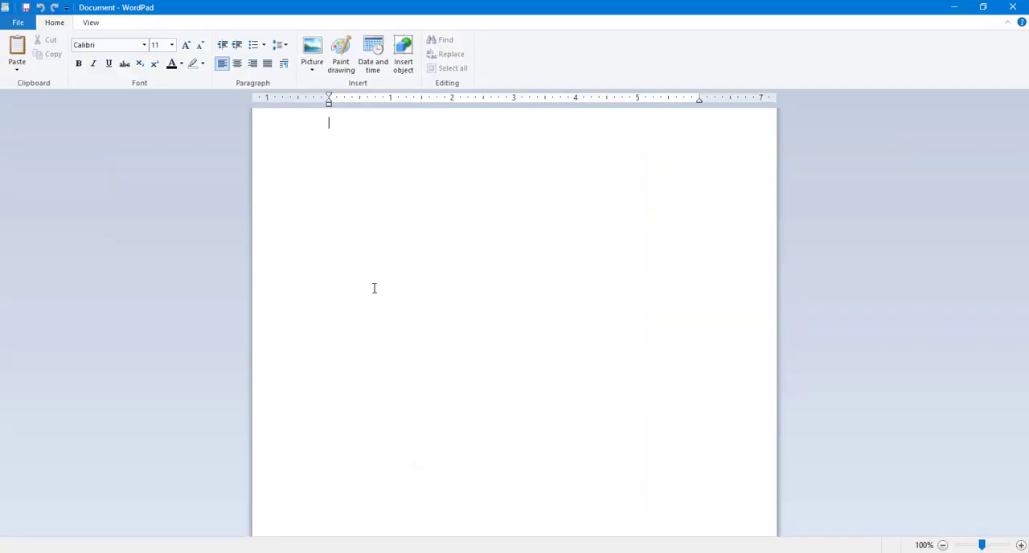
Step: Write the heading "Expressions -" with the word "time" below it in the blank document
scroll(328, 289, up, 10)
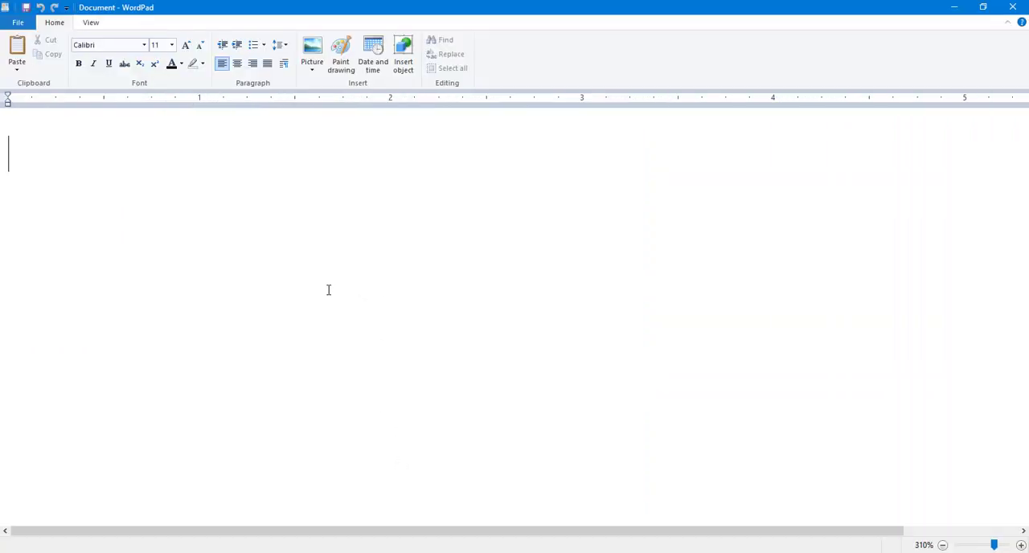
text(e)
key(BackSpace)
text(Expres)
text(sions -)
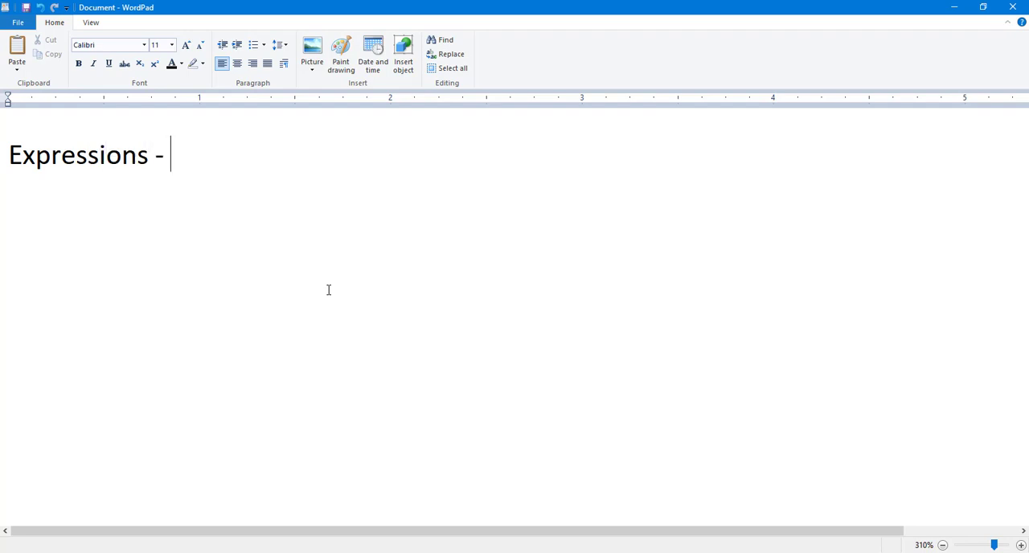
key(Return)
text(time)
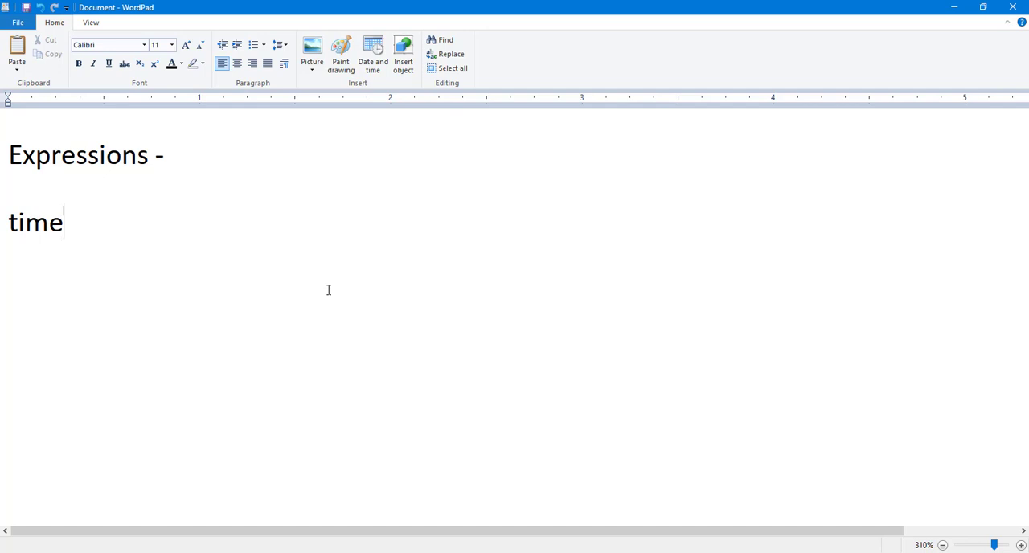
Step: Switch back to After Effects and add the expression time to Shape Layer 2's Rotation
key(alt+Tab)
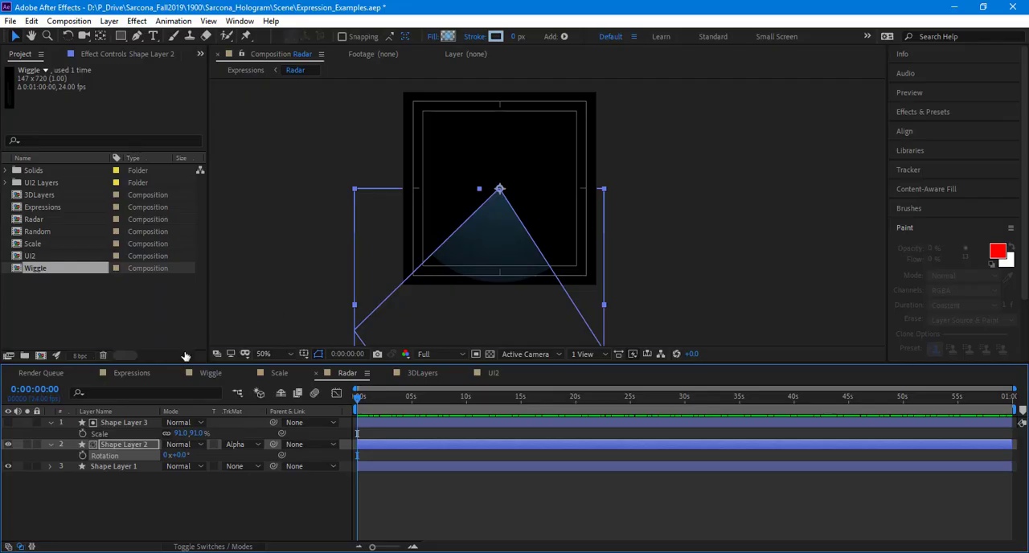
alt+click(82, 456)
text(time)
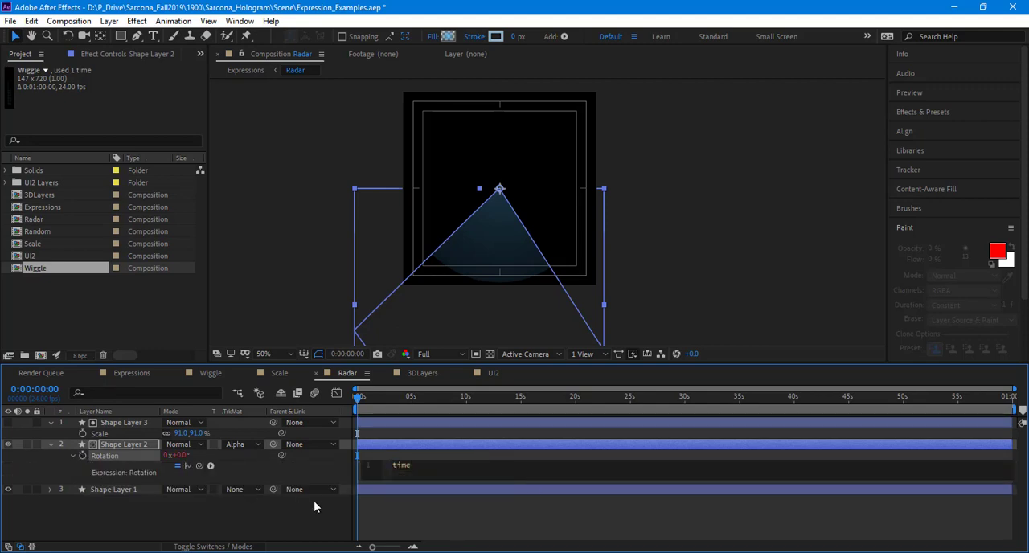
click(399, 514)
Step: Preview and scrub the Radar composition up to 0:00:10:00, comparing Shape Layer 2's rotation with the elapsed seconds
key(space)
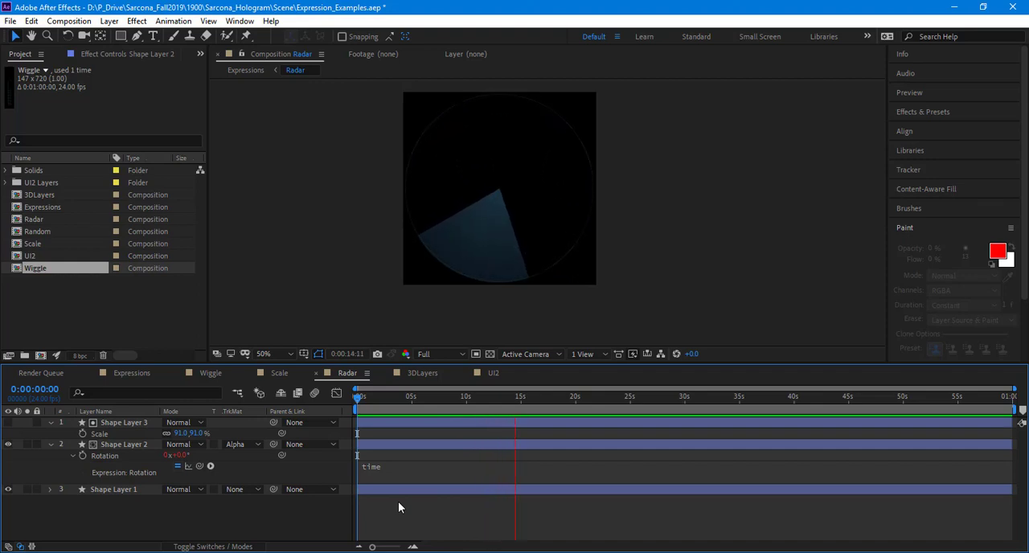
key(space)
click(371, 400)
drag(371, 400, 515, 400)
click(375, 405)
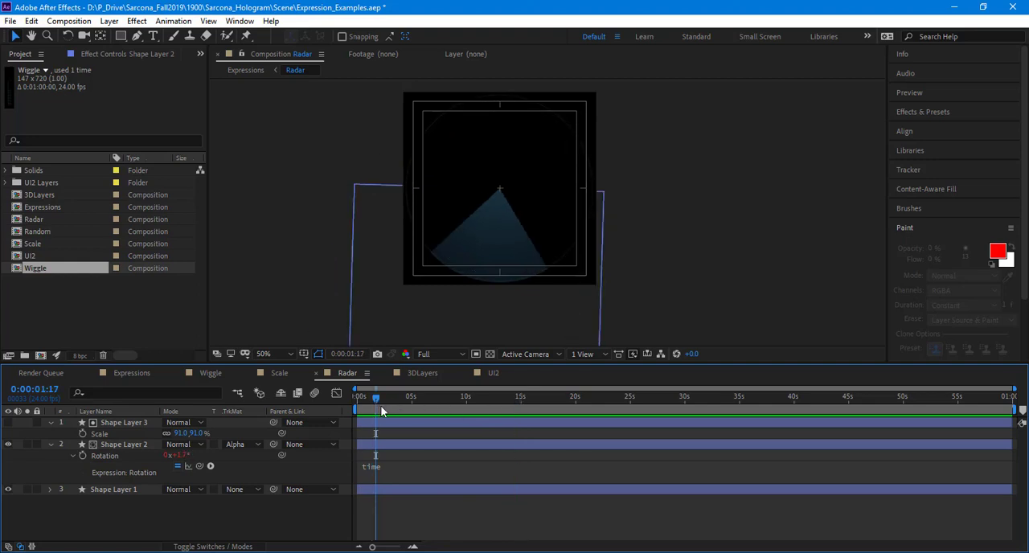
key(space)
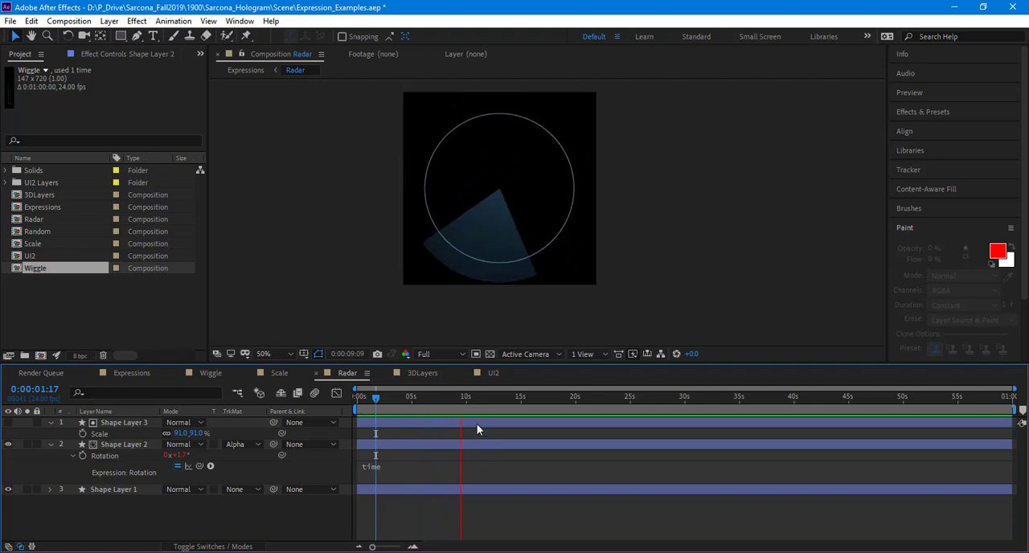
key(space)
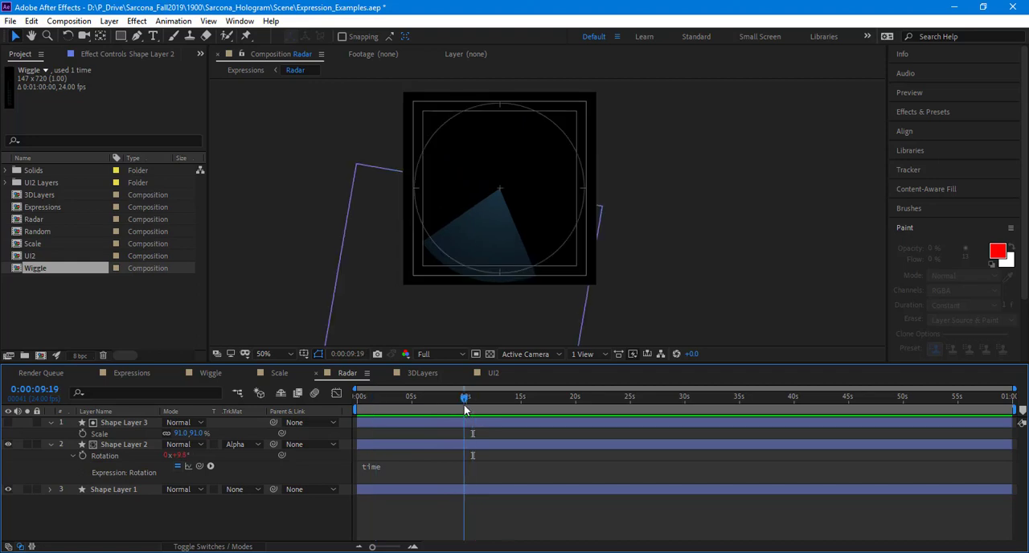
click(466, 406)
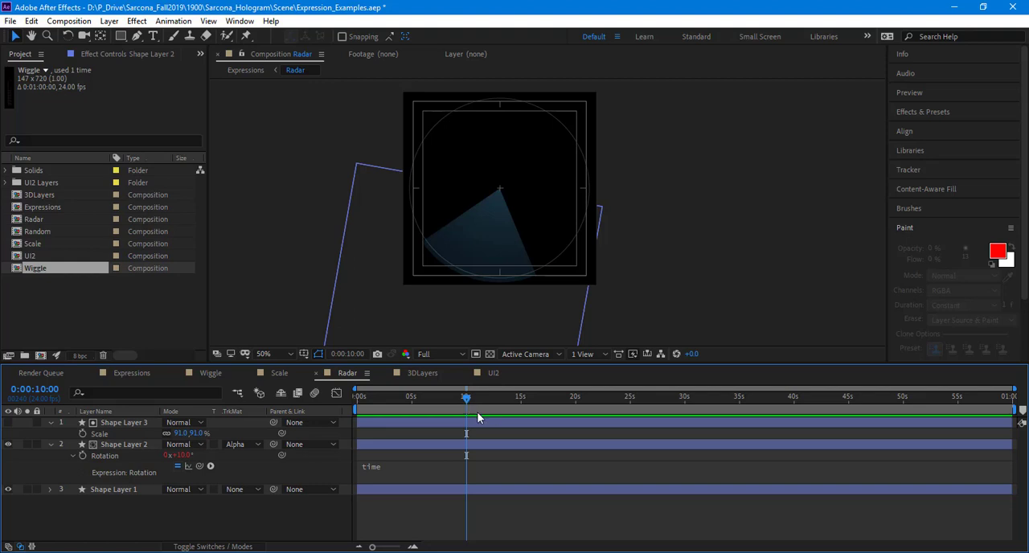
Step: Change Shape Layer 2's Rotation expression to time*360 and preview the faster sweep
click(409, 466)
click(412, 466)
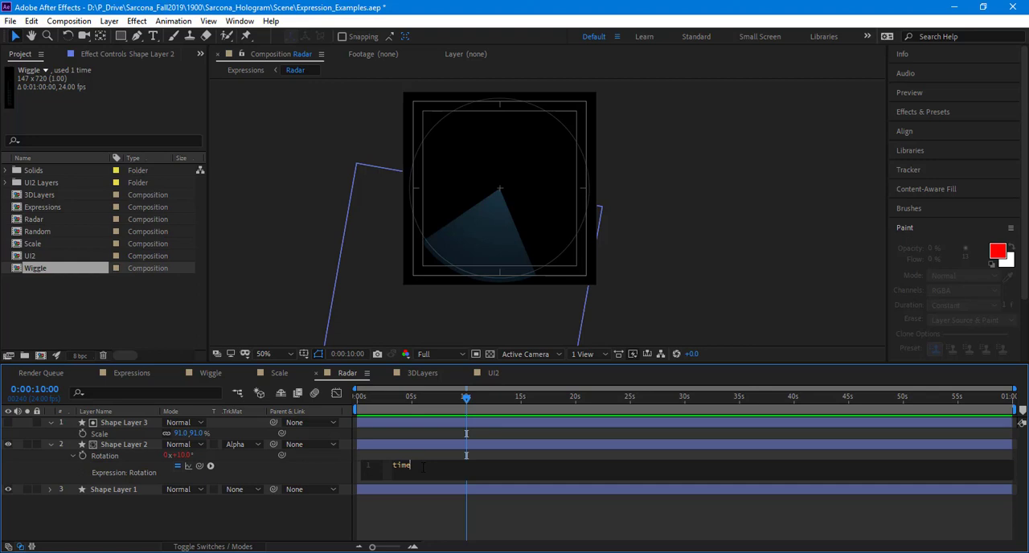
text(60)
click(434, 508)
key(space)
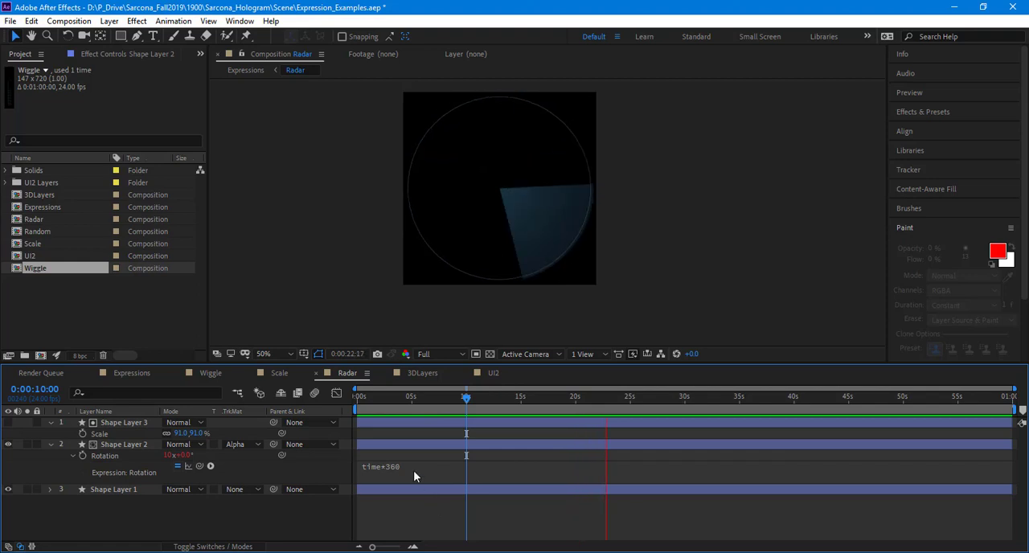
key(space)
Step: Change Shape Layer 2's Rotation expression to time*50 and preview the sweep
click(412, 468)
click(418, 469)
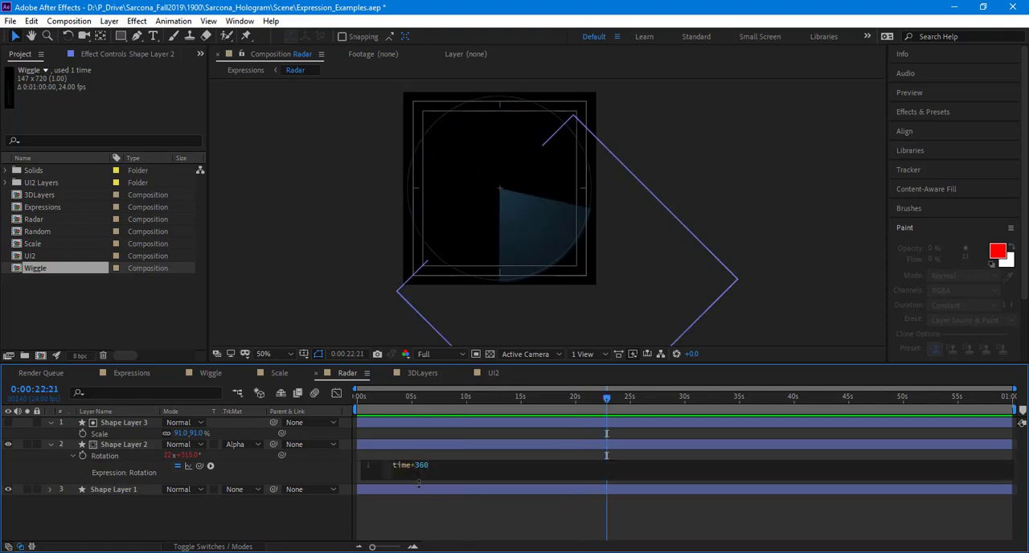
key(shift+Right)
key(shift+Right)
key(shift+Right)
key(shift+Right)
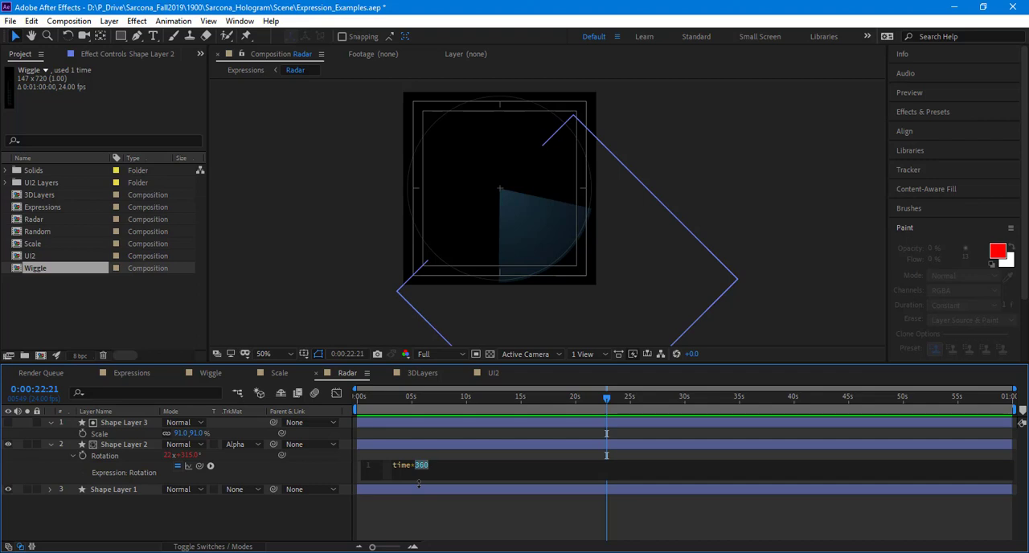
text(150)
key(BackSpace)
key(BackSpace)
key(BackSpace)
key(BackSpace)
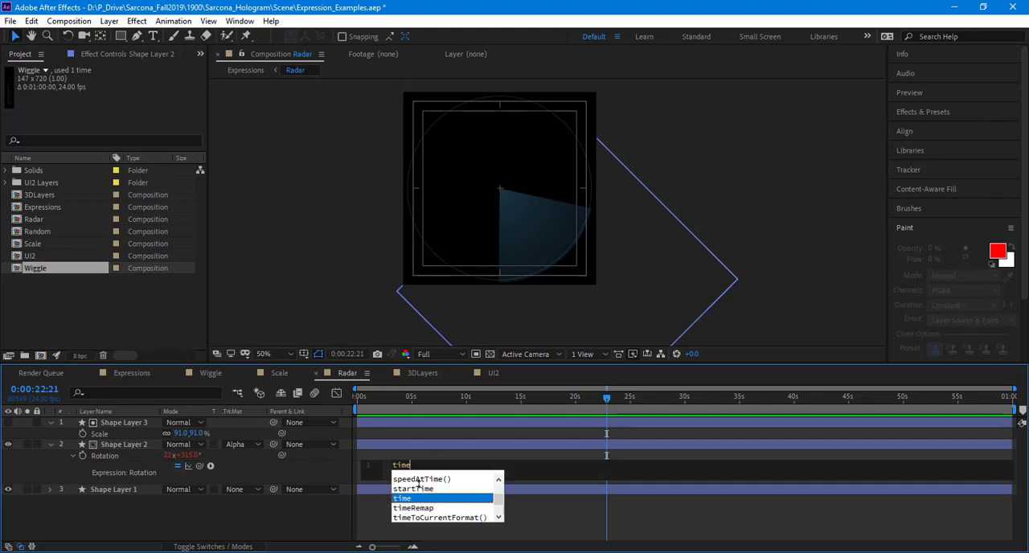
text(*50)
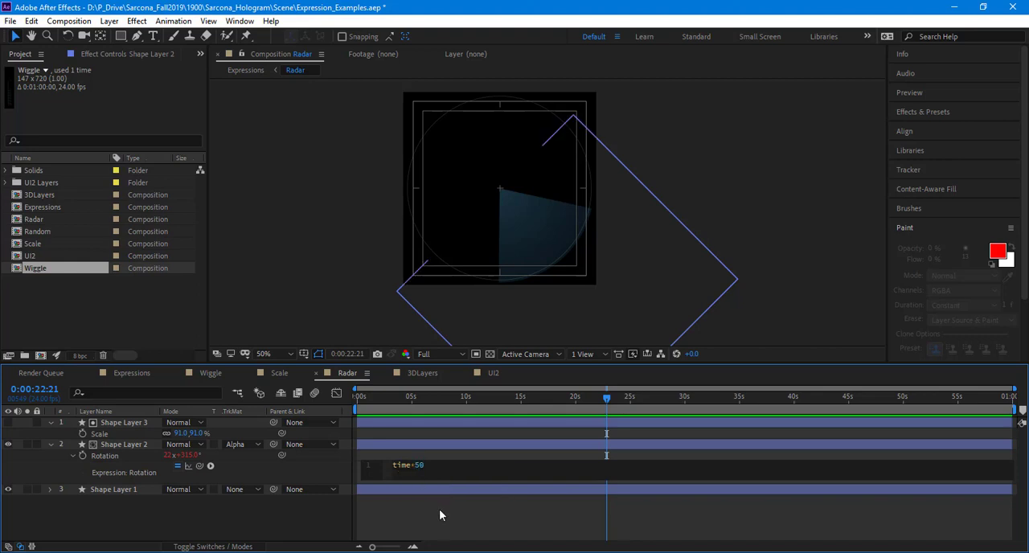
click(450, 525)
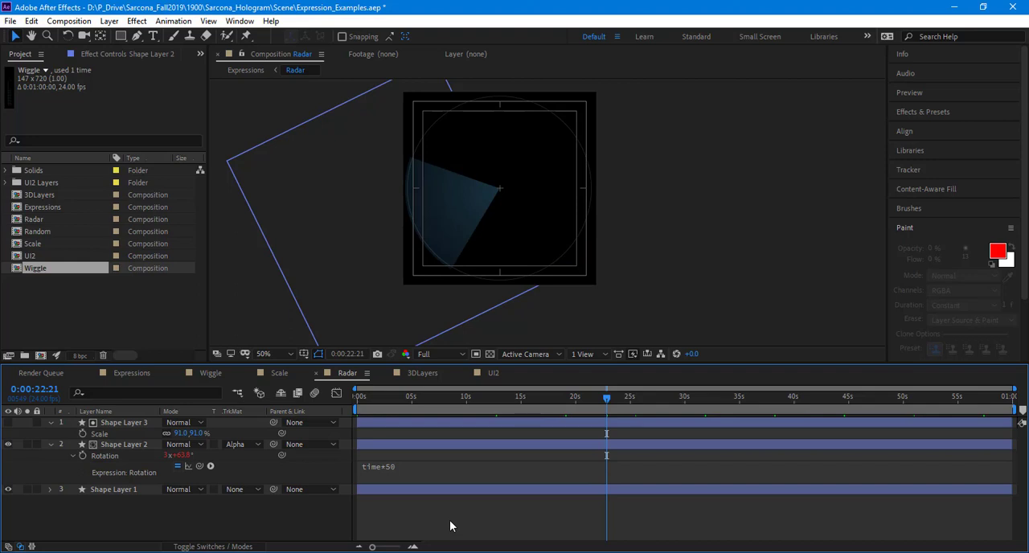
key(space)
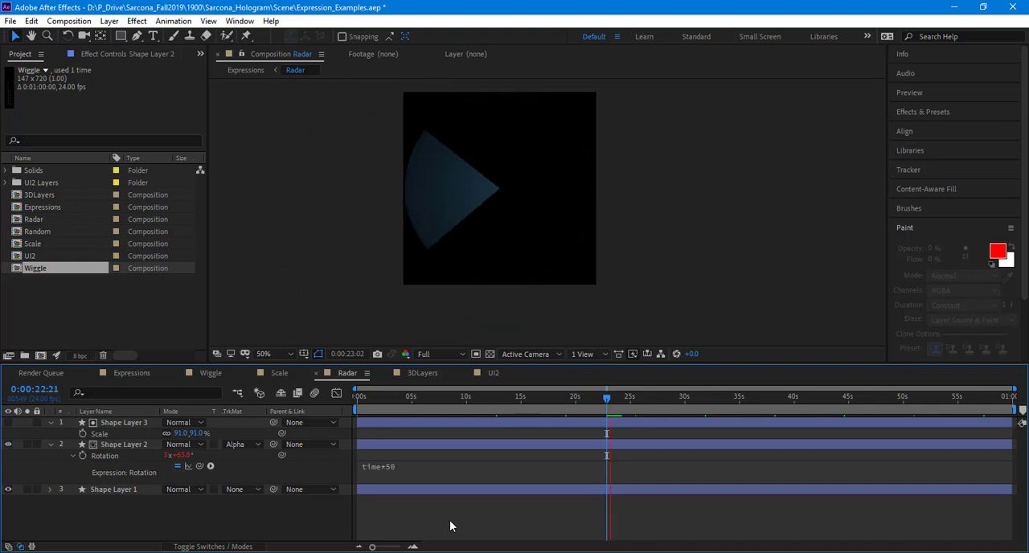
Step: Change Shape Layer 2's Rotation expression to time*150 and preview the radar motion
click(398, 473)
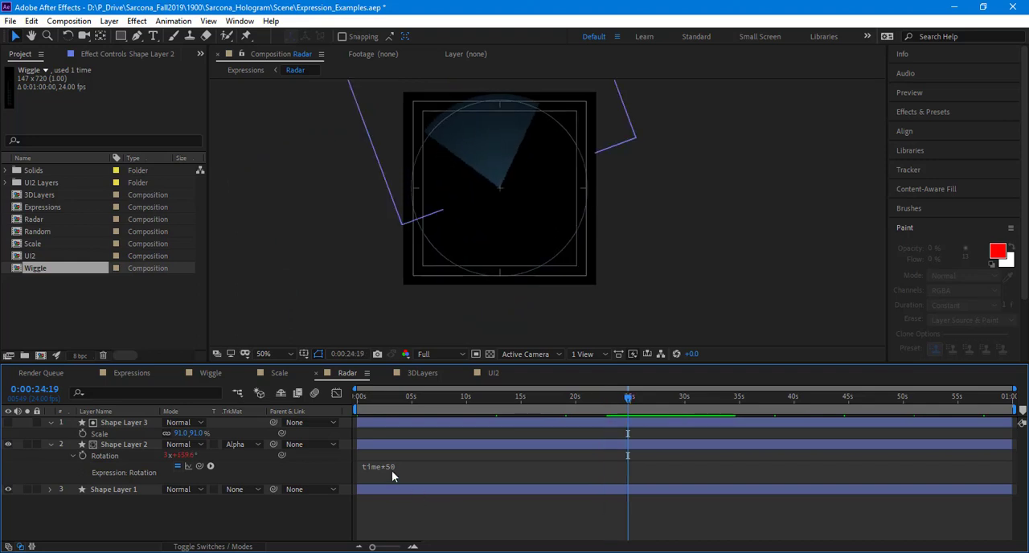
click(391, 470)
click(415, 474)
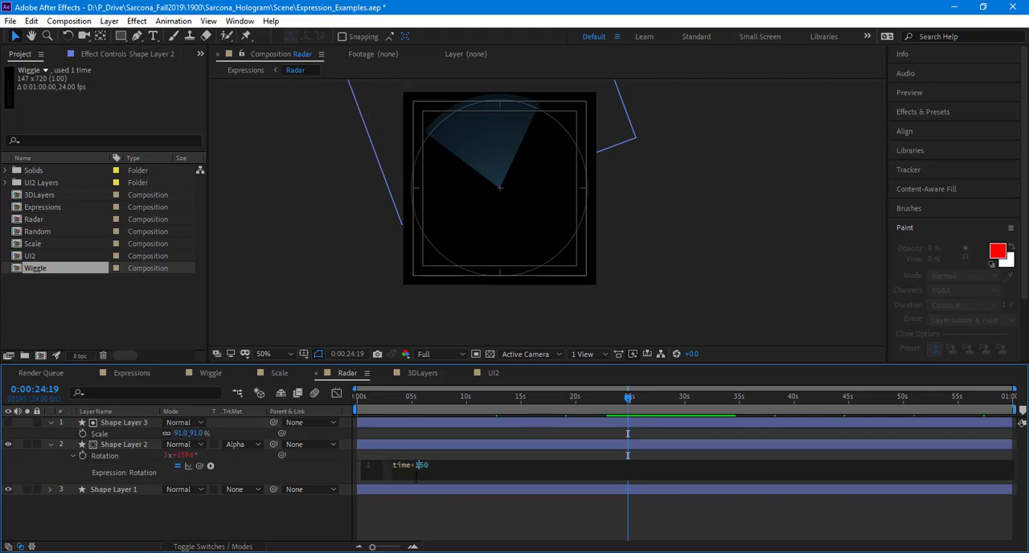
click(421, 512)
key(space)
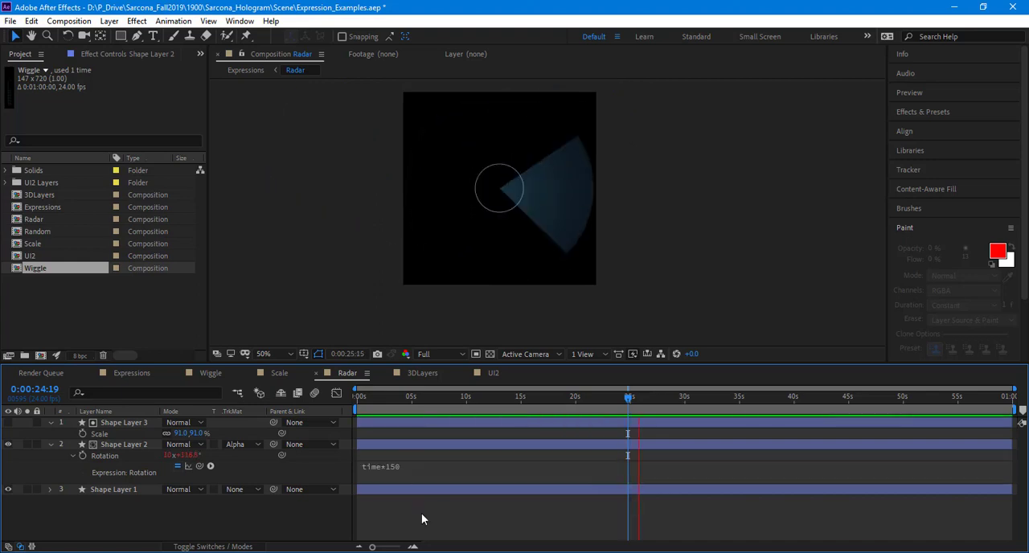
key(space)
Step: Set Shape Layer 2's Rotation expression to time*90 and preview the composition
click(406, 469)
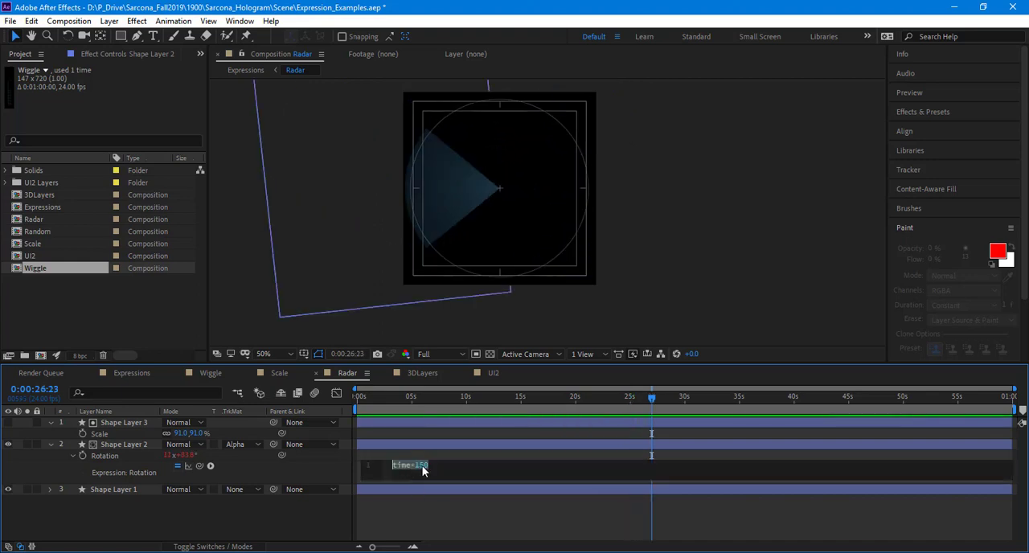
click(422, 469)
key(BackSpace)
key(BackSpace)
text(9)
click(447, 508)
key(space)
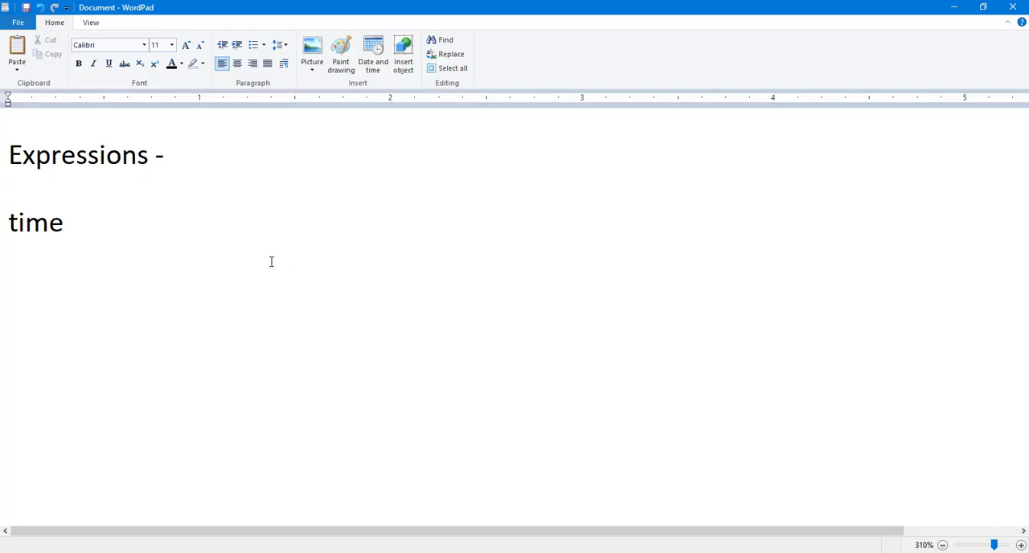
Step: Switch to WordPad and extend the time line to read "time*90 (when the time is 10 seconds, rotation will be 900)"
text(*90 ()
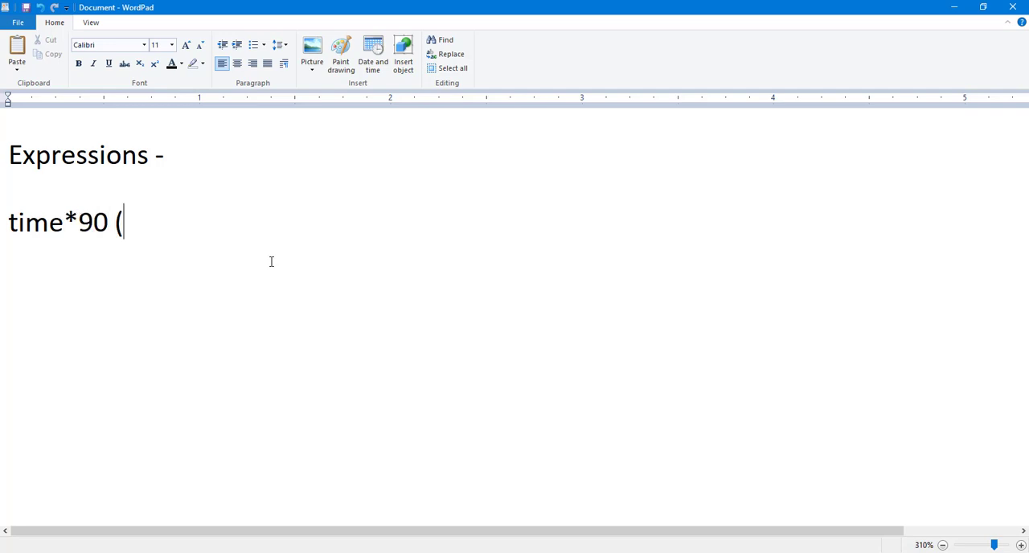
text(when it)
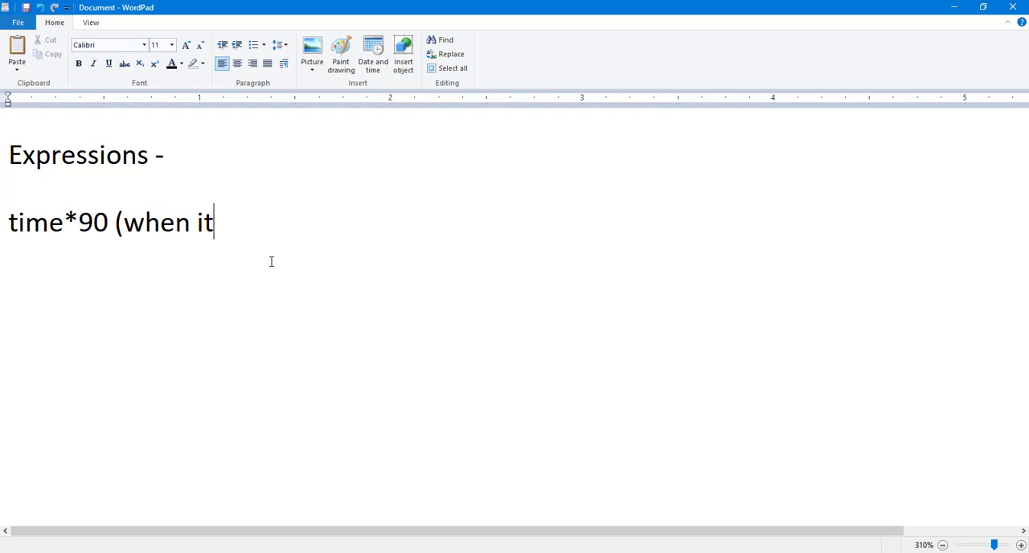
key(BackSpace)
key(BackSpace)
text(the time is )
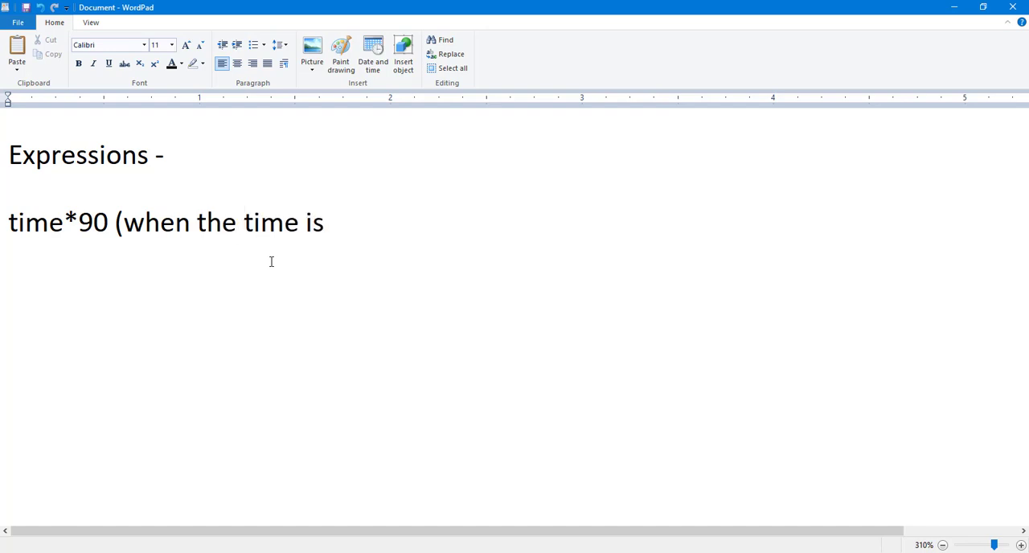
text(10 seconds, )
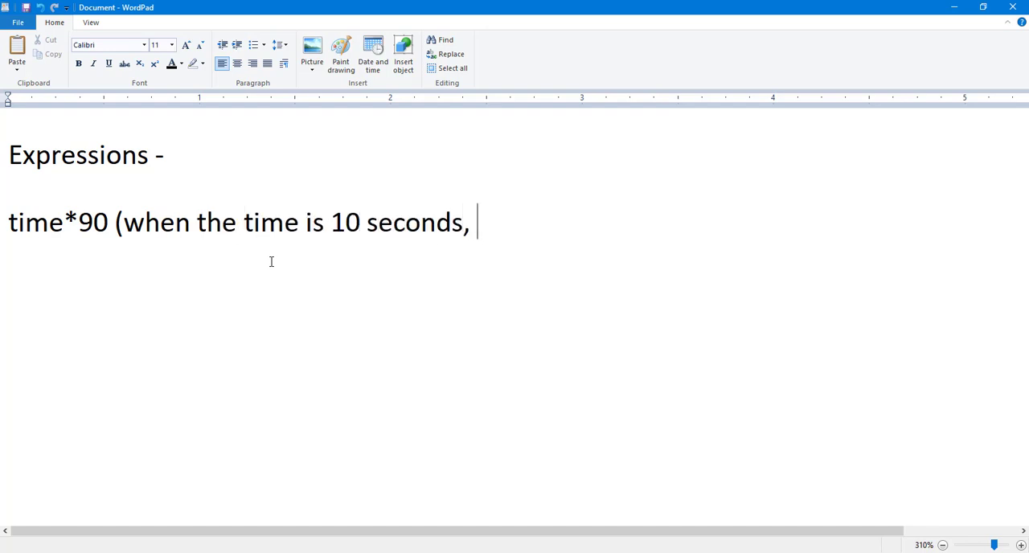
text(rotation will be )
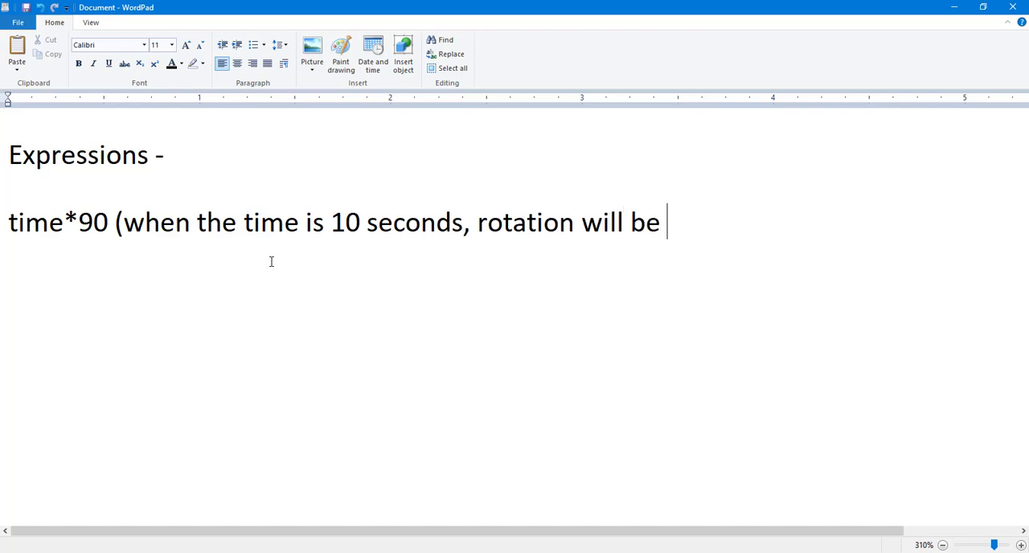
text(900))
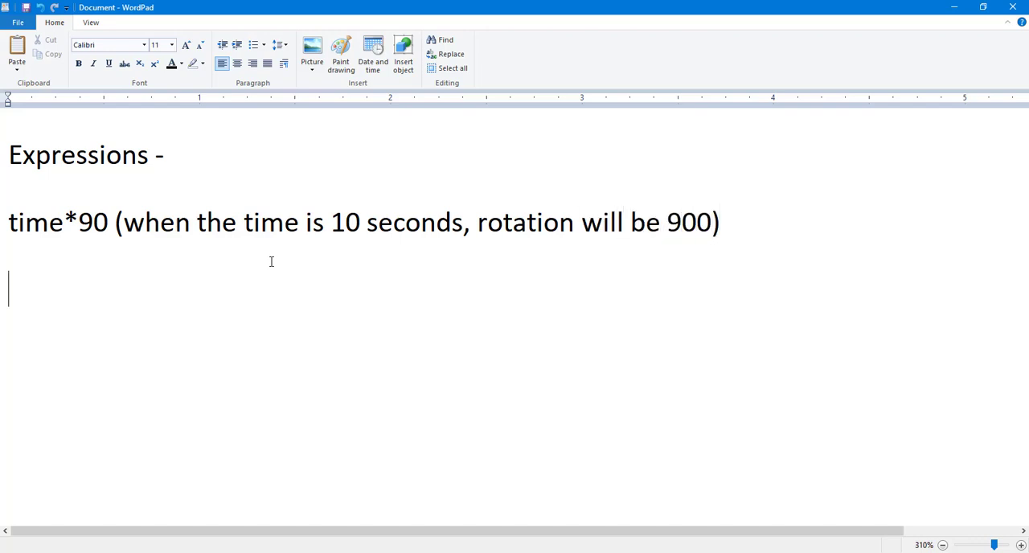
text(time )
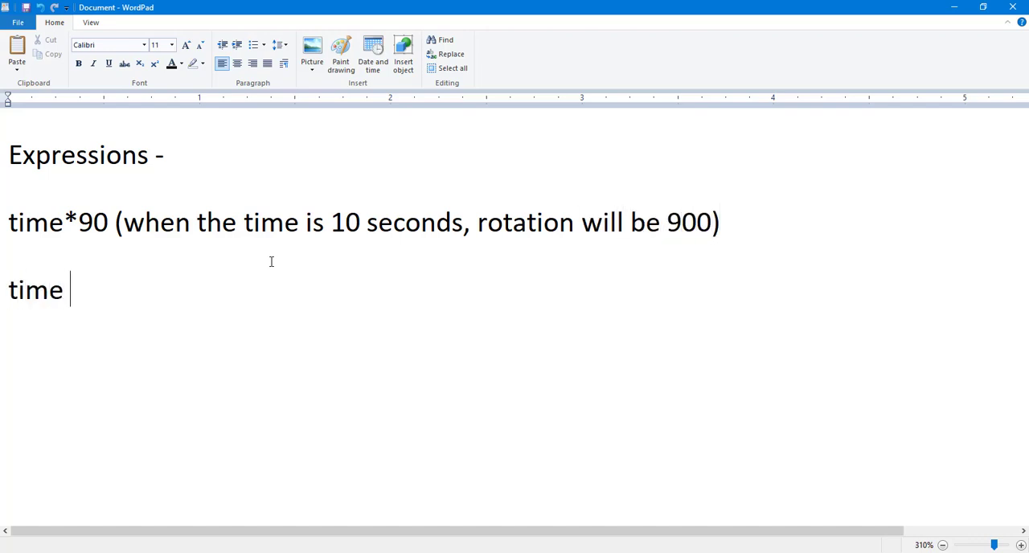
text(* .25)
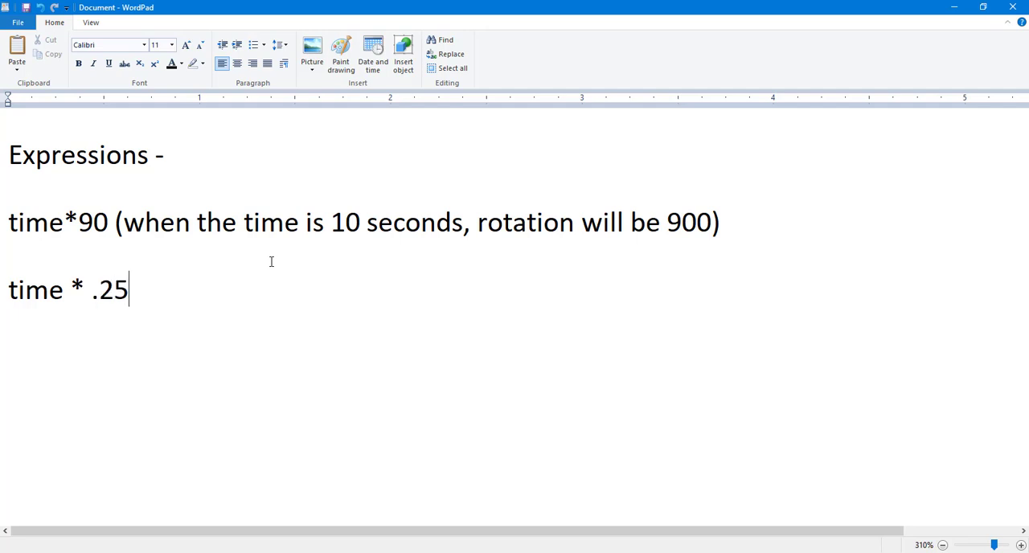
text( ()
Step: Add the line "time * .25 (when the time is 10 seconds, rotation will be 2.5)" below the time*90 note
key(BackSpace)
text((when)
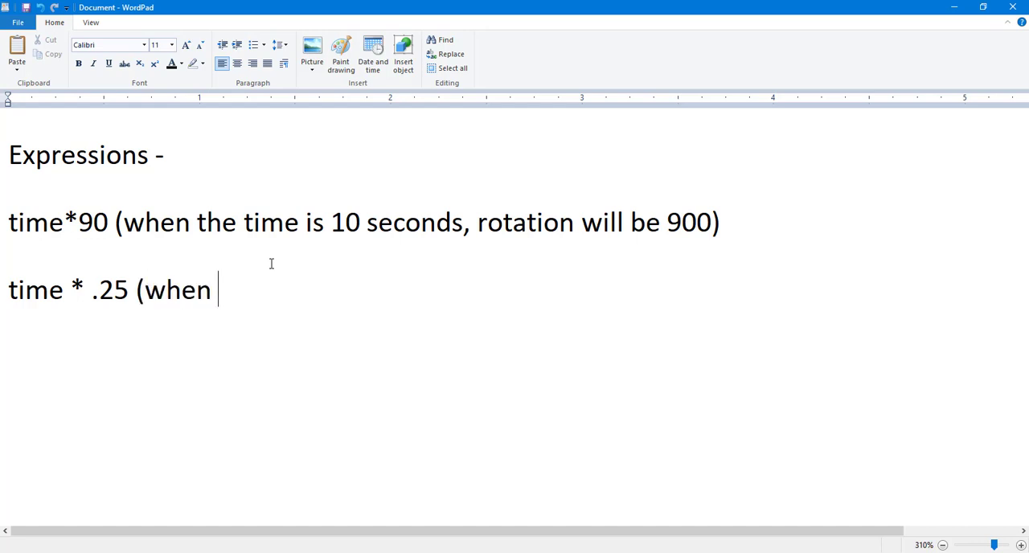
text( the time is )
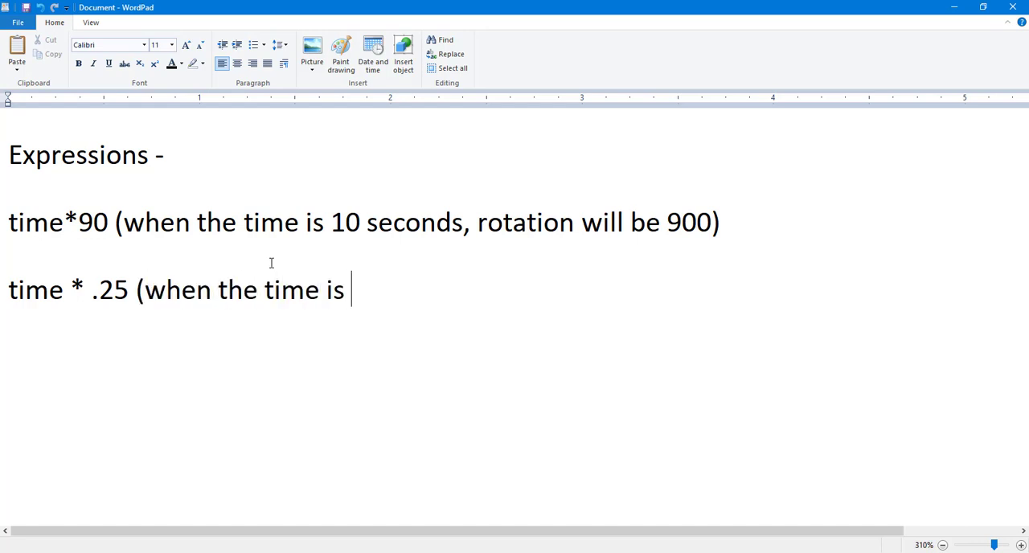
text(10 seconds, rotation will be )
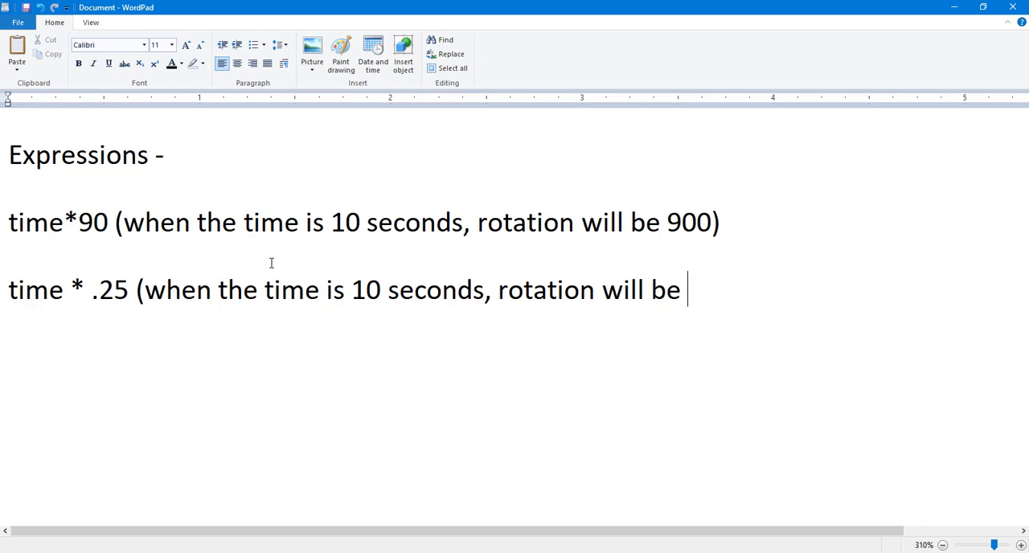
text(2.5))
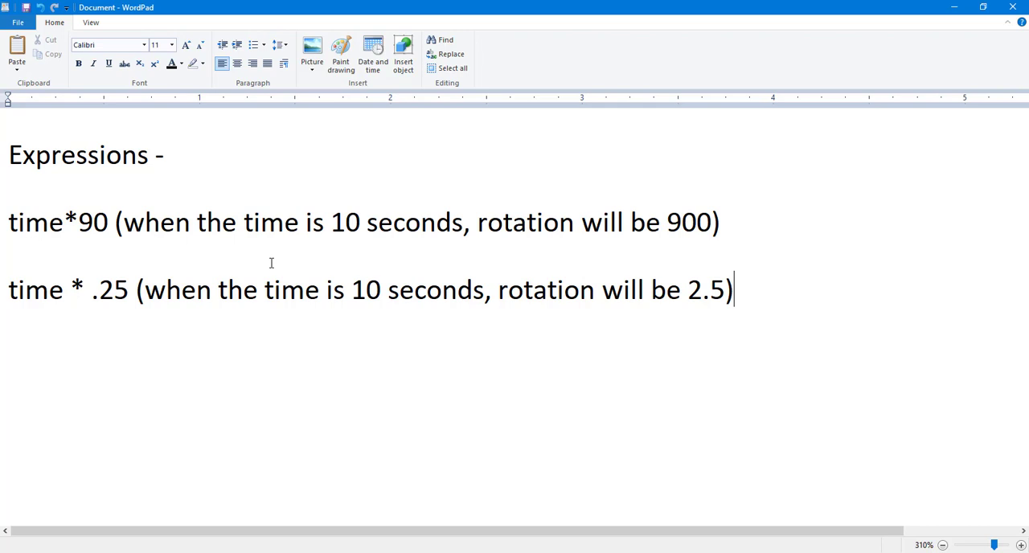
Step: Add a third line reading "time/4 (when the time is 10 seconds, rotation will be 2.5)"
key(Return)
text(time/)
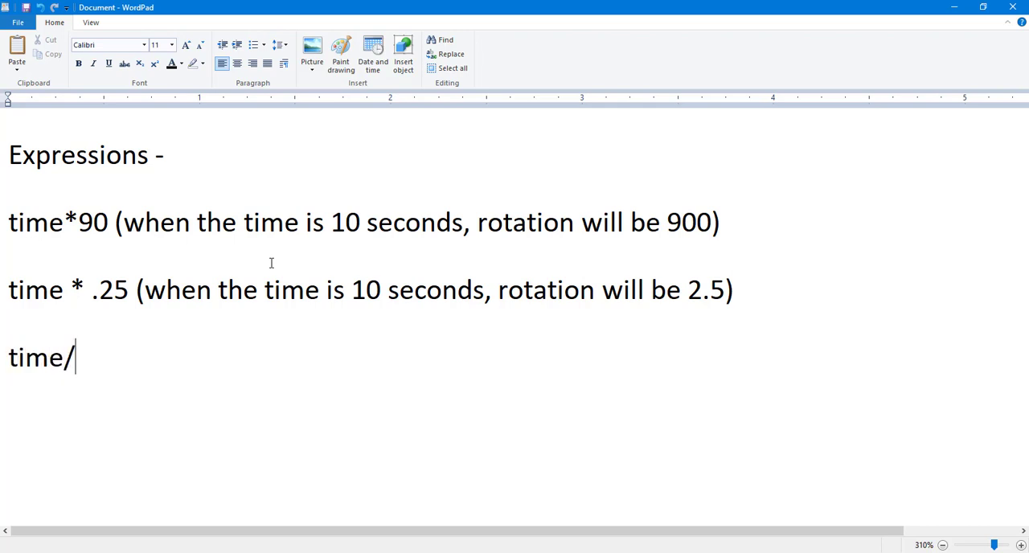
text(4(when thte)
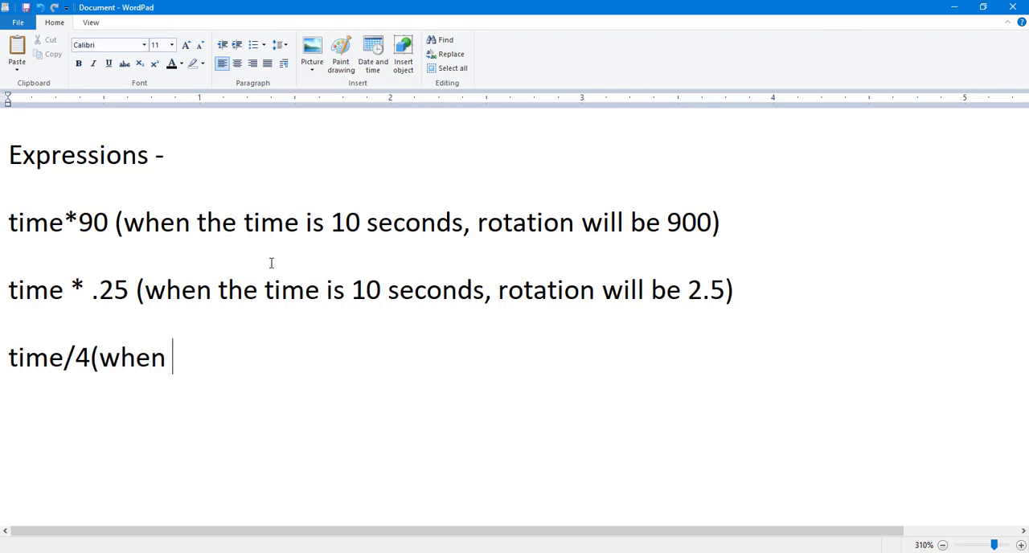
key(BackSpace)
key(BackSpace)
text(e time)
text(is 10)
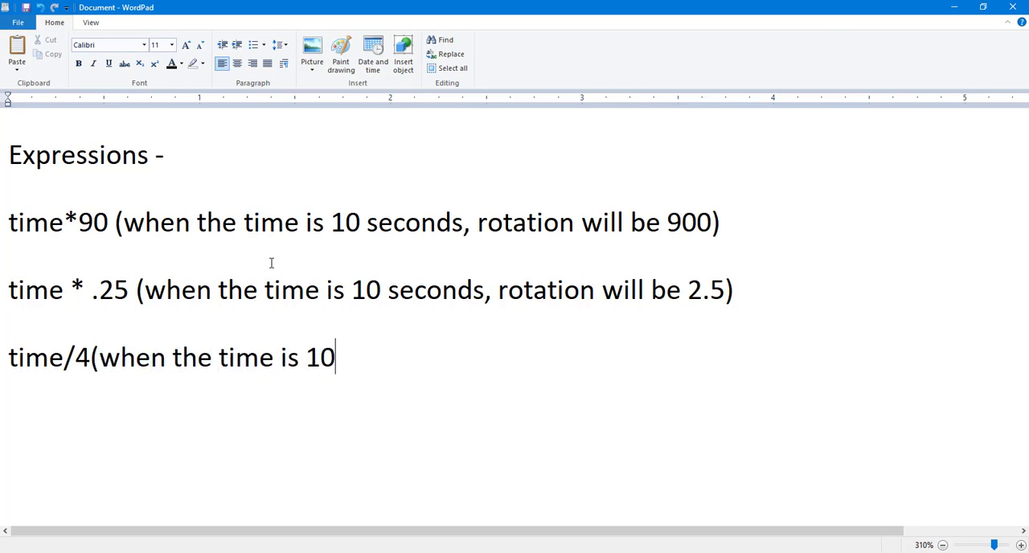
text( seconds, rotation)
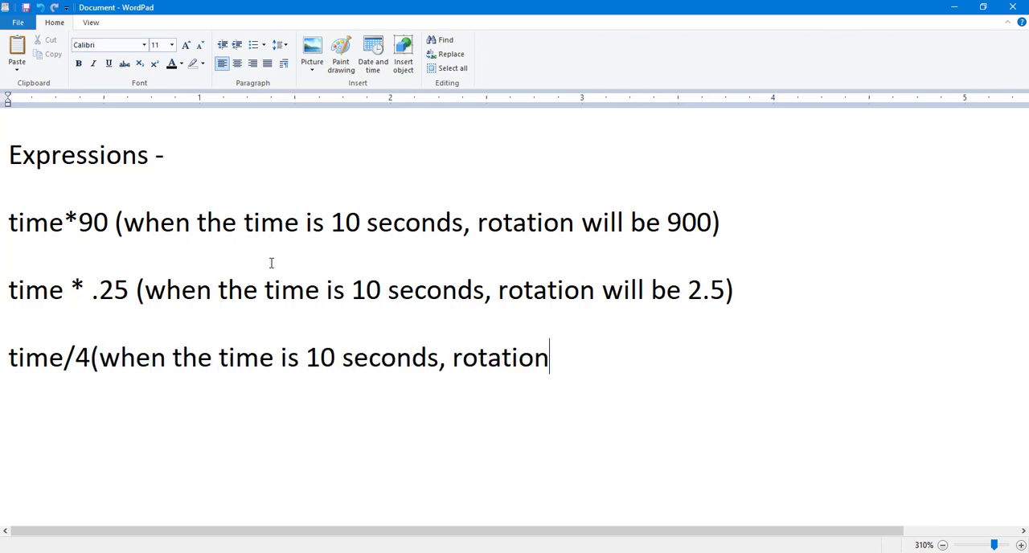
text( will be 2.6)
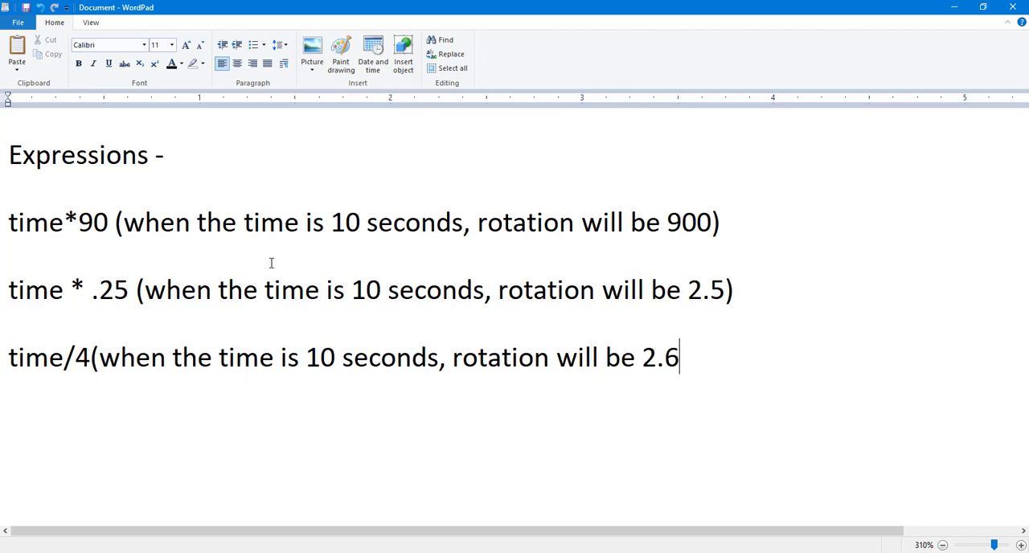
key(BackSpace)
text(5))
click(92, 355)
Step: Highlight the expressions time * .25 and time/4 in the notes to compare them
drag(135, 291, 8, 291)
double_click(84, 356)
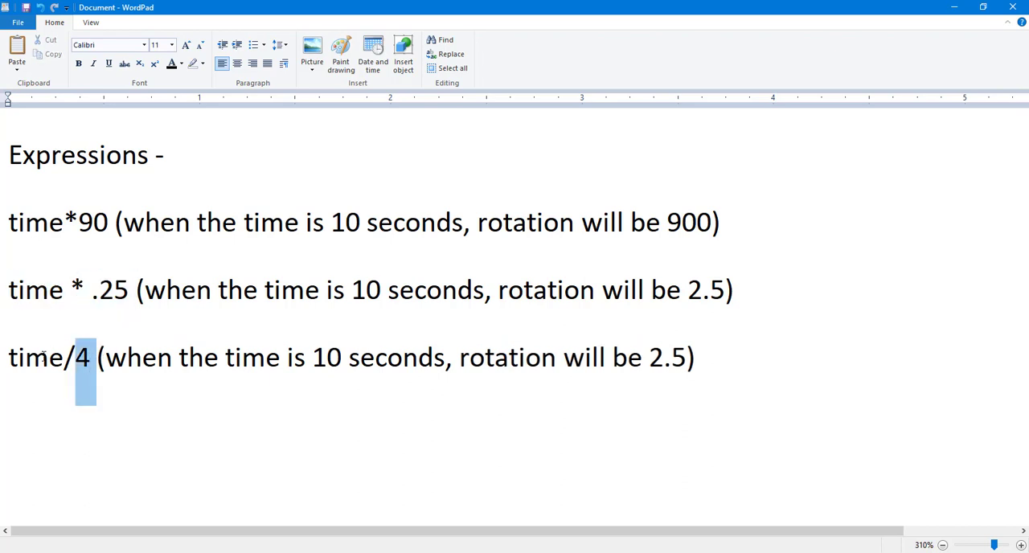
drag(43, 356, 33, 362)
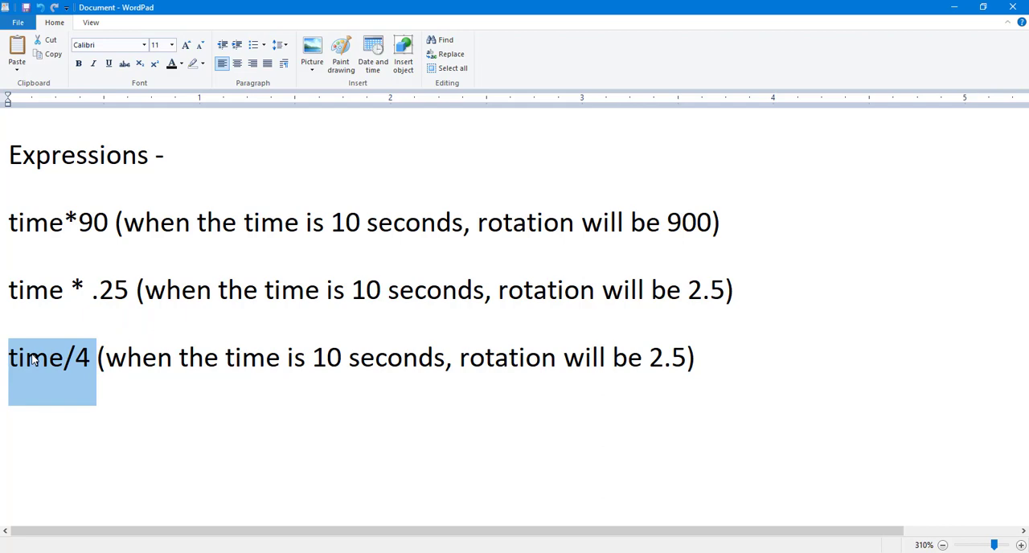
Step: Switch back to After Effects, open the Wiggle composition from Expressions and open the Fill layer's Position expression
key(alt+Tab)
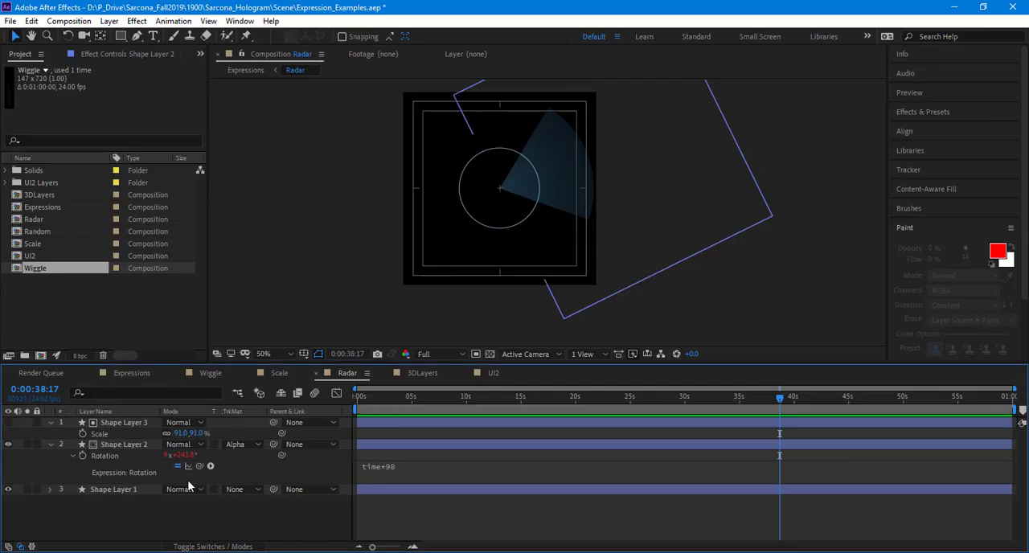
click(116, 460)
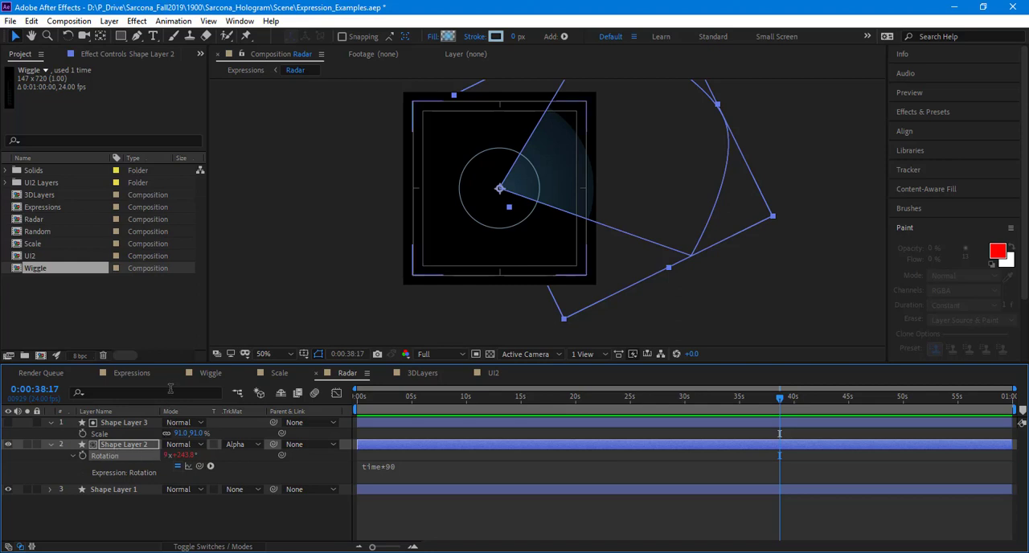
click(151, 373)
click(127, 433)
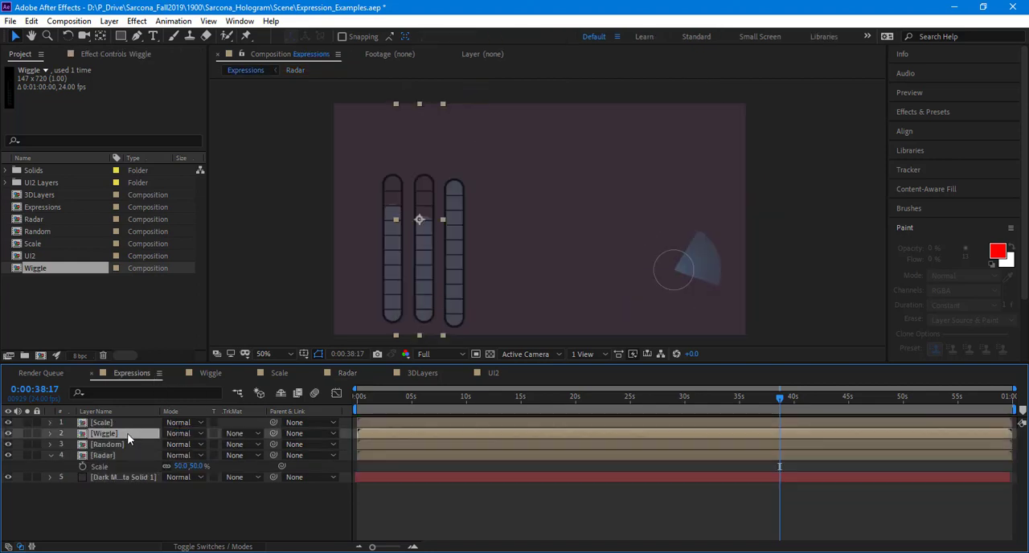
double_click(103, 435)
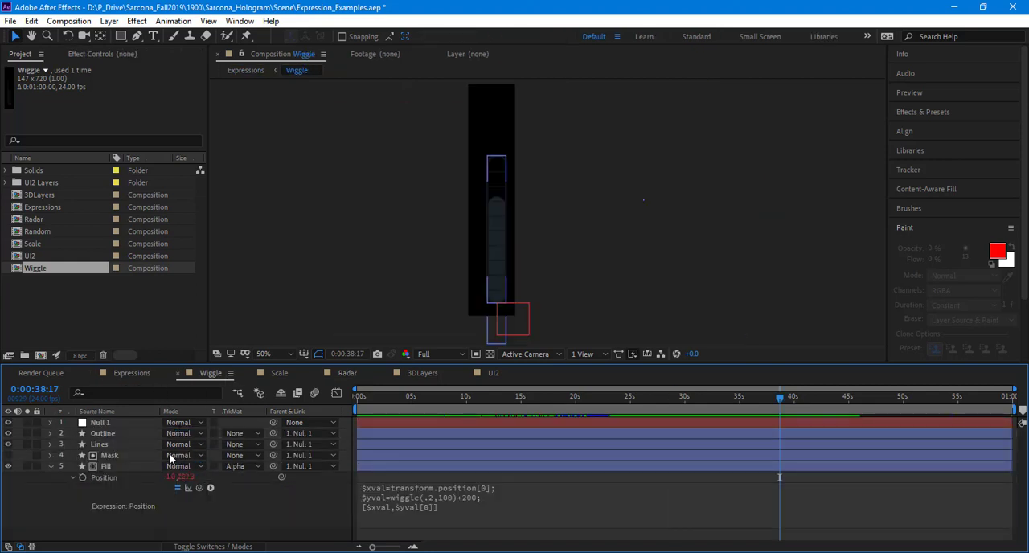
click(385, 509)
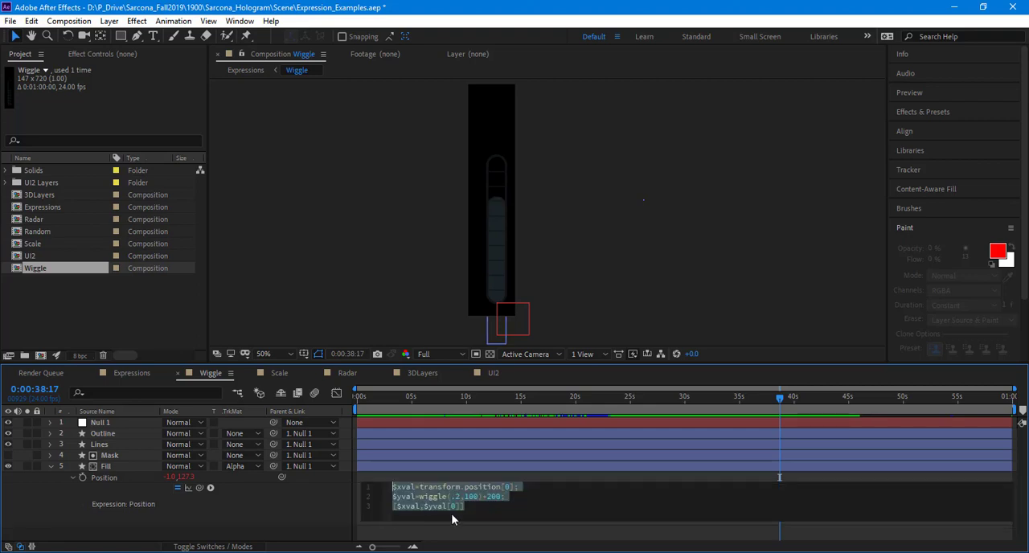
Step: Remove the Fill layer's Position expression and set the layer's Y position to 164
key(Delete)
click(289, 514)
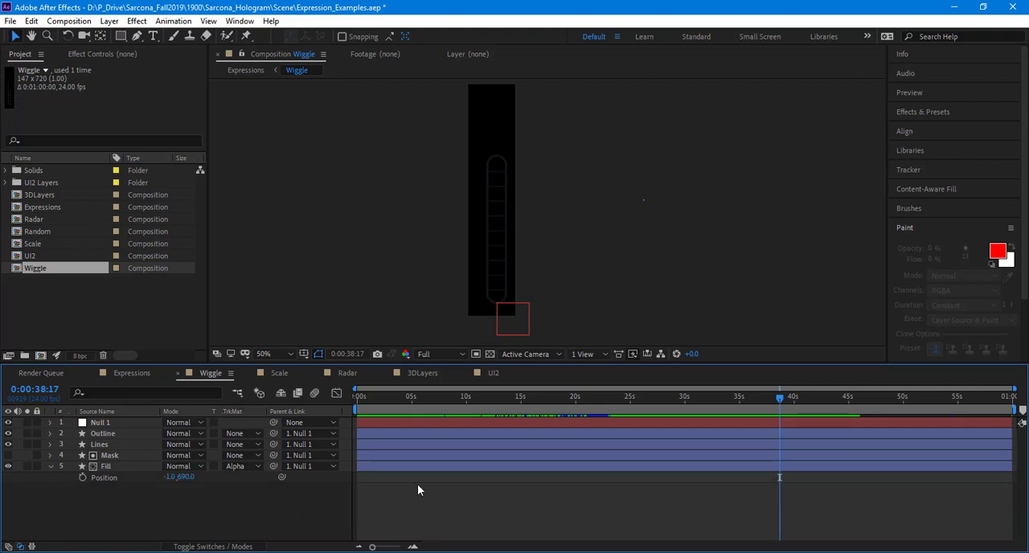
click(112, 466)
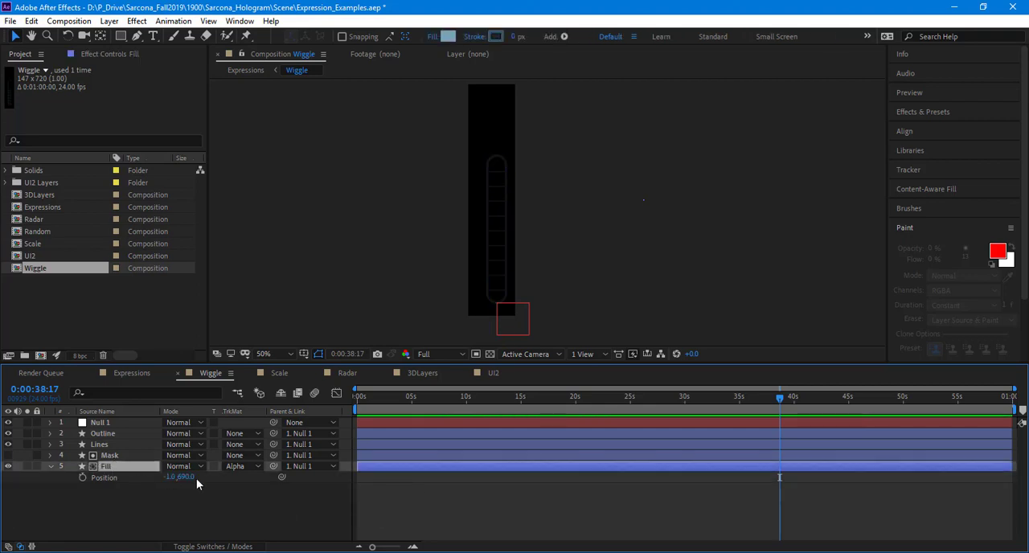
drag(186, 477, 5, 476)
drag(191, 477, 27, 498)
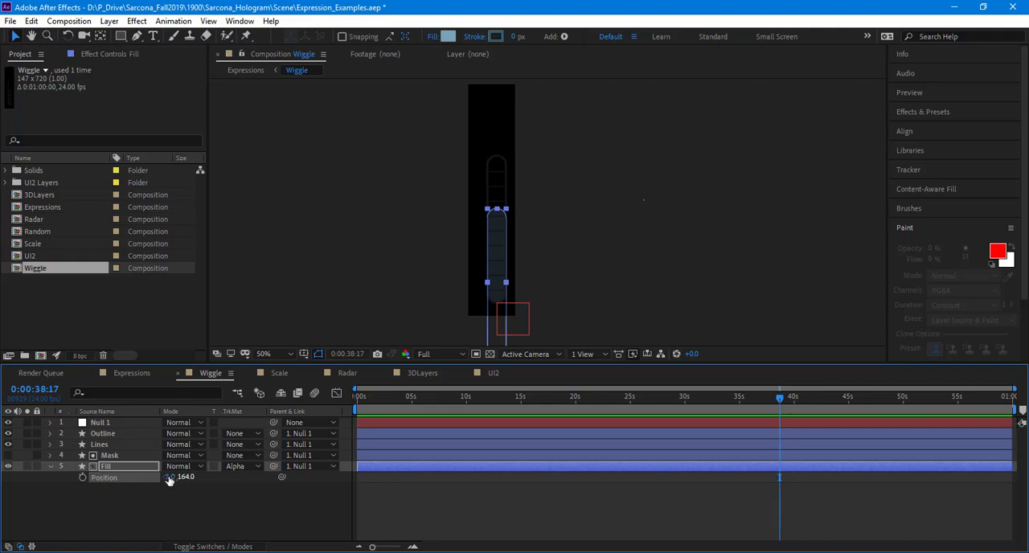
Step: Add a new expression reading "time" to the Fill layer's Position property
alt+click(83, 478)
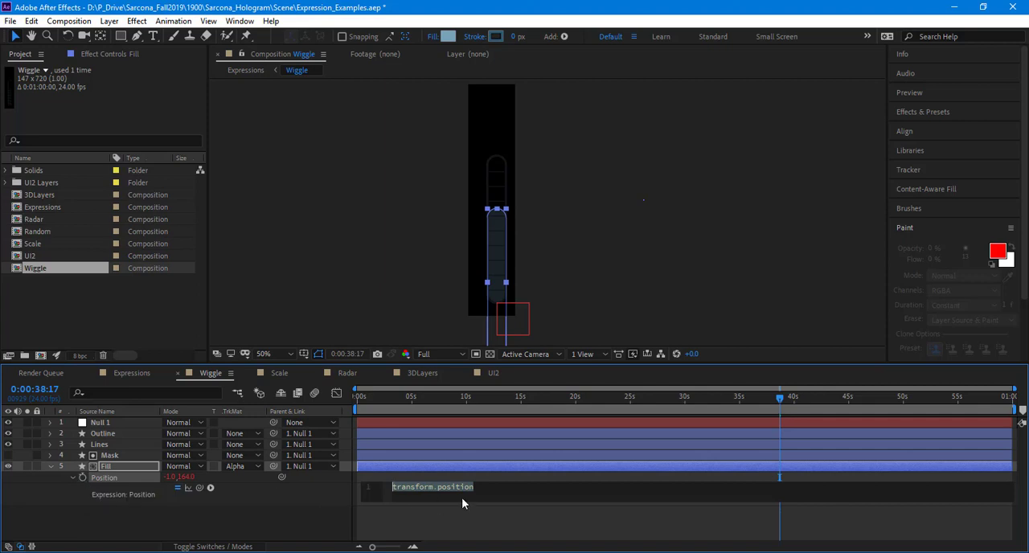
text(time)
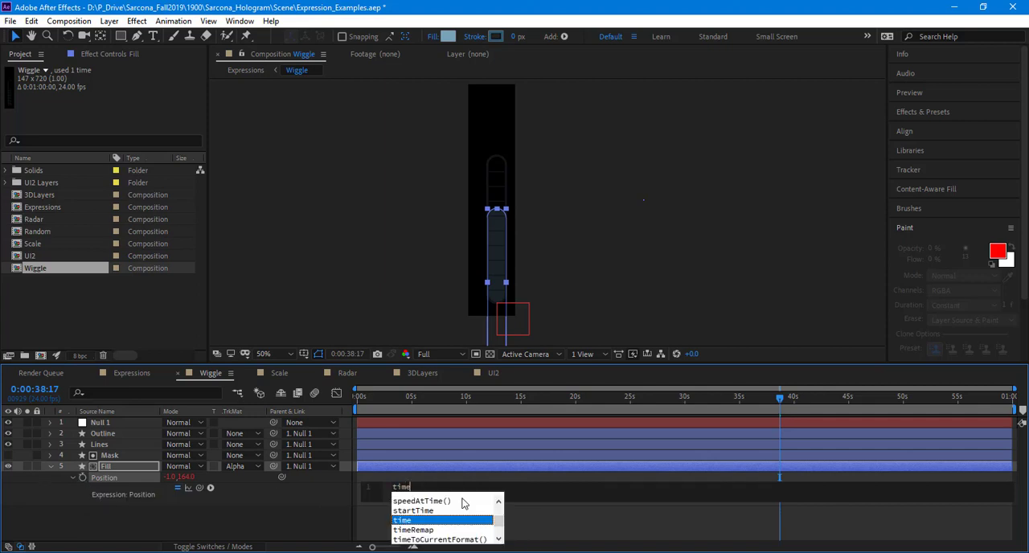
click(321, 516)
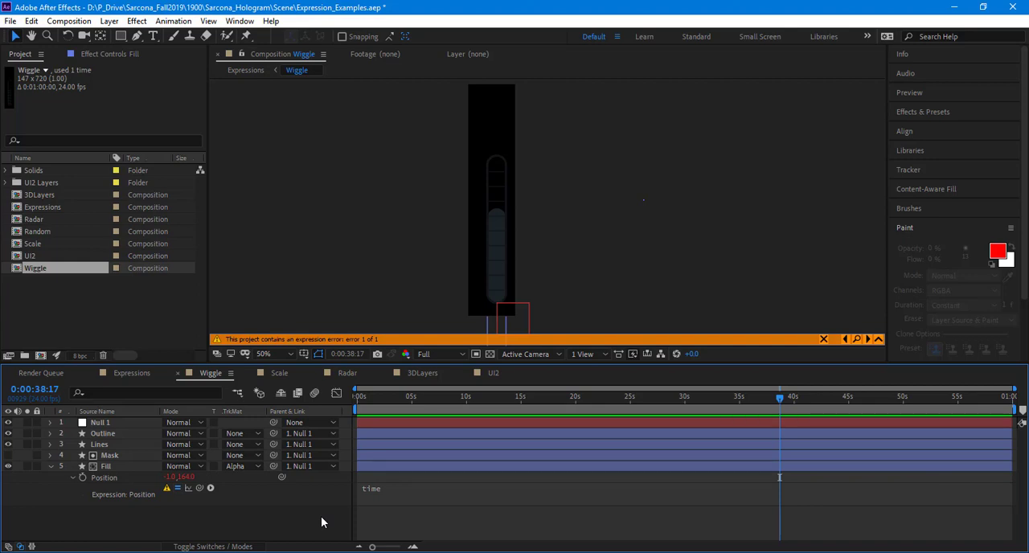
Step: Read the error details for the Fill layer's Position expression and dismiss the warning
click(166, 487)
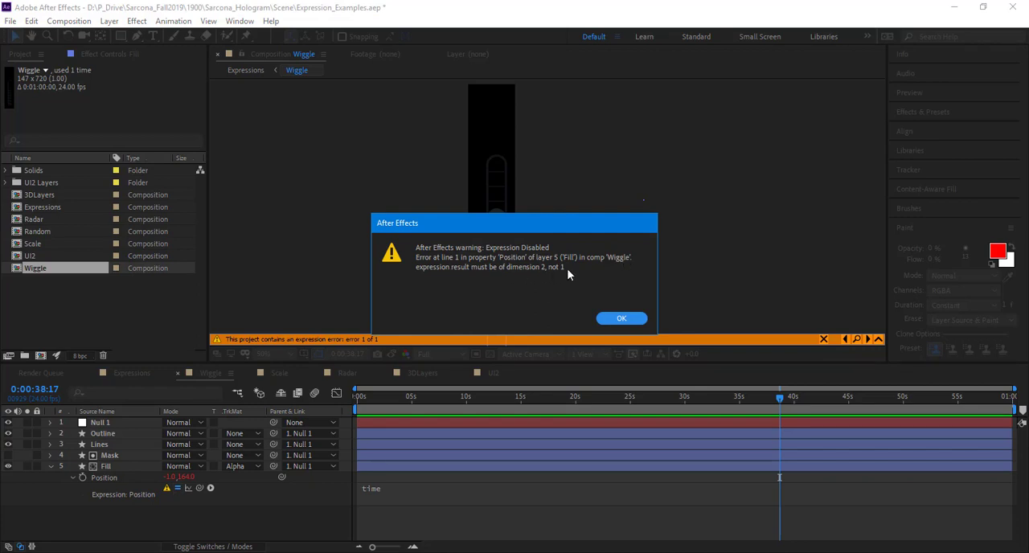
click(641, 319)
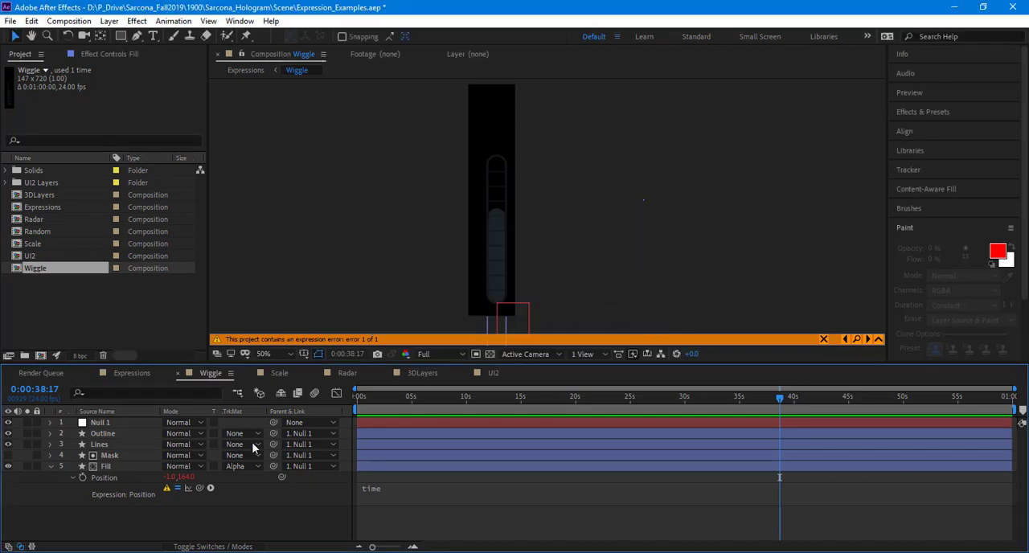
click(178, 488)
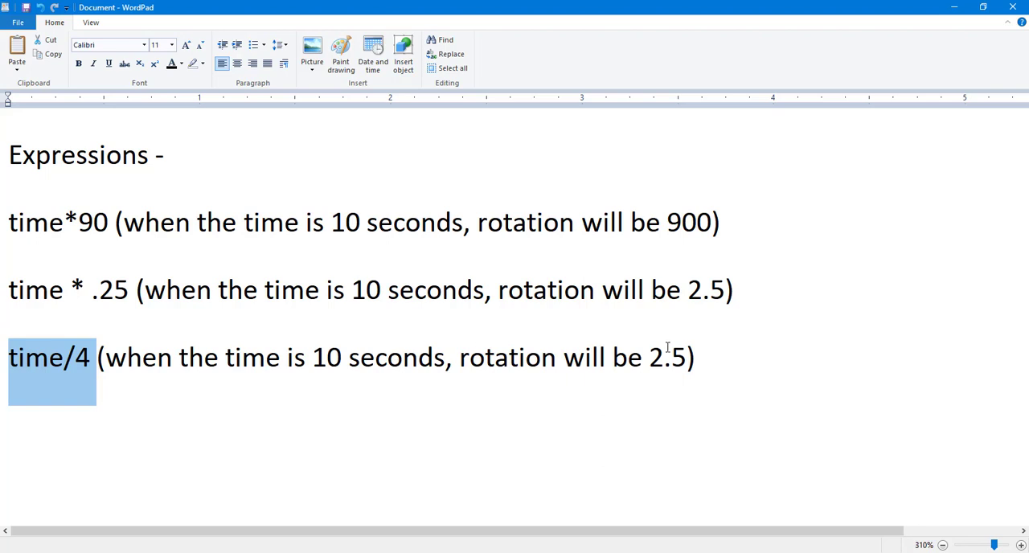
Step: Switch to the WordPad notes and add the heading "Variables" below the time/4 line
click(739, 333)
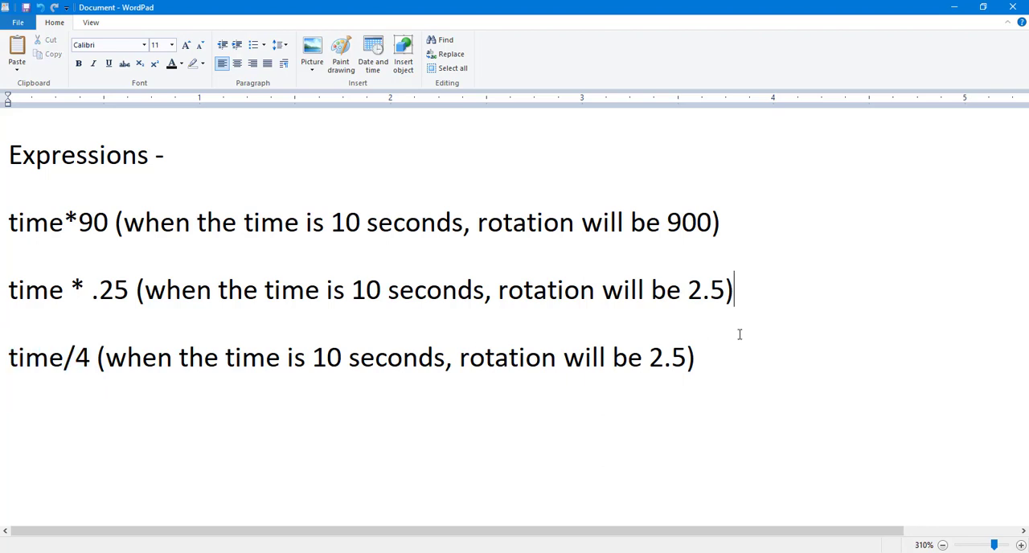
click(747, 368)
key(Return)
key(Return)
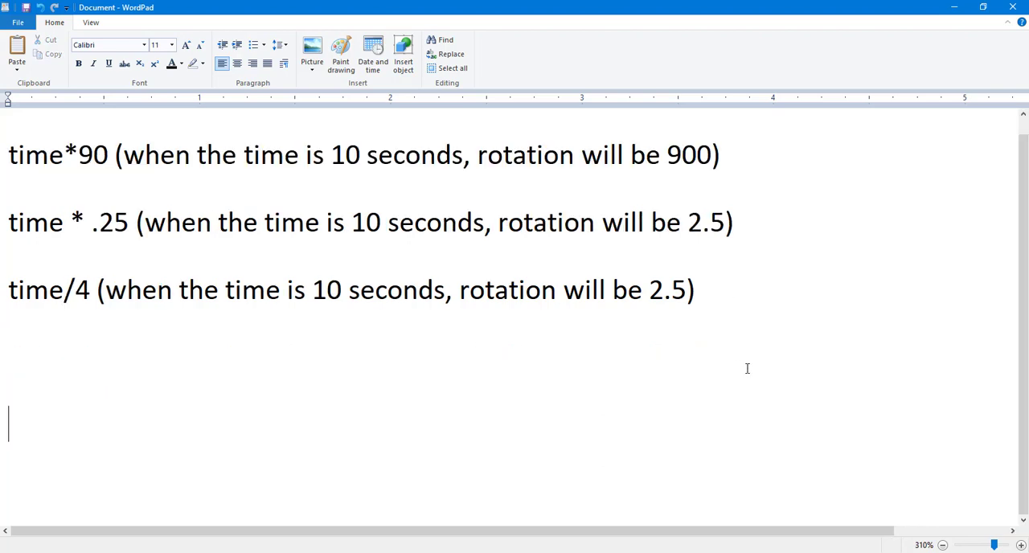
text(Variables)
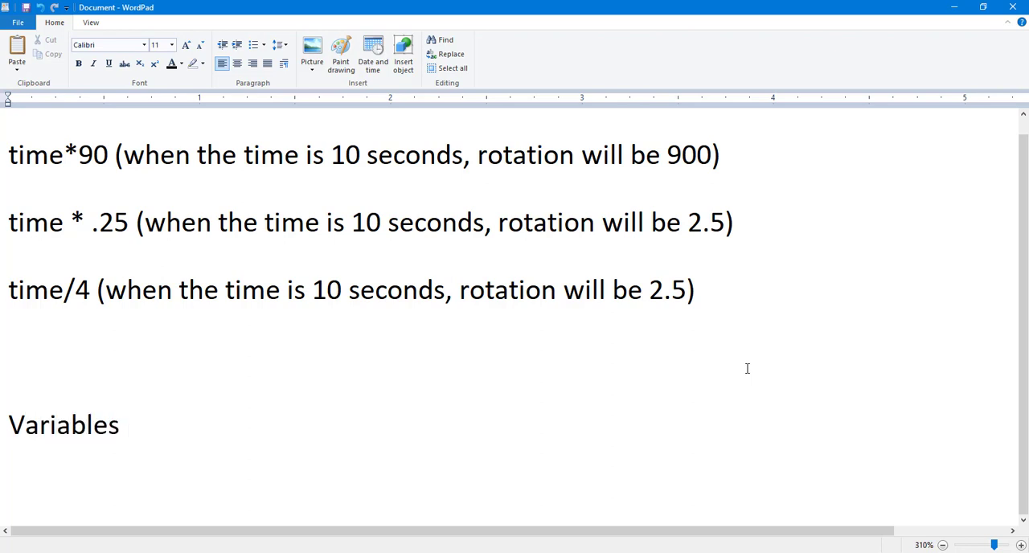
key(Return)
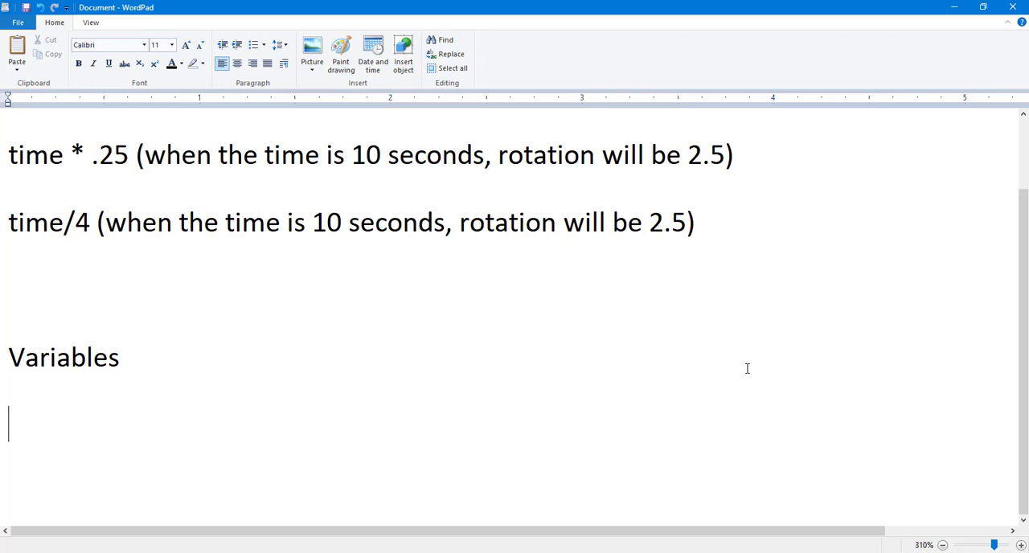
Step: Write the line "[$xPos, $yPos]" under the Variables heading
text([$xPos,)
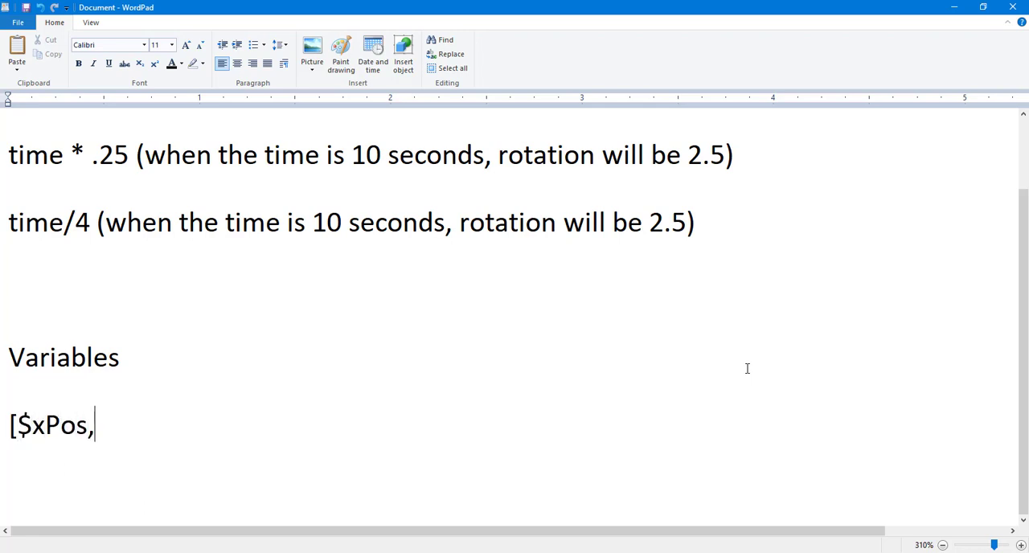
text( $yPos\)
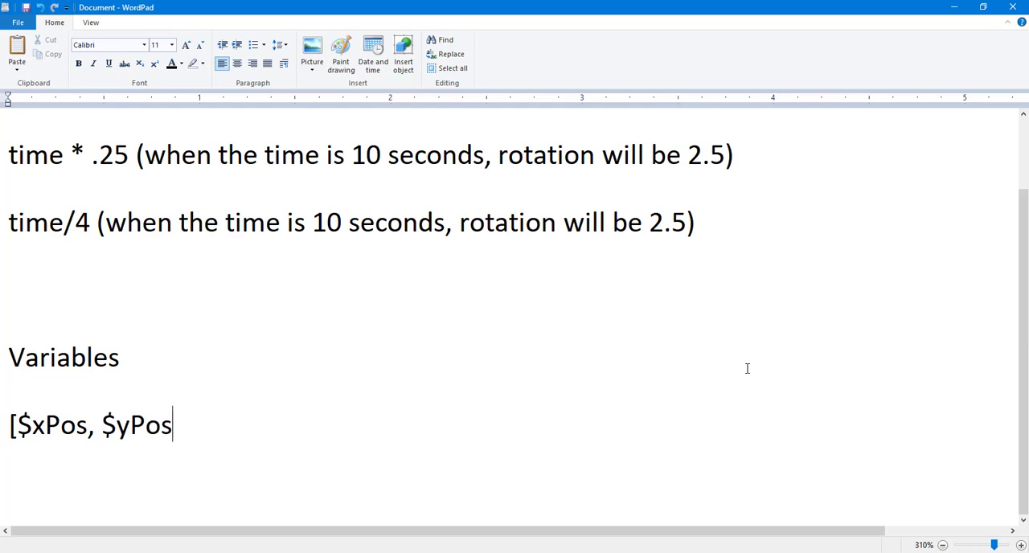
key(BackSpace)
text(\])
key(BackSpace)
key(BackSpace)
text(])
Step: Insert blank lines between the Variables heading and the [$xPos, $yPos] line, and add space below that line
key(Up)
key(Return)
key(Return)
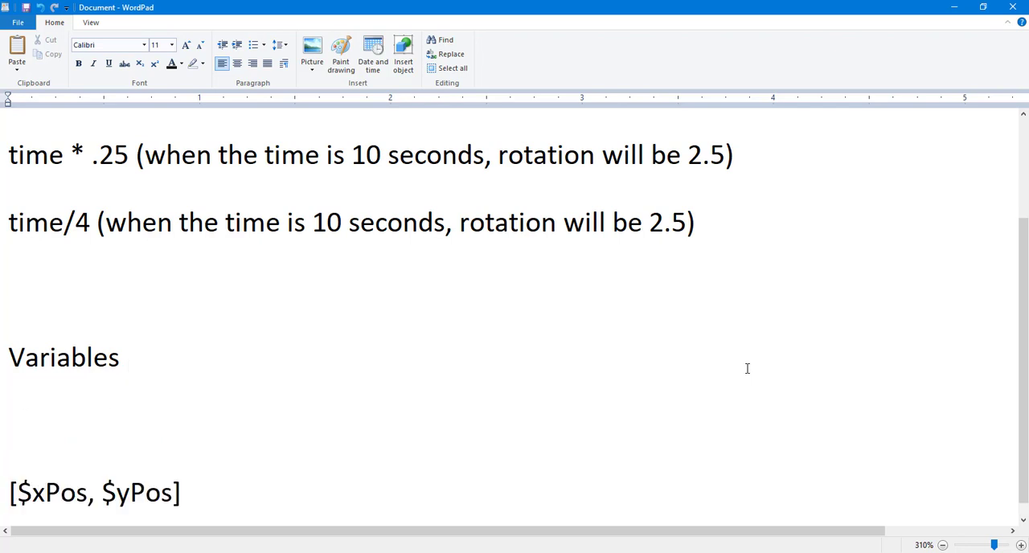
scroll(602, 378, down, 1)
click(234, 481)
key(Return)
key(Return)
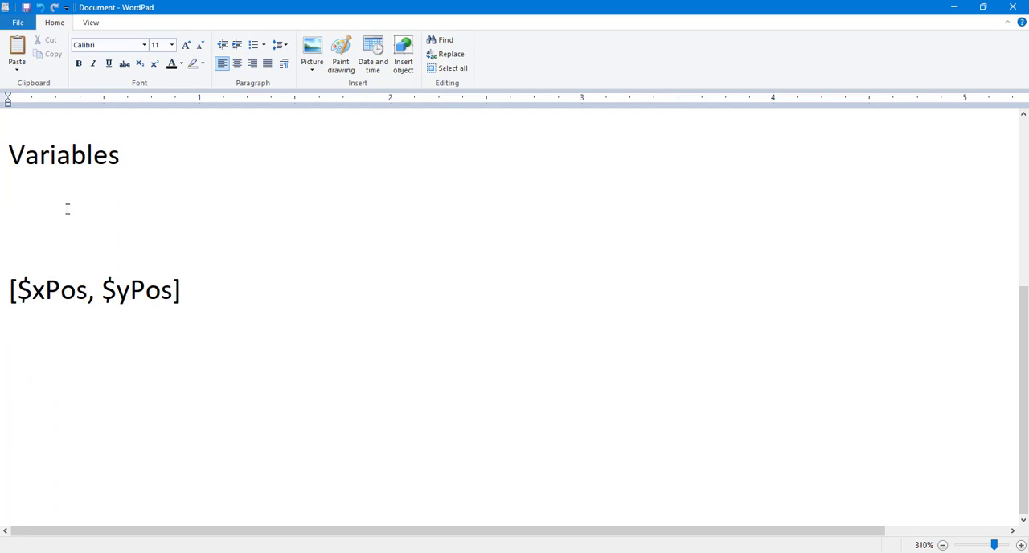
Step: Highlight $xPos and $yPos in the bracketed line to examine the two position components
drag(15, 281, 70, 291)
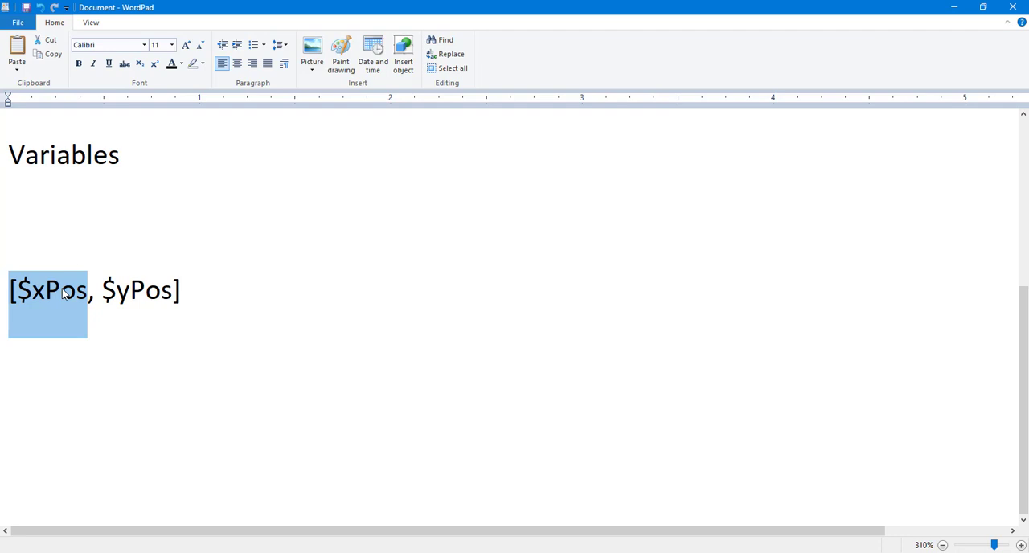
click(63, 293)
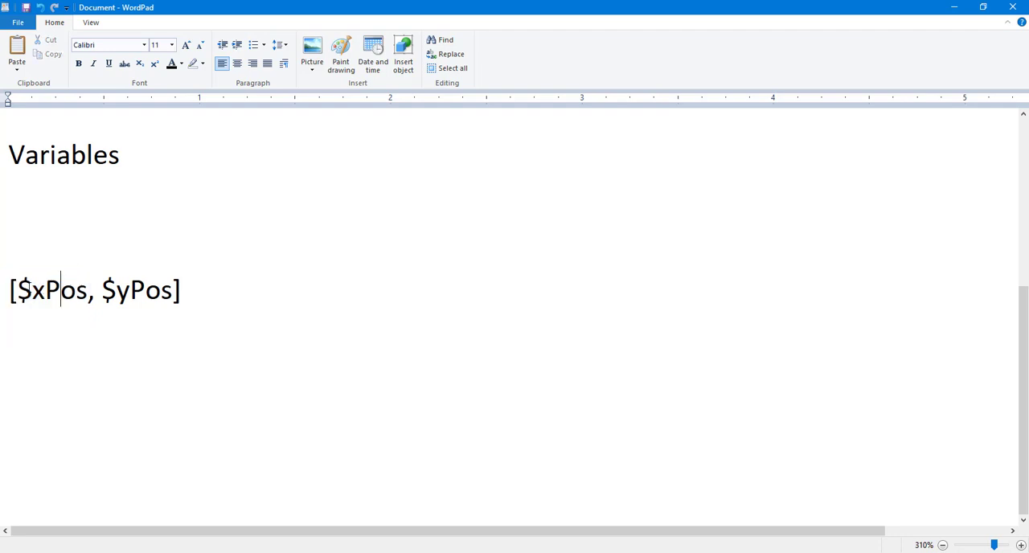
drag(19, 289, 37, 287)
double_click(38, 287)
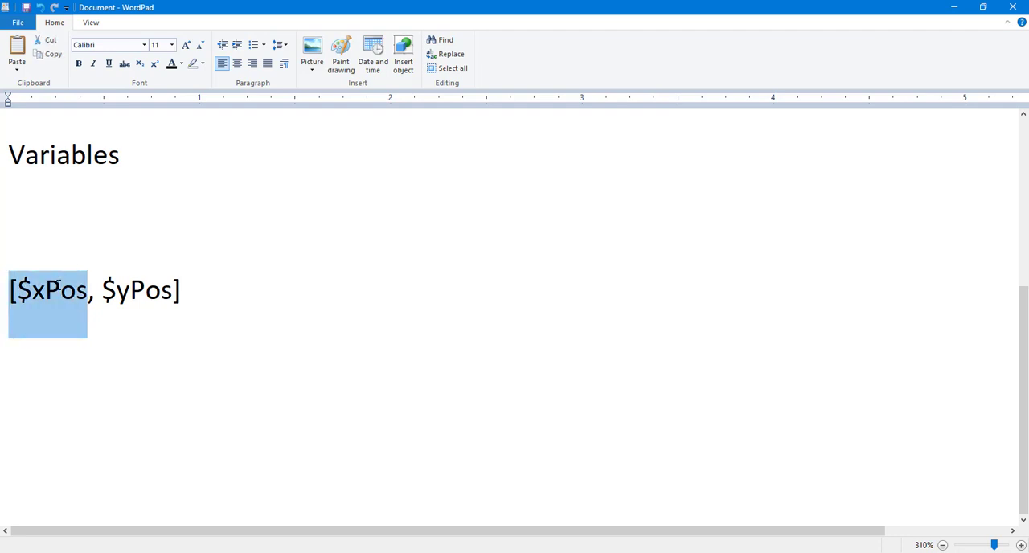
drag(102, 289, 162, 291)
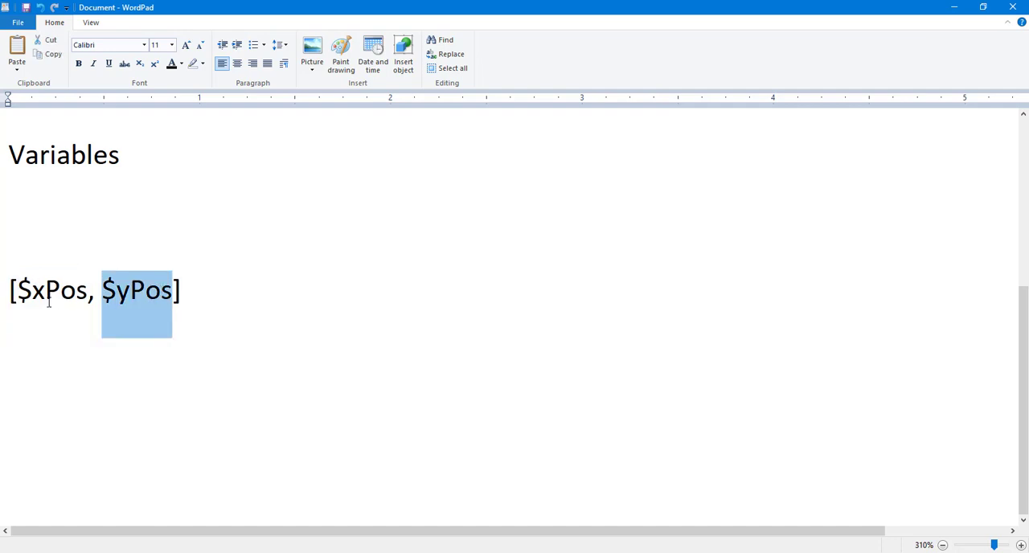
Step: Add the line "$xPos = -1;" under the Variables heading, checking the Fill layer's X position in After Effects
click(25, 193)
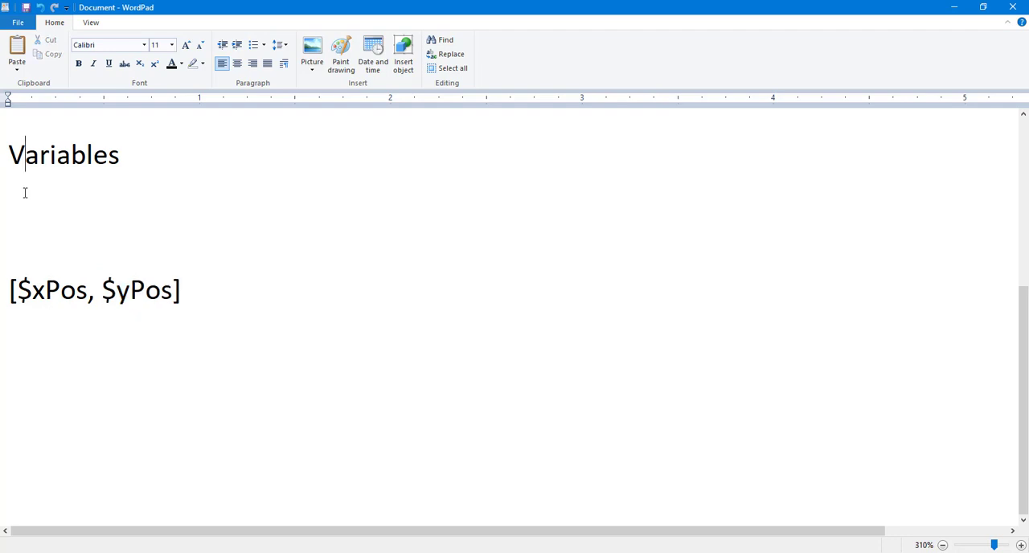
click(116, 193)
key(Return)
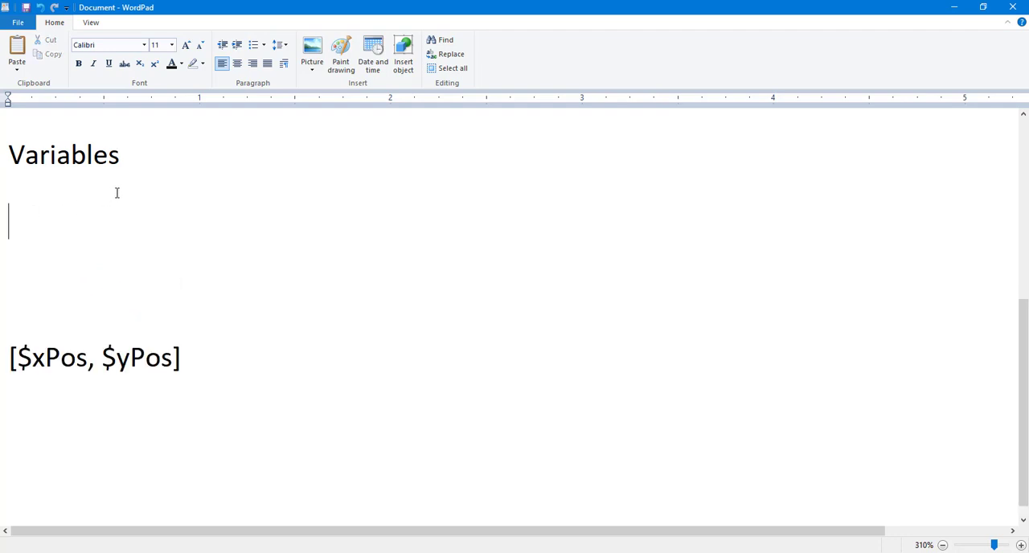
text($xPos =)
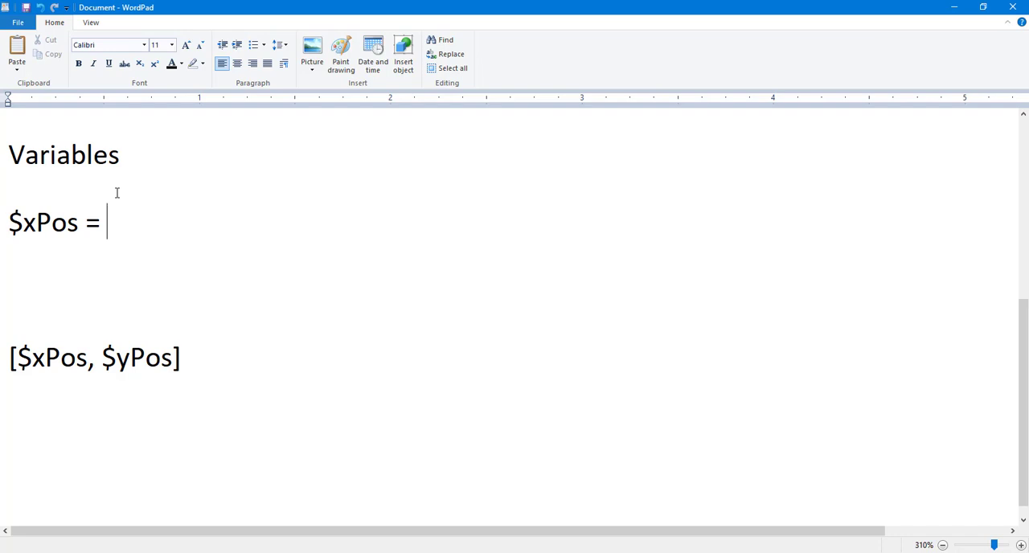
key(alt+Tab)
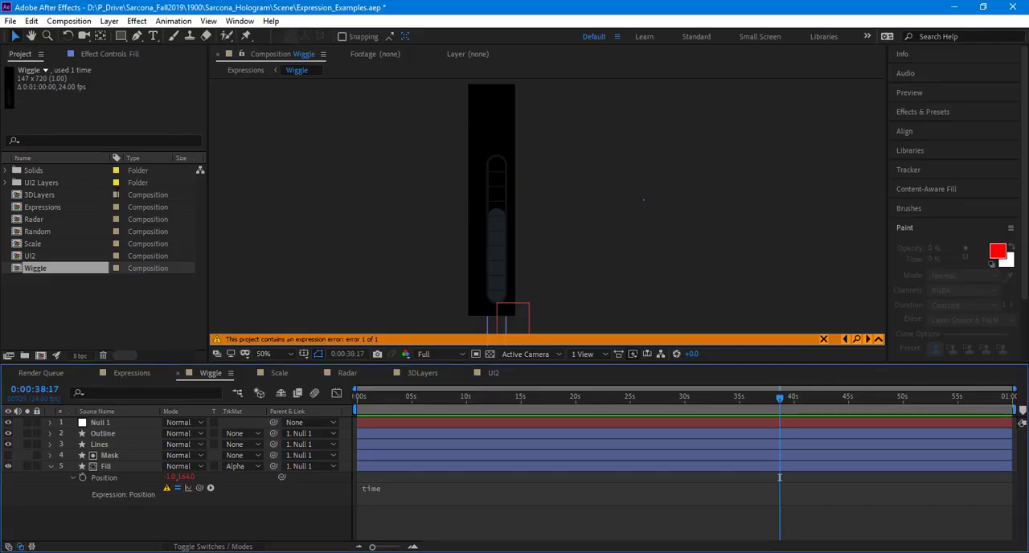
key(alt+Tab)
text(-1.)
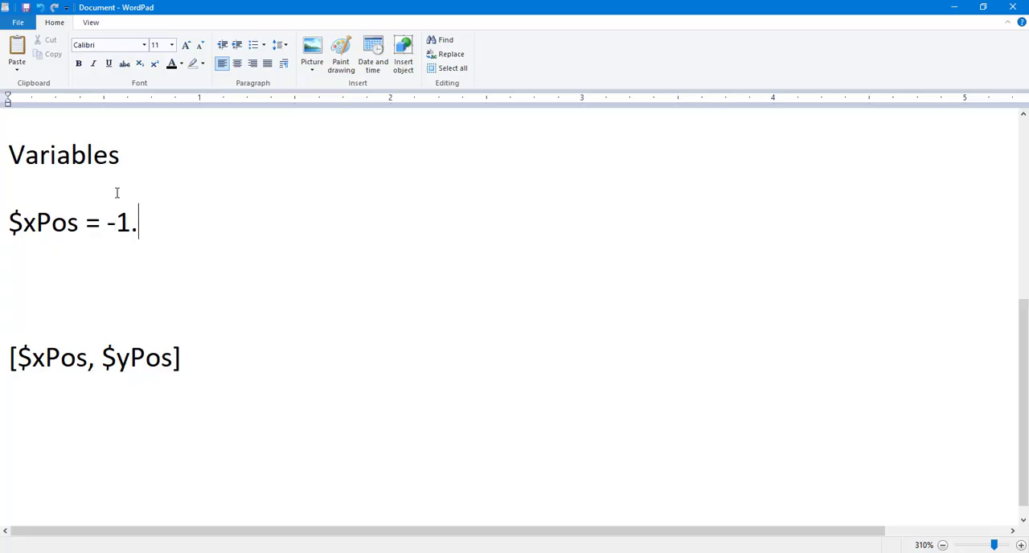
key(BackSpace)
text(;)
Step: Add the line "$yPos = time;" below the $xPos line and remove the extra blank line before [$xPos, $yPos]
key(Return)
text($)
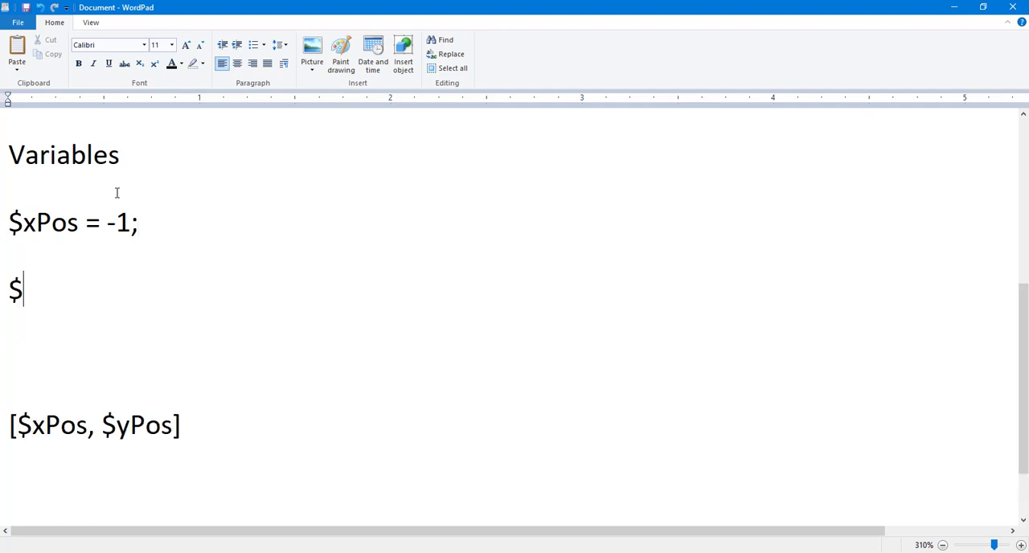
text(yPos)
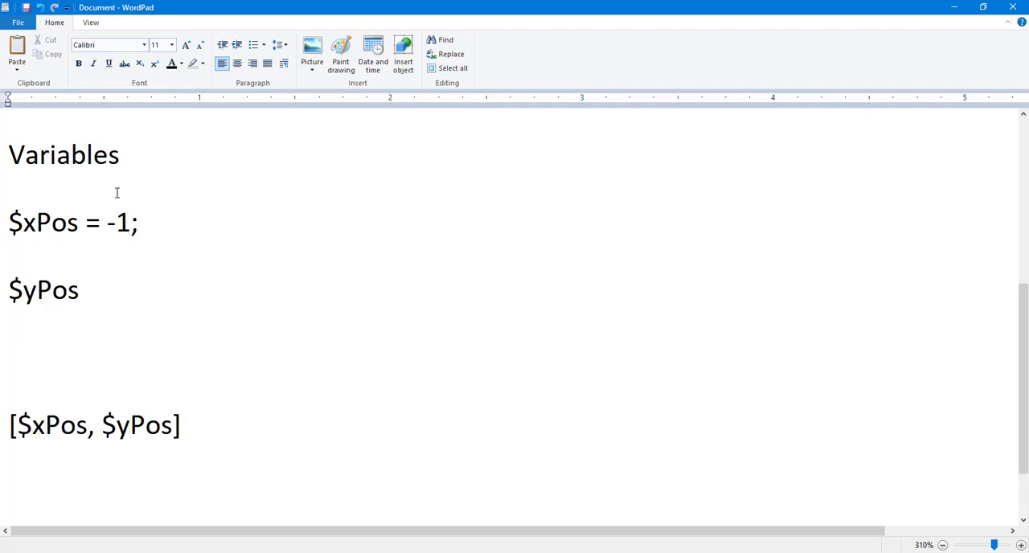
text( = time;)
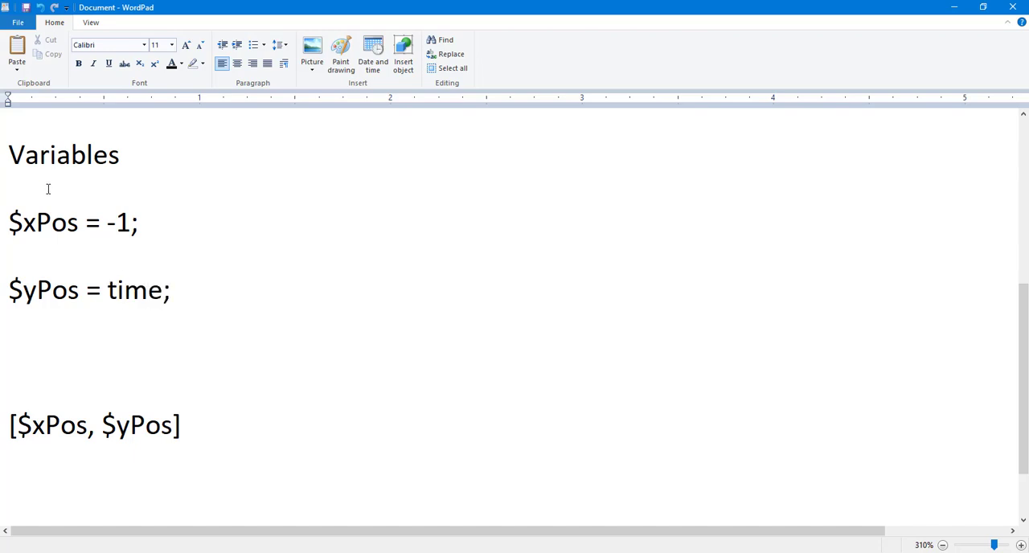
key(Delete)
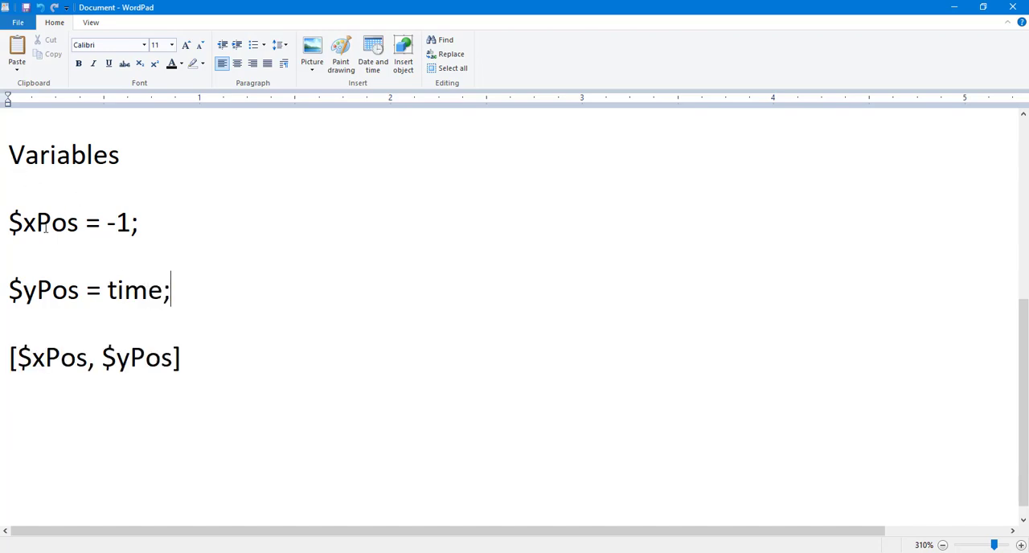
Step: Highlight the $xPos, $yPos and bracketed lines one by one to review how the variables are used
drag(9, 222, 155, 218)
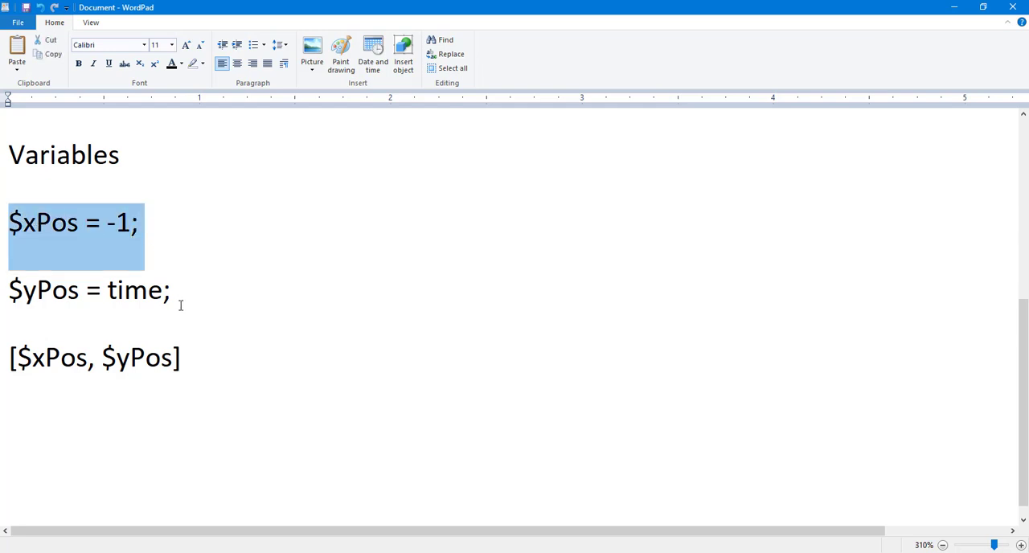
drag(172, 291, 23, 290)
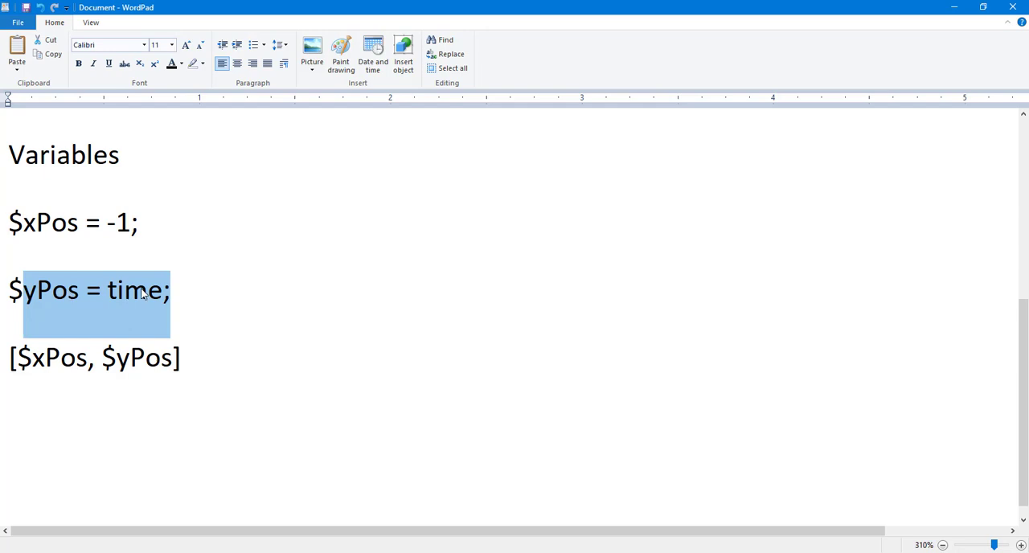
drag(196, 358, 4, 357)
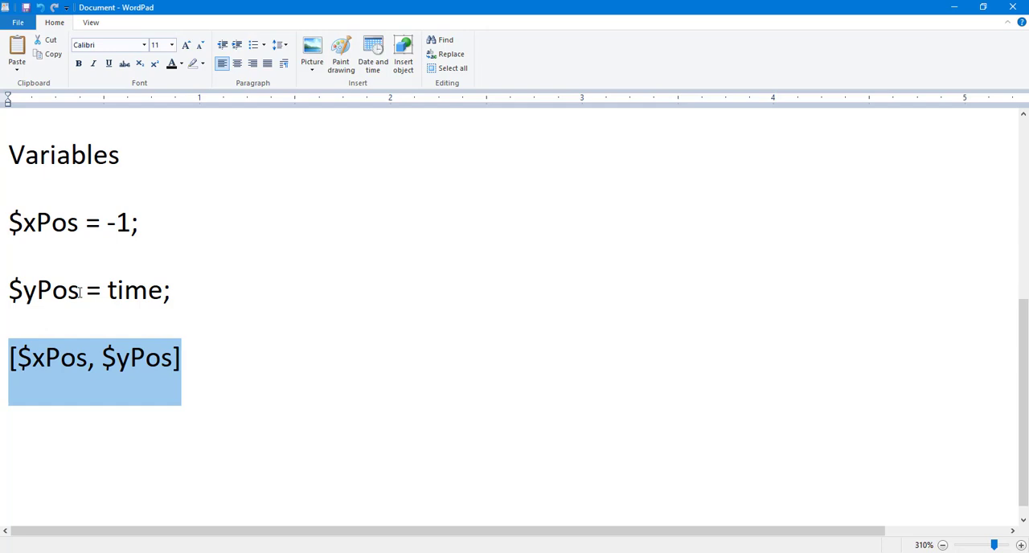
Step: End the [$xPos, $yPos] line with a semicolon and copy the three variable lines into the Fill layer's Position expression in After Effects
click(205, 369)
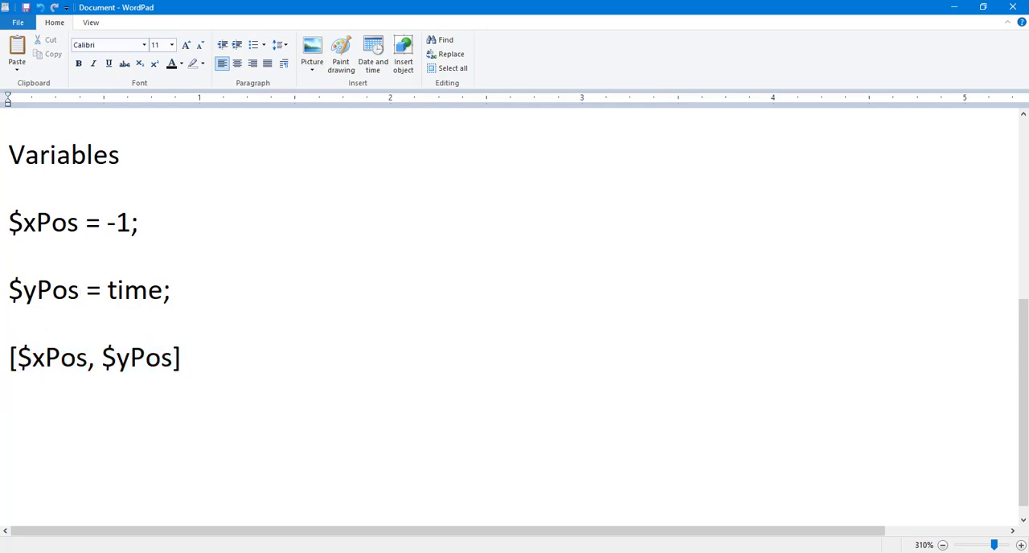
text(;)
drag(193, 370, 11, 256)
key(alt+Tab)
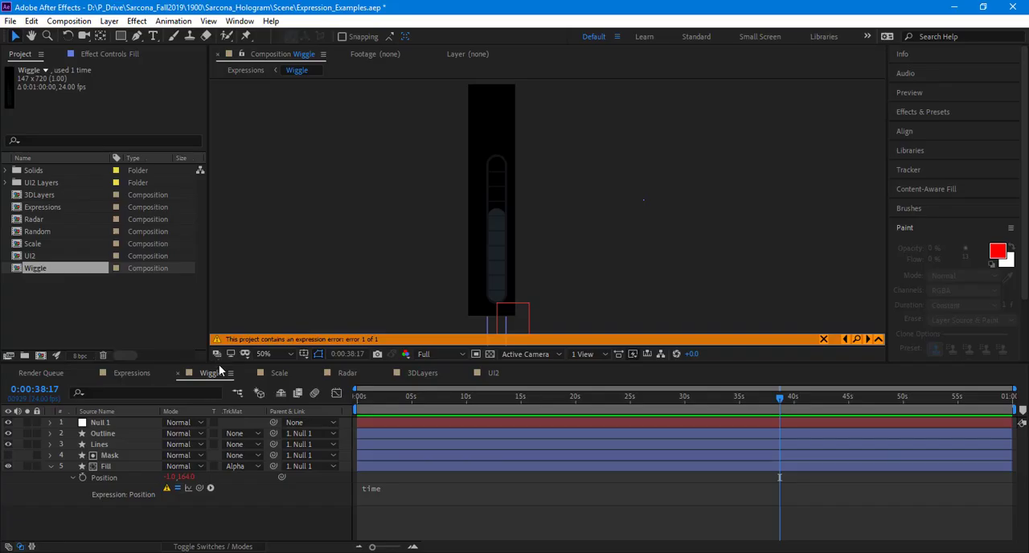
click(402, 490)
key(ctrl+v)
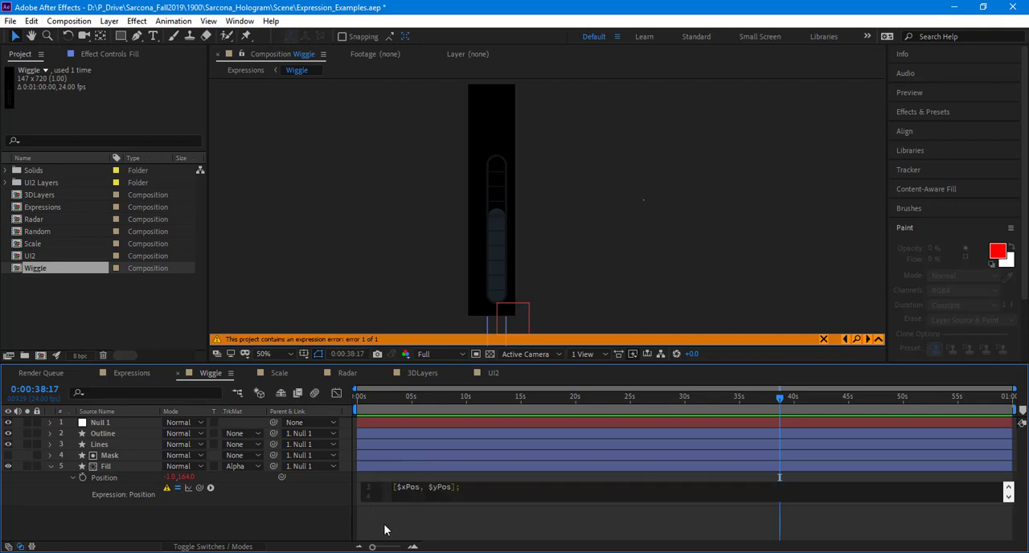
Step: Apply the variable-based Position expression on the Fill layer and play the Wiggle composition from the start
click(452, 528)
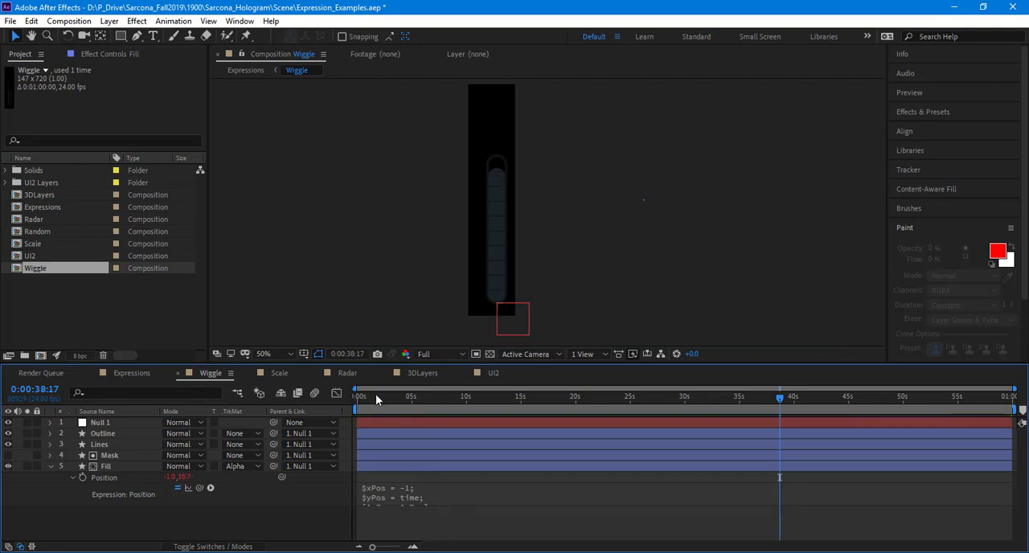
key(Home)
key(space)
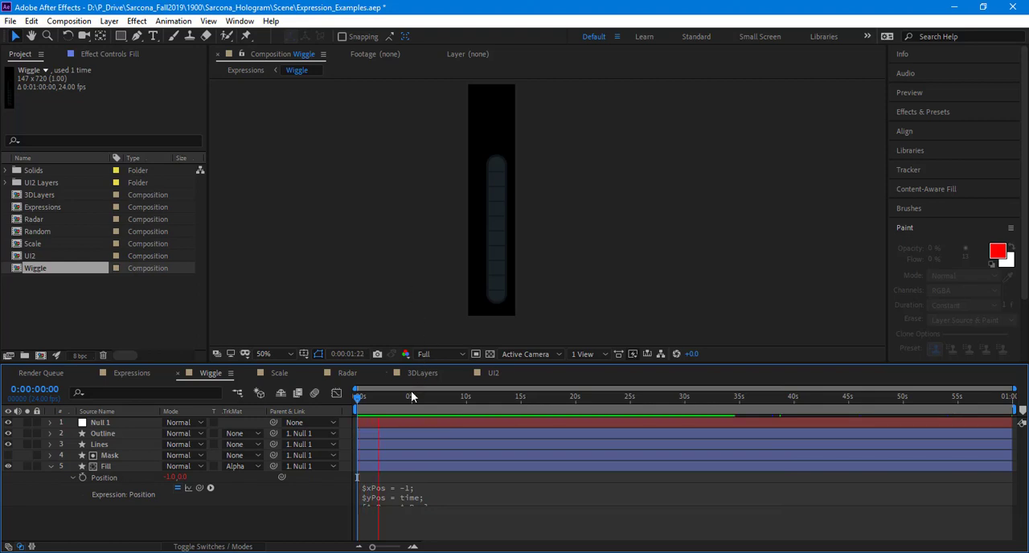
key(space)
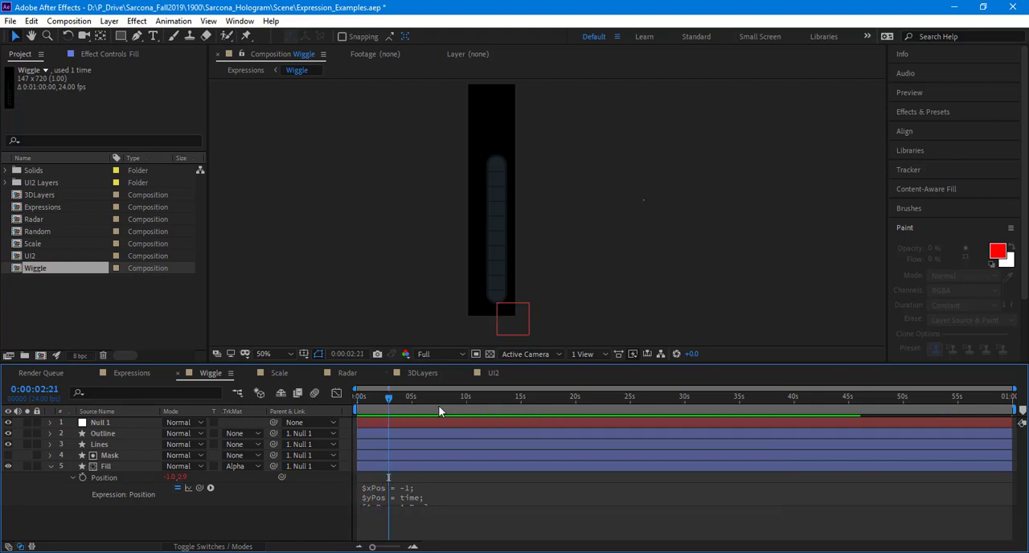
Step: Scrub the Wiggle timeline to about 0:00:51:10 and play from there to examine the Fill layer's movement
drag(438, 405, 712, 399)
drag(801, 403, 917, 401)
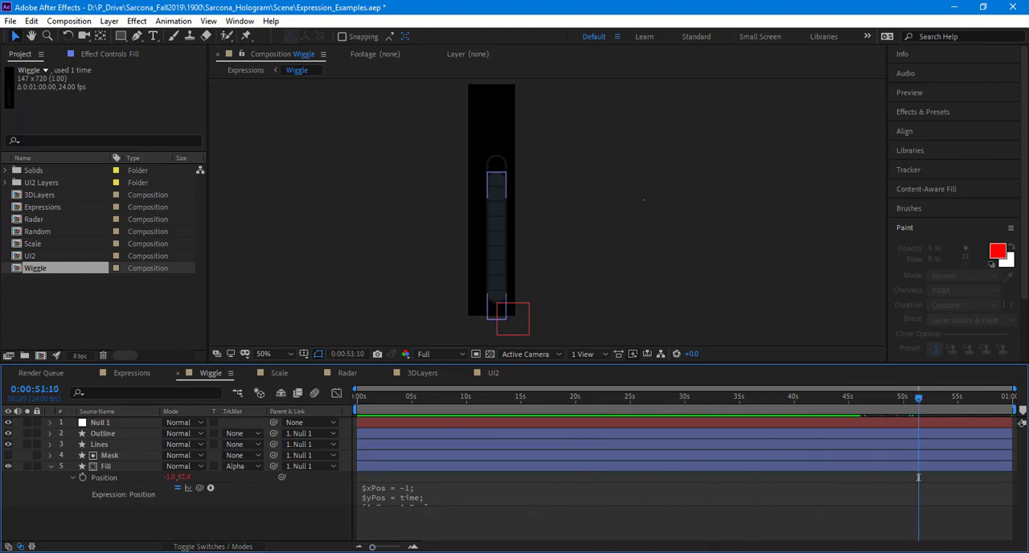
key(space)
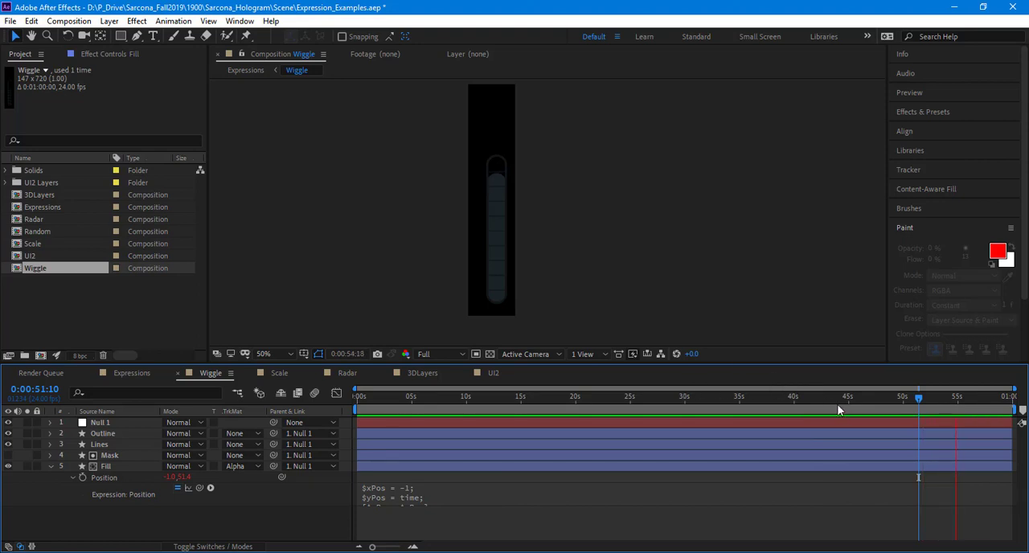
key(space)
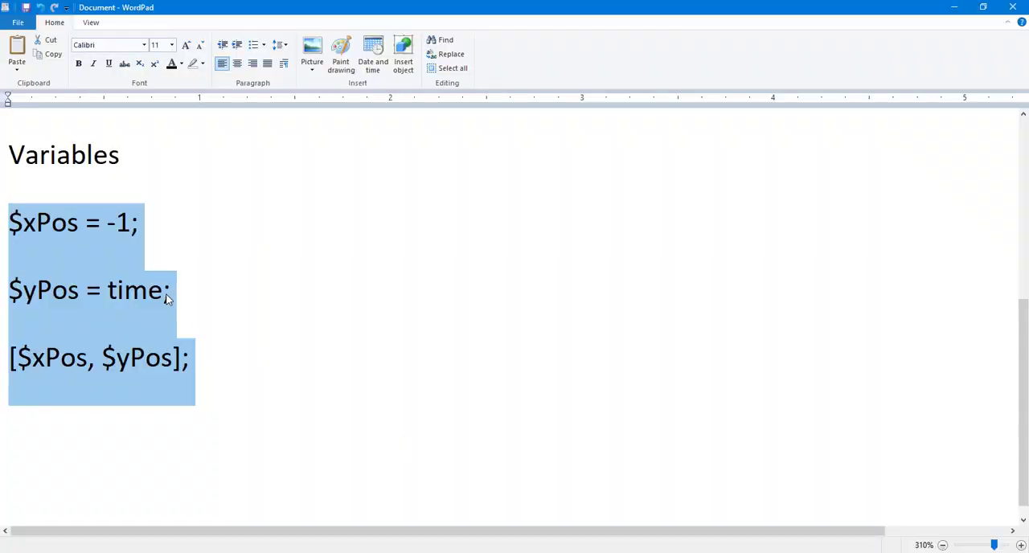
Step: Switch to the WordPad notes and change the $yPos line to "$yPos = time*20"
click(164, 301)
text(*)
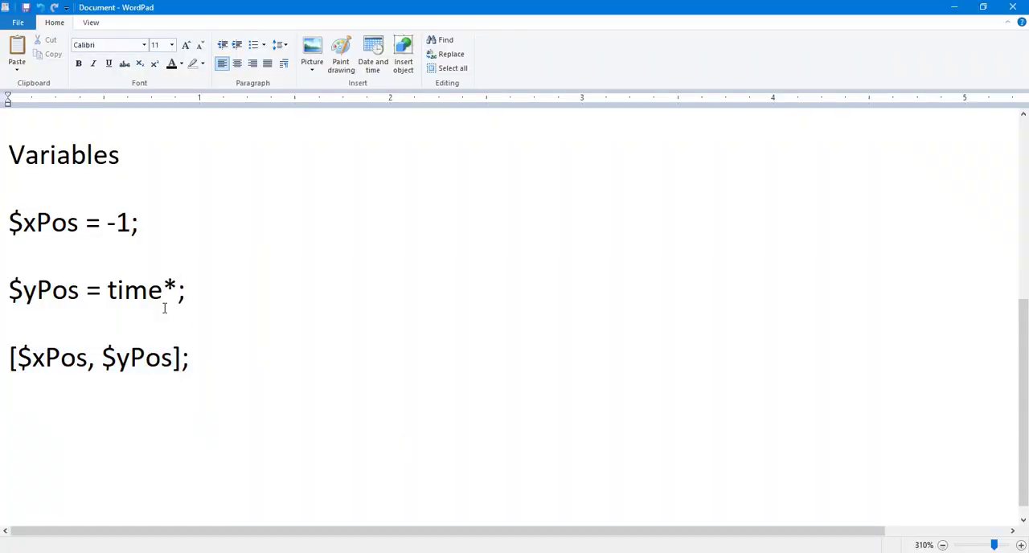
key(Up)
key(Delete)
text(20)
Step: Copy the three variable lines with time*20 into the Fill layer's Position expression in After Effects
drag(197, 370, 11, 259)
key(alt+Tab)
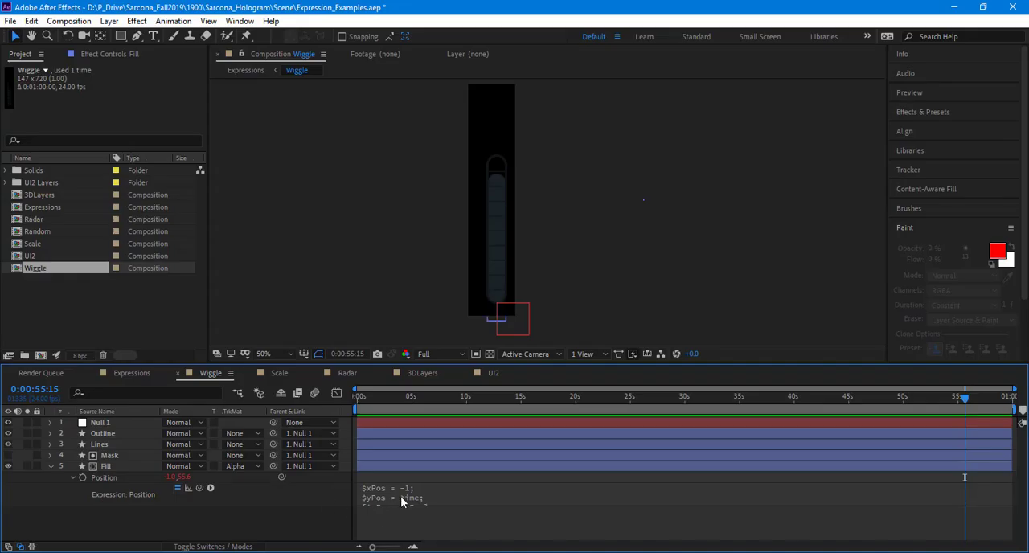
click(401, 498)
text($xPos = -1; $yPos = time*20; [$xPos, $yPos];)
click(300, 501)
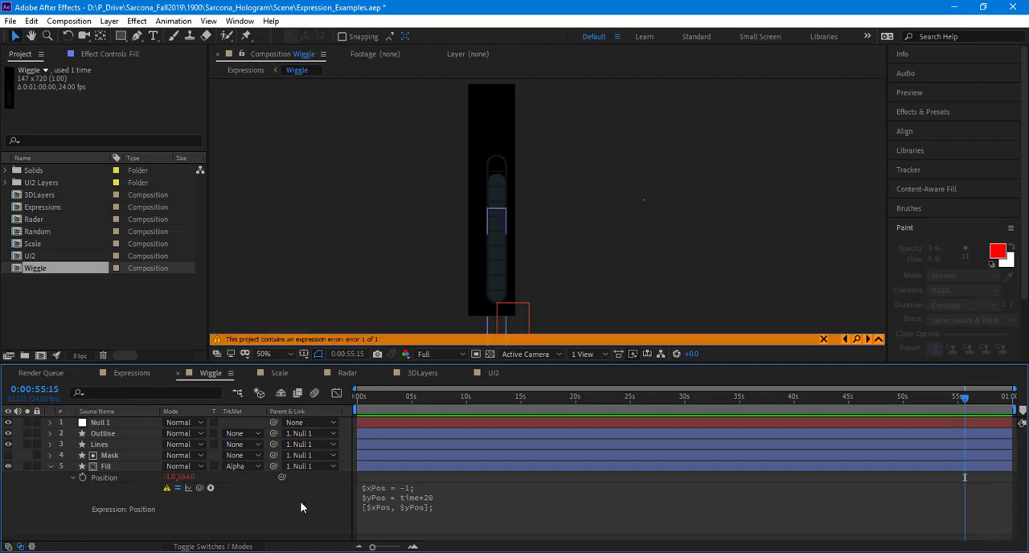
Step: Add the missing semicolon after time*20 in the Fill layer's Position expression and play the composition from the start
key(alt+Tab)
key(alt+Tab)
click(427, 509)
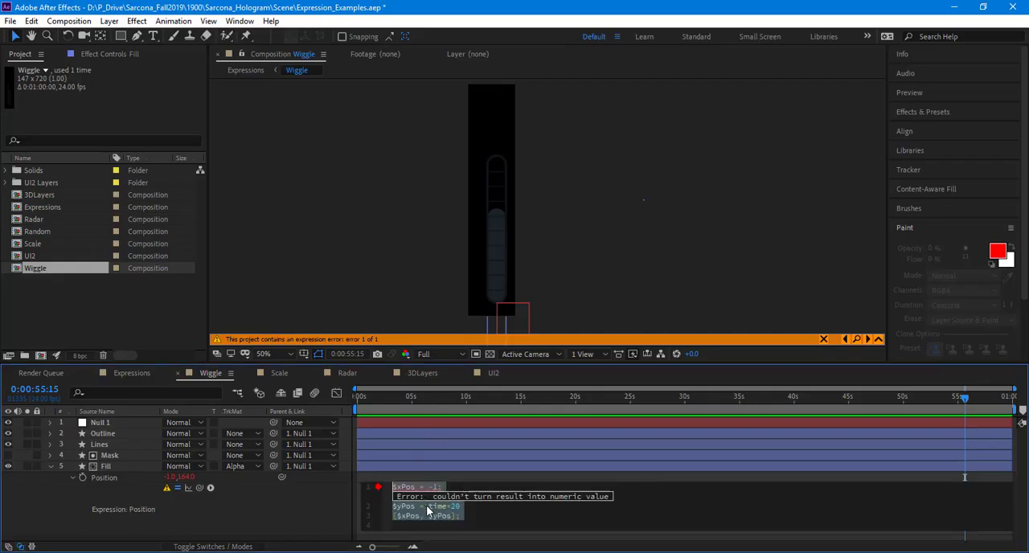
click(343, 519)
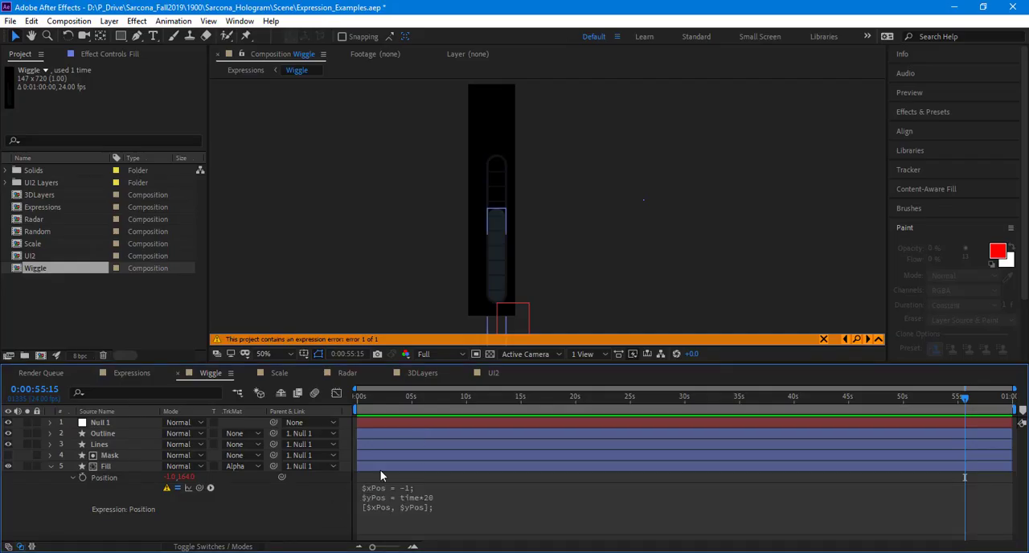
click(442, 506)
click(474, 507)
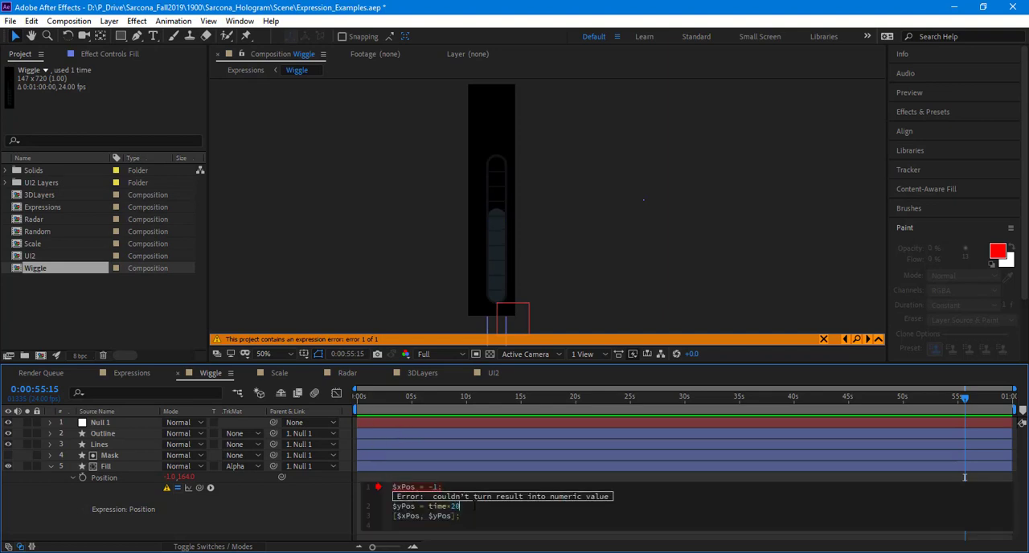
text(;)
click(309, 505)
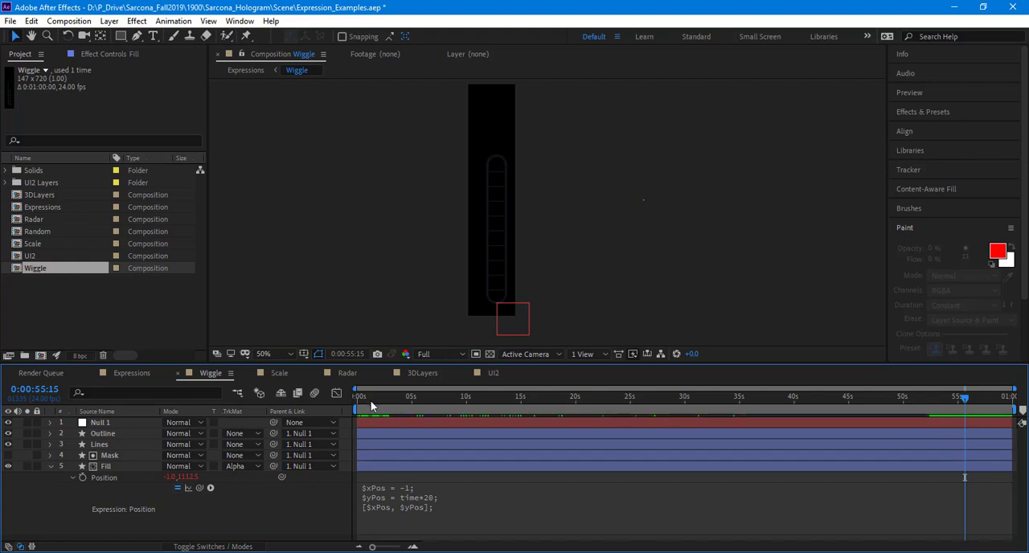
drag(364, 399, 295, 439)
key(space)
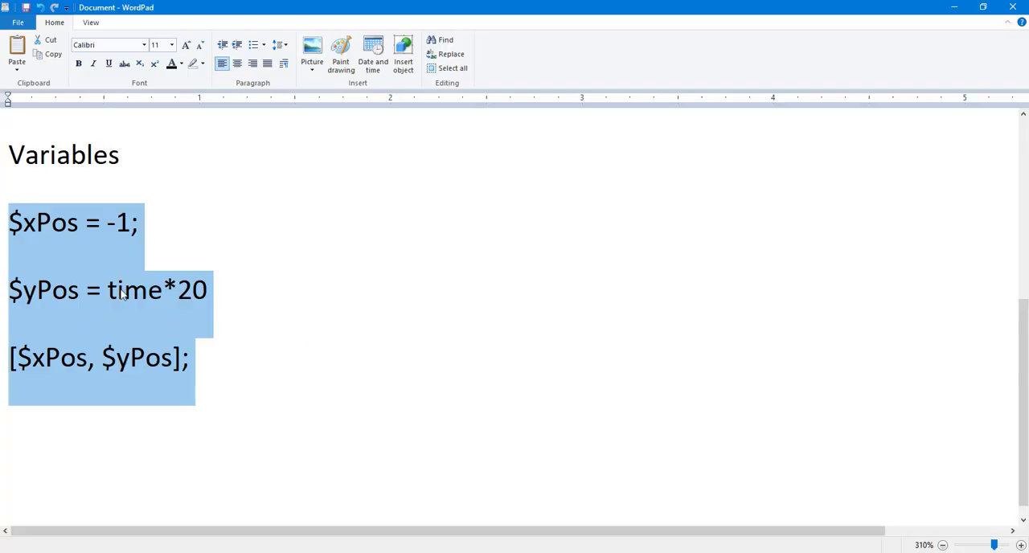
Step: Replace time*20 in the WordPad notes' $yPos line with "wiggle(5,100);" and highlight the 100 to review it
mouse_move(108, 289)
mouse_down()
mouse_move(164, 289)
mouse_move(108, 289)
mouse_up()
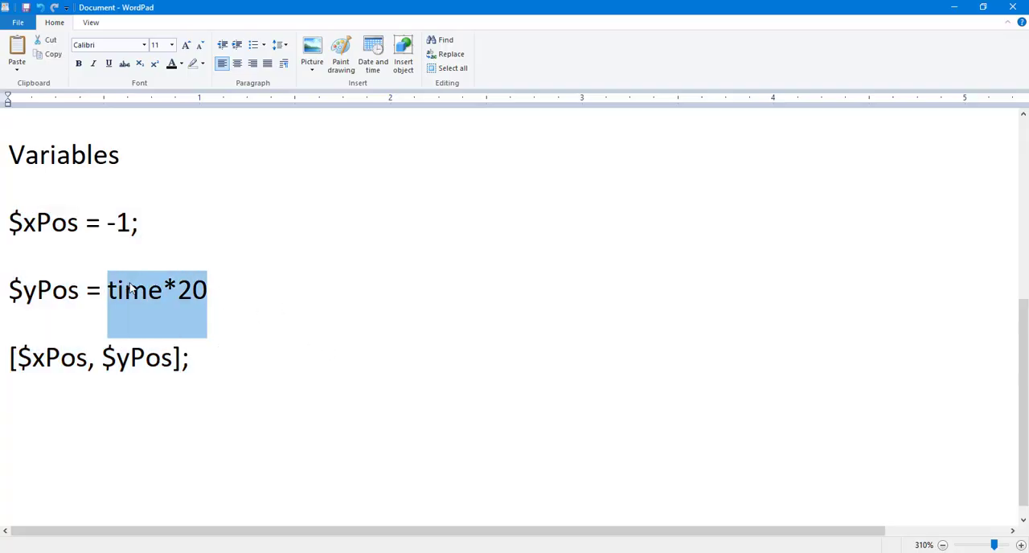
text(wiggle()
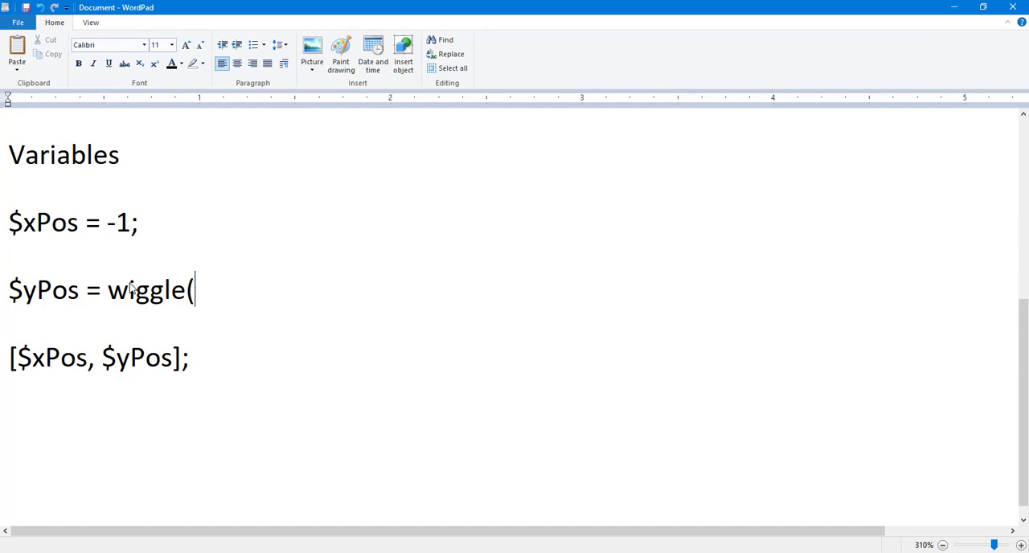
text(5,100)
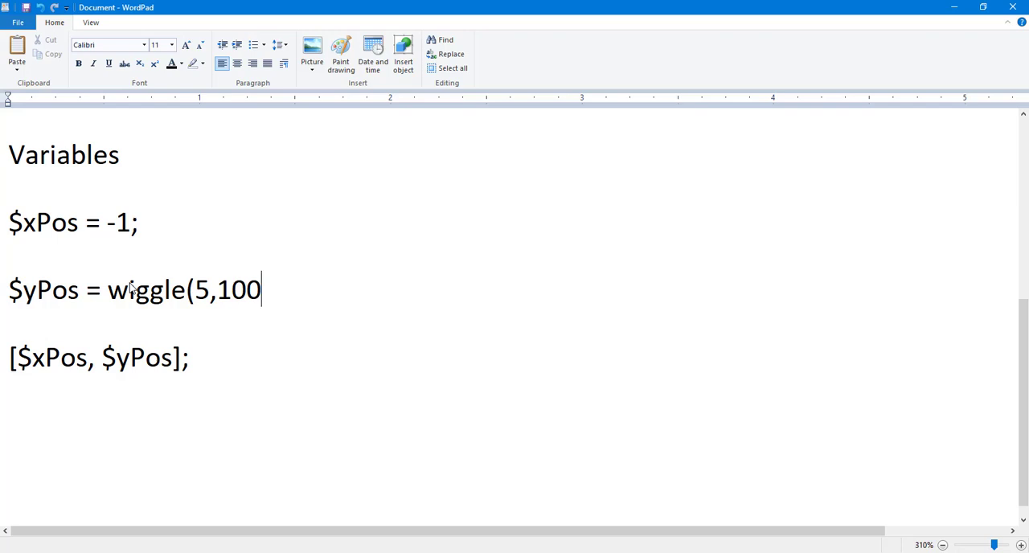
text();)
click(207, 295)
drag(210, 293, 261, 293)
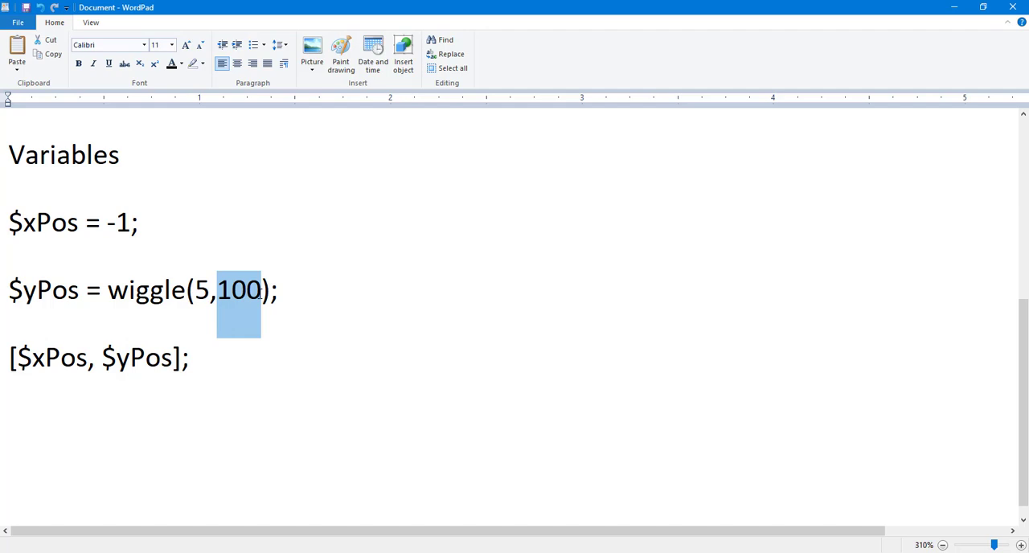
Step: Copy the three variable lines with wiggle(5,100) into the Fill layer's Position expression in After Effects
drag(223, 356, 10, 252)
key(ctrl+c)
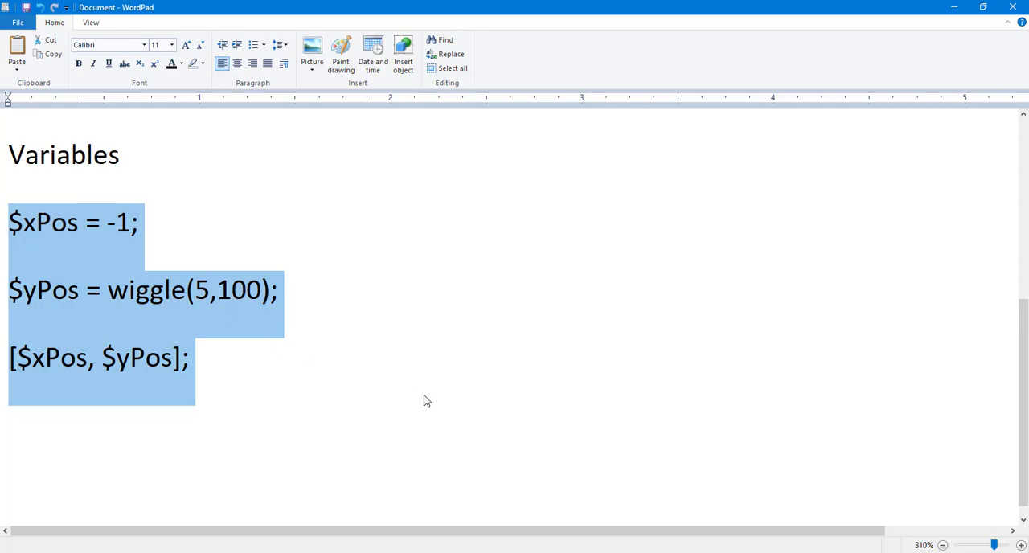
key(alt+Tab)
click(446, 500)
key(ctrl+v)
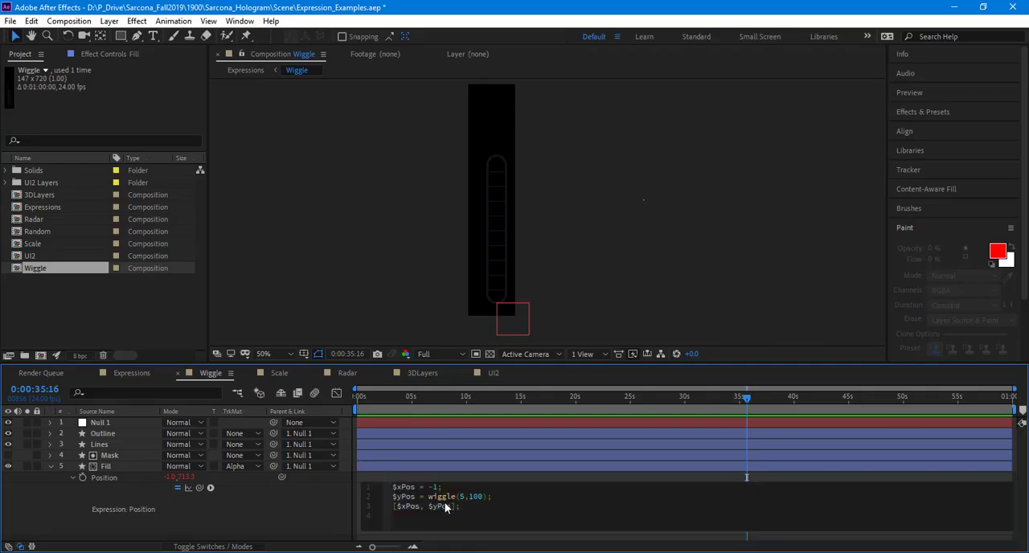
click(299, 507)
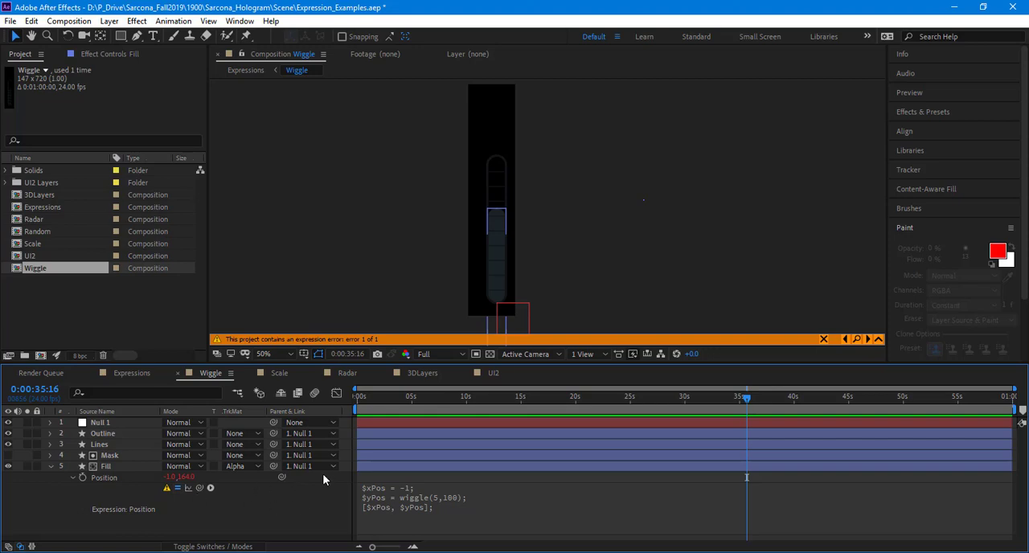
Step: Return to the WordPad notes and highlight the wiggle(5,100) call to examine what it assigns to $yPos
key(alt+Tab)
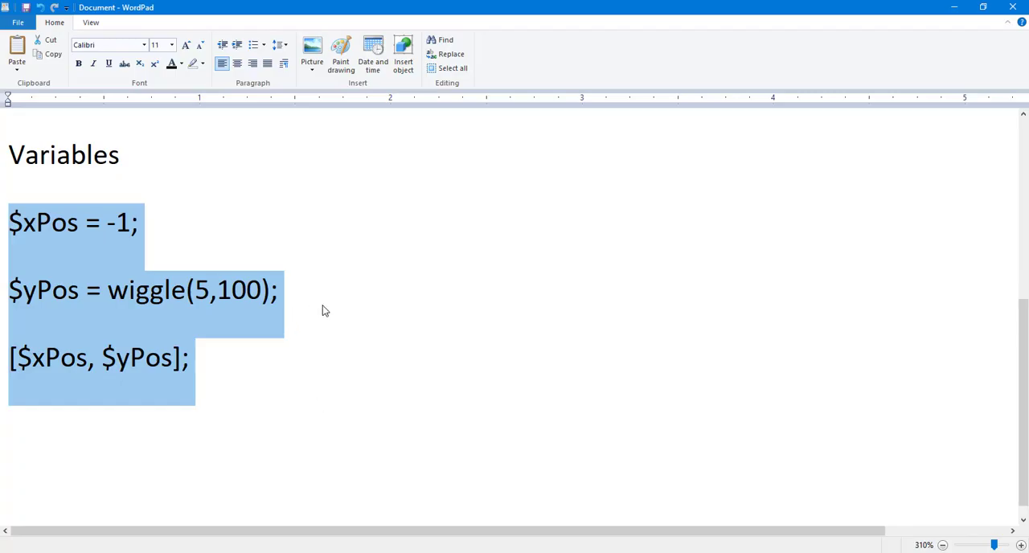
click(325, 311)
drag(110, 291, 272, 295)
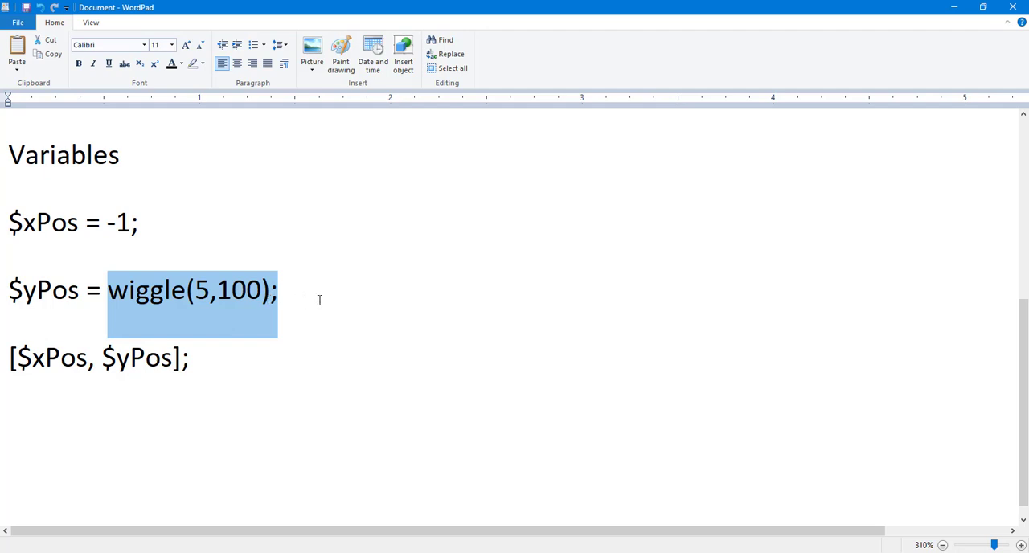
click(268, 290)
drag(267, 290, 108, 291)
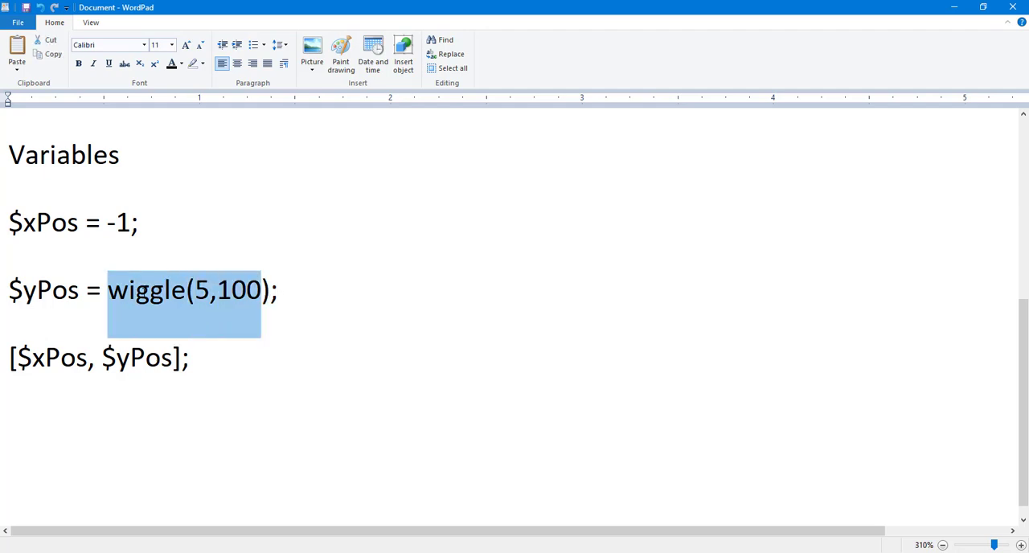
double_click(146, 291)
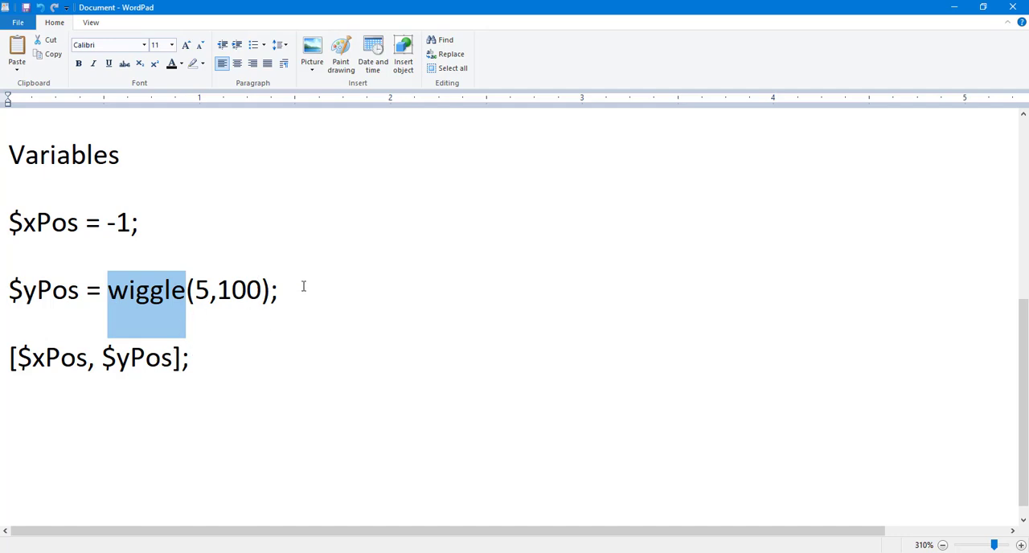
Step: Add the line "$yPos = yPos[0];" between the wiggle line and the [$xPos, $yPos] line
drag(301, 287, 299, 287)
key(Return)
key(Return)
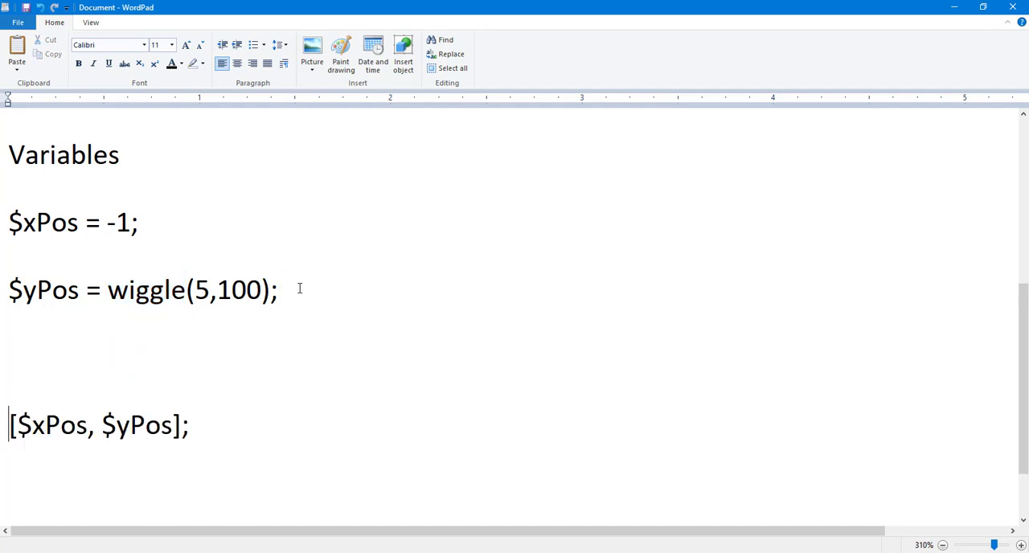
key(Up)
text($yPos)
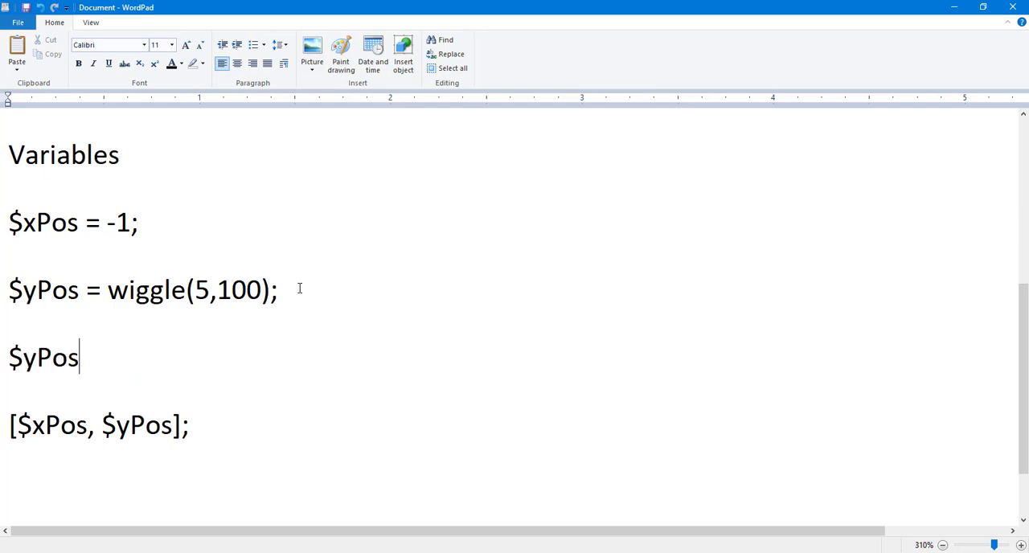
text( = yP)
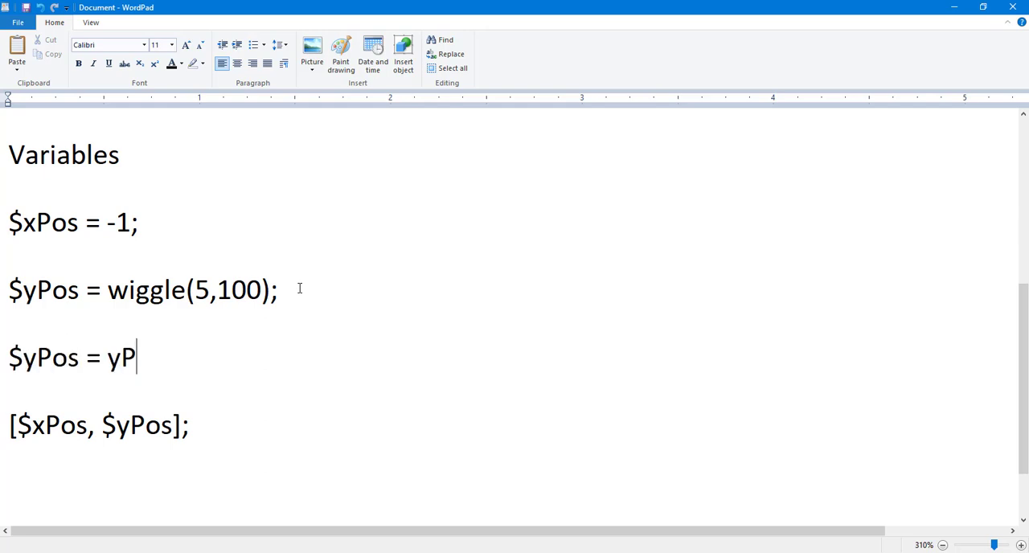
text(os[0])
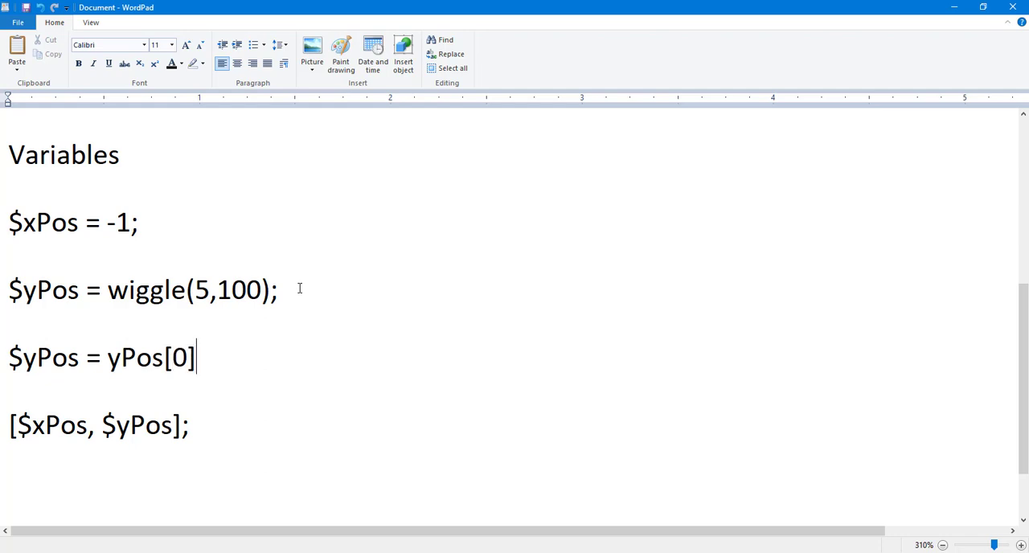
text(;)
Step: Highlight wiggle(5,100) and the [0] index in the notes to review how one wiggle value is picked
drag(108, 289, 215, 287)
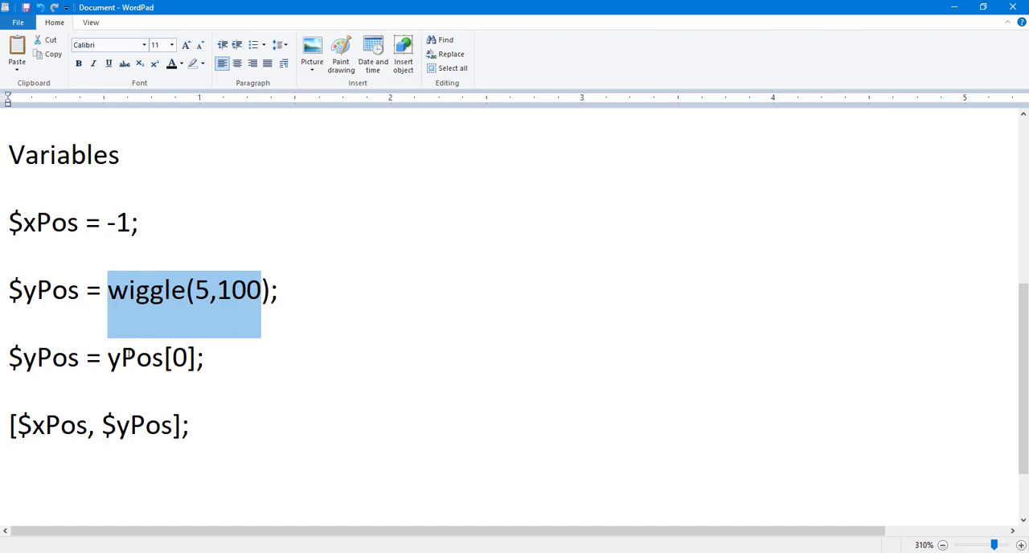
click(121, 357)
double_click(176, 358)
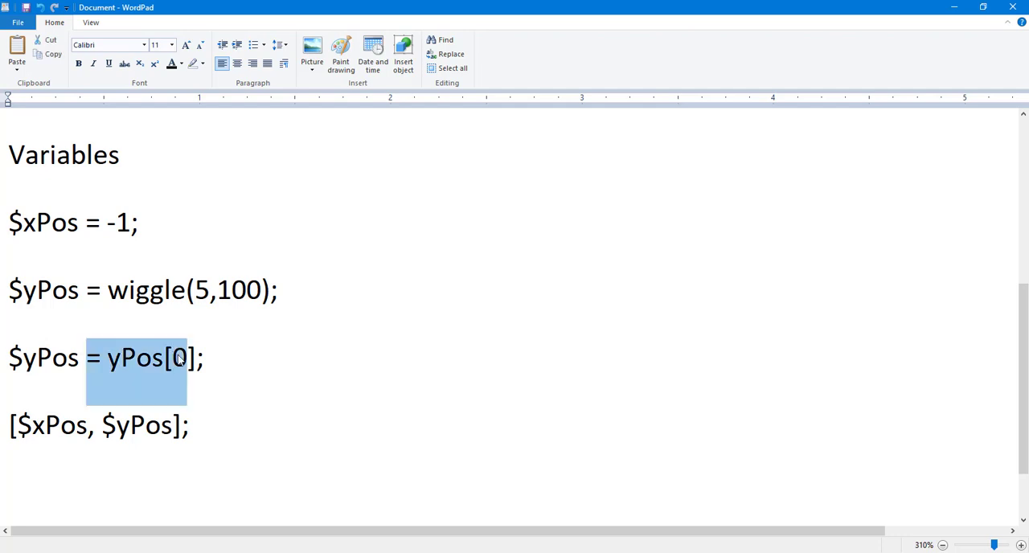
click(178, 358)
double_click(179, 359)
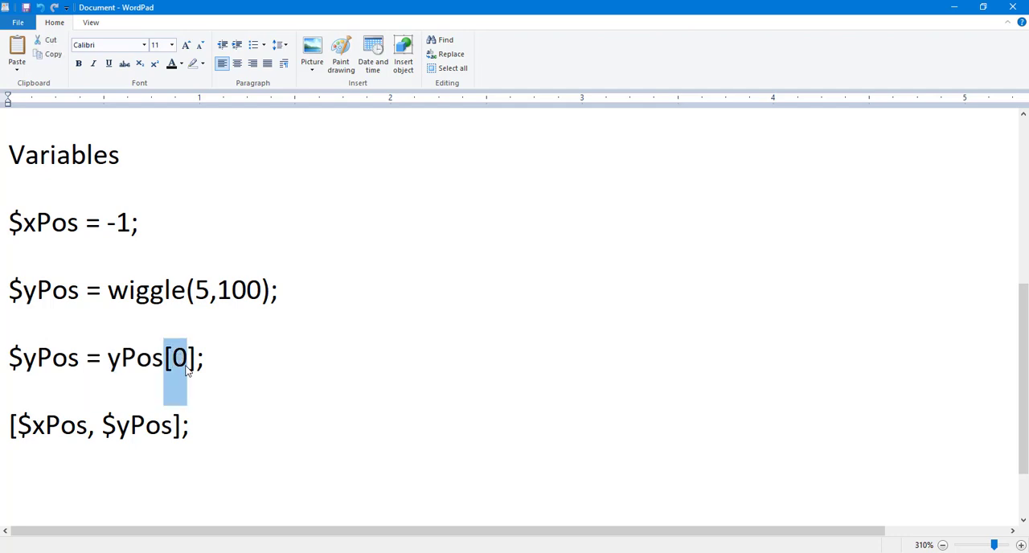
Step: Copy the four variable lines into the Fill layer's Position expression in After Effects and open the expression's error details
drag(212, 427, 2, 253)
key(ctrl+c)
key(alt+Tab)
click(417, 496)
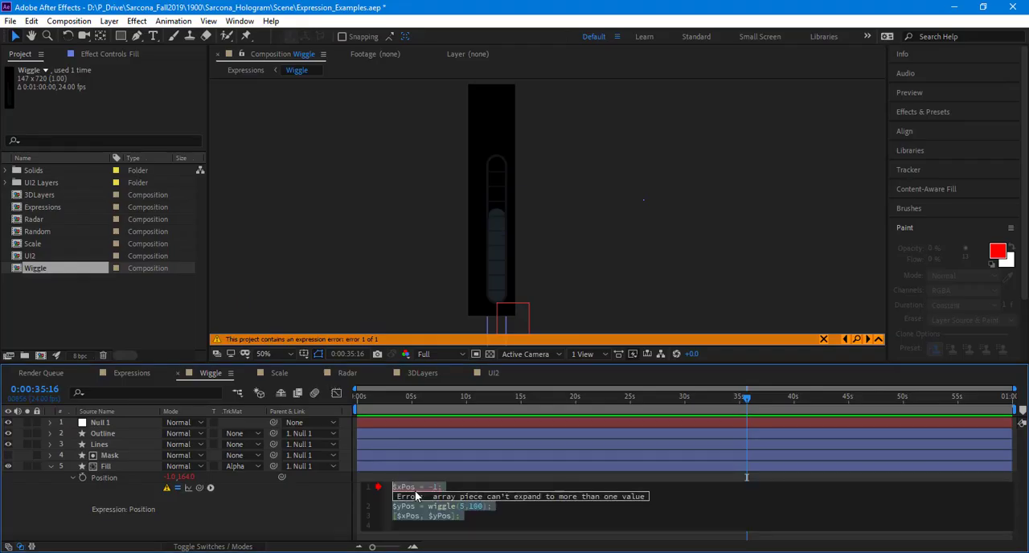
key(ctrl+v)
click(296, 499)
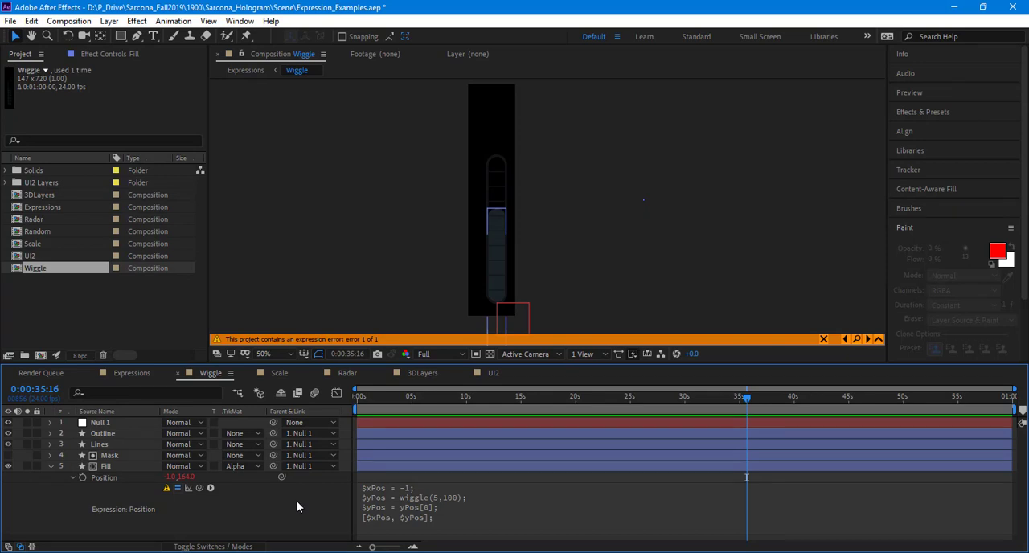
click(166, 488)
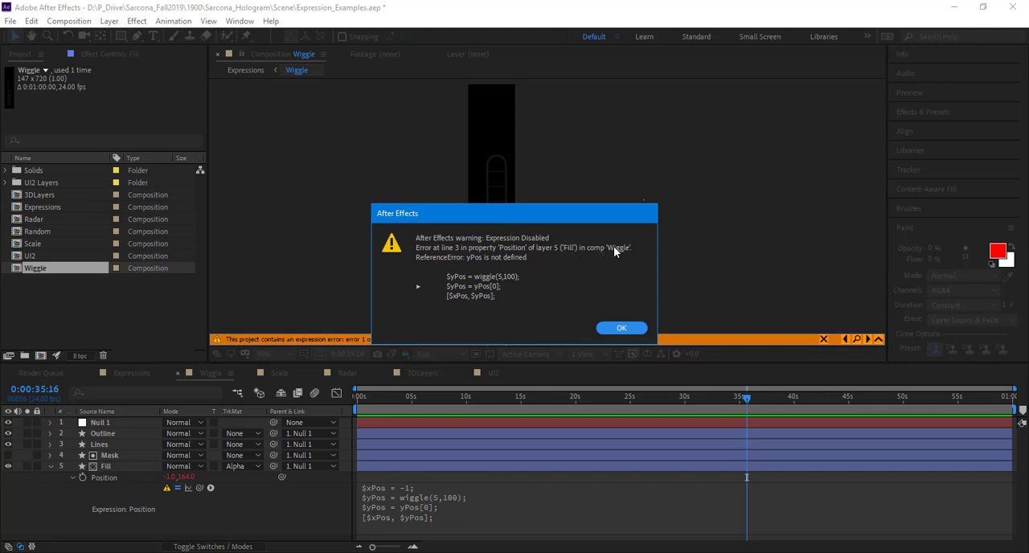
Step: Dismiss the expression error and correct the third variable line in the WordPad notes to "$yPos = $yPos[0];"
click(622, 328)
key(alt+Tab)
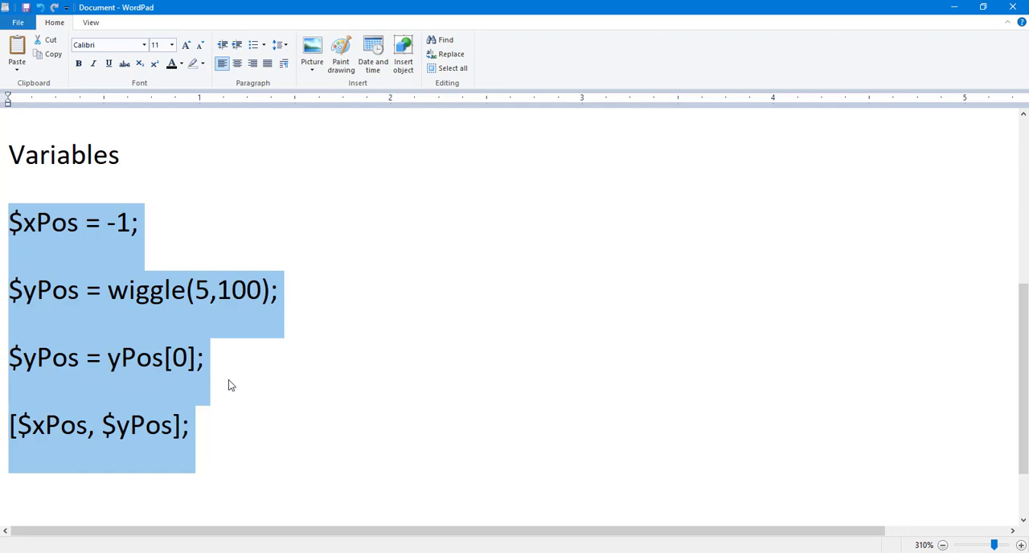
click(108, 359)
key(shift+Right)
text($)
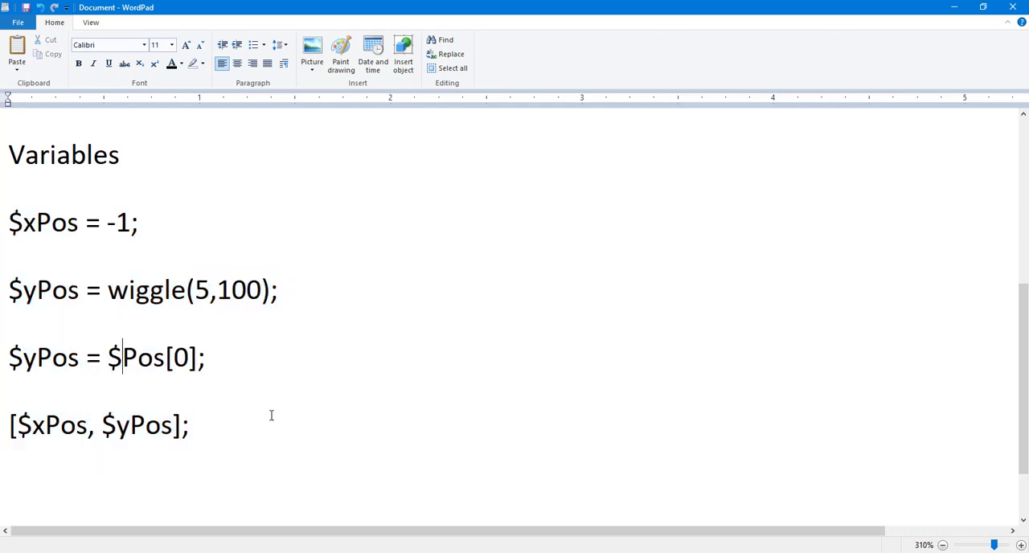
key(alt+Tab)
key(alt+Tab)
text(y)
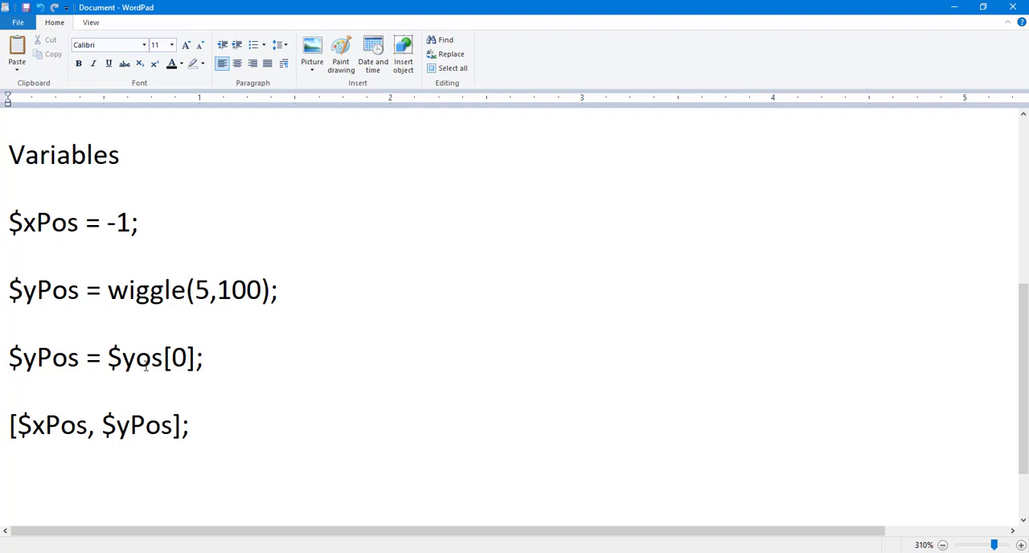
text(P)
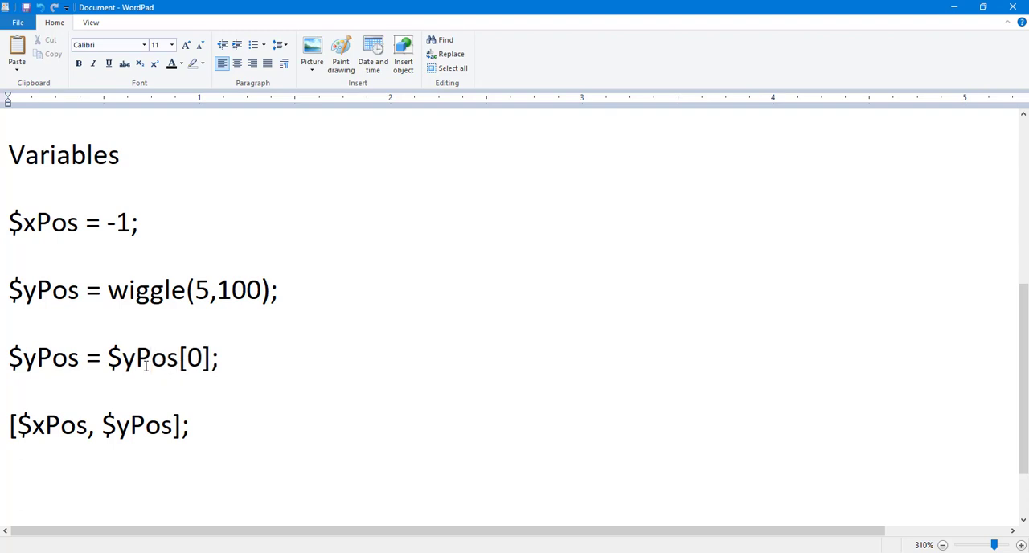
Step: Replace the Fill layer's Position expression in After Effects with the corrected four variable lines and preview from the first frame
click(5, 252)
key(ctrl+shift+End)
key(alt+Tab)
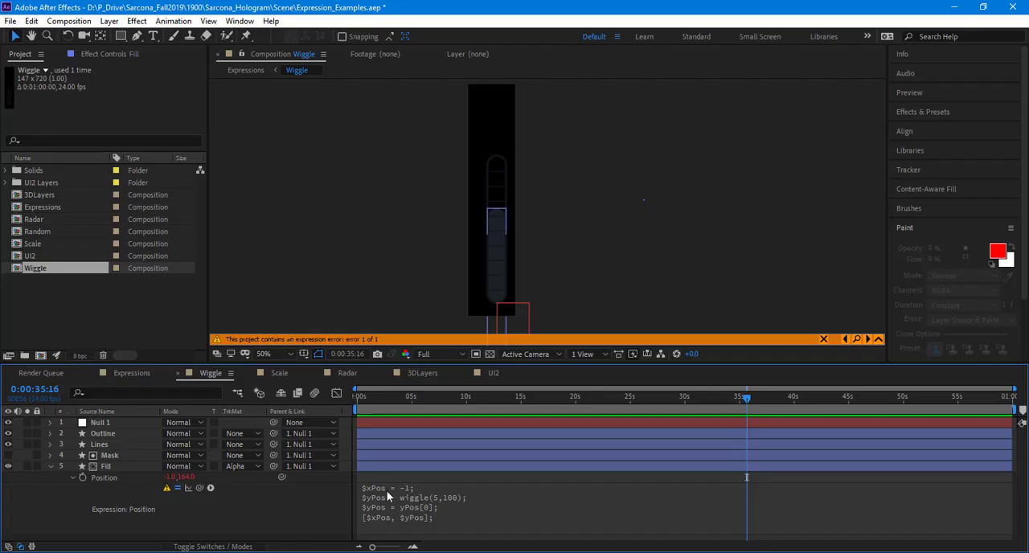
click(388, 495)
key(ctrl+v)
click(301, 511)
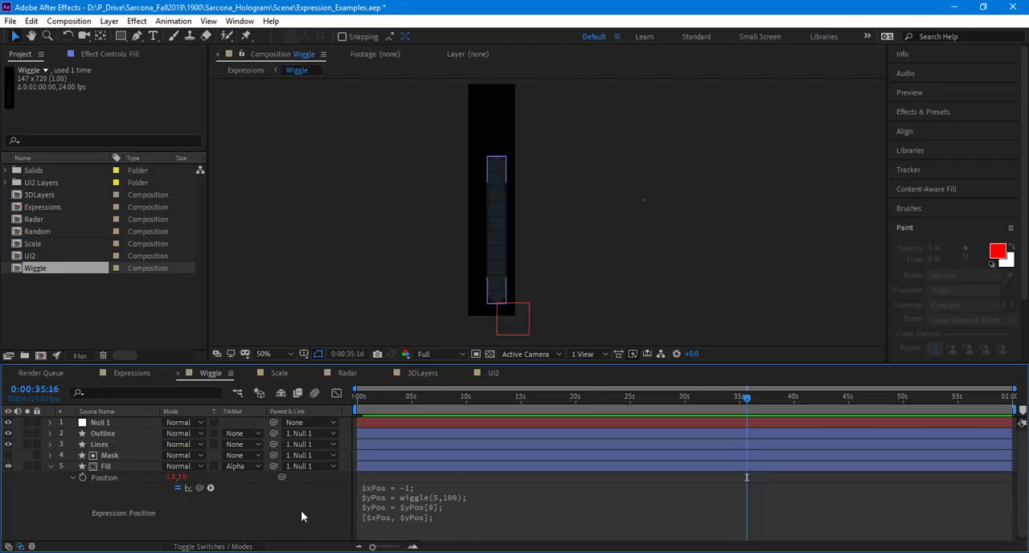
key(Home)
key(space)
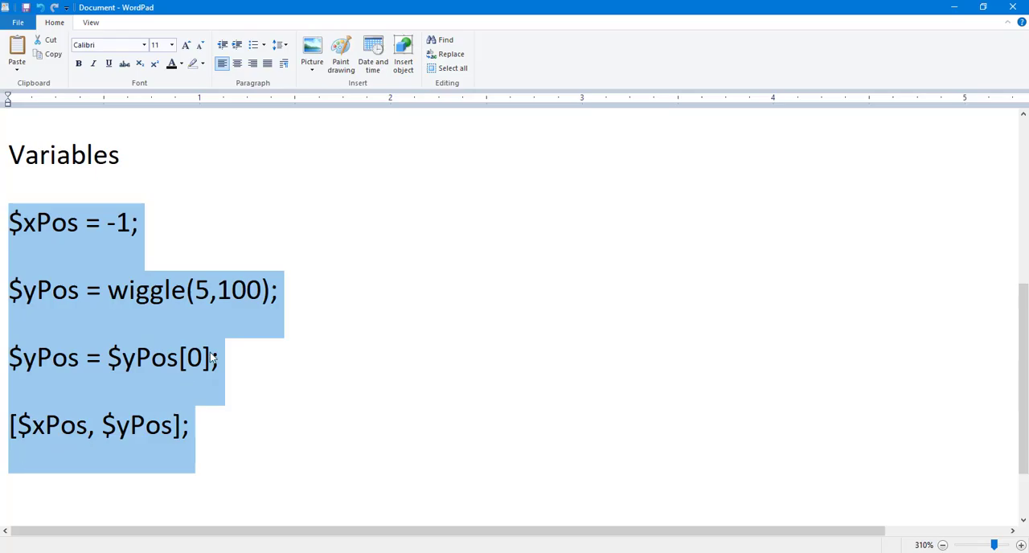
Step: Return to the WordPad notes and add an offset so the third line reads "$yPos = $yPos[0]+100;"
click(210, 359)
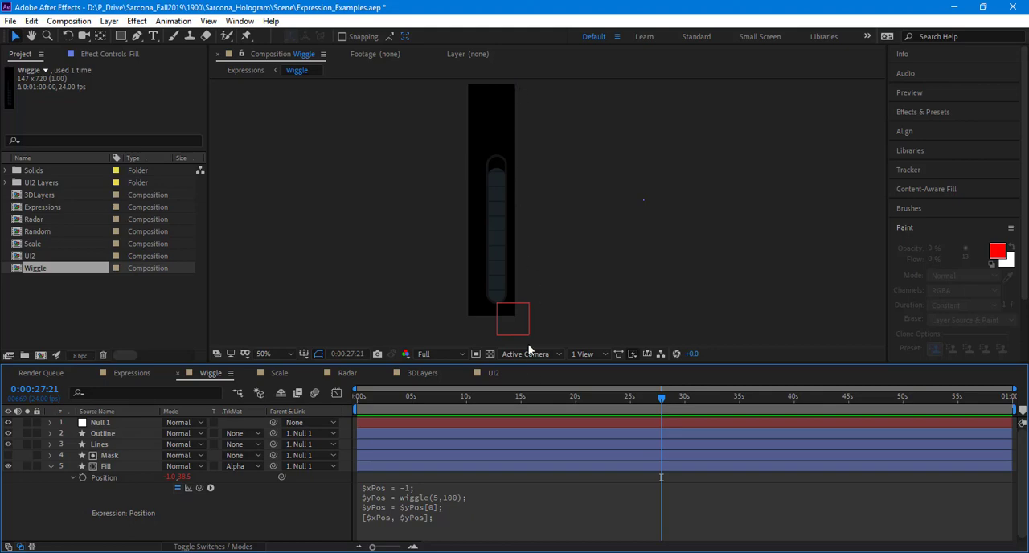
key(alt+Tab)
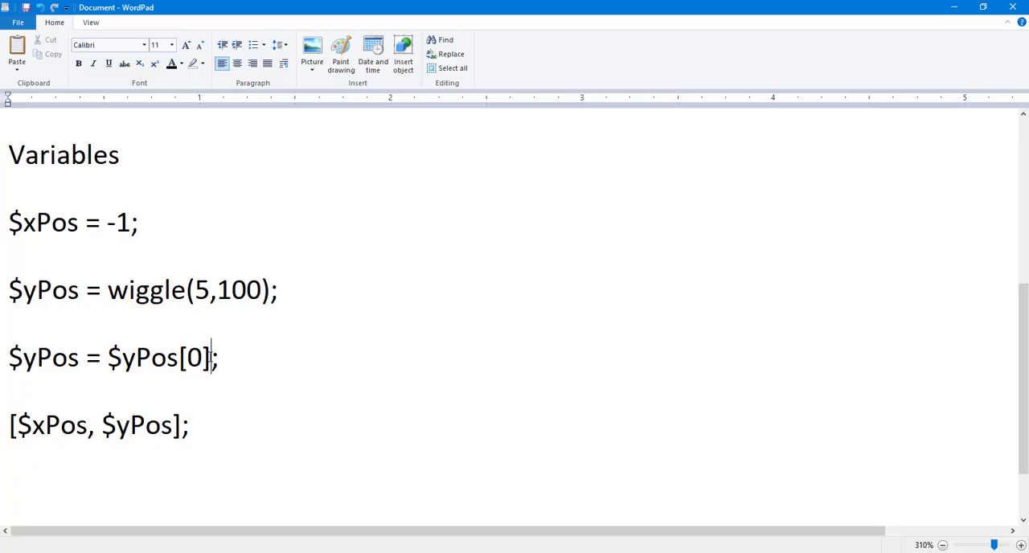
text(+100)
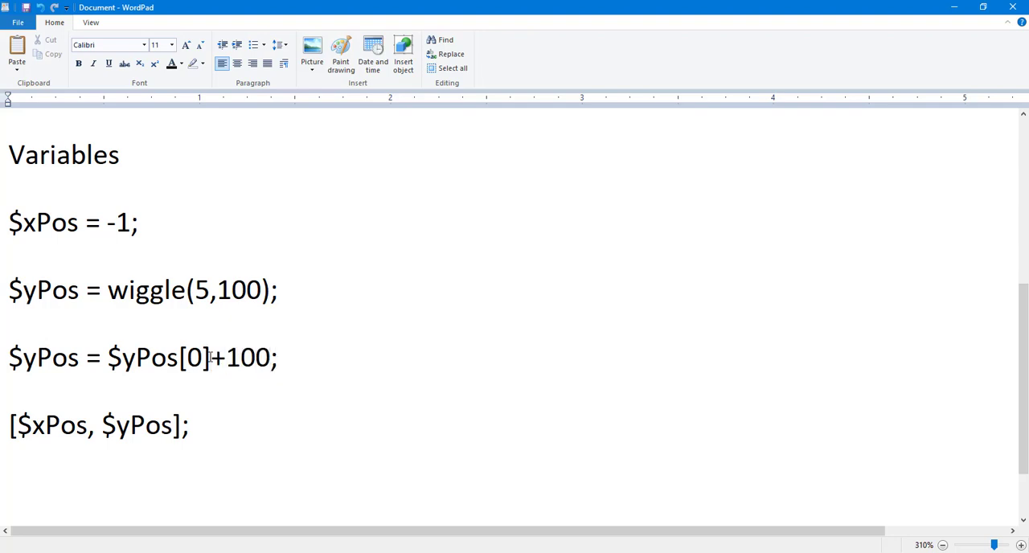
Step: Copy the four variable lines with the +100 offset over the Fill layer's Position expression in After Effects
drag(211, 430, 58, 262)
key(ctrl+c)
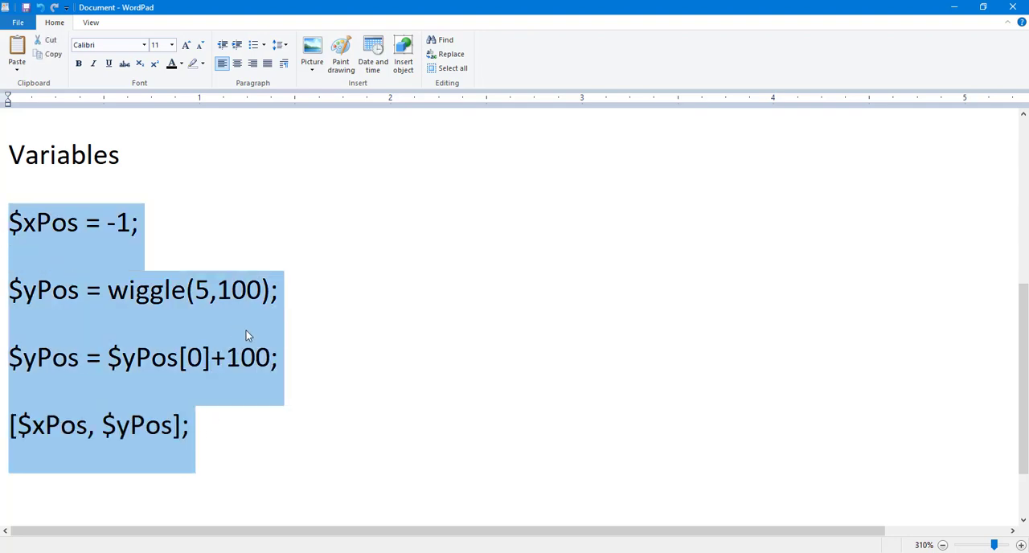
key(alt+Tab)
click(433, 521)
key(ctrl+v)
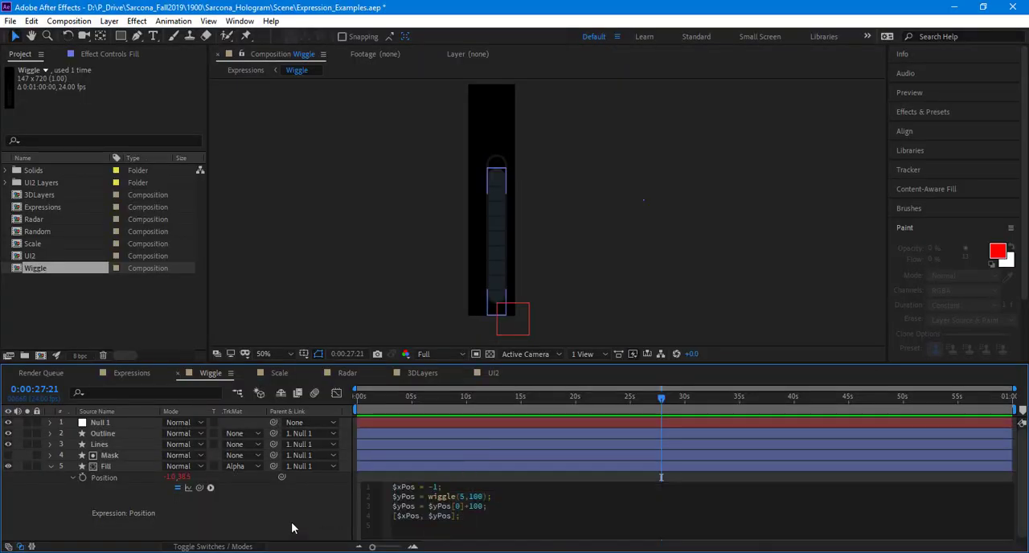
click(292, 523)
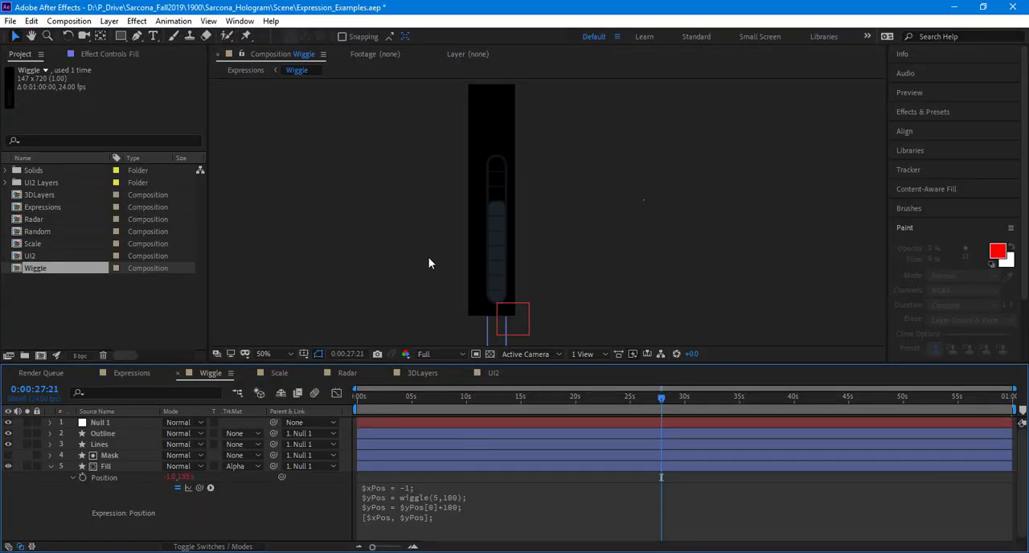
Step: Reframe the Wiggle bar in the composition view and preview its motion from the first frame
scroll(429, 257, down, 2)
drag(415, 247, 389, 231)
scroll(391, 233, up, 2)
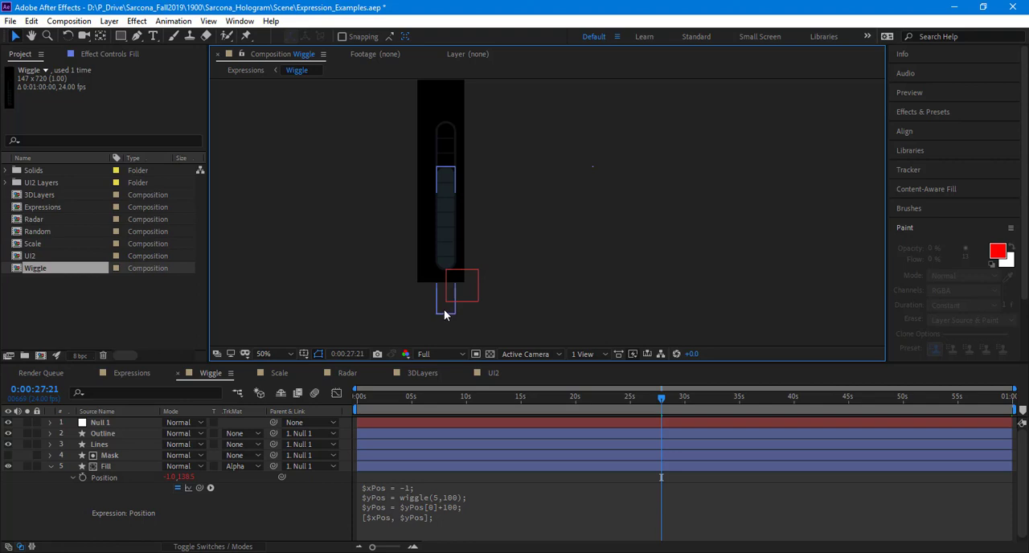
key(Home)
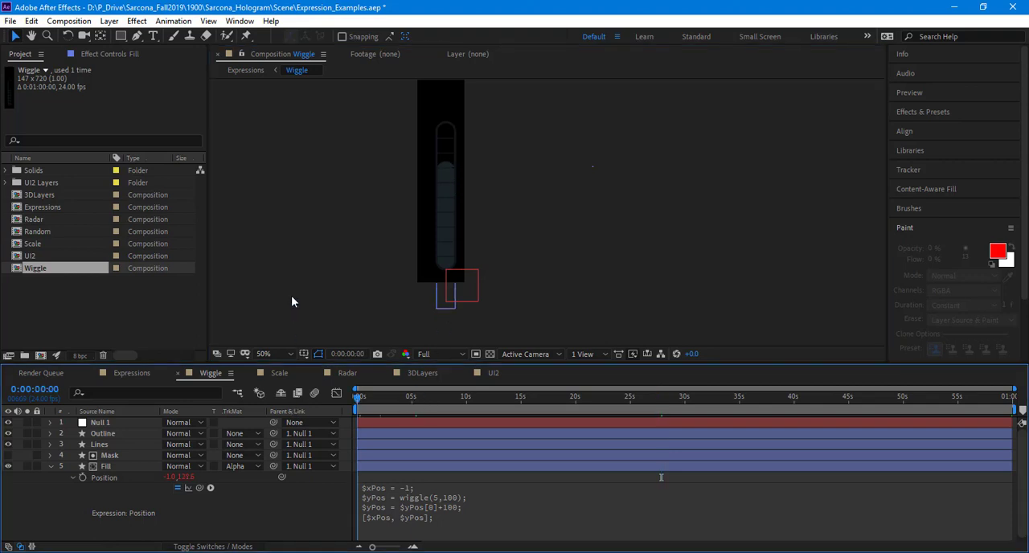
key(space)
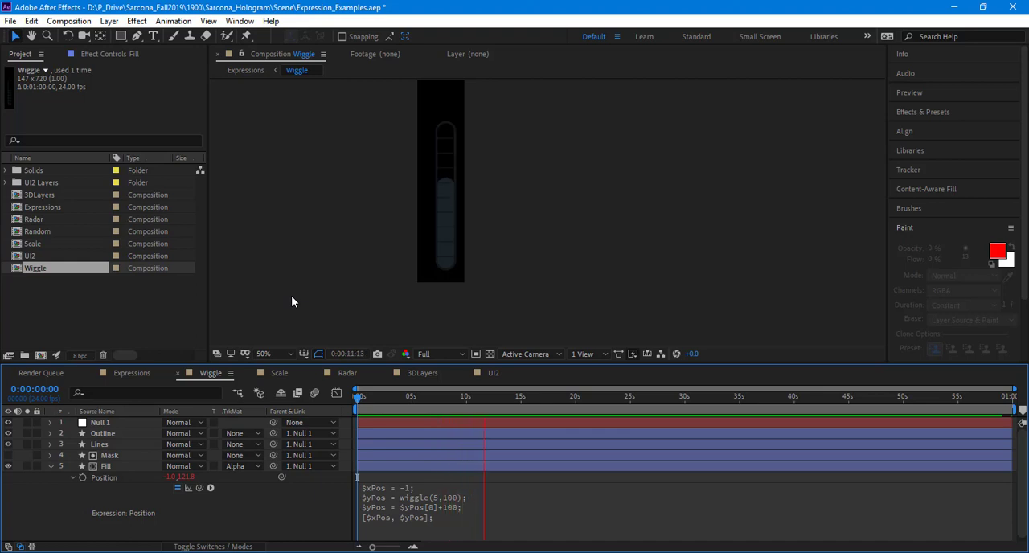
Step: Try wiggle(2,70) and an offset of +200 in the Fill layer's Position expression and preview the result
click(478, 493)
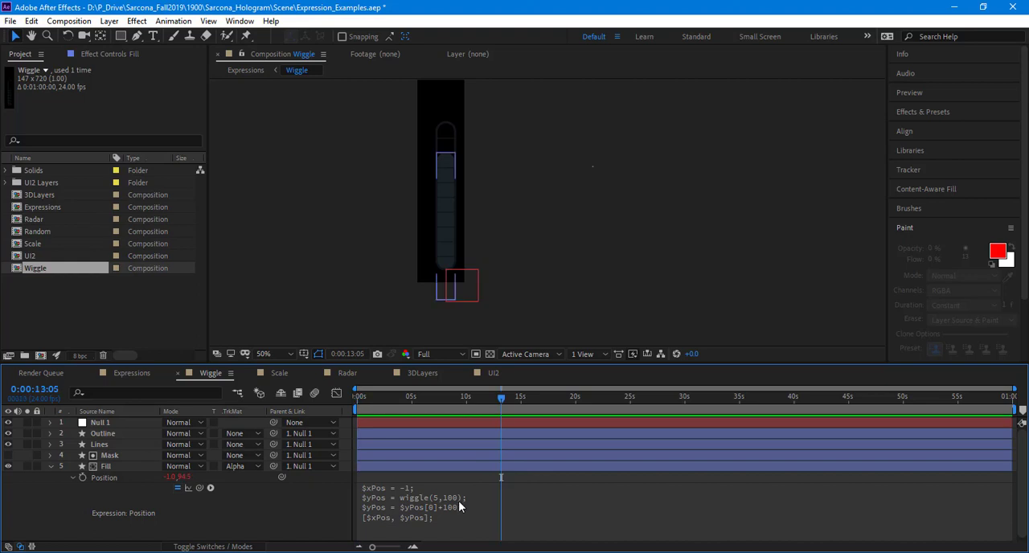
click(473, 504)
click(482, 507)
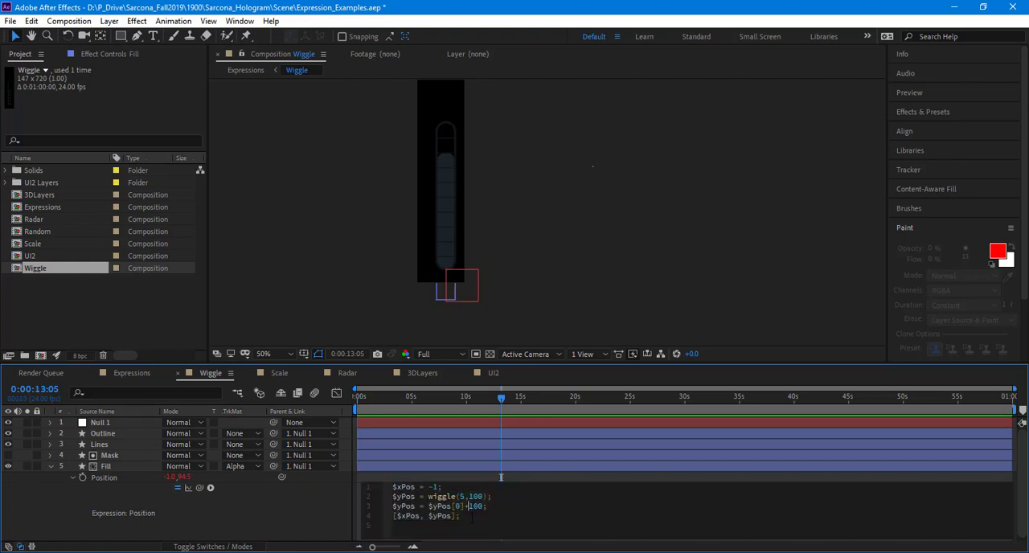
key(shift+Right)
key(shift+Right)
text(2)
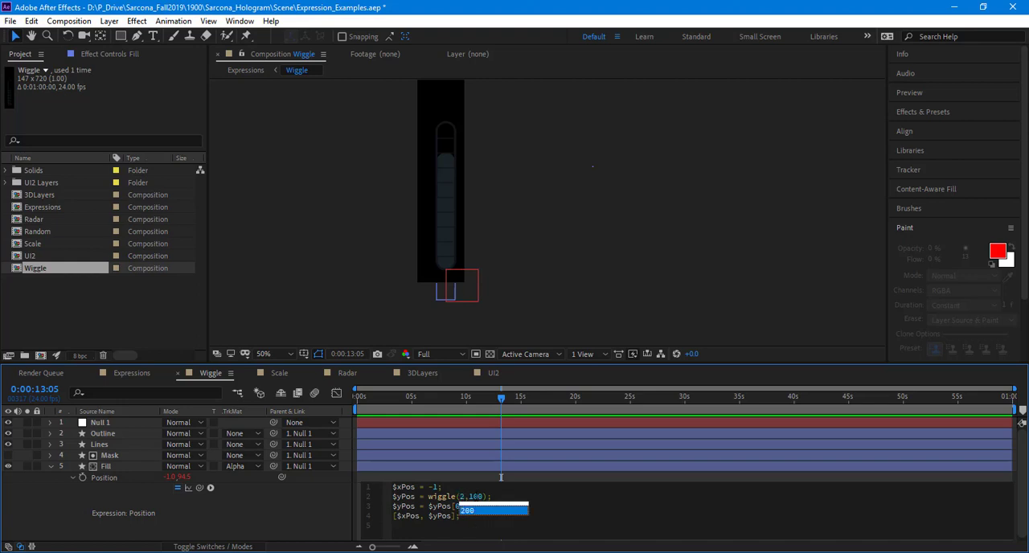
key(Escape)
key(shift+Left)
key(shift+Left)
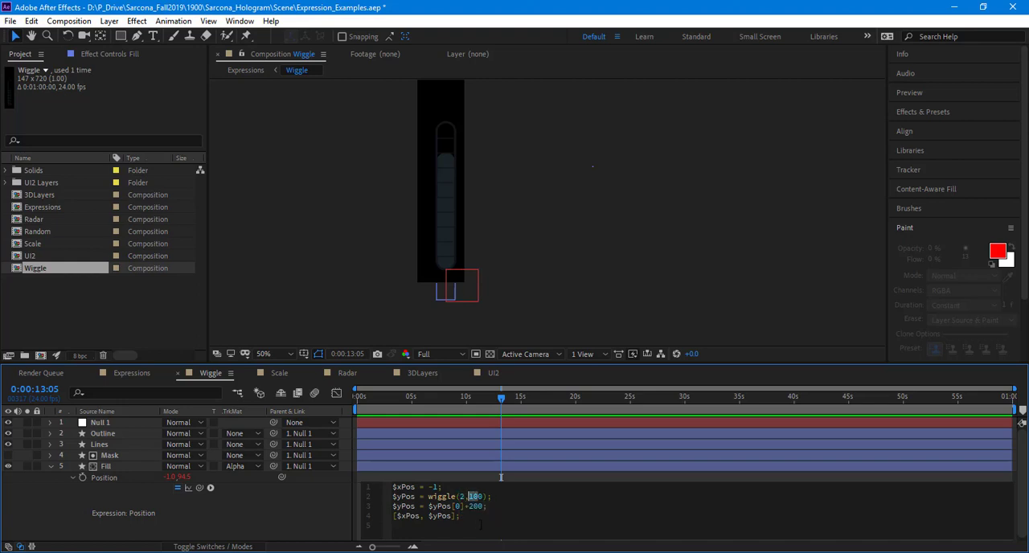
text(7)
click(325, 302)
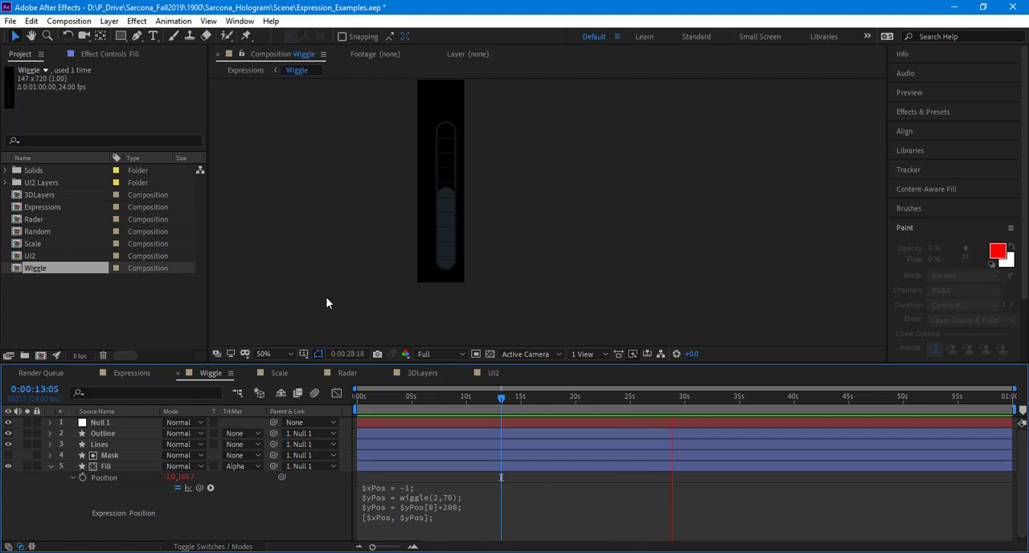
Step: Return to the WordPad notes and try .005 as the wiggle frequency in the $yPos line
click(446, 500)
key(alt+Tab)
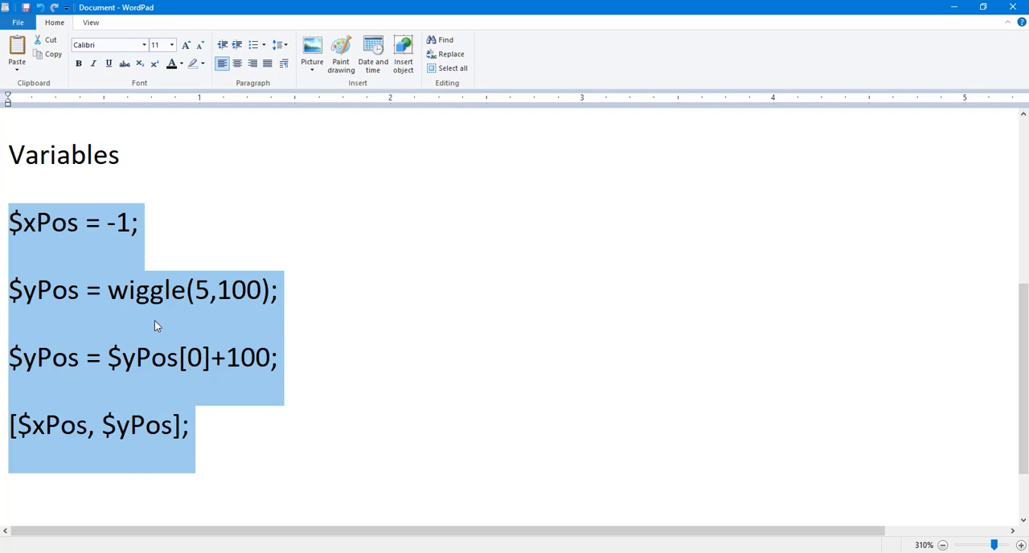
click(154, 325)
drag(195, 291, 210, 291)
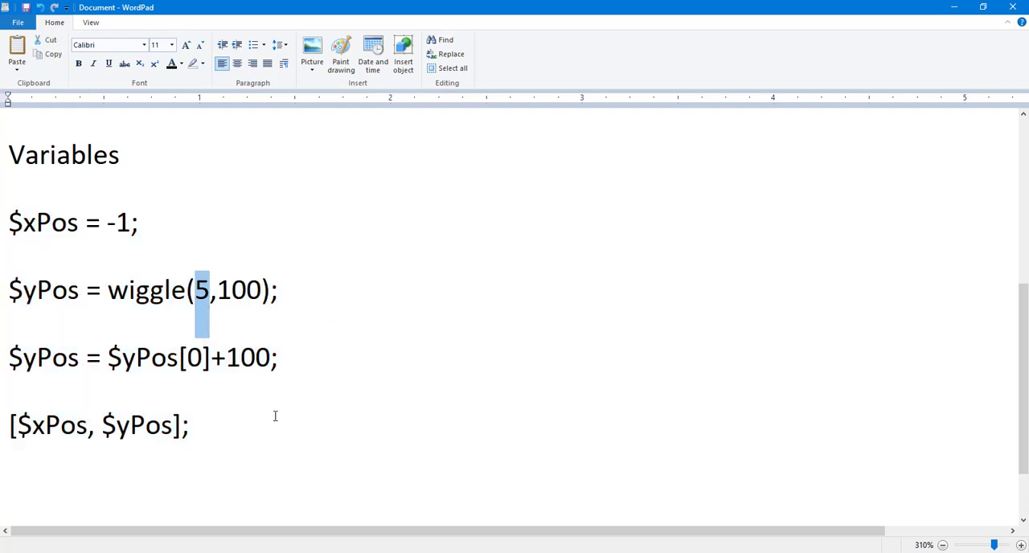
text(0)
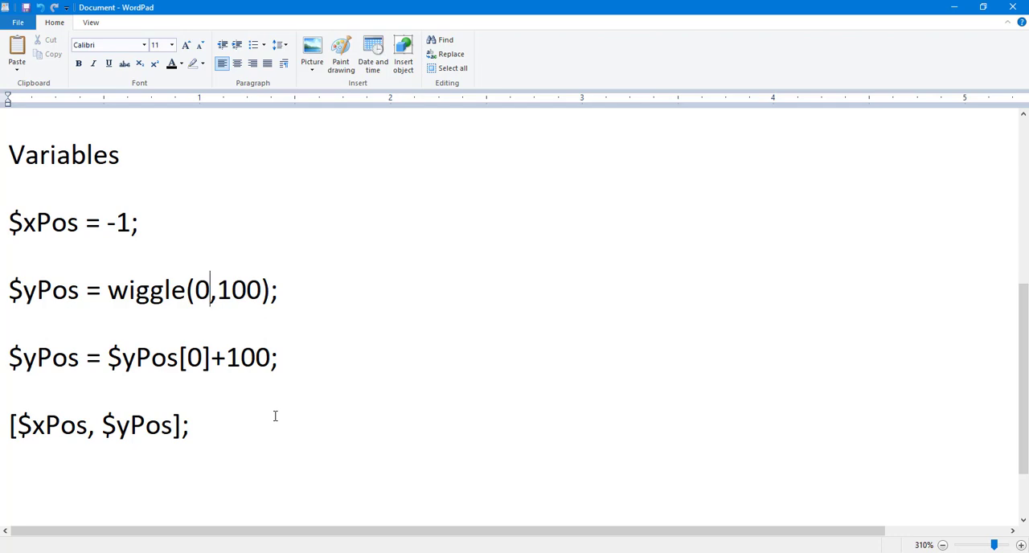
key(BackSpace)
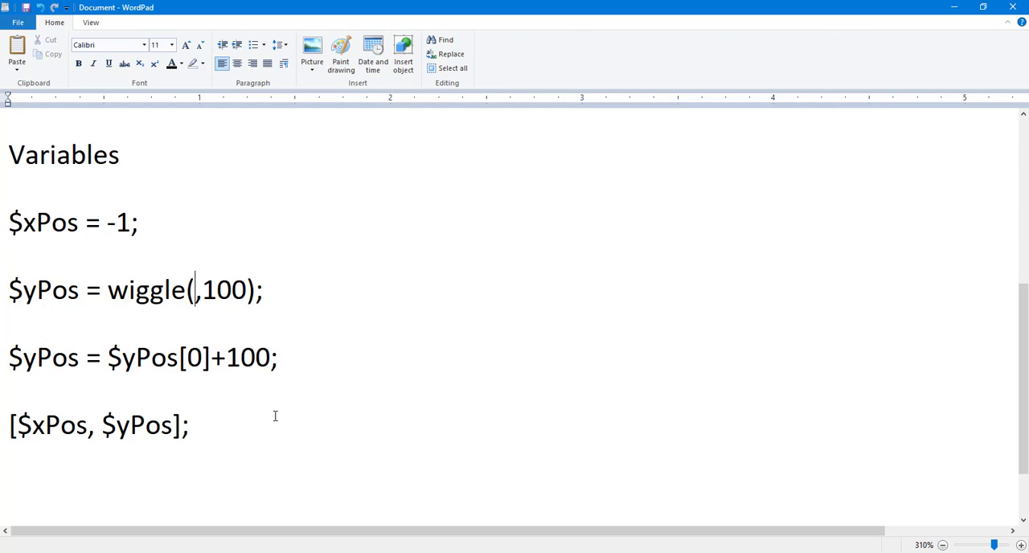
text(.005)
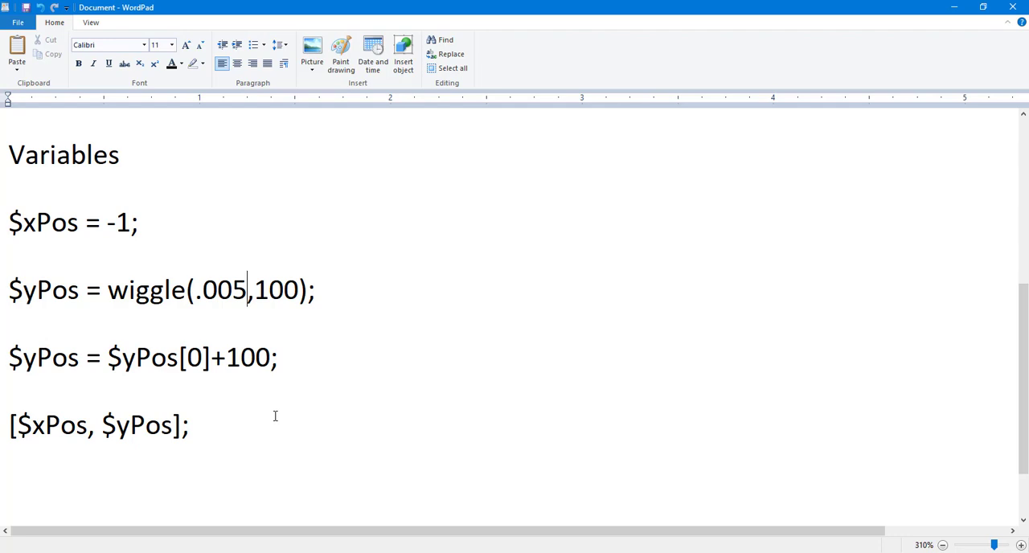
Step: Set the wiggle frequency in the notes to .1 so the call reads wiggle(.1,100)
key(BackSpace)
key(BackSpace)
key(BackSpace)
text(1)
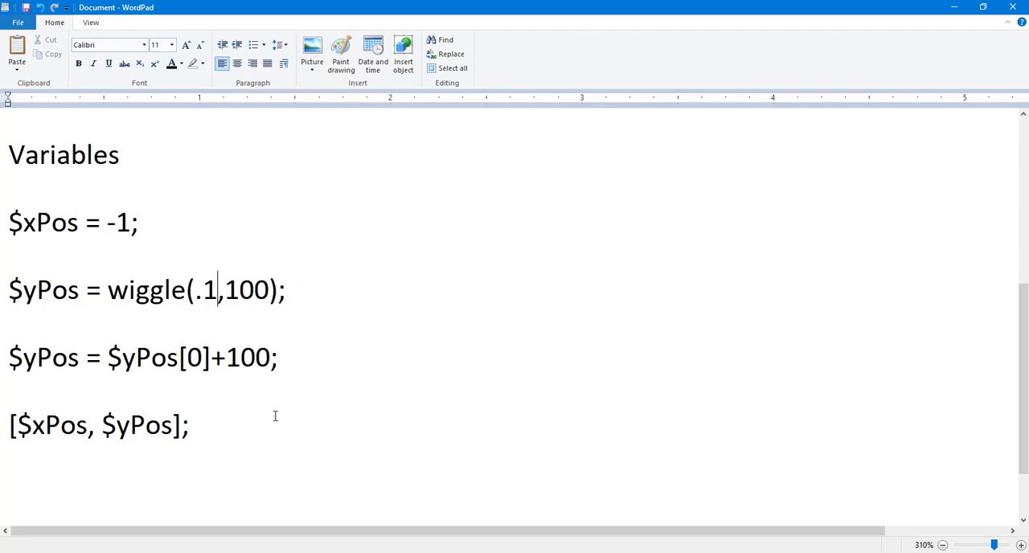
Step: Copy the four lines with wiggle(.1,100) into the Fill layer's Position expression in After Effects and preview the motion
drag(219, 437, 2, 244)
key(ctrl+c)
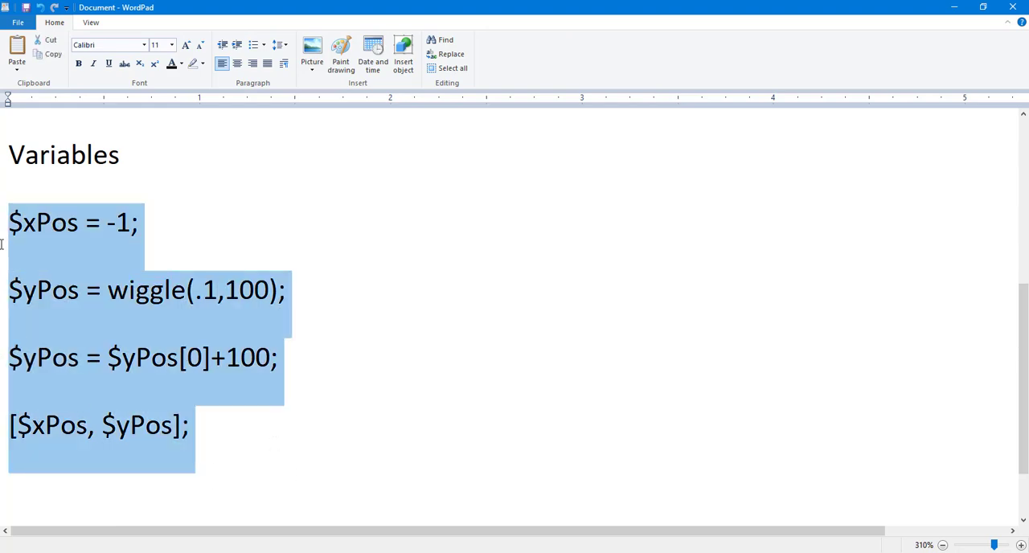
key(alt+Tab)
click(453, 524)
key(ctrl+v)
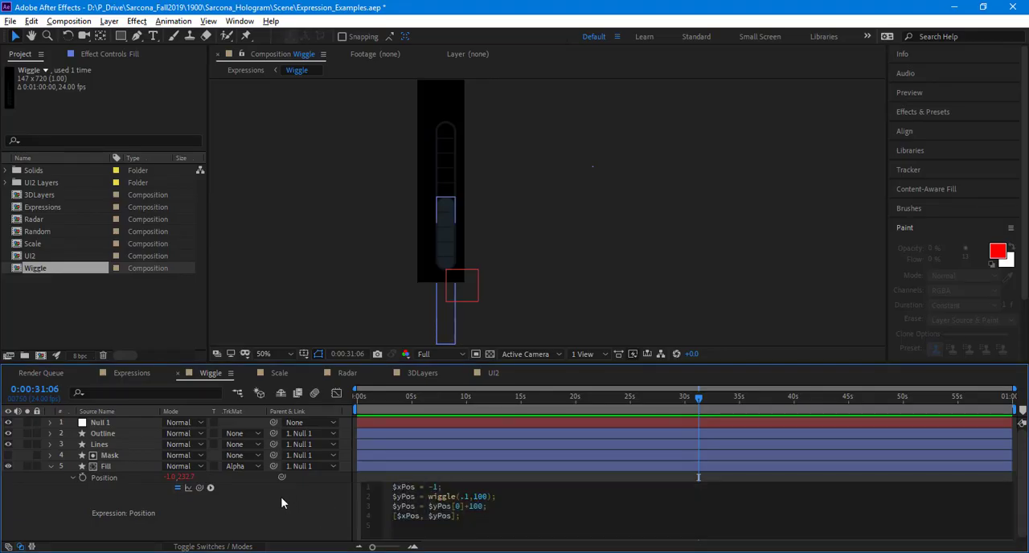
click(281, 498)
key(space)
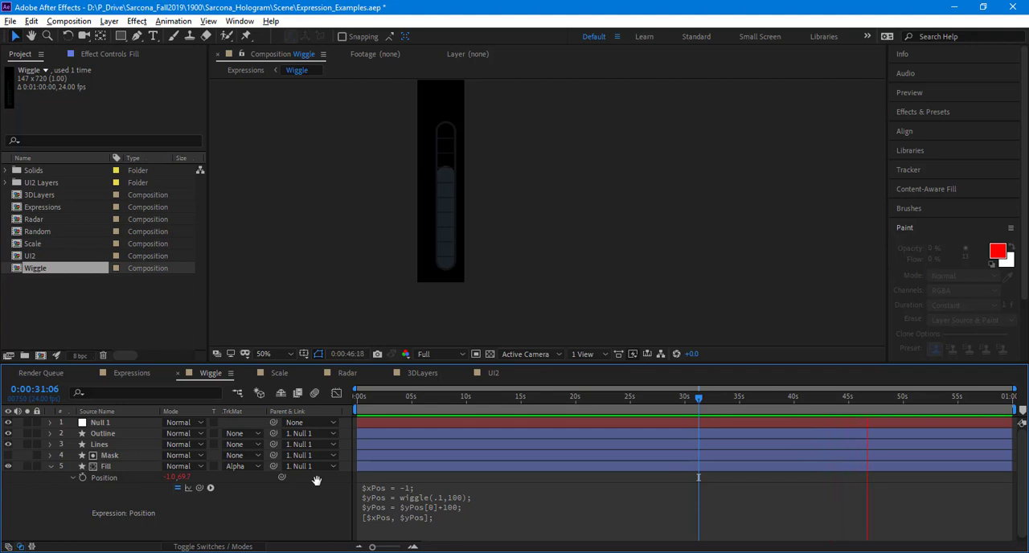
key(space)
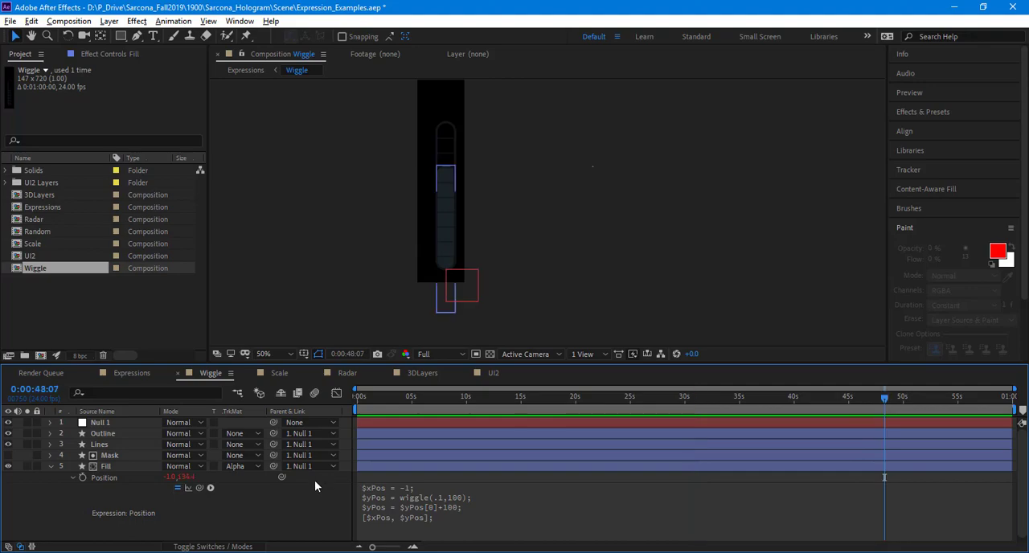
Step: Return to the WordPad notes and replace the function name wiggle with random in the $yPos line
click(388, 510)
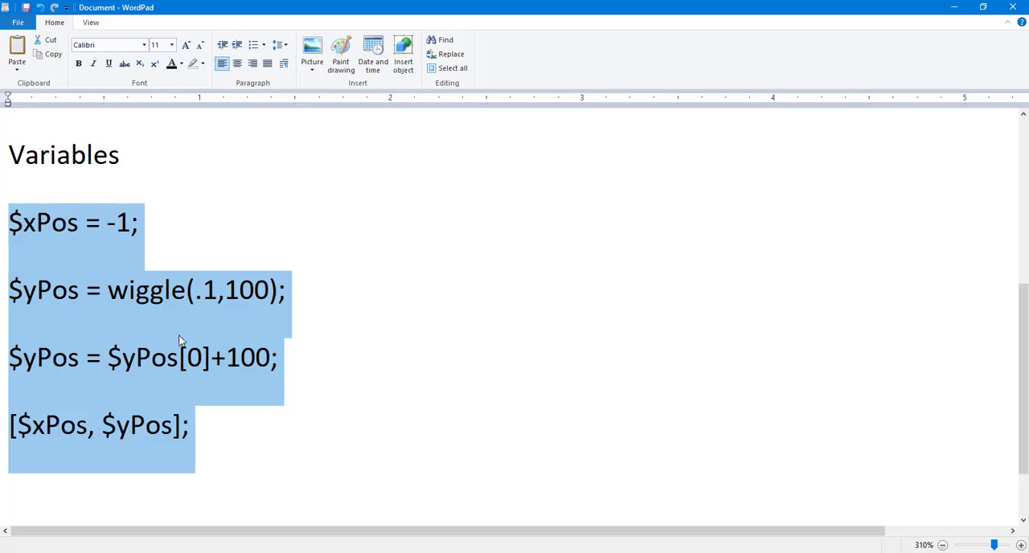
click(258, 452)
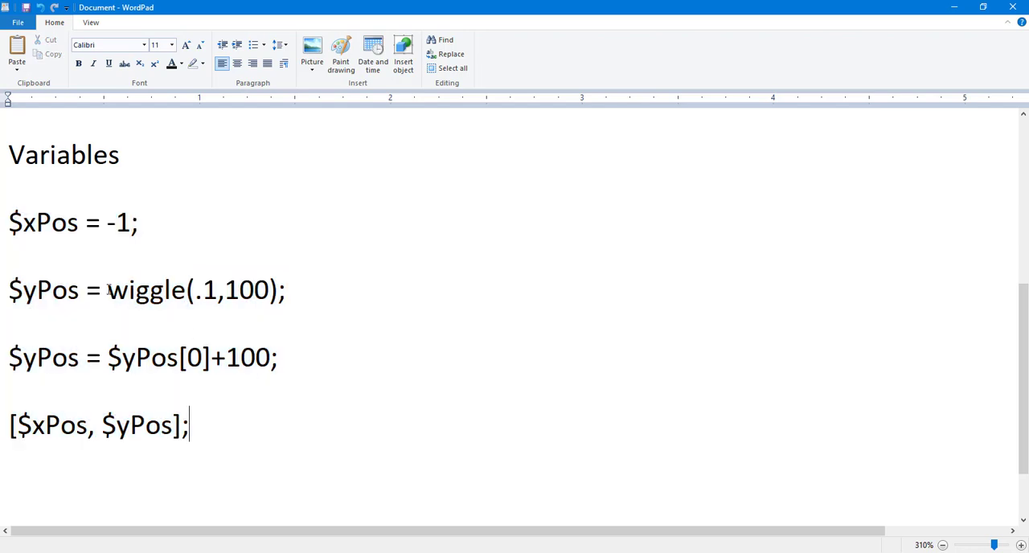
drag(201, 438, 12, 233)
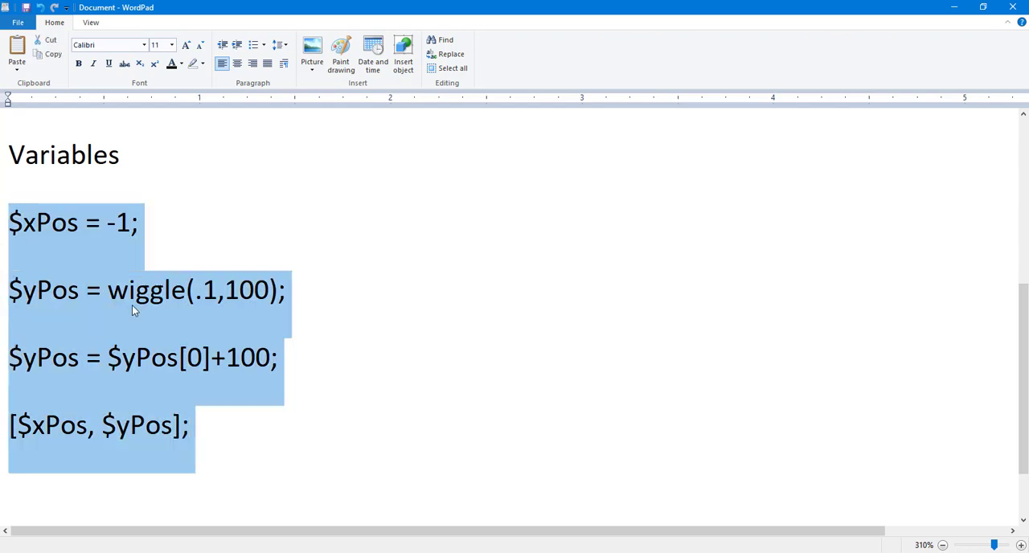
scroll(113, 354, down, 1)
click(54, 446)
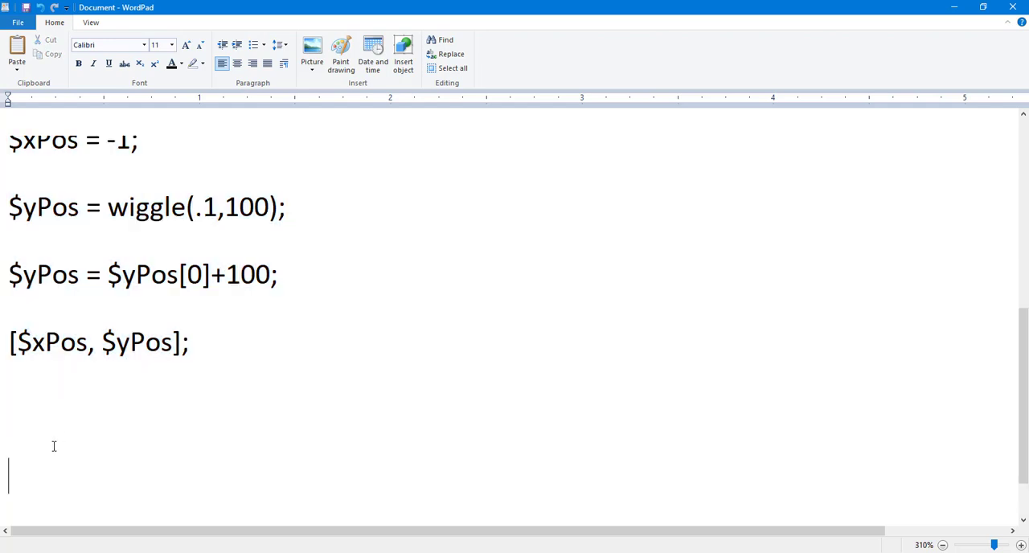
scroll(54, 446, up, 1)
drag(110, 222, 179, 229)
text(random)
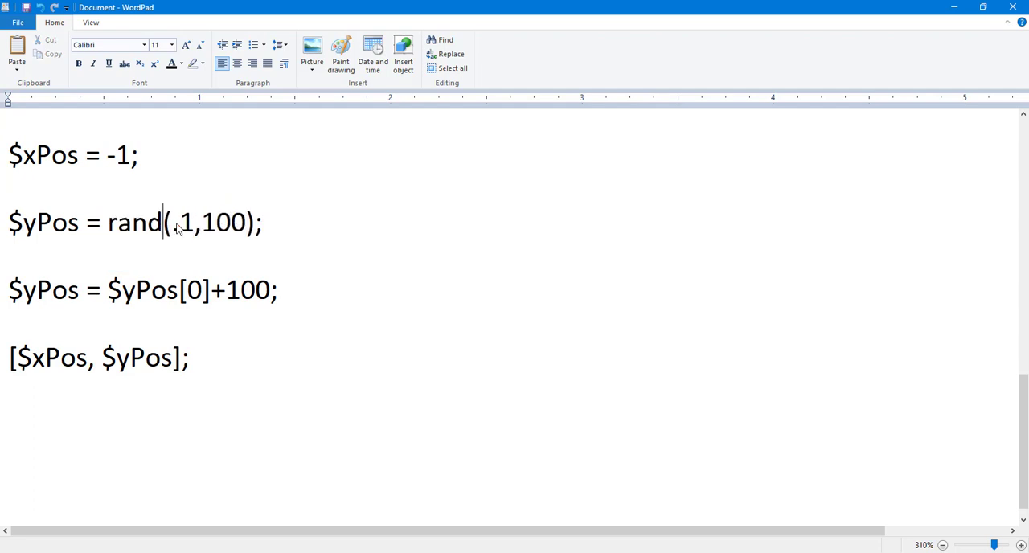
Step: Replace the arguments of the random call in the $yPos line with 0,500
key(shift+Right)
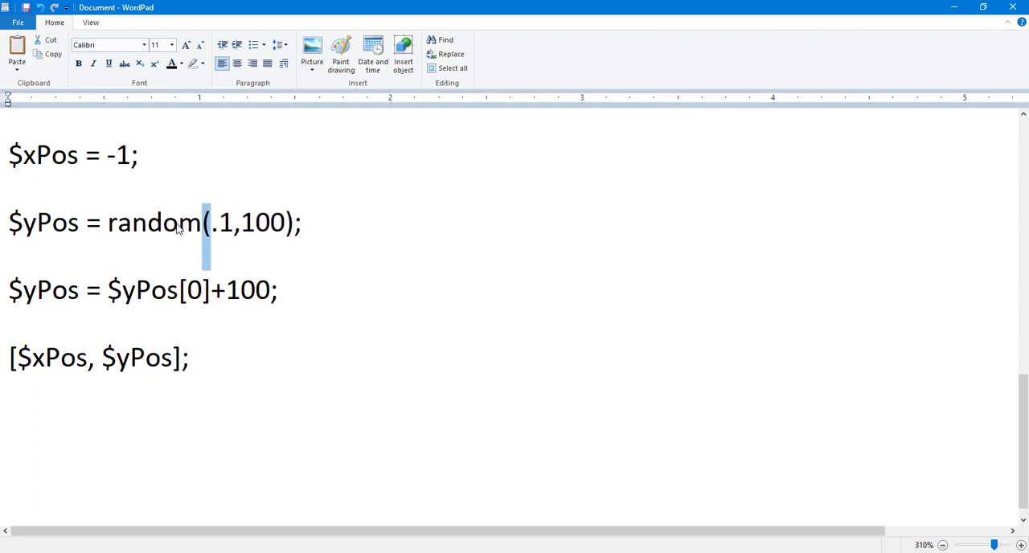
key(Right)
key(shift+Right)
key(shift+Right)
key(shift+Right)
key(shift+Right)
key(shift+Right)
key(shift+Right)
key(shift+Right)
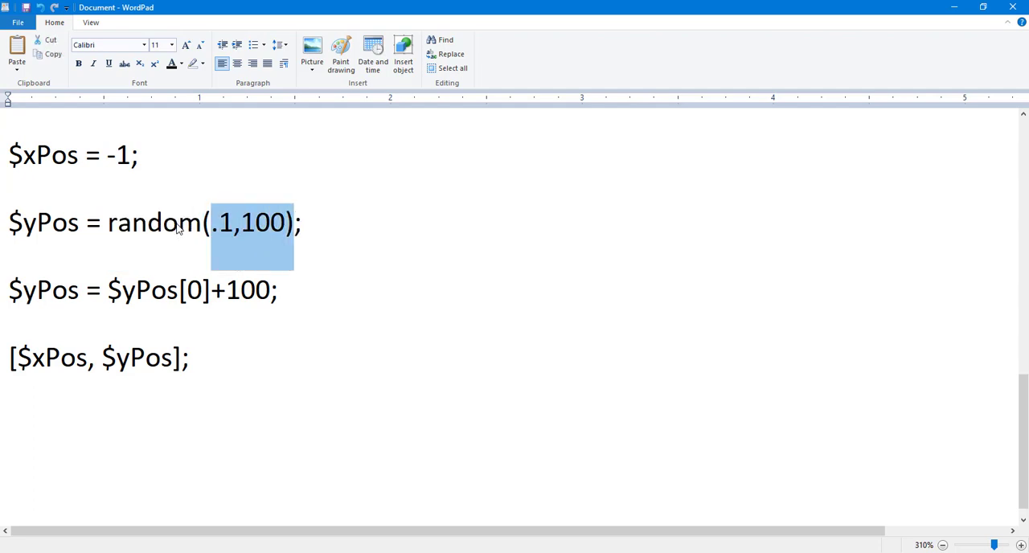
key(Delete)
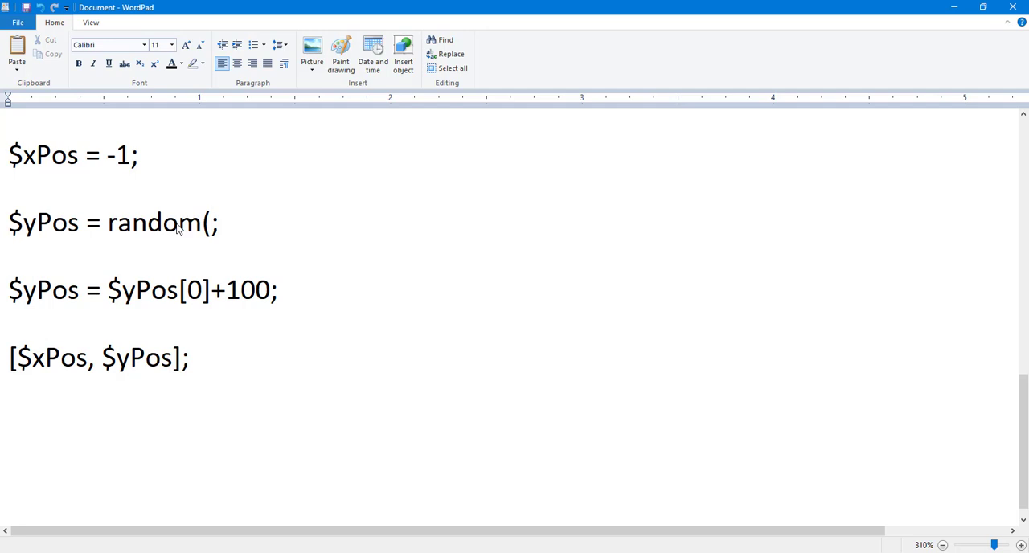
text(0,500))
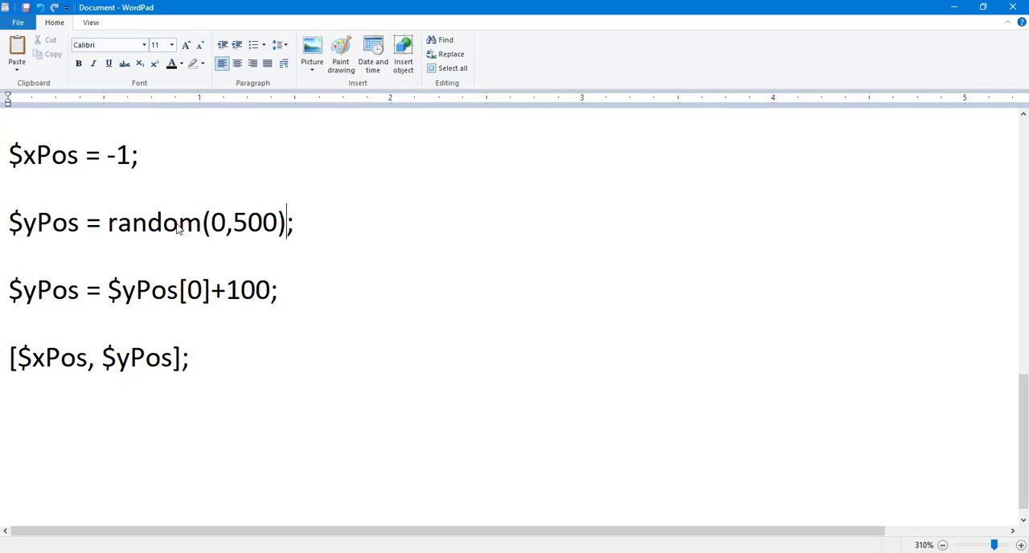
Step: Delete the $yPos = $yPos[0]+100; line beneath the random line and close up the gap it leaves
scroll(244, 383, up, 2)
scroll(275, 325, down, 2)
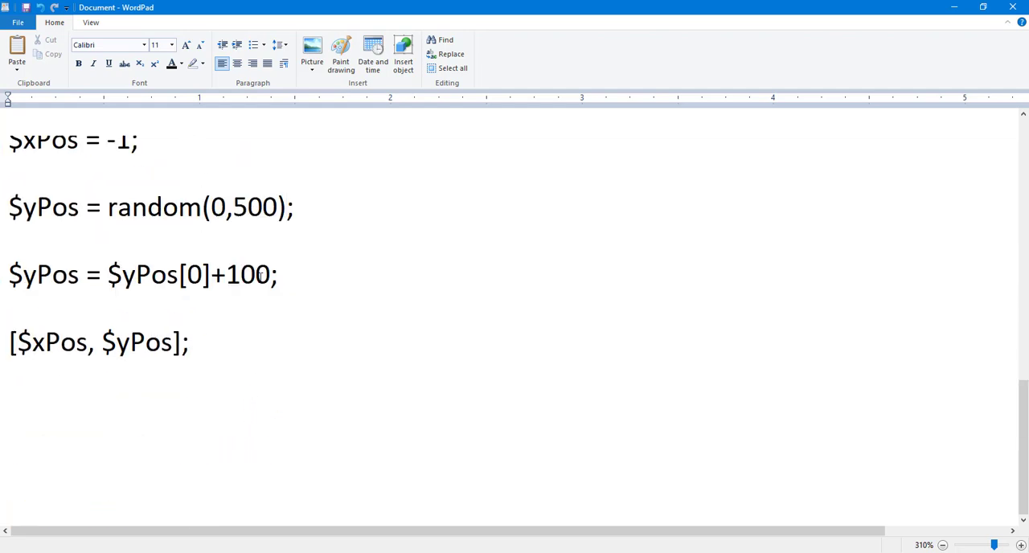
drag(260, 276, 1, 259)
key(BackSpace)
key(BackSpace)
key(BackSpace)
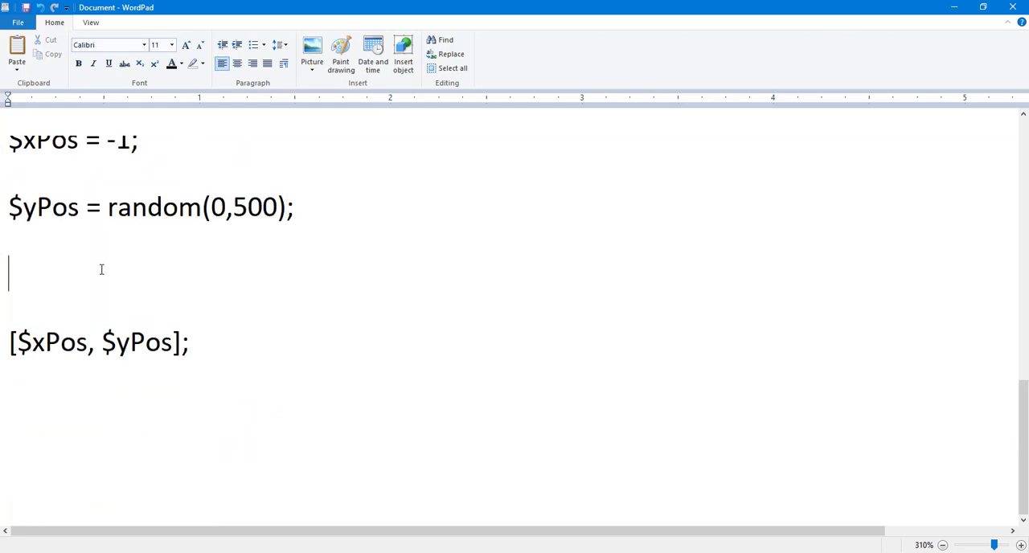
click(2, 217)
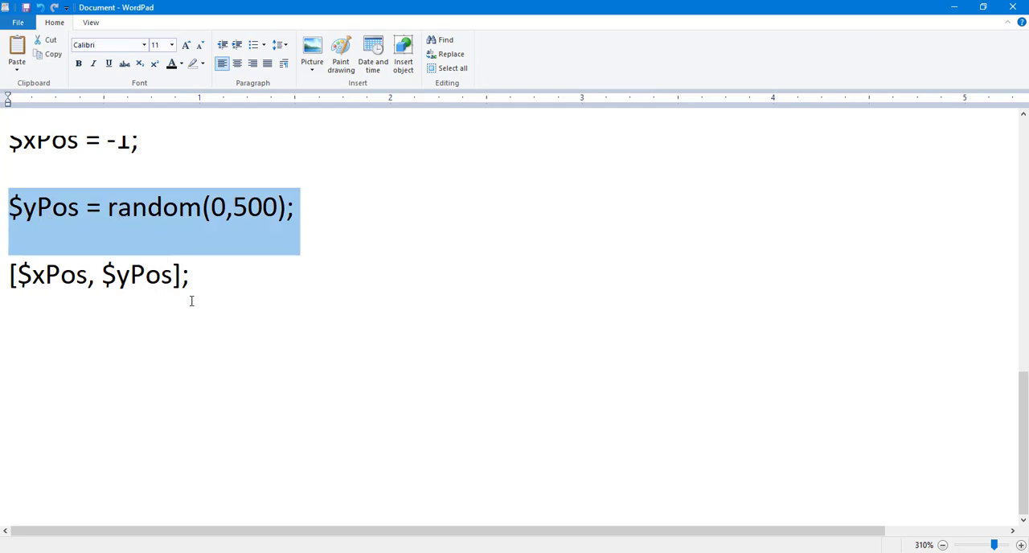
Step: Copy the three lines of the random version from the notes, switch to After Effects and collapse the Fill layer
scroll(193, 305, up, 3)
scroll(213, 406, down, 2)
drag(209, 354, 2, 222)
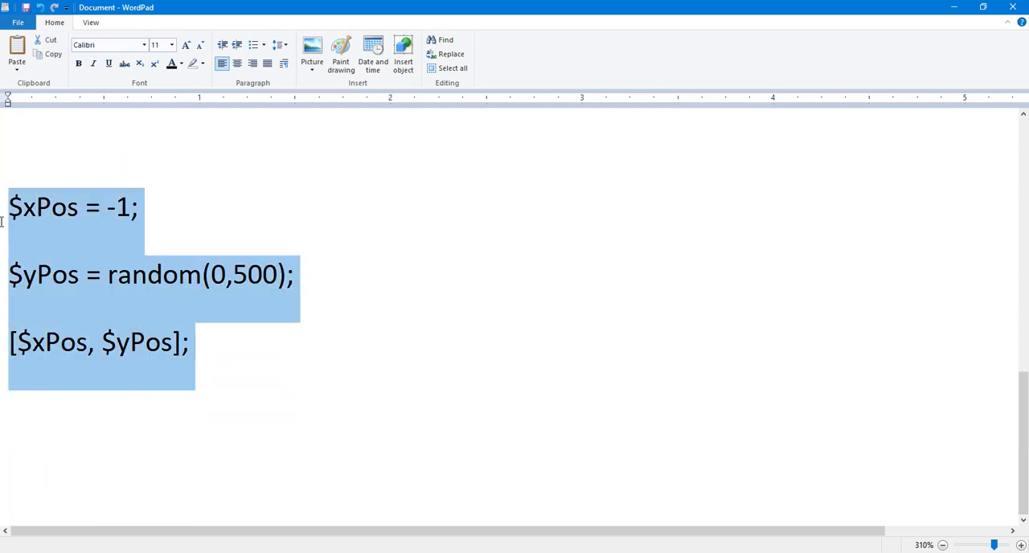
key(alt+Tab)
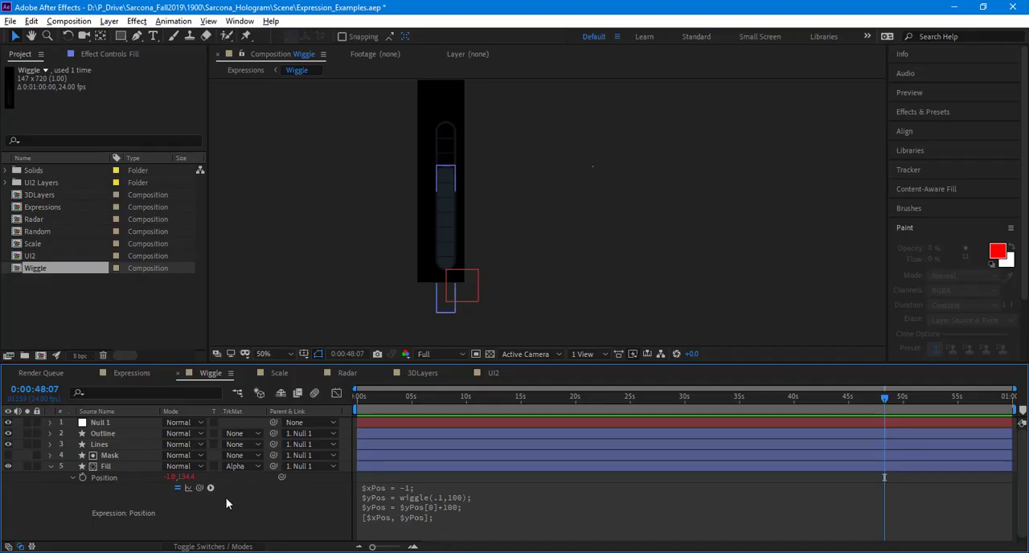
click(121, 467)
click(51, 467)
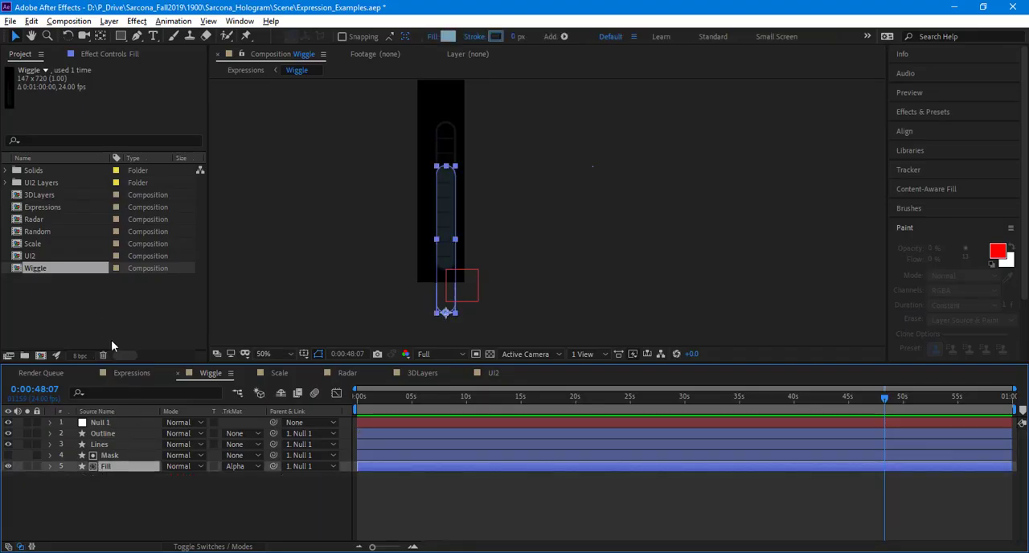
drag(37, 270, 38, 356)
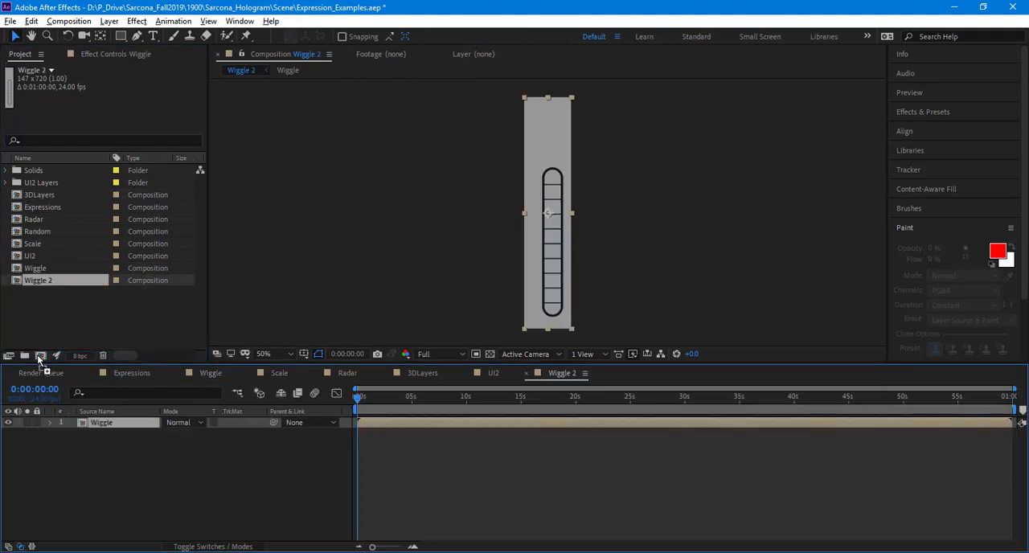
right_click(47, 281)
click(104, 487)
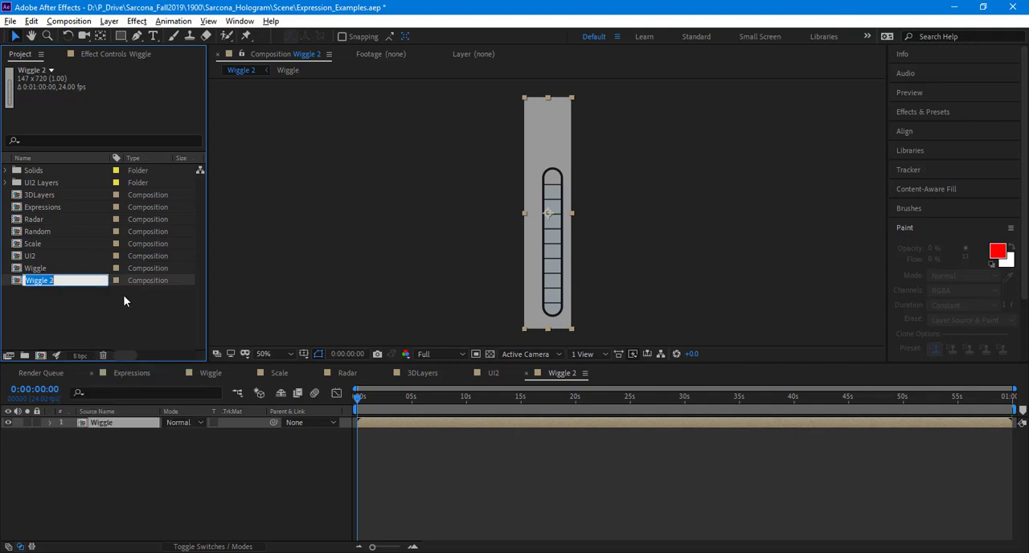
click(81, 288)
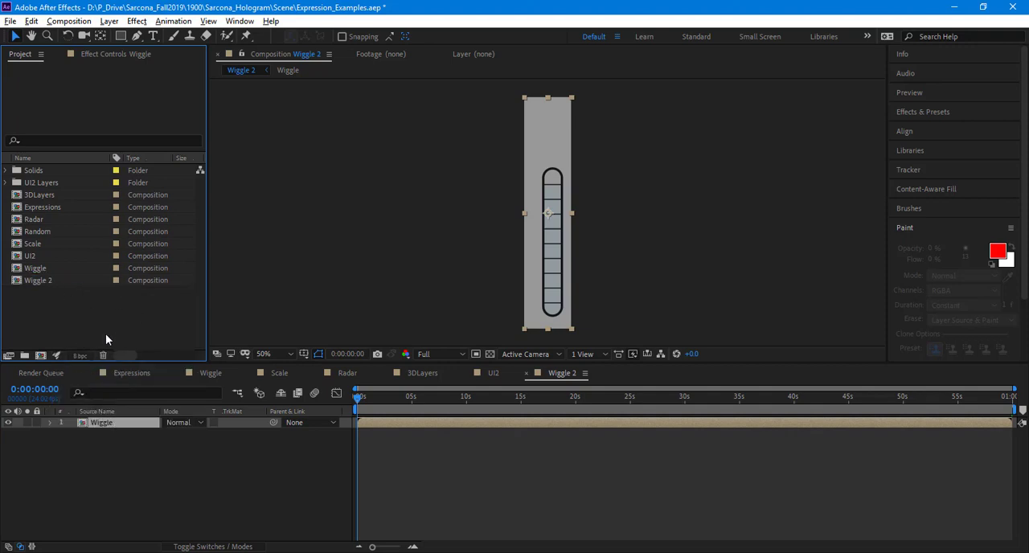
key(ctrl+z)
Step: Duplicate the Wiggle composition in the project and open the copy
click(36, 270)
key(ctrl+d)
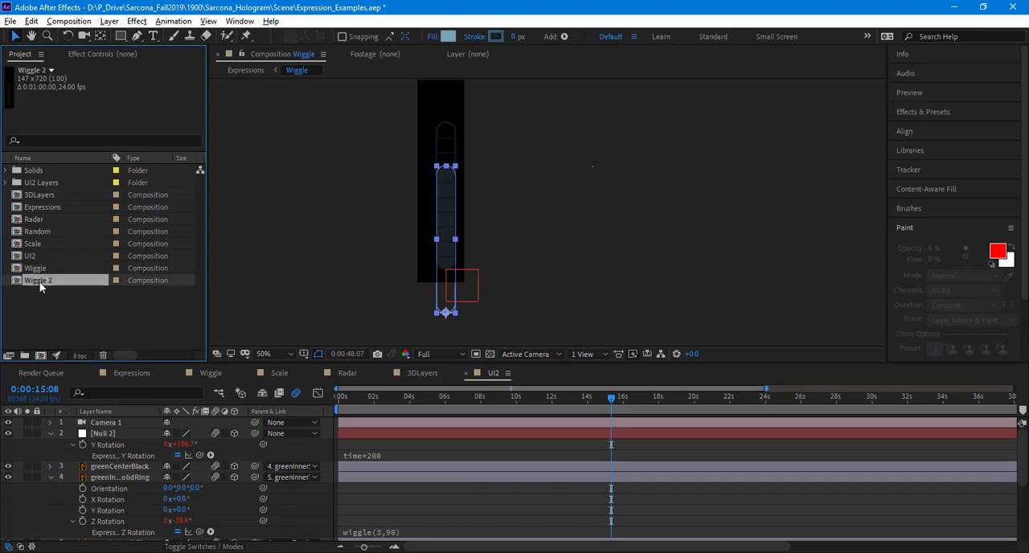
double_click(41, 282)
Step: Replace the Fill layer's Position expression in the duplicated composition with the copied random(0,500) lines
click(110, 466)
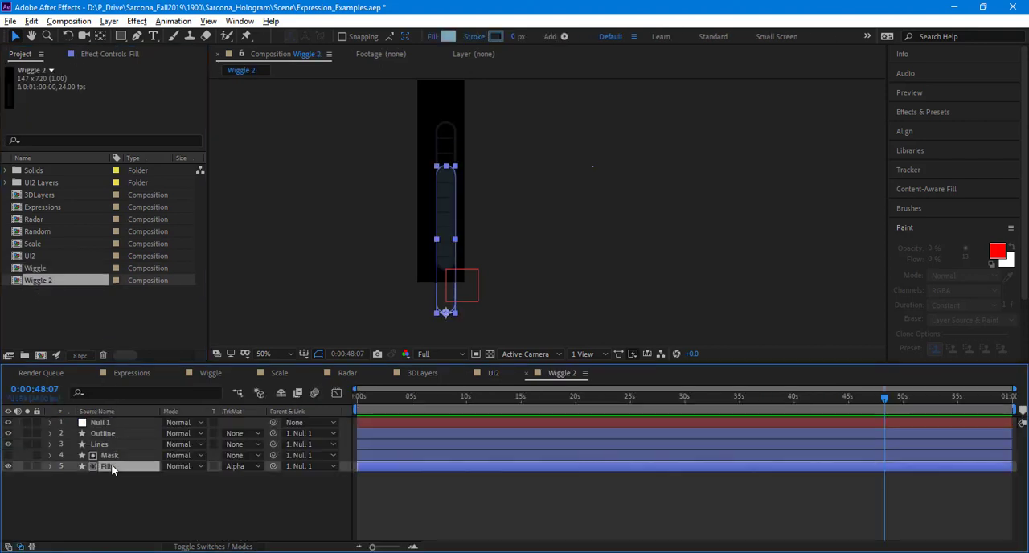
key(r)
key(p)
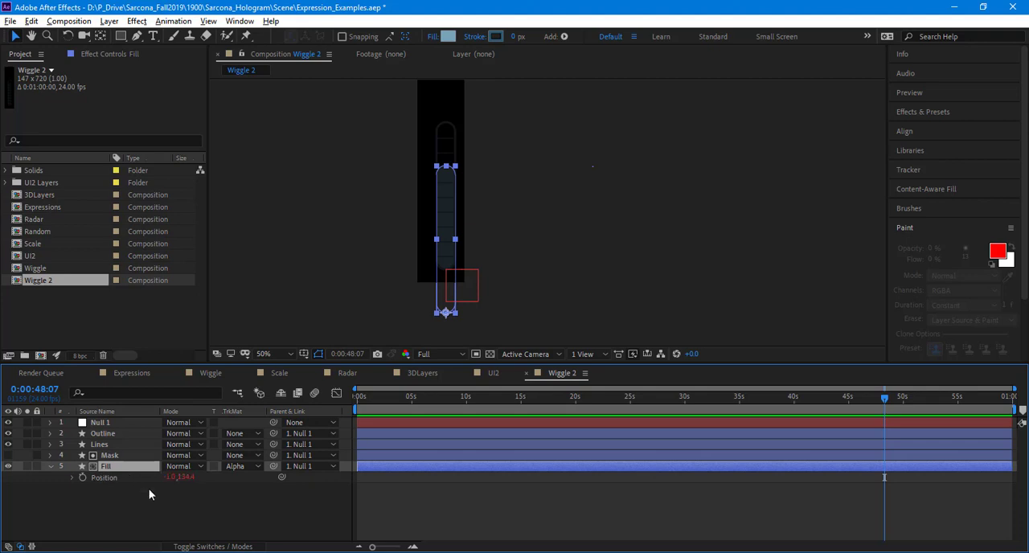
click(72, 477)
click(381, 492)
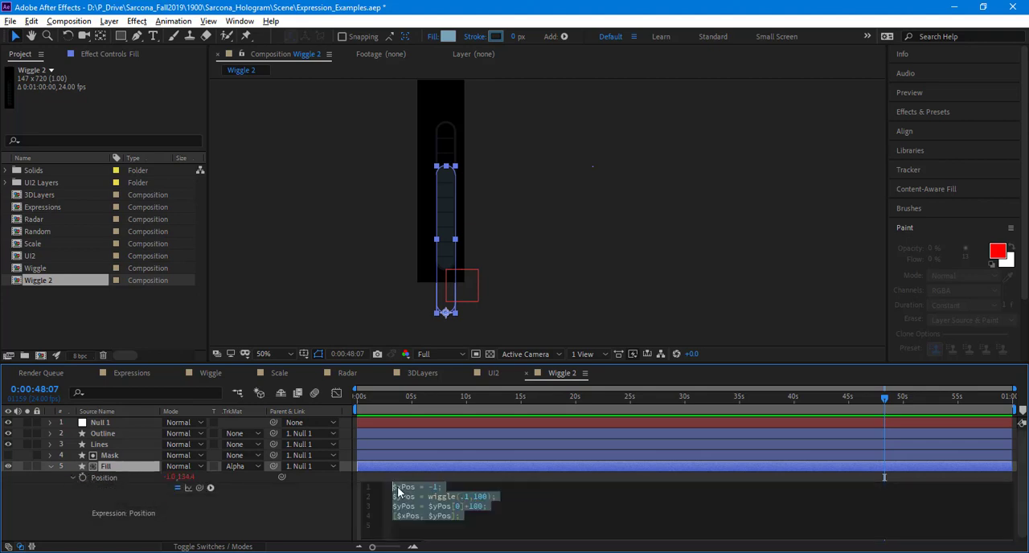
click(310, 514)
Step: Preview the Fill bar's random motion, then scrub the timeline from the start to about 17 seconds
key(space)
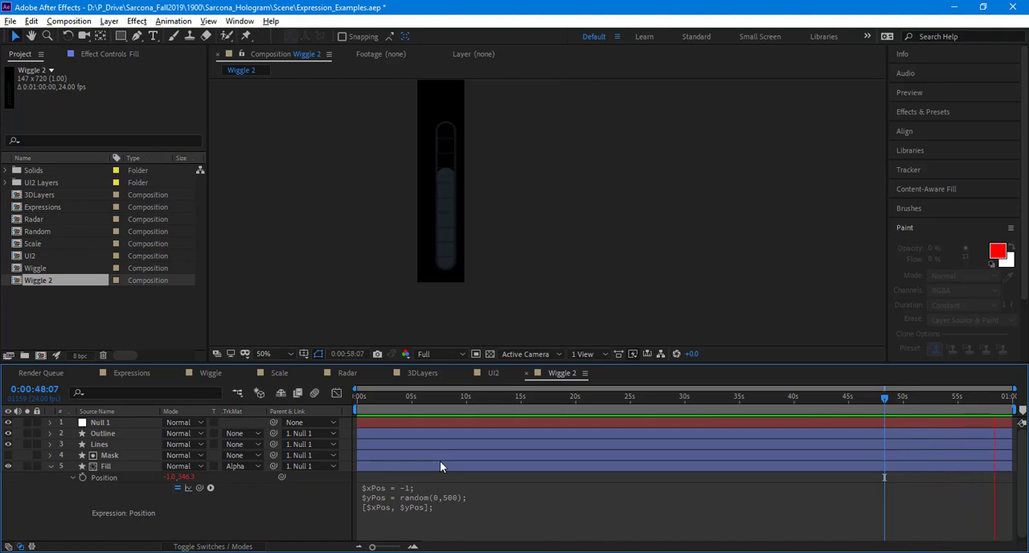
key(space)
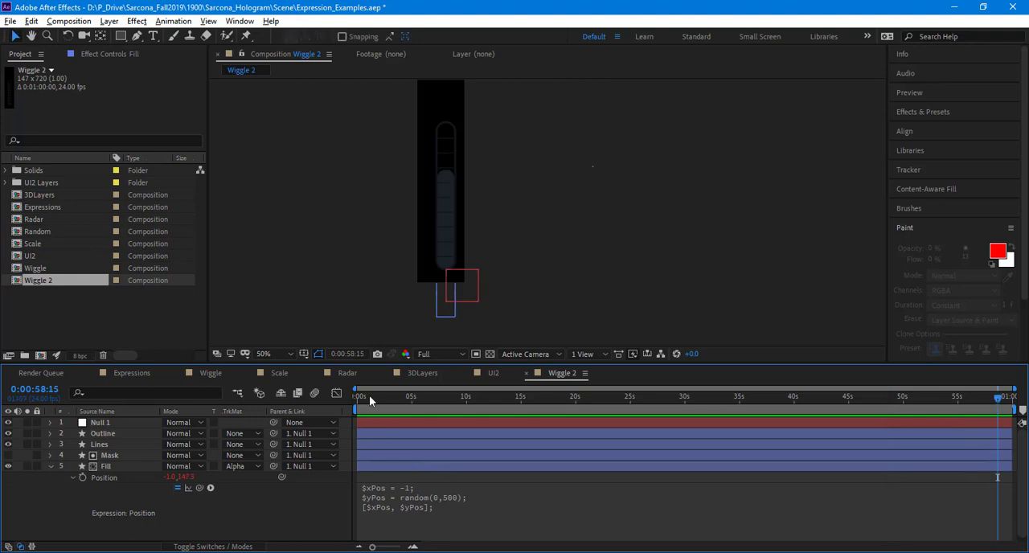
drag(360, 394, 544, 410)
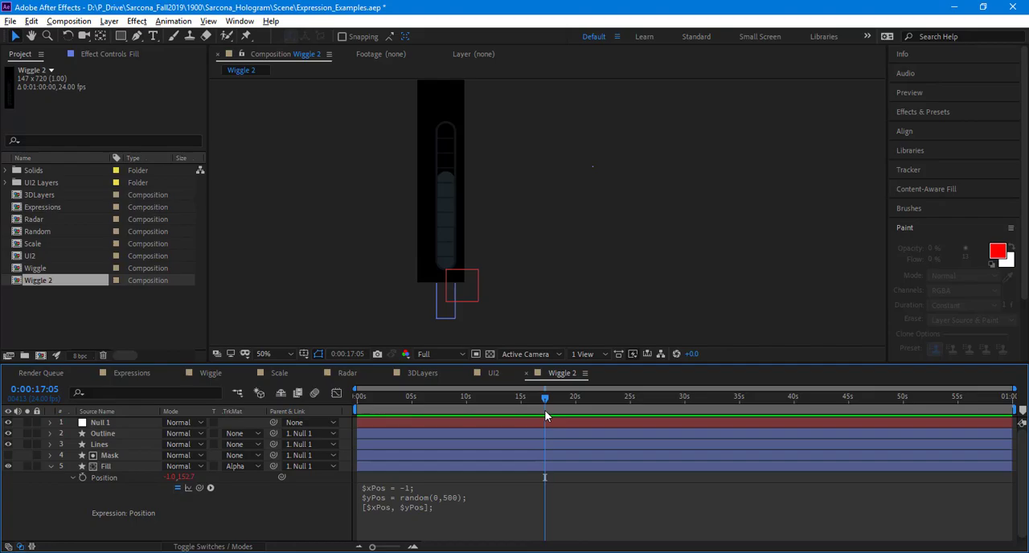
Step: Switch to the WordPad notes and compare the wiggle and random versions of the variable lines
key(alt+Tab)
click(331, 357)
scroll(331, 356, up, 4)
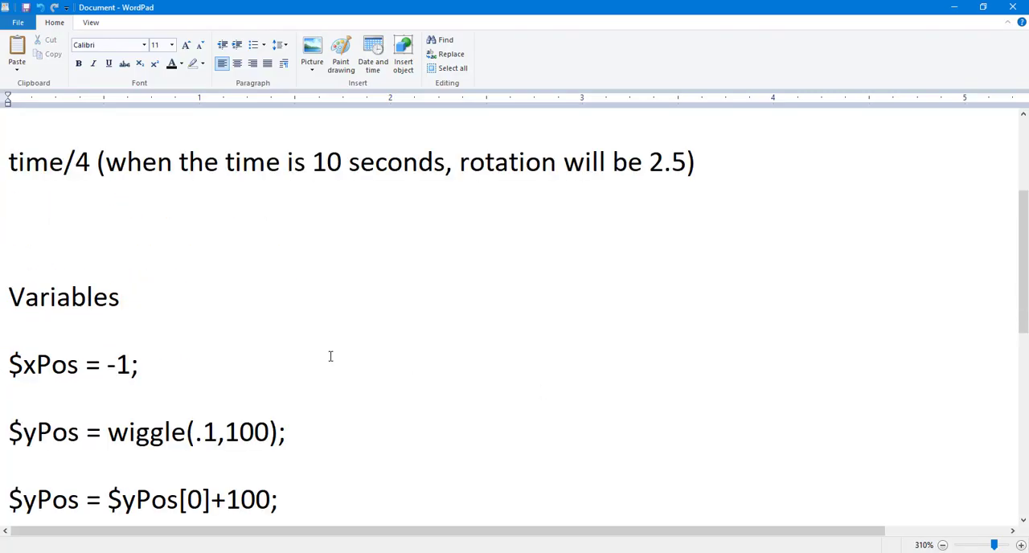
scroll(330, 356, up, 3)
scroll(331, 357, down, 10)
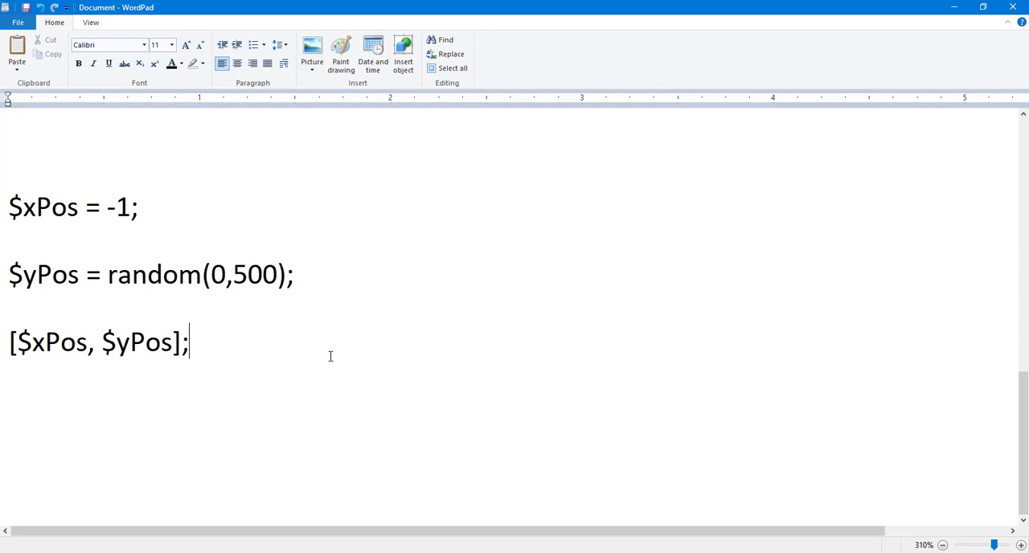
Step: Return to After Effects and add a new solid with the default settings to the Expressions composition
key(alt+Tab)
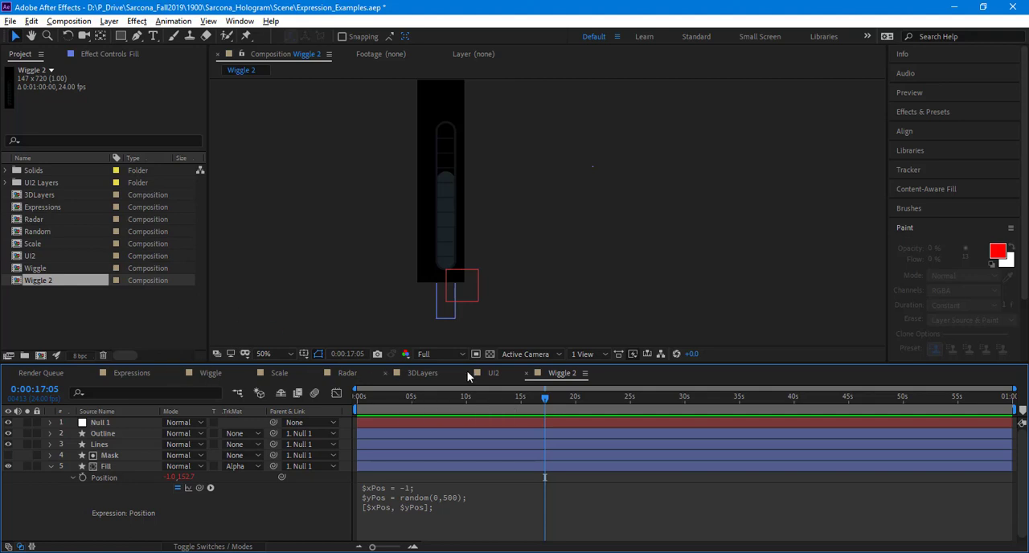
click(131, 373)
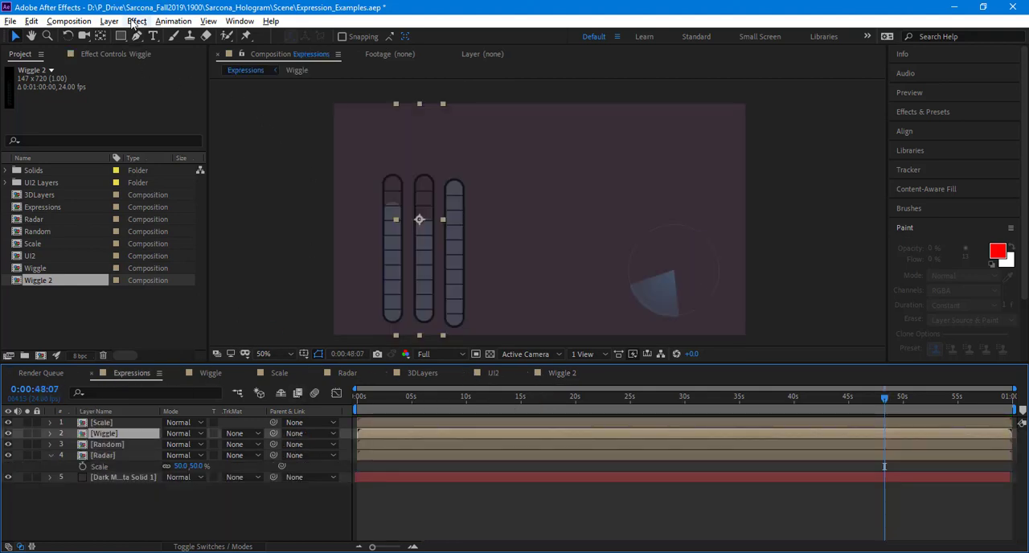
key(ctrl+y)
key(Return)
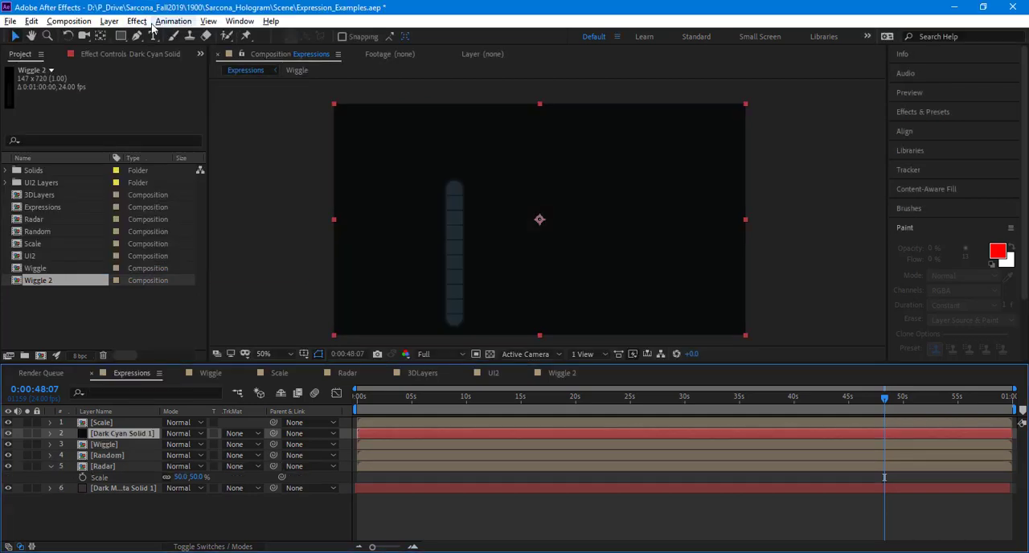
Step: Apply the Audio Spectrum effect to the new solid
click(137, 20)
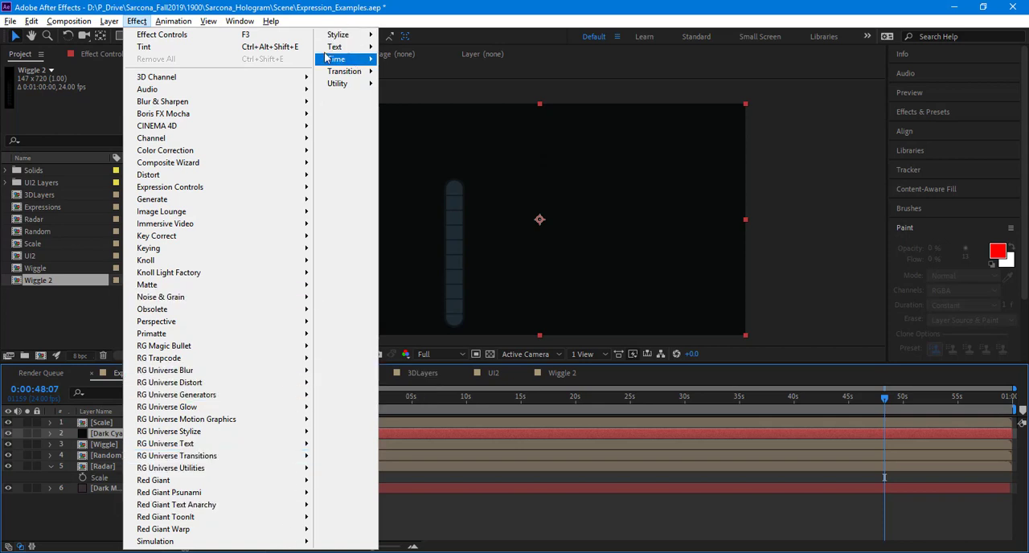
click(928, 132)
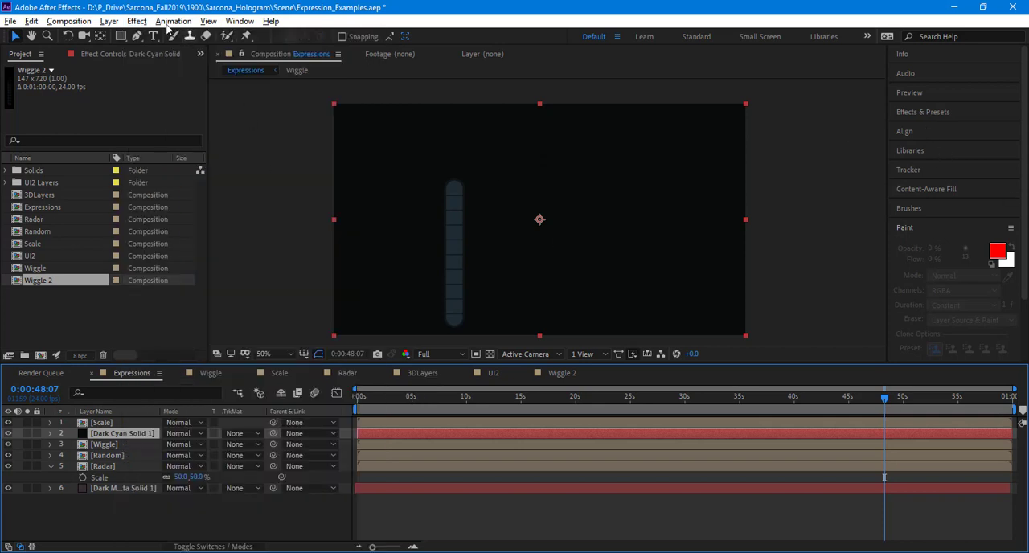
click(138, 23)
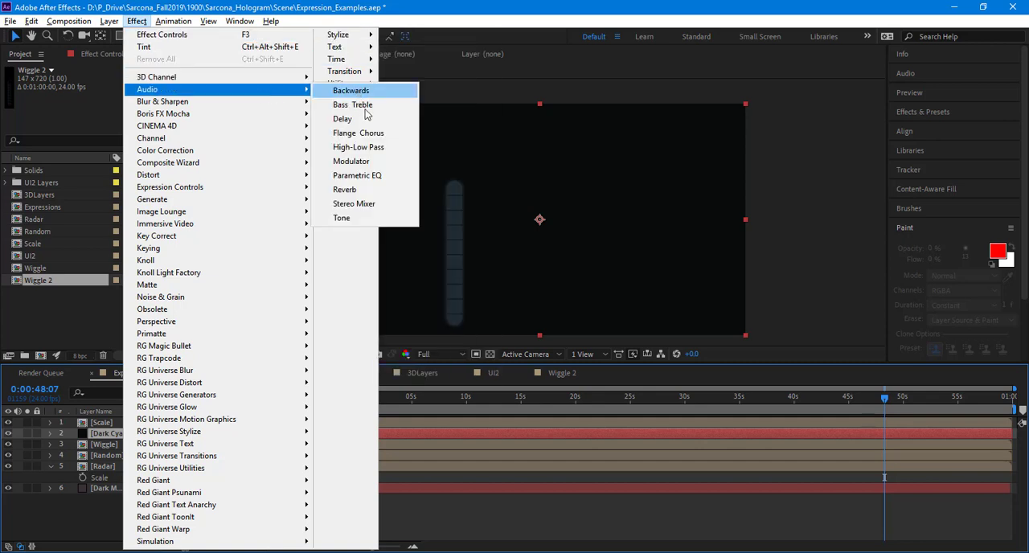
mouse_move(285, 199)
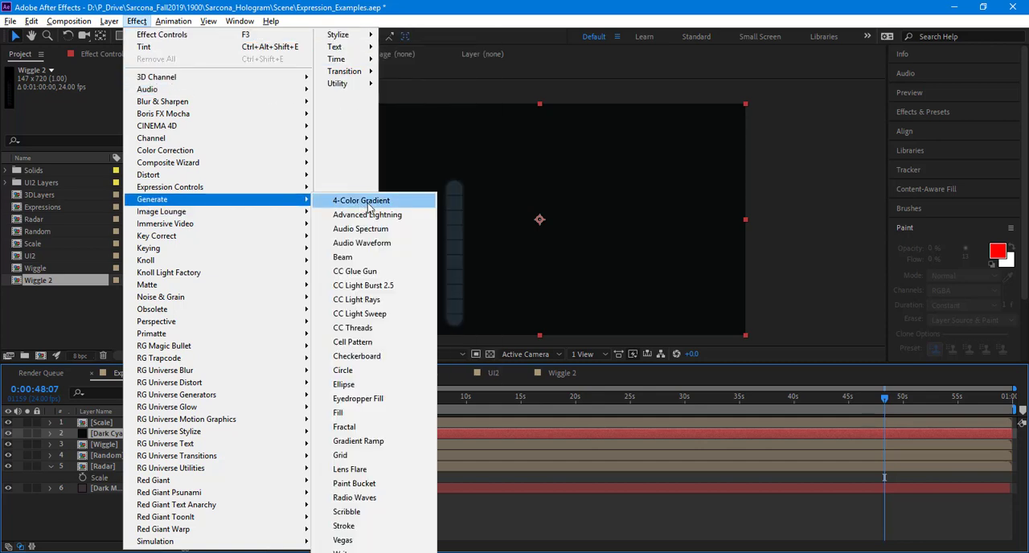
click(360, 229)
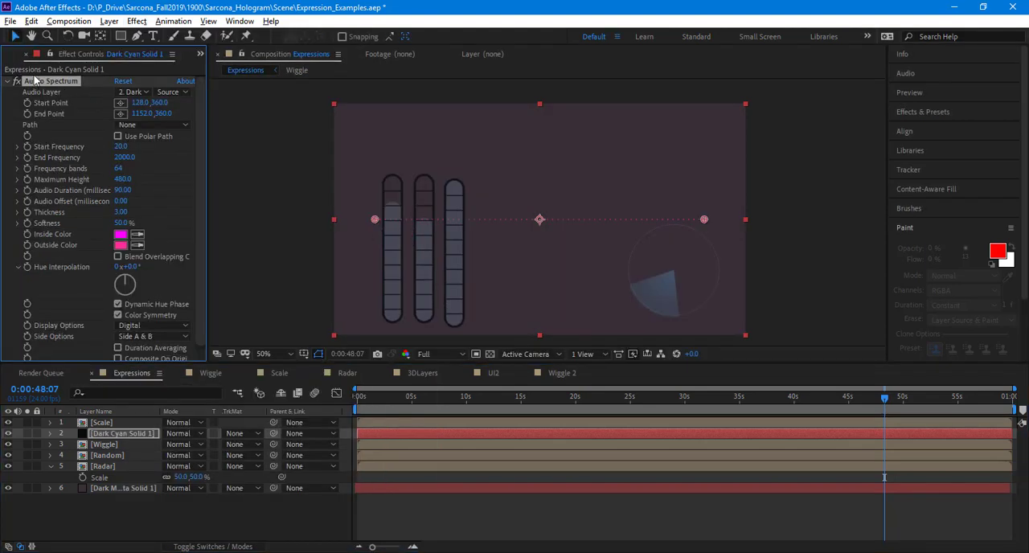
Step: Import Computer_Magic-Microsift-1901299923.wav from the text animation project's Sound folder and add it below all layers in the Expressions composition
click(200, 54)
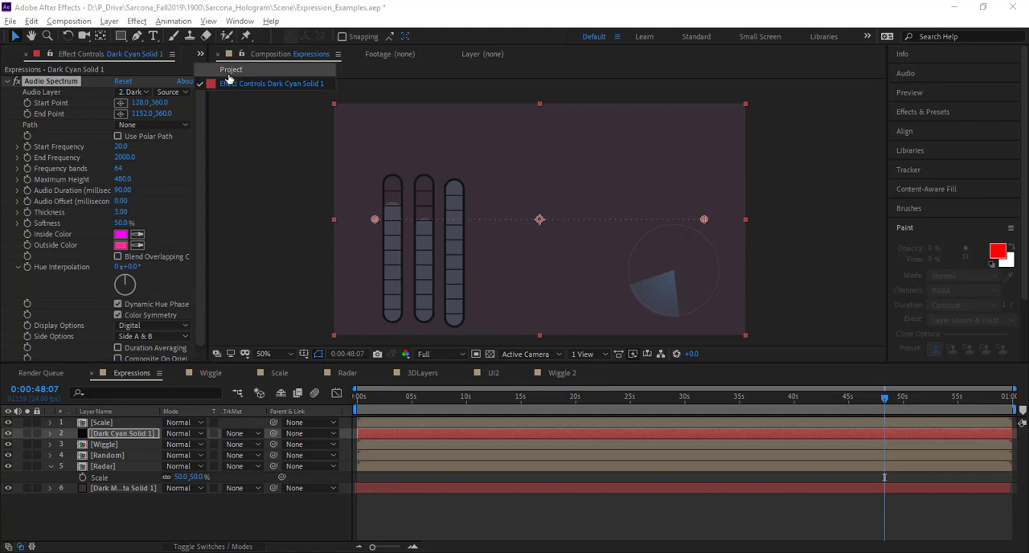
click(225, 74)
key(ctrl+i)
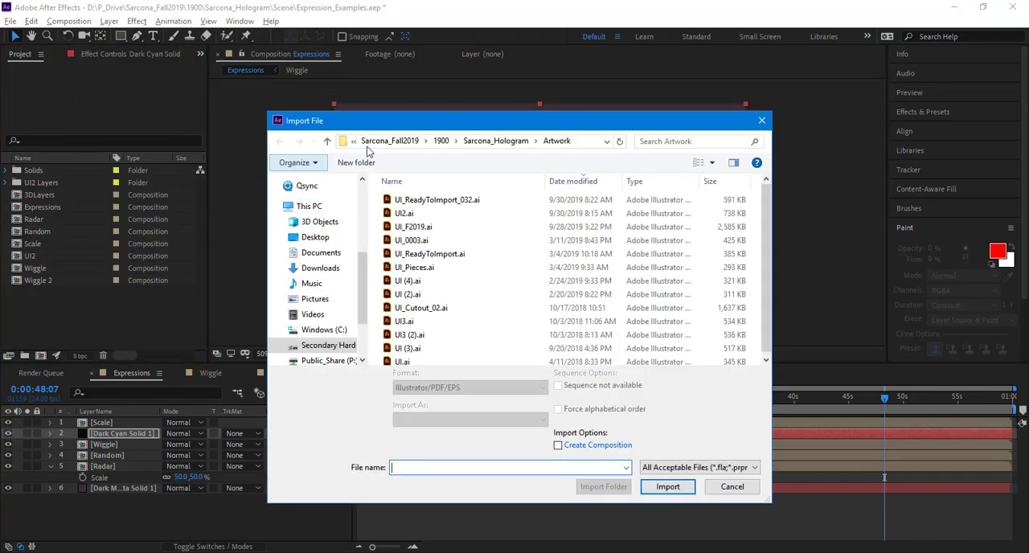
click(490, 142)
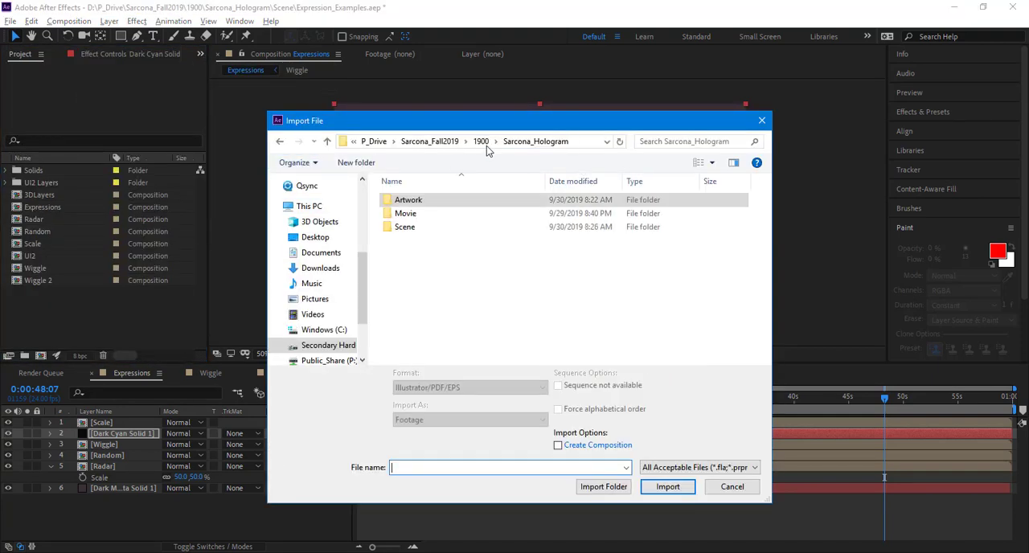
click(441, 141)
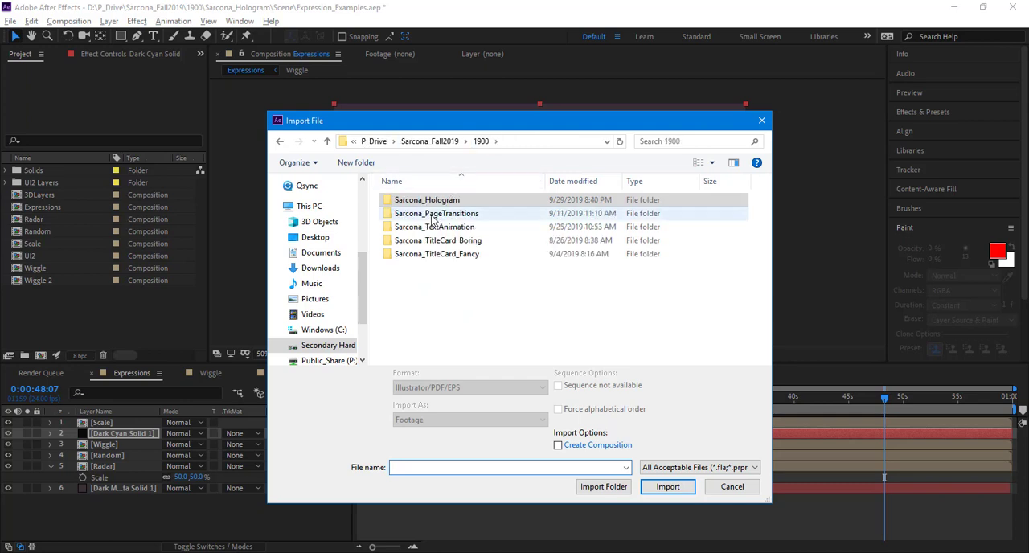
double_click(434, 232)
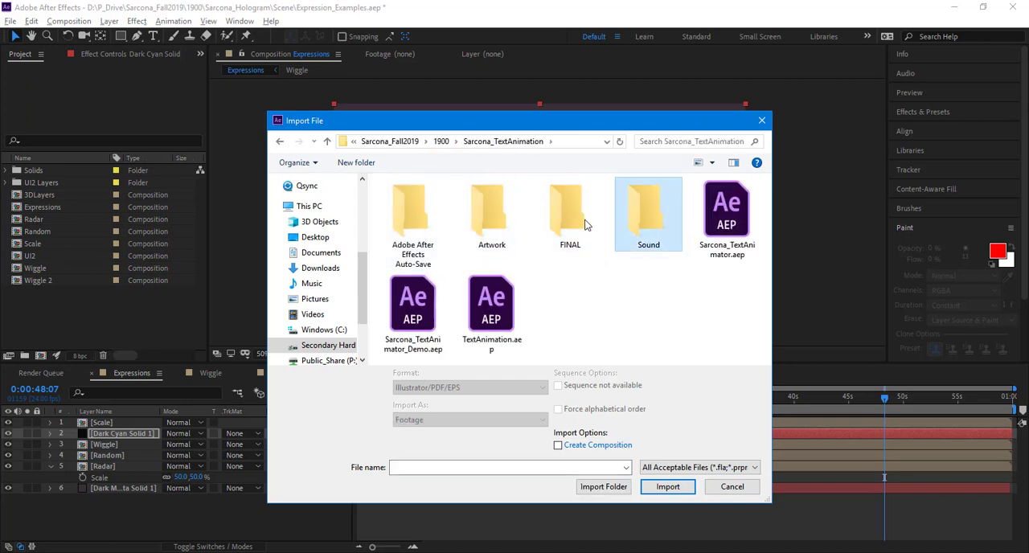
double_click(632, 215)
click(424, 263)
click(667, 486)
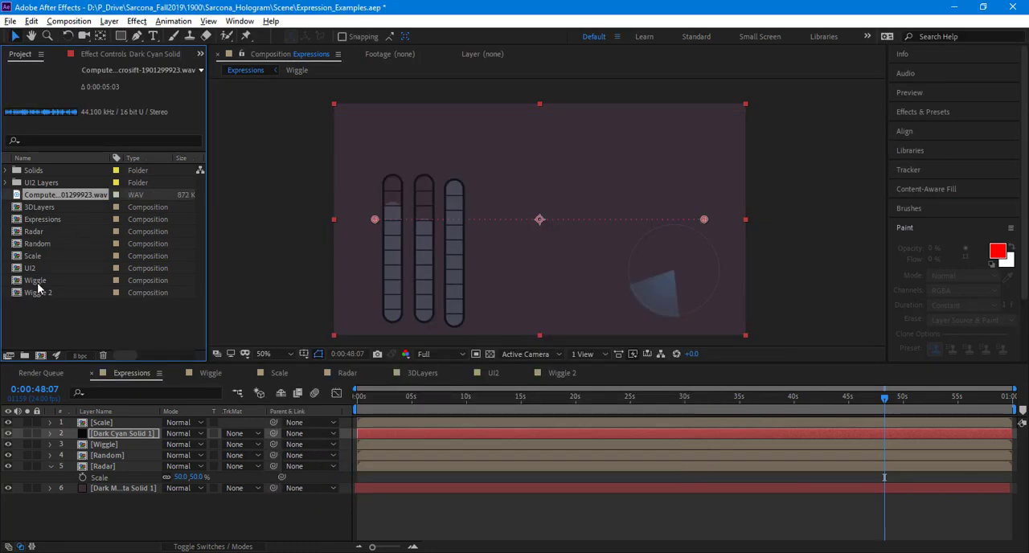
drag(61, 202, 121, 498)
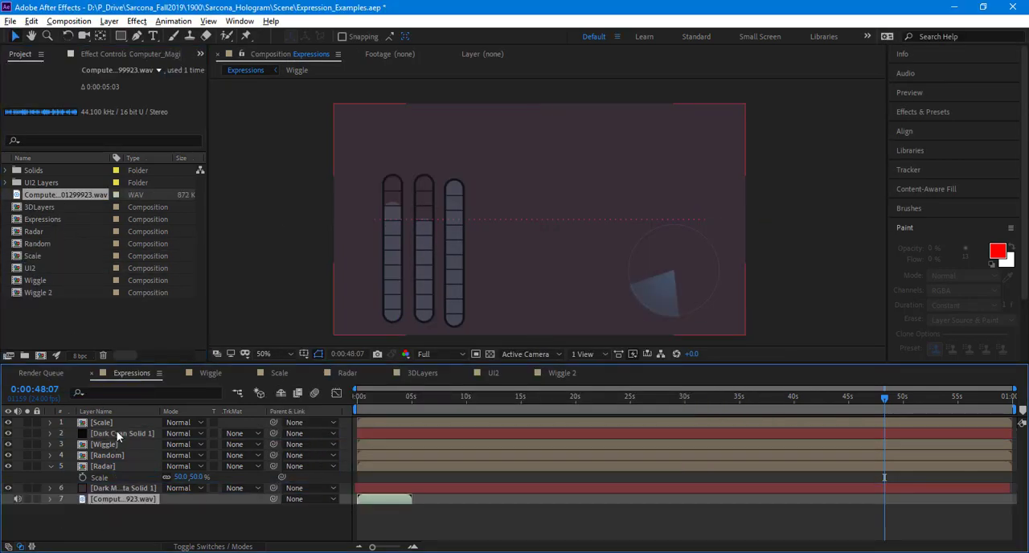
Step: Set the Audio Spectrum effect's Audio Layer on Dark Cyan Solid 1 to the imported WAV layer
click(108, 58)
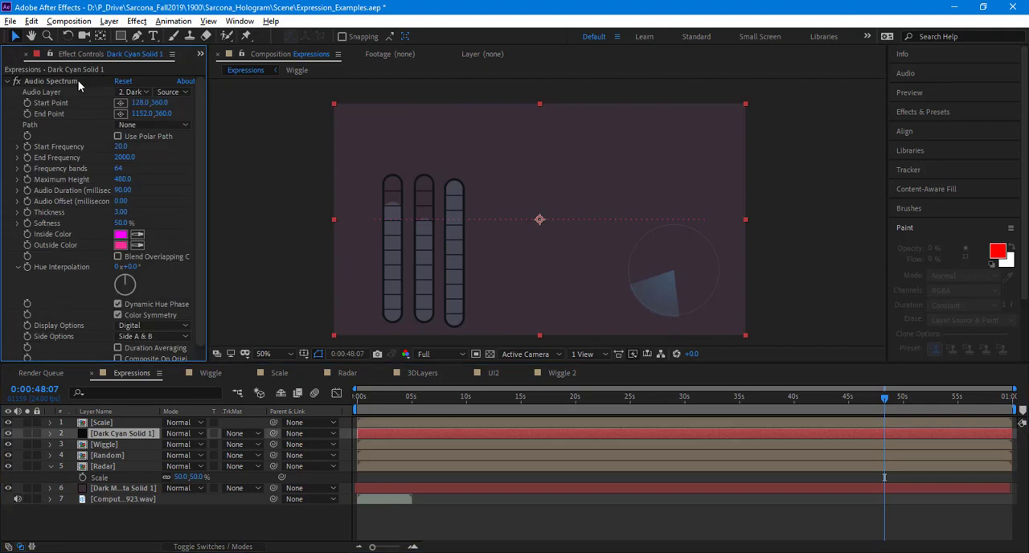
click(80, 81)
click(148, 127)
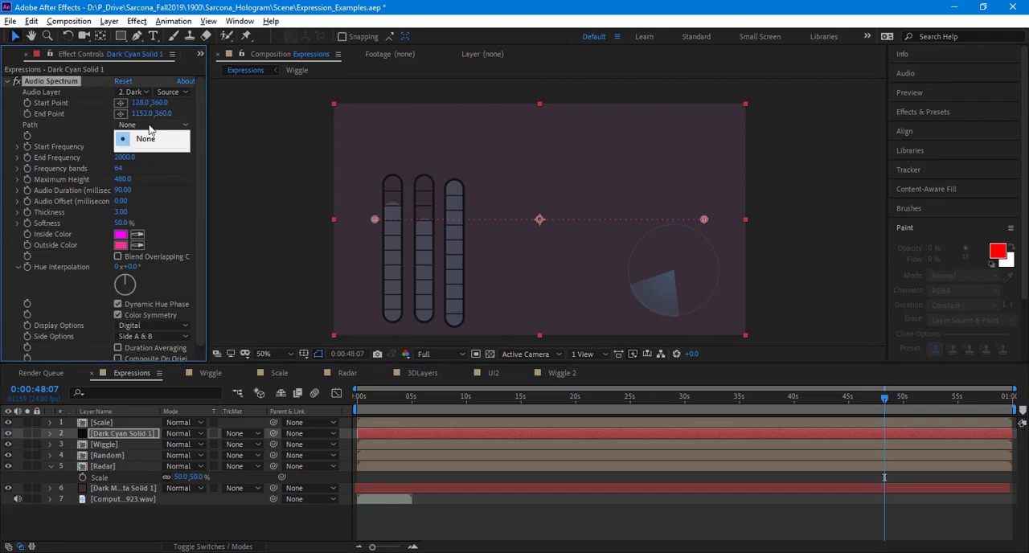
click(143, 92)
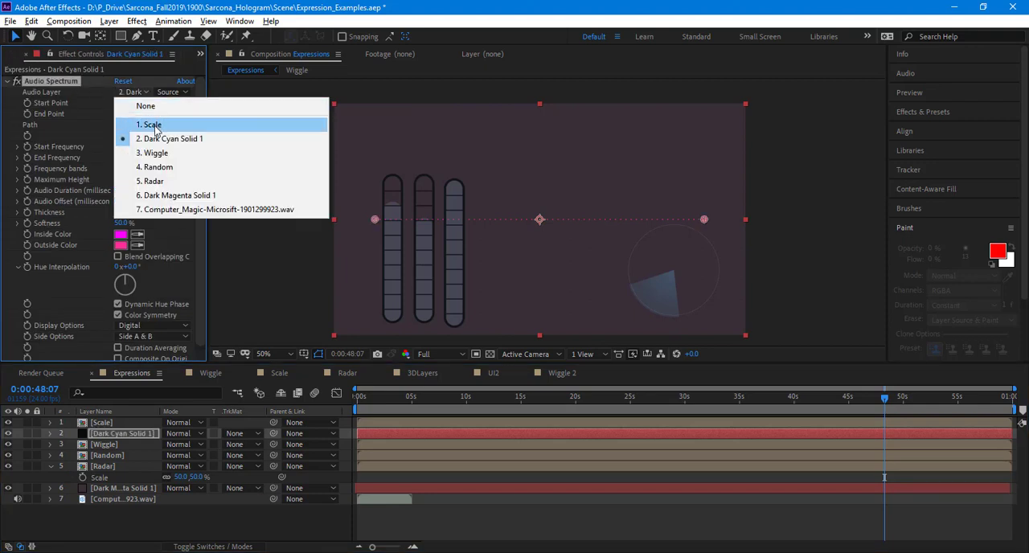
click(178, 209)
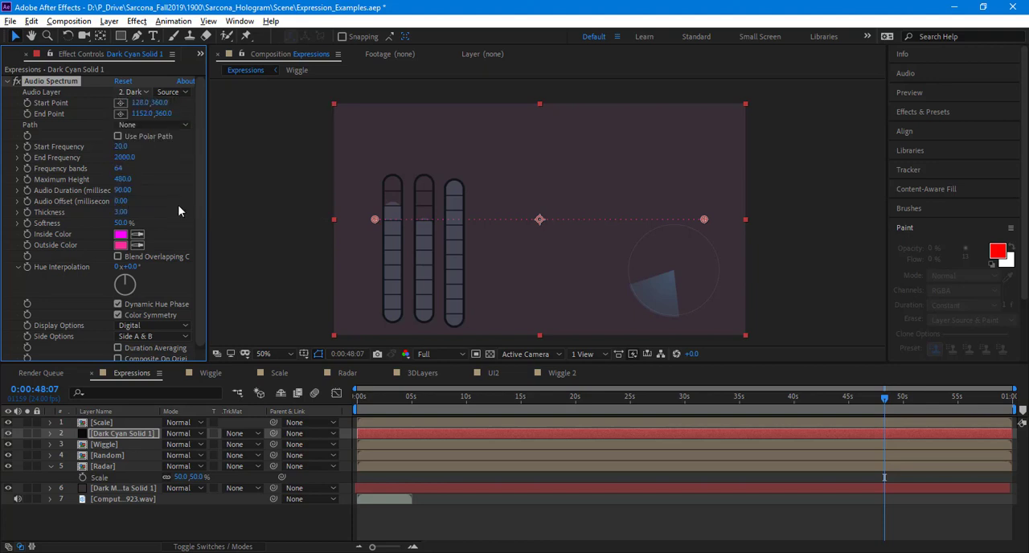
Step: End the Expressions work area where the audio layer ends, at about 5 seconds, and preview the spectrum
click(126, 499)
click(374, 404)
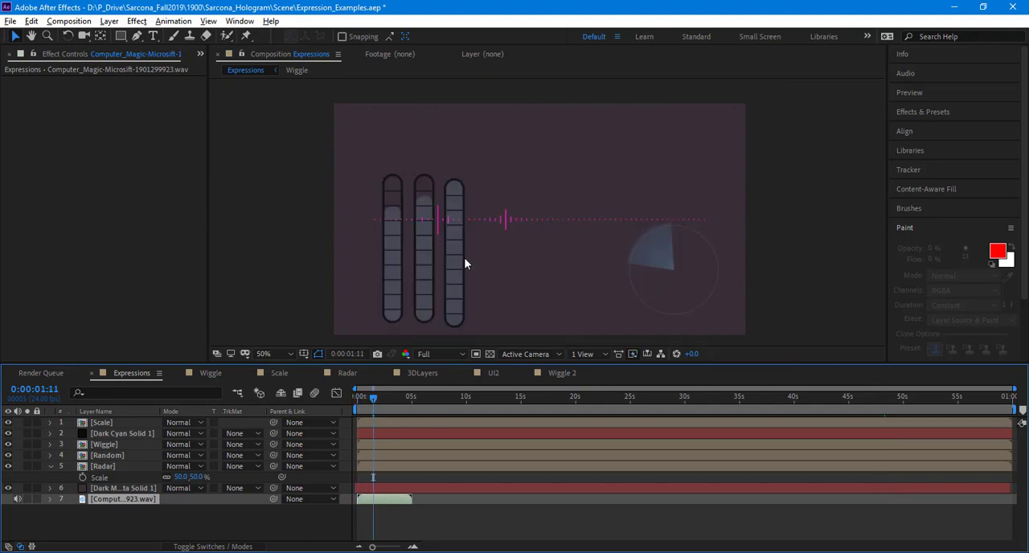
key(period)
drag(420, 238, 473, 235)
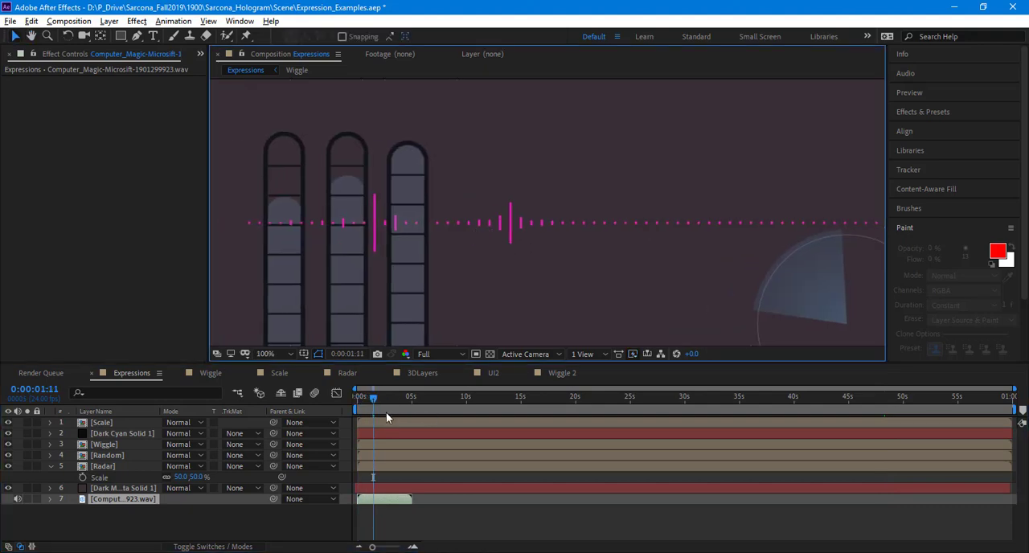
drag(398, 400, 302, 413)
key(n)
key(space)
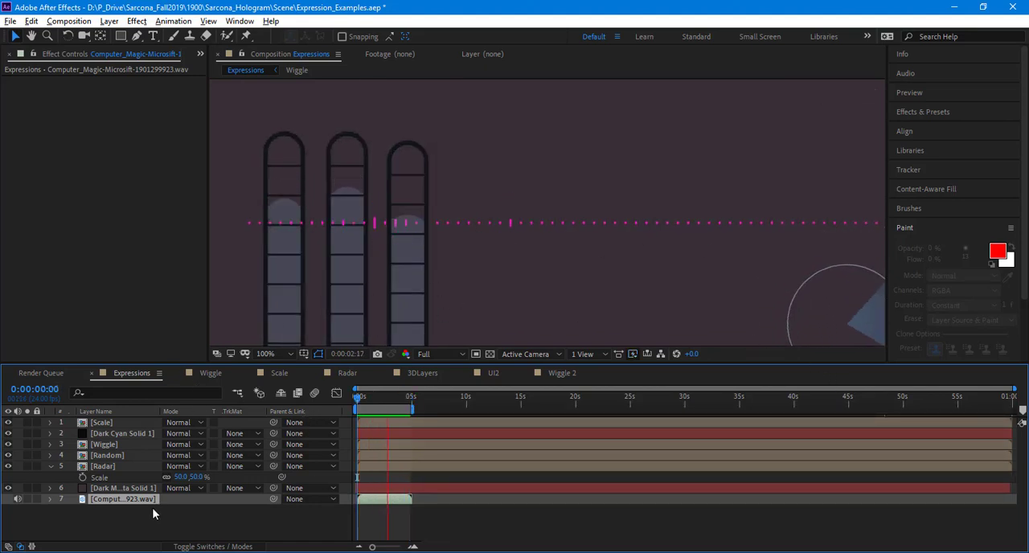
Step: Set the Audio Spectrum's Start Frequency to 1, End Frequency to 7101 and Display Options to Analog lines, and preview it
click(126, 434)
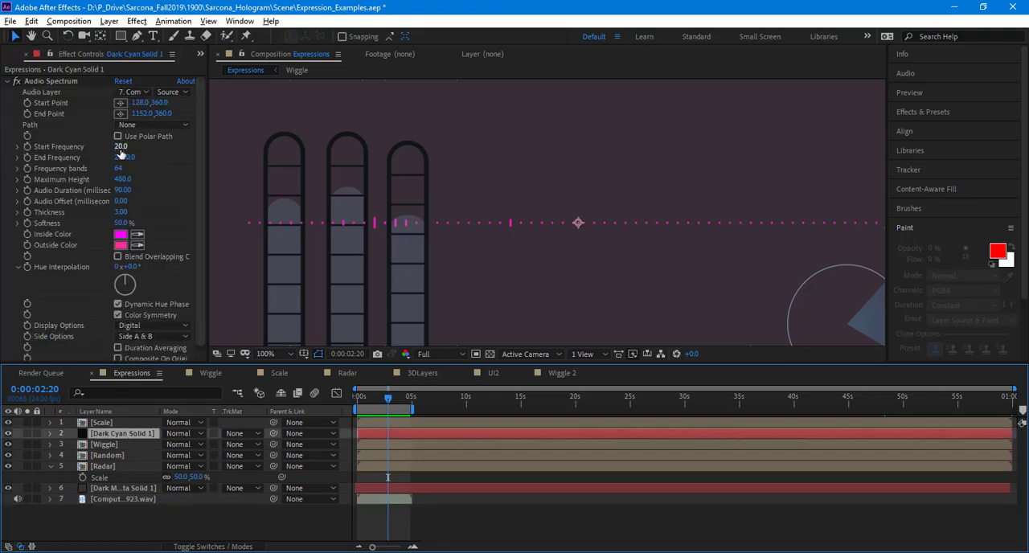
drag(120, 146, 181, 151)
drag(103, 158, 168, 242)
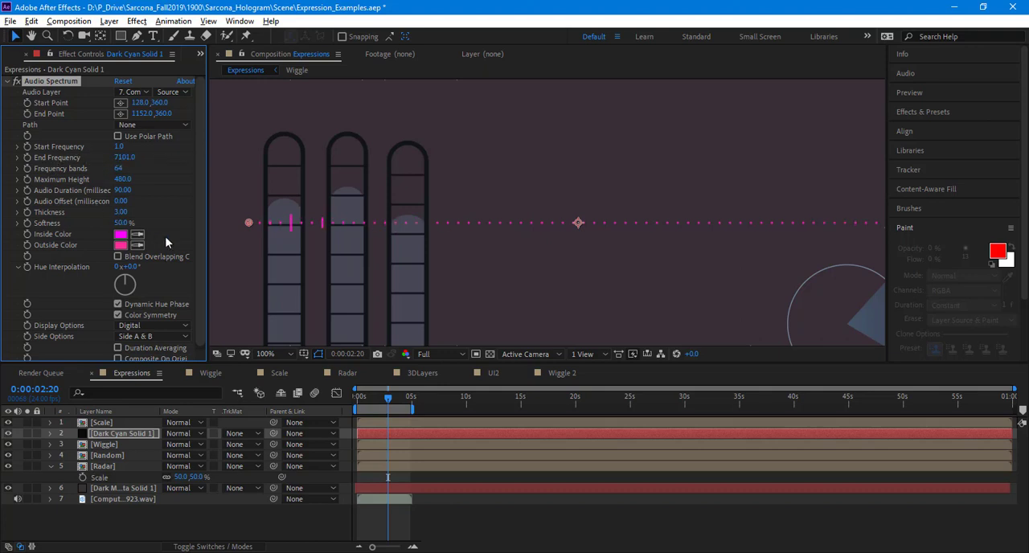
click(176, 326)
click(177, 354)
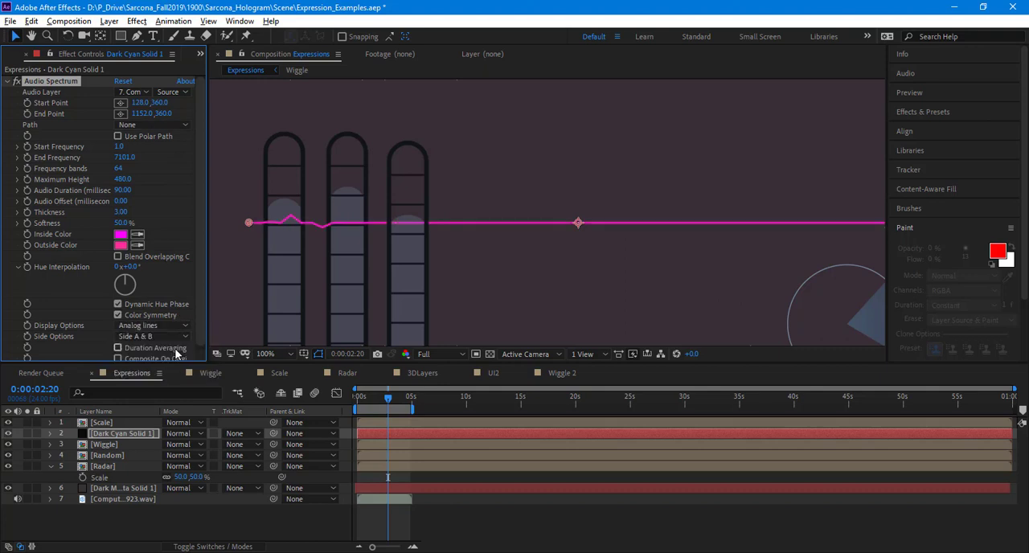
key(space)
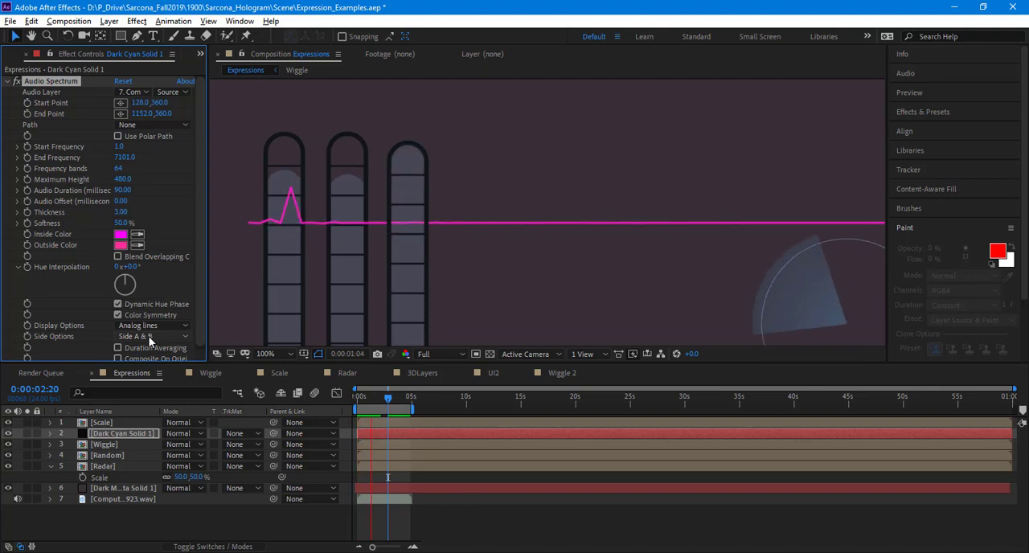
Step: Set the Audio Spectrum's Maximum Height to 2460, Audio Offset to 40 and Thickness to 6.8, and preview the whole frame
drag(121, 211, 316, 216)
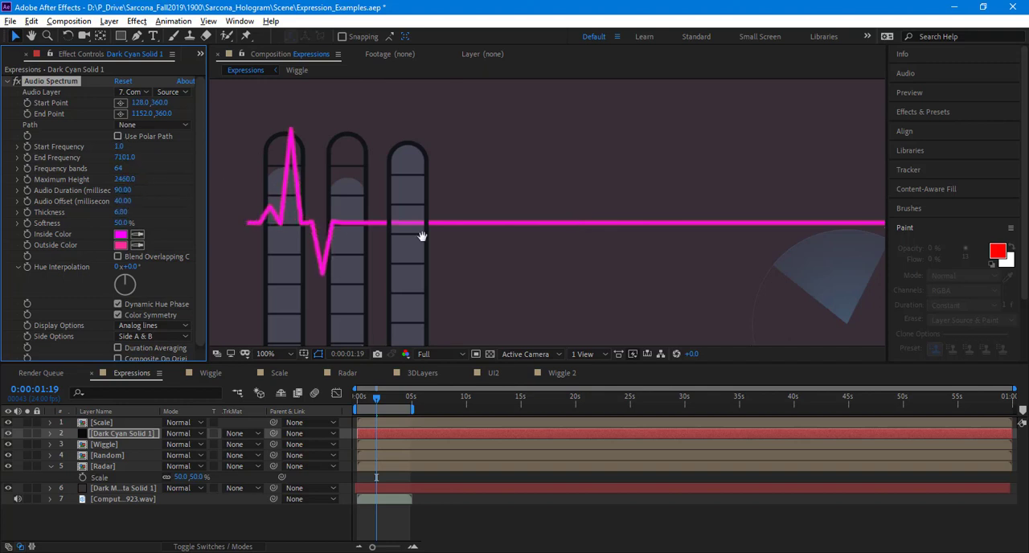
key(space)
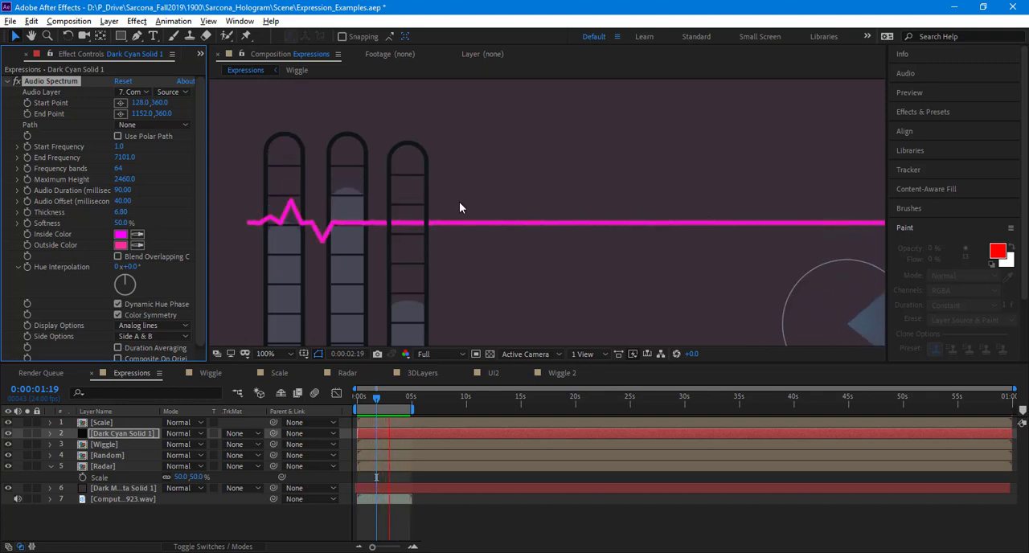
key(comma)
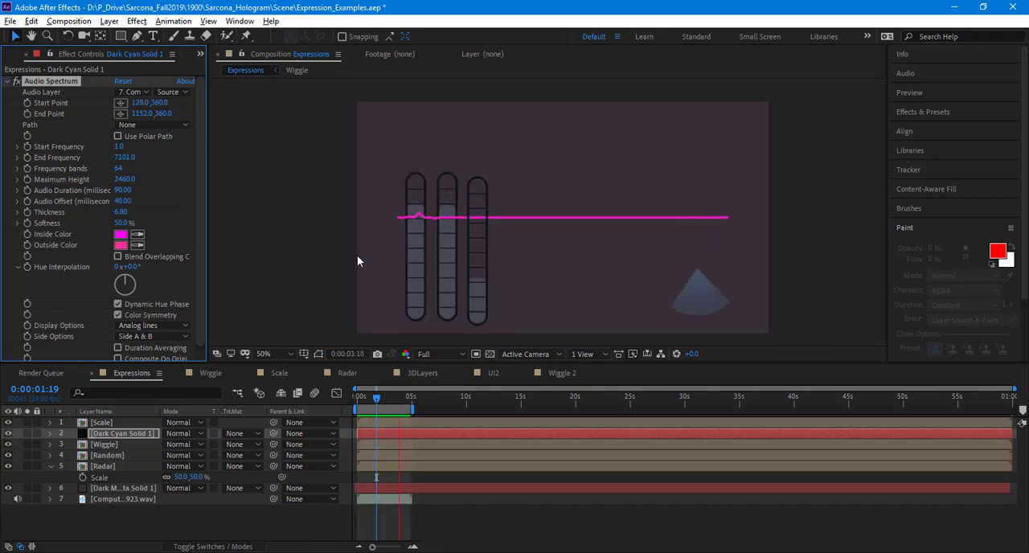
Step: Delete the Audio Spectrum effect, Dark Cyan Solid 1 and the WAV layer from the Expressions composition
click(50, 81)
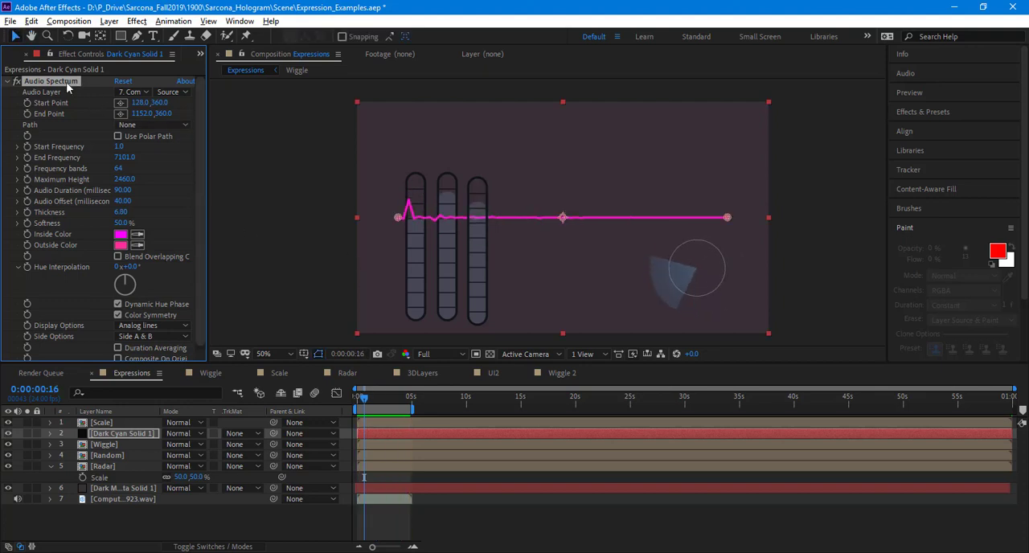
key(Delete)
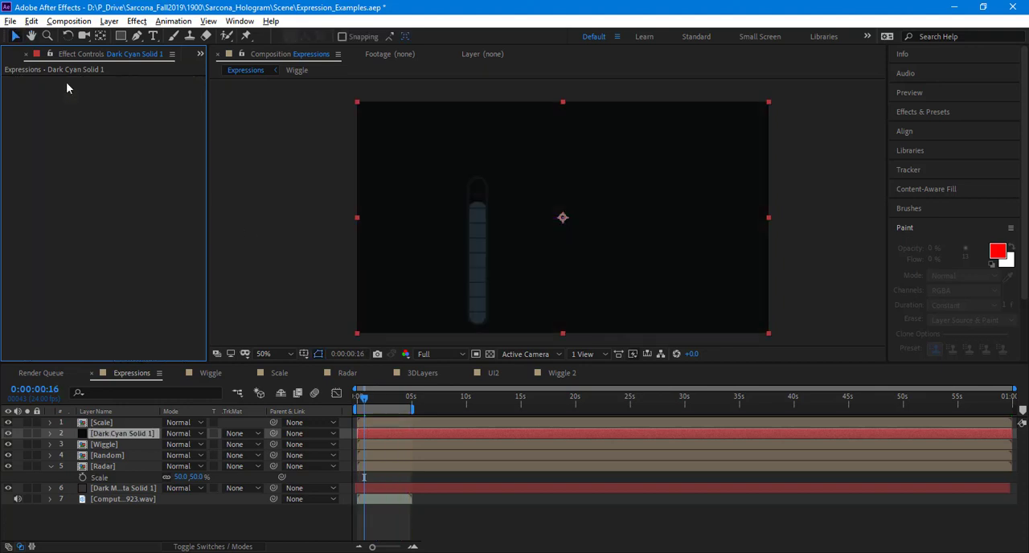
click(152, 434)
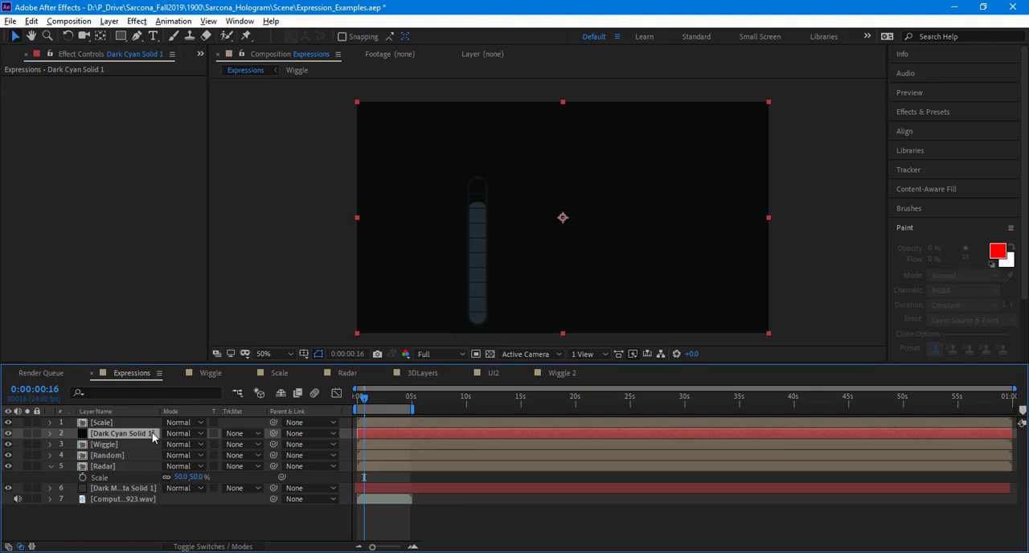
key(Delete)
click(148, 492)
key(Delete)
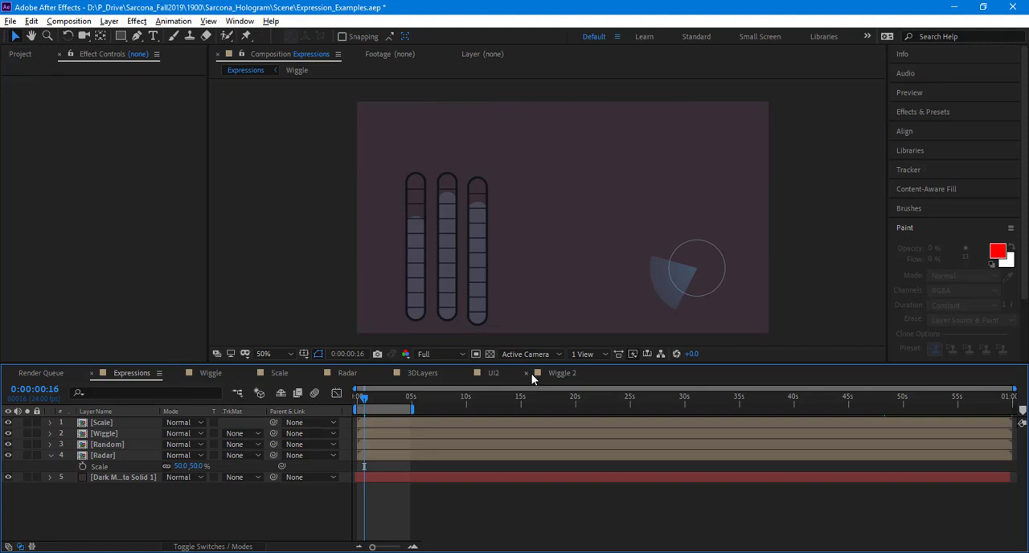
Step: Open the Radar composition, reveal Shape Layer 1's keyframed properties and preview the animation from the start
click(348, 373)
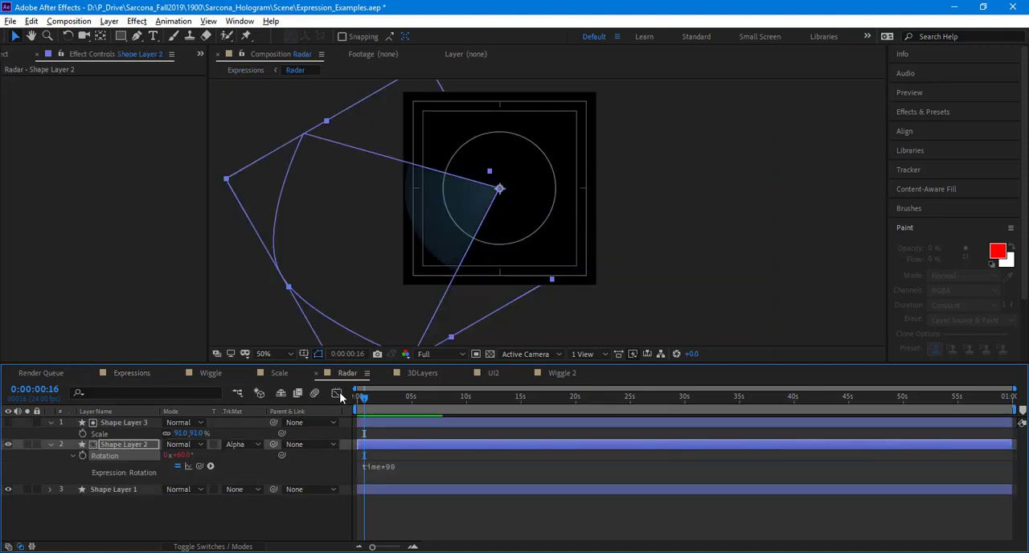
key(s)
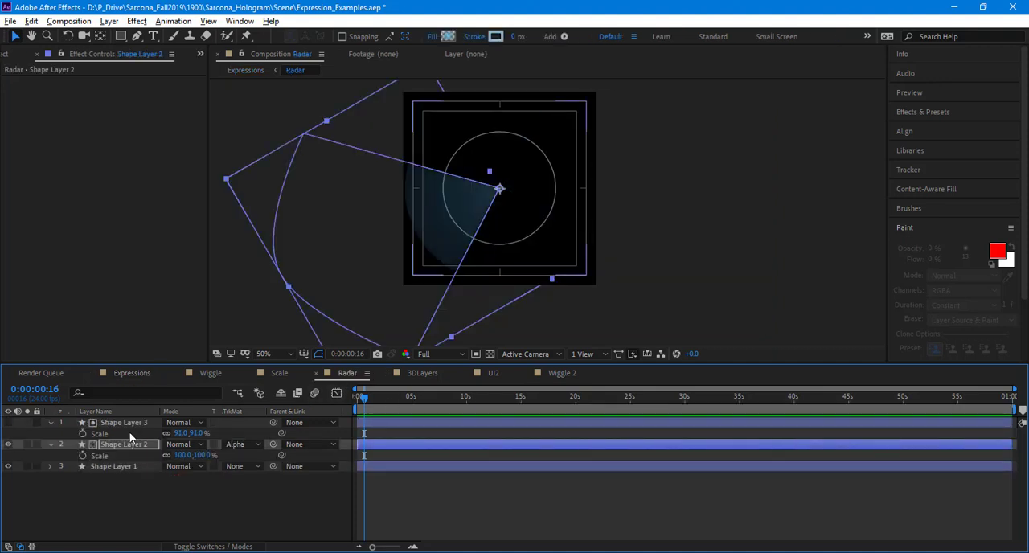
key(t)
click(130, 422)
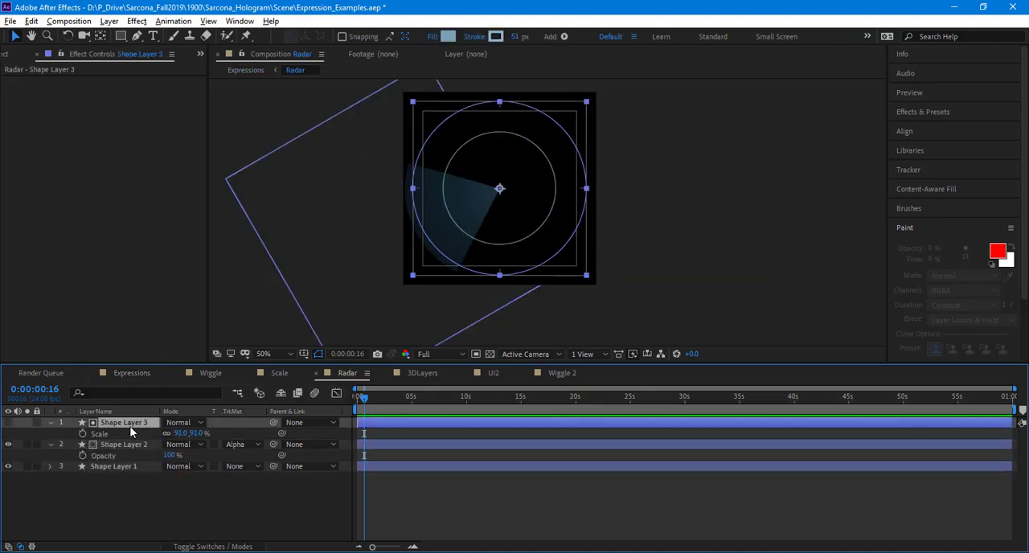
click(136, 466)
key(u)
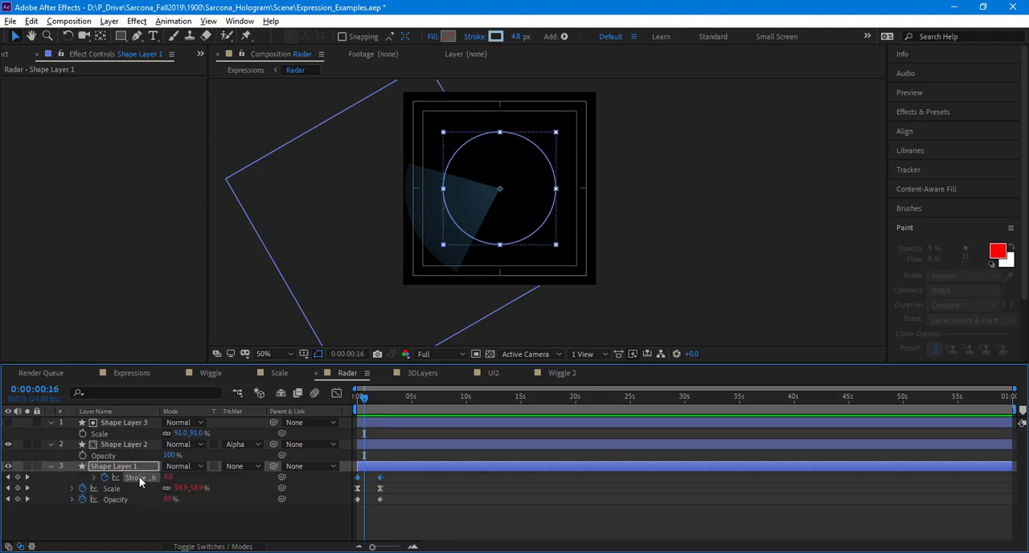
key(Home)
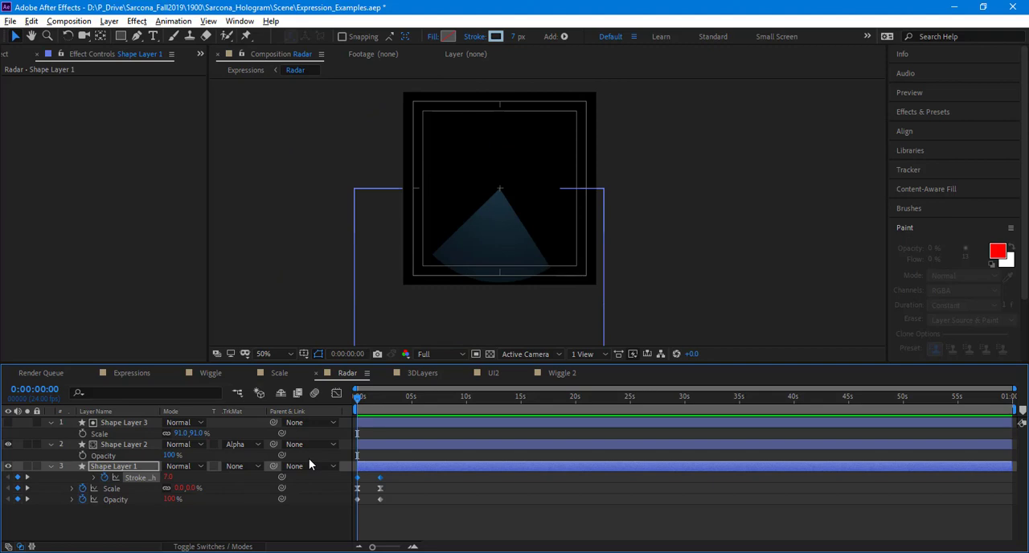
key(space)
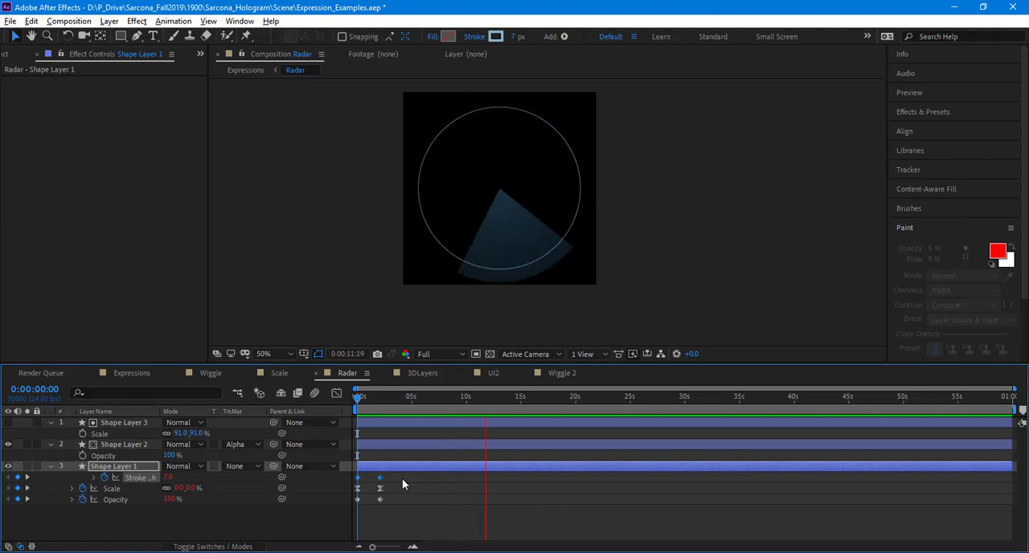
Step: Shift Shape Layer 1's Scale keyframes about one second later and preview the Radar animation from the start
drag(396, 484, 369, 489)
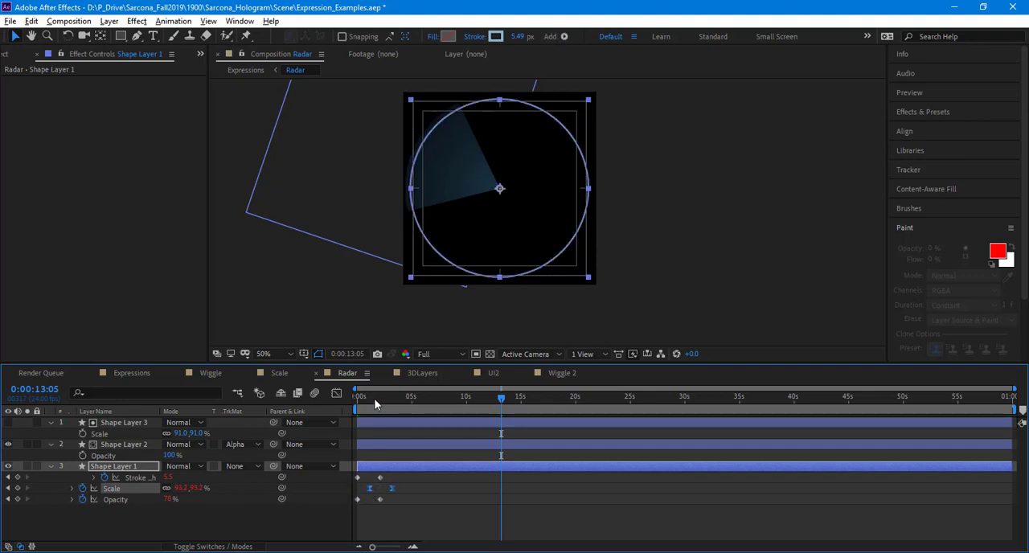
key(Home)
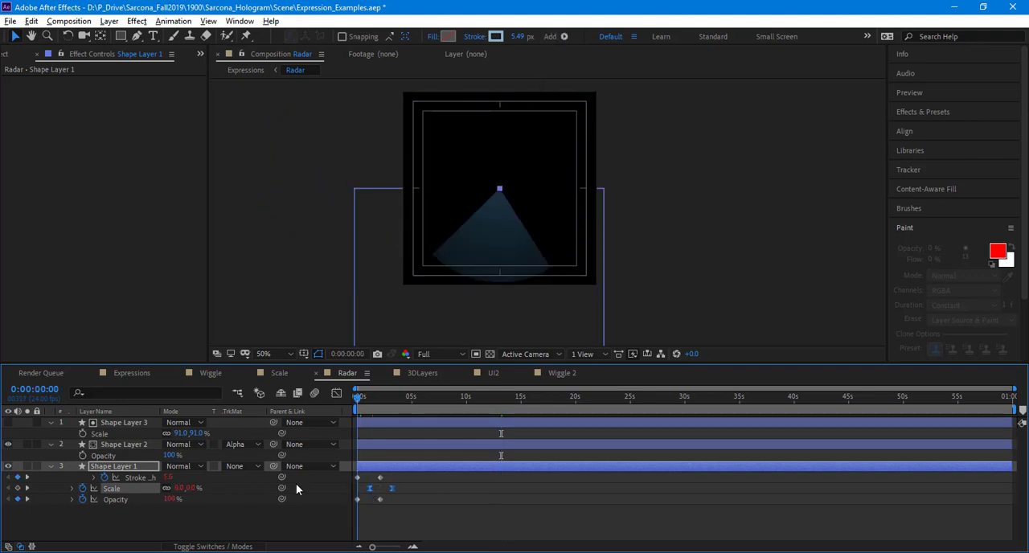
click(296, 512)
key(space)
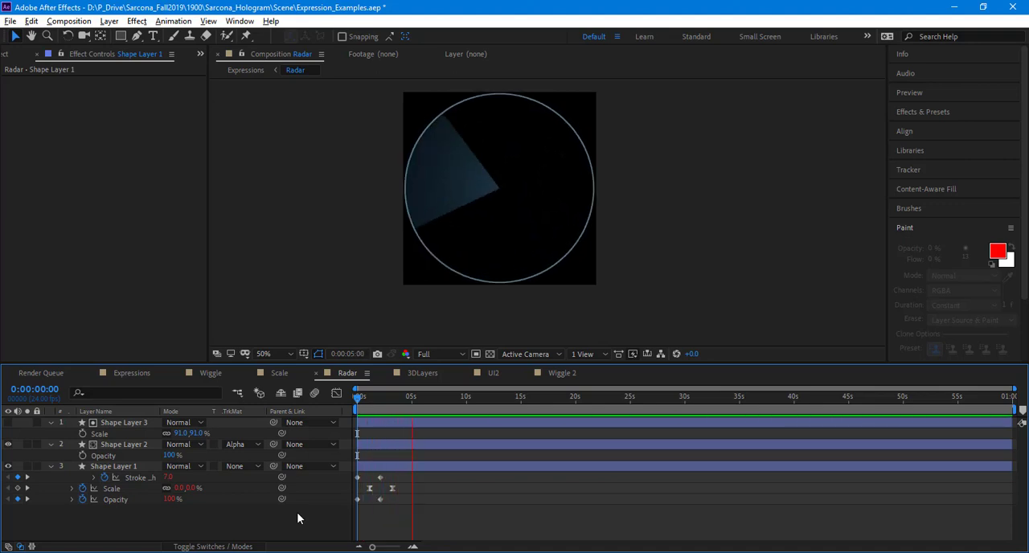
key(space)
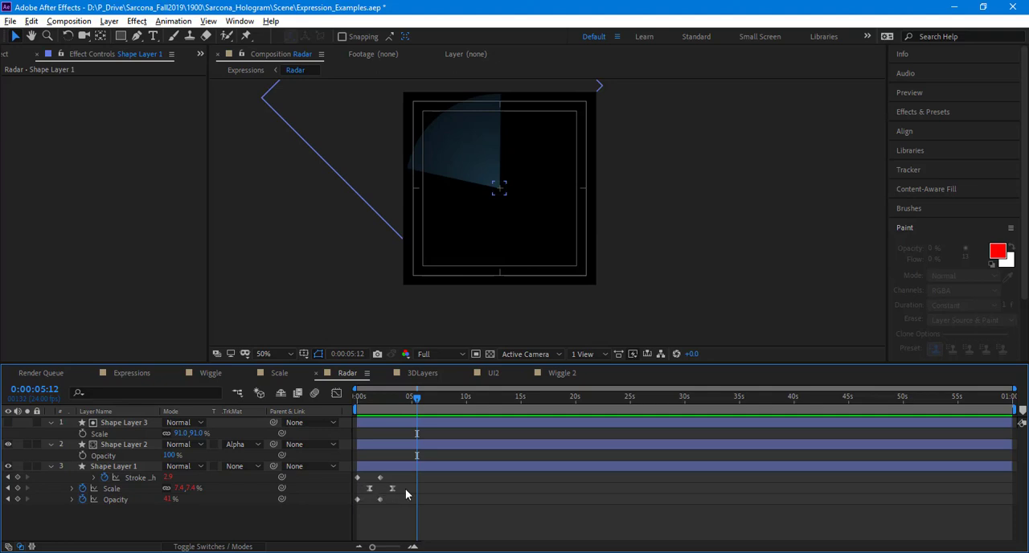
Step: Undo the shift of Shape Layer 1's Scale keyframes and clear the selection
key(ctrl+z)
key(ctrl+z)
click(397, 514)
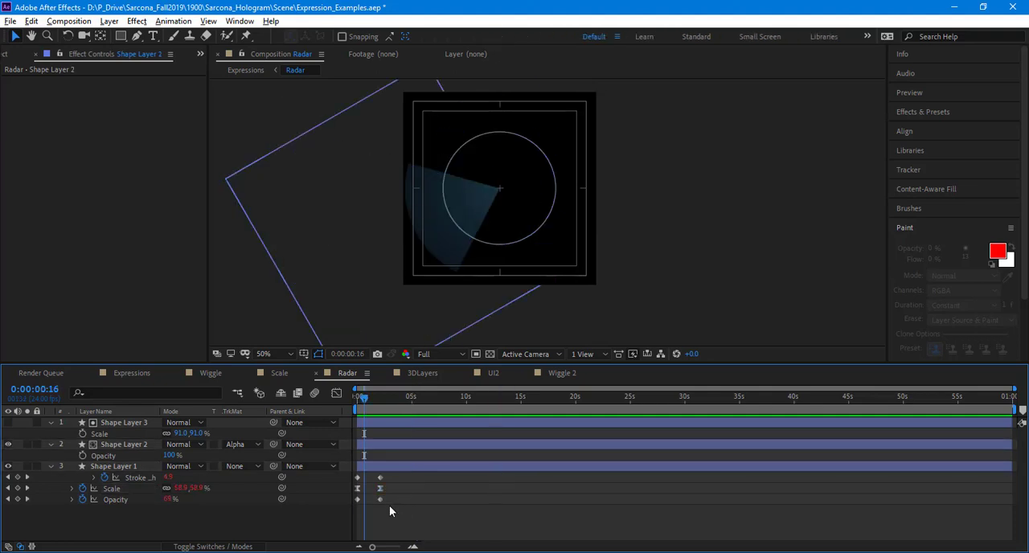
Step: Select Shape Layer 1's Scale, Stroke Width and Opacity keyframe pairs one after another and preview the Radar animation
click(380, 499)
click(344, 487)
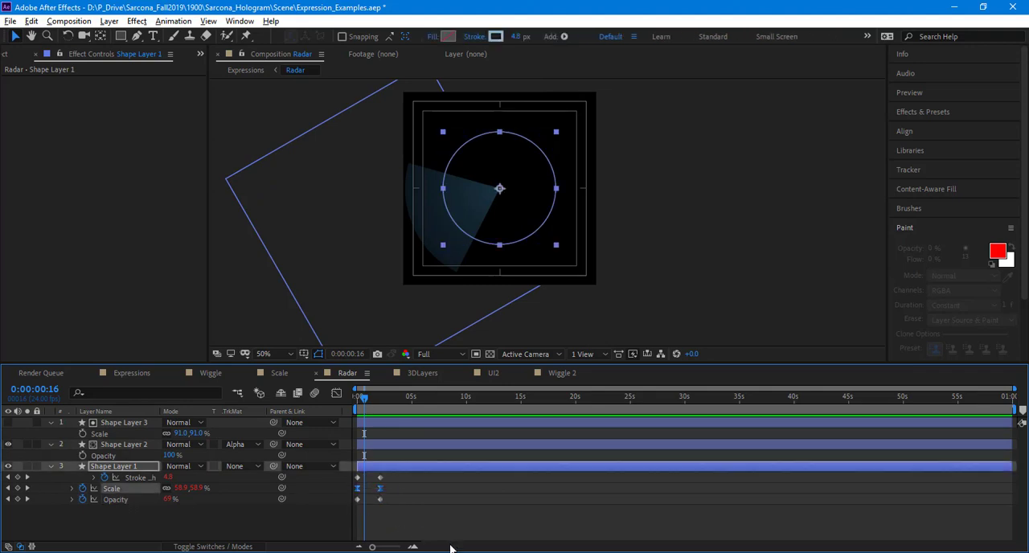
drag(399, 478, 351, 473)
drag(405, 493, 342, 508)
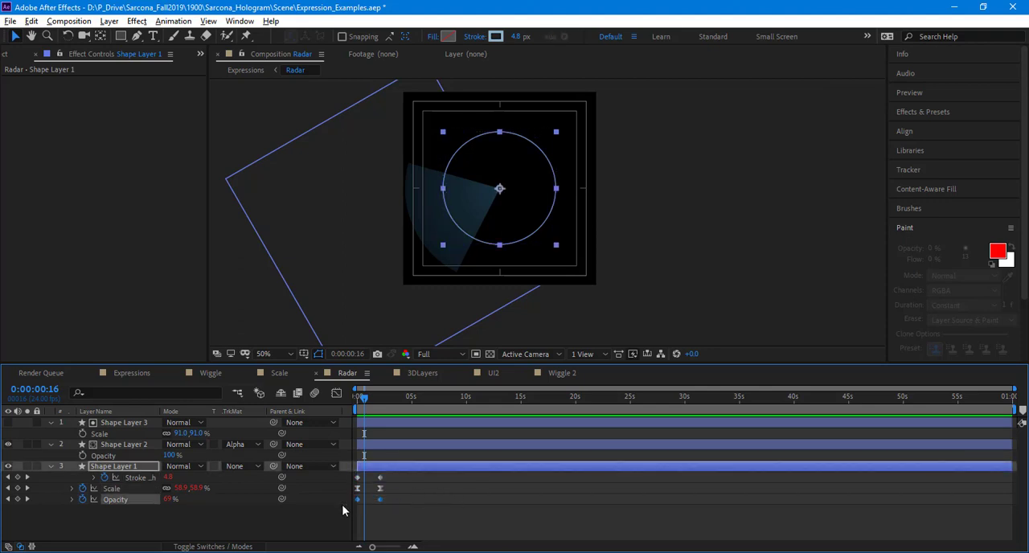
key(space)
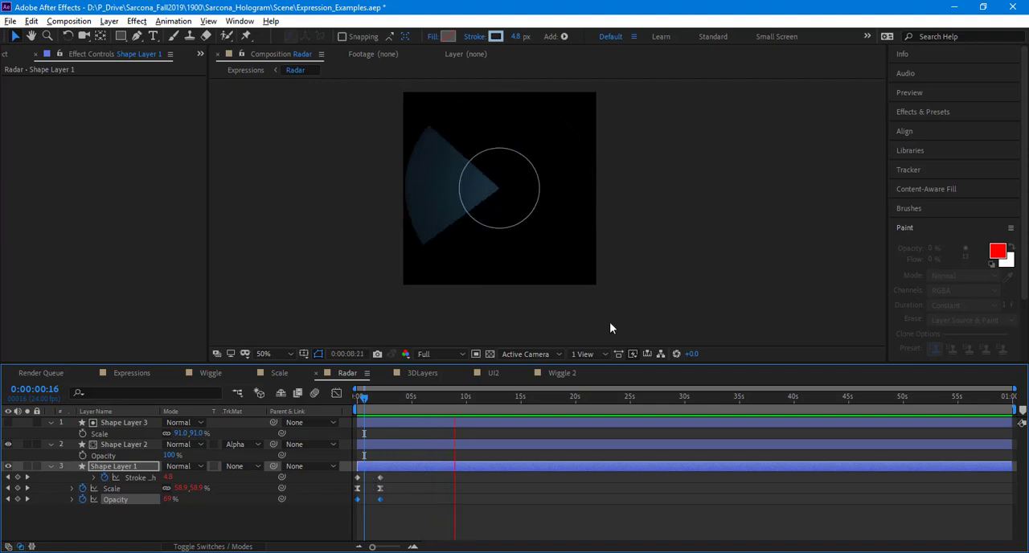
key(space)
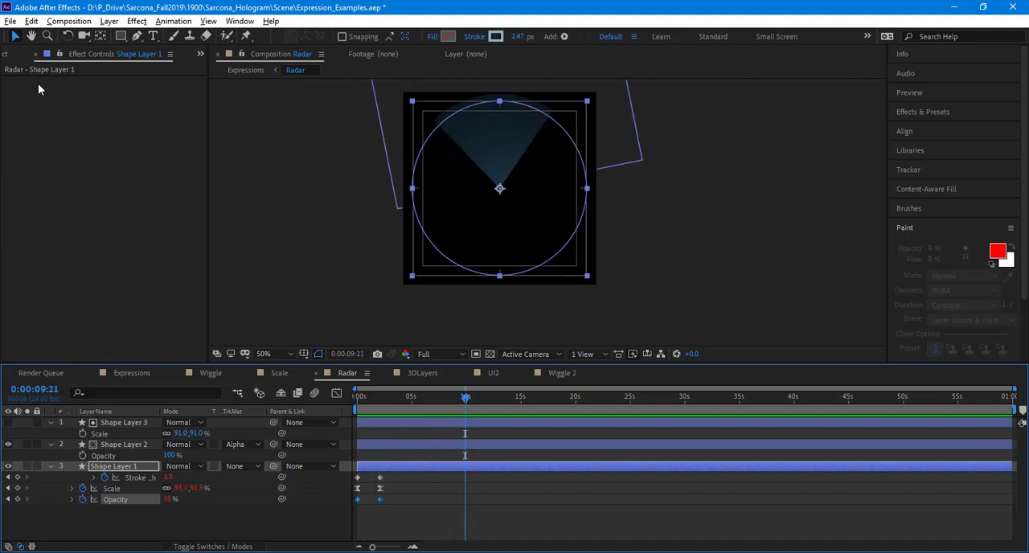
Step: Return to the Expressions composition, look through its layers and select Dark Magenta Solid 1
click(210, 373)
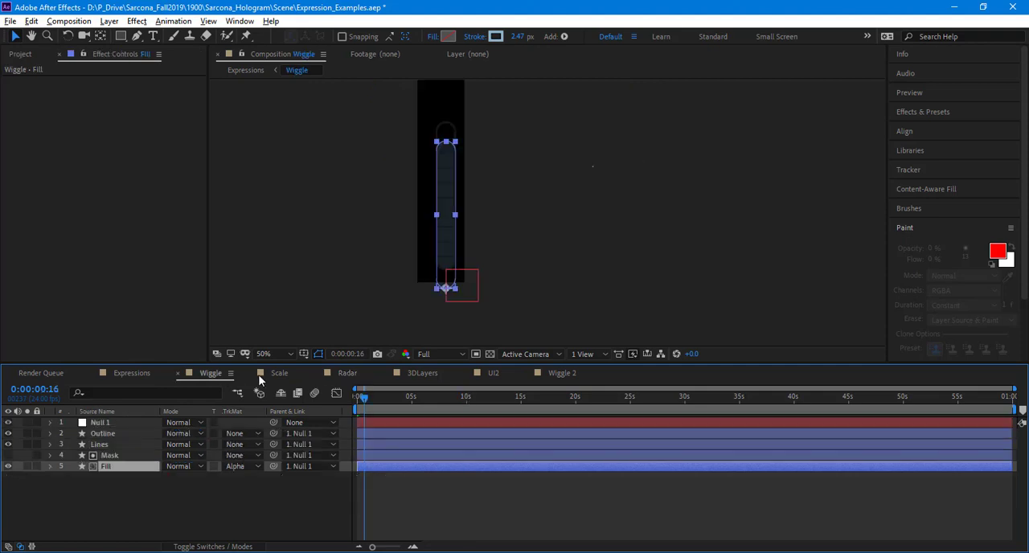
click(147, 377)
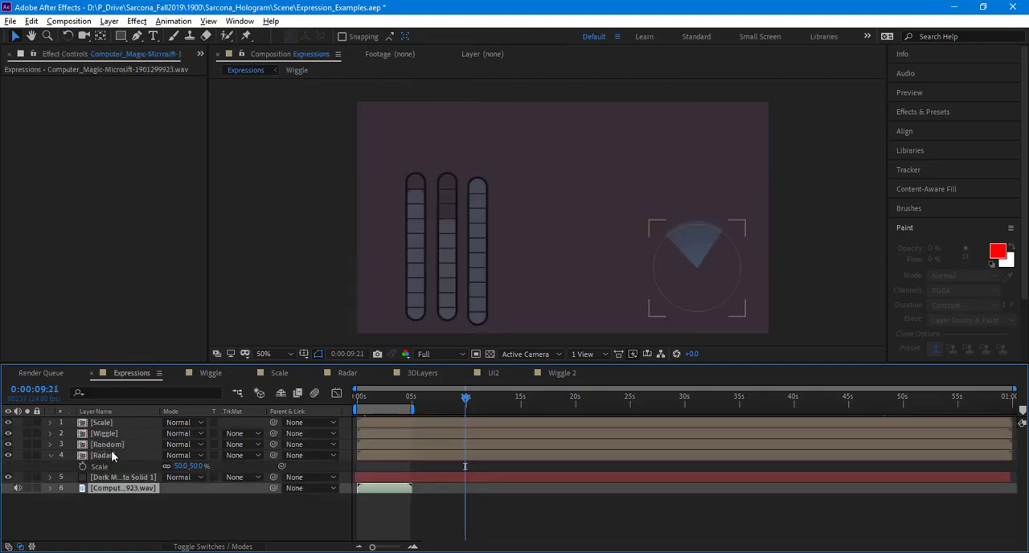
key(ctrl+Up)
key(ctrl+Up)
key(ctrl+Up)
key(ctrl+Up)
key(ctrl+Up)
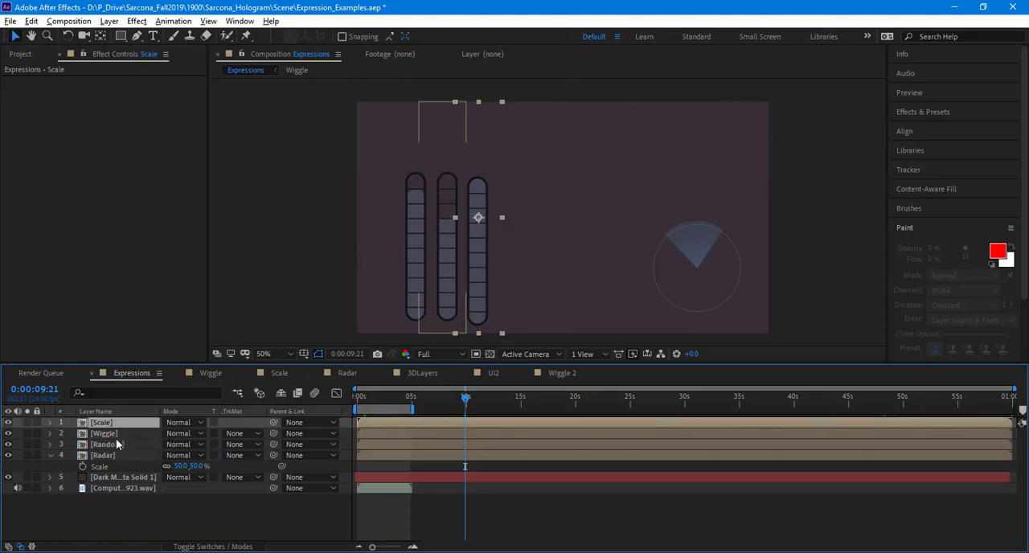
click(120, 478)
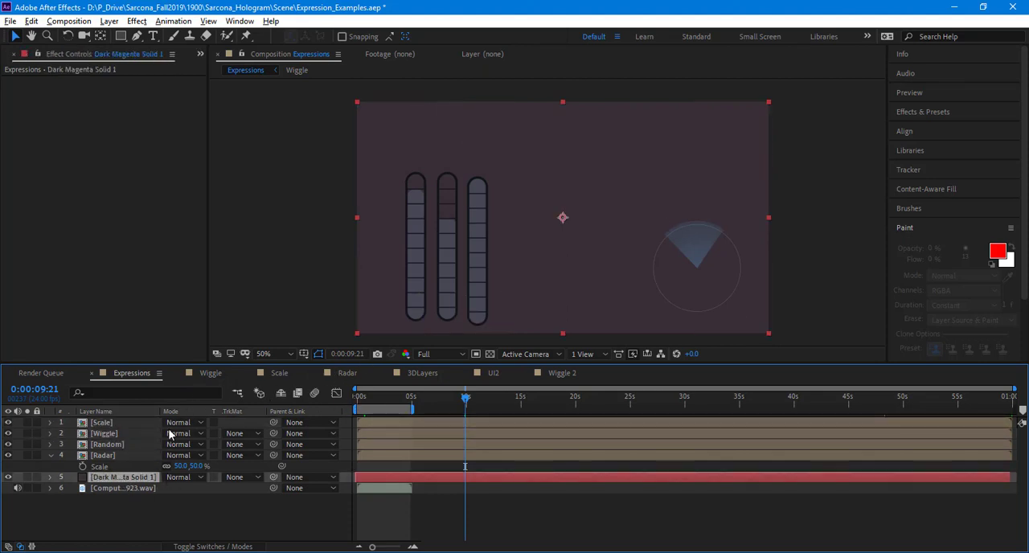
Step: Open the Wiggle composition and inspect the expression on the Fill layer's Position
click(213, 373)
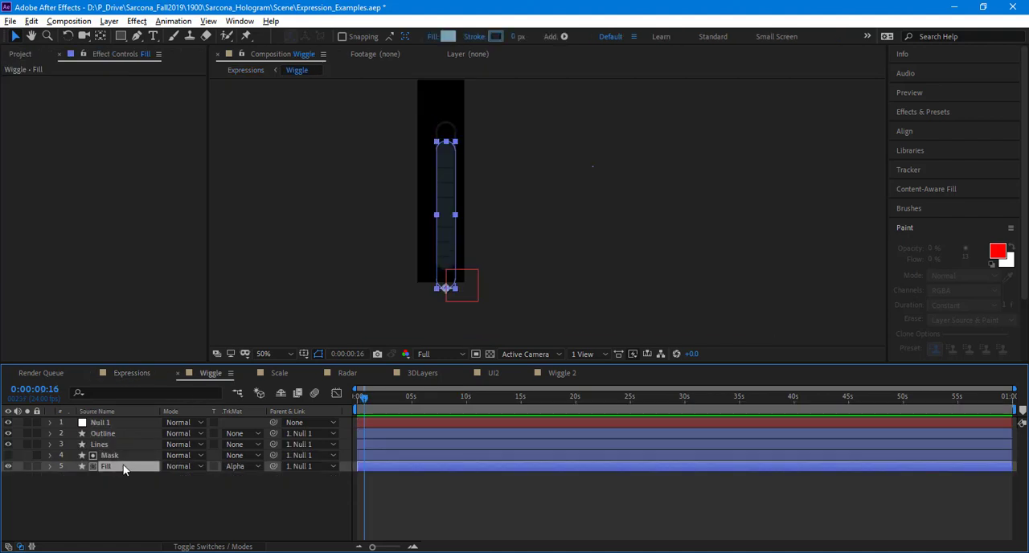
key(p)
click(72, 476)
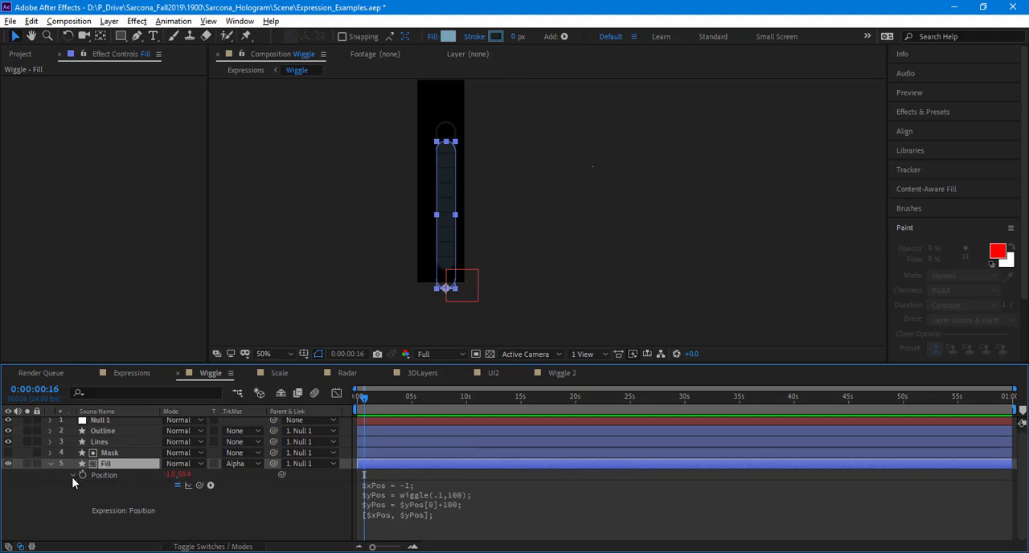
click(72, 477)
Step: Check the Fill layer's Rotation, Scale, Position and Opacity properties in turn, leaving Opacity displayed and the layer deselected
key(r)
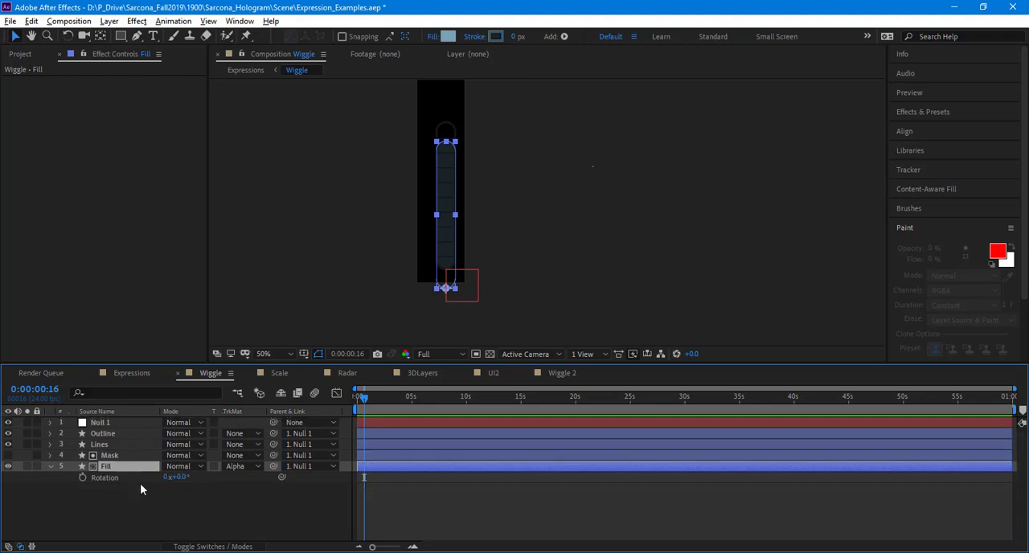
key(s)
key(p)
key(t)
click(201, 513)
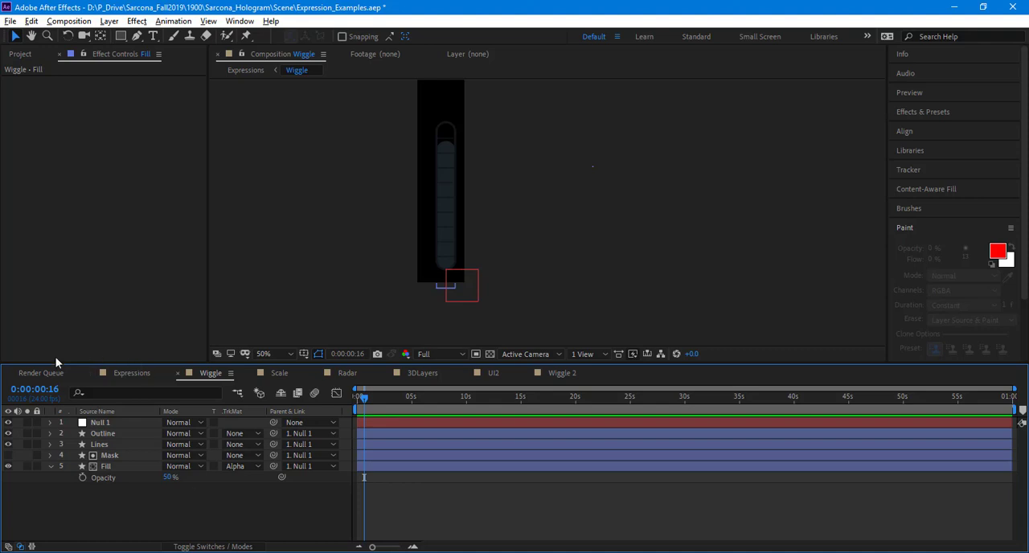
Step: In the Expressions composition, draw a light-blue square on a new shape layer, above centre and slightly to the right, with no other layer selected
click(124, 374)
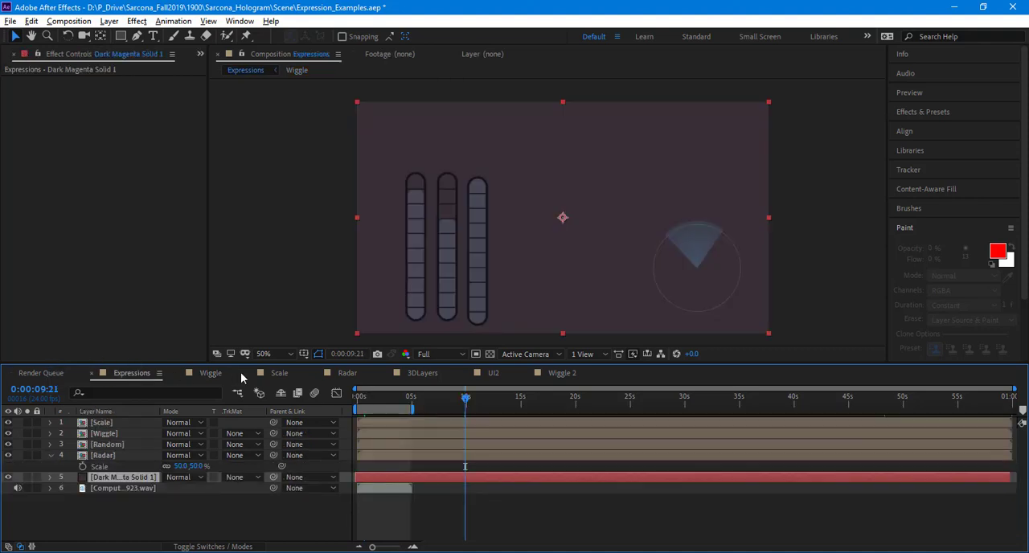
click(120, 36)
drag(573, 120, 618, 163)
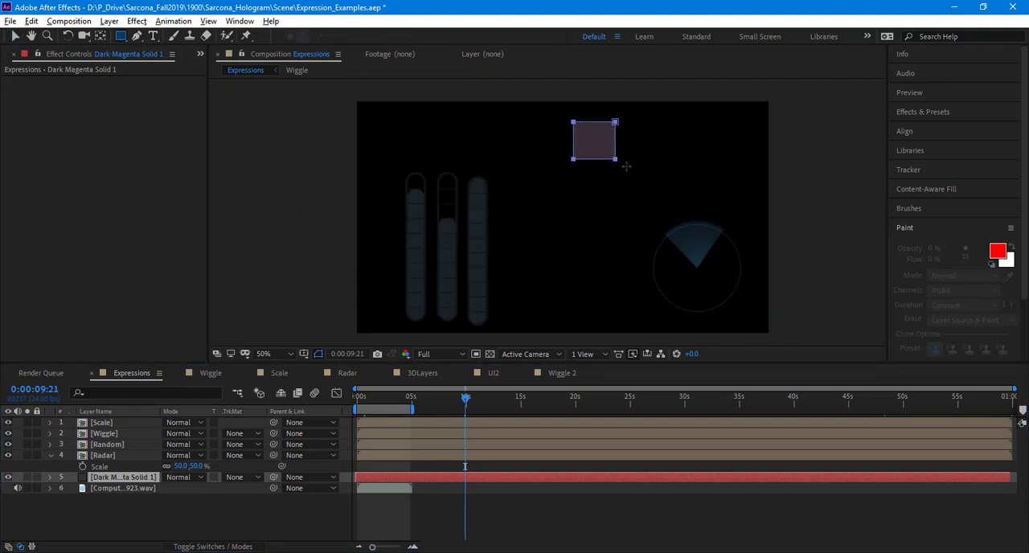
key(ctrl+z)
click(558, 515)
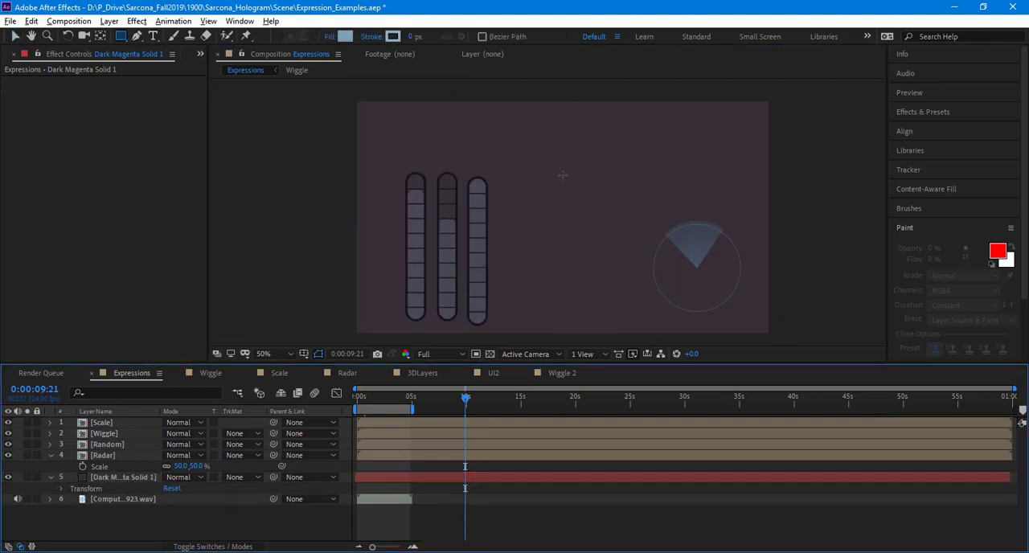
mouse_move(566, 126)
mouse_down()
mouse_move(622, 166)
mouse_move(616, 176)
mouse_up()
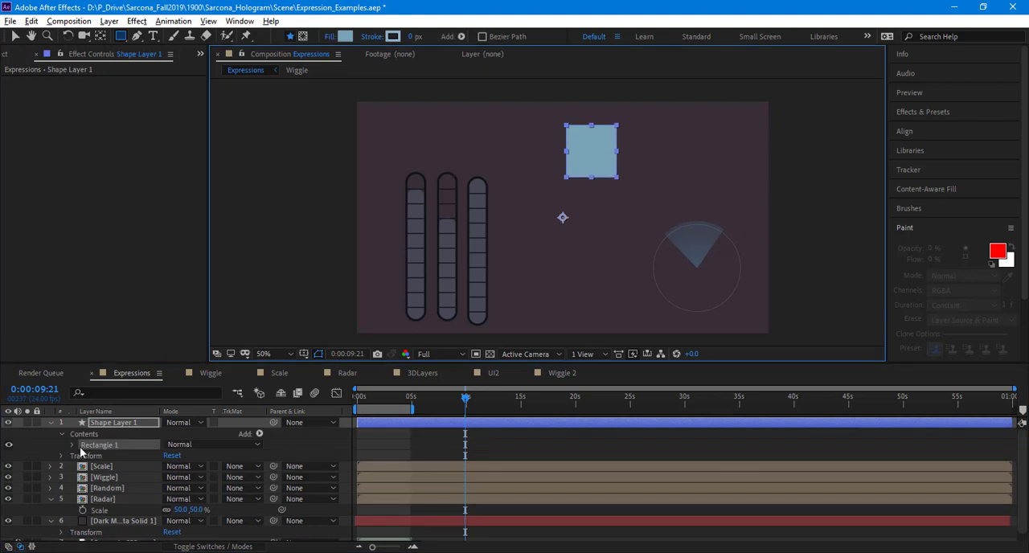
Step: Add the expression wiggle(3,40) to the Opacity of the new square's shape layer
click(125, 446)
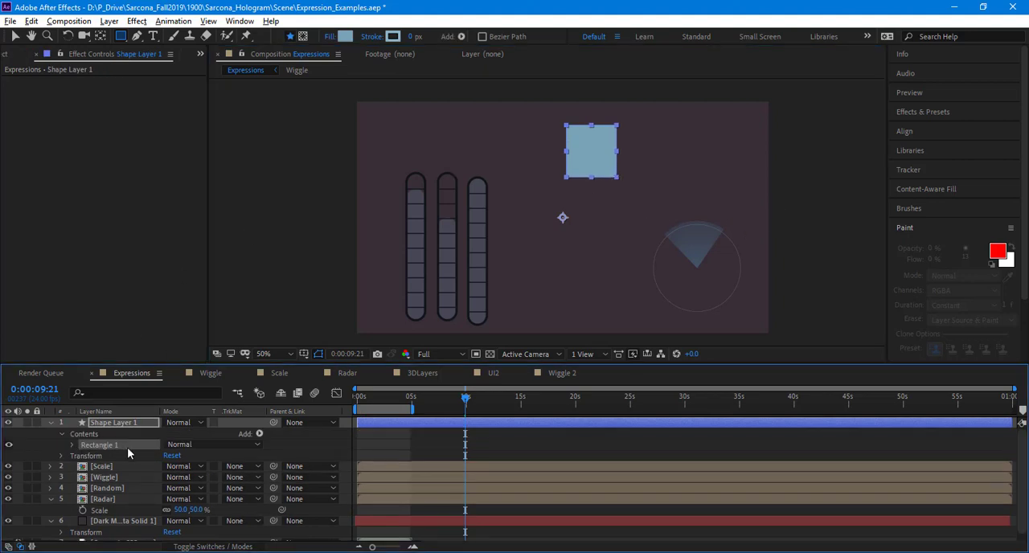
key(y)
key(t)
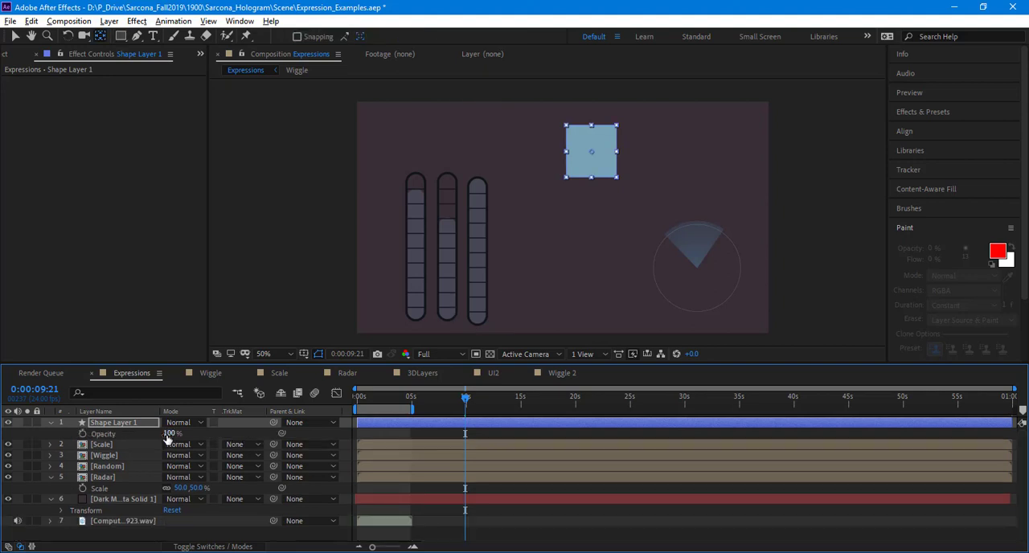
alt+click(83, 433)
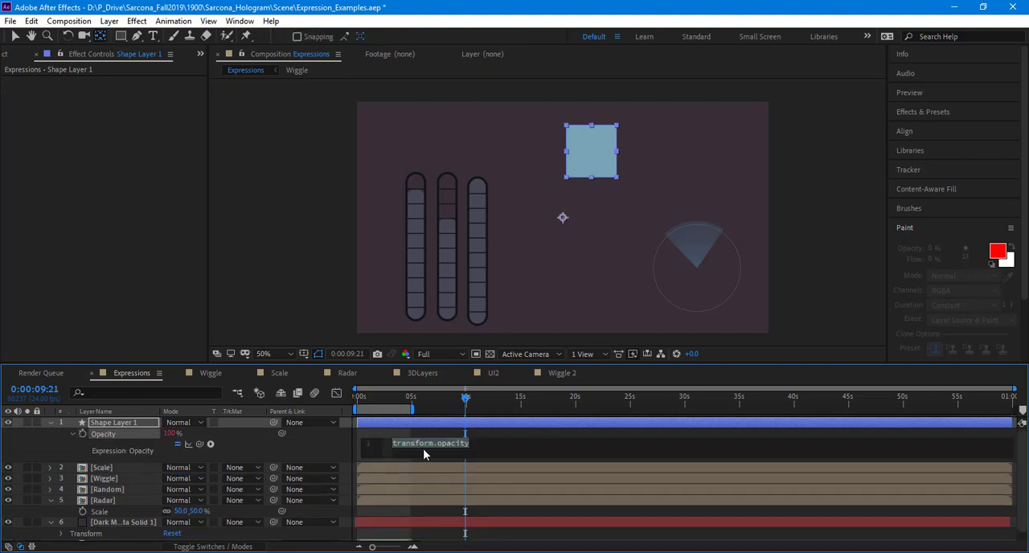
text(w)
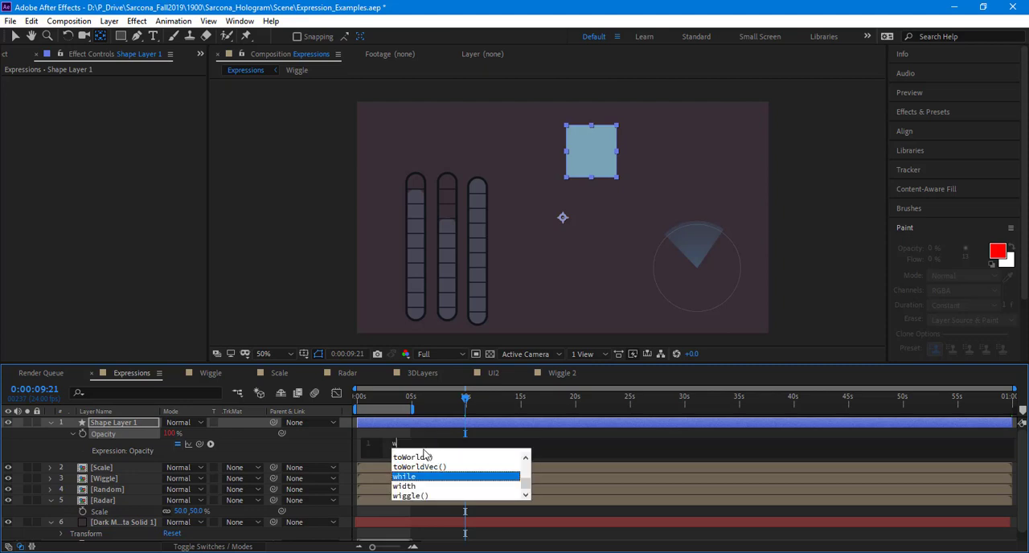
text(iggle(time)
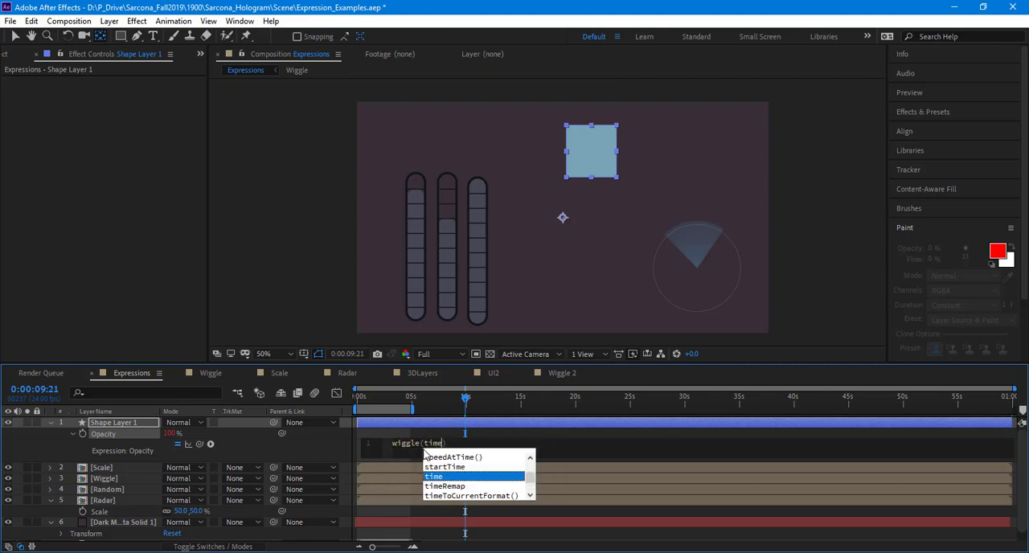
key(BackSpace)
key(BackSpace)
key(BackSpace)
key(BackSpace)
text(0)
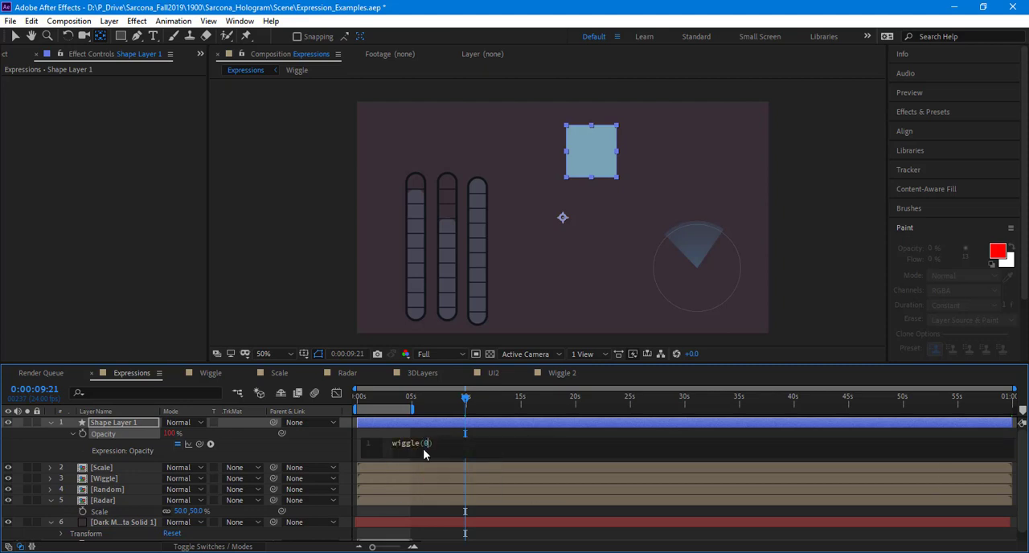
text(,40)
click(322, 443)
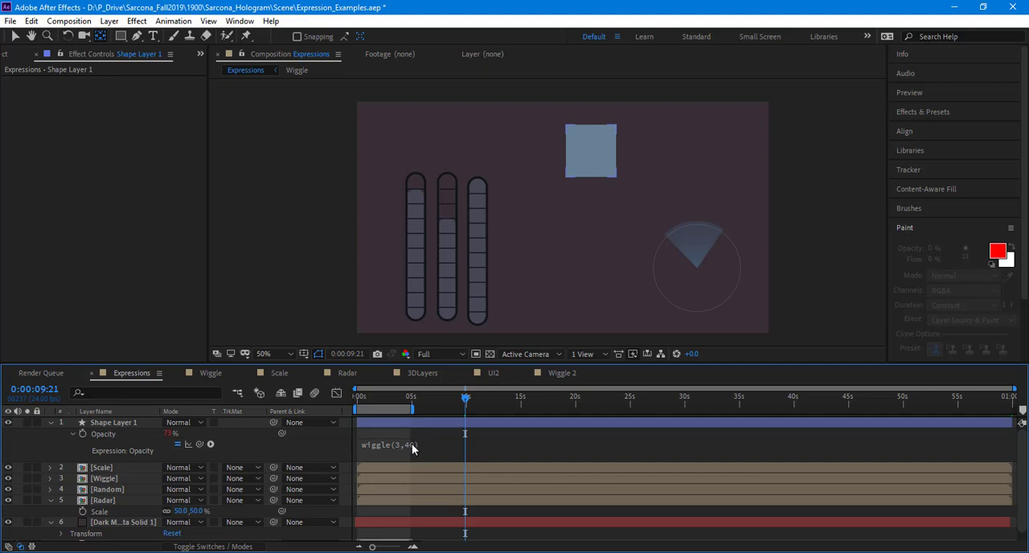
Step: Switch to the WordPad notes, look over the $xPos and $yPos expressions and return to After Effects
key(alt+Tab)
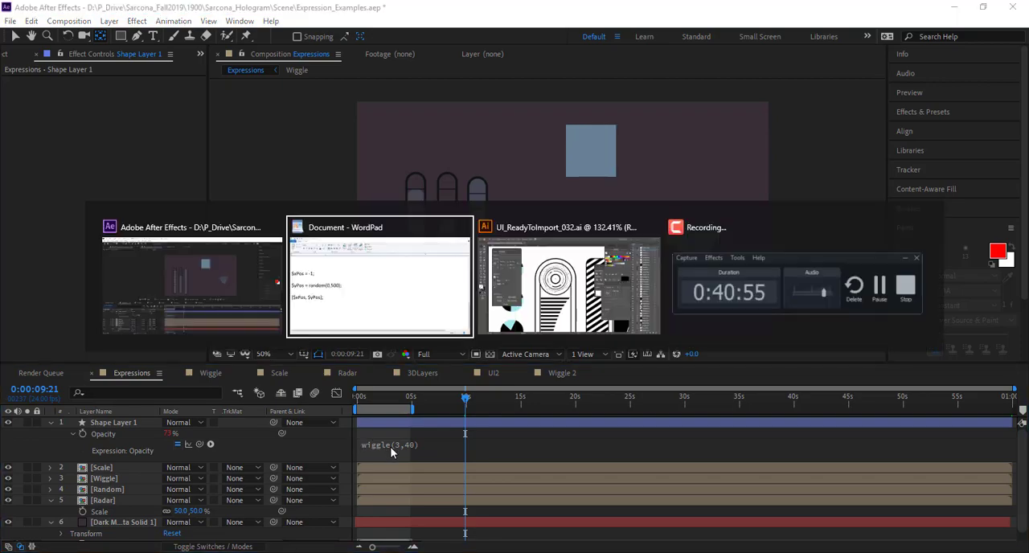
scroll(33, 246, up, 6)
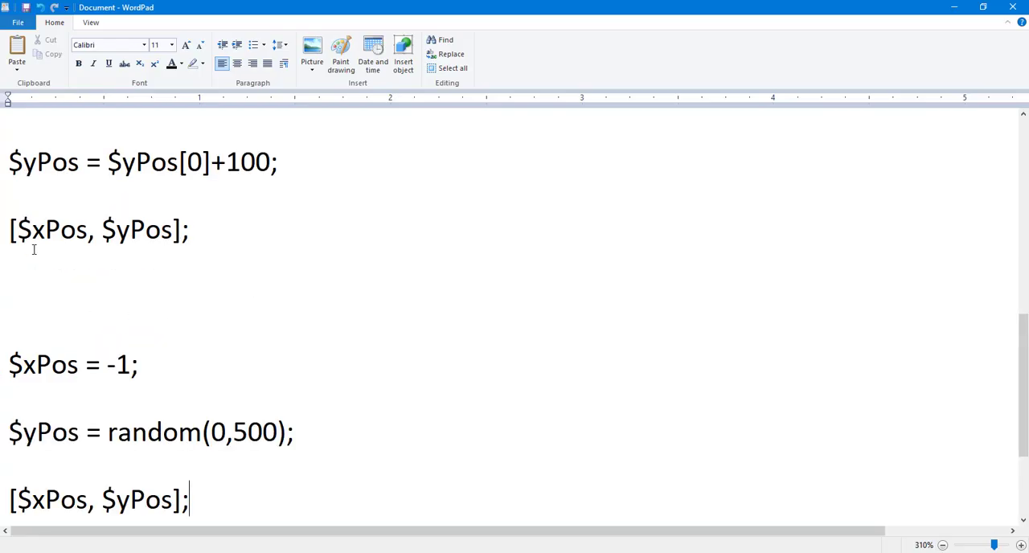
drag(14, 395, 108, 412)
key(alt+Tab)
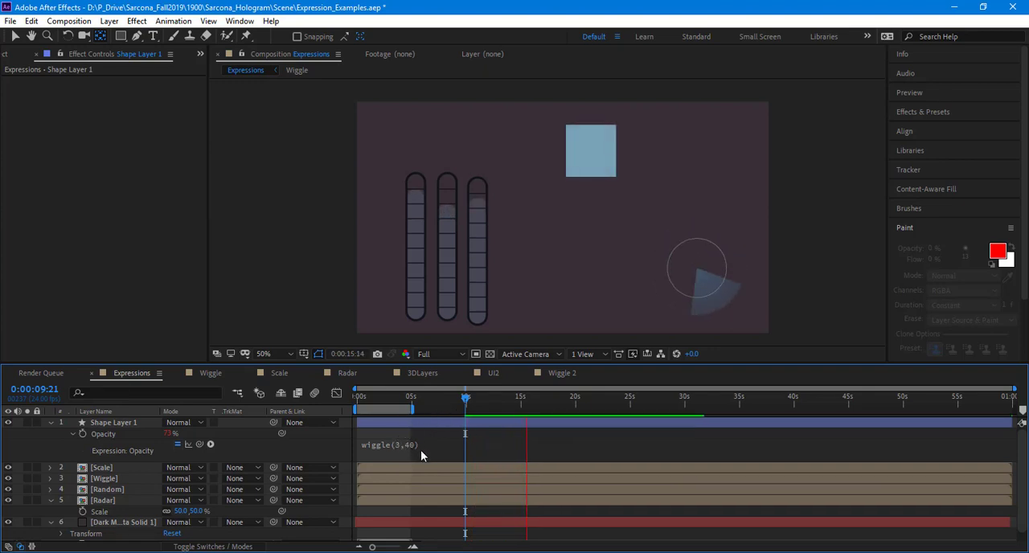
Step: Change the square's Opacity expression to wiggle(3,230) and preview the animation
click(412, 447)
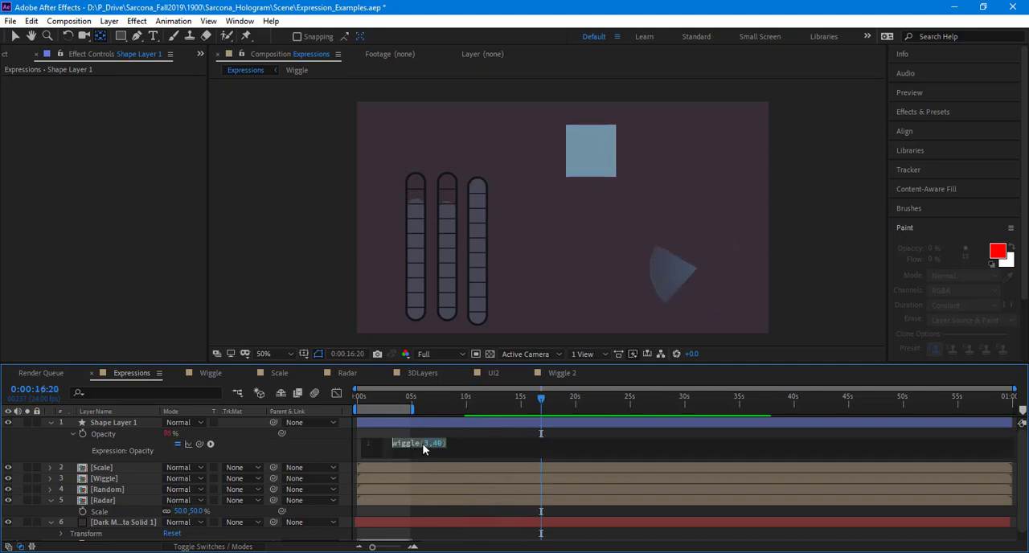
click(439, 446)
key(BackSpace)
text(23)
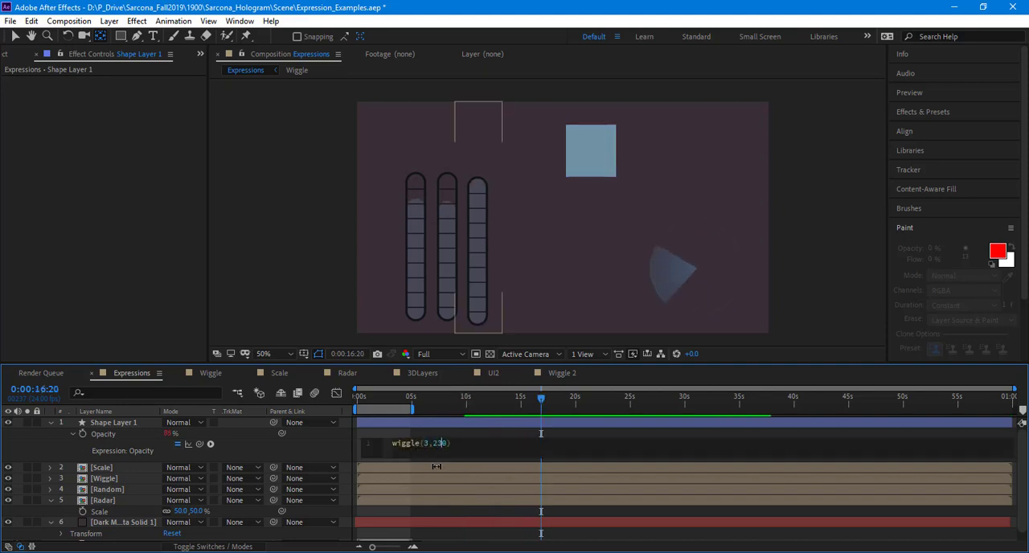
click(323, 445)
key(space)
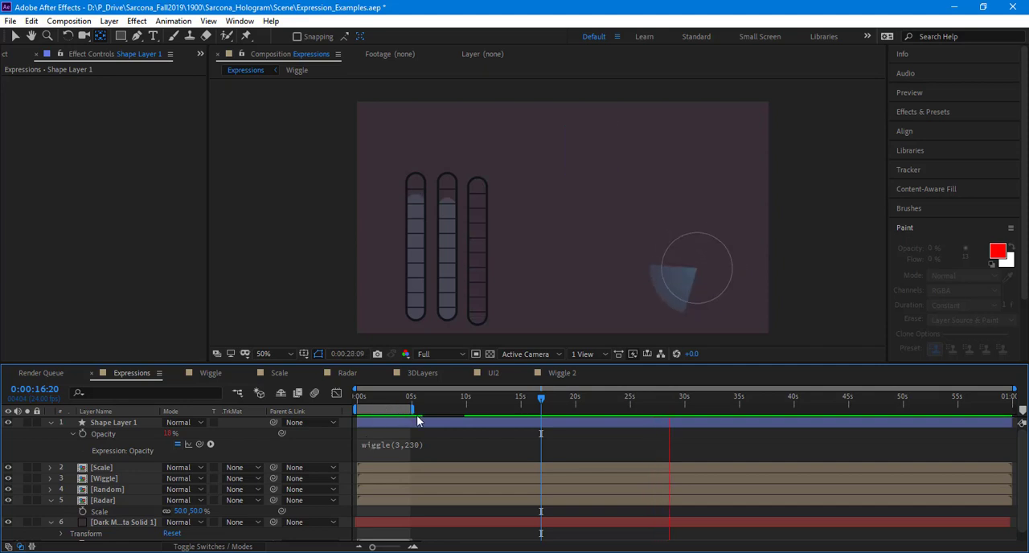
key(space)
Step: Move the current time to 0:00:02:14 and step forward frame by frame to 0:00:04:02, examining how the square's opacity changes
drag(479, 401, 385, 396)
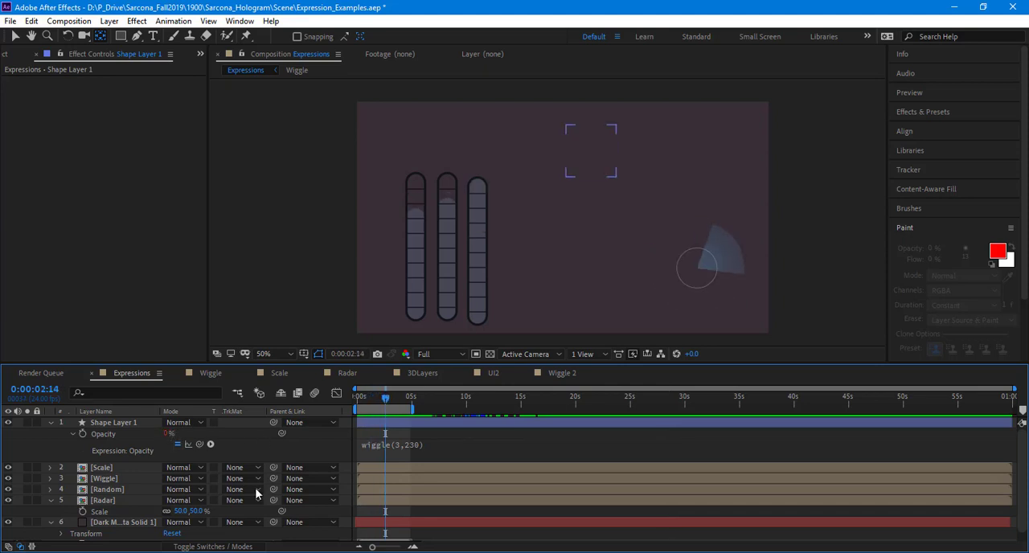
key(Page_Down)
key(Page_Down)
key(Page_Down)
key(Page_Down)
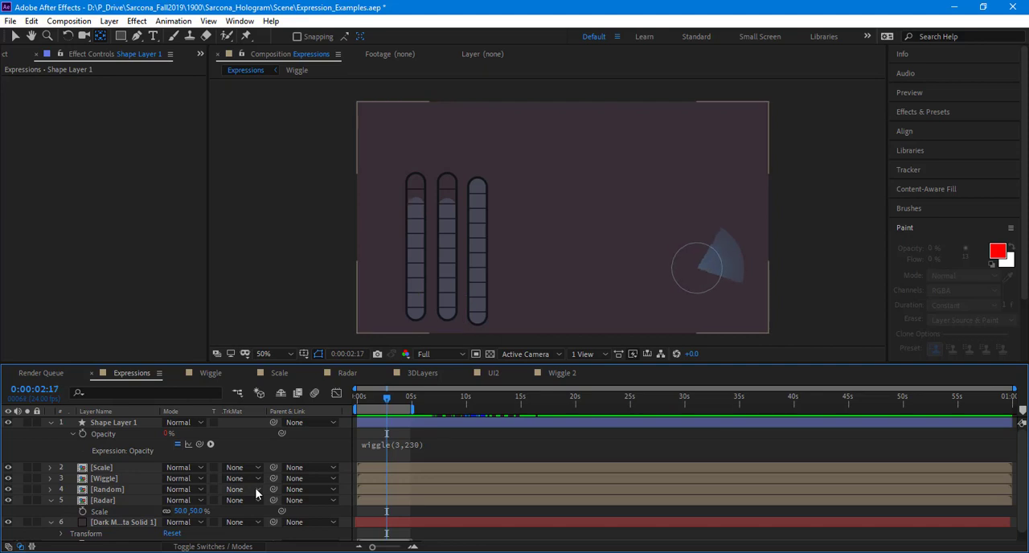
key(Page_Down)
key(Page_Down)
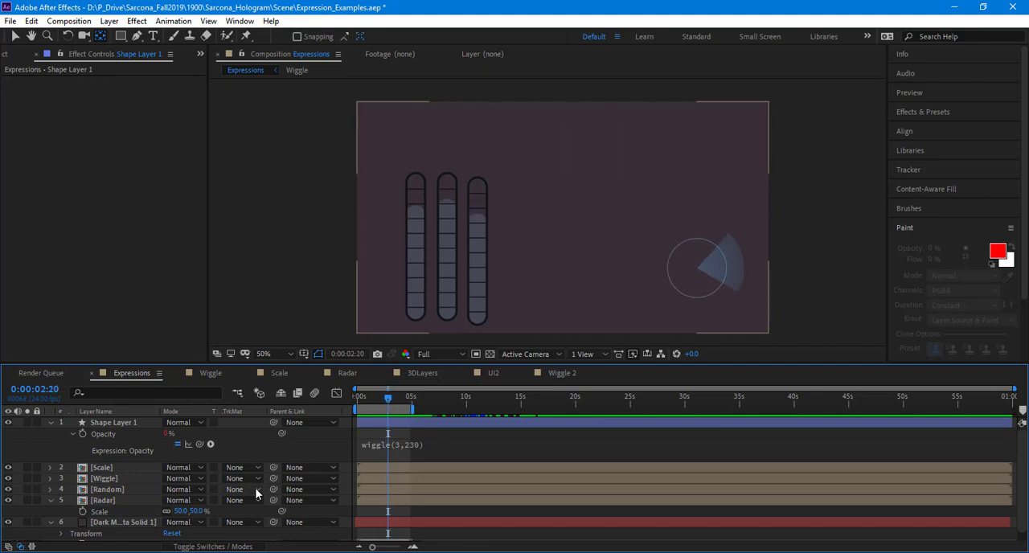
key(Page_Down)
key(Page_Down)
key(Page_Down)
key(Page_Down)
key(Page_Down)
key(Page_Down)
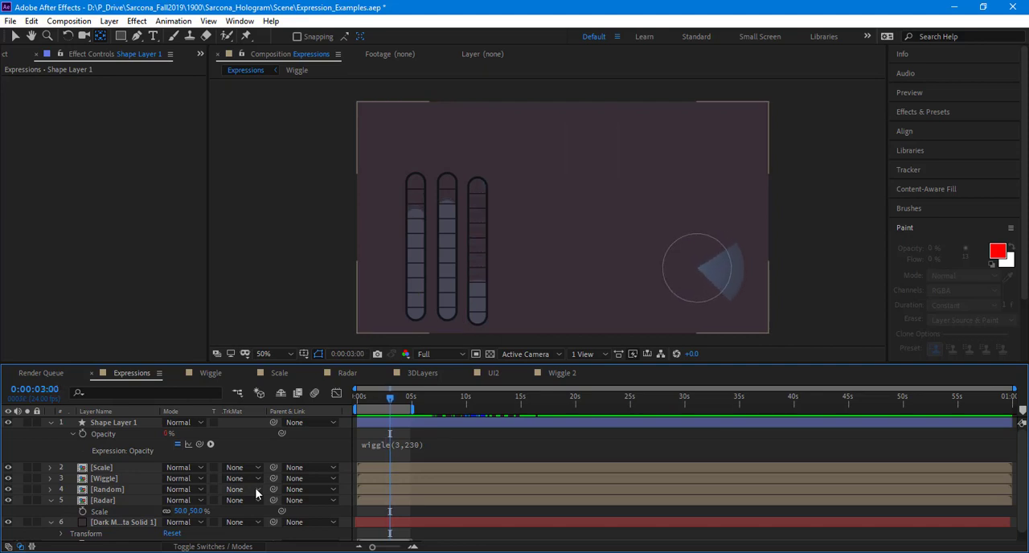
key(Page_Down)
key(Page_Down)
key(Page_Down)
key(Page_Down)
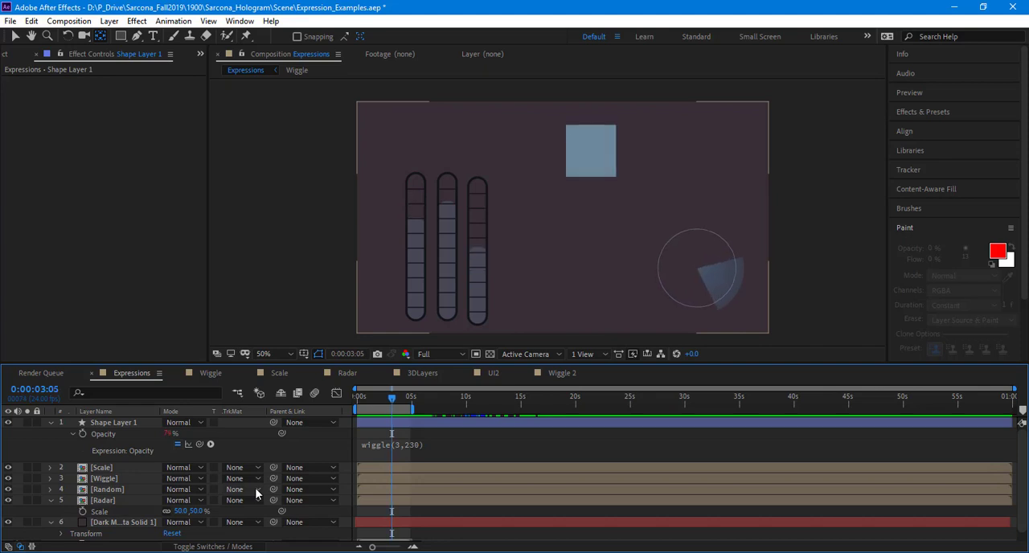
key(Page_Down)
key(Page_Down)
key(Page_Down)
key(Page_Down)
key(Page_Down)
key(Page_Down)
key(Page_Down)
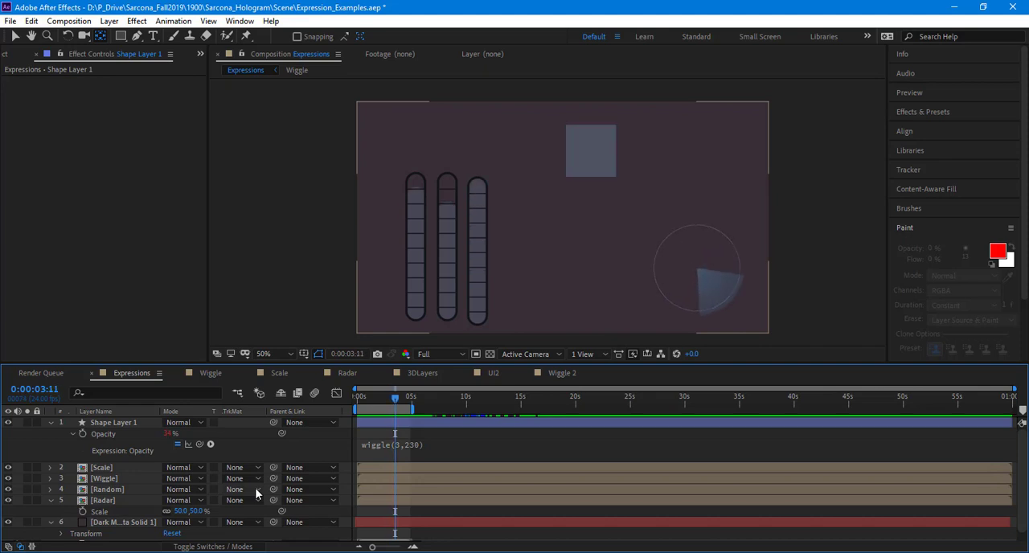
key(Page_Down)
key(Page_Down)
key(Page_Down)
key(Page_Down)
key(Page_Down)
key(Page_Down)
key(Page_Down)
key(Page_Down)
key(Page_Down)
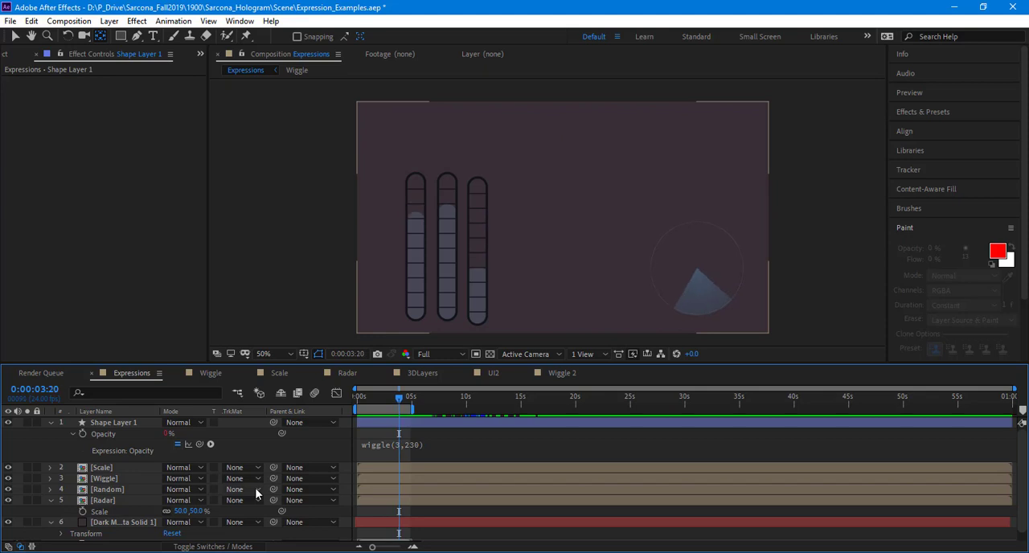
key(Page_Down)
key(Page_Down)
key(Page_Down)
key(Page_Down)
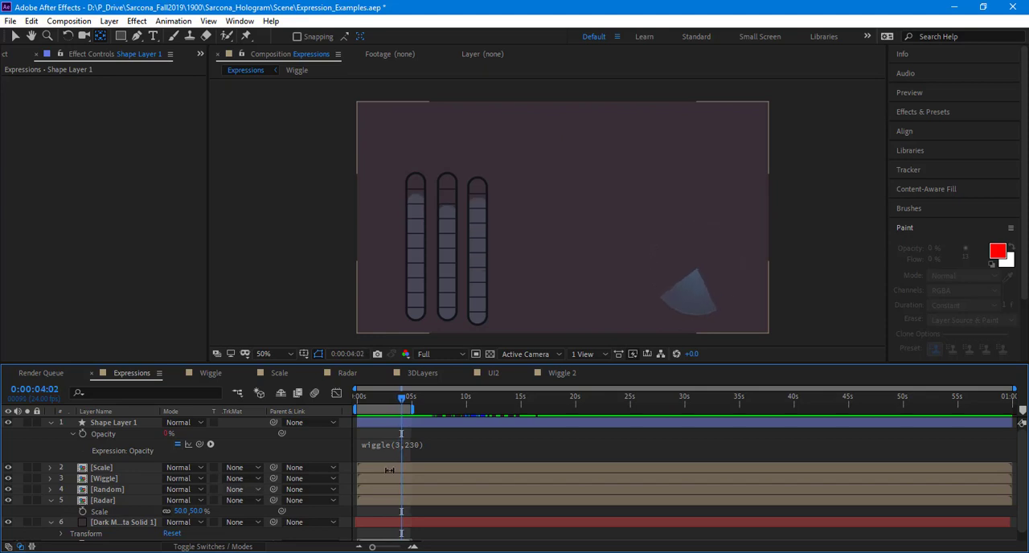
Step: Change the square's Opacity expression to wiggle(3,100) and preview the animation
click(419, 445)
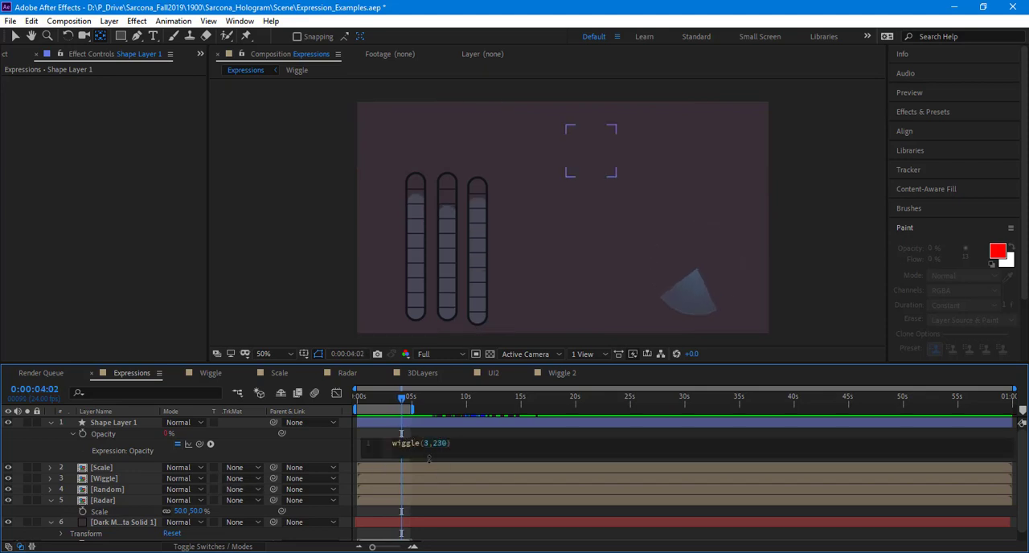
key(shift+Right)
key(shift+Right)
key(shift+Right)
text(60)
key(BackSpace)
key(BackSpace)
text(100)
click(326, 456)
key(space)
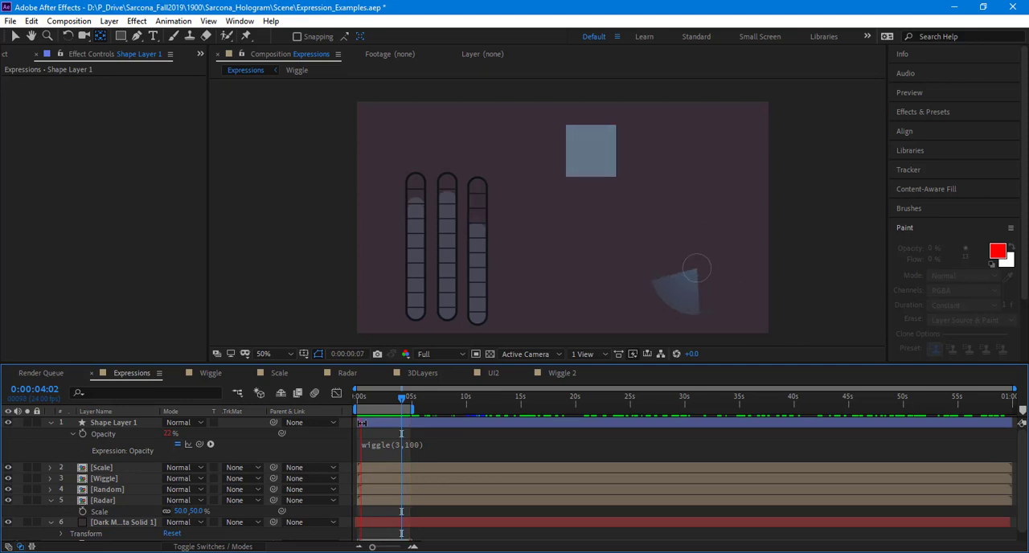
key(space)
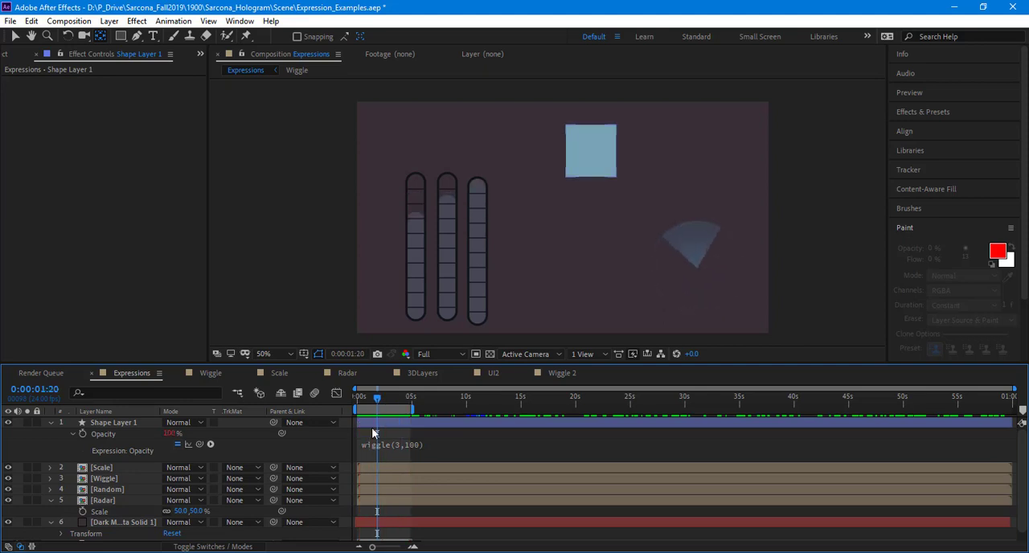
click(139, 423)
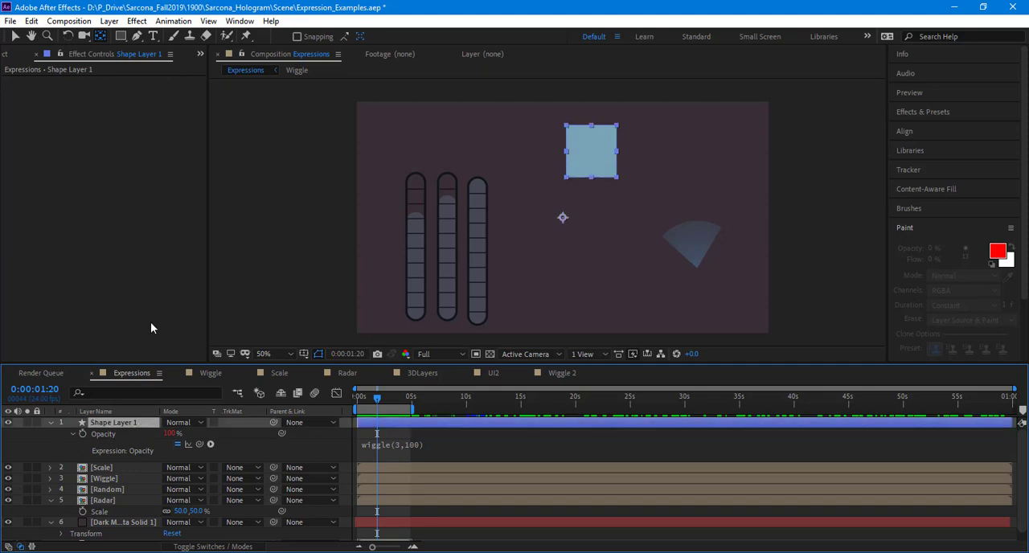
click(137, 20)
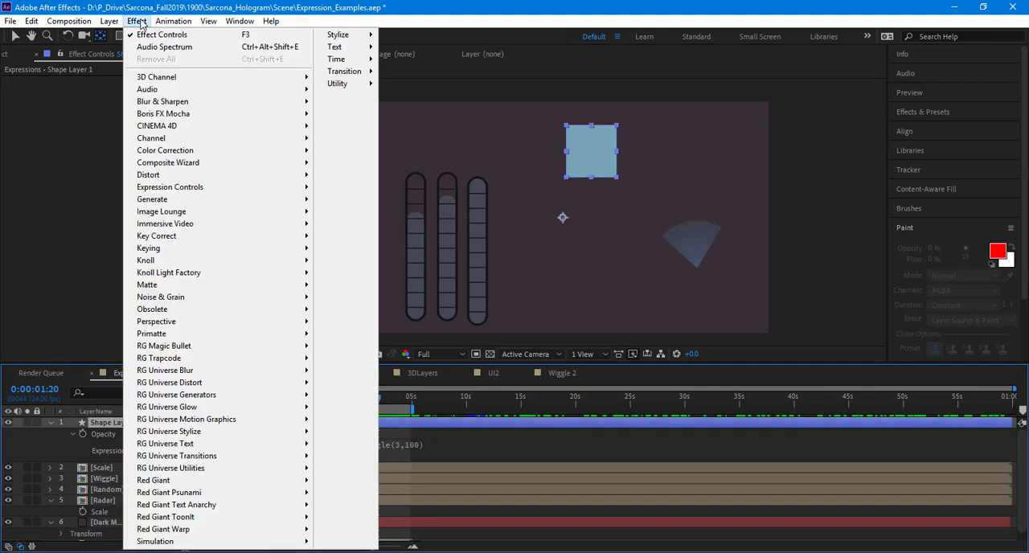
click(87, 355)
Step: Reveal the Fill 1 properties of Rectangle 1 on the square's shape layer and select its Color property
click(50, 423)
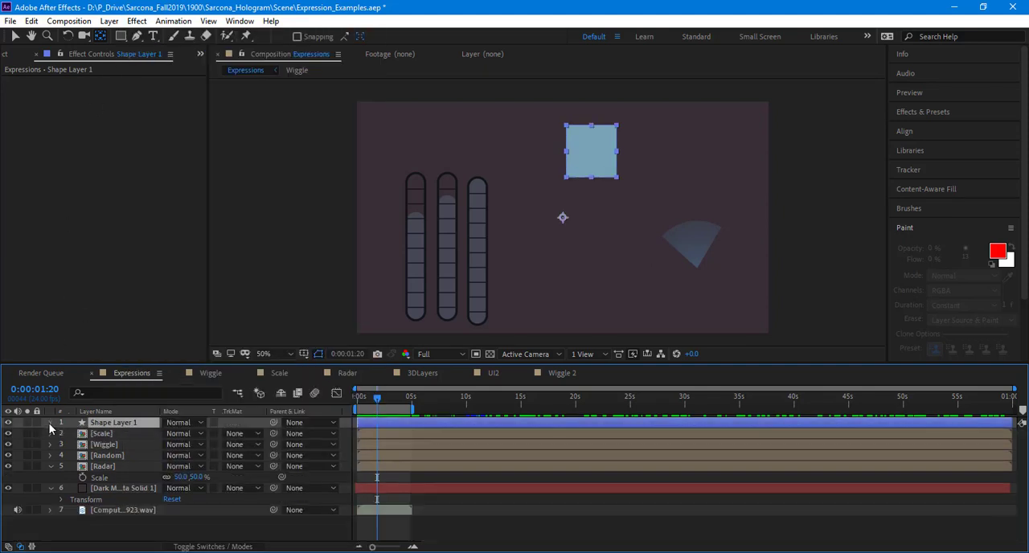
click(50, 423)
click(62, 434)
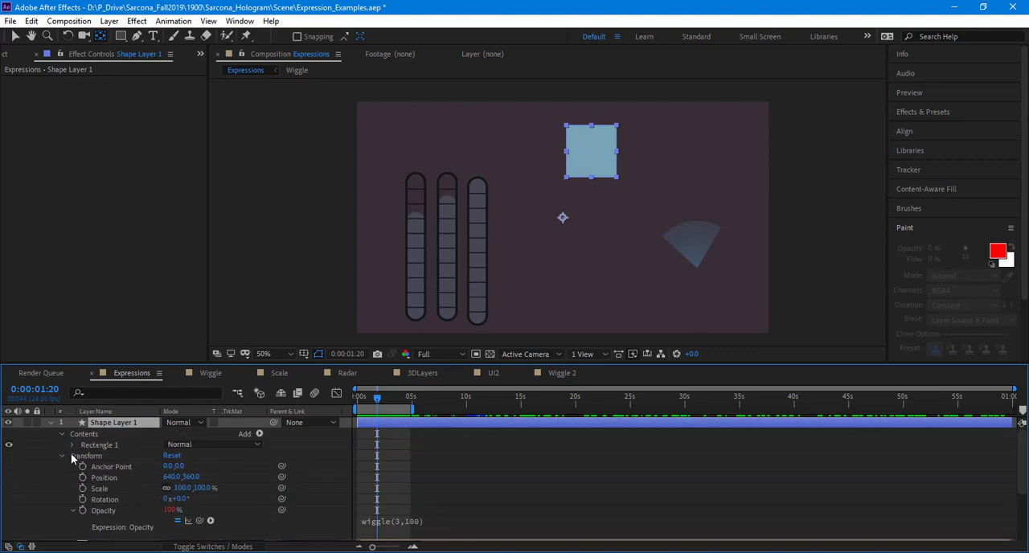
click(72, 445)
click(82, 455)
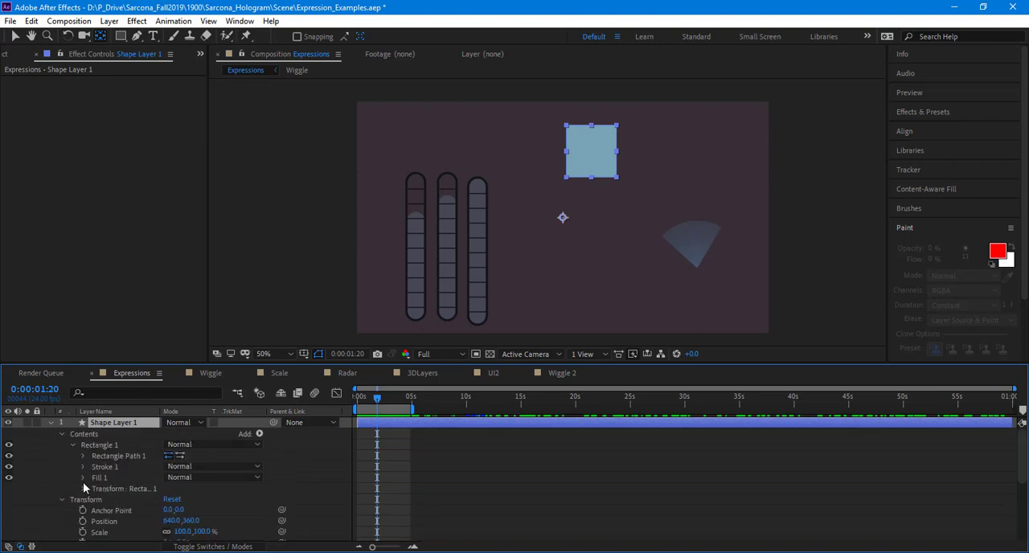
click(83, 478)
click(119, 488)
click(122, 510)
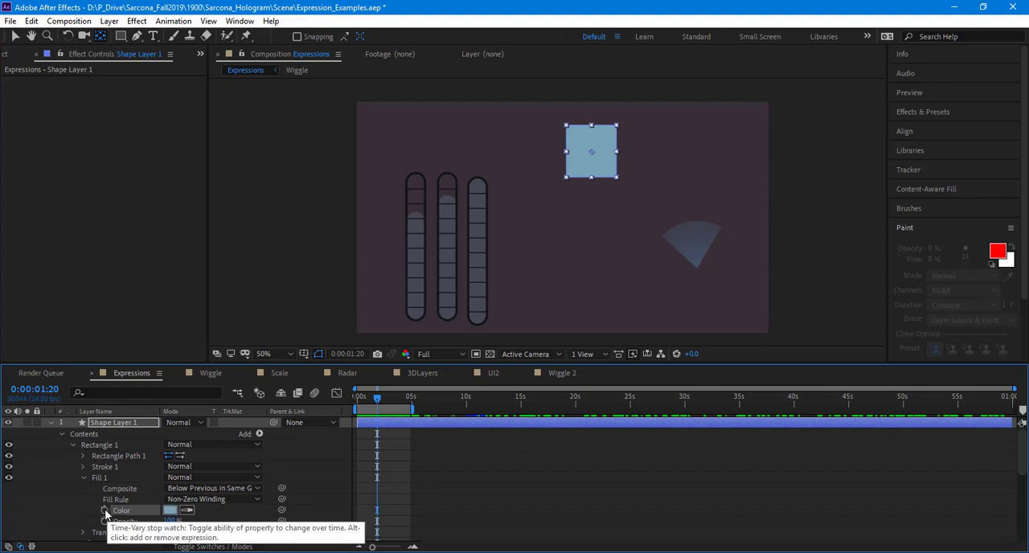
Step: Add the expression wiggle(2,200) to the square's fill Color and preview the animation
alt+click(104, 510)
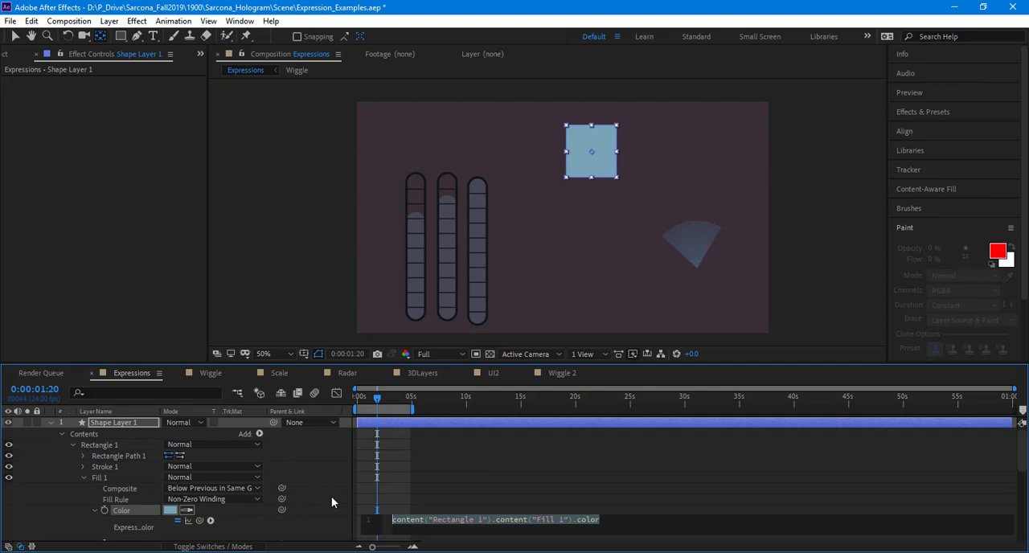
text(wiggle)
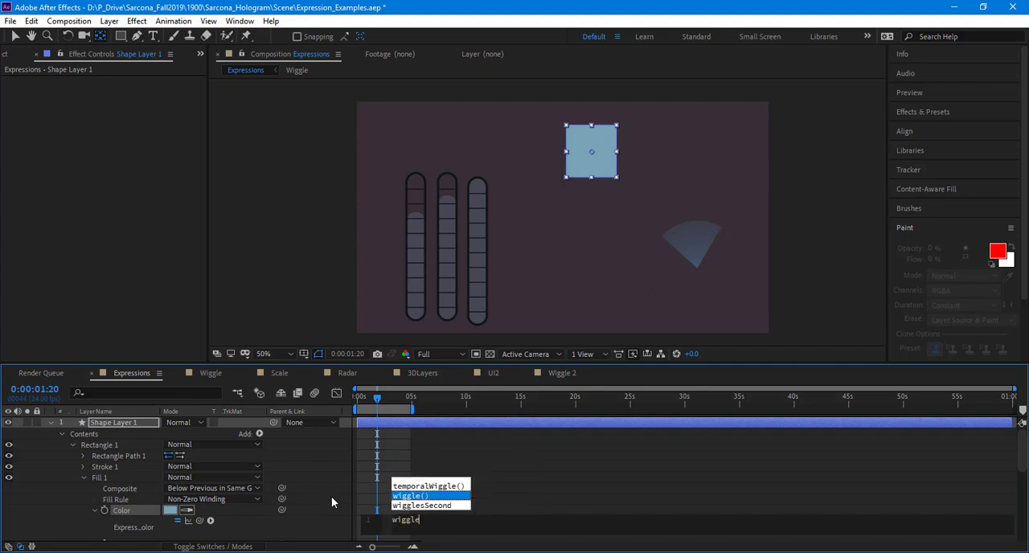
text((.)
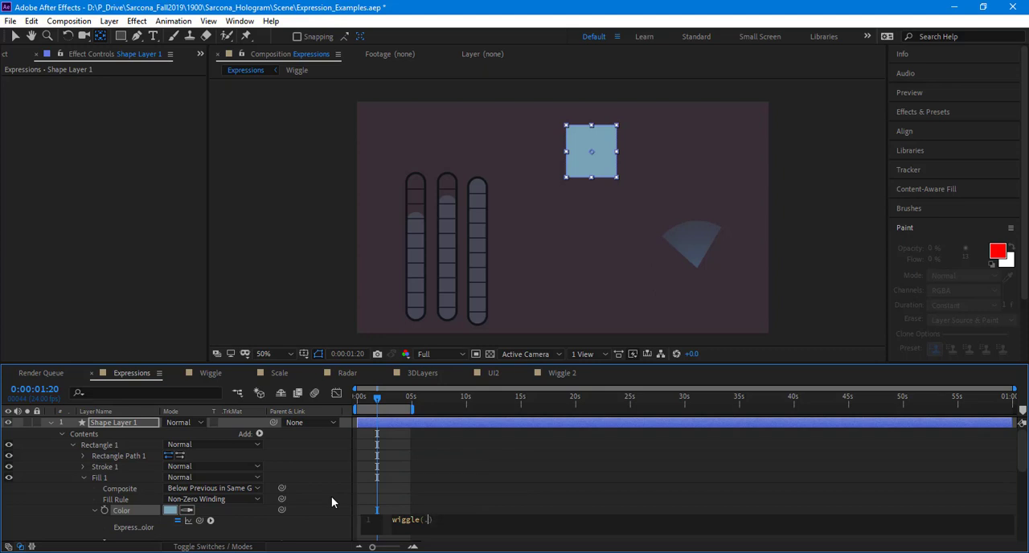
text(2,200)
click(331, 497)
key(space)
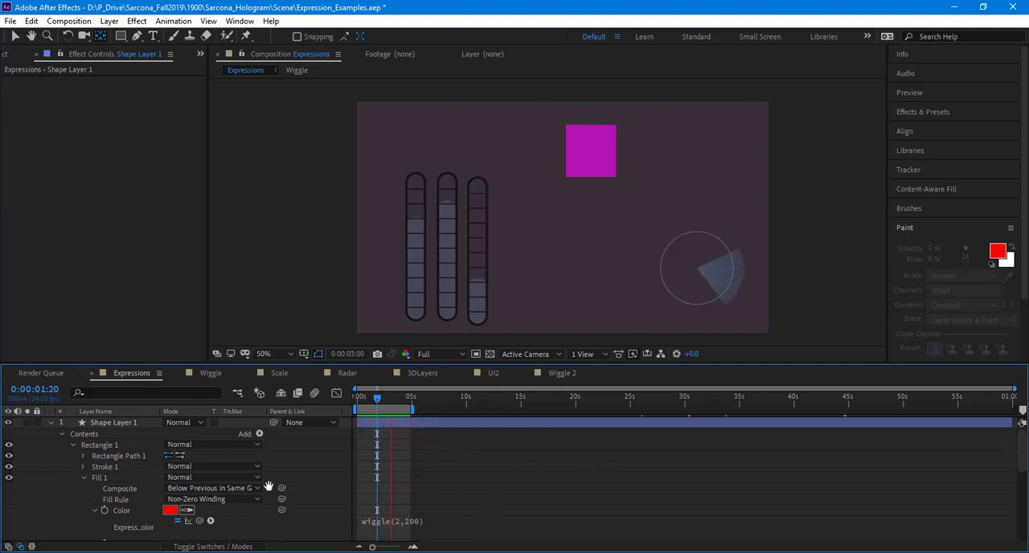
key(space)
Step: Remove the expression from the square's fill Color and apply the Hue/Saturation effect to the layer
click(106, 513)
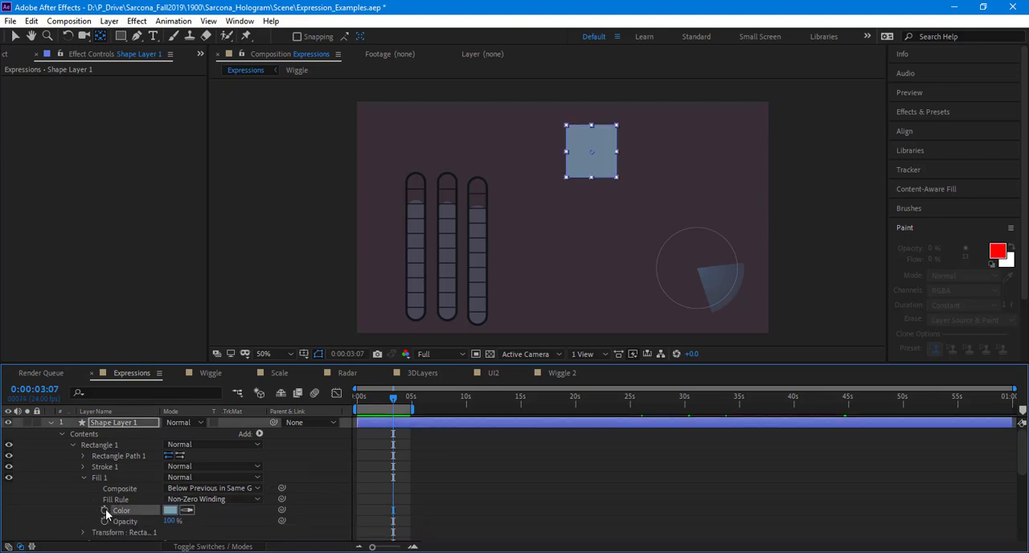
click(146, 21)
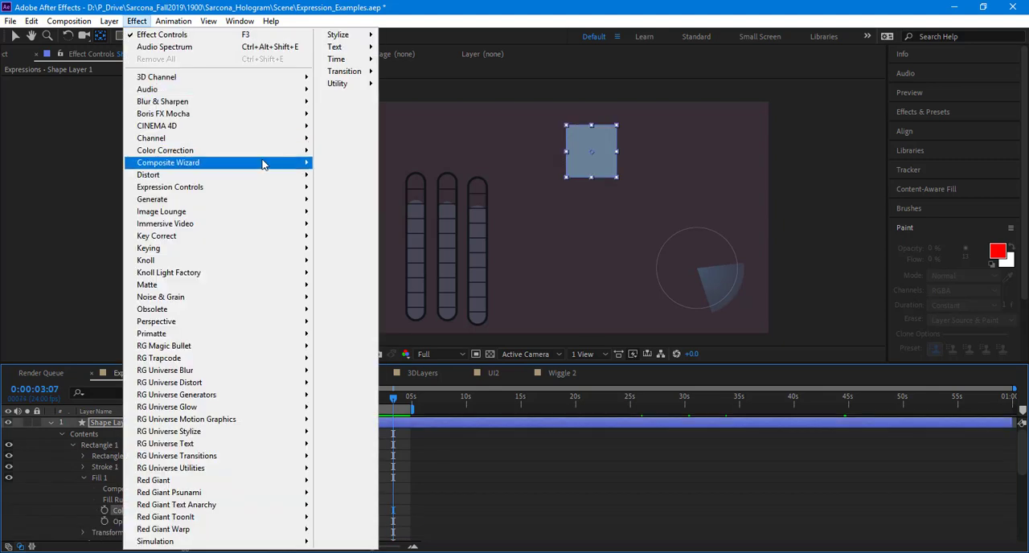
mouse_move(270, 152)
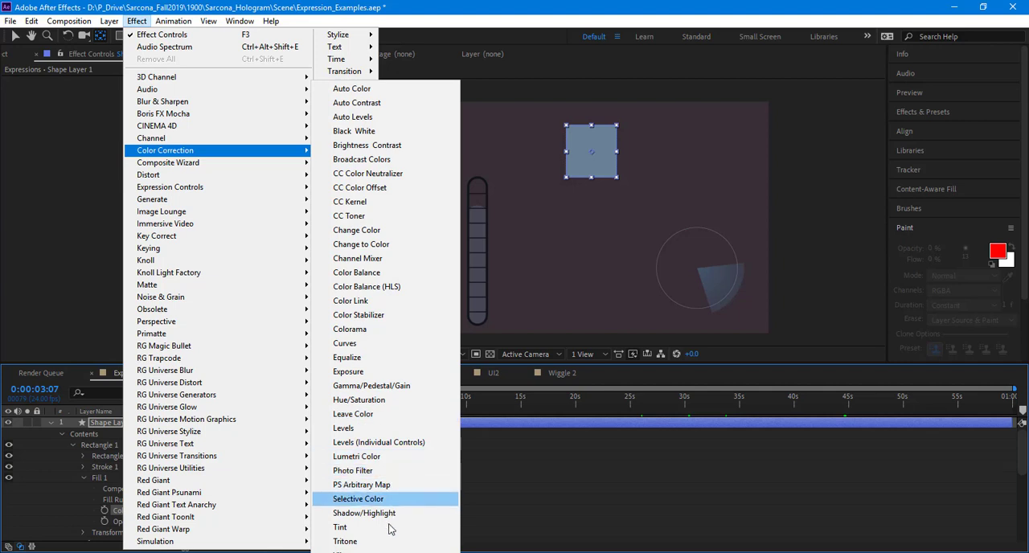
click(393, 399)
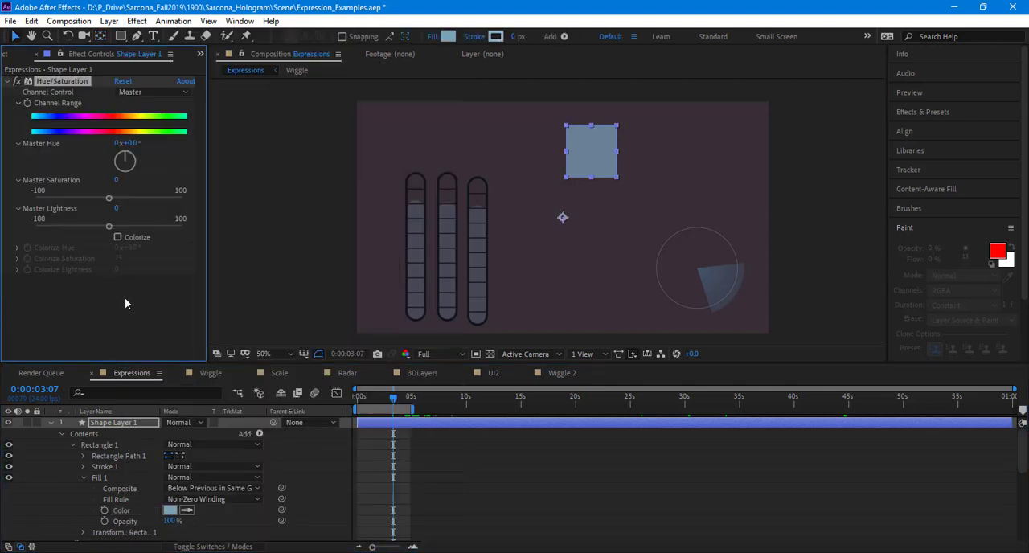
Step: Collapse the square layer's Contents and Transform groups and reveal its Hue/Saturation effect properties in the timeline
click(65, 435)
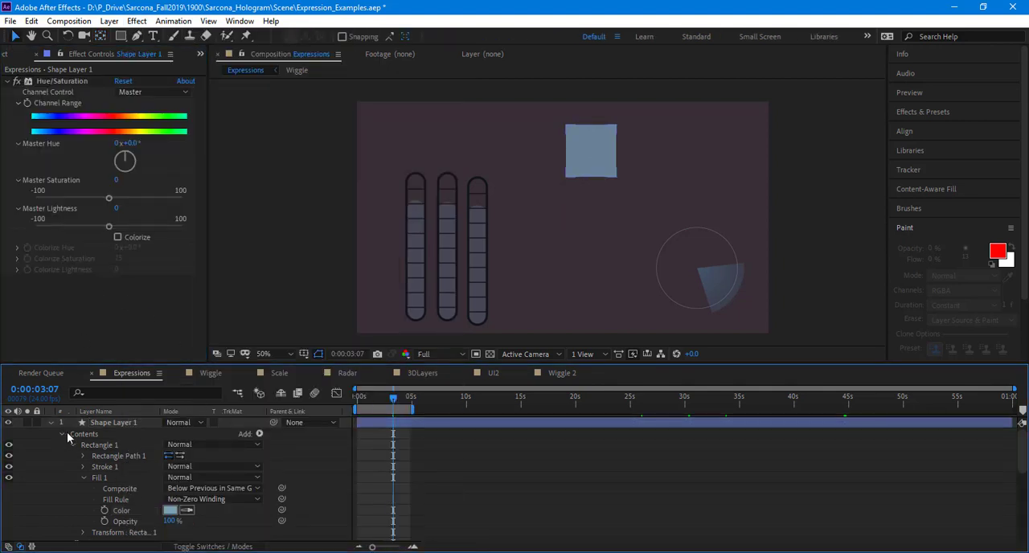
click(62, 433)
click(63, 455)
click(62, 444)
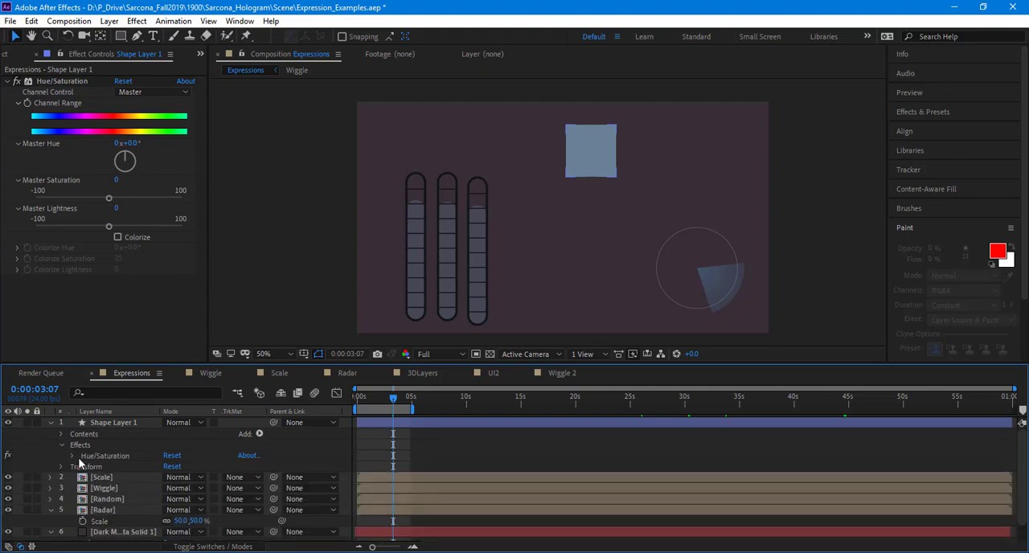
click(73, 456)
click(129, 474)
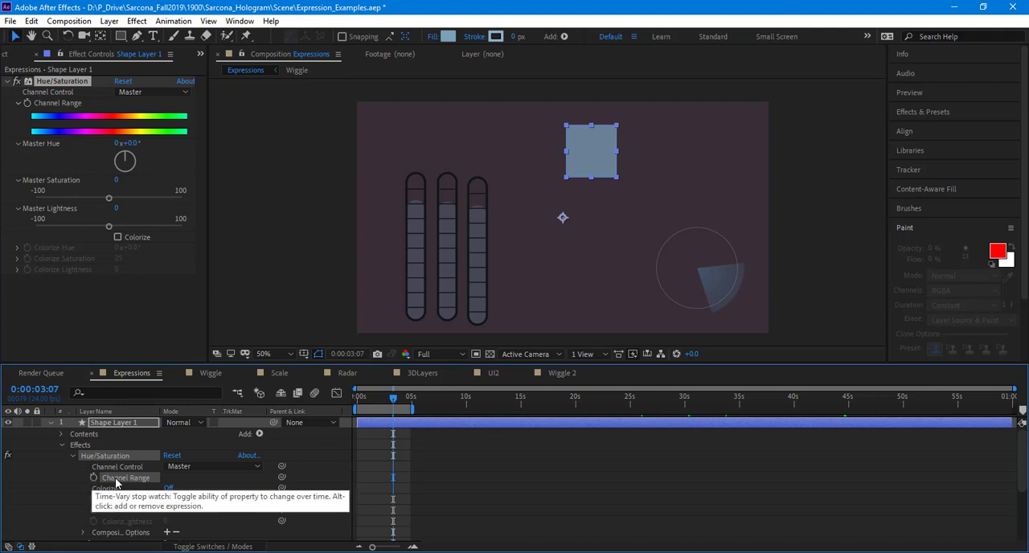
Step: Set Master Hue to 50°, Master Saturation to -40 and Master Lightness to -28, and enable Colorize
scroll(125, 480, down, 1)
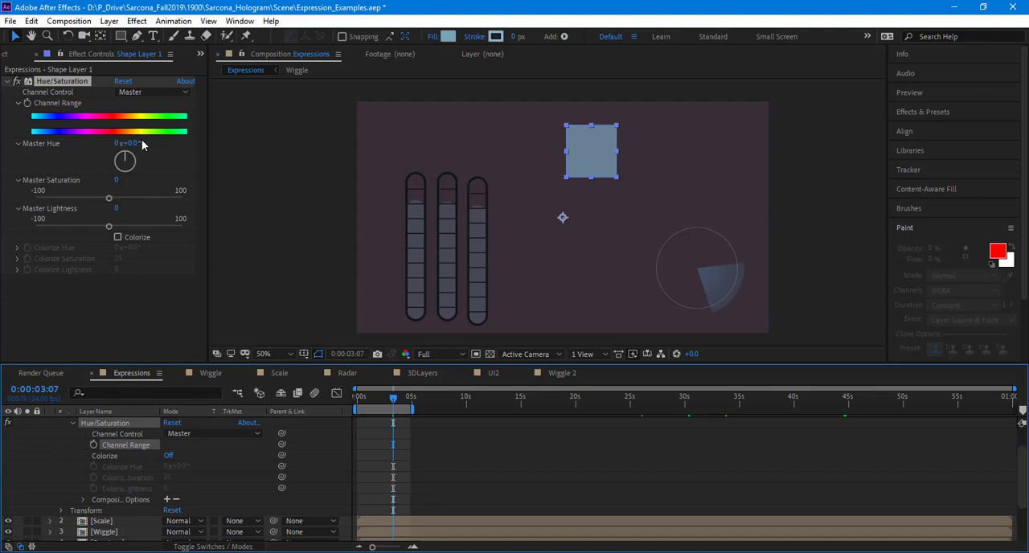
drag(127, 154, 81, 199)
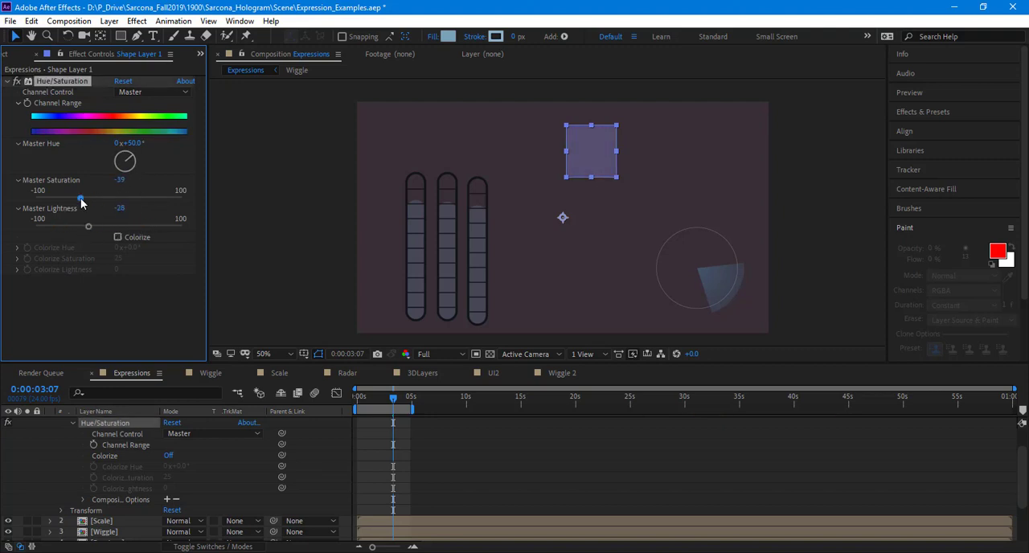
click(118, 237)
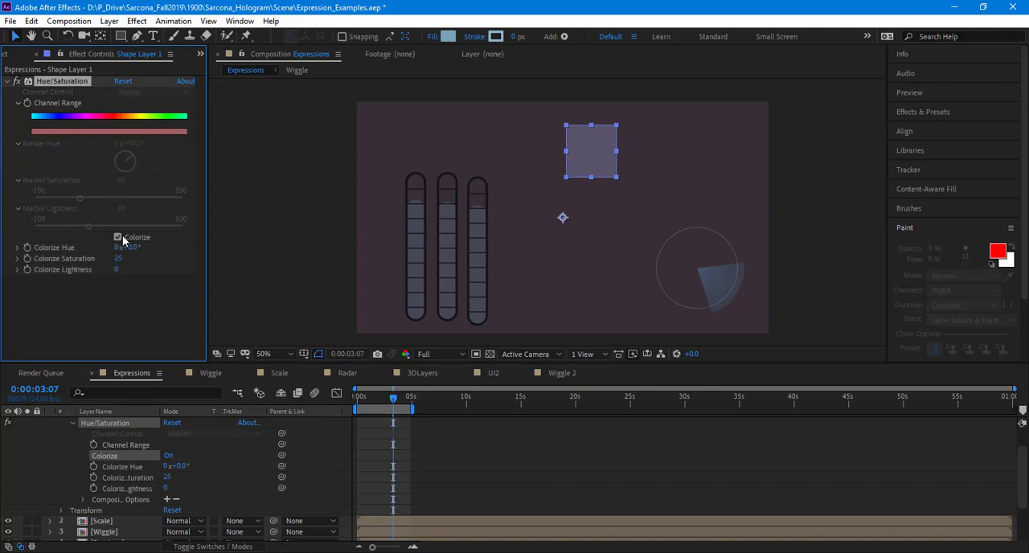
Step: Add the expression wiggle(3,100) to the effect's Colorize Saturation and preview the animation
click(120, 479)
drag(159, 410, 202, 411)
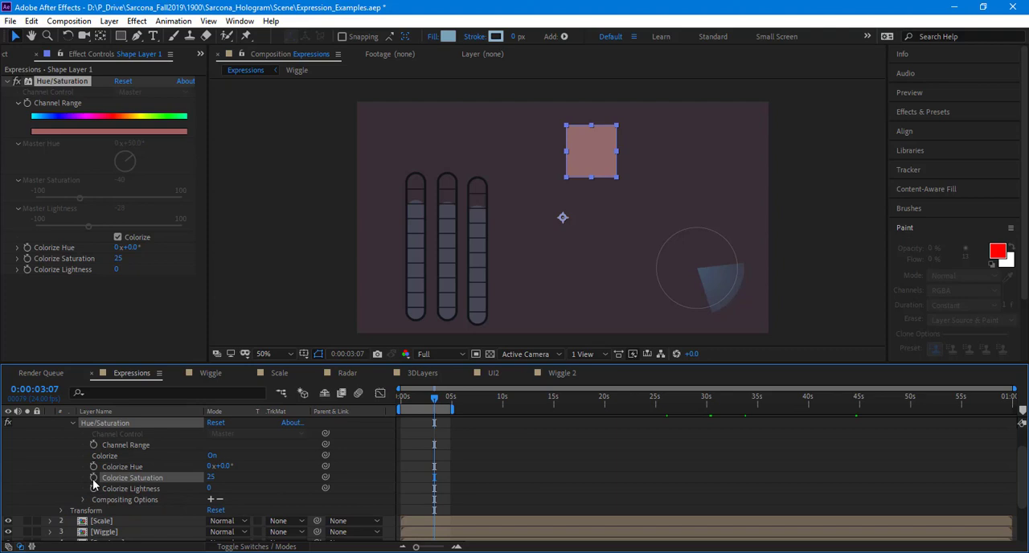
alt+click(94, 478)
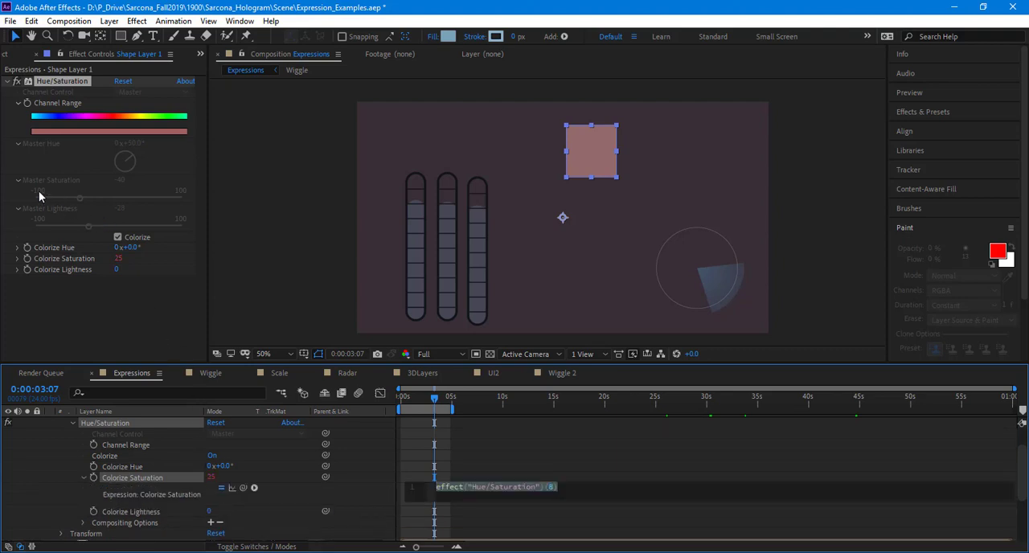
text(wiggle)
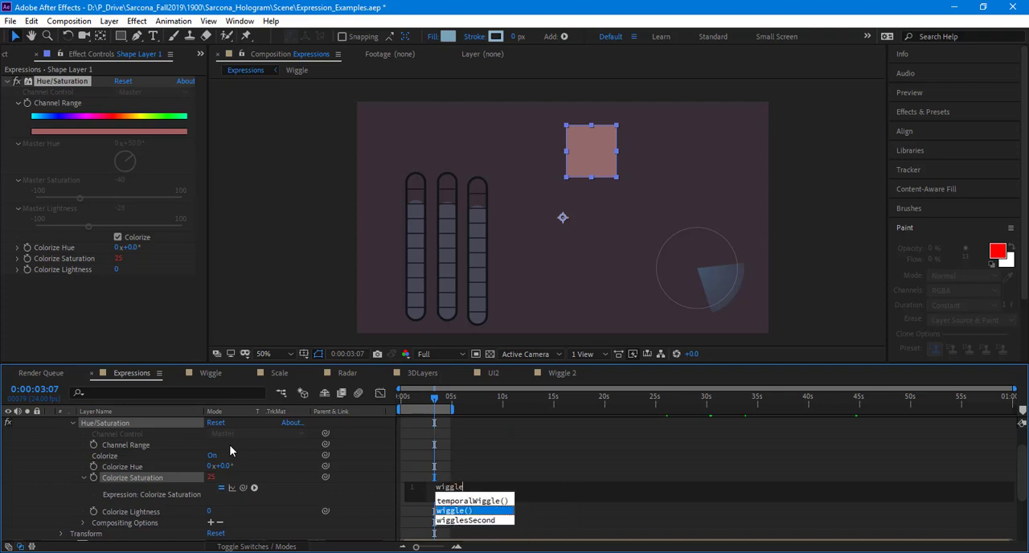
key(Return)
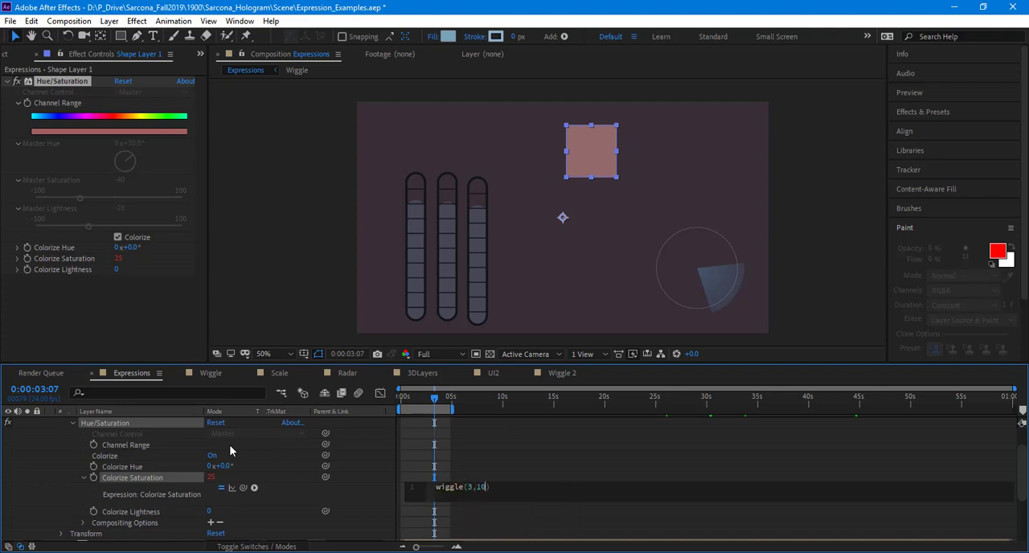
key(KP_Enter)
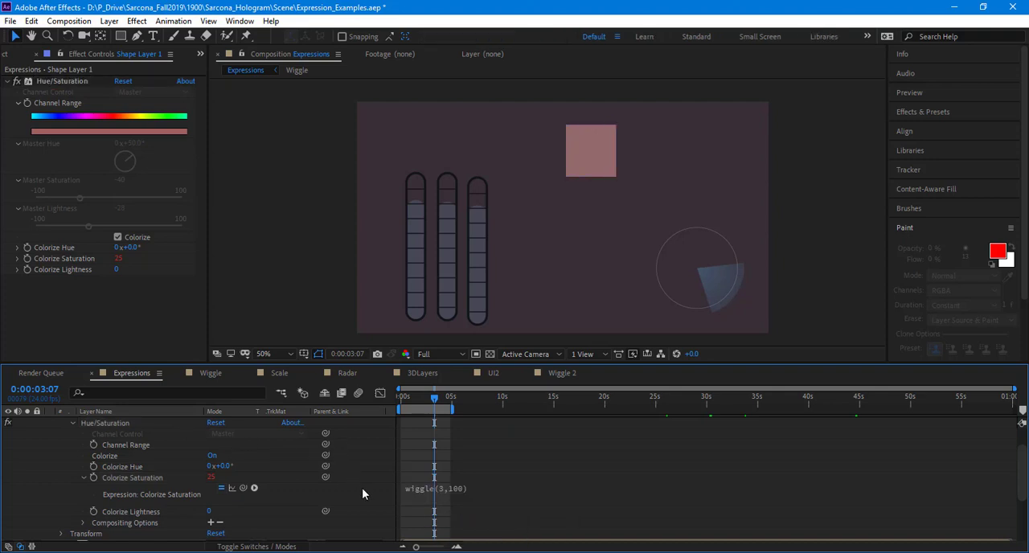
key(space)
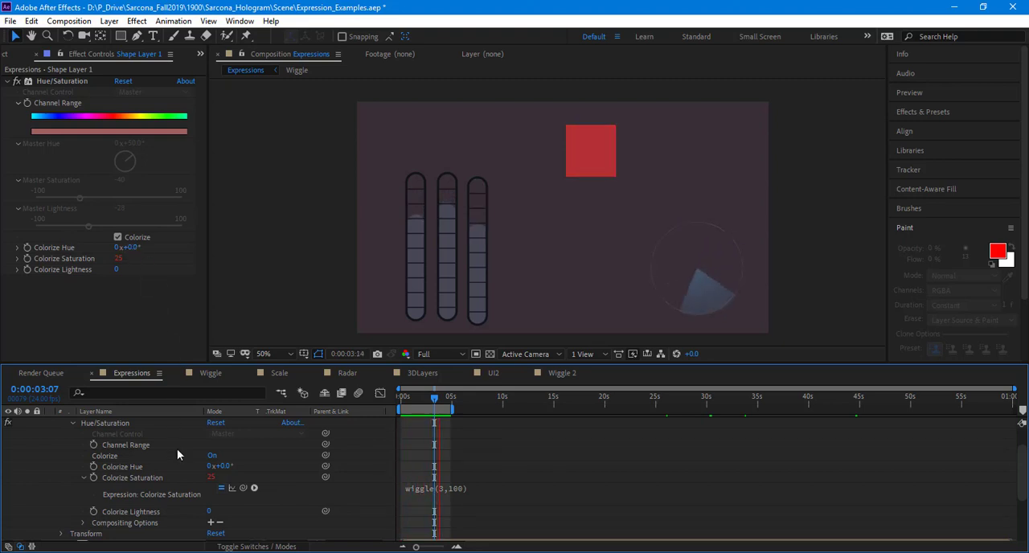
Step: Show the Rotation property of the square's Shape Layer 1 and delete that layer from the Expressions composition
scroll(176, 450, up, 2)
click(153, 424)
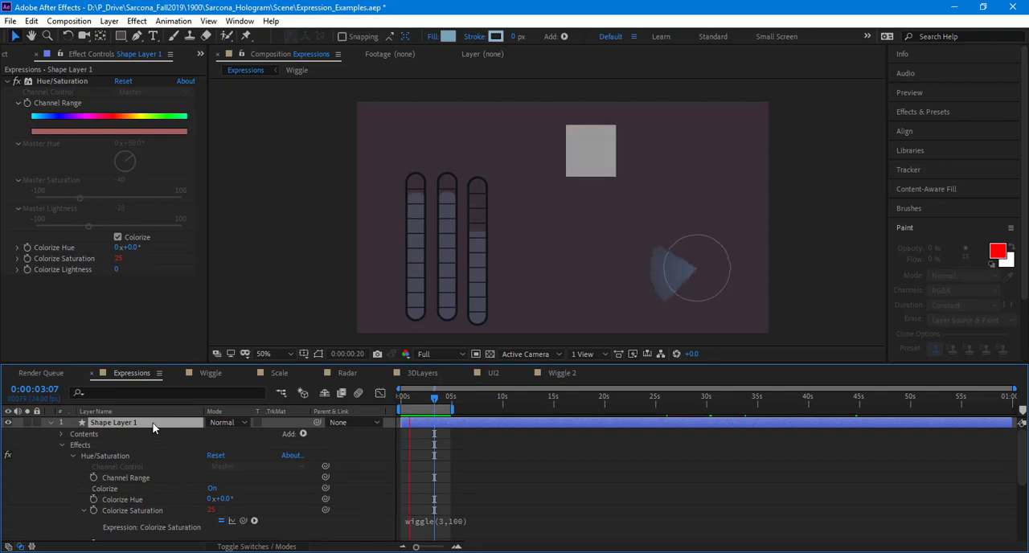
key(r)
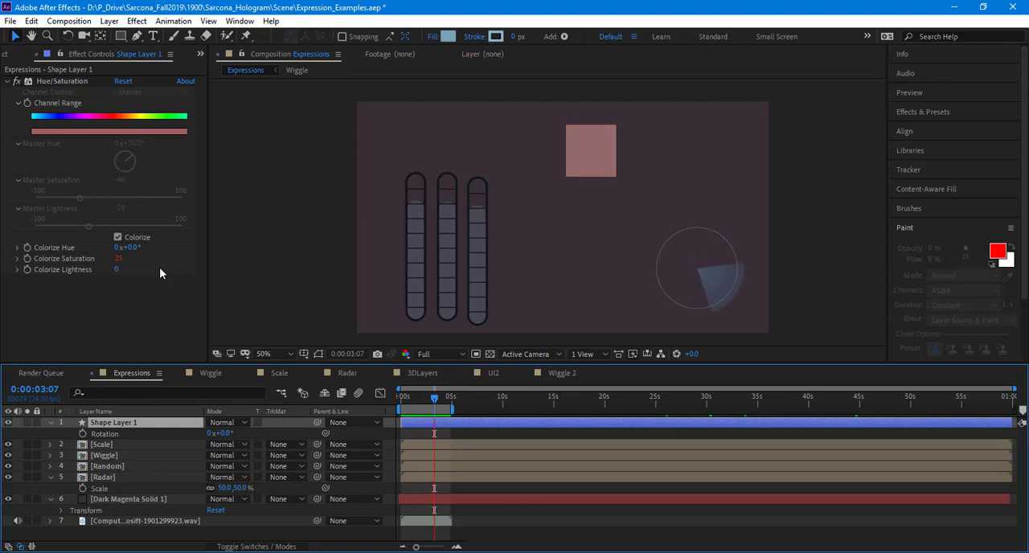
key(space)
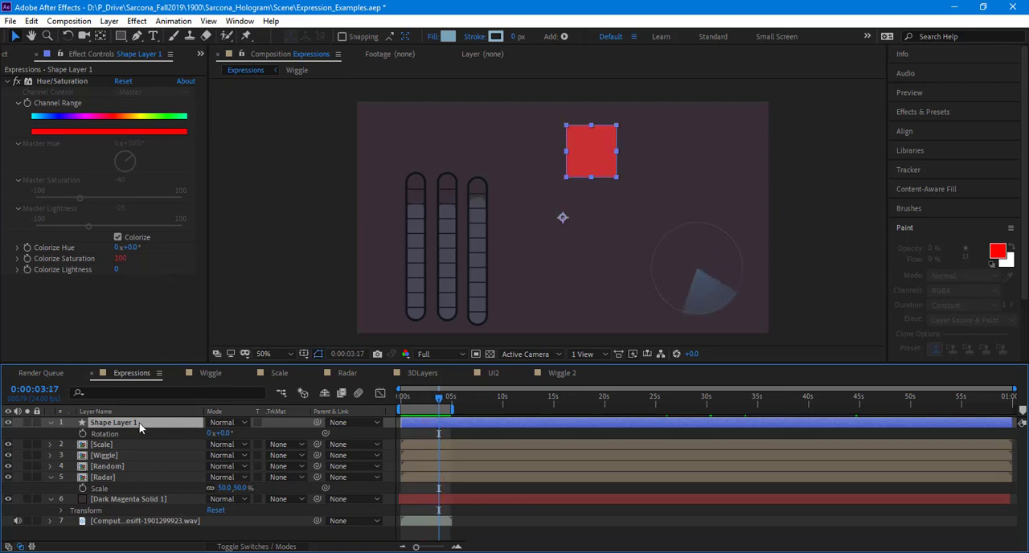
key(Delete)
click(139, 422)
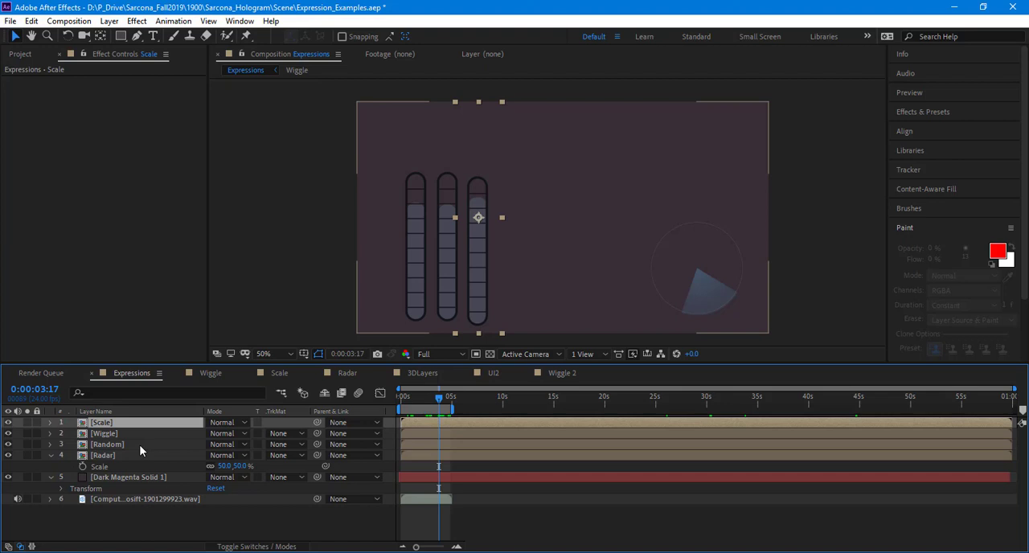
Step: Switch to the Radar composition and preview its animation from the start
click(561, 374)
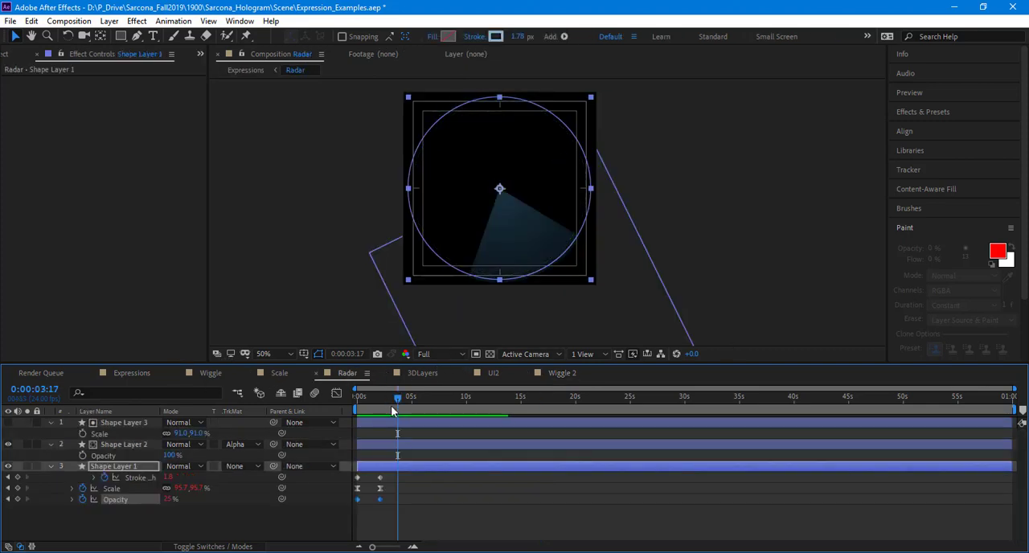
key(space)
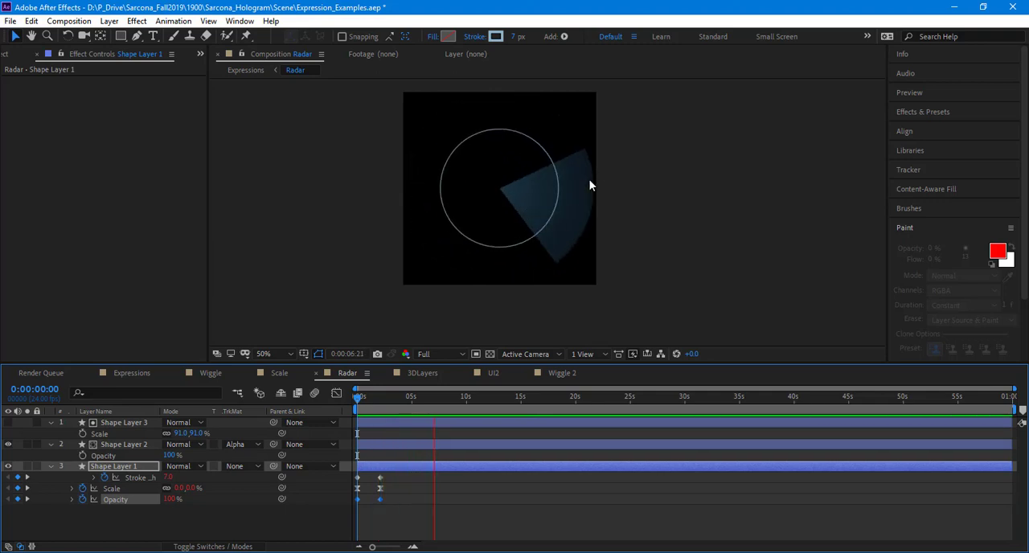
key(space)
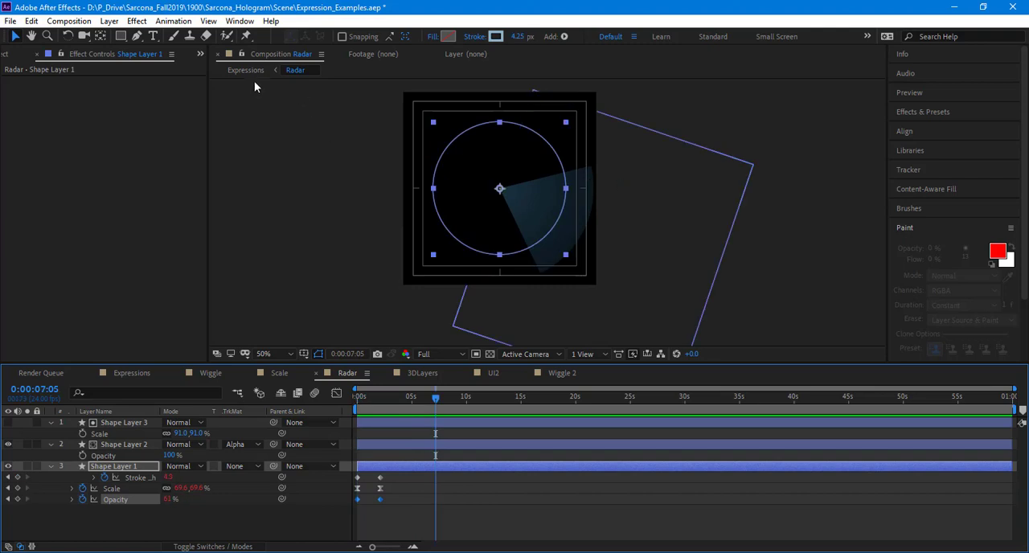
Step: Draw a tall, narrow filled rectangle as a new shape layer along the left side of the radar
click(120, 36)
click(411, 532)
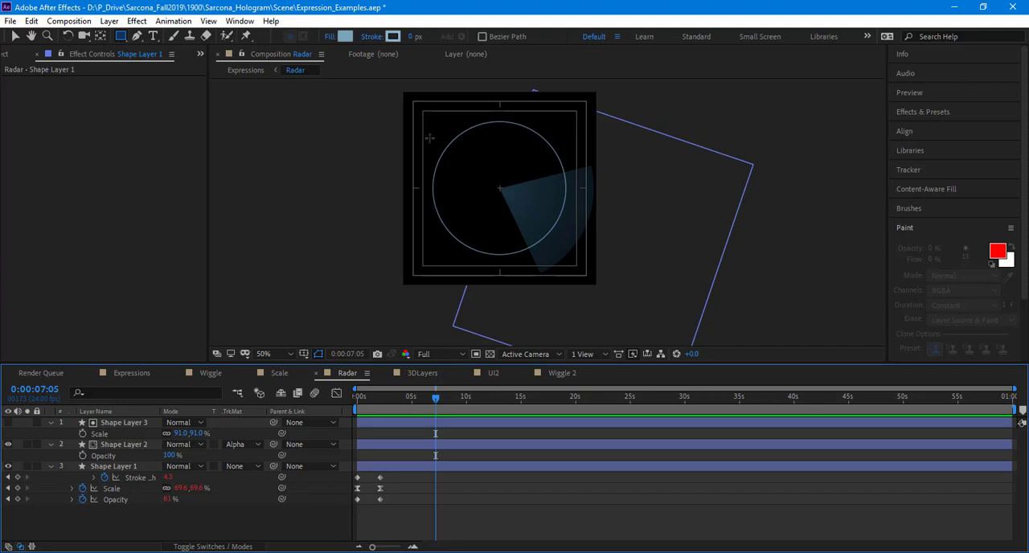
mouse_move(424, 126)
mouse_down()
mouse_move(442, 262)
mouse_move(441, 251)
mouse_up()
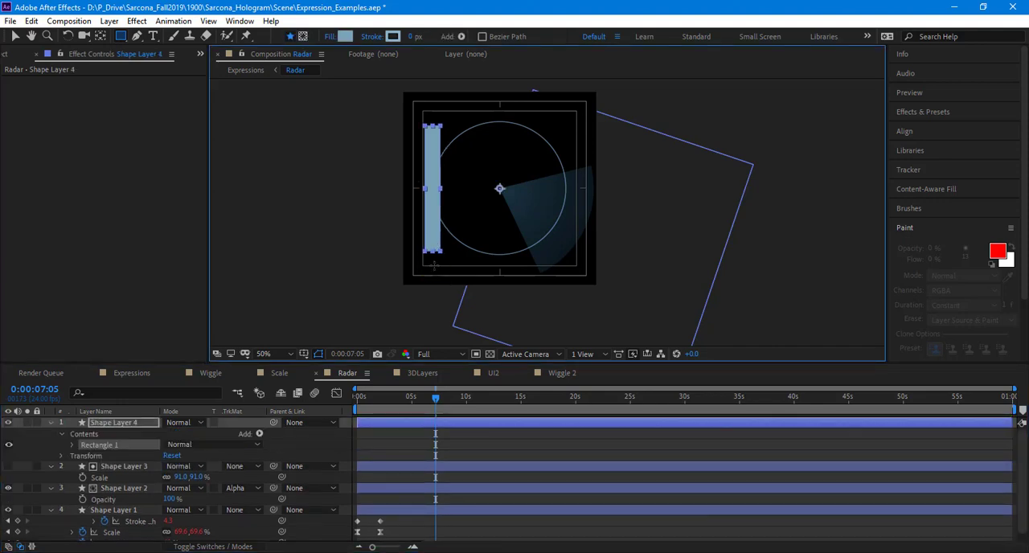
Step: Add an expression to the new bar's Position that links it to Shape Layer 1's Scale
key(p)
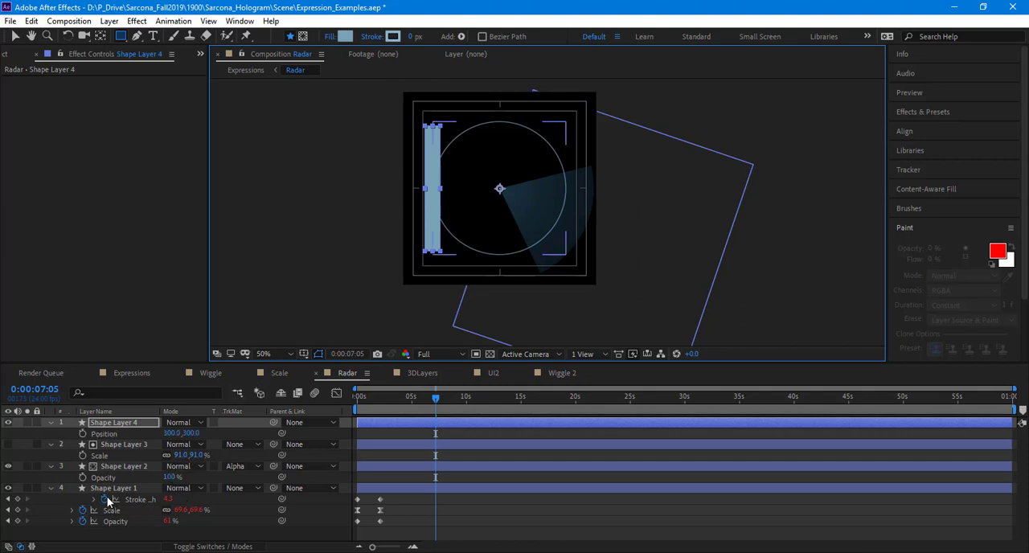
alt+click(83, 433)
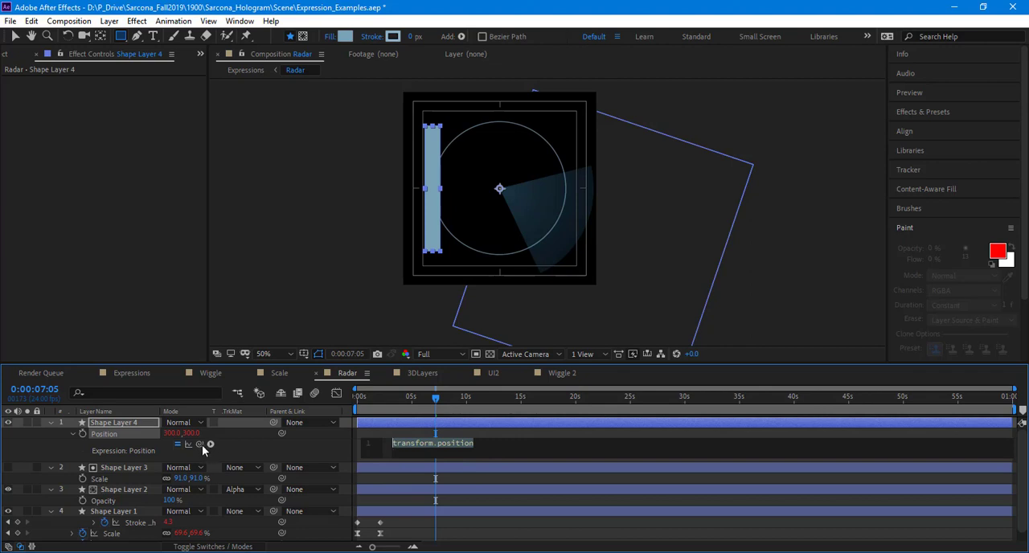
drag(221, 440, 125, 536)
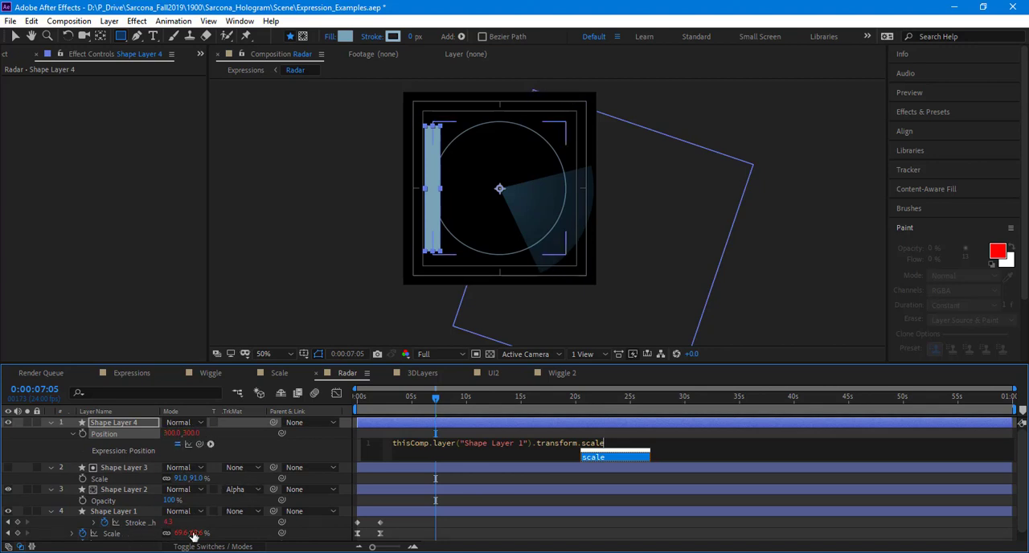
click(279, 440)
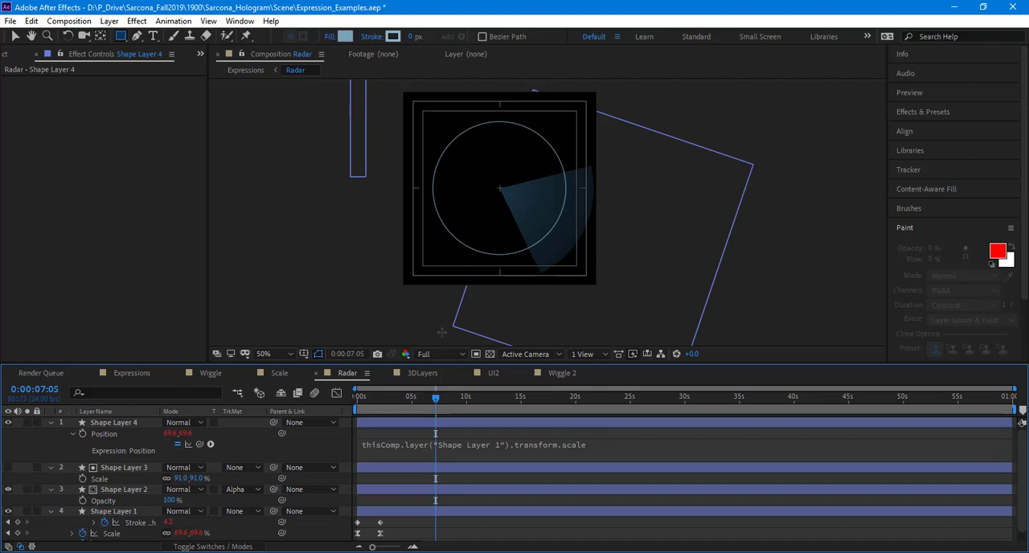
Step: Extend the bar's Position expression with +transform.position so the linked scale is added to its own position
click(607, 446)
click(635, 442)
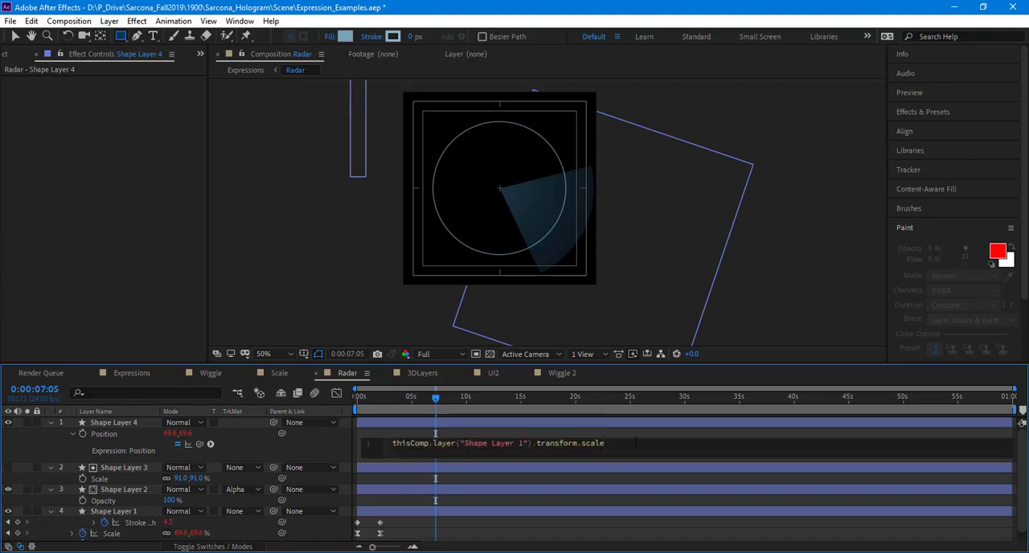
drag(199, 443, 132, 432)
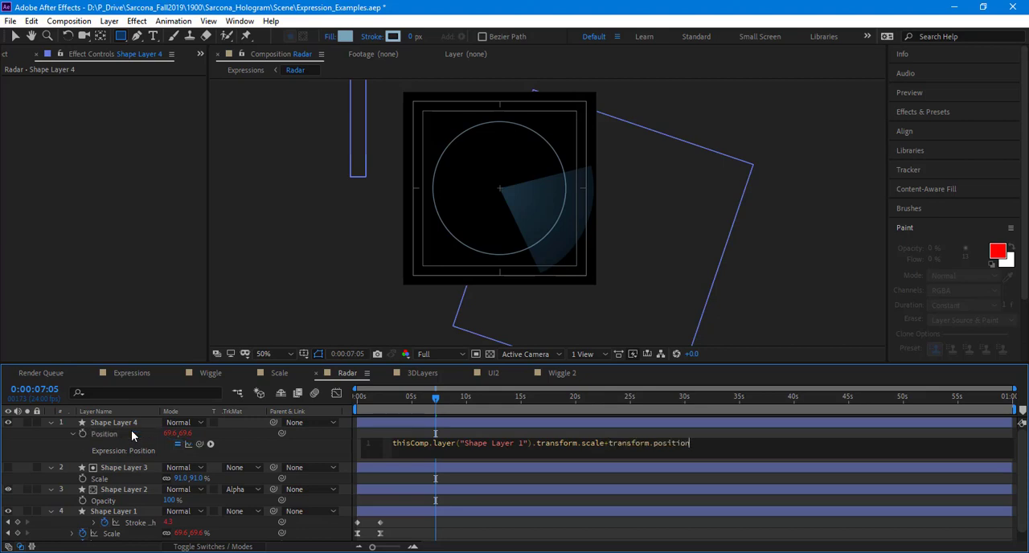
click(278, 452)
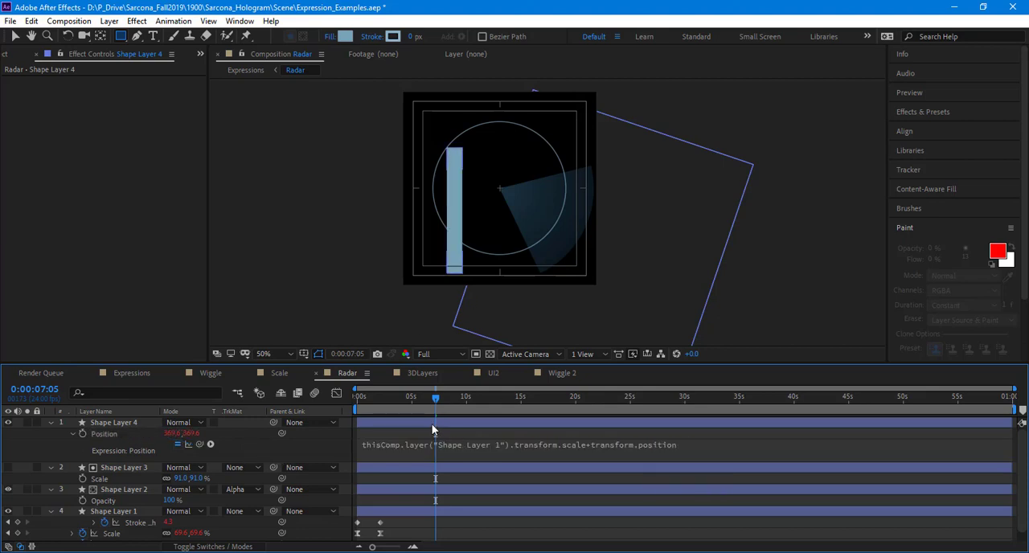
Step: Preview the Radar animation from the start to check the bar's linked motion
key(Home)
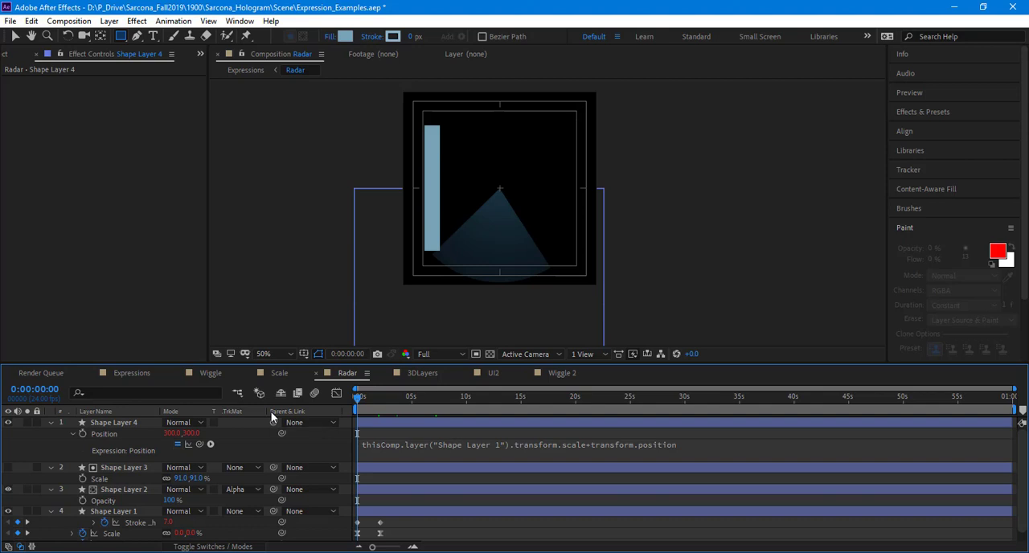
key(space)
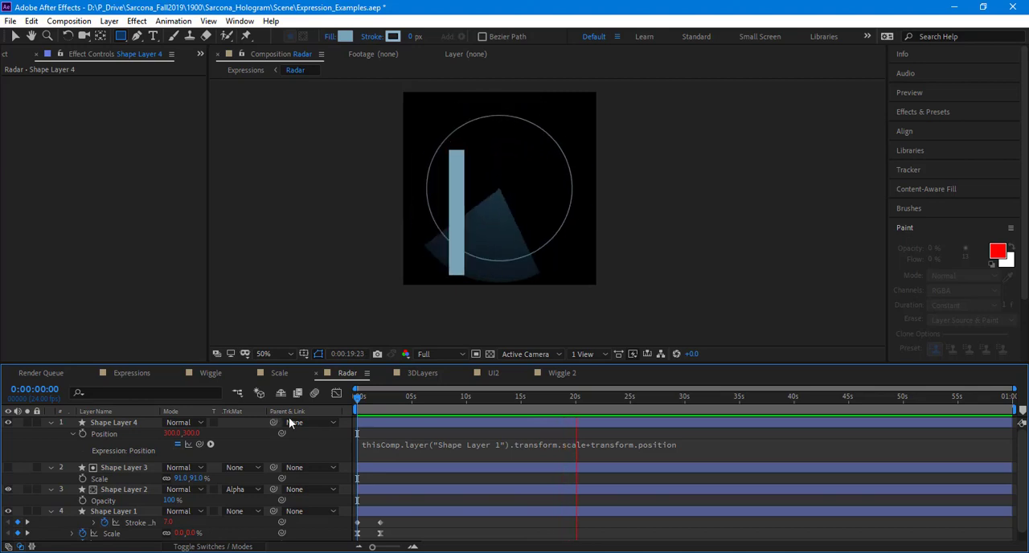
key(space)
Step: Switch to the Expressions composition and draw a small filled square as a new shape layer near the frame's upper-left corner
click(132, 373)
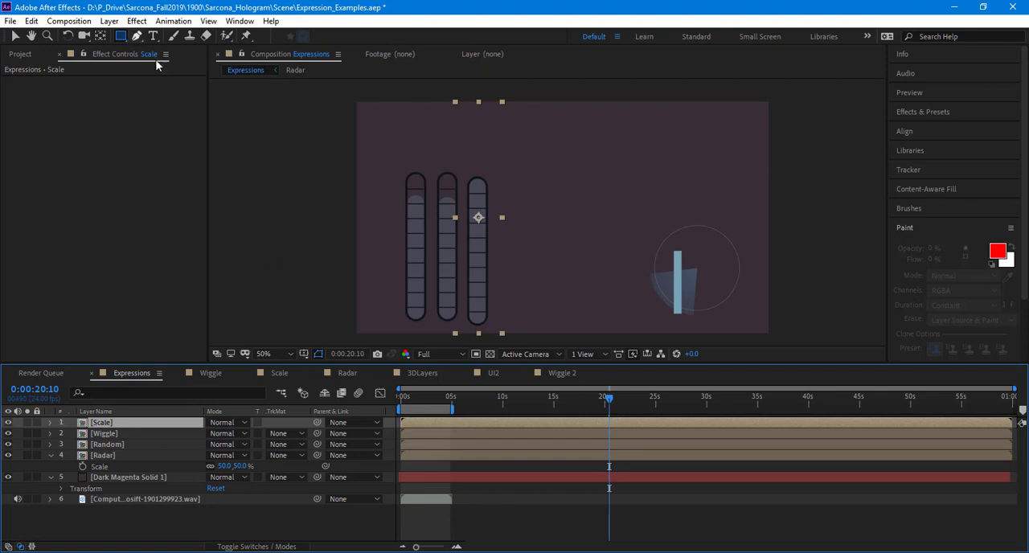
click(204, 526)
drag(376, 111, 399, 133)
key(v)
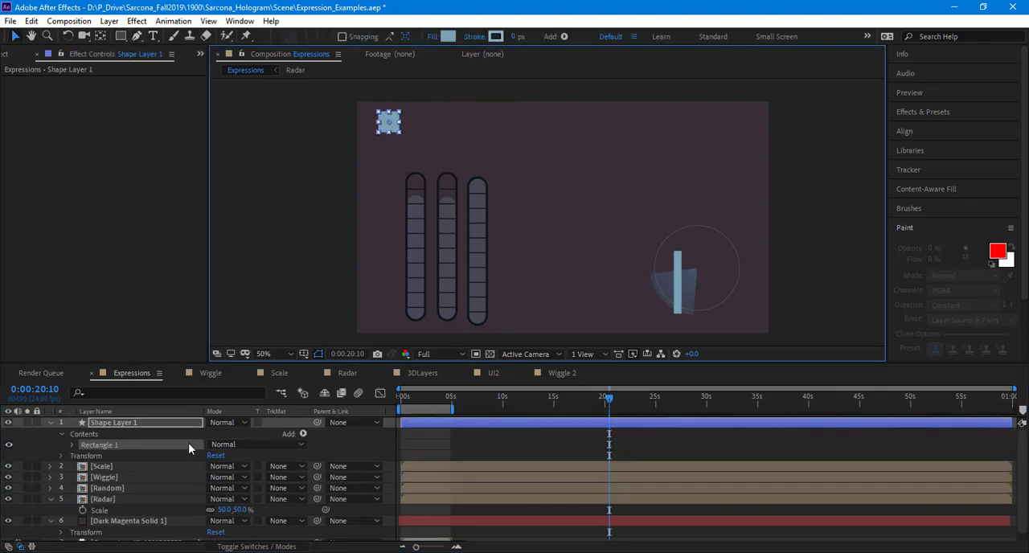
Step: Show the square layer's Position property and move its anchor point to the centre of the square
key(p)
click(148, 423)
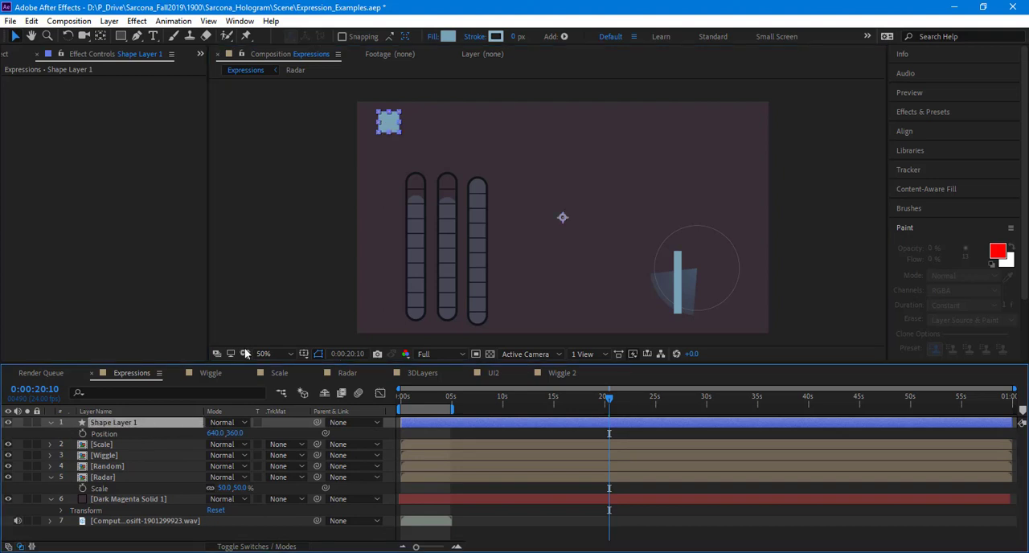
key(y)
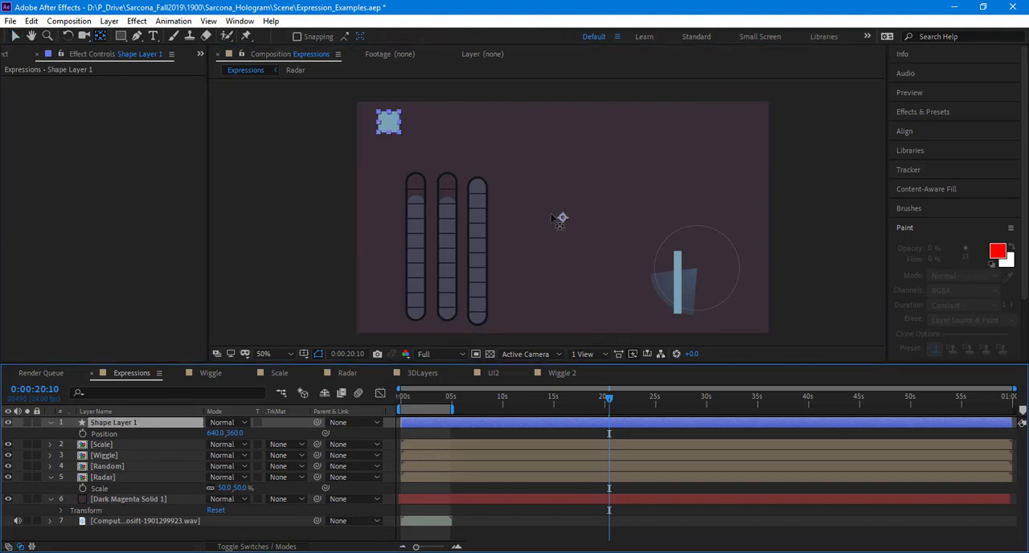
drag(560, 221, 392, 123)
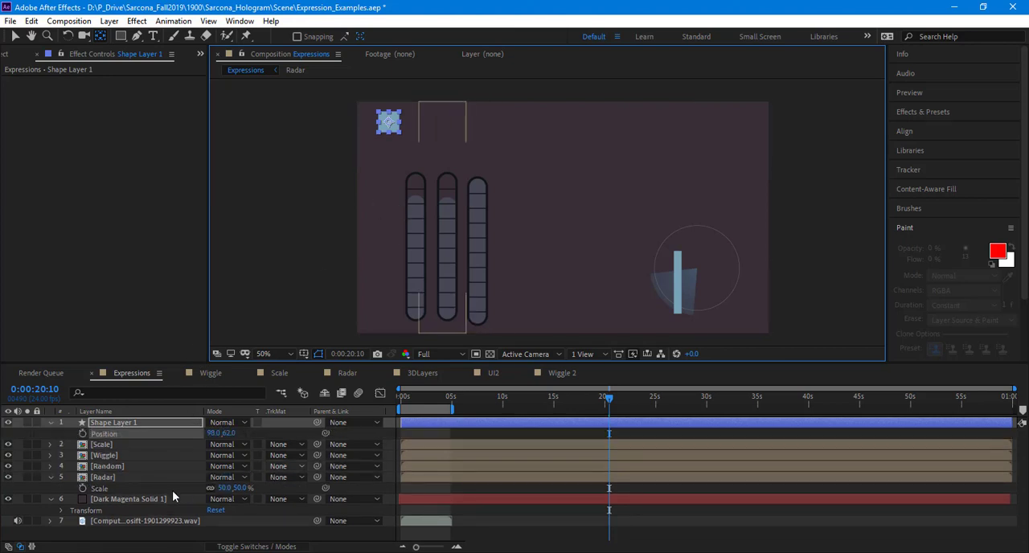
Step: Keyframe the square's Position from 98,62 at 0:00:20:10 to about 880,62 at 0:00:24:21, and scrub back to before the motion
click(83, 434)
click(619, 398)
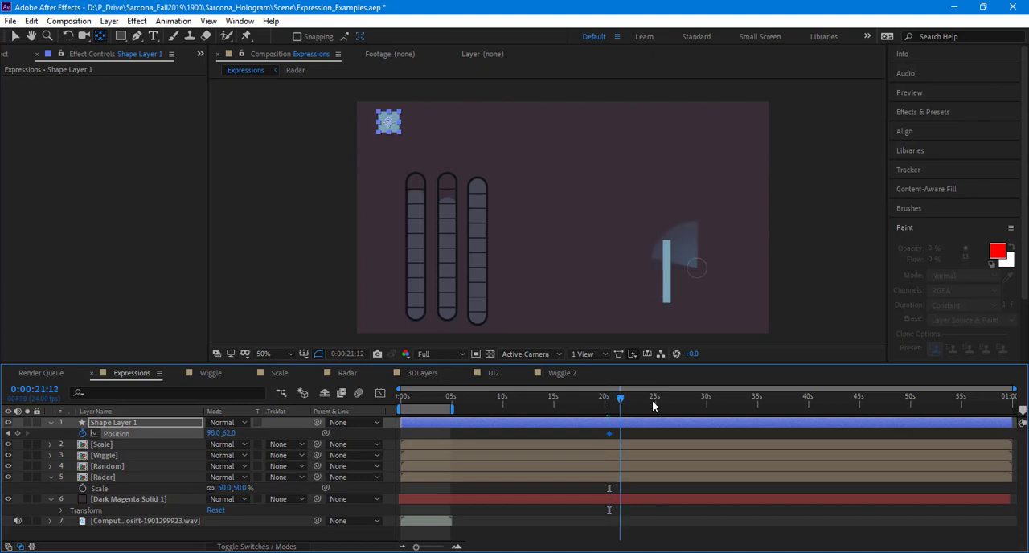
click(653, 406)
drag(395, 121, 636, 145)
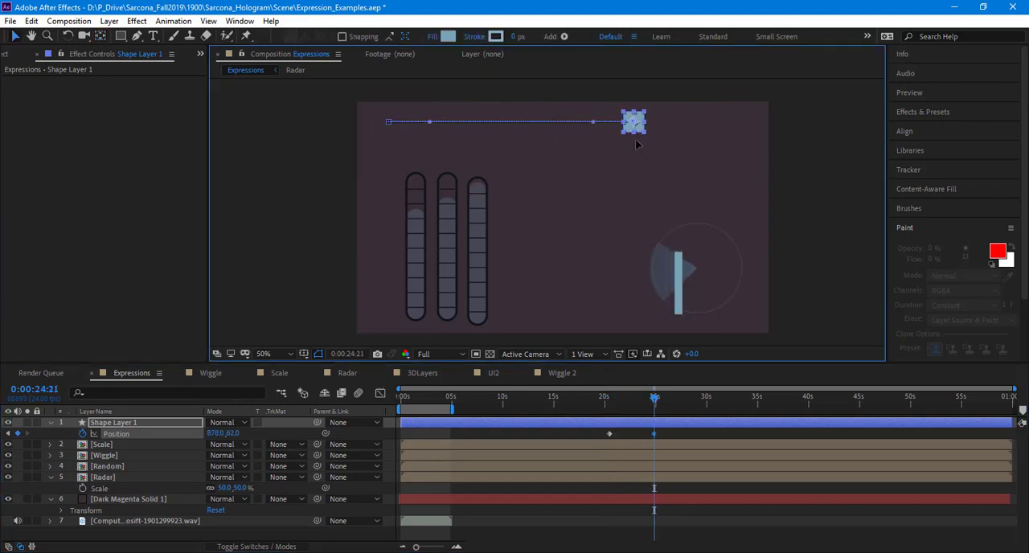
drag(652, 398, 573, 398)
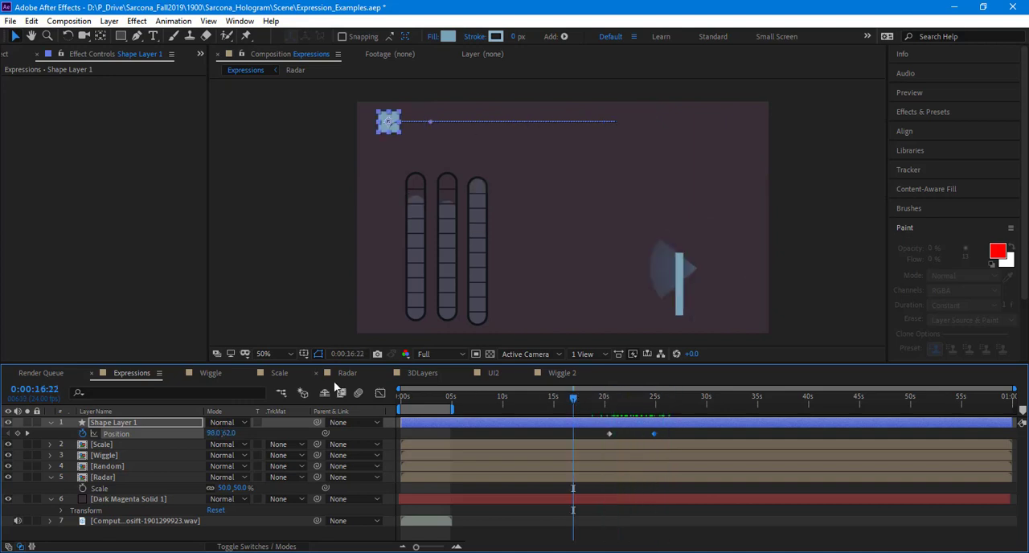
Step: Show the square's Opacity and add an expression linking it to the Y position, transform.position[1]
key(shift+t)
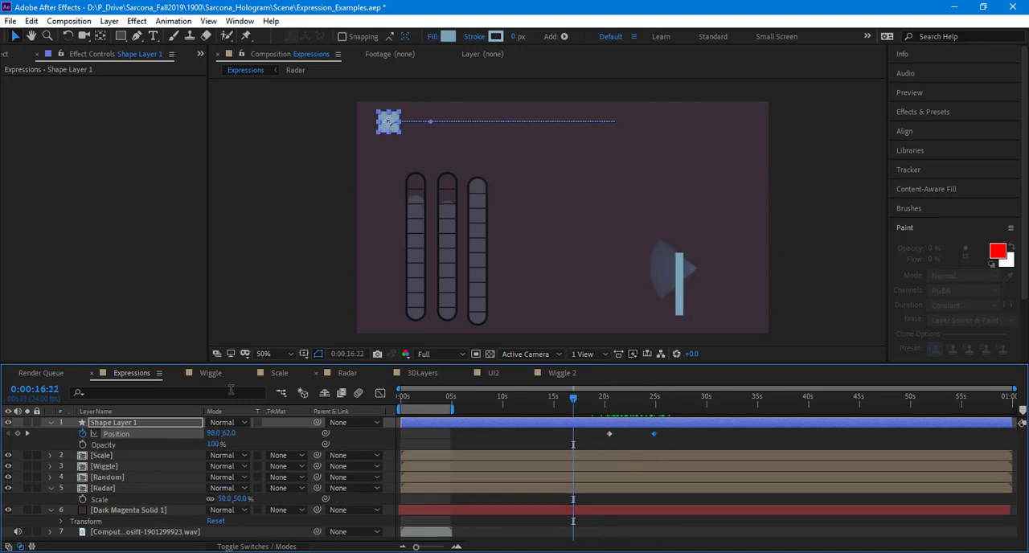
alt+click(82, 445)
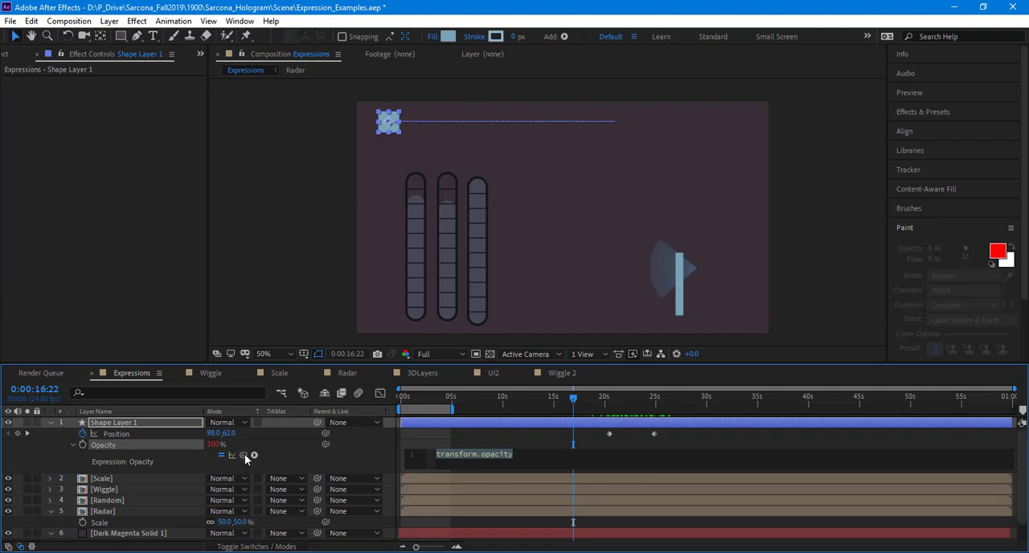
drag(245, 456, 230, 434)
click(315, 444)
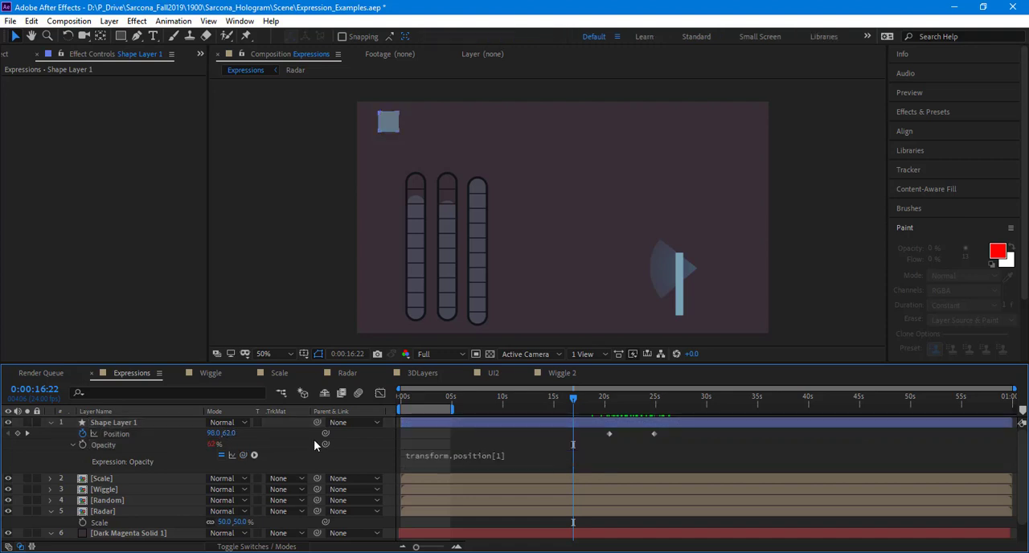
Step: Preview the square's motion with the Y-linked opacity and return to the first Position keyframe
key(space)
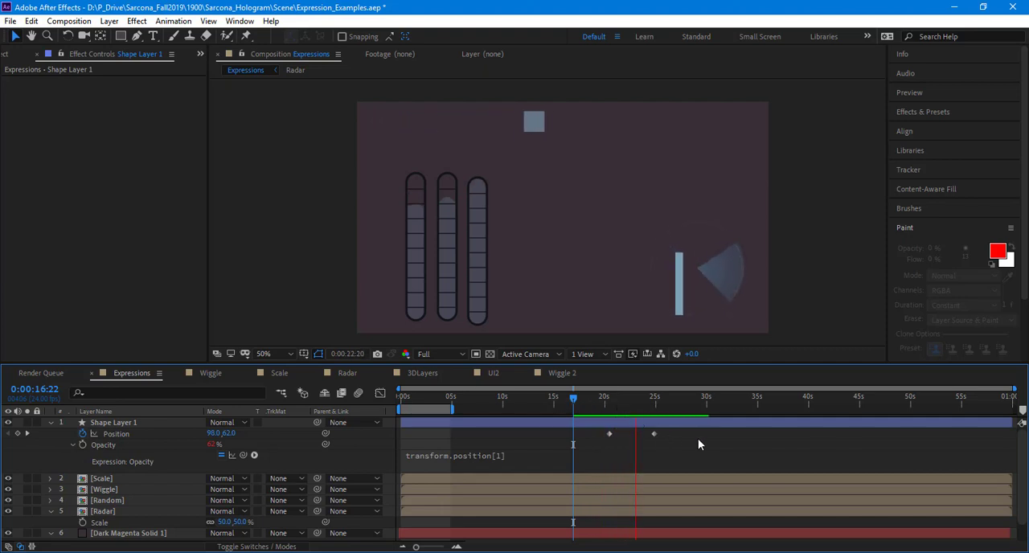
key(space)
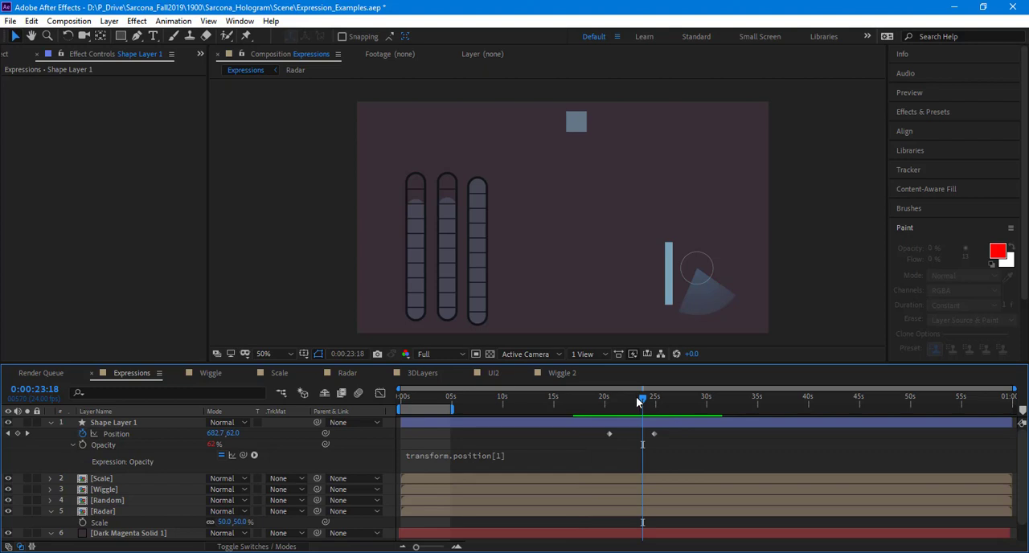
key(space)
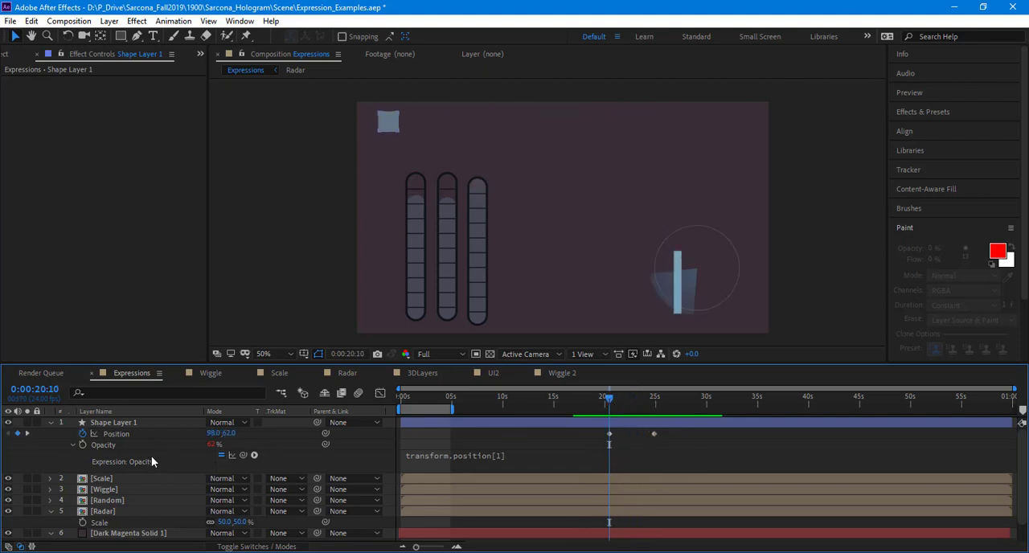
Step: Relink the square's Opacity expression to the X position, transform.position[0], and check the opacity during the motion
click(484, 458)
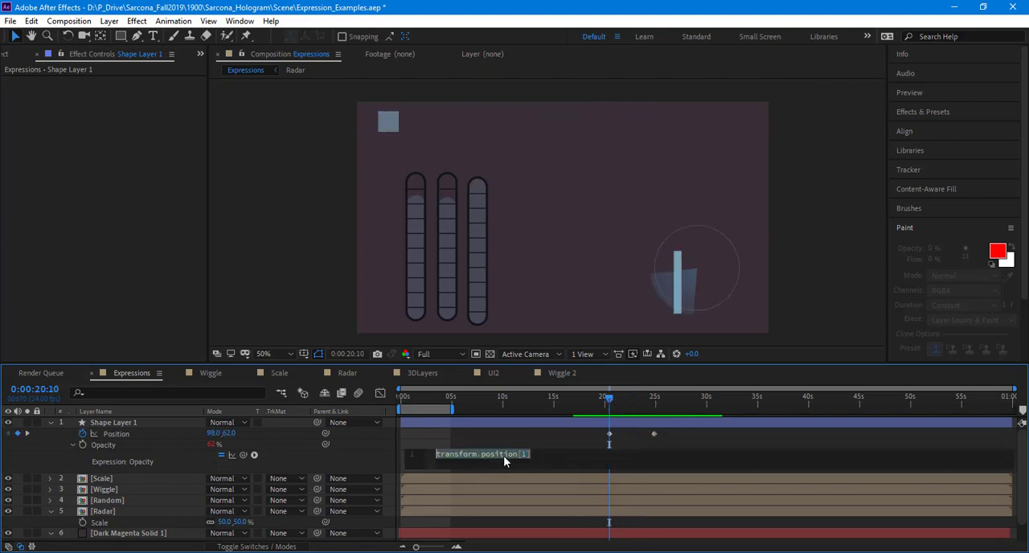
click(253, 455)
drag(242, 455, 214, 434)
click(335, 459)
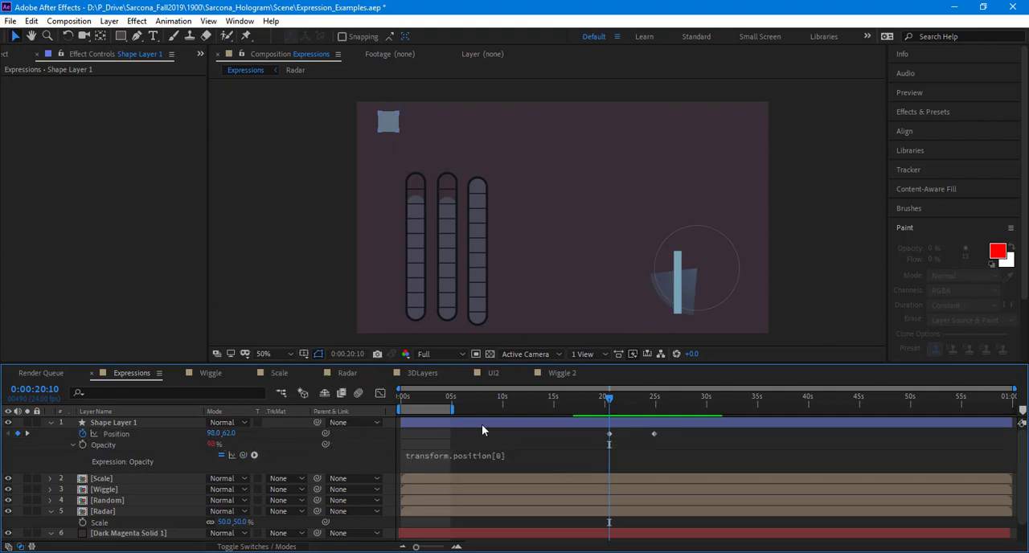
key(space)
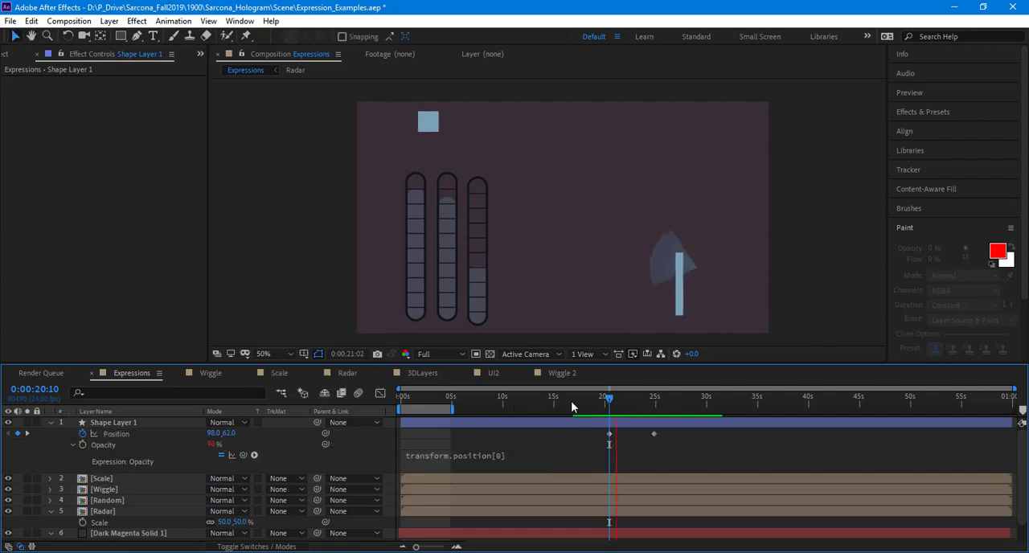
Step: Multiply the square's Opacity expression by .25 and refine the factor so it reads transform.position[0]*.125
click(545, 455)
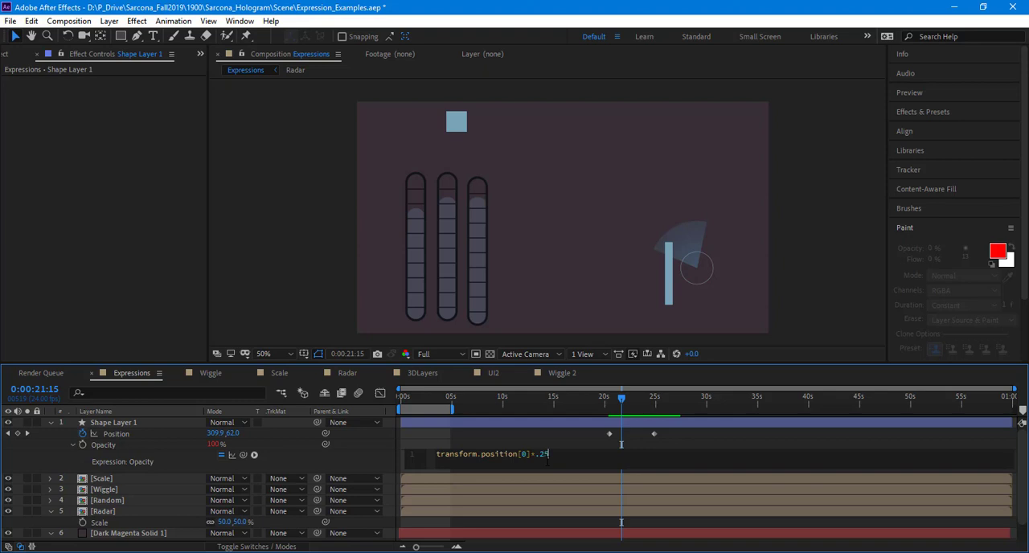
click(405, 442)
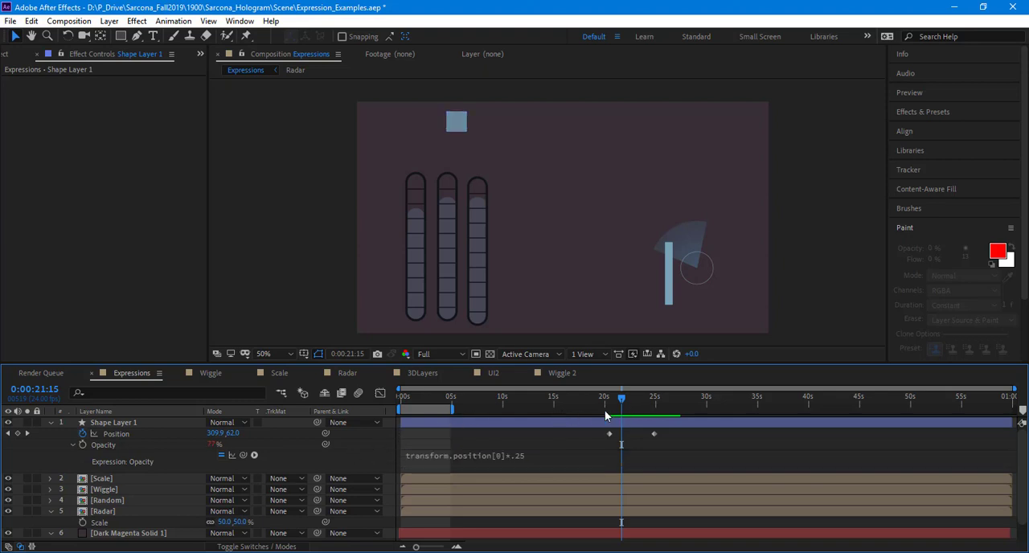
click(523, 456)
click(540, 454)
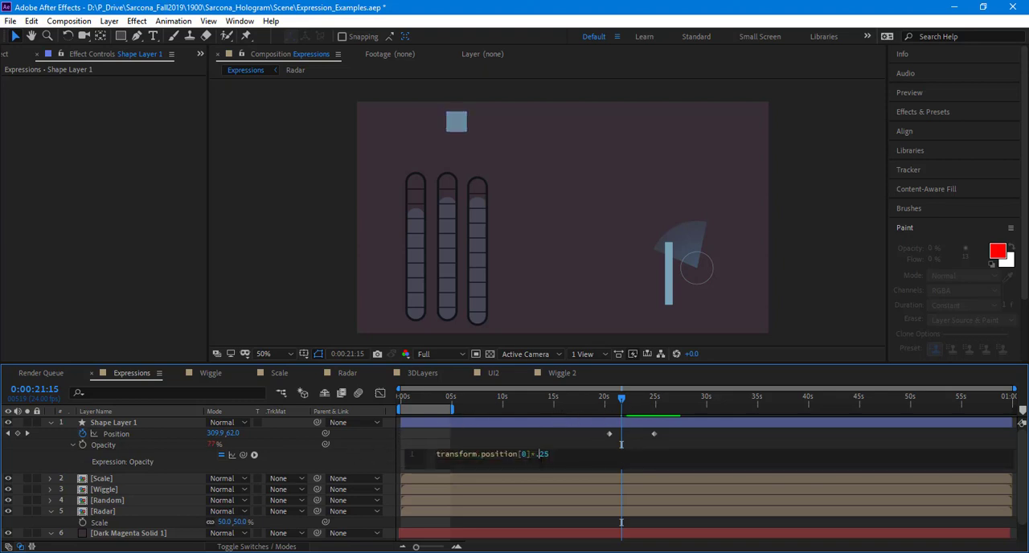
text(1)
click(339, 466)
Step: Preview the square's opacity change across its motion, starting just before the first Position keyframe
click(604, 401)
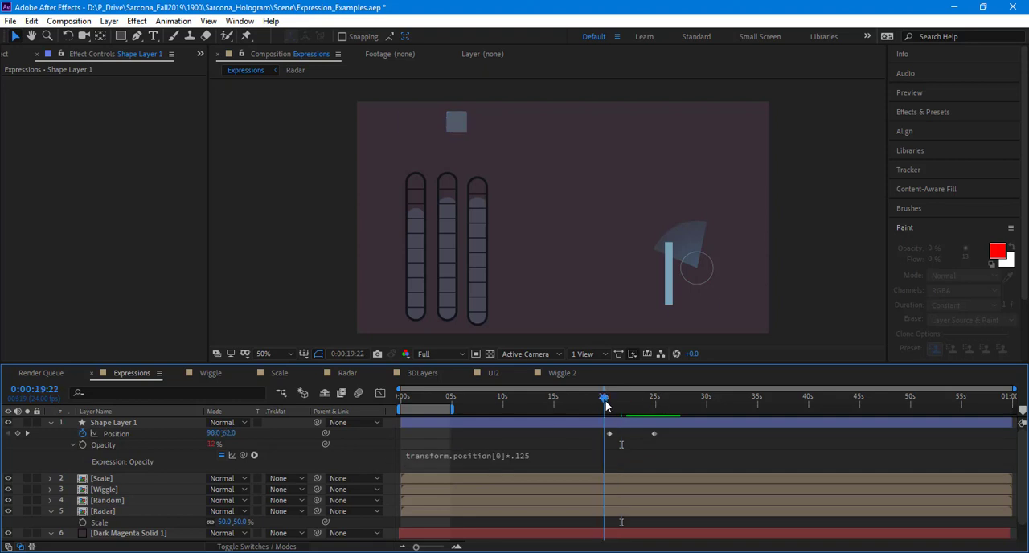
key(space)
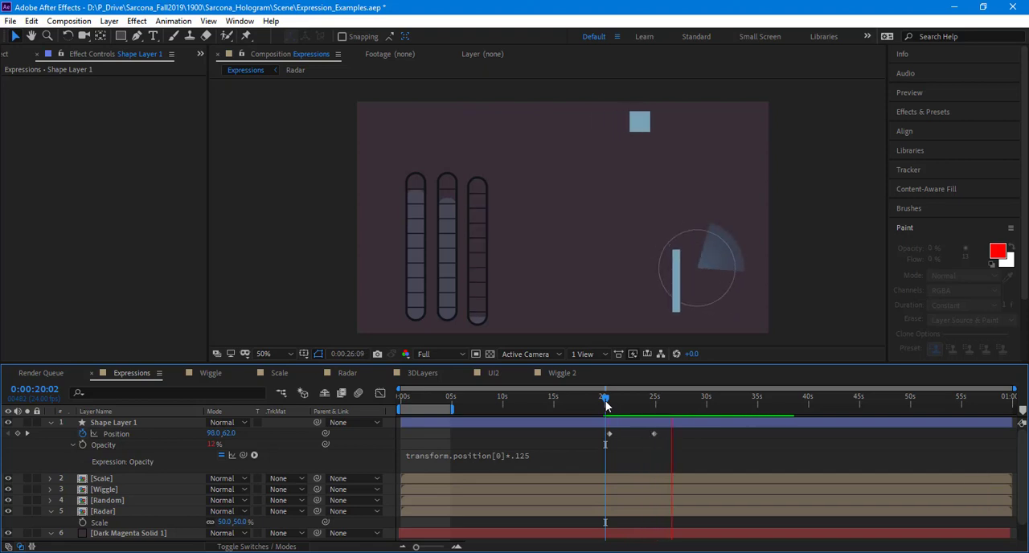
key(space)
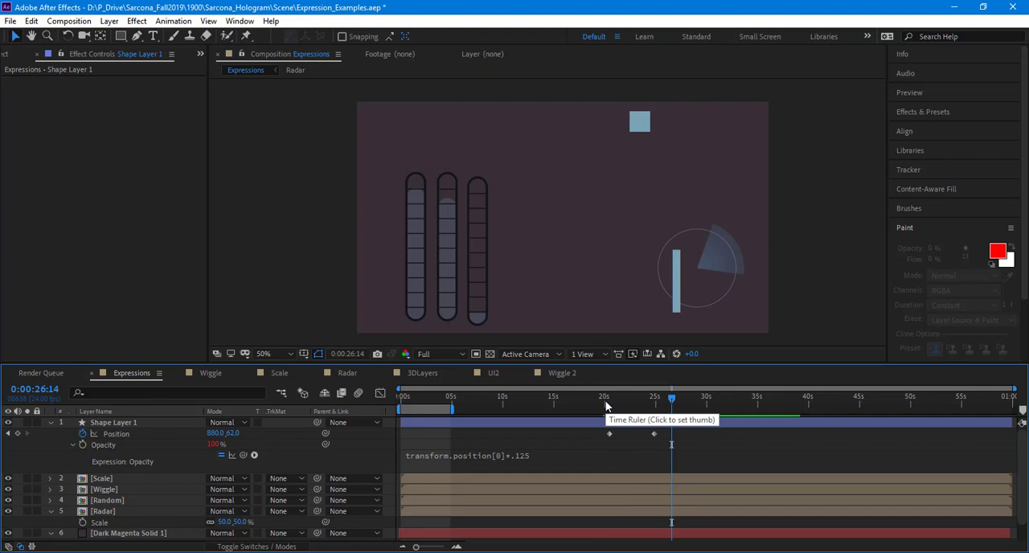
Step: Move the square to about 796,340 at 0:00:26:14 as a third Position keyframe, and delete the square's layer
click(133, 431)
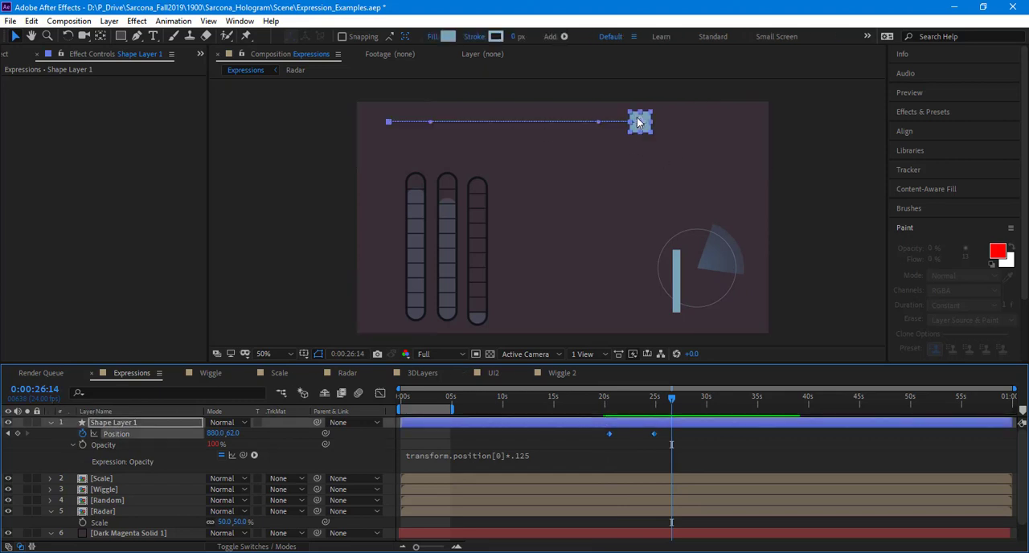
drag(640, 122, 733, 145)
drag(541, 170, 617, 213)
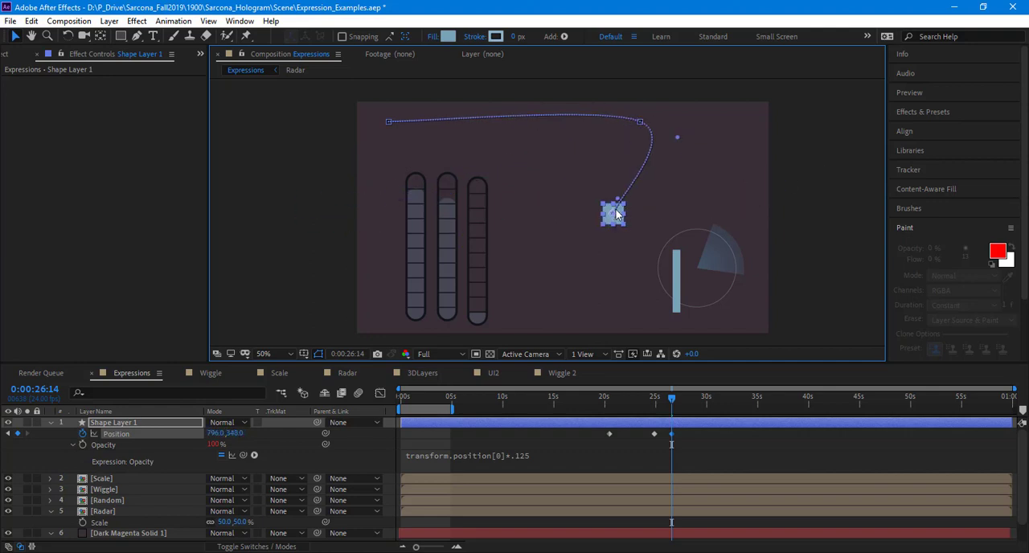
key(Delete)
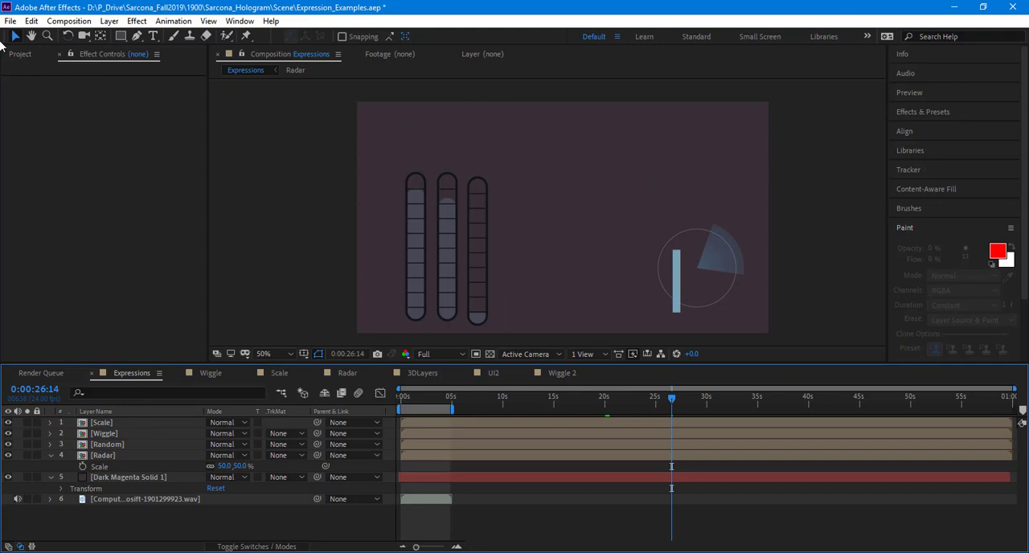
Step: Open the UI2 composition from the project and collapse the displayed properties of all its layers
click(423, 373)
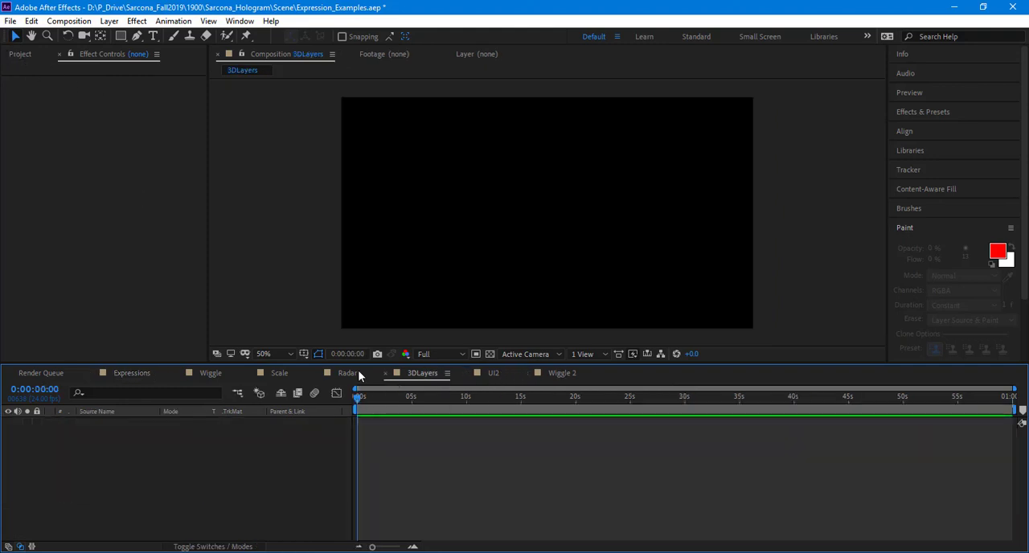
click(20, 54)
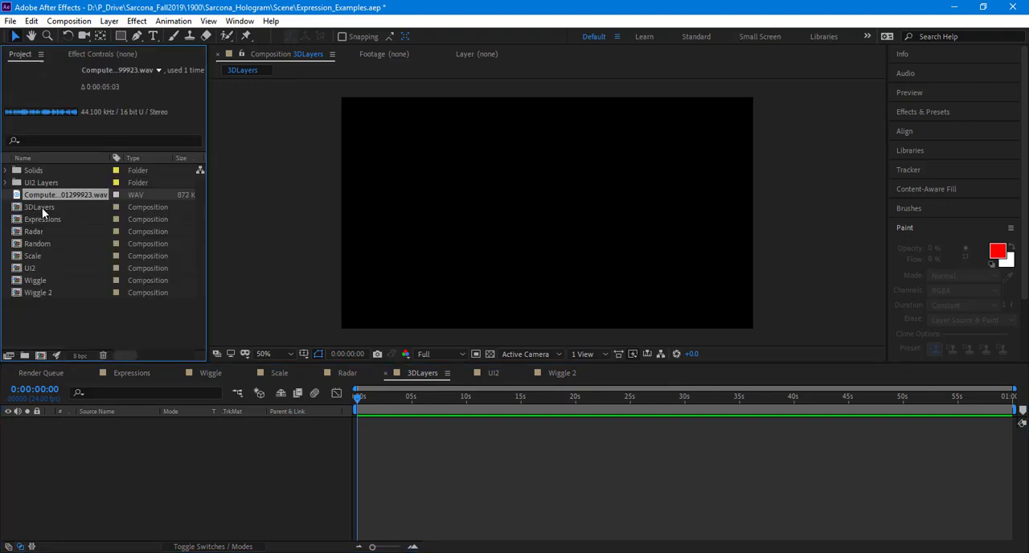
click(42, 207)
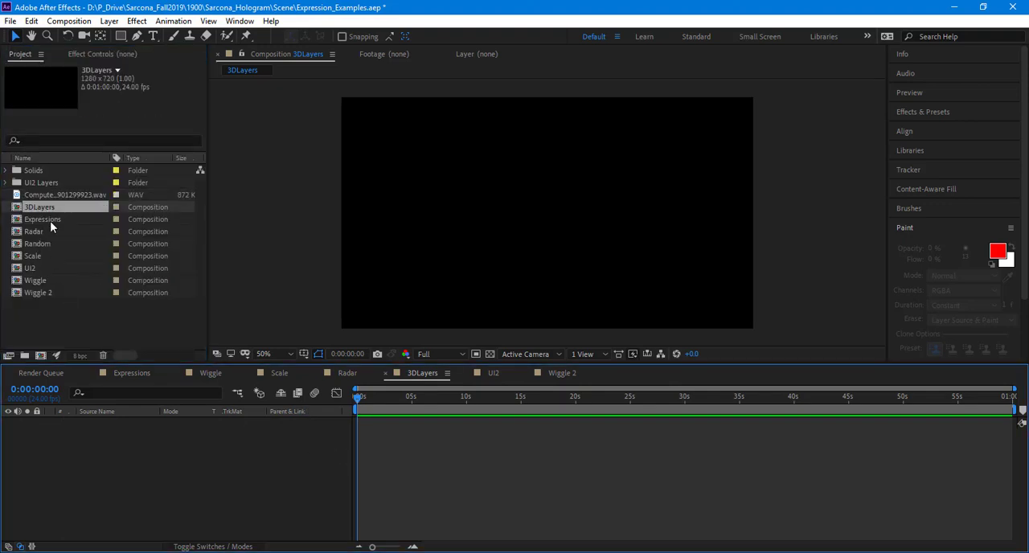
double_click(47, 268)
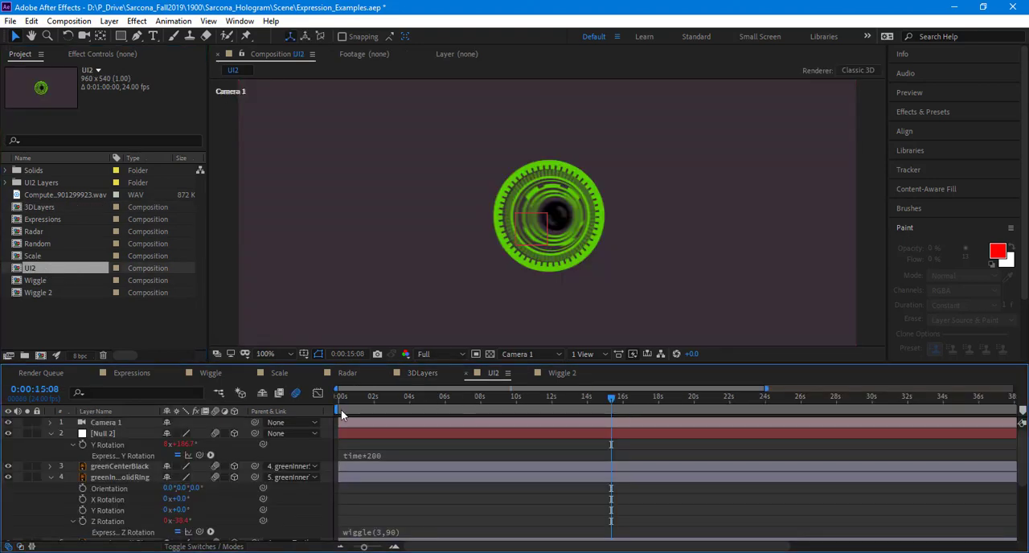
key(ctrl+a)
key(u)
key(u)
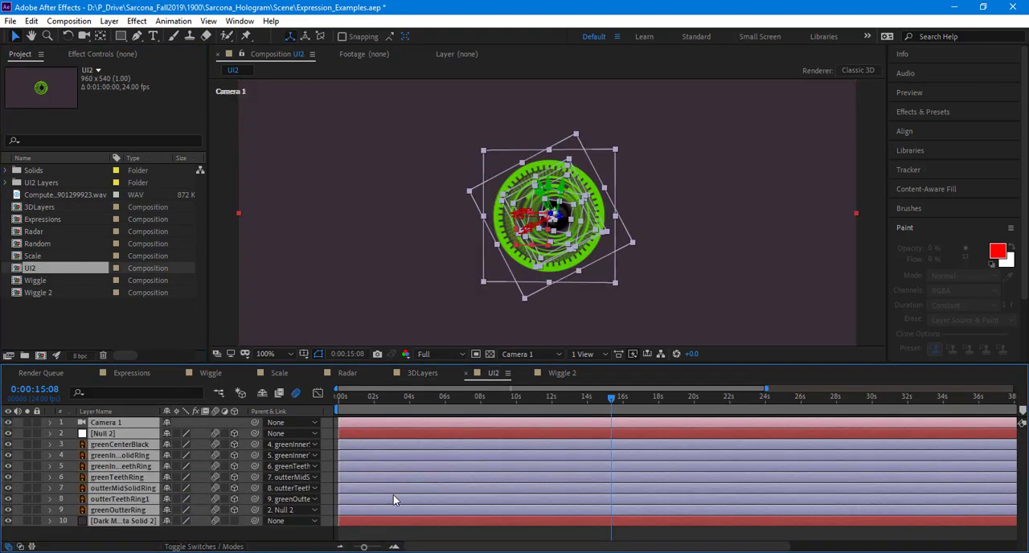
click(394, 536)
Step: Preview the UI2 composition's green ring animation from 0:00:00:00
drag(353, 399, 246, 398)
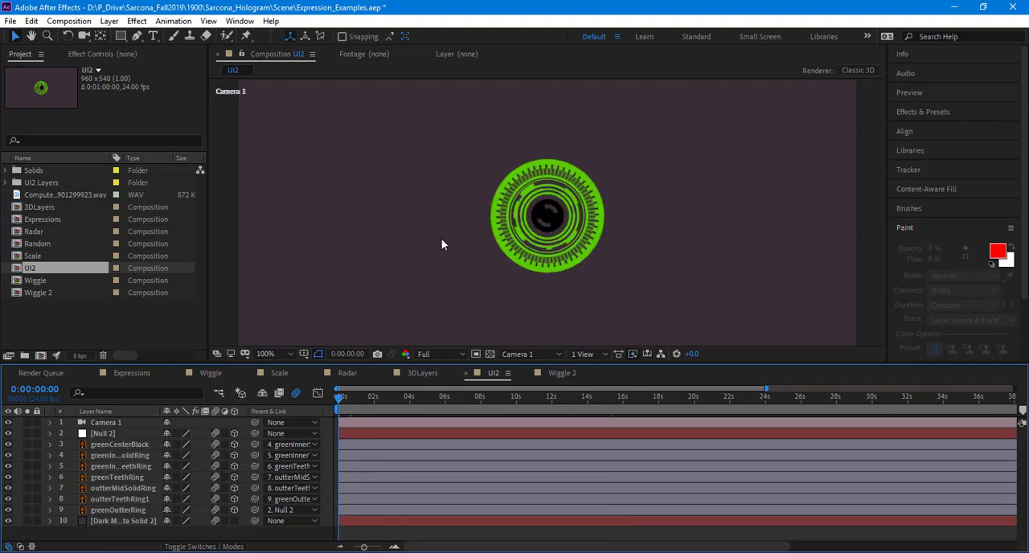
key(space)
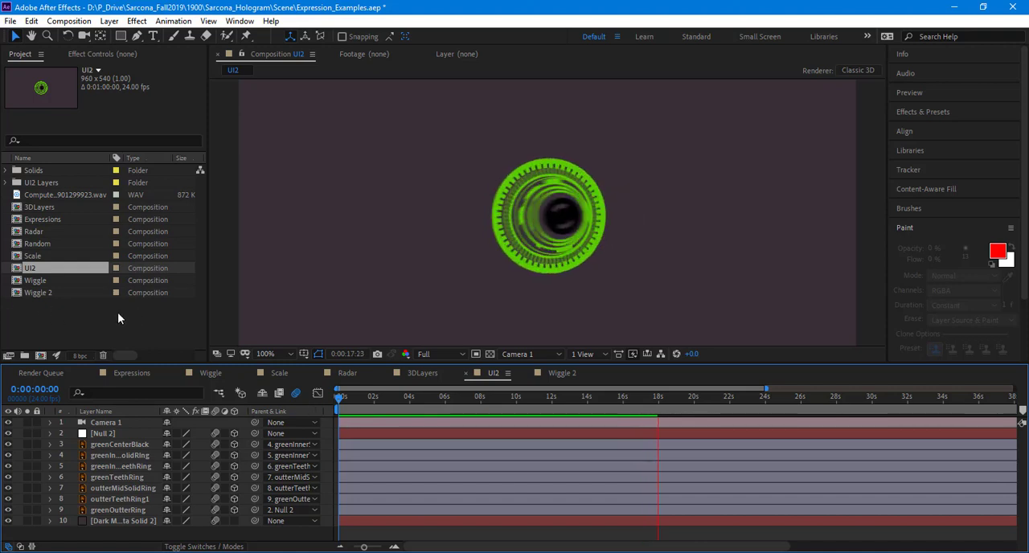
key(space)
Step: Open the recent project Sarcona_Hologram_Start.aep in place of the expression examples project
double_click(85, 327)
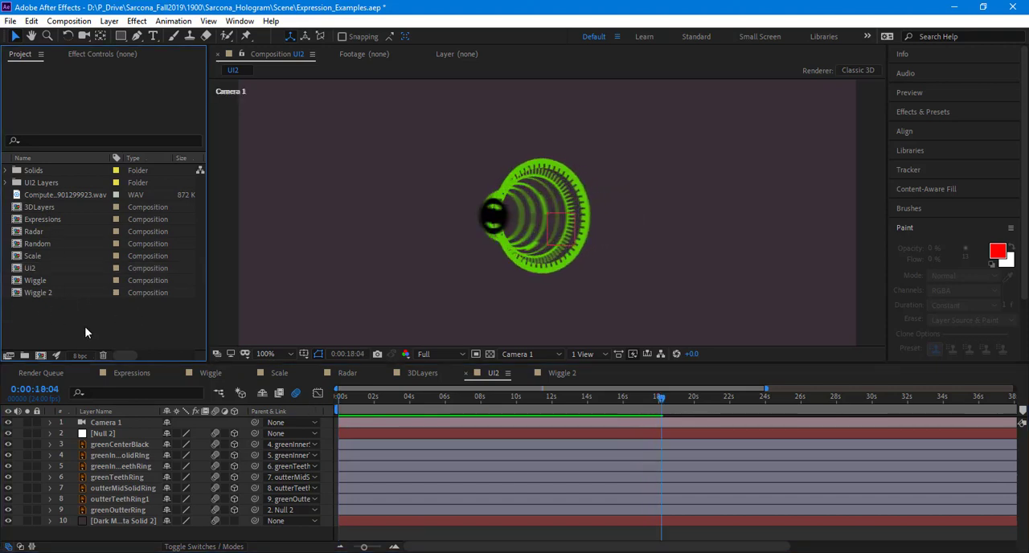
key(Escape)
click(11, 21)
mouse_move(274, 85)
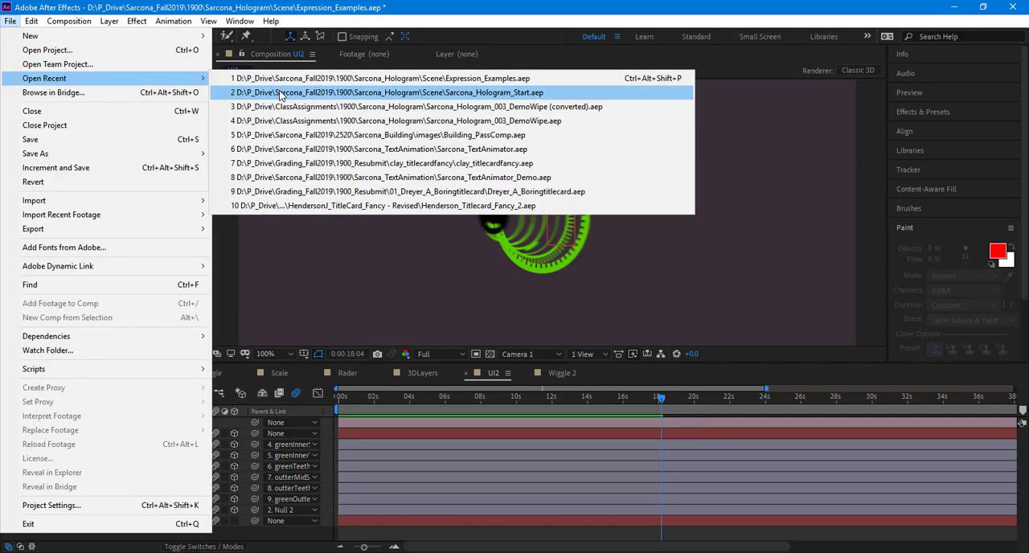
click(281, 93)
click(542, 299)
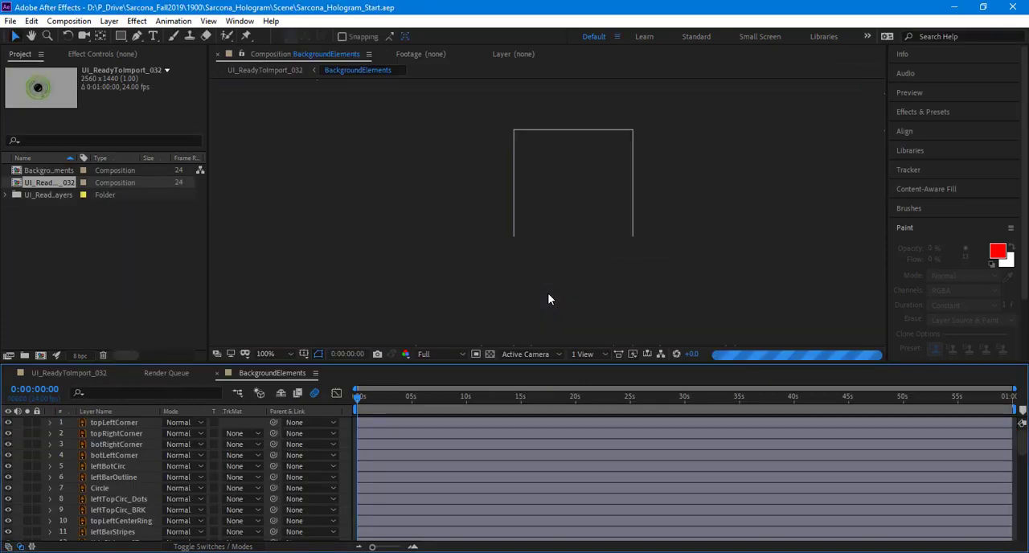
Step: Look over the full artwork of the BackgroundElements composition and switch to the UI_ReadyToImport_032 composition
drag(635, 282, 542, 174)
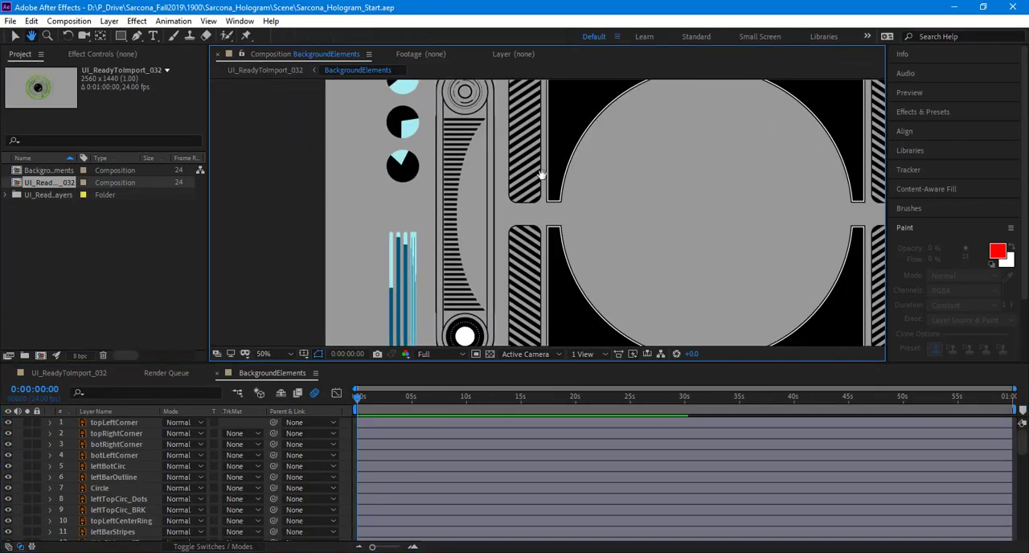
drag(617, 263, 612, 166)
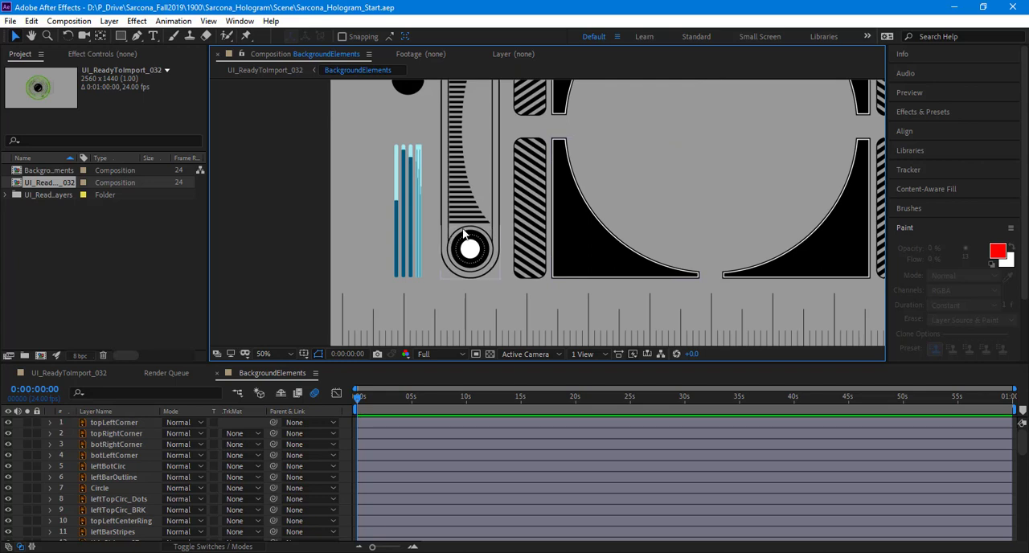
drag(521, 215, 362, 147)
scroll(503, 236, down, 2)
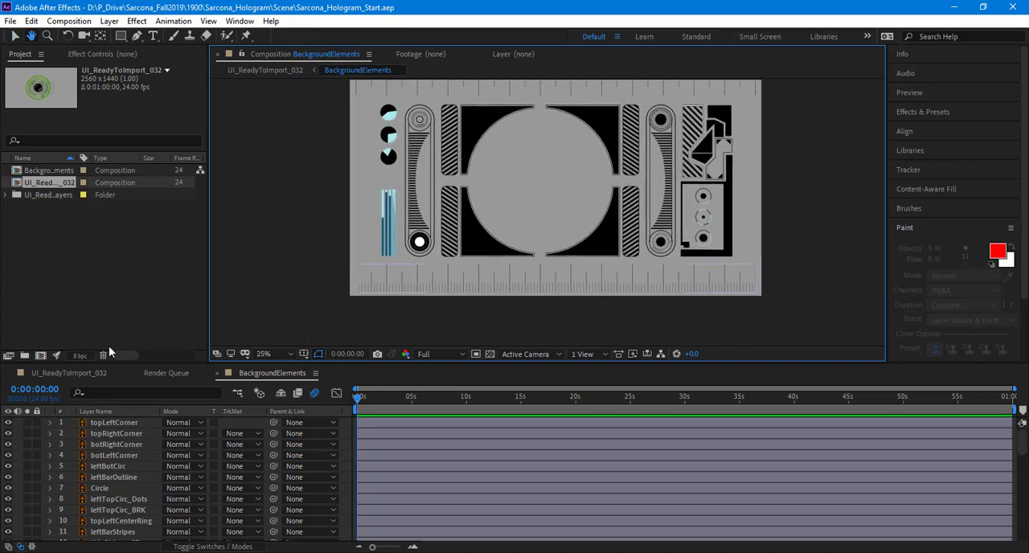
click(74, 373)
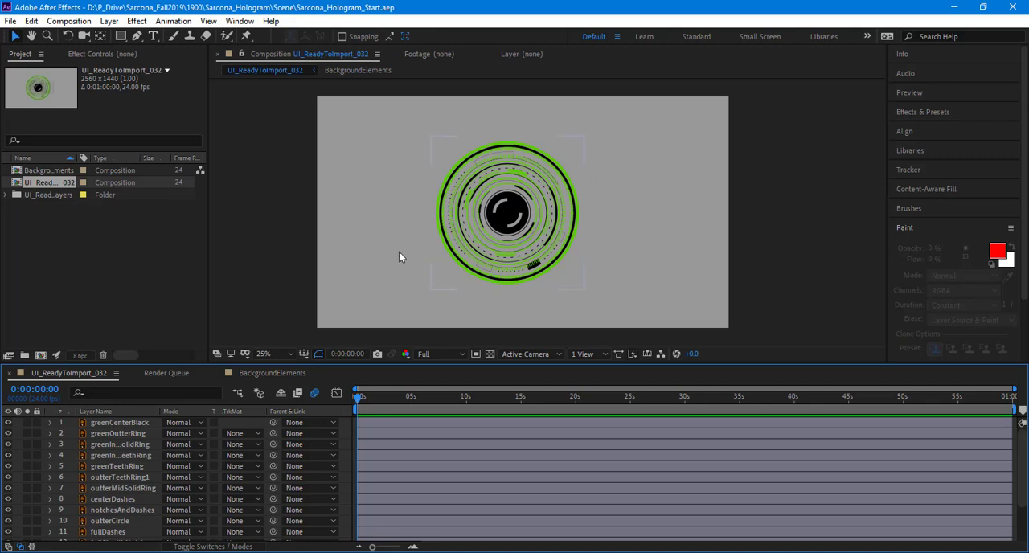
Step: Select the layers greenCenterBlack through centerDashes and toggle their visibility off and on to check which artwork they hold
click(121, 422)
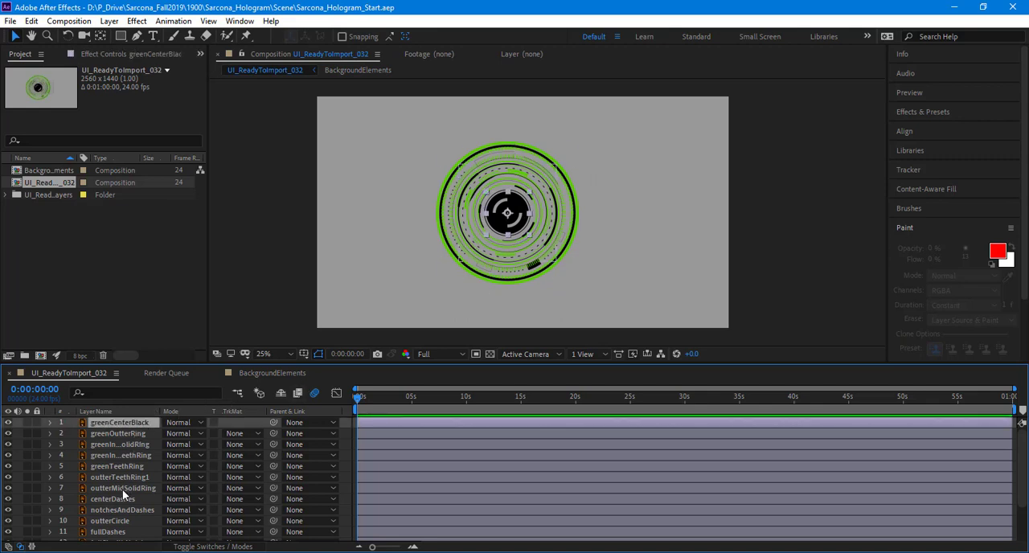
shift+click(122, 489)
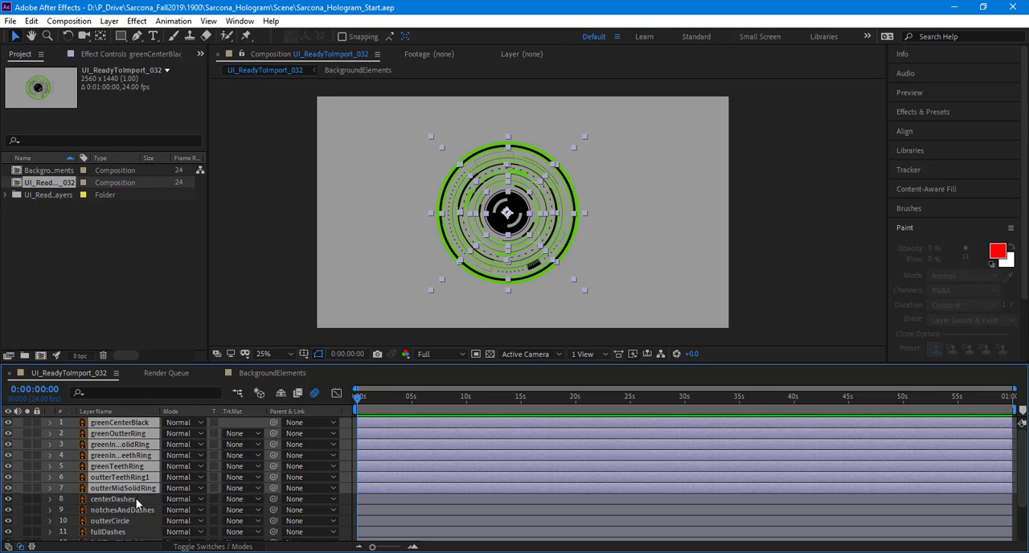
shift+click(136, 498)
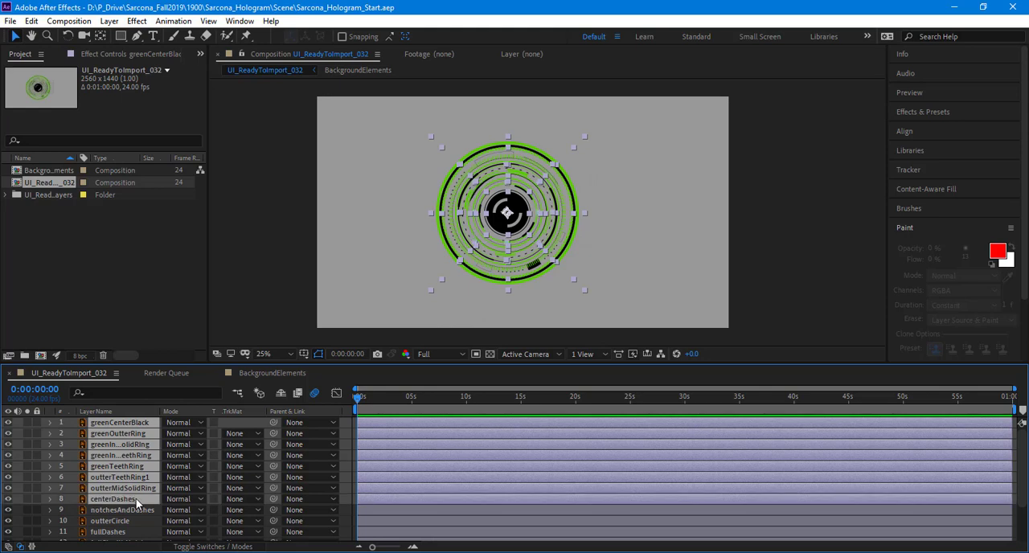
click(9, 497)
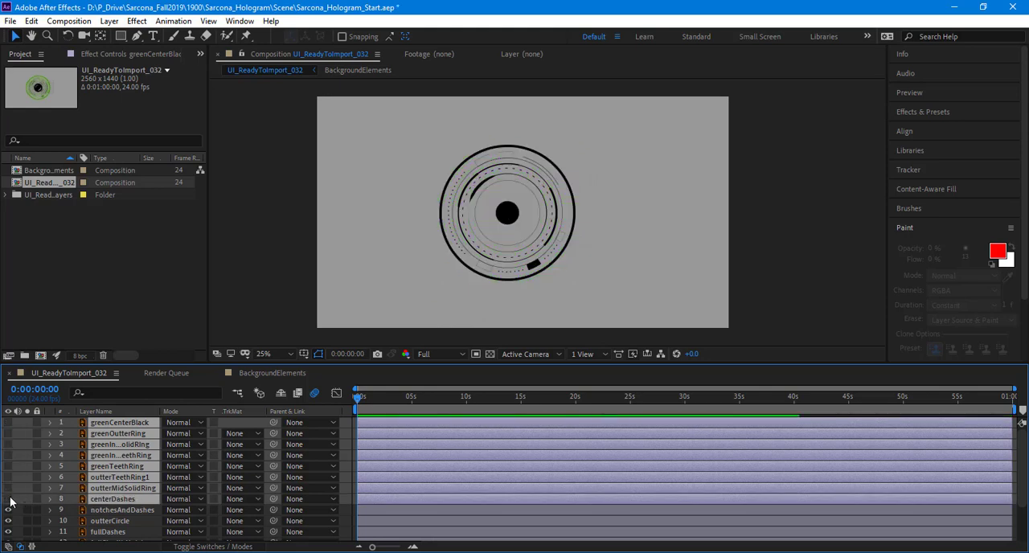
click(9, 497)
click(10, 494)
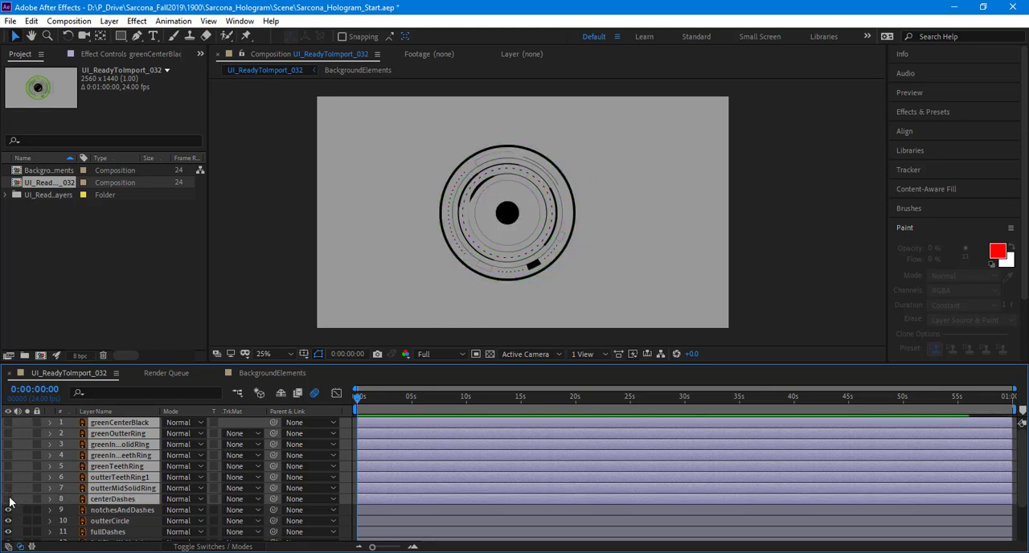
click(10, 499)
Step: Remove centerDashes from the selection and toggle the visibility of layers greenCenterBlack through outterMidSolidRing to check them
ctrl+click(116, 500)
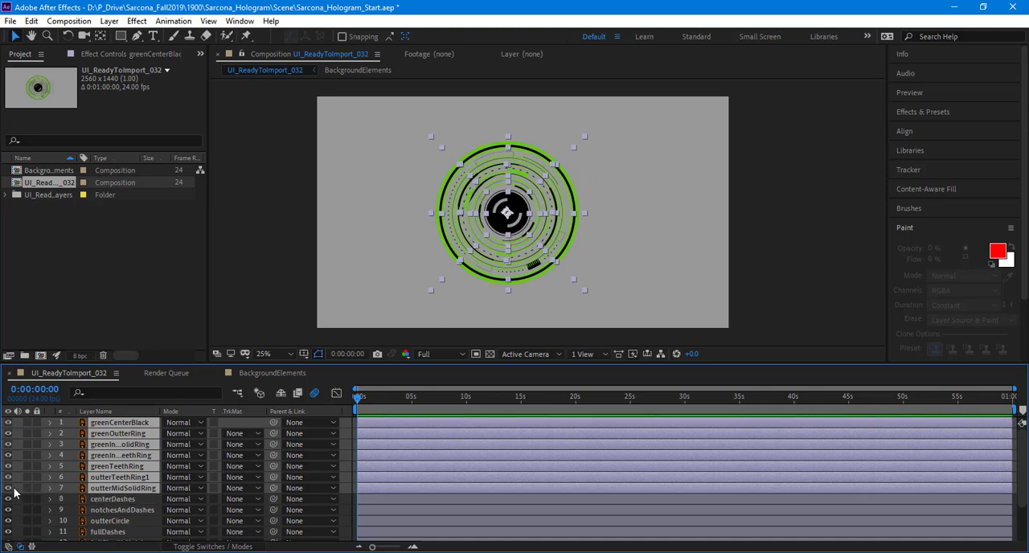
click(10, 492)
click(9, 493)
click(9, 493)
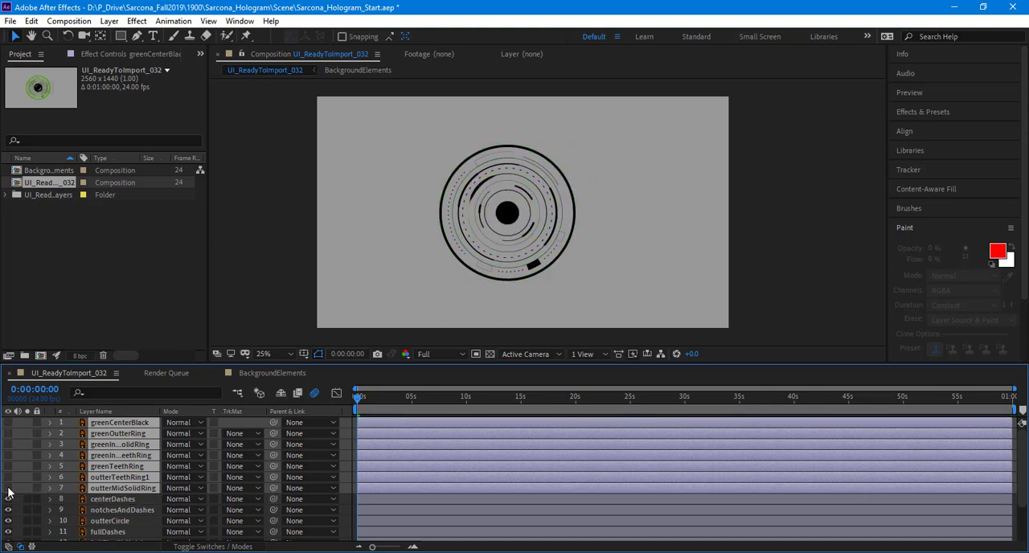
click(10, 492)
click(9, 492)
click(10, 492)
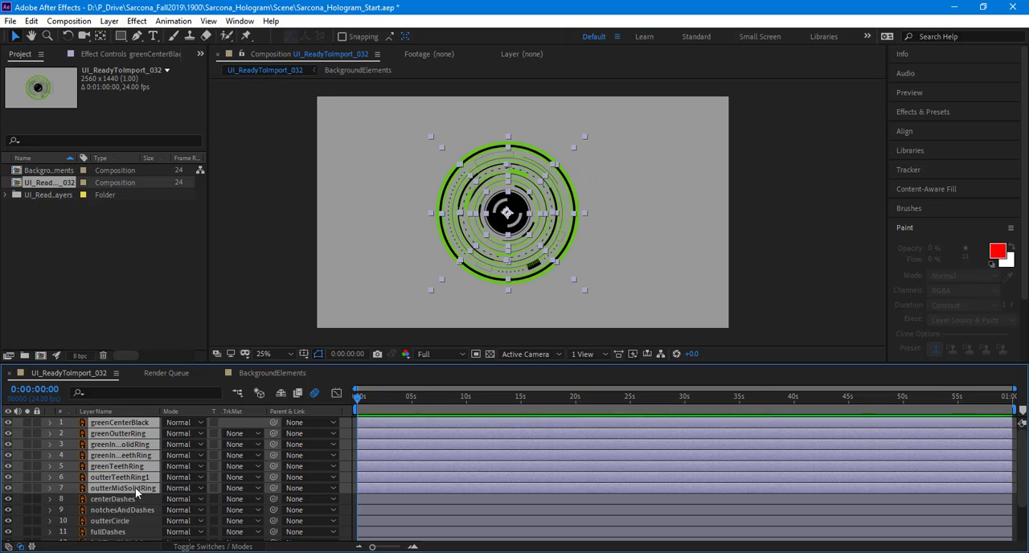
Step: Show the layer switches in the timeline in place of the blending mode and track matte columns
right_click(135, 487)
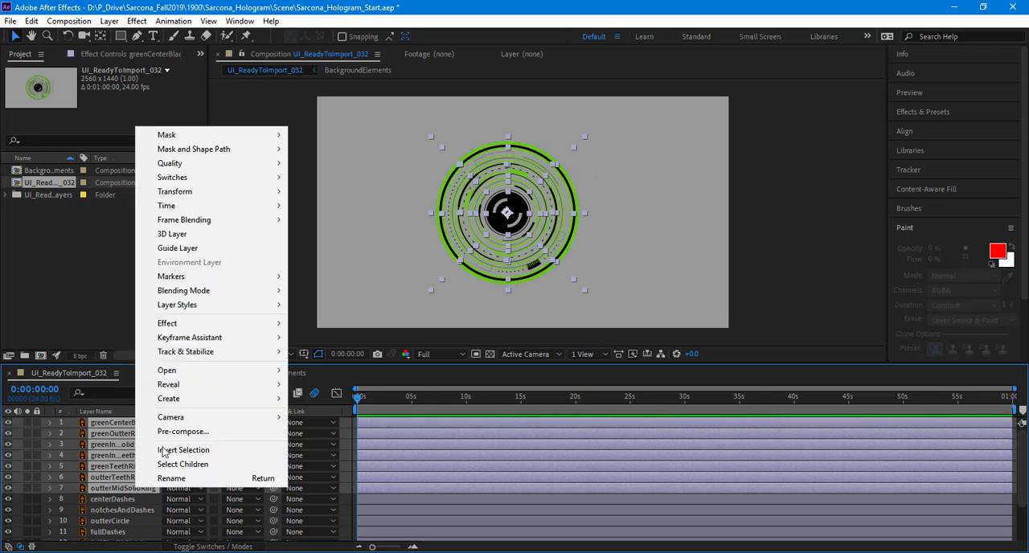
click(205, 545)
click(203, 545)
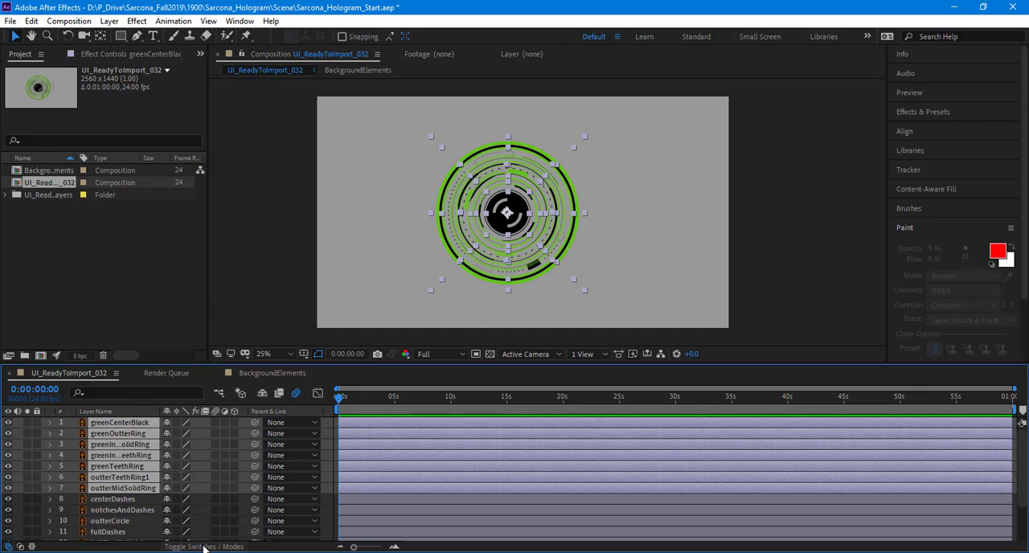
right_click(84, 491)
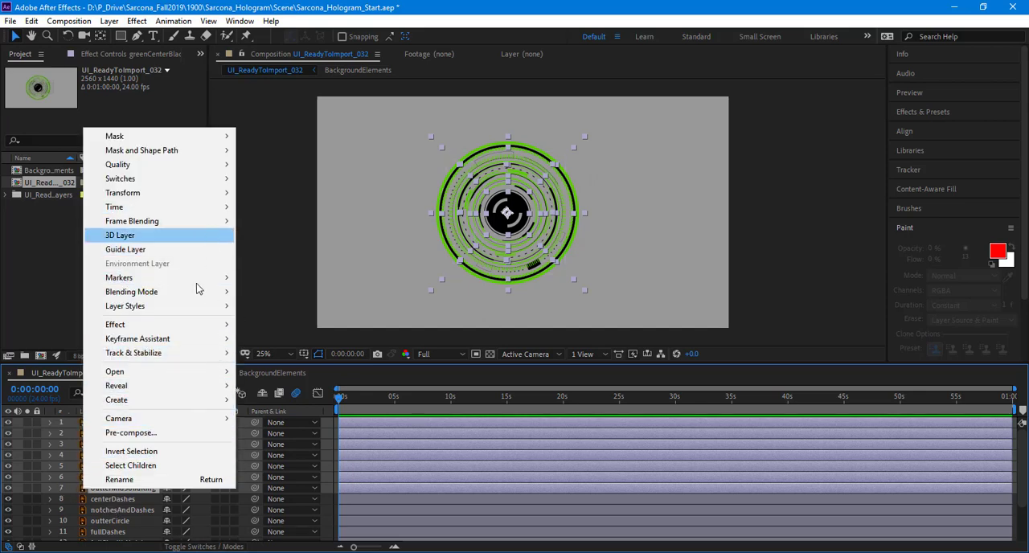
click(325, 373)
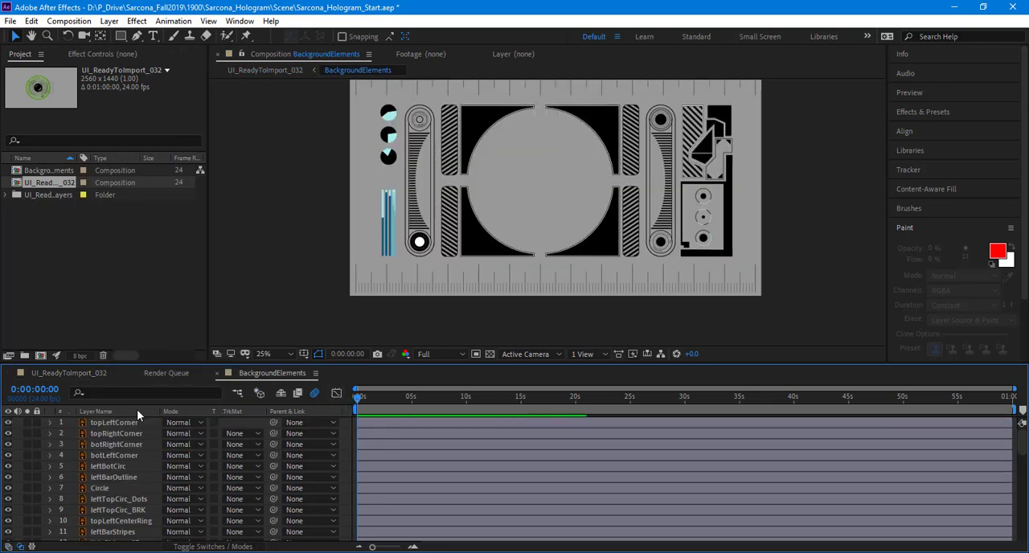
click(80, 375)
right_click(387, 449)
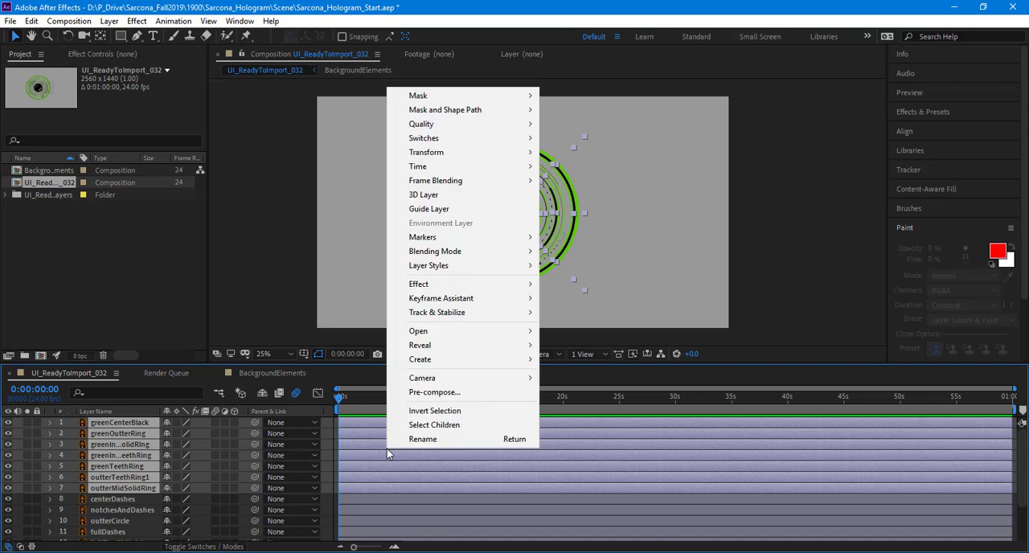
mouse_move(460, 380)
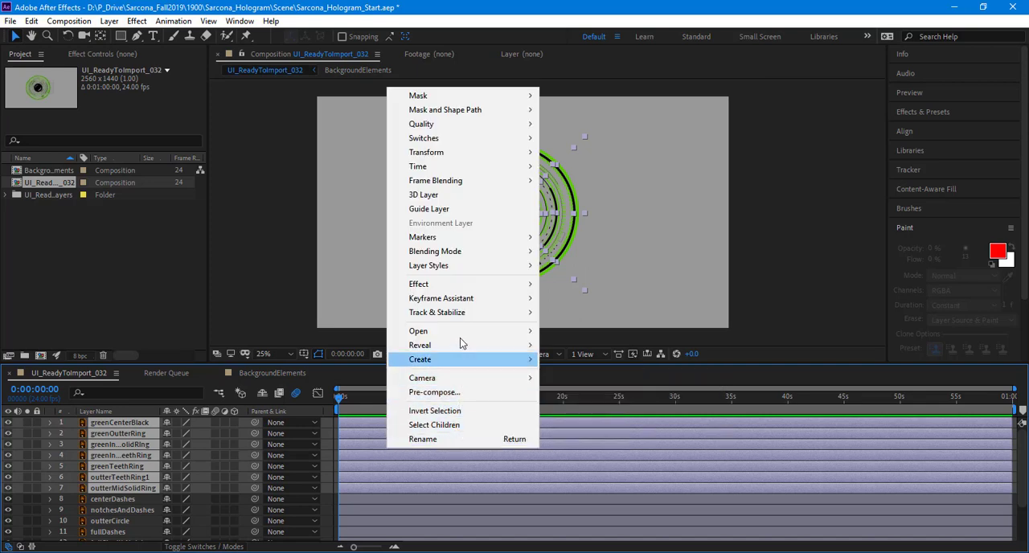
click(24, 545)
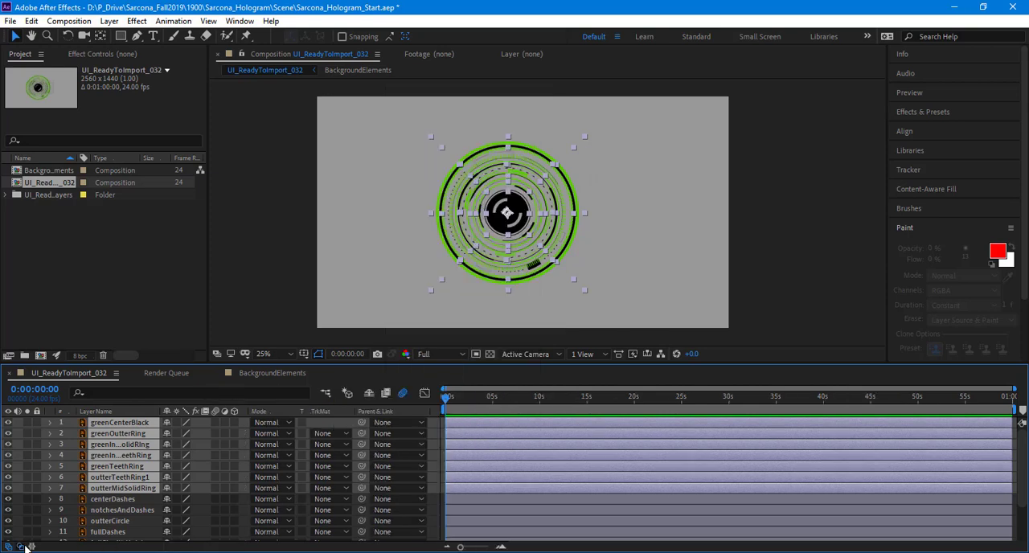
click(25, 547)
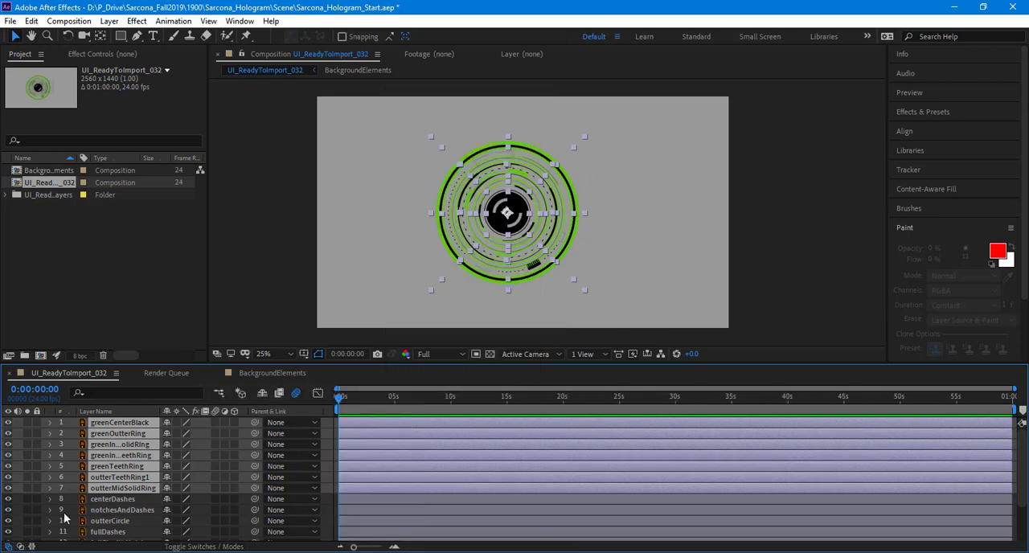
right_click(84, 450)
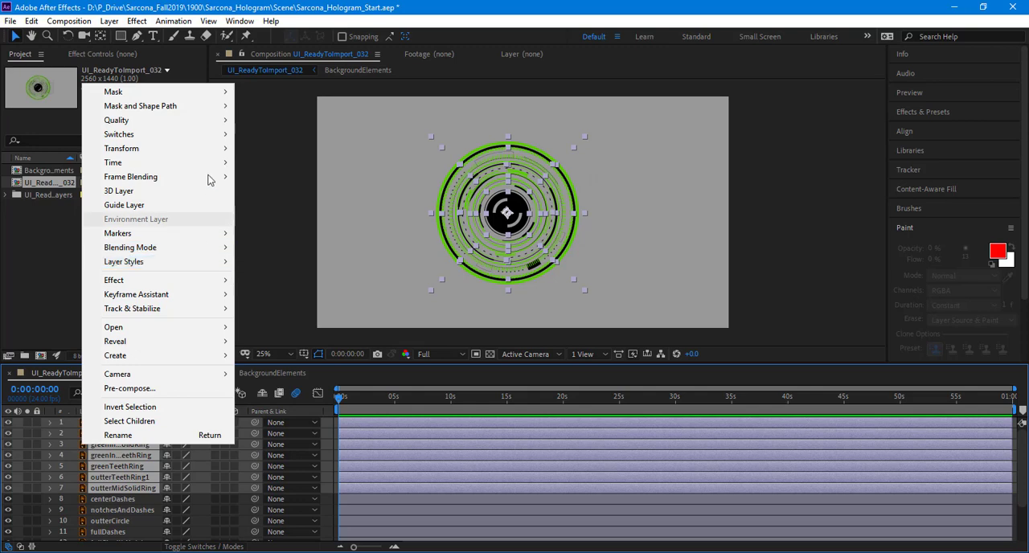
click(210, 483)
Step: Mark layers centerDashes through Layer 2 as shy and hide all shy layers in the timeline
click(140, 499)
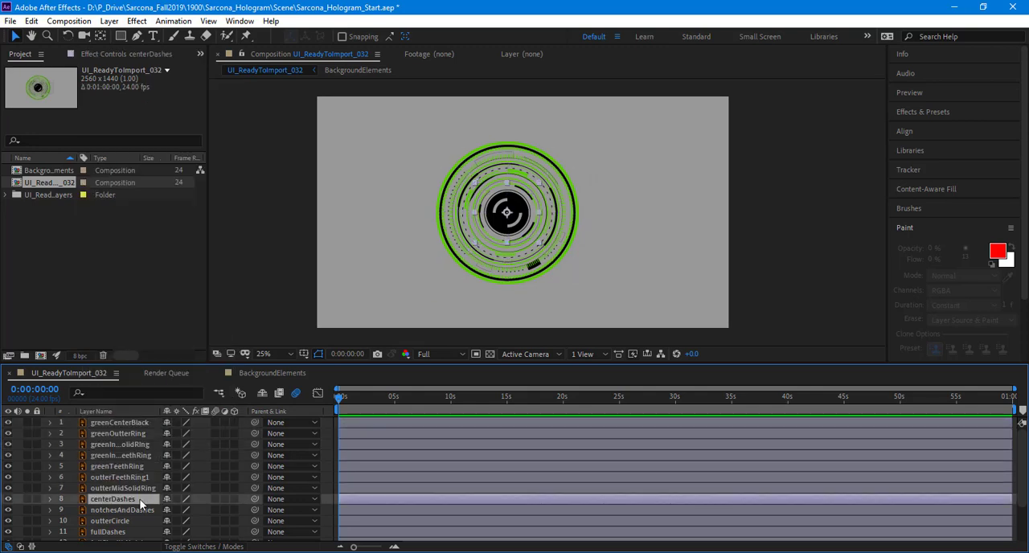
scroll(138, 515, down, 2)
shift+click(136, 536)
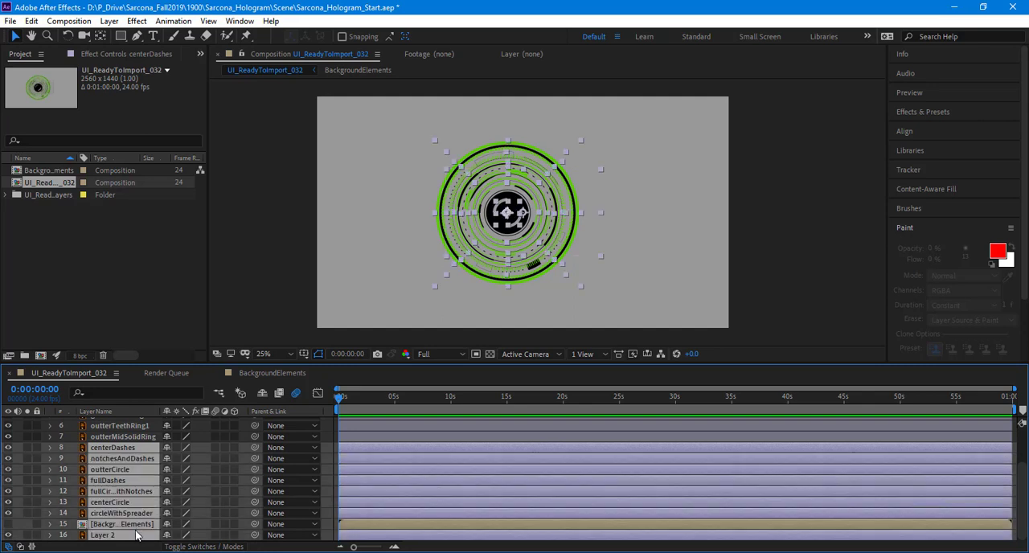
click(166, 452)
click(262, 393)
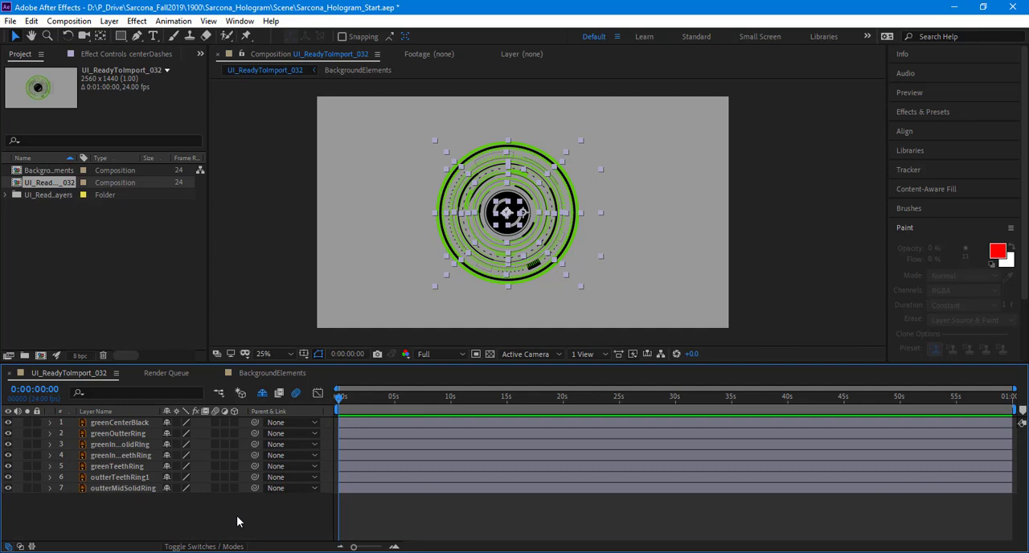
drag(160, 511, 108, 400)
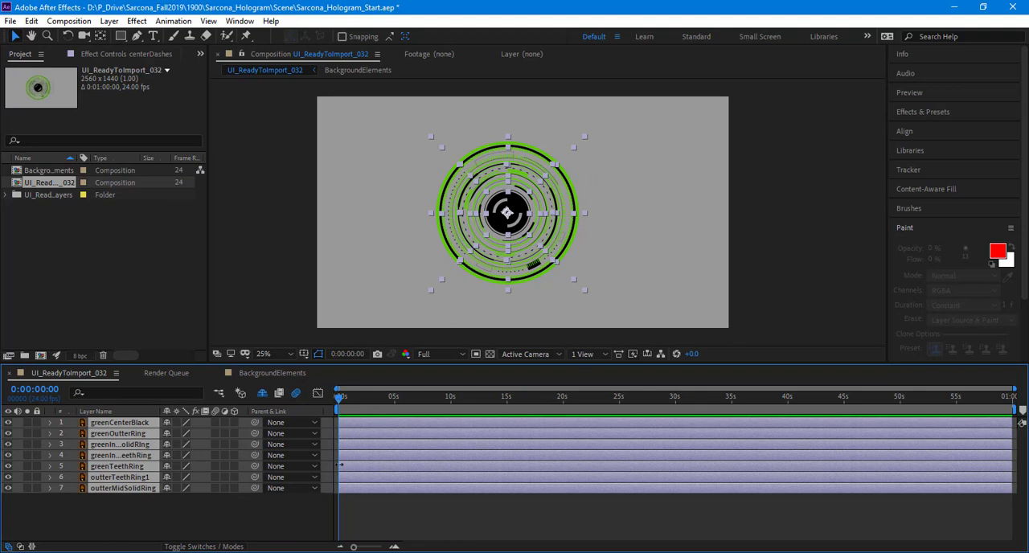
right_click(378, 425)
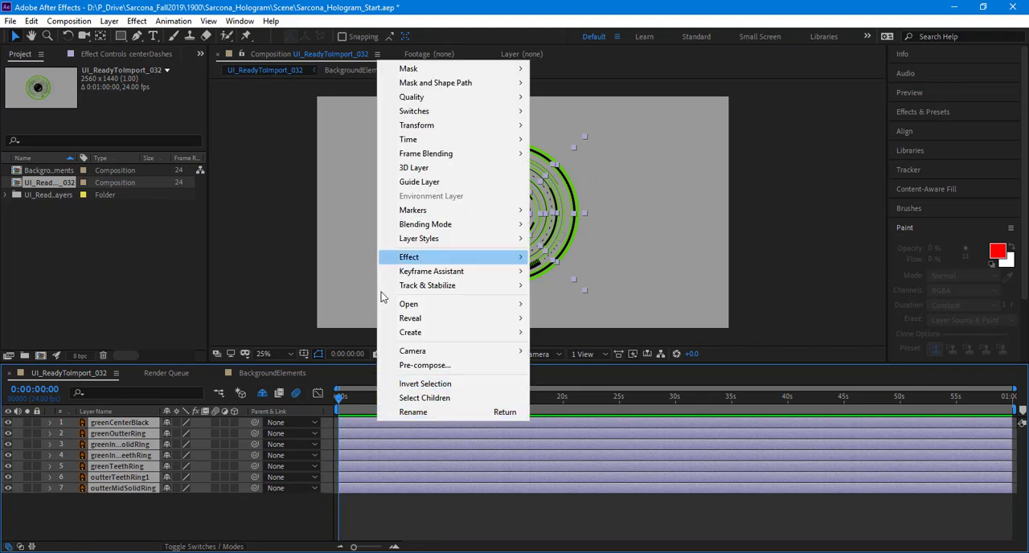
click(151, 496)
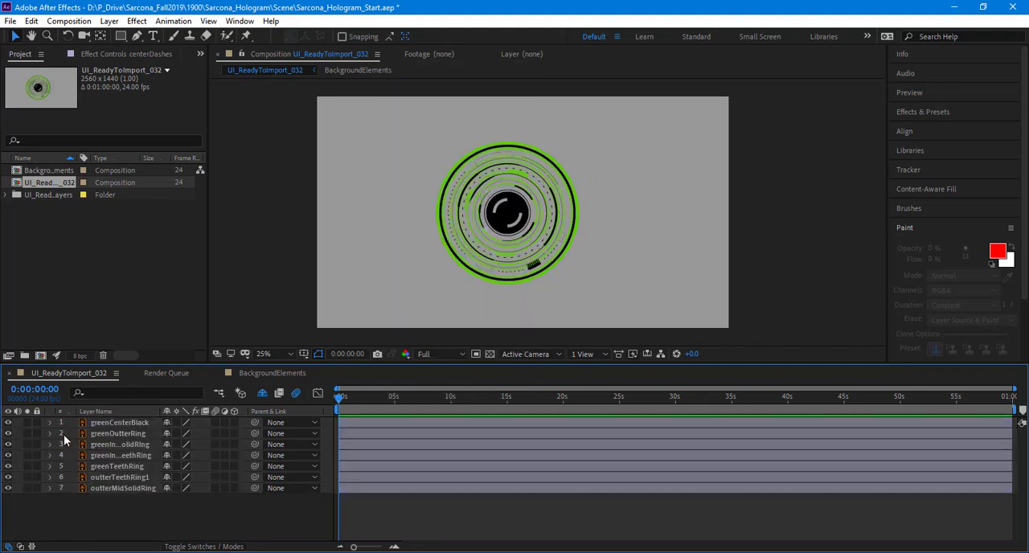
Step: Turn the hiding of shy layers off and on again to check which layers it conceals
click(111, 423)
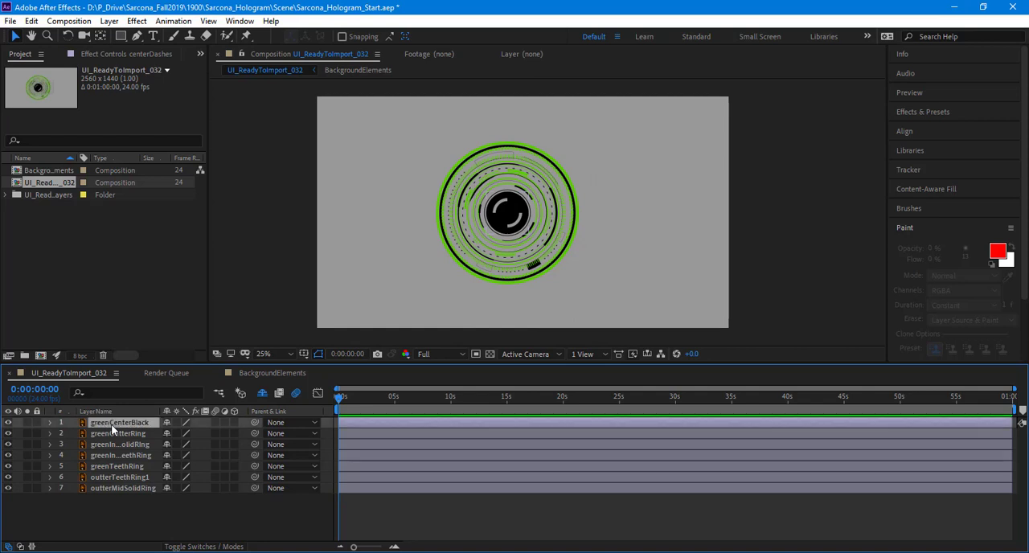
click(262, 393)
click(261, 393)
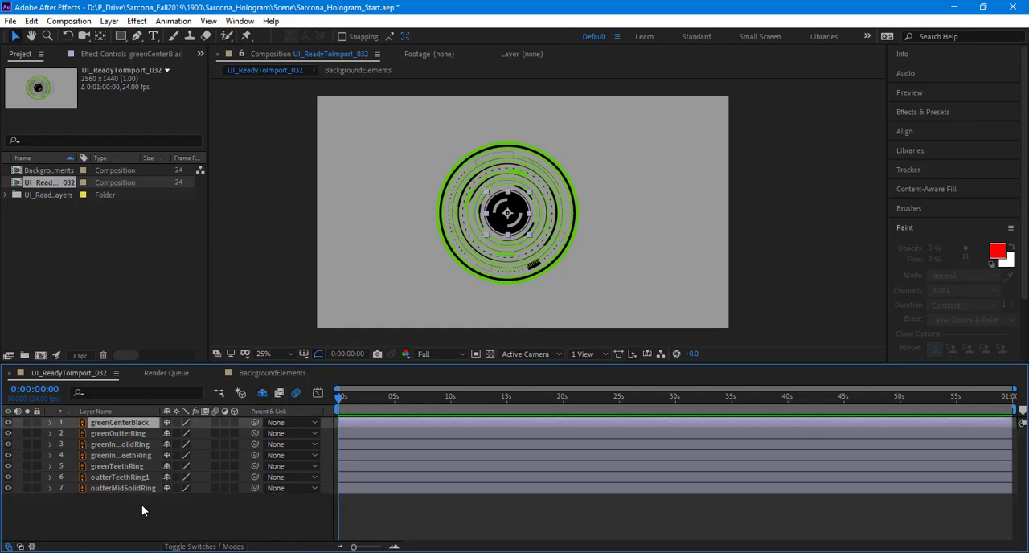
click(142, 504)
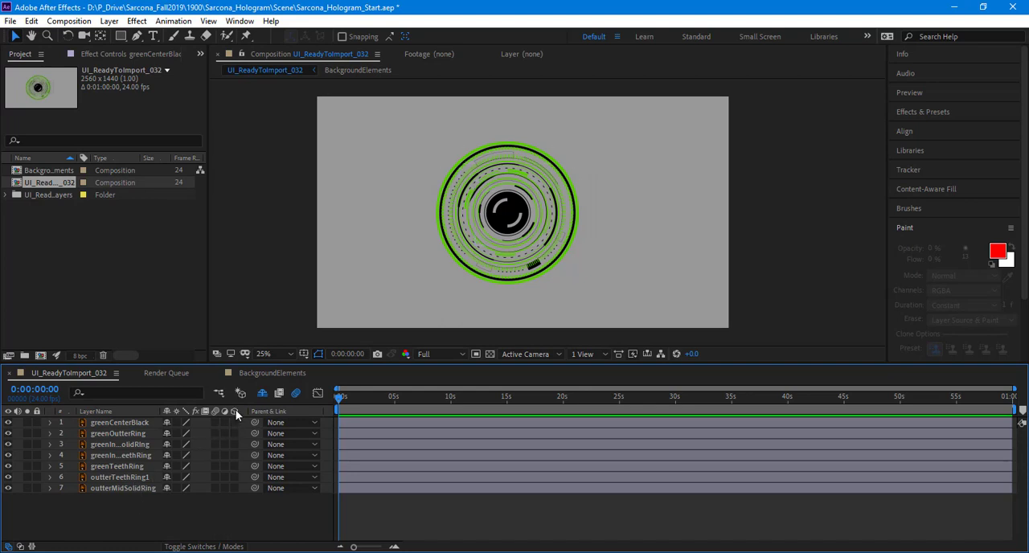
Step: Switch the seven visible layers to 3D and back to 2D, and reveal the Position and Rotation properties of greenOutterRing
drag(234, 422, 248, 533)
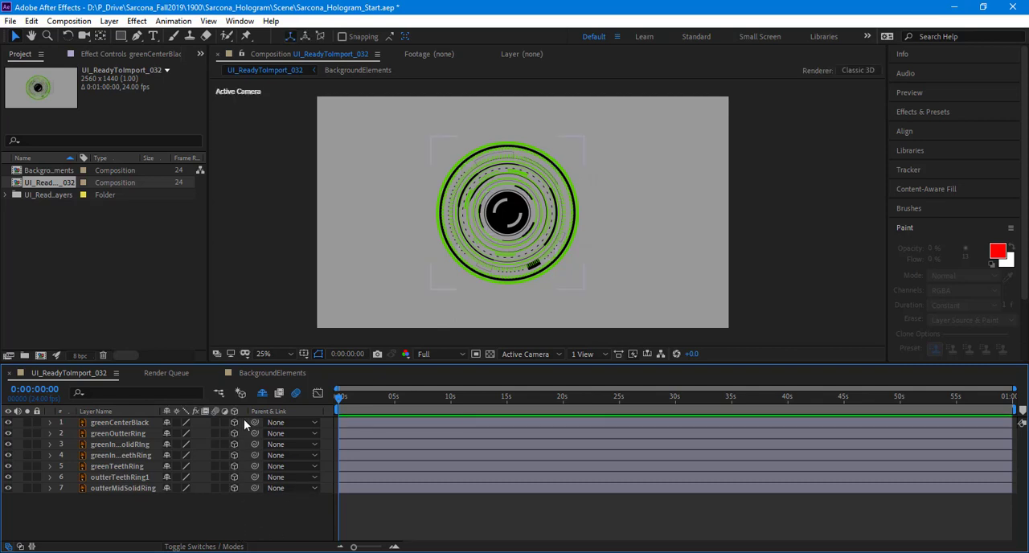
drag(234, 422, 233, 504)
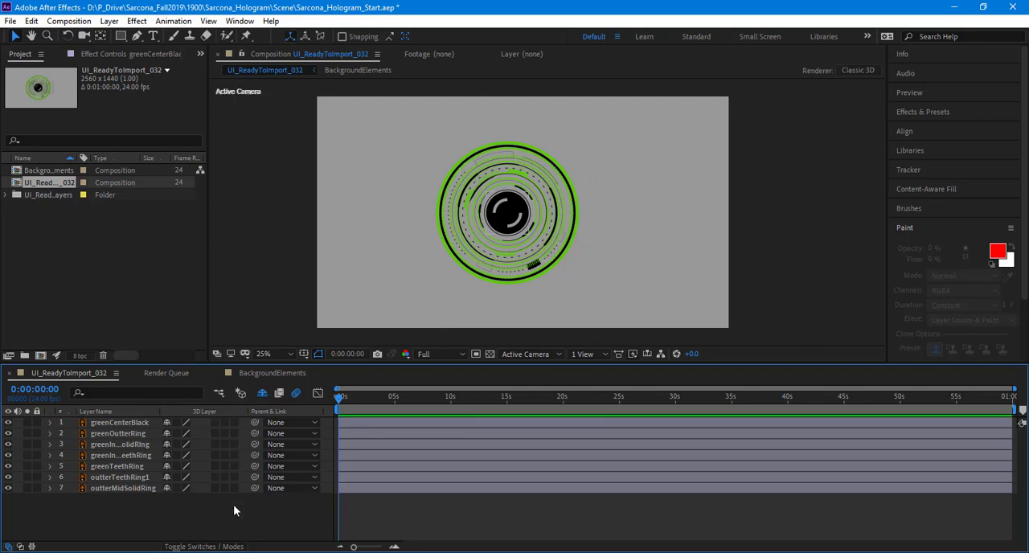
click(123, 437)
key(p)
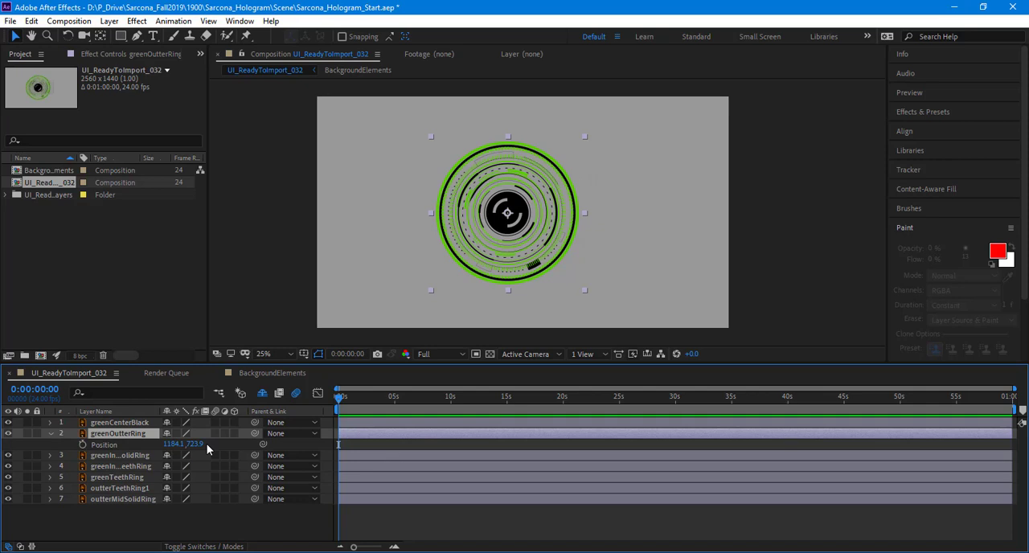
key(shift+r)
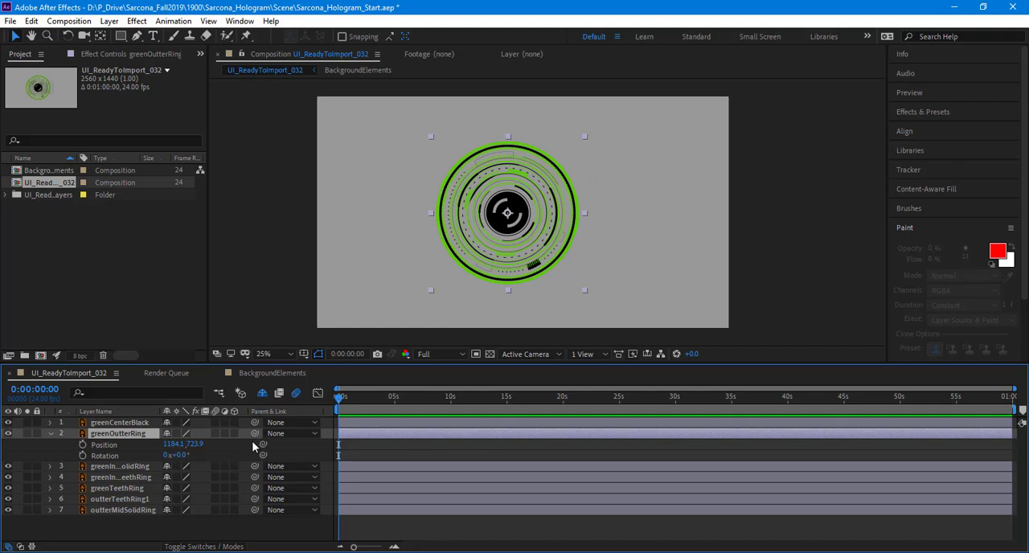
Step: Turn the seven visible layers into 3D layers and review greenOutterRing's transform properties before collapsing them
drag(234, 423, 242, 521)
scroll(242, 514, up, 2)
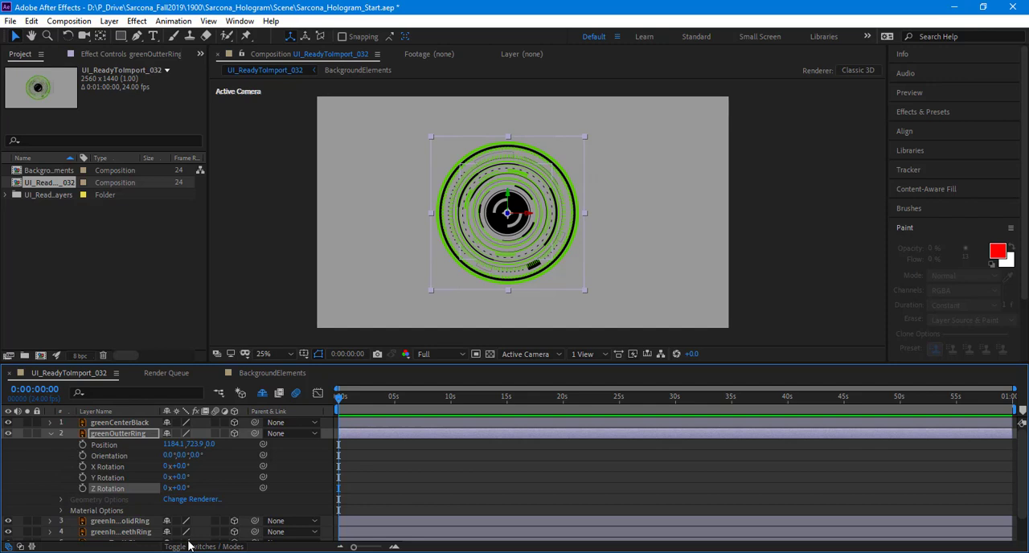
key(s)
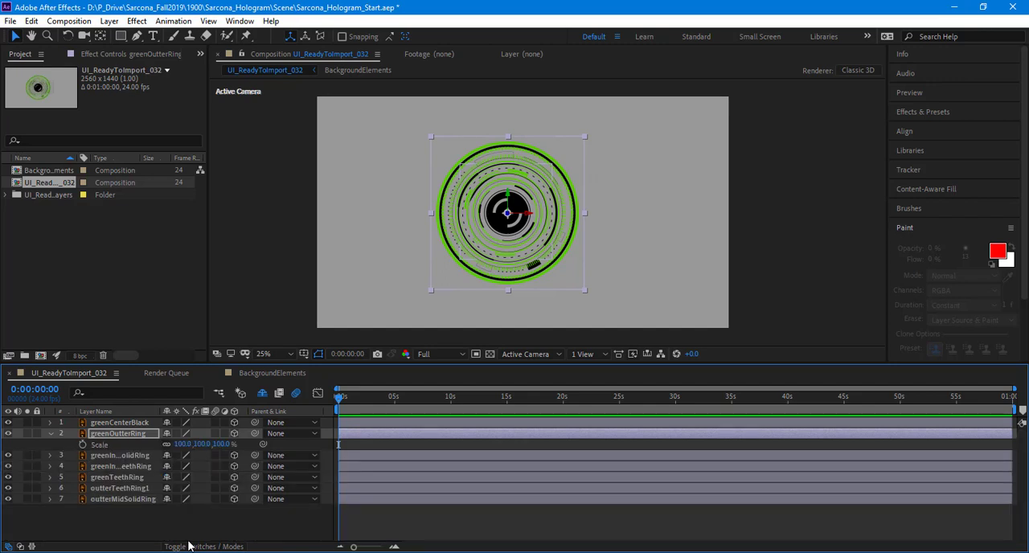
key(p)
key(p)
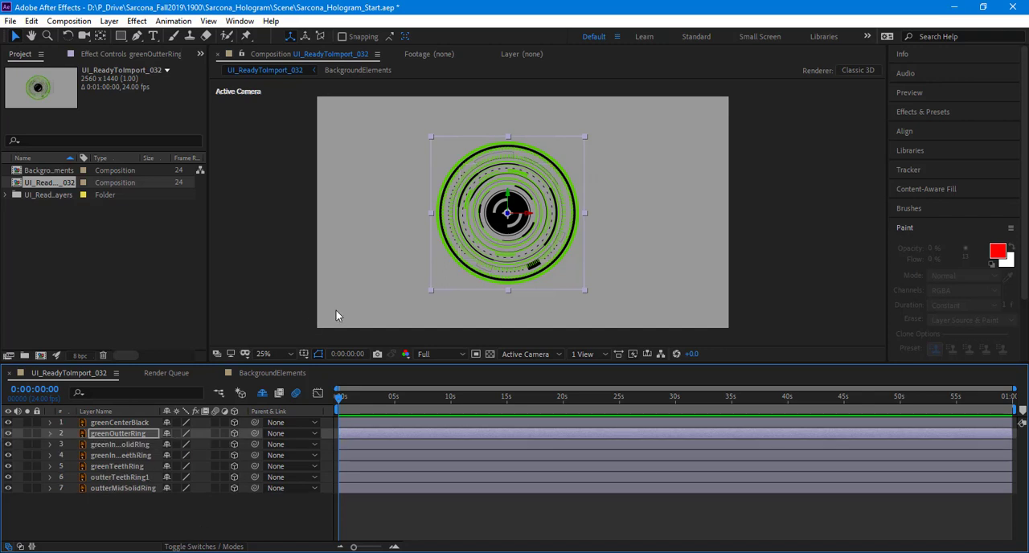
Step: Place a new null object at the centre of the rings and move it to the top of the layer stack
click(108, 21)
mouse_move(155, 40)
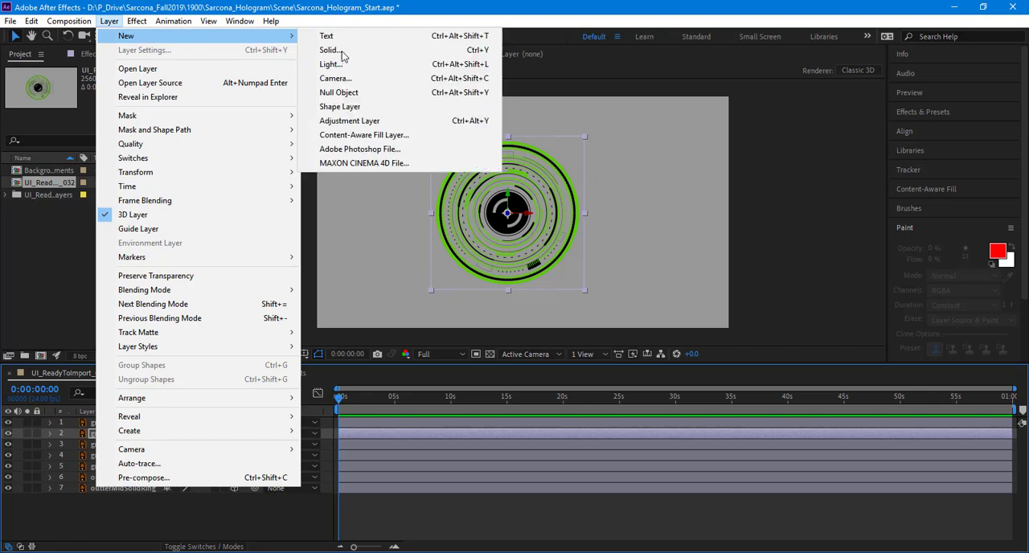
click(368, 98)
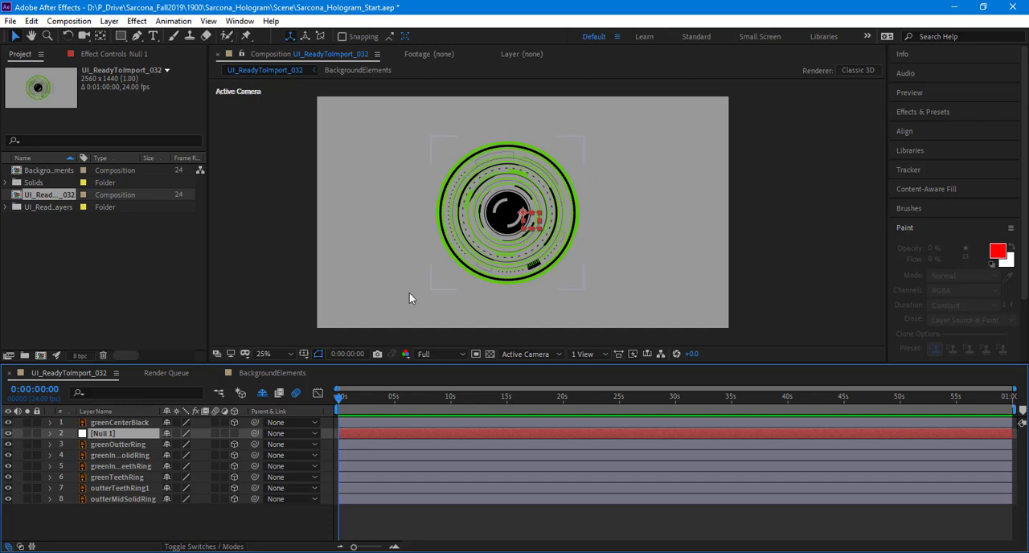
scroll(495, 209, up, 3)
drag(430, 211, 483, 217)
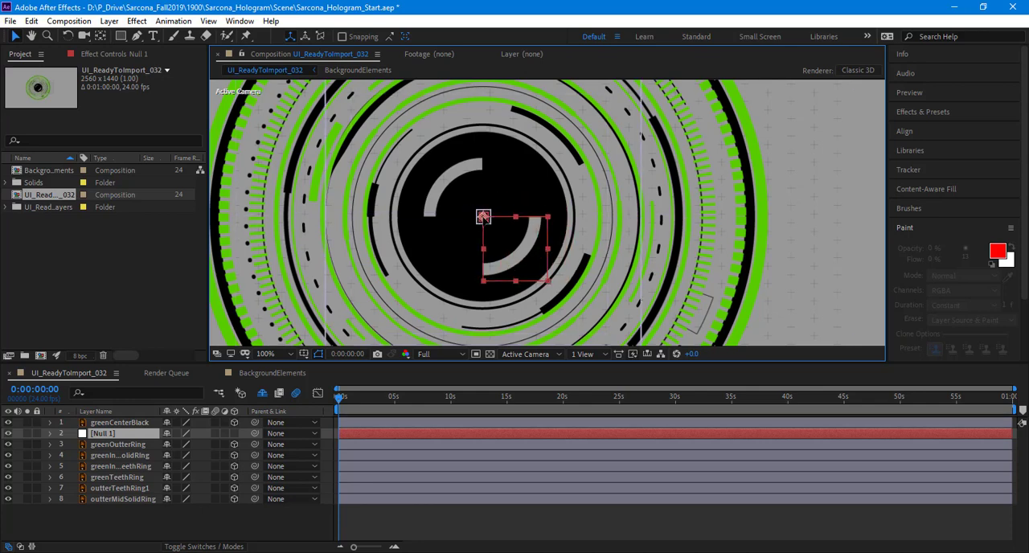
key(comma)
key(comma)
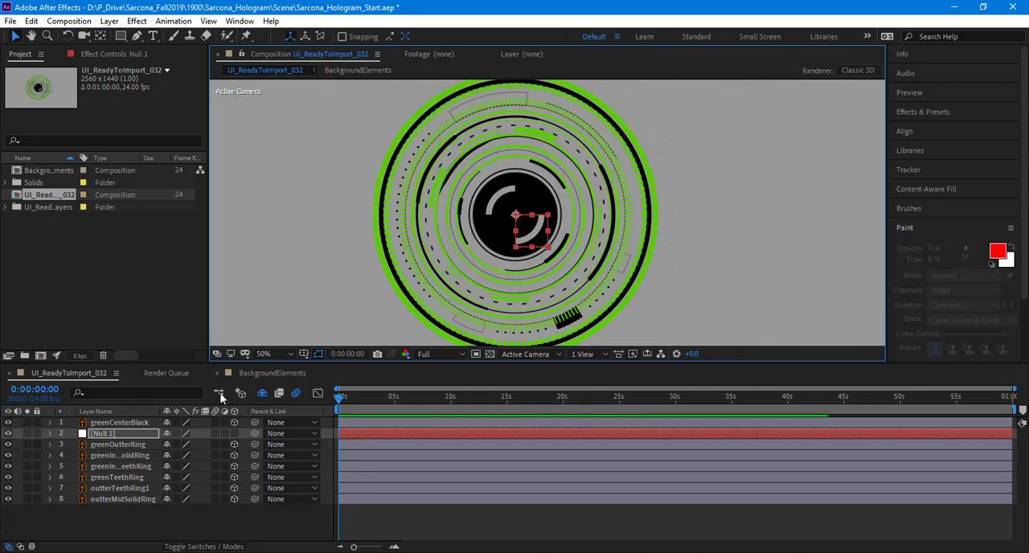
click(125, 431)
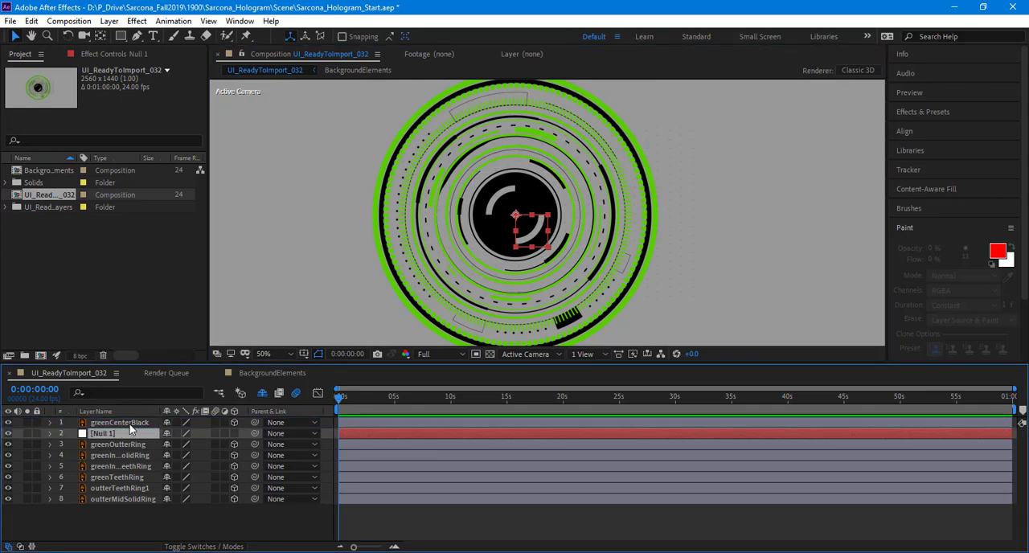
drag(129, 424, 128, 420)
Step: Hide the seven ring layers and toggle them individually to check which artwork each one holds
drag(8, 433, 8, 502)
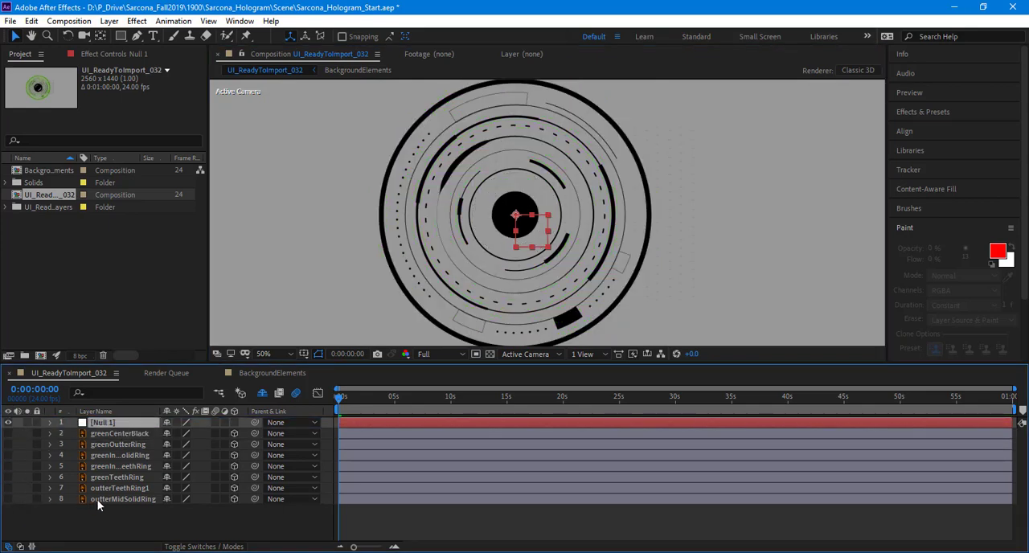
click(8, 499)
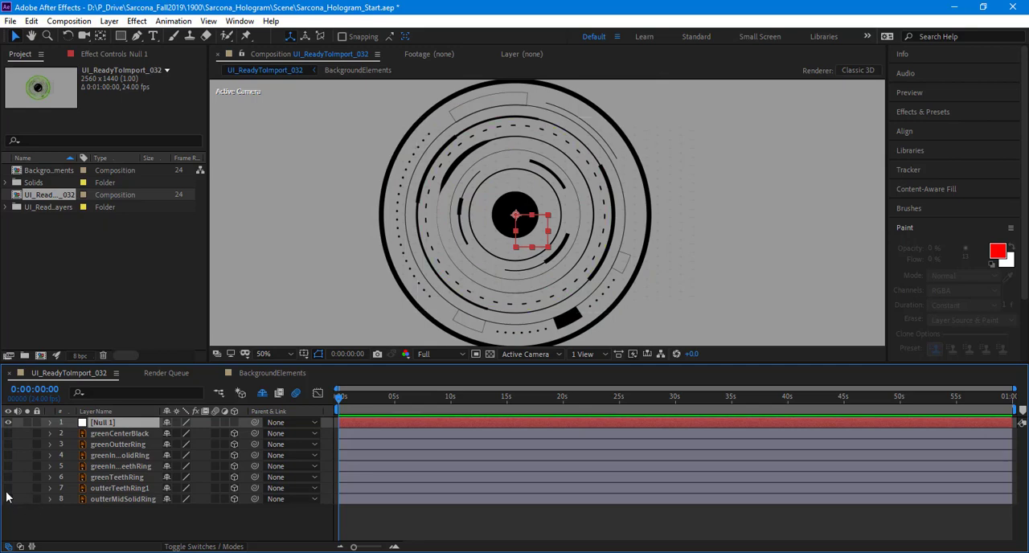
click(8, 488)
click(8, 489)
click(9, 478)
click(9, 477)
click(9, 466)
click(8, 466)
click(7, 451)
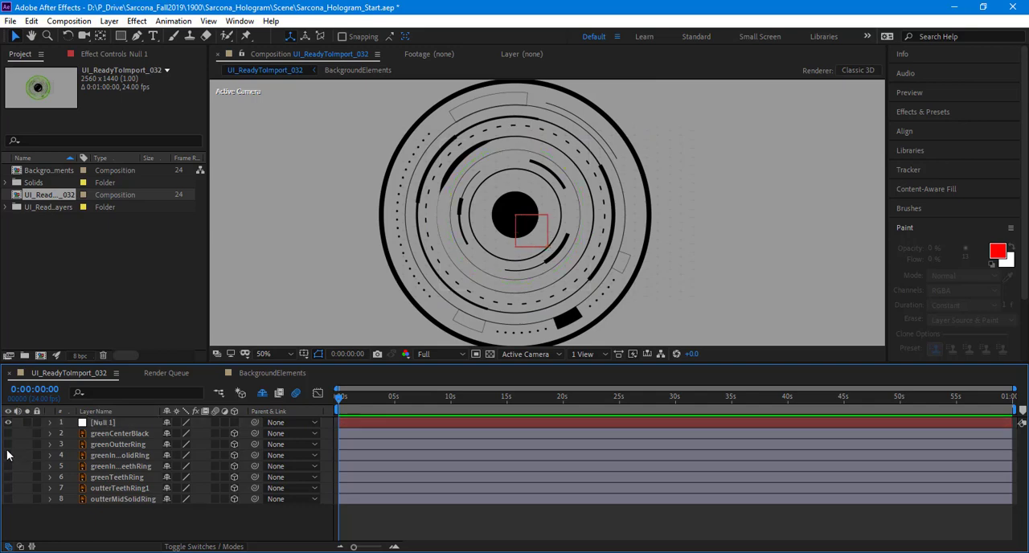
click(7, 449)
click(8, 454)
click(7, 454)
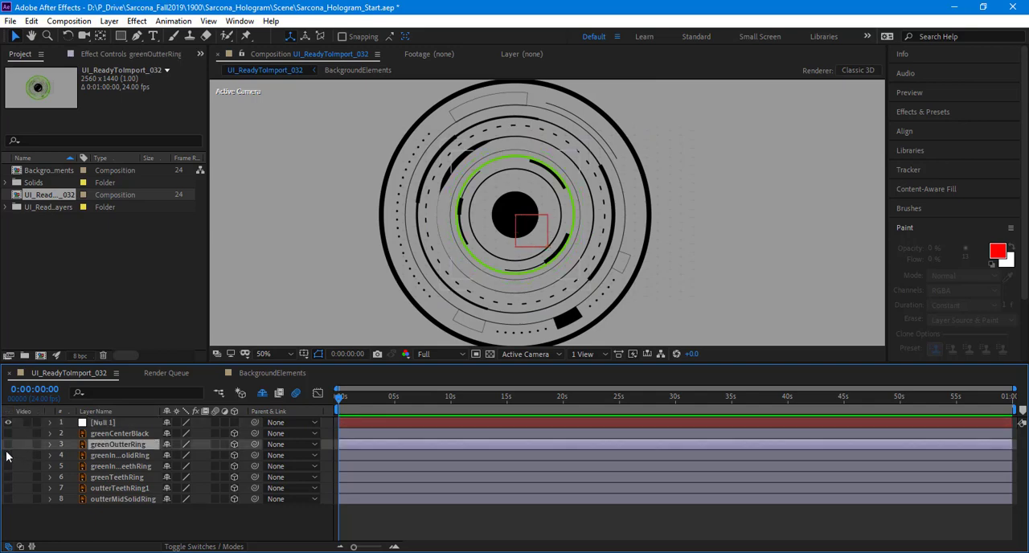
Step: Make the seven ring layers visible again and move greenOutterRing to the bottom of the layer stack
click(7, 445)
drag(106, 444, 104, 501)
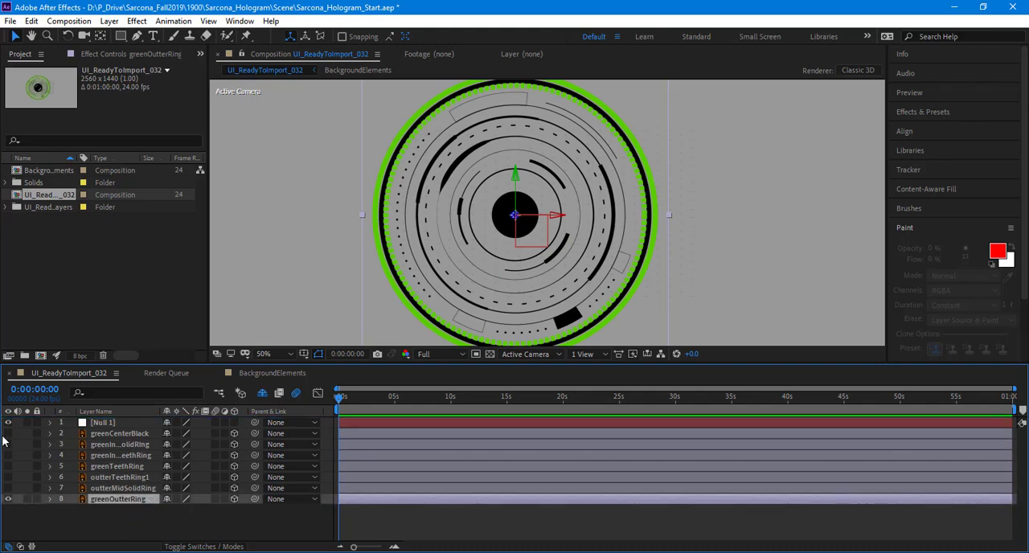
click(7, 435)
click(7, 435)
click(104, 445)
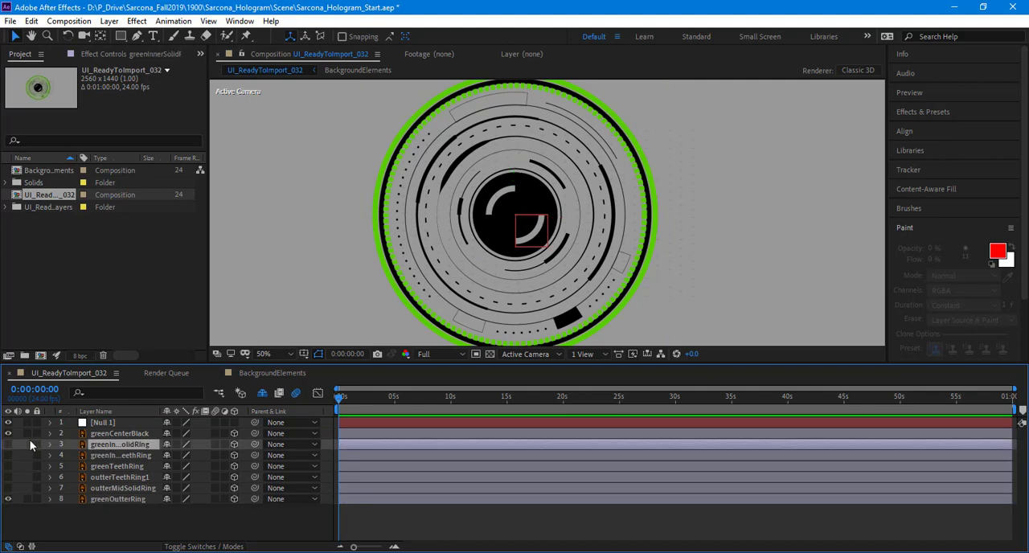
click(7, 445)
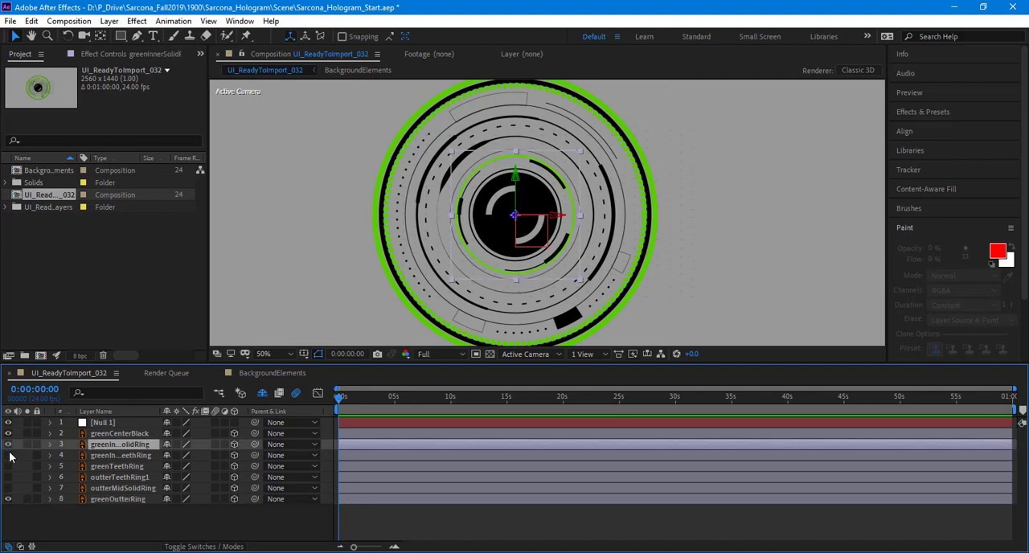
click(8, 455)
click(7, 467)
click(7, 477)
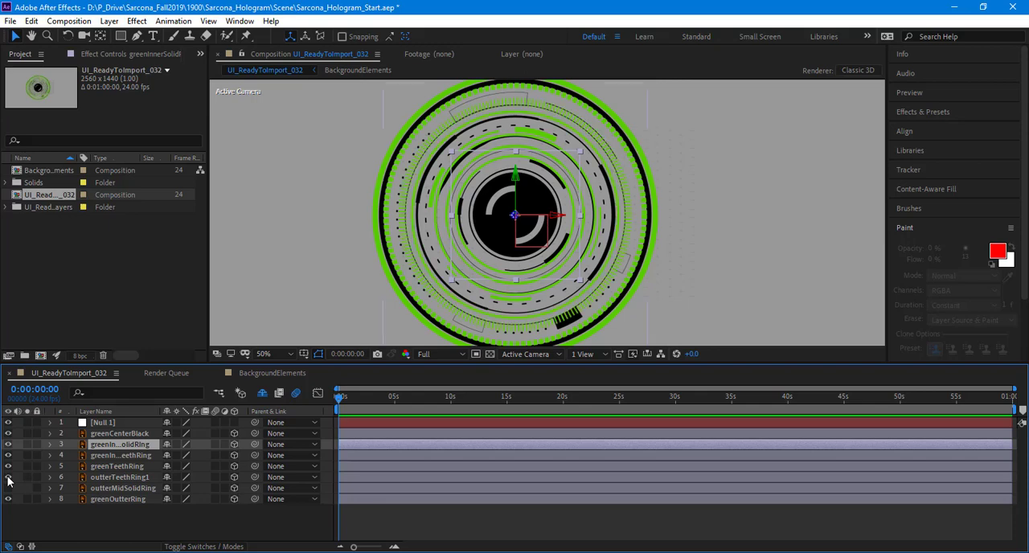
click(7, 488)
Step: Check outterMidSolidRing by soloing it briefly and greenOutterRing by switching its visibility off and on
click(26, 489)
click(26, 488)
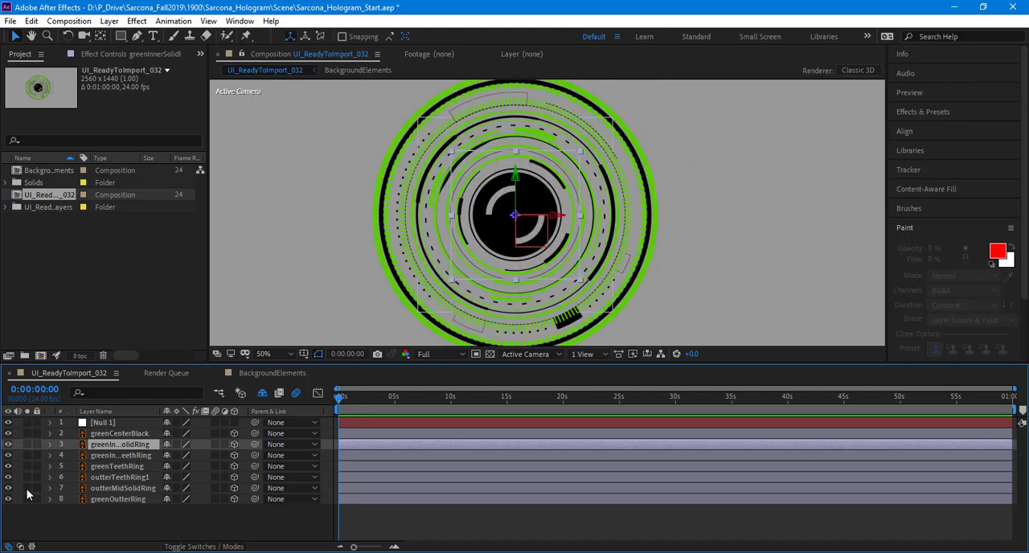
click(133, 500)
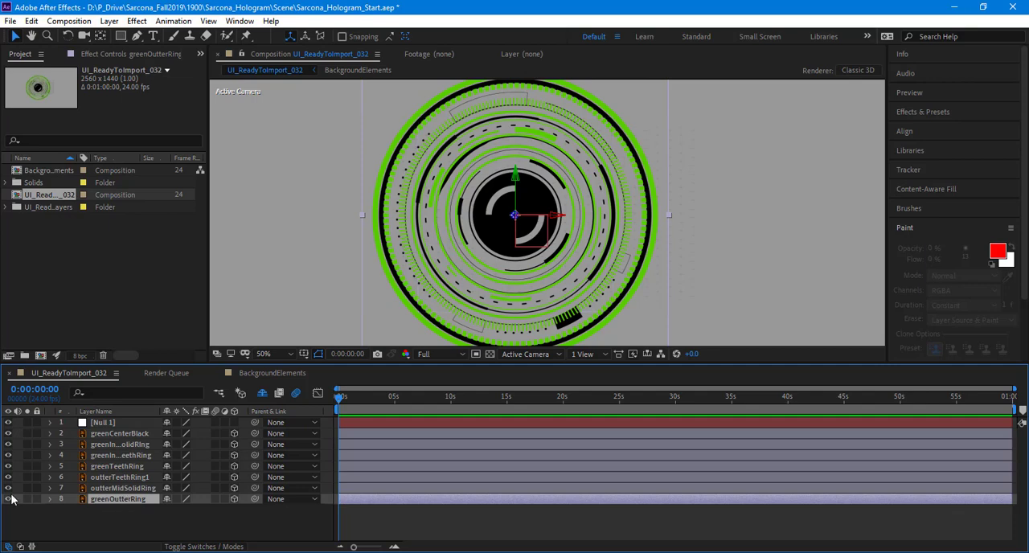
click(8, 499)
click(9, 499)
Step: Parent outterMidSolidRing to greenOutterRing, and outterTeethRing1 to outterMidSolidRing
click(133, 489)
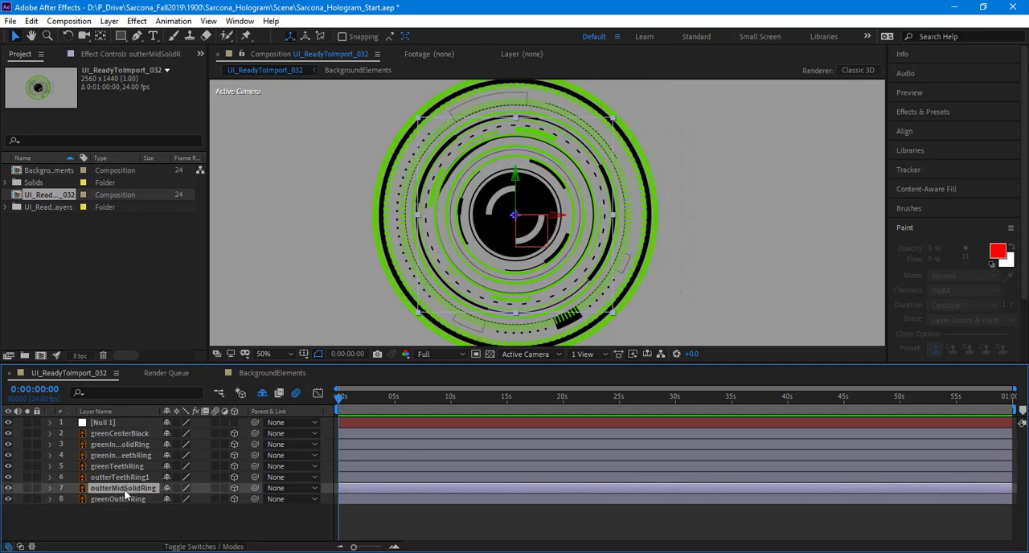
click(287, 490)
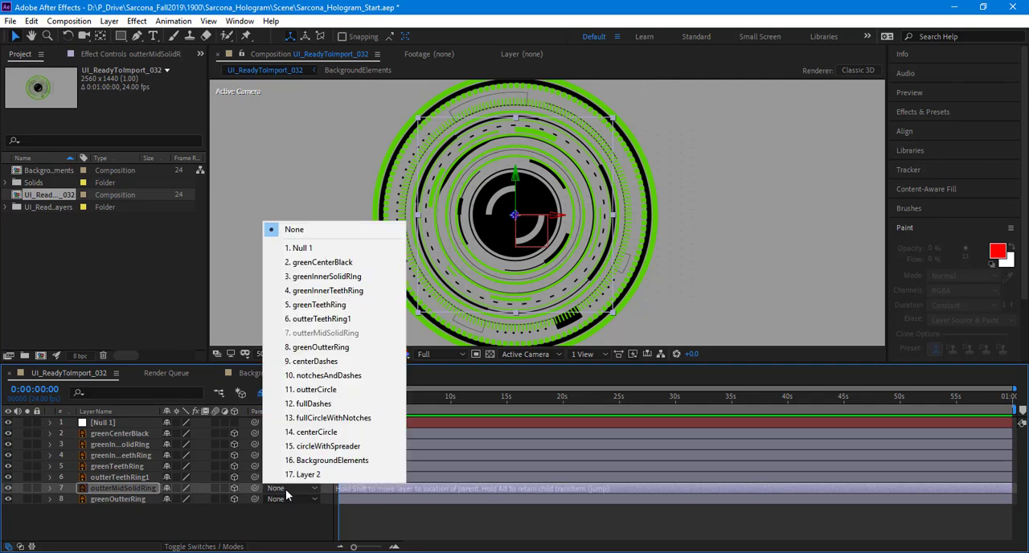
click(308, 350)
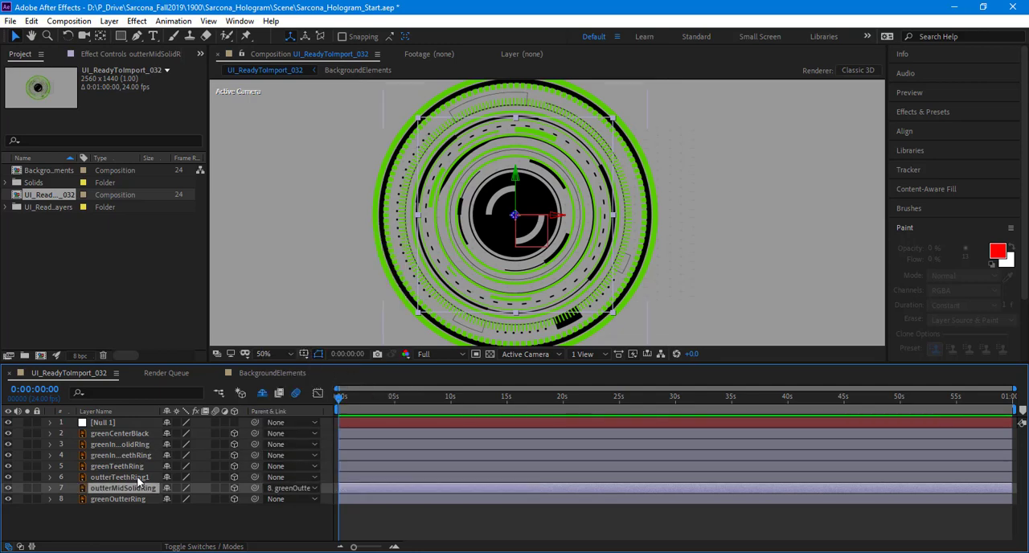
click(137, 476)
click(288, 476)
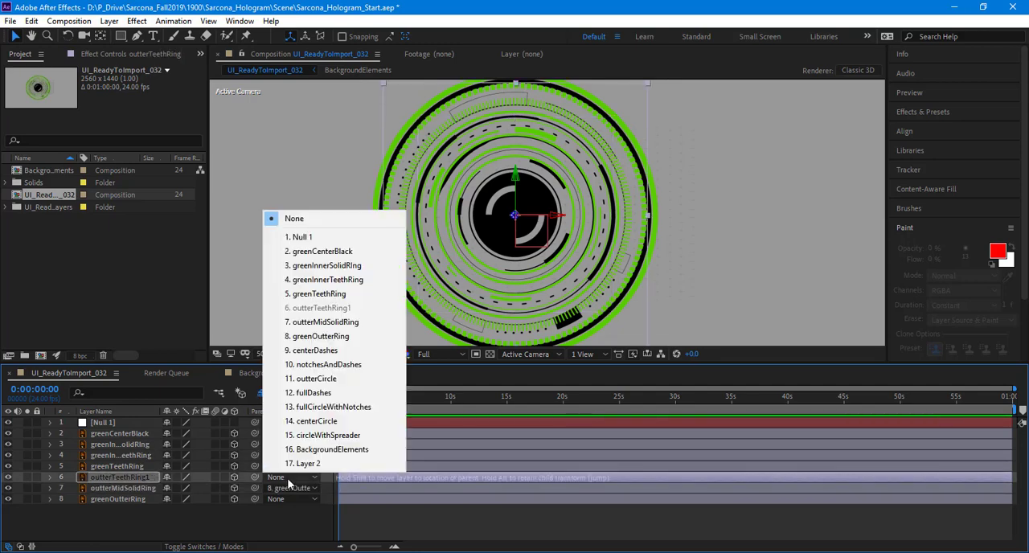
click(307, 328)
Step: Parent greenTeethRing to greenInnerTeethRing
click(153, 467)
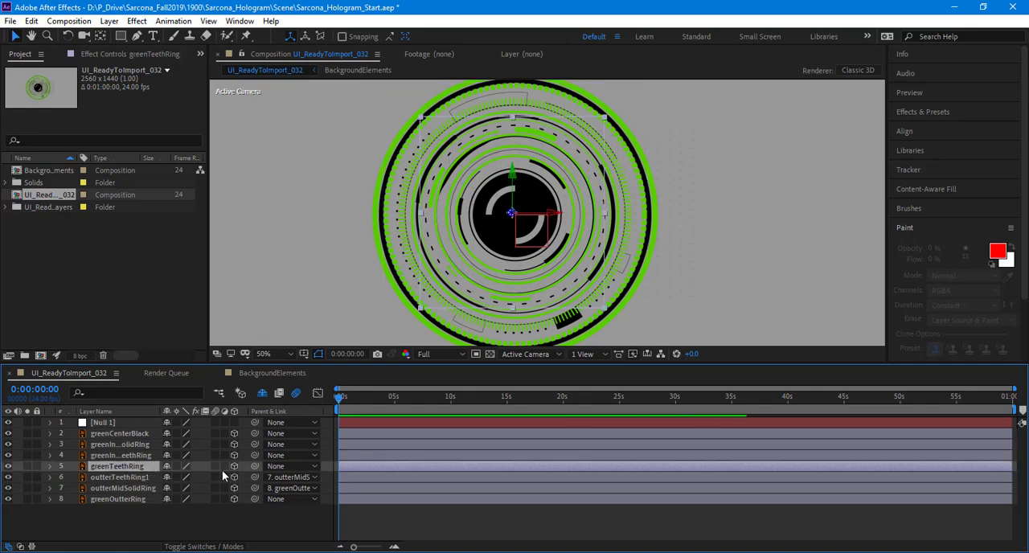
click(279, 466)
click(310, 268)
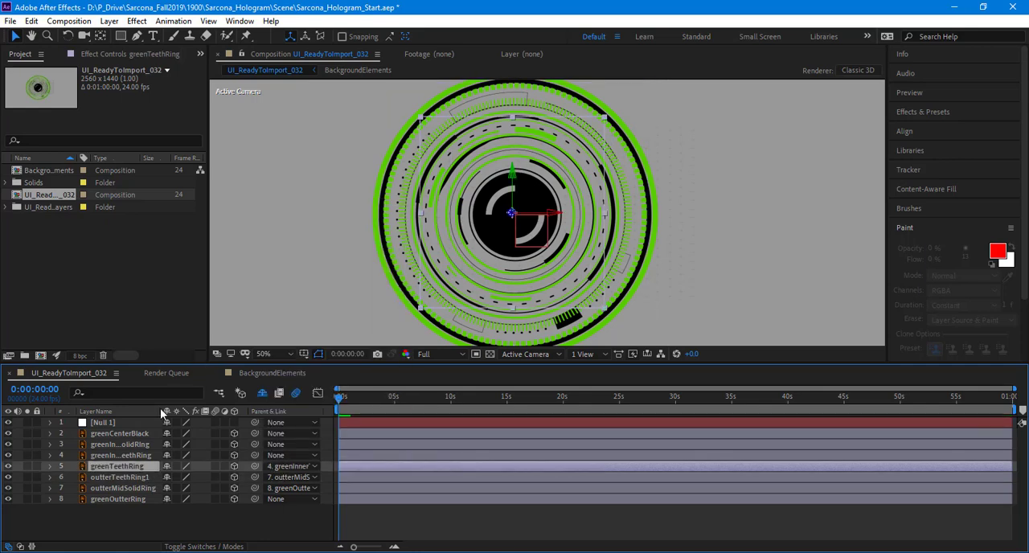
Step: Parent greenInnerTeethRing to greenInnerSolidRIng
click(149, 455)
click(286, 454)
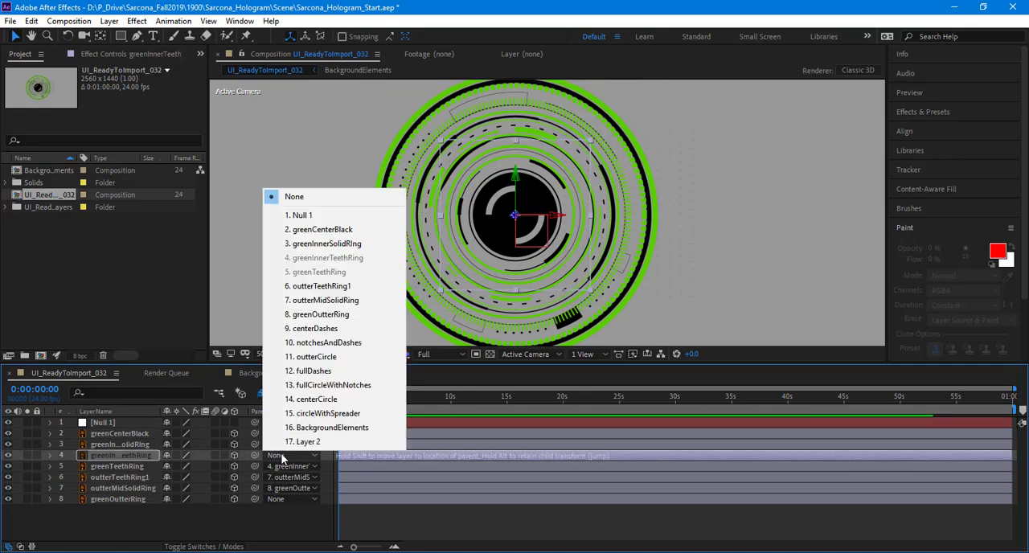
click(314, 244)
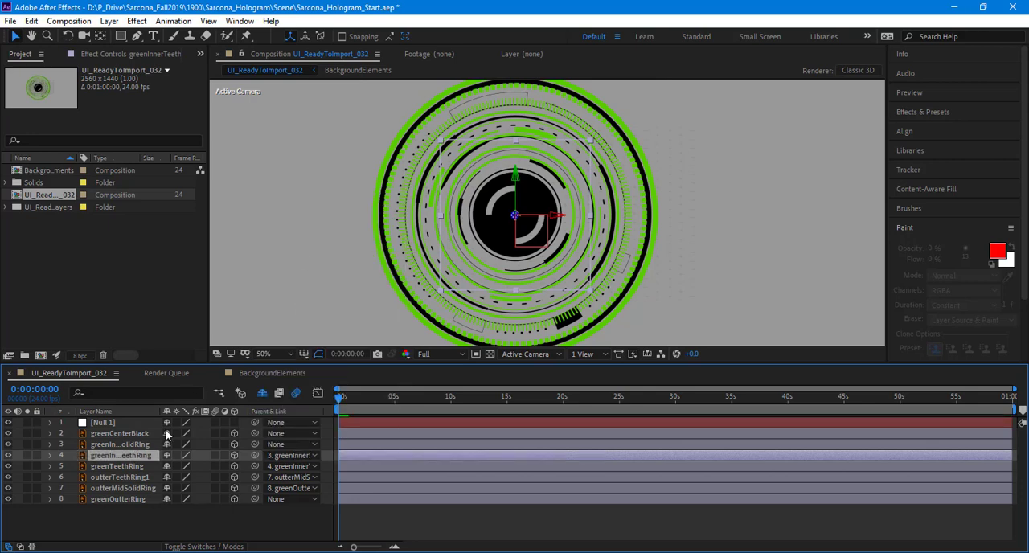
Step: Change the parent of greenTeethRing to outterTeethRing1 and the parent of greenInnerTeethRing to greenTeethRing
click(273, 467)
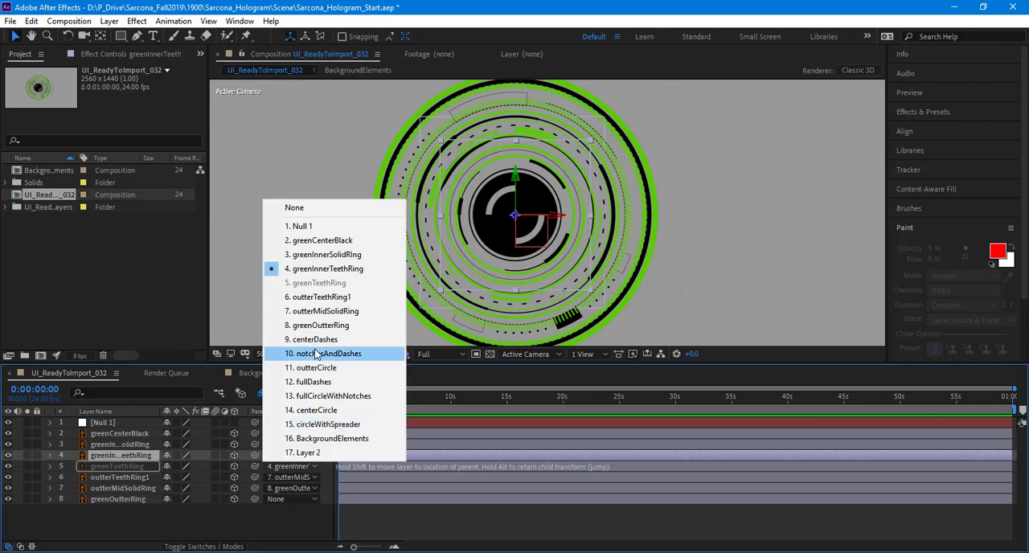
click(322, 297)
click(278, 454)
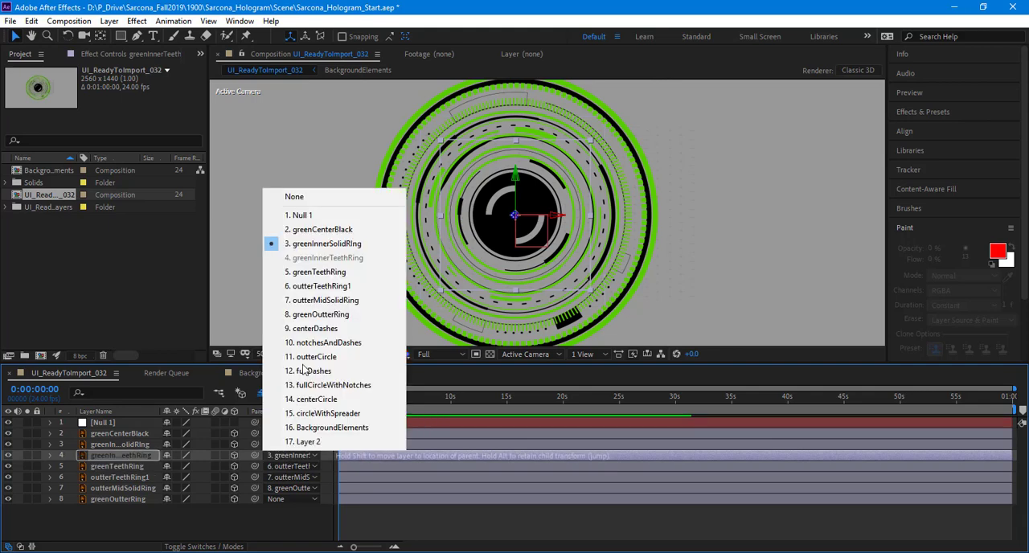
click(317, 271)
Step: Parent greenInnerSolidRIng to greenInnerTeethRing, and greenCenterBlack to greenInnerSolidRIng
click(282, 445)
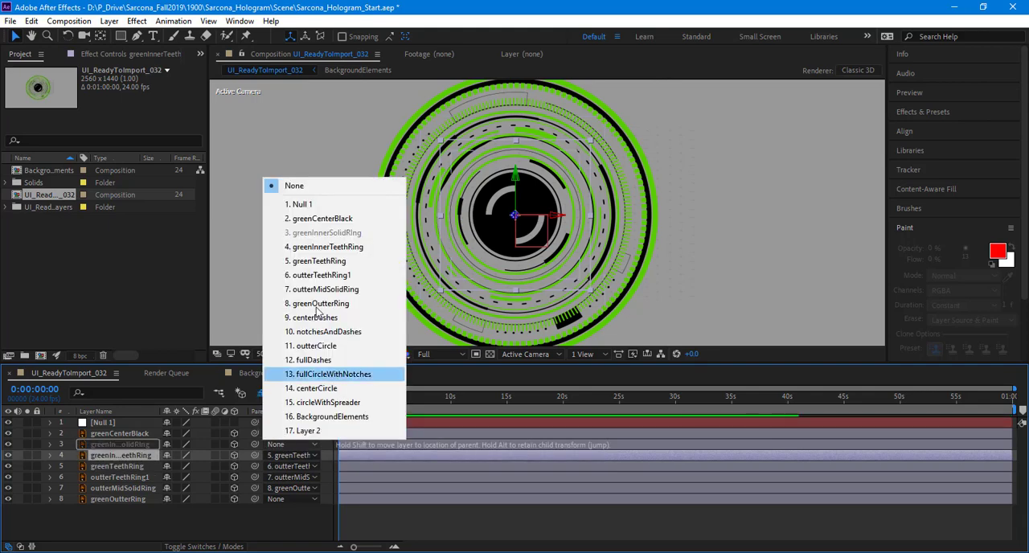
click(321, 240)
click(284, 430)
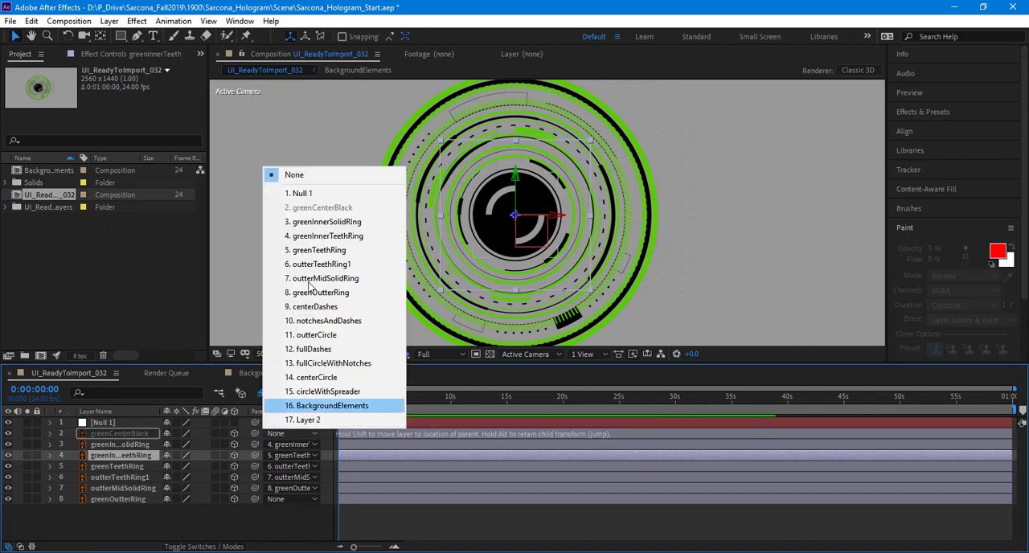
click(321, 232)
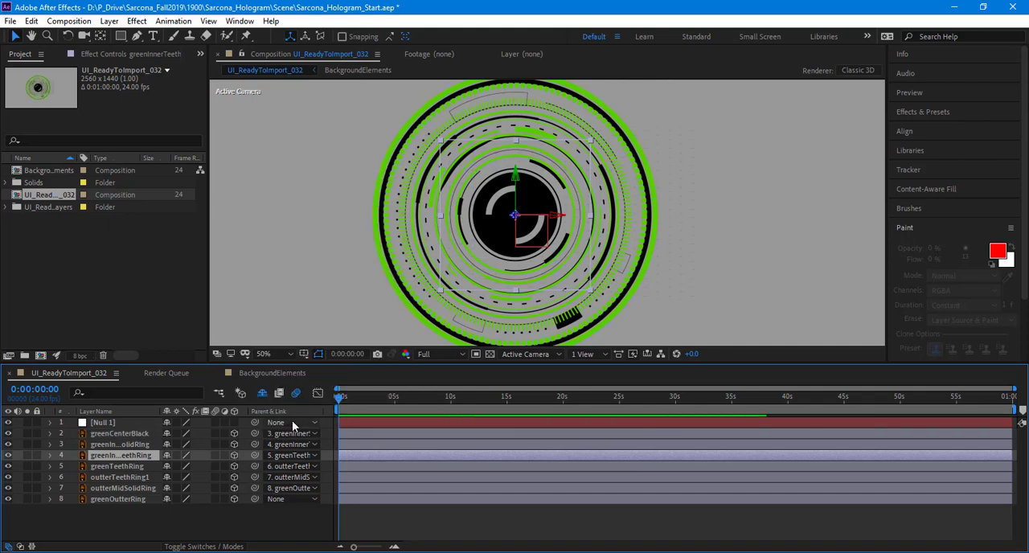
Step: Parent greenOutterRing to Null 1 and rename the null GreenOutter
click(283, 499)
click(298, 258)
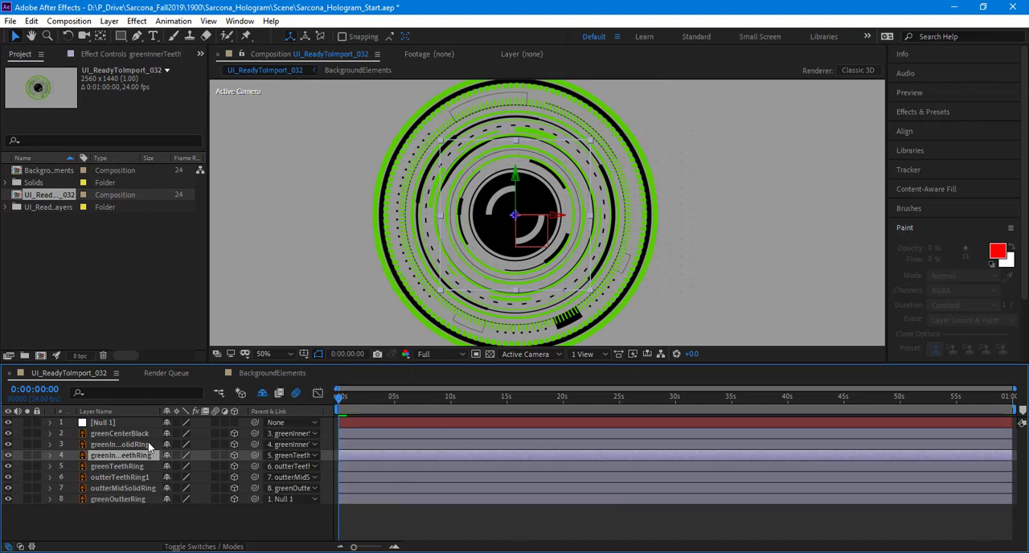
click(127, 422)
key(Return)
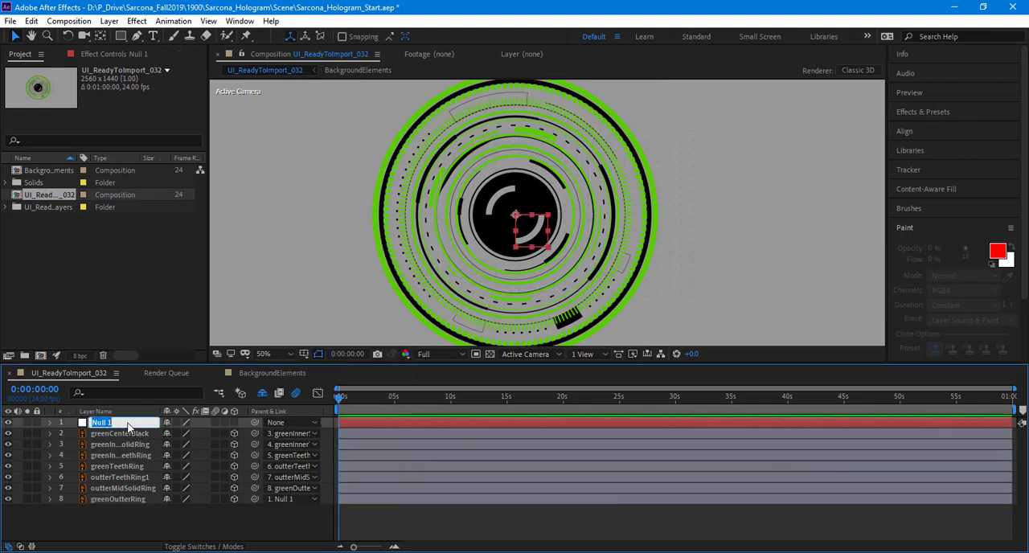
text(GreeN)
key(BackSpace)
text(nOutter)
key(Return)
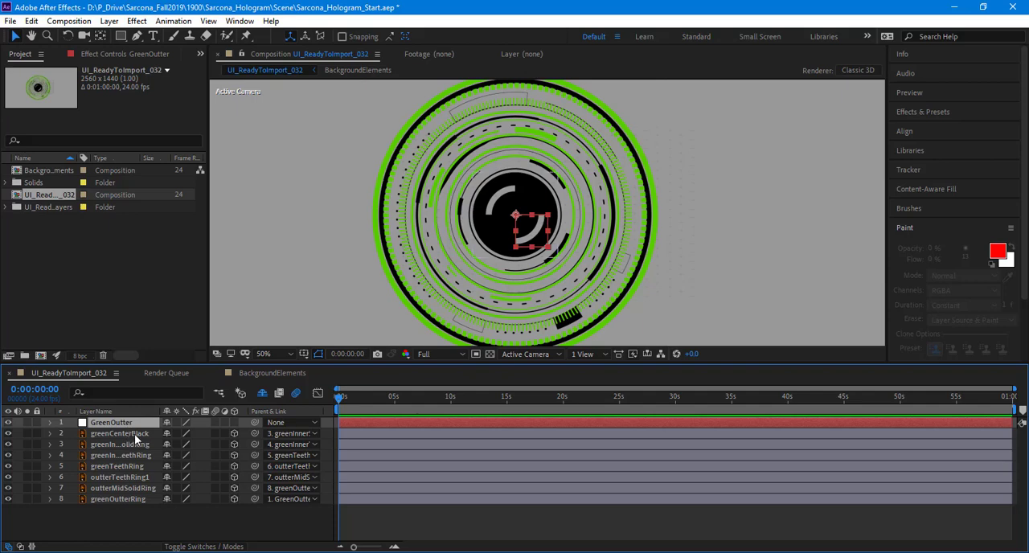
Step: Make the GreenOutter null a 3D layer and reveal its rotation properties
click(234, 422)
key(r)
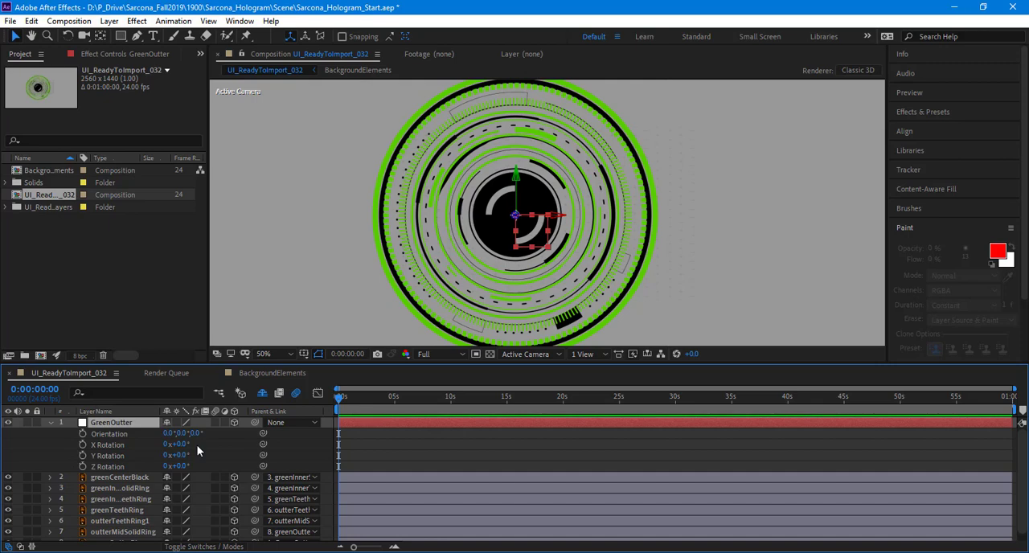
Step: Try out X Rotation on the GreenOutter null and undo the change
click(183, 445)
text(180)
key(Return)
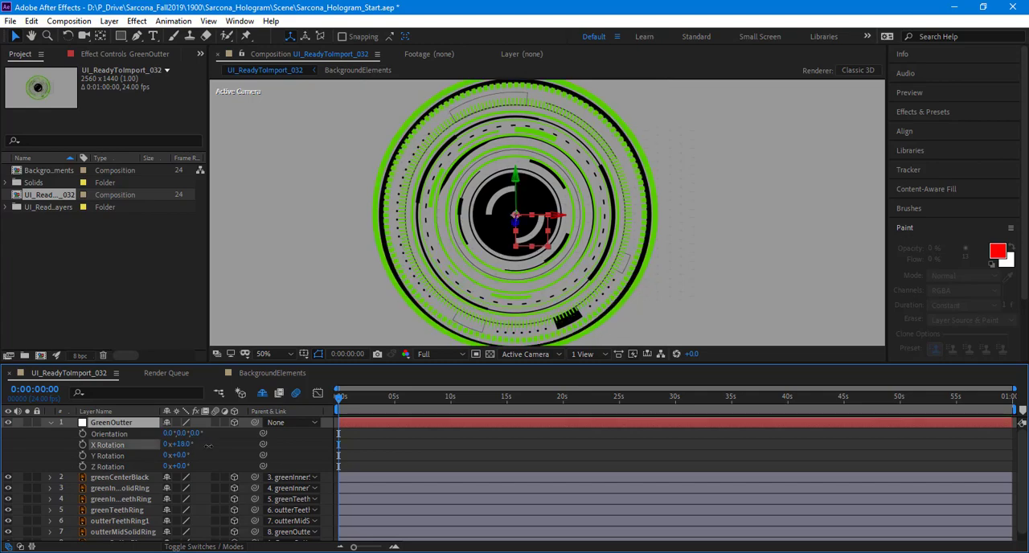
drag(207, 445, 279, 450)
key(ctrl+z)
Step: Reveal the shy layers, switch off visibility for layers 9 to 17 from centerDashes to Layer 2, and hide the shy layers again
click(262, 396)
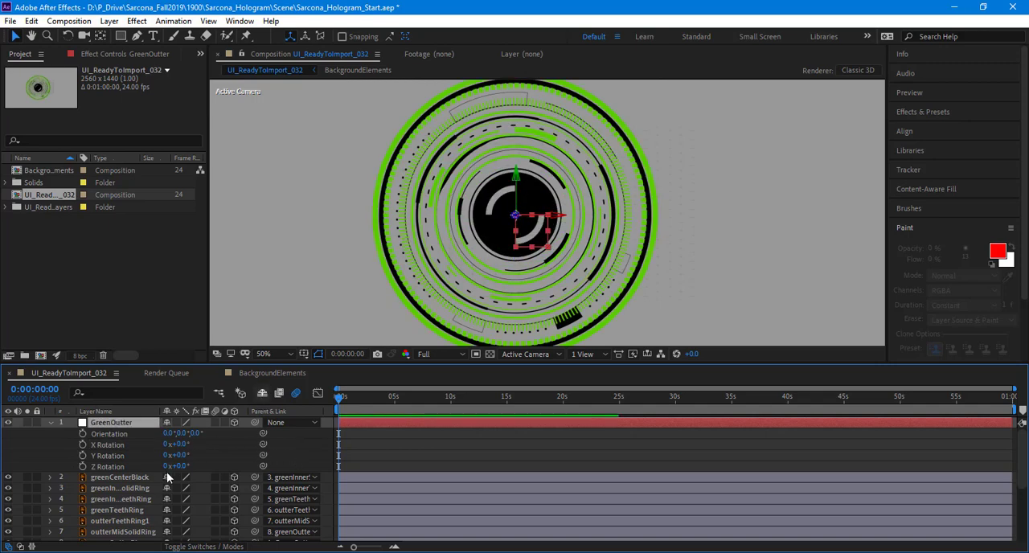
scroll(173, 471, down, 3)
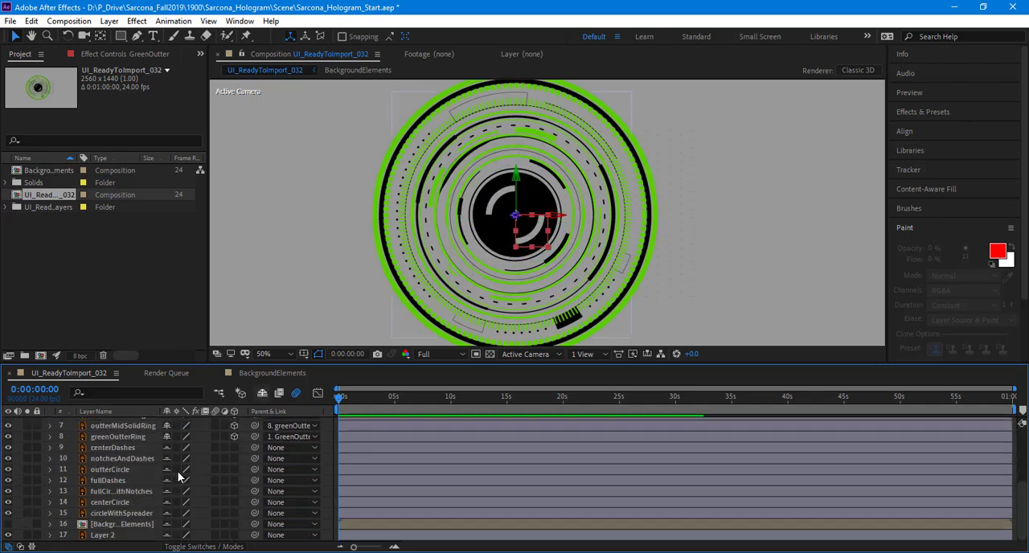
click(137, 447)
shift+click(124, 535)
click(8, 491)
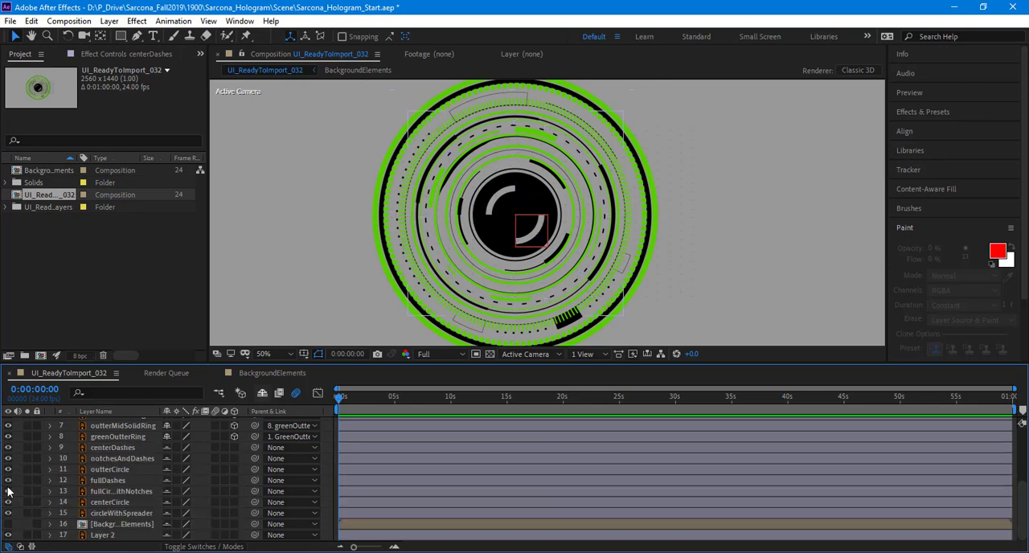
click(147, 447)
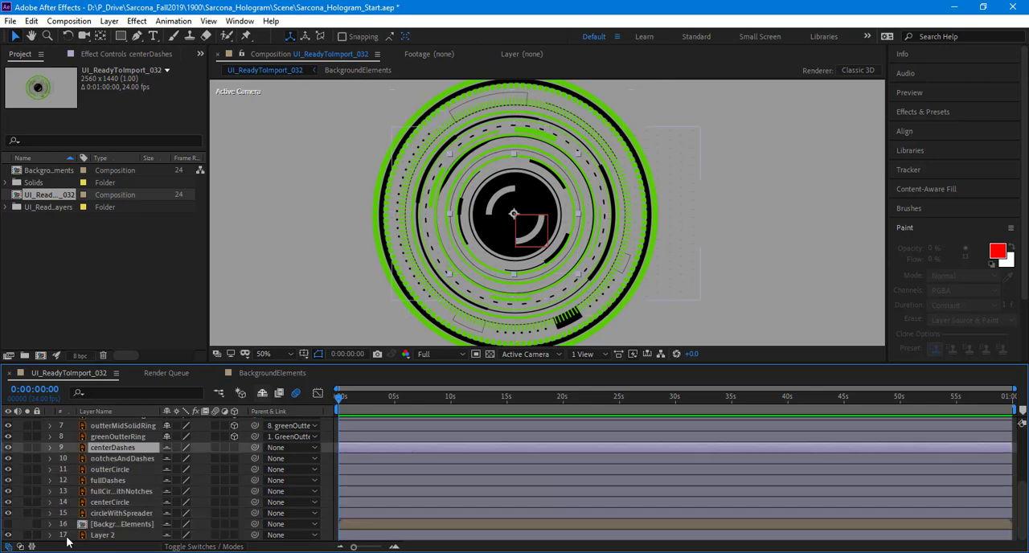
shift+click(67, 537)
click(9, 536)
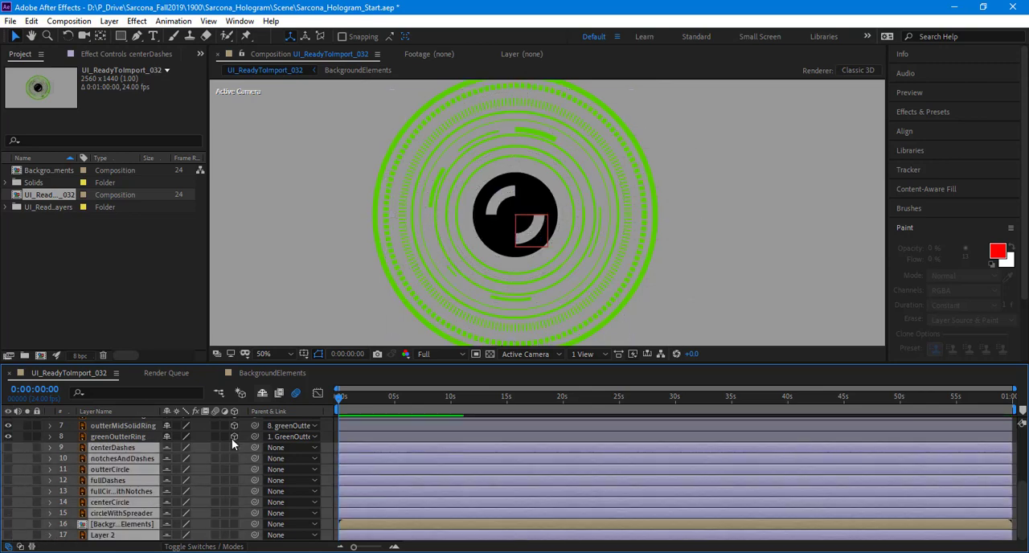
click(263, 393)
Step: Try out Y Rotation on the GreenOutter null, undo the test changes and deselect all layers
drag(199, 484, 410, 441)
scroll(193, 457, up, 1)
key(ctrl+z)
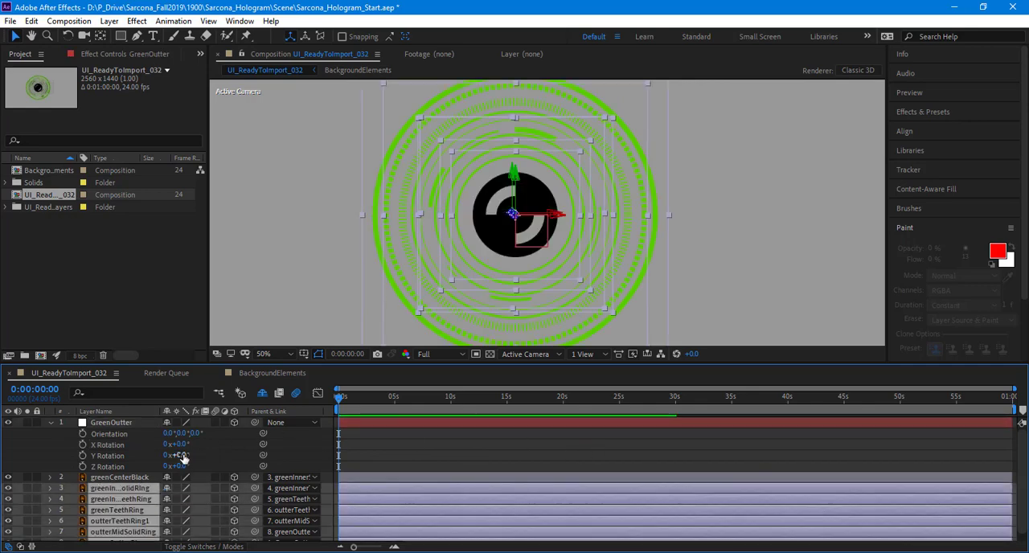
drag(177, 455, 105, 469)
key(ctrl+z)
key(ctrl+z)
click(215, 458)
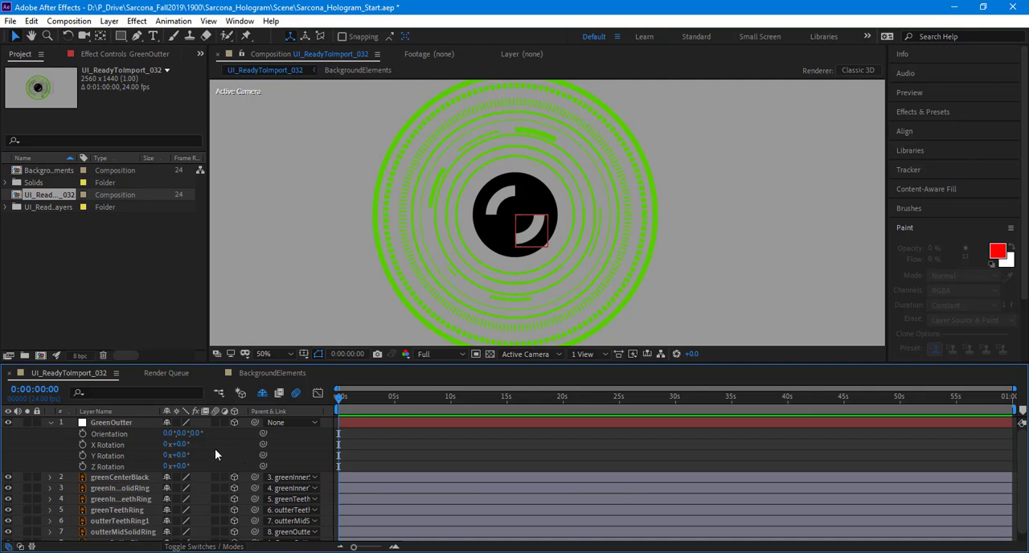
Step: Keyframe GreenOutter's Y Rotation from 0° at the start to 1x+76° at about 9.5 seconds, and preview the spin
click(84, 455)
drag(366, 401, 445, 400)
drag(180, 456, 321, 400)
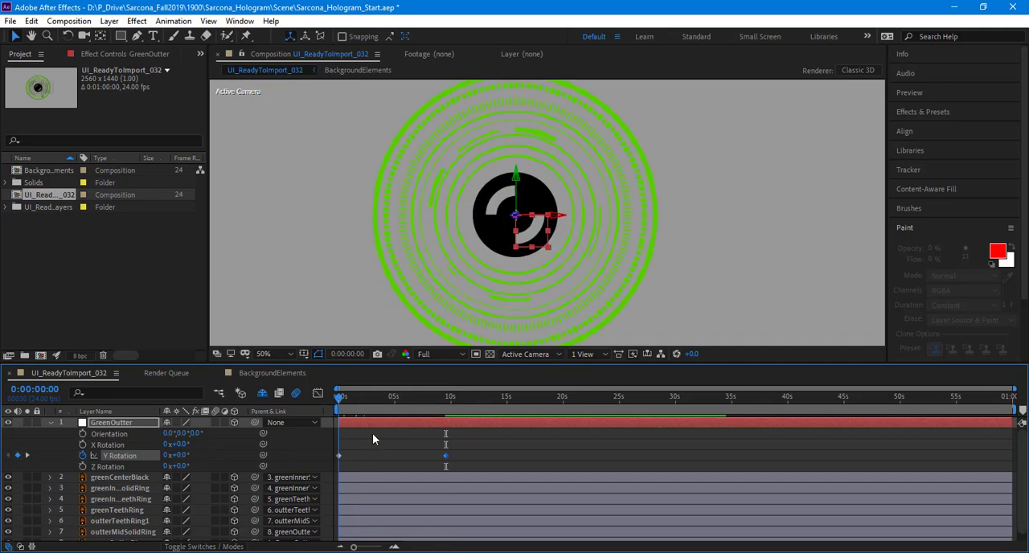
key(space)
scroll(434, 314, down, 3)
scroll(436, 313, up, 1)
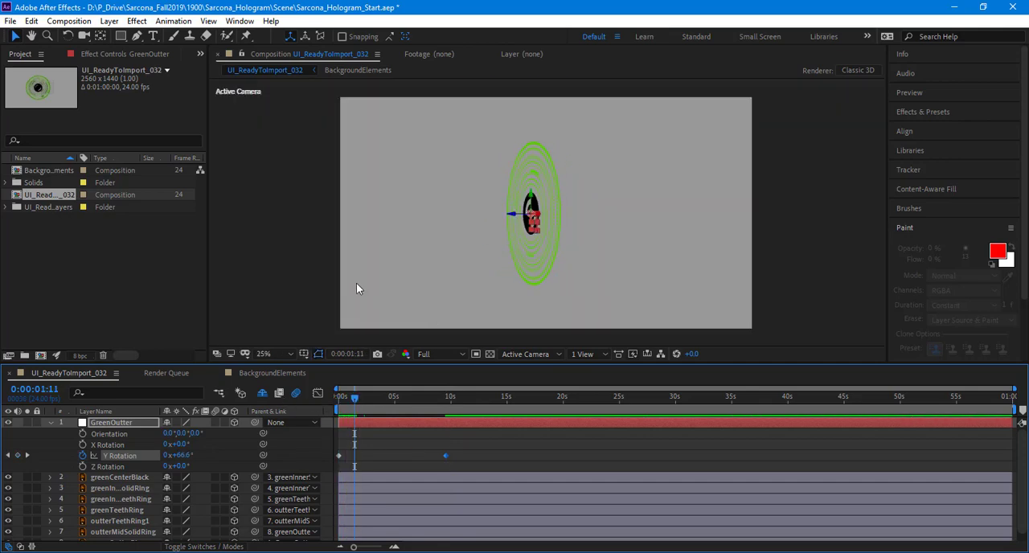
Step: Change the composition's background color to a dark gray in the composition settings
key(ctrl+k)
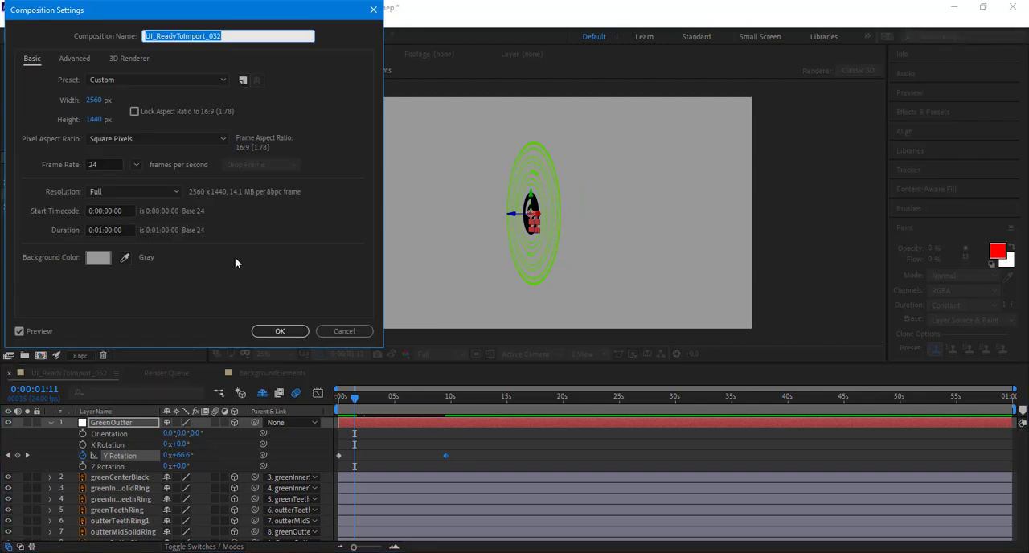
click(101, 261)
click(196, 170)
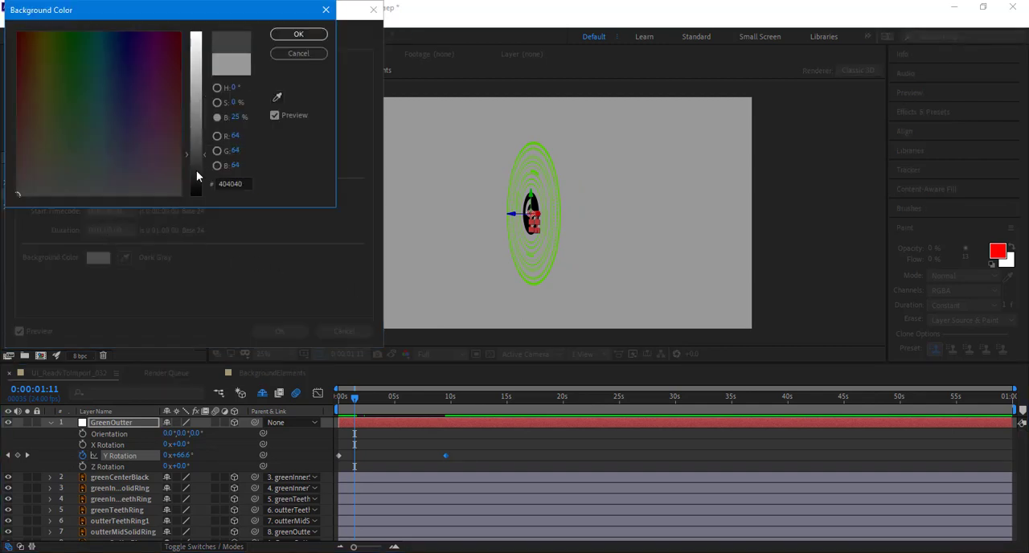
key(Return)
click(274, 331)
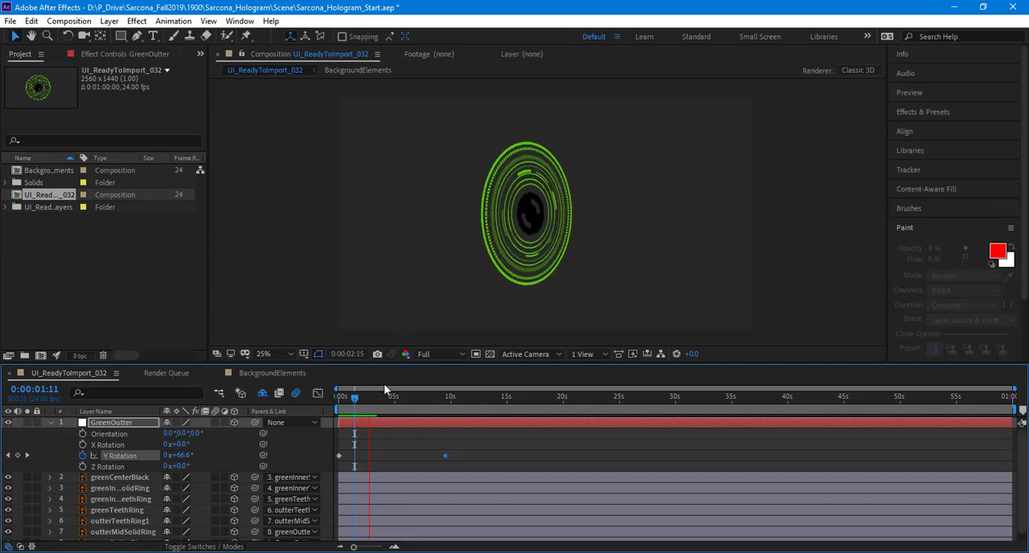
Step: Select the ring layers from greenCenterBlack to greenOutterRing and reveal their Position properties, checking the rings edge-on around 2 seconds
click(337, 398)
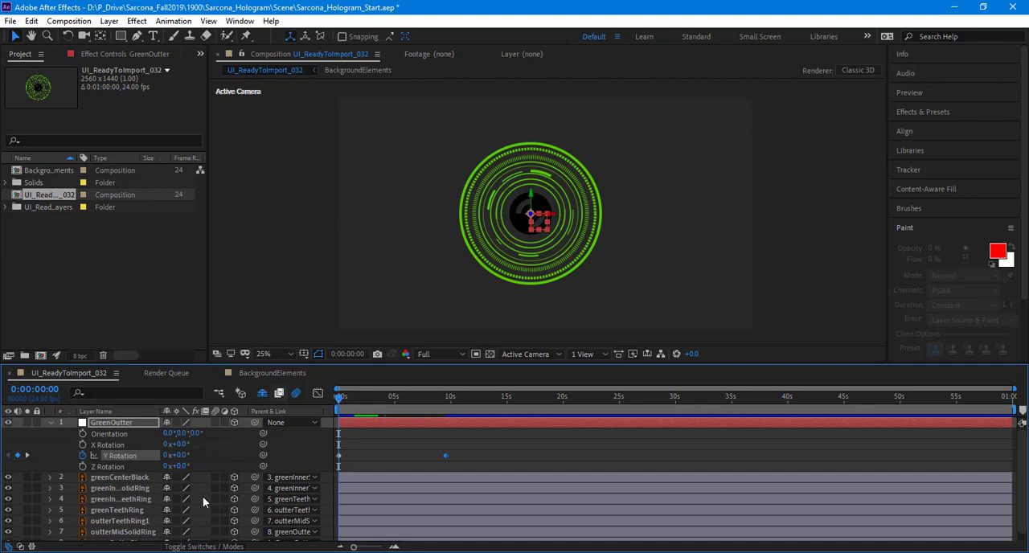
click(137, 479)
scroll(141, 491, down, 1)
shift+click(135, 536)
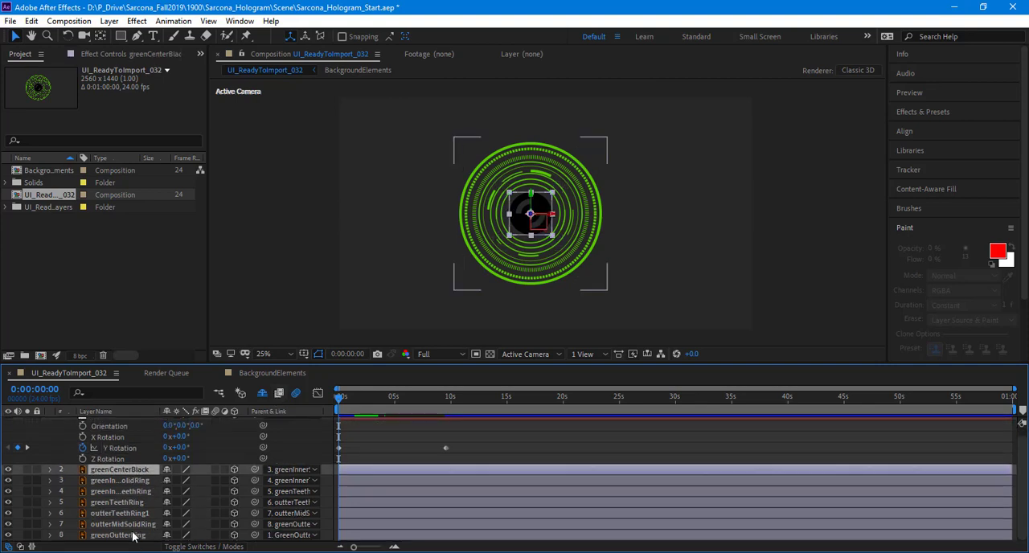
click(359, 406)
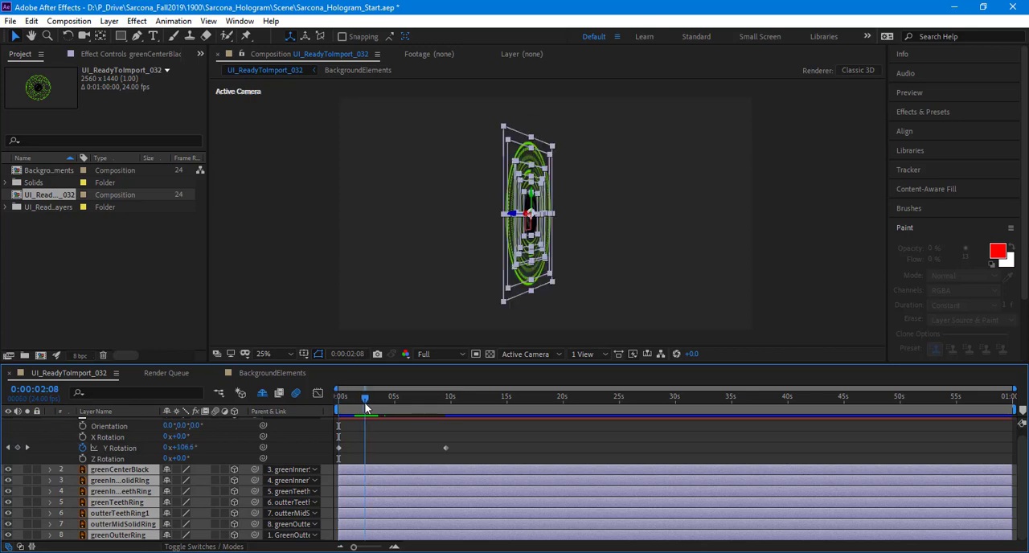
drag(359, 406, 361, 406)
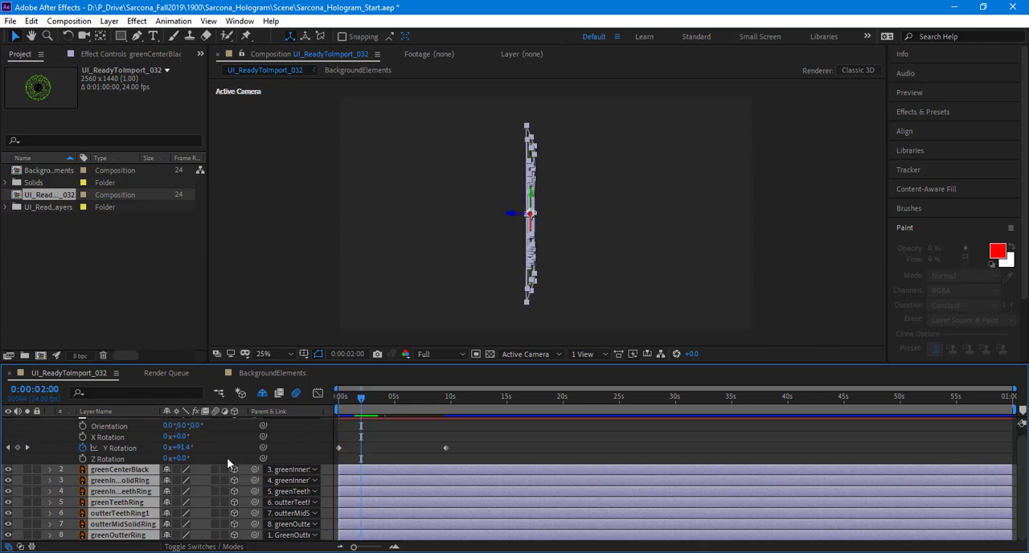
key(p)
scroll(356, 450, down, 4)
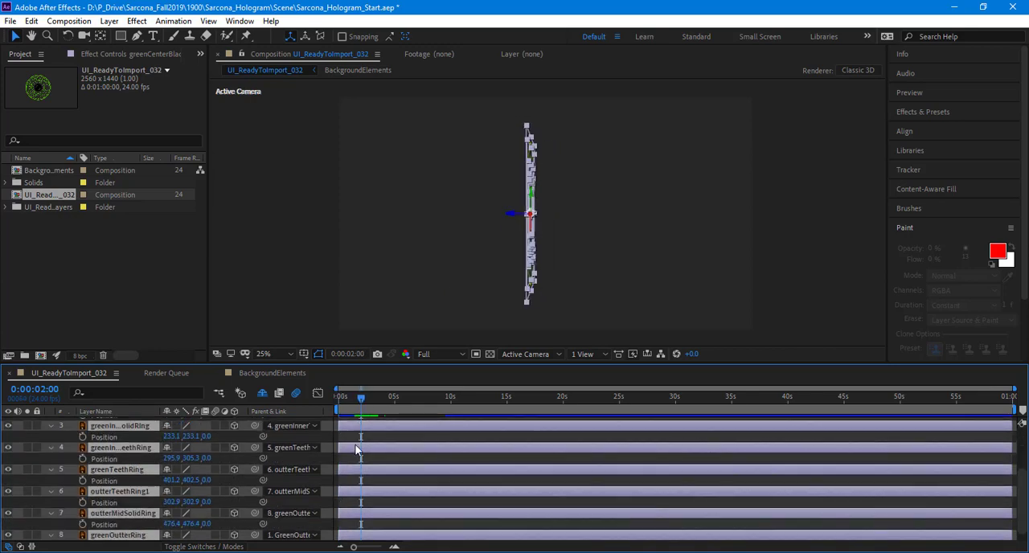
scroll(508, 220, up, 1)
scroll(509, 218, up, 1)
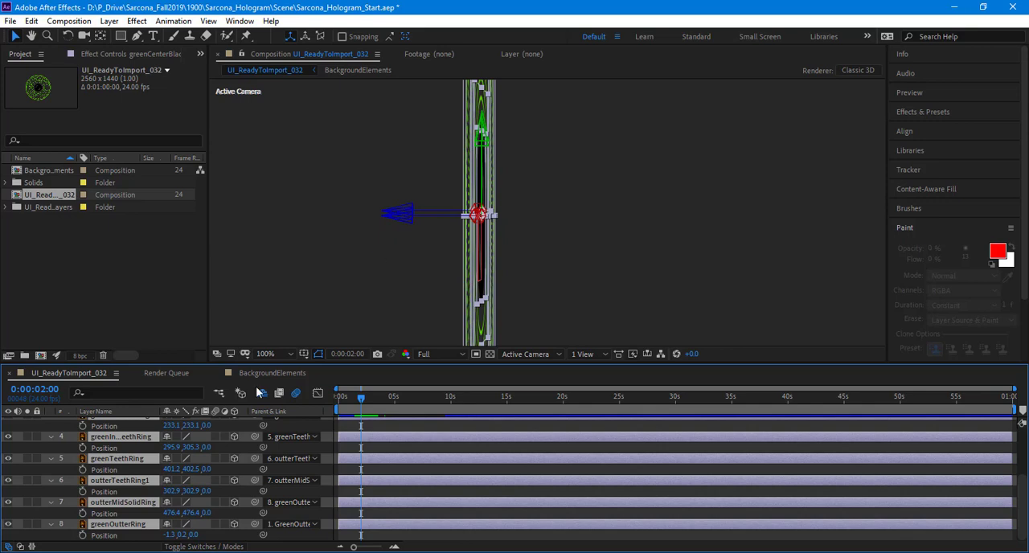
scroll(211, 457, up, 3)
Step: Keyframe Position on all selected ring layers at 0:00:04:08 and set their Z position to 82 at 0:00:09:12
drag(378, 402, 386, 401)
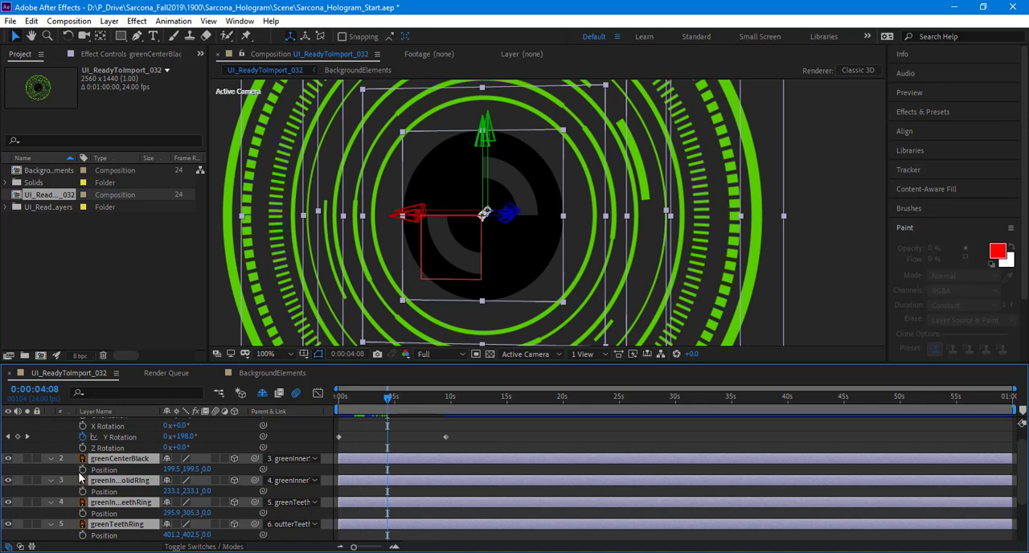
click(83, 470)
drag(426, 398, 446, 397)
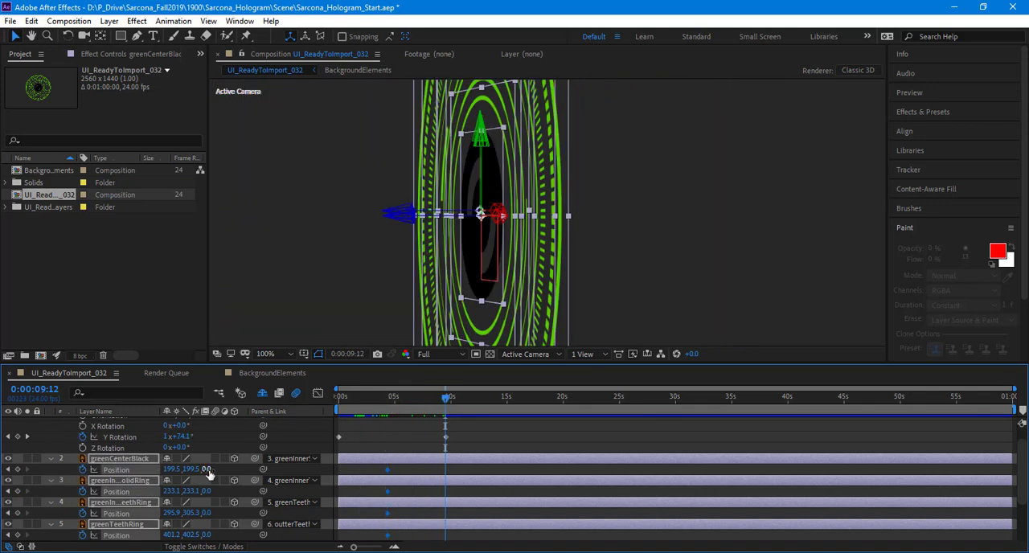
drag(208, 471, 265, 472)
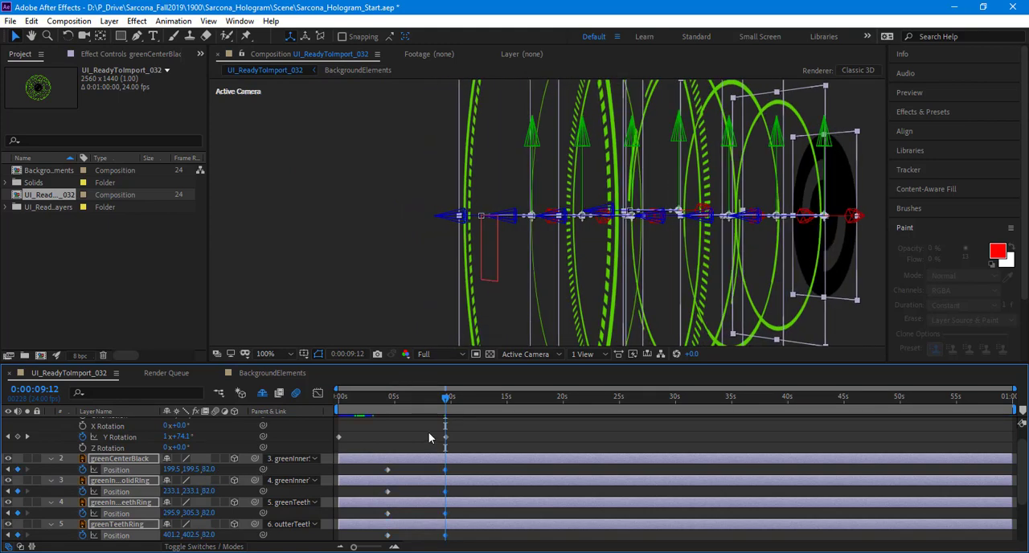
Step: Preview the animation of the rotating and spreading rings from the start of the composition
click(428, 432)
key(Home)
scroll(334, 283, down, 4)
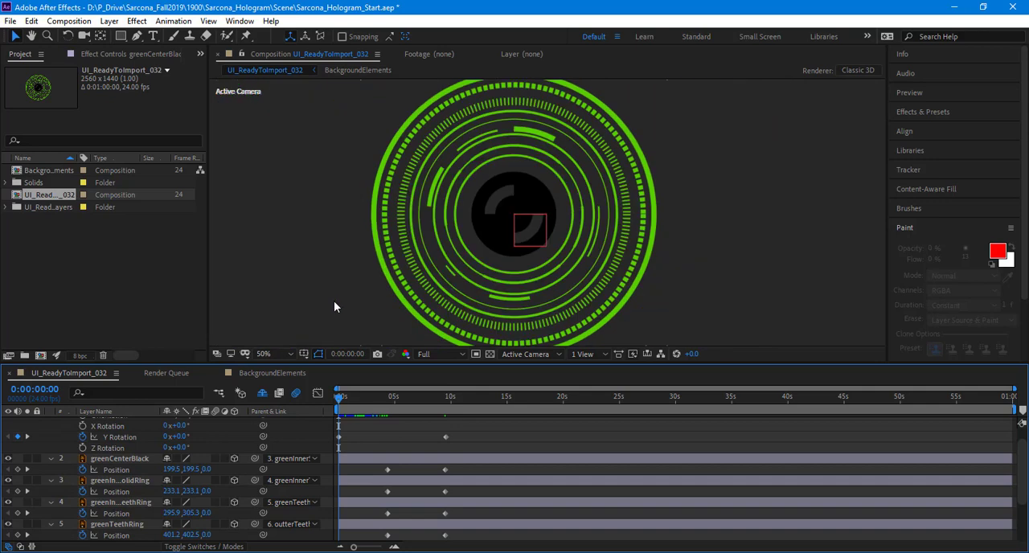
key(space)
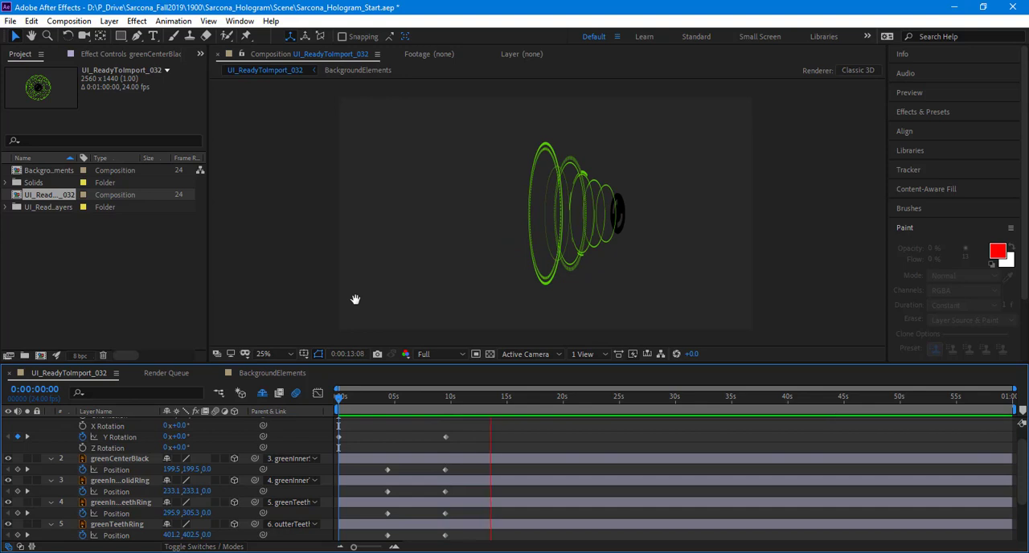
key(space)
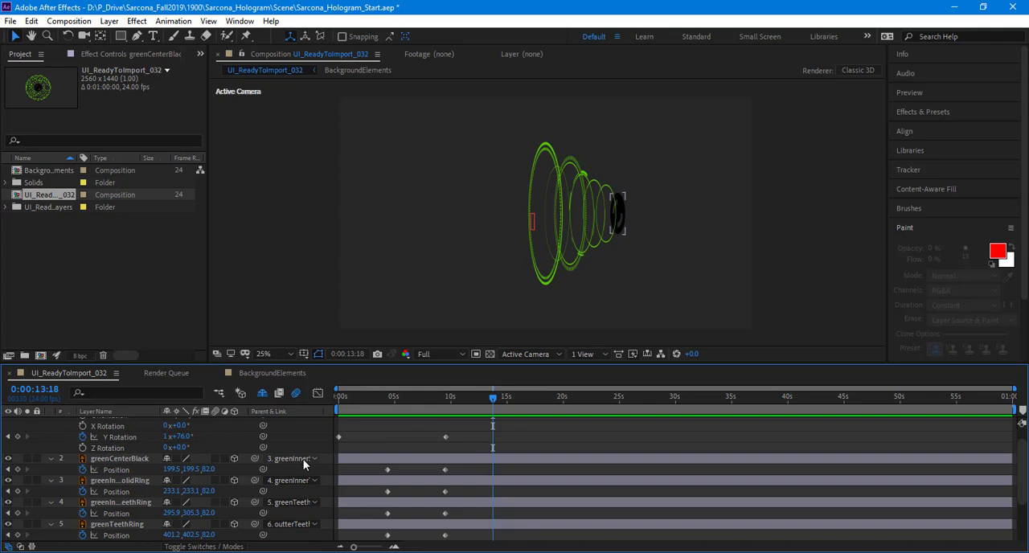
Step: Undo the Position keyframes on the ring layers
key(ctrl+z)
key(ctrl+z)
key(ctrl+z)
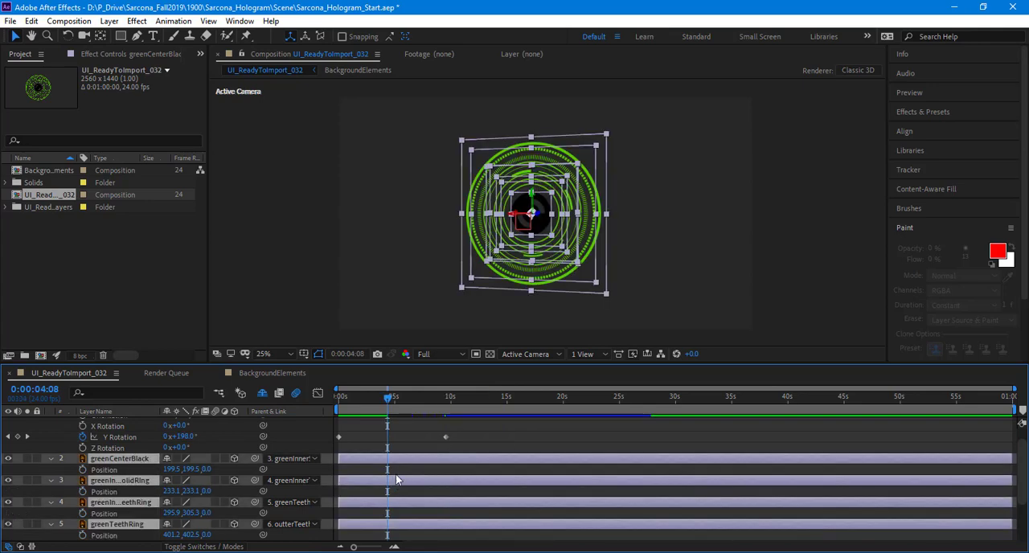
Step: Deselect the ring layers and enlarge the timeline to show the layers from GreenOutter to greenOutterRing with their properties
click(350, 441)
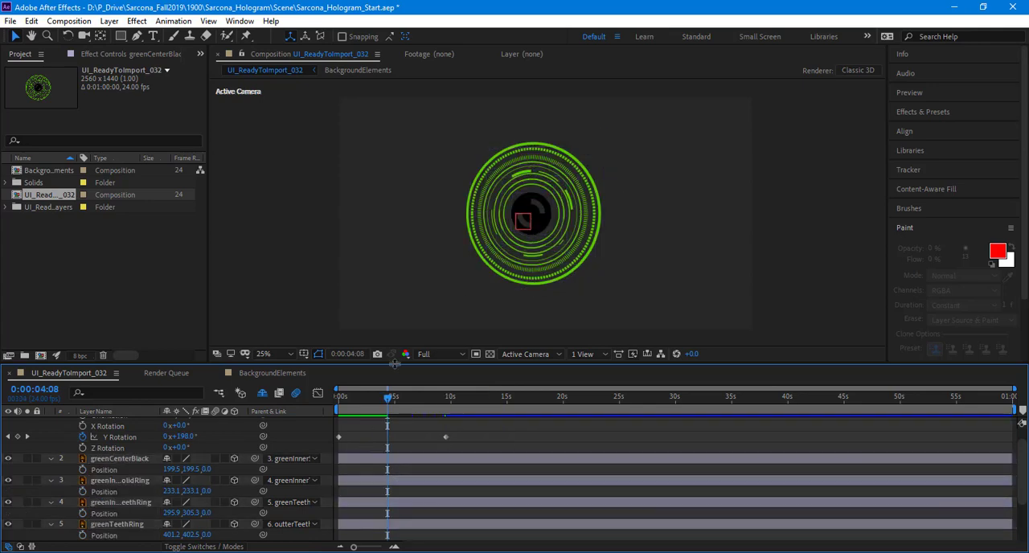
drag(394, 365, 388, 269)
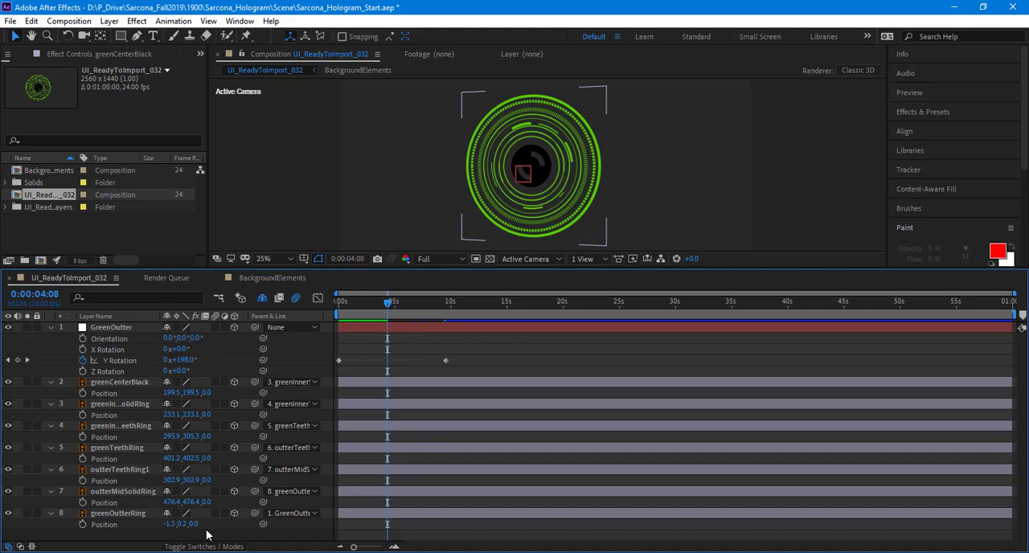
click(206, 534)
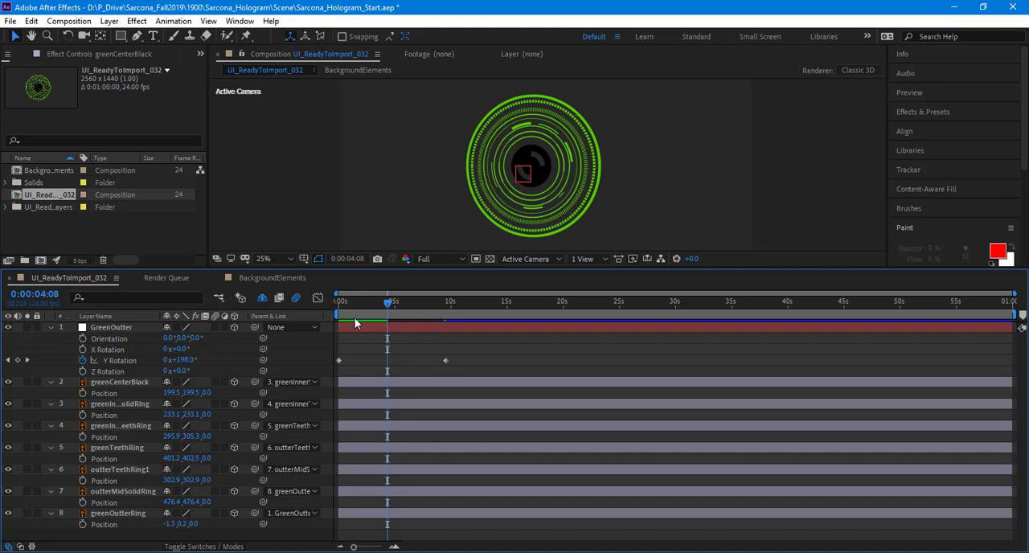
key(ctrl+s)
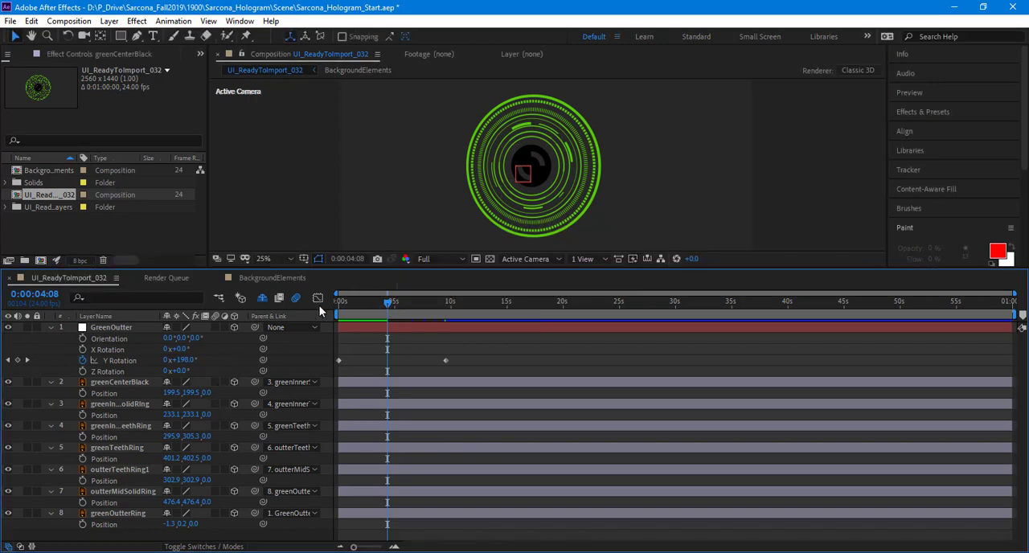
Step: Delete the Y Rotation keyframes of the GreenOutter null and collapse the revealed properties of all layers
key(Home)
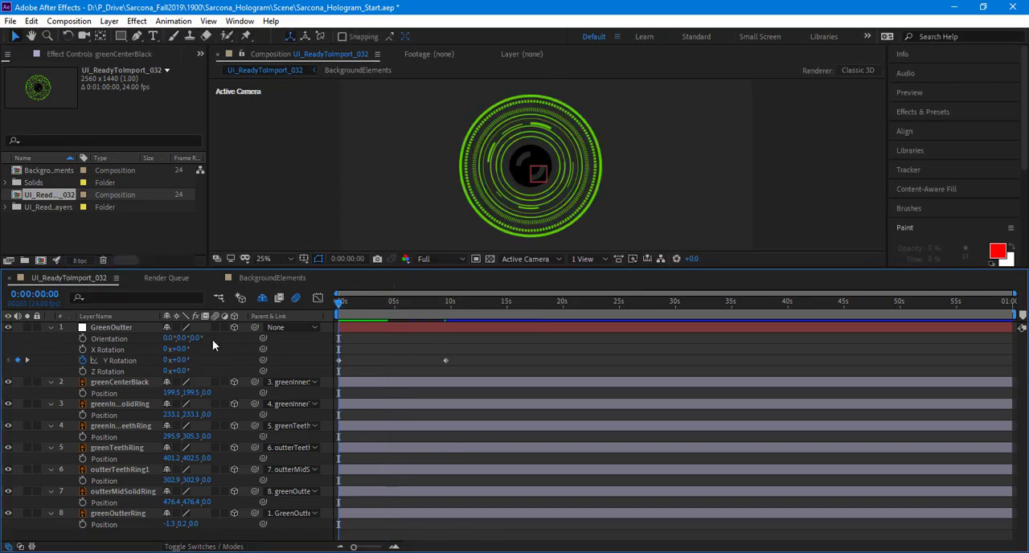
drag(490, 347, 298, 378)
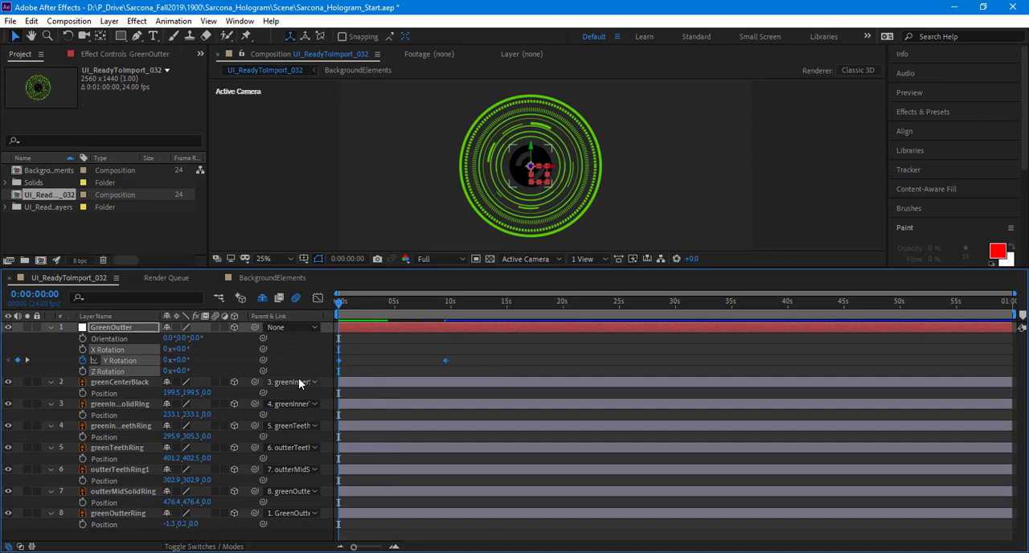
key(Delete)
key(ctrl+a)
key(u)
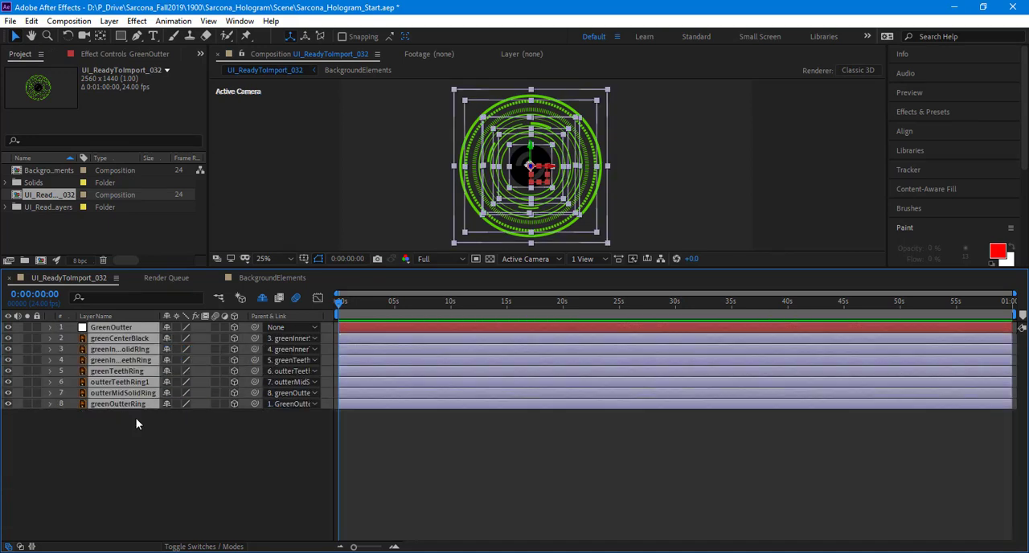
click(159, 459)
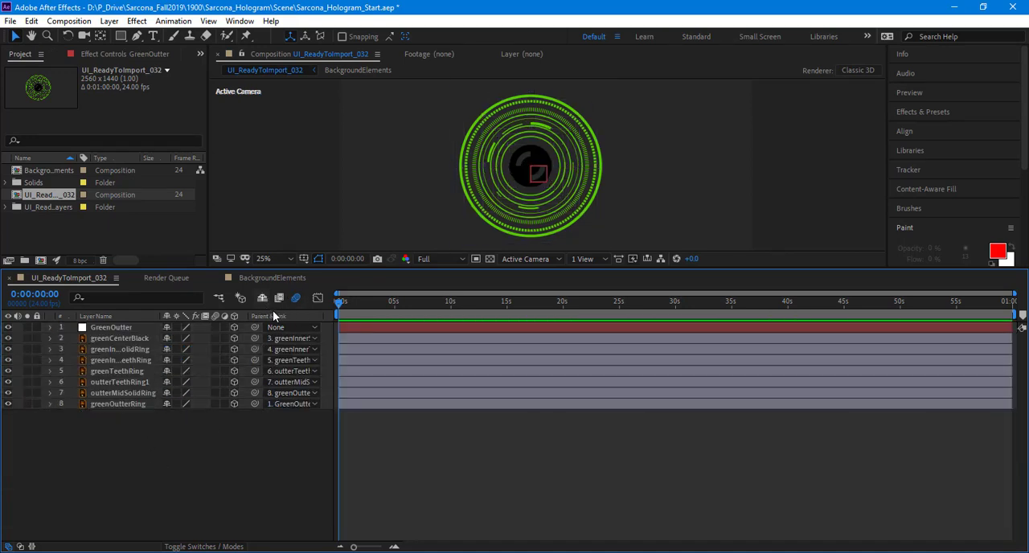
Step: Stop hiding shy layers, then mark the layers from GreenOutter to greenOutterRing as shy and turn off their visibility
click(264, 299)
click(109, 329)
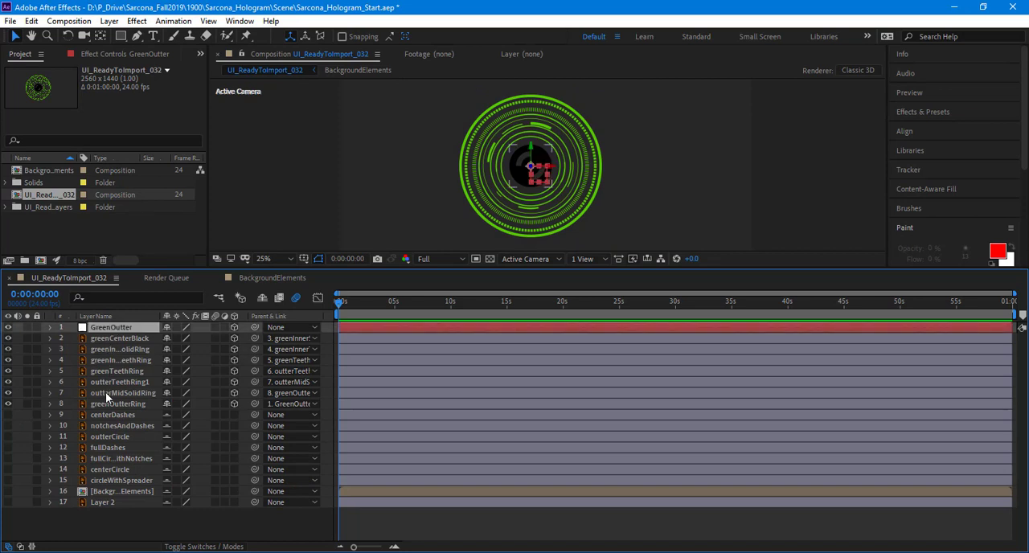
shift+click(107, 403)
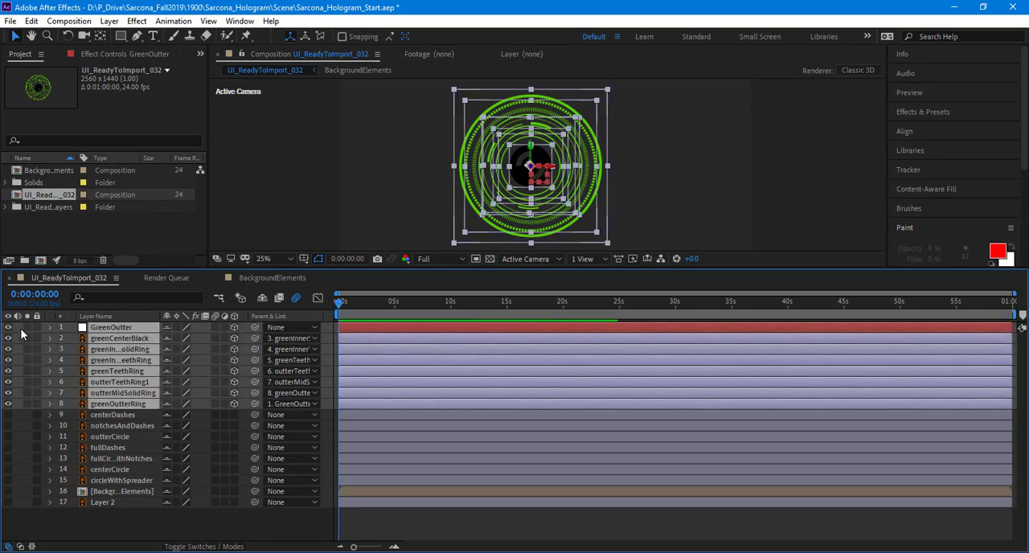
drag(8, 328, 9, 403)
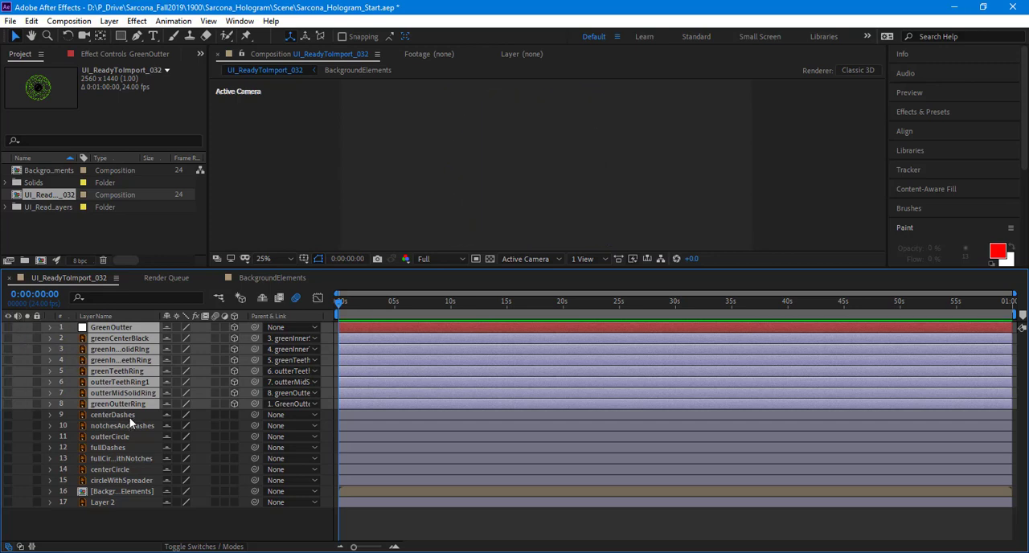
Step: Unmark the layers from centerDashes to circleWithSpreader as shy and make them visible
click(129, 417)
shift+click(126, 479)
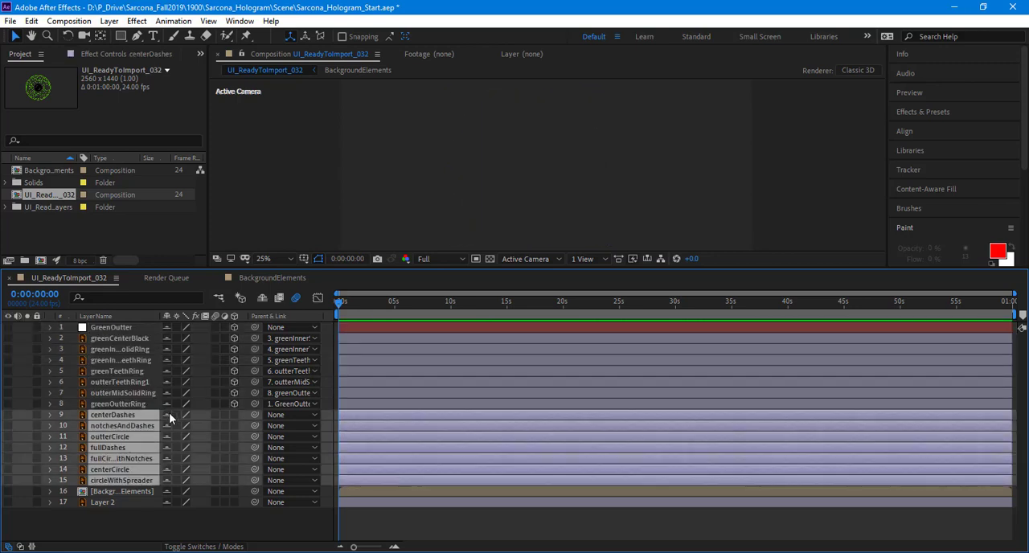
click(168, 416)
drag(7, 415, 8, 480)
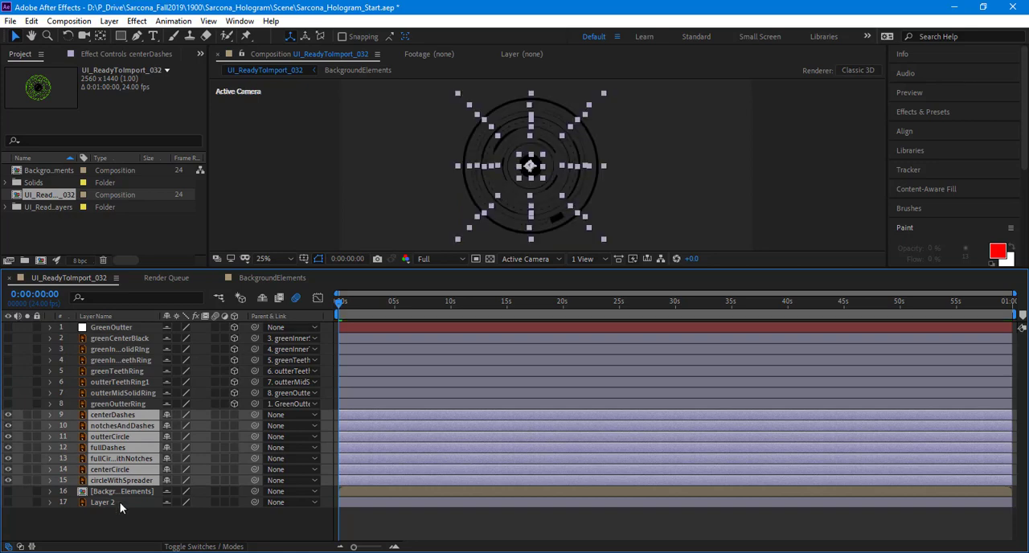
click(129, 523)
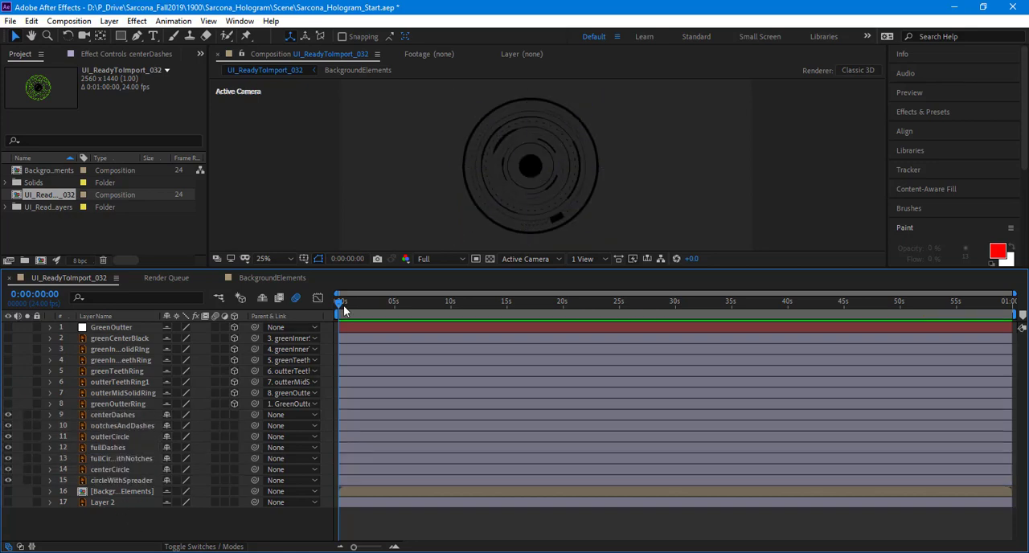
Step: Identify the black ring layers, then reorder them with centerCircle above centerDashes and notchesAndDashes directly above circleWithSpreader
click(115, 479)
key(period)
key(period)
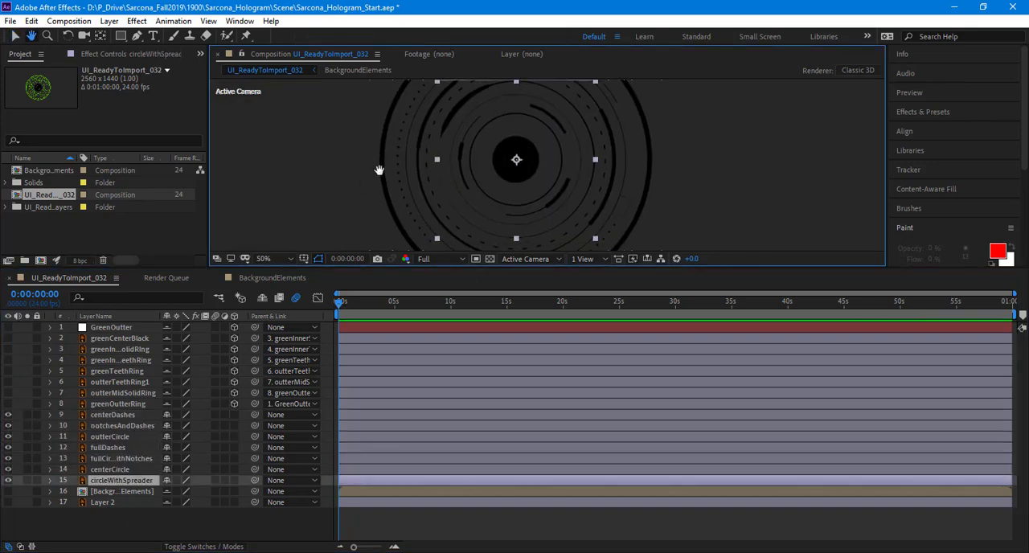
key(comma)
key(comma)
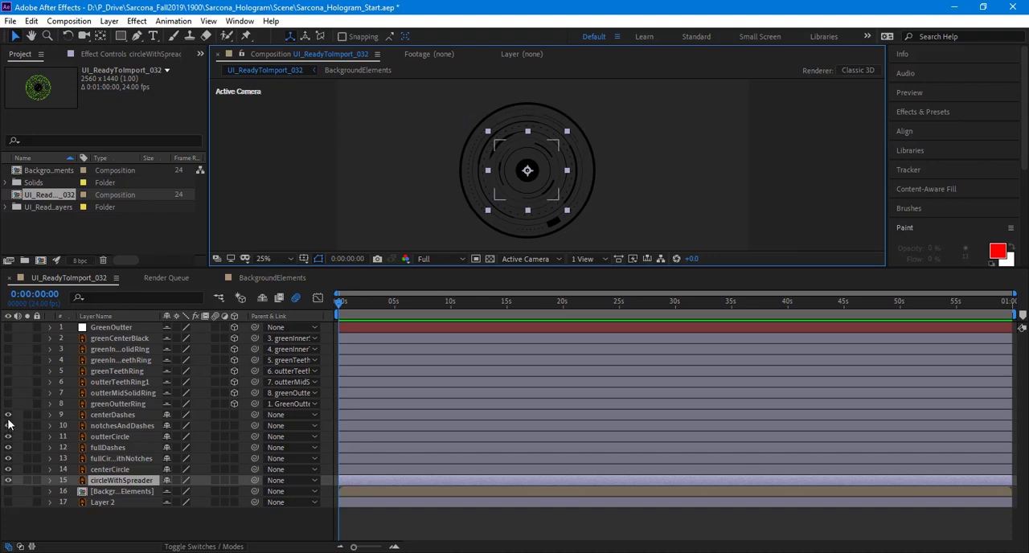
click(8, 418)
click(8, 418)
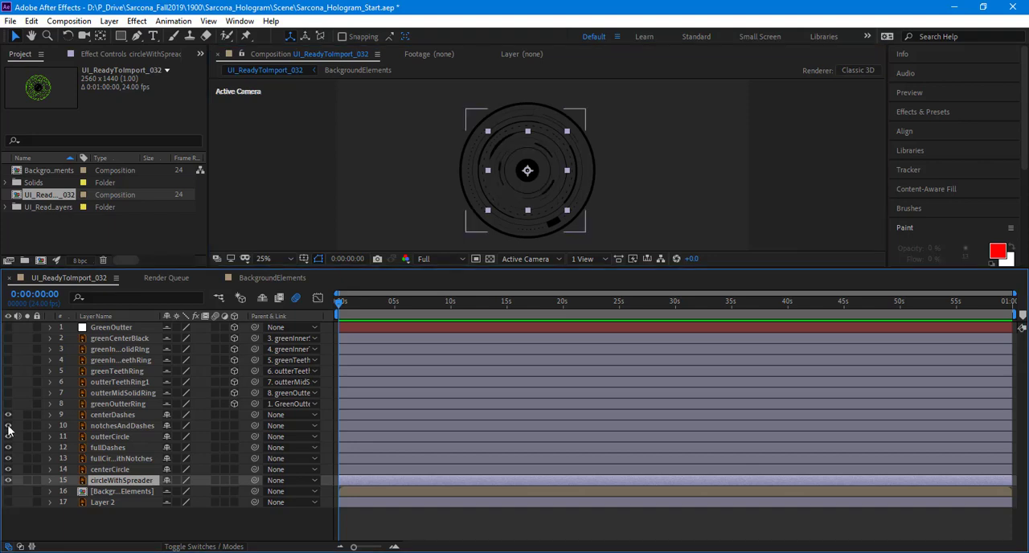
click(8, 426)
click(8, 426)
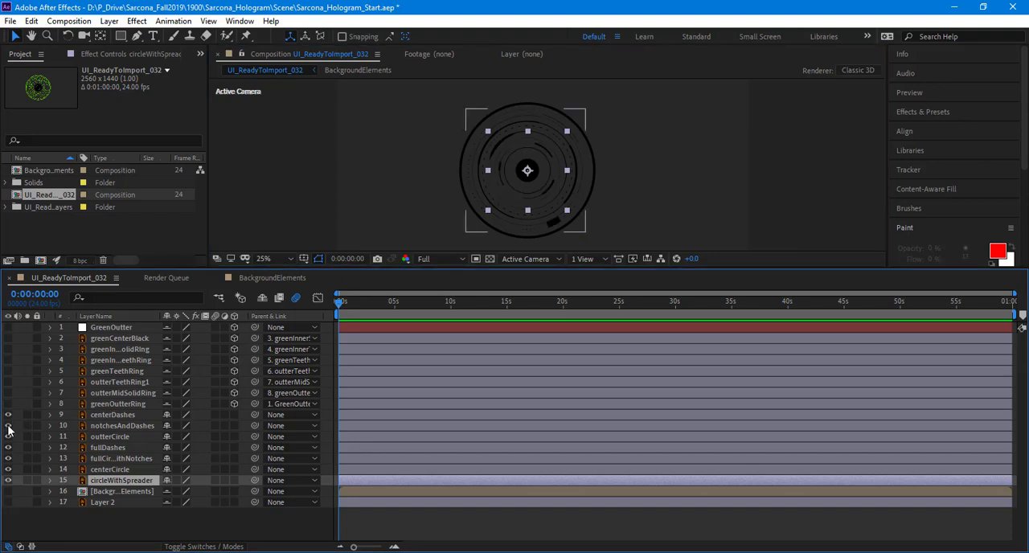
click(97, 424)
mouse_move(98, 424)
mouse_down()
mouse_move(98, 470)
mouse_move(103, 410)
mouse_up()
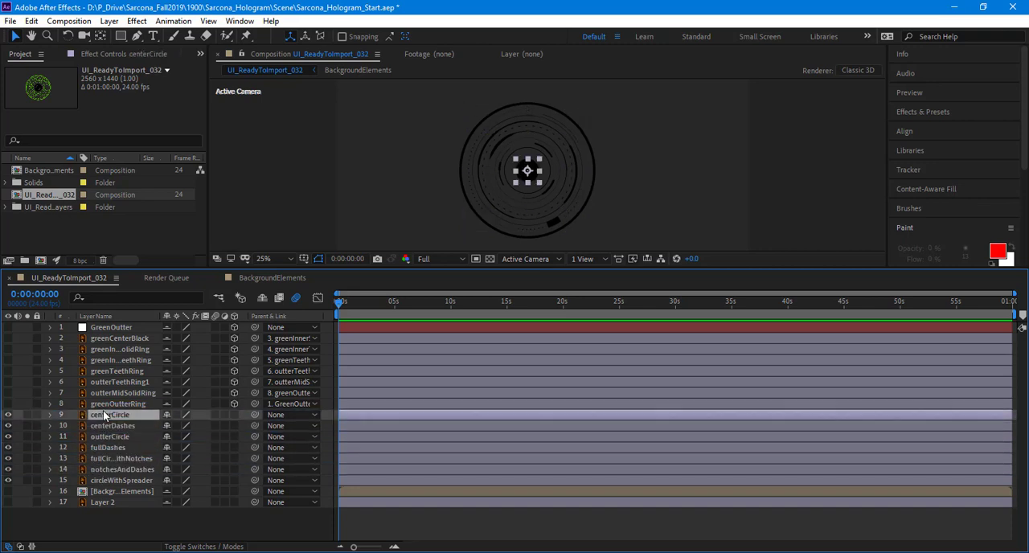
Step: Toggle the visibility of individual black ring layers to check which ring each one holds and how they are stacked
click(7, 426)
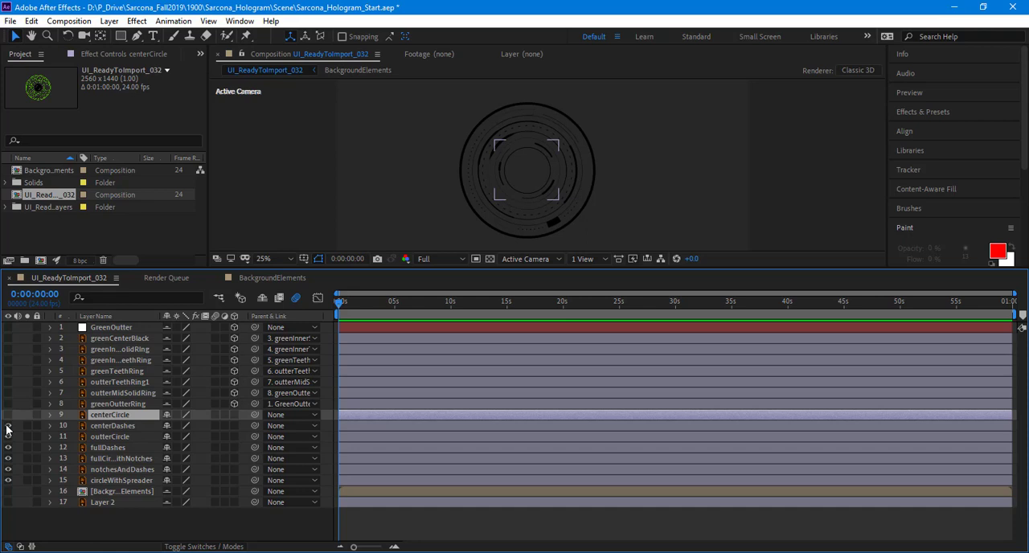
click(7, 425)
click(7, 415)
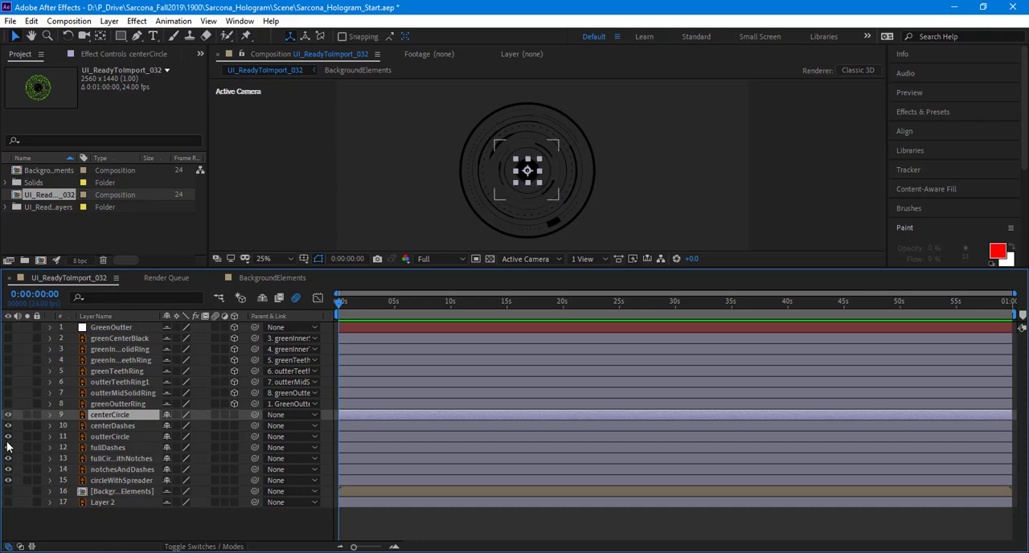
click(7, 442)
click(7, 445)
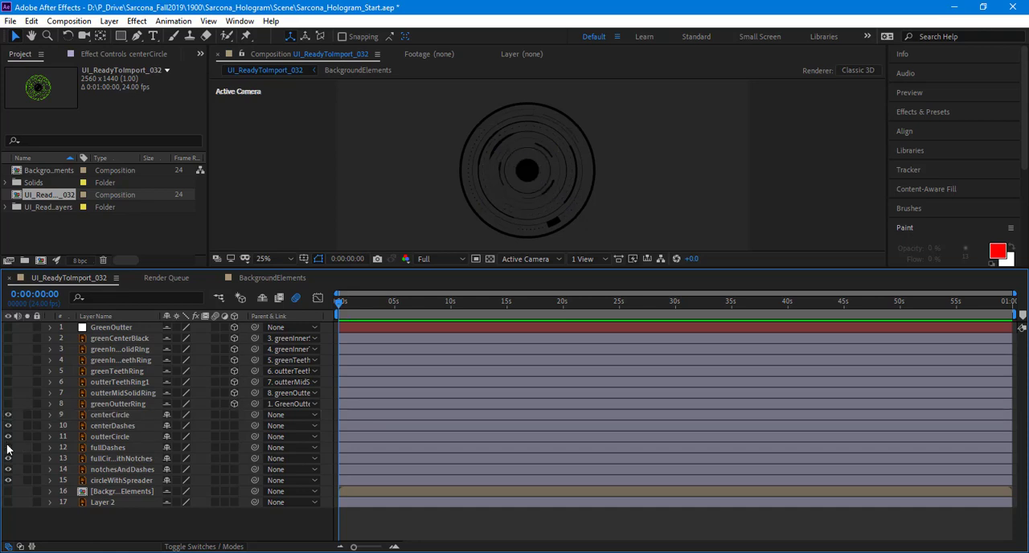
click(7, 447)
click(7, 468)
click(7, 479)
click(7, 469)
click(7, 480)
click(8, 415)
click(8, 416)
Step: Identify the outterCircle layer by toggling its visibility and move it below circleWithSpreader
click(7, 436)
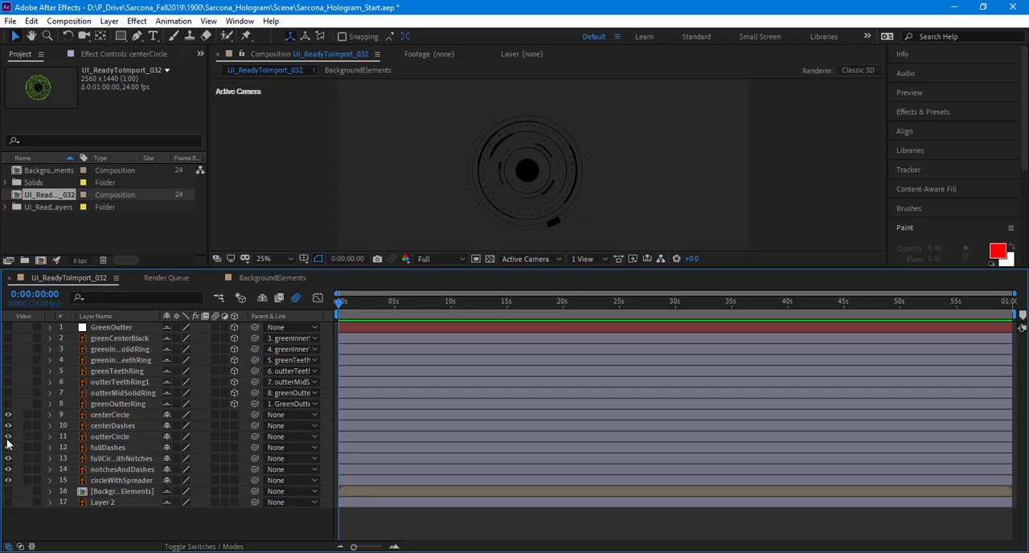
click(8, 436)
drag(93, 437, 117, 484)
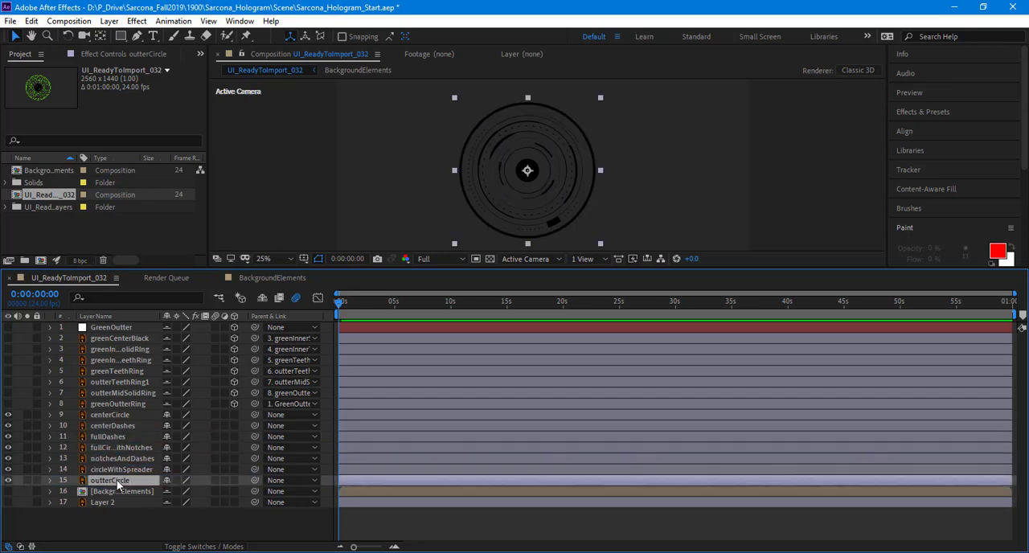
Step: Add a null object above the centerCircle layer and rename it BlackOutter
click(113, 426)
click(110, 415)
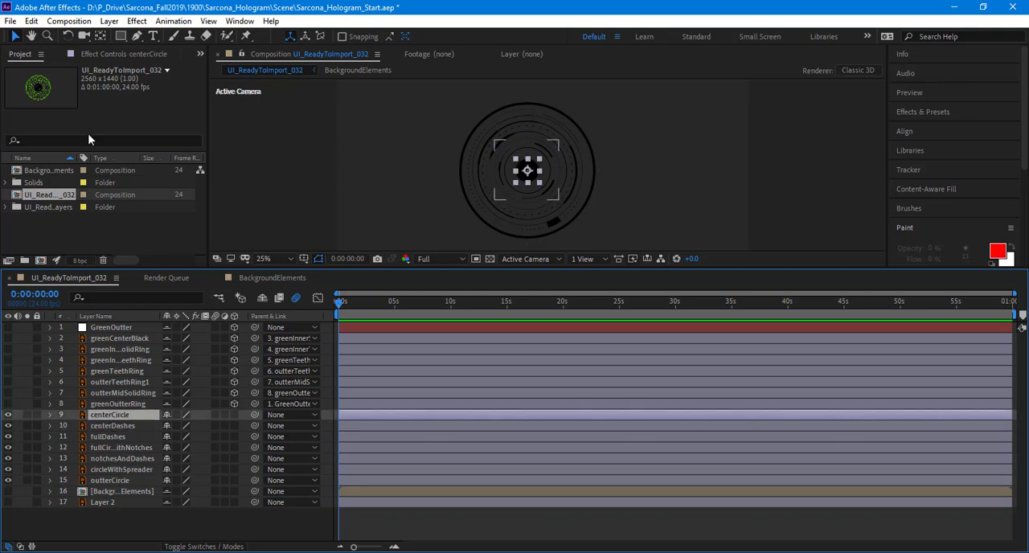
click(108, 21)
mouse_move(127, 25)
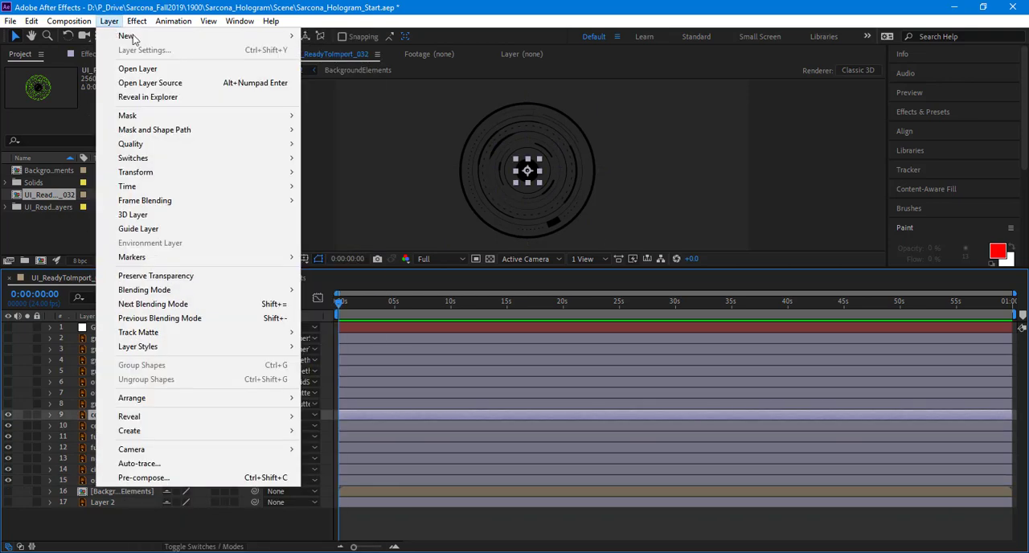
click(358, 96)
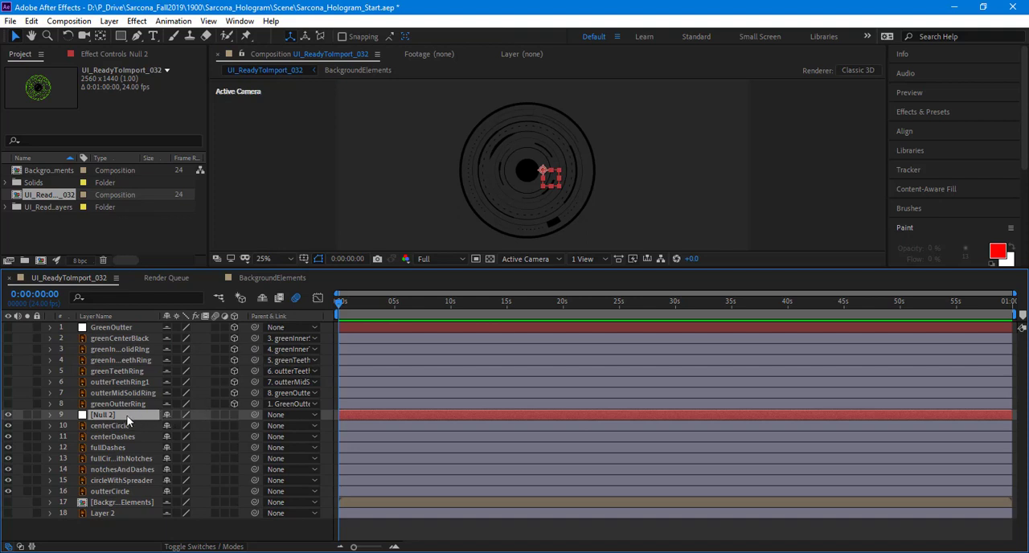
key(Return)
text(BlackOutter)
key(Return)
Step: Make BlackOutter and the layers from centerCircle to outterCircle 3D, and reveal the null's Opacity property
click(241, 490)
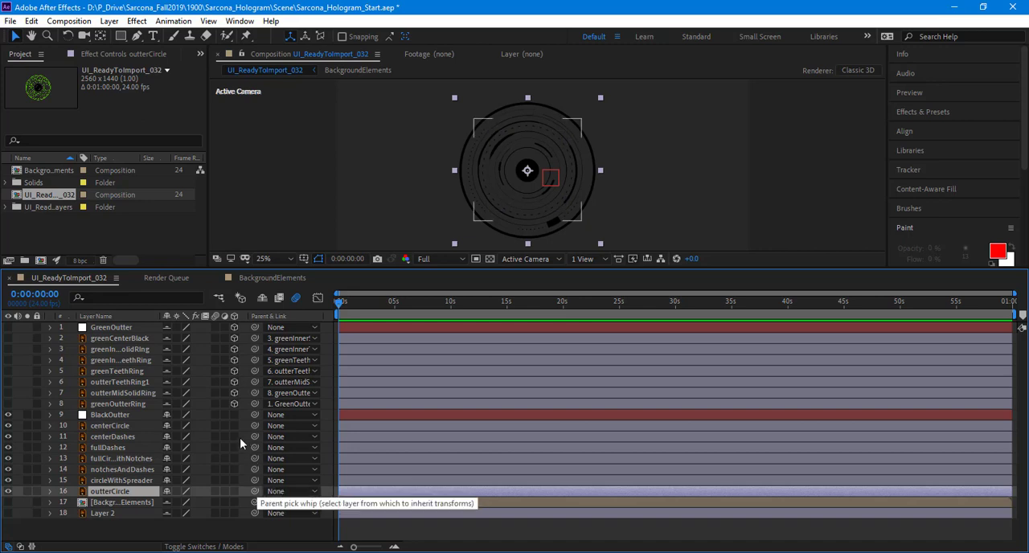
drag(233, 414, 233, 495)
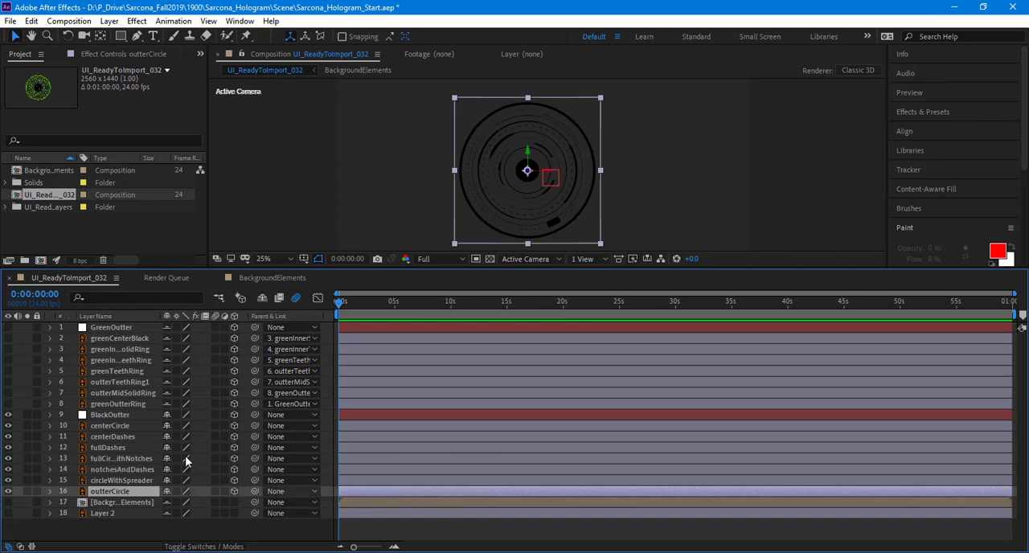
click(119, 414)
key(t)
Step: Move the BlackOutter null onto the middle of the black centre circle in the composition
scroll(512, 182, up, 4)
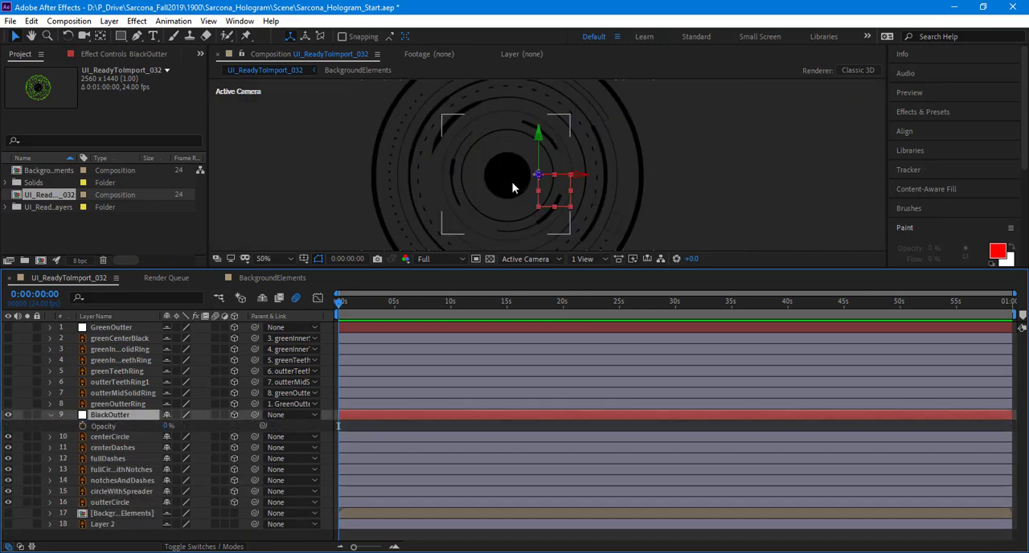
key(y)
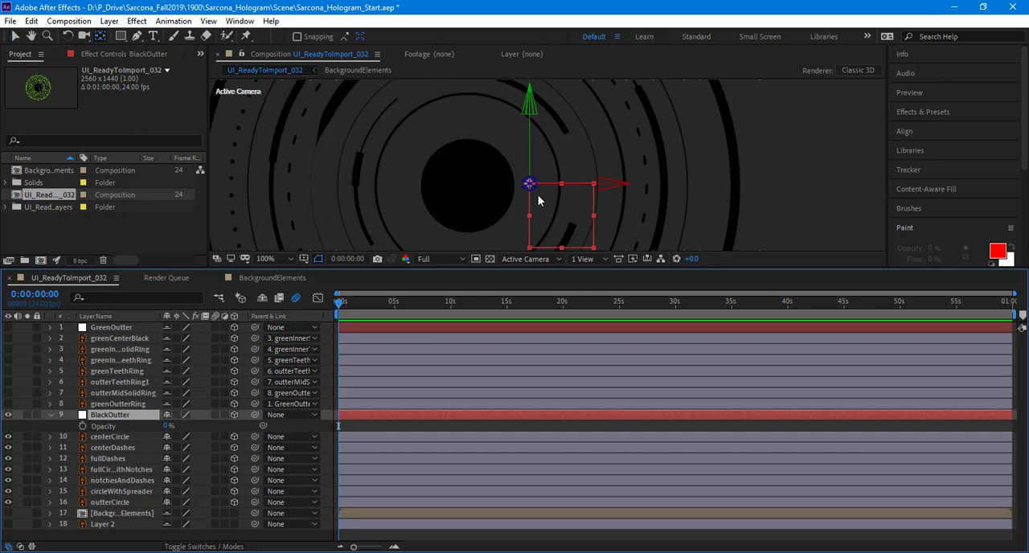
key(v)
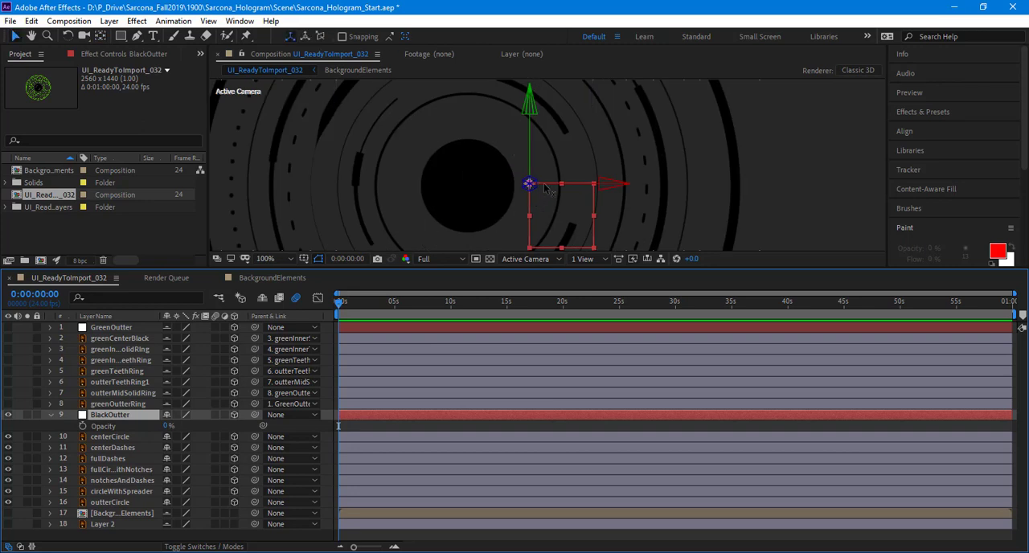
drag(545, 187, 483, 217)
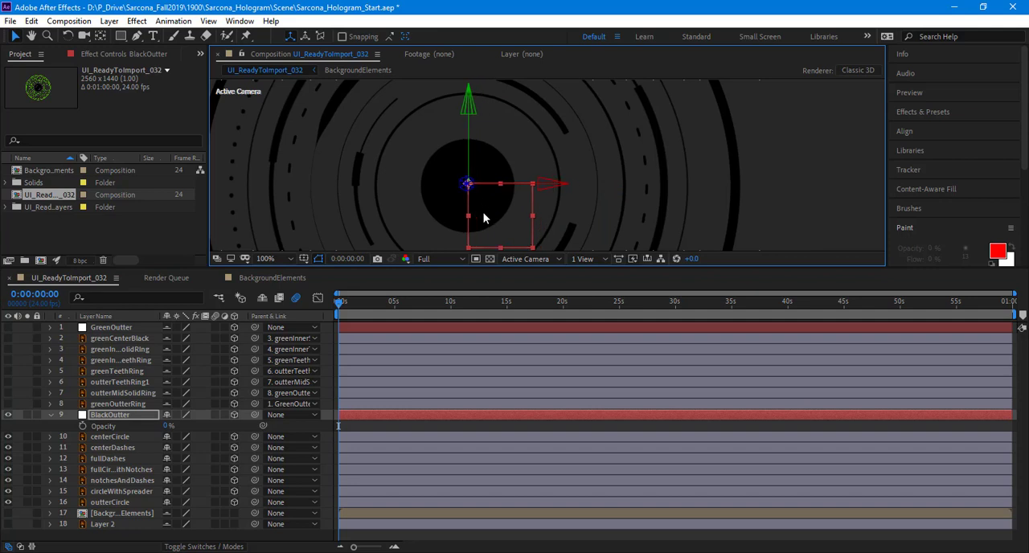
Step: Switch BlackOutter and the black ring layers back to 2D and align the null precisely with the centre of the rings
click(233, 414)
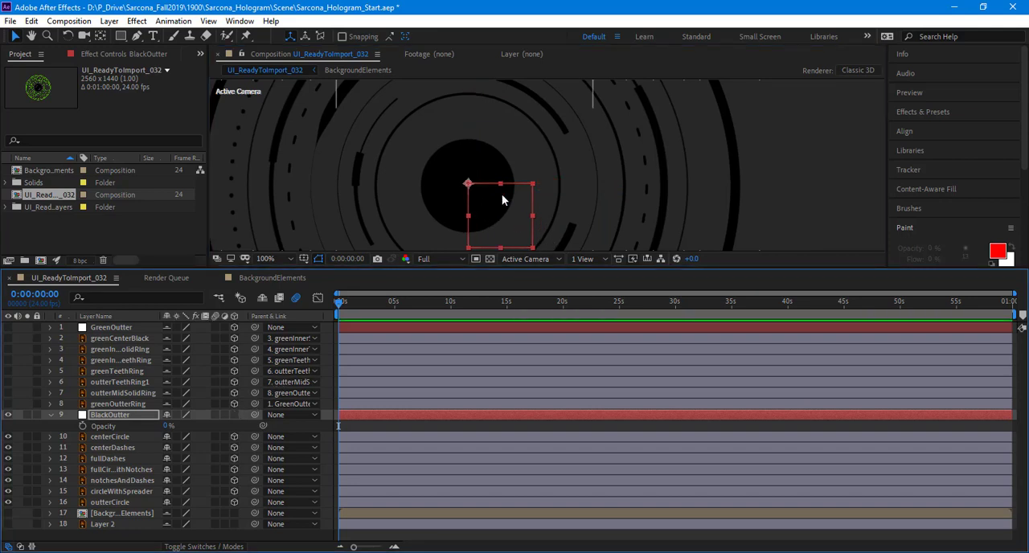
mouse_move(467, 188)
mouse_down()
mouse_move(473, 179)
mouse_move(466, 189)
mouse_up()
drag(234, 437, 235, 504)
drag(466, 188, 468, 189)
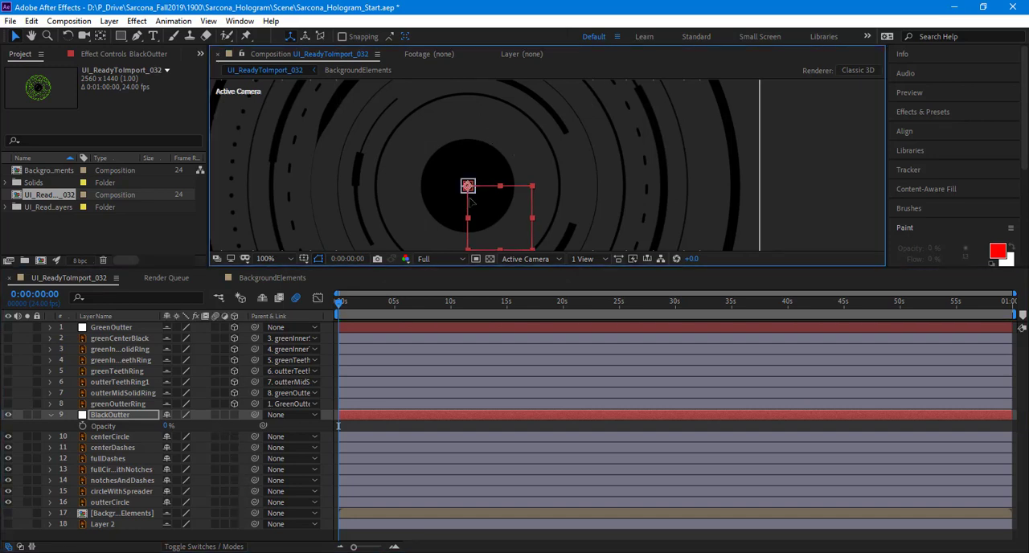
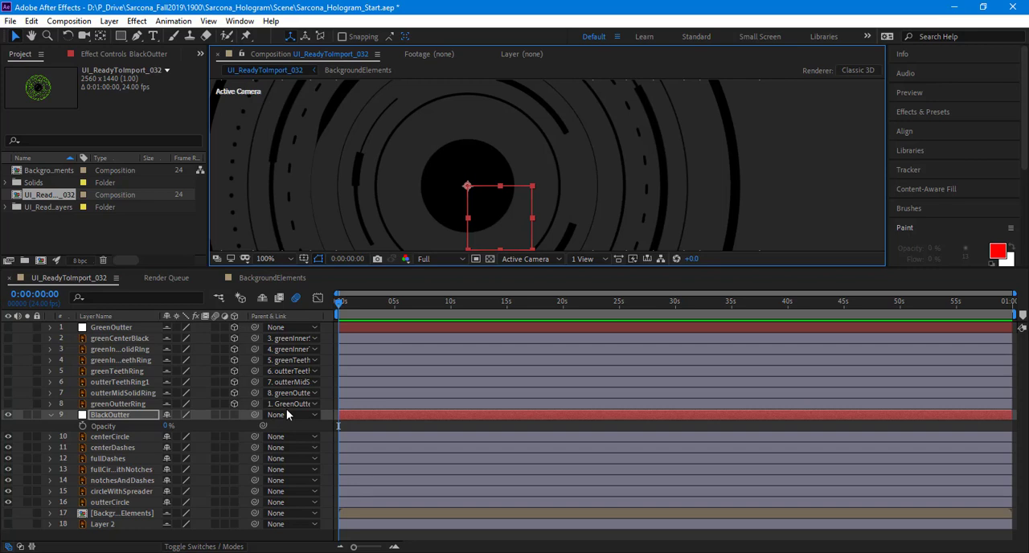
Step: Make the BlackOutter null and all black ring layers from centerCircle to outterCircle 3D, and collapse the null's properties
click(234, 413)
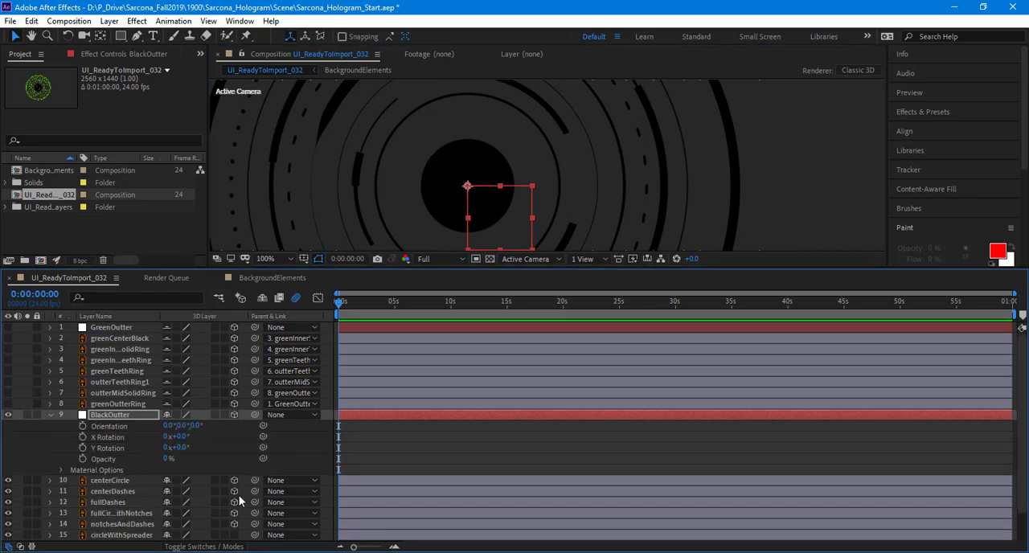
scroll(239, 500, down, 2)
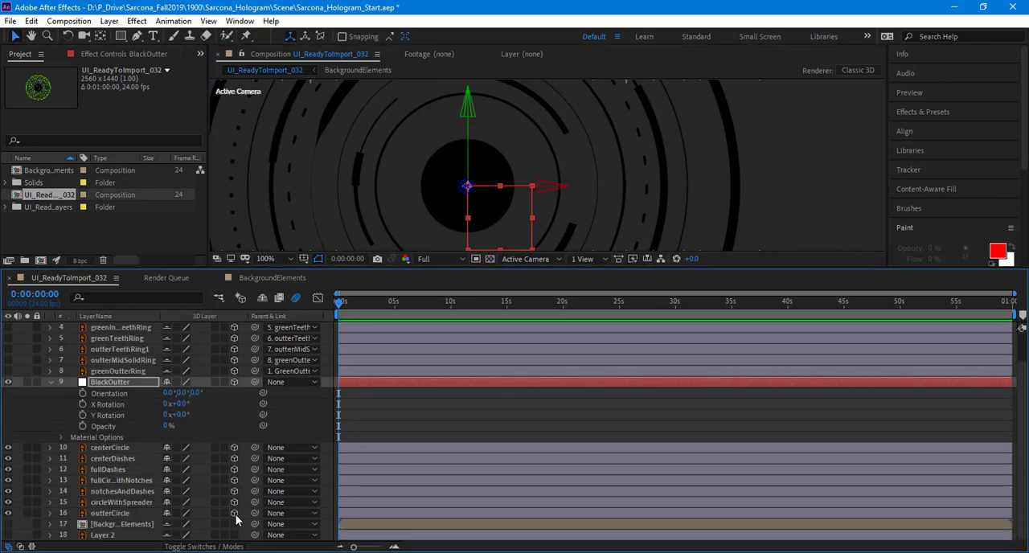
click(234, 512)
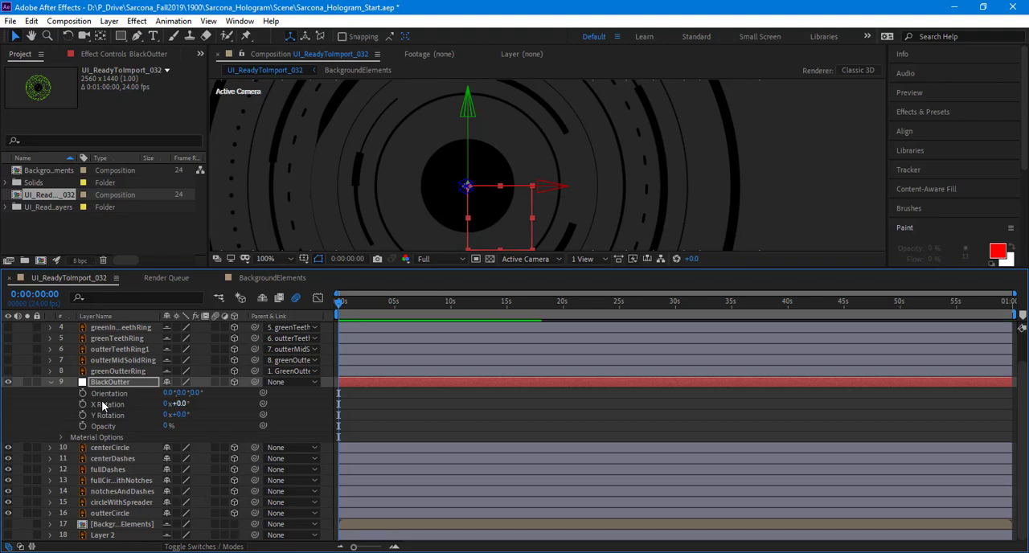
click(48, 382)
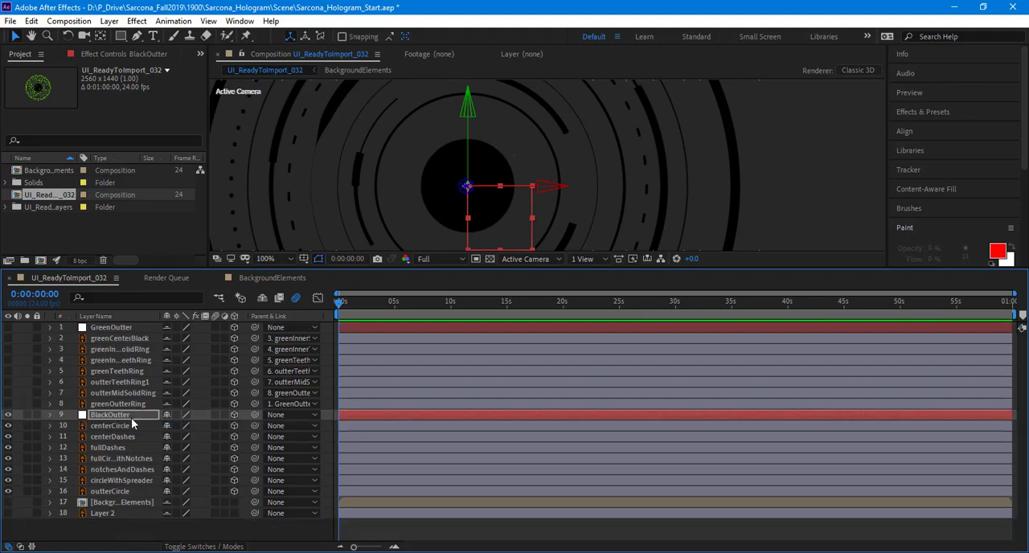
Step: Parent outterCircle to the BlackOutter null and circleWithSpreader to outterCircle
click(130, 490)
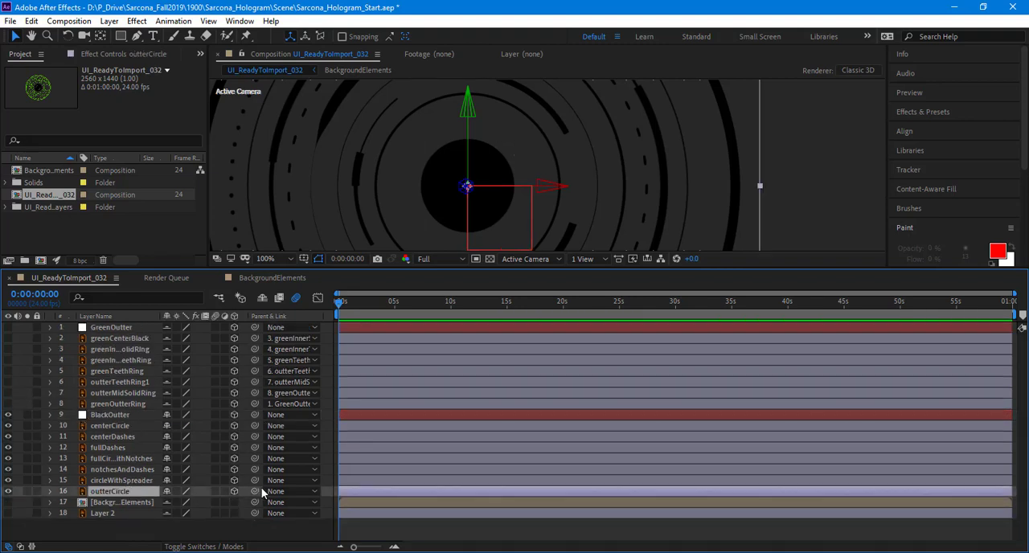
click(283, 491)
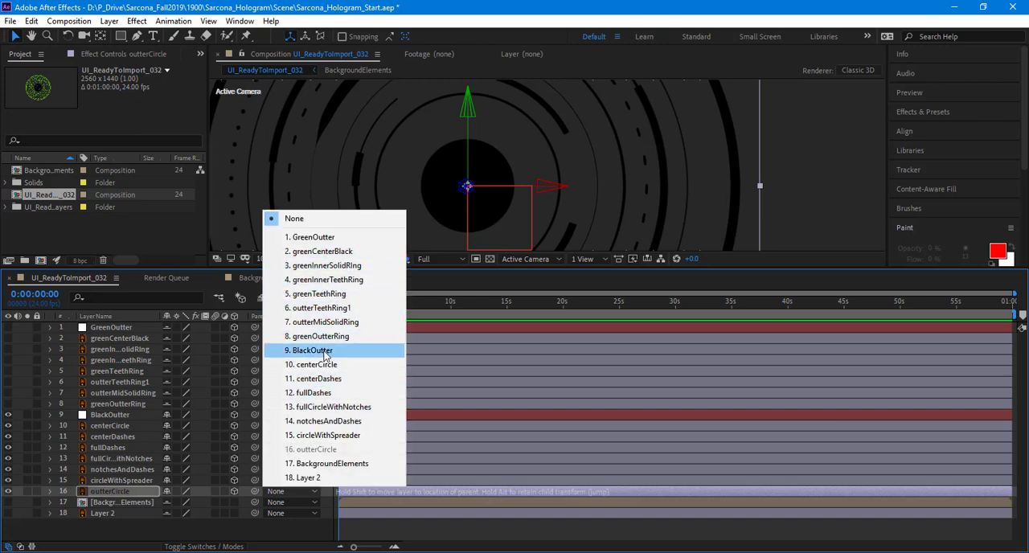
click(321, 351)
click(128, 481)
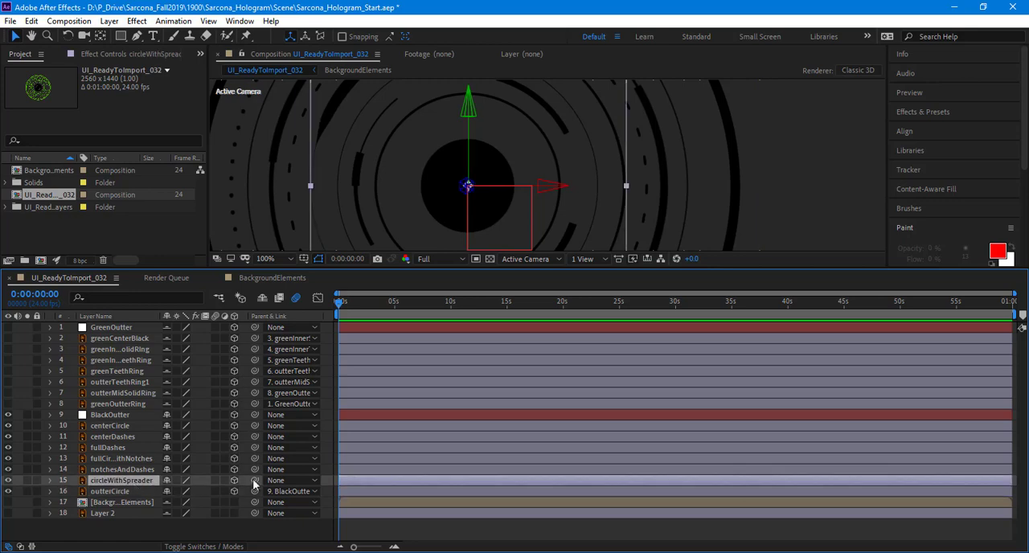
click(277, 479)
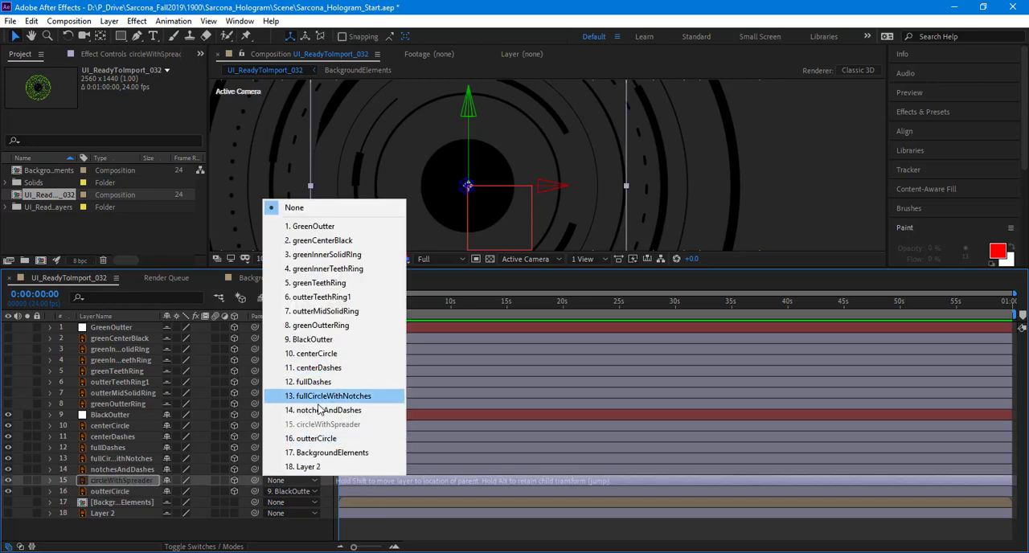
click(321, 439)
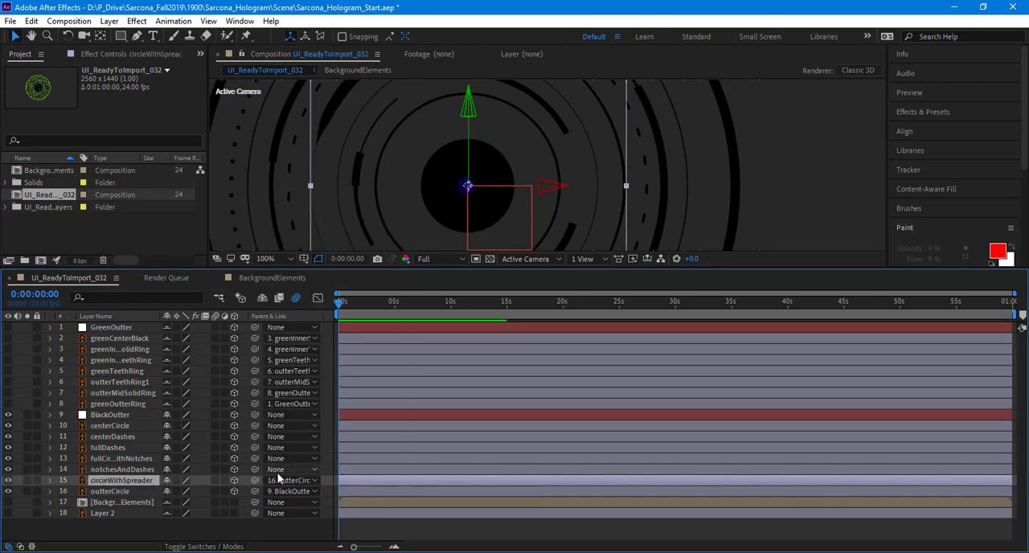
Step: Parent notchesAndDashes to circleWithSpreader, fullCircleWithNotches to notchesAndDashes, and fullDashes to fullCircleWithNotches
click(278, 469)
click(284, 466)
click(282, 459)
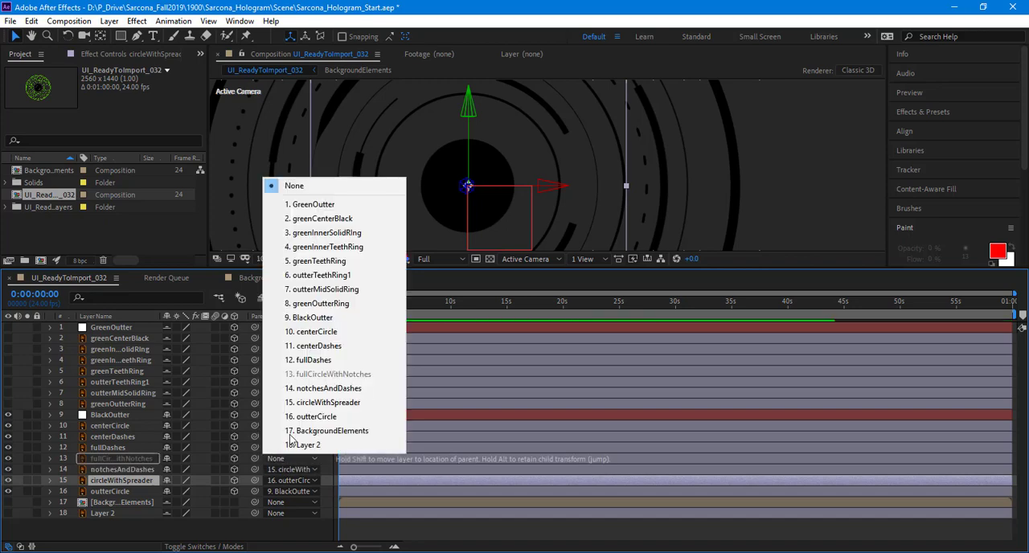
click(290, 391)
click(286, 449)
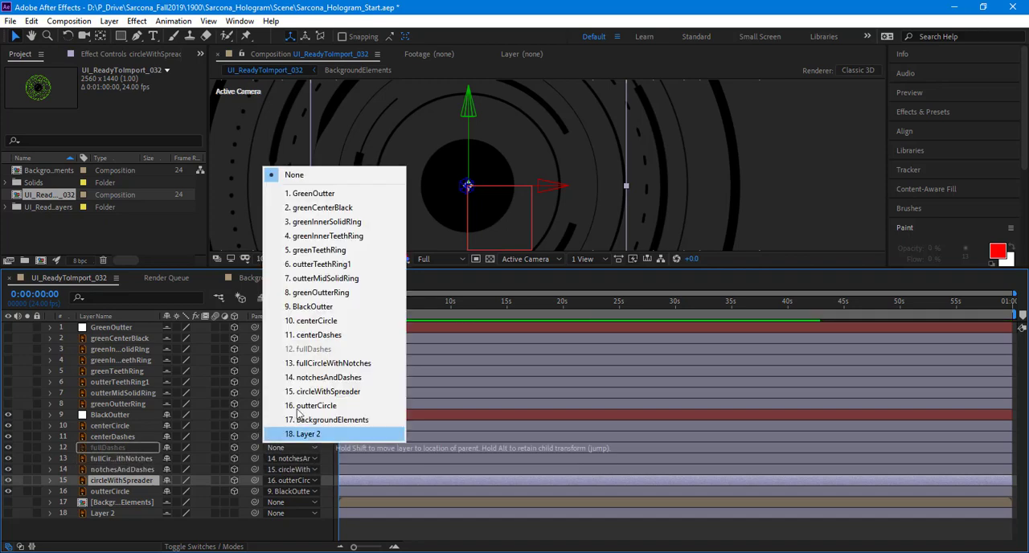
click(289, 368)
Step: Parent centerDashes to fullDashes and centerCircle to centerDashes to complete the black ring chain
click(285, 438)
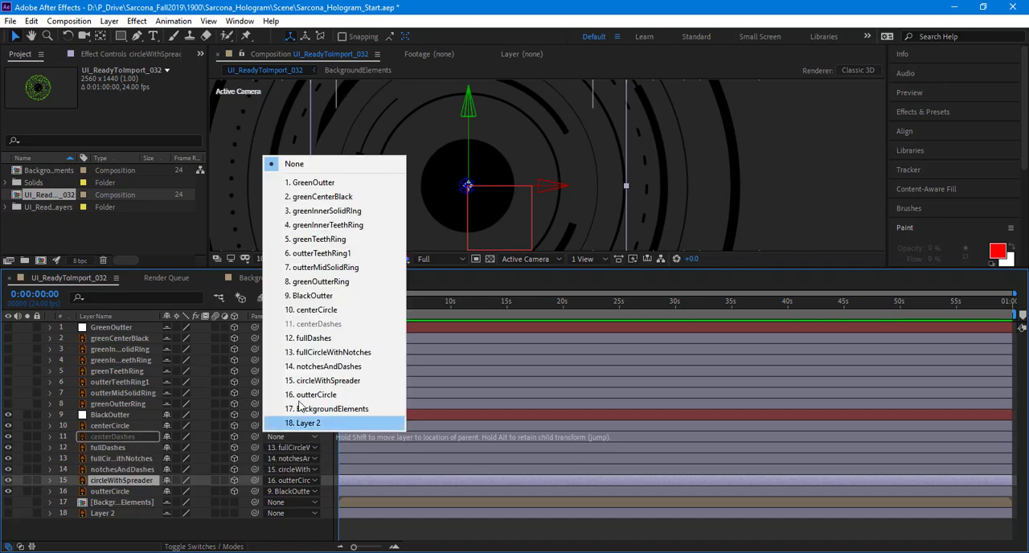
click(289, 352)
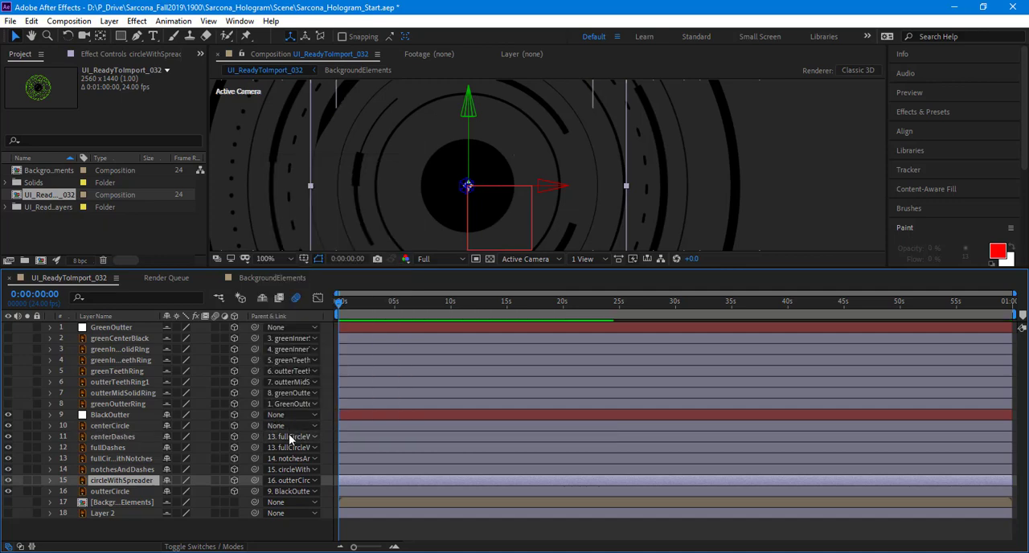
click(289, 436)
click(289, 338)
click(286, 425)
click(290, 314)
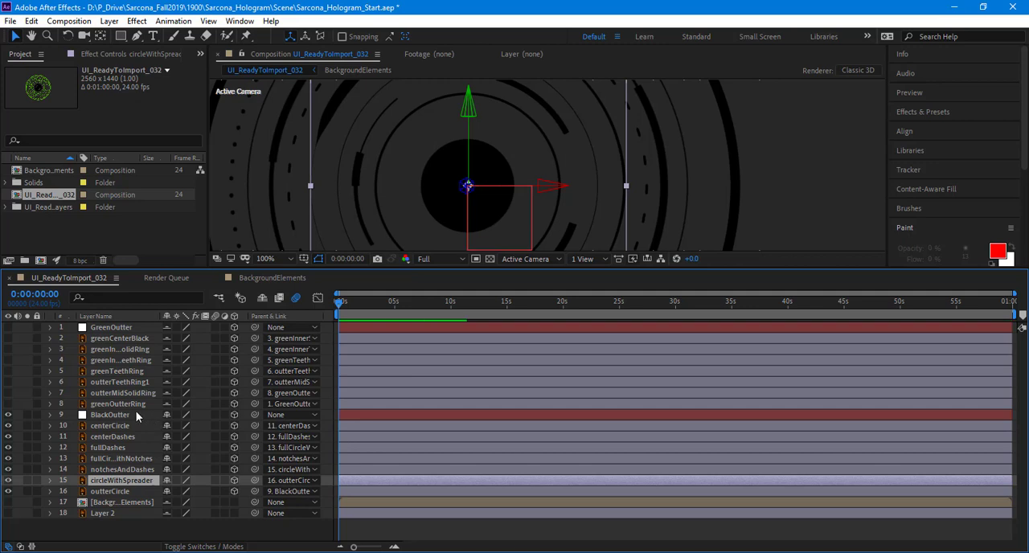
Step: Try to move the BlackOutter null sideways in the composition to test the parenting, and undo the move
click(135, 412)
key(comma)
key(comma)
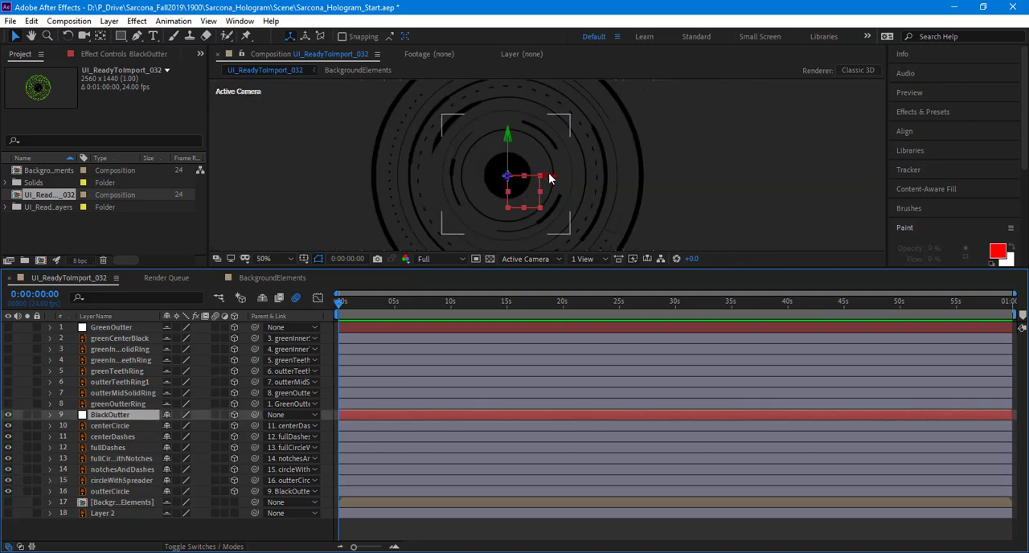
drag(550, 175, 358, 176)
key(ctrl+z)
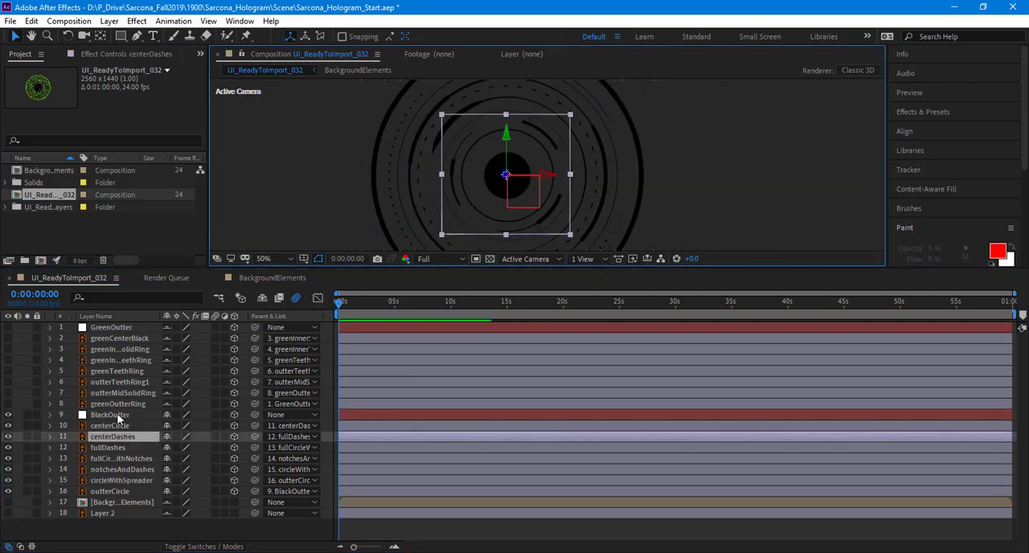
Step: Test the parenting by changing BlackOutter's X position and X Rotation, undoing each change
click(118, 415)
key(p)
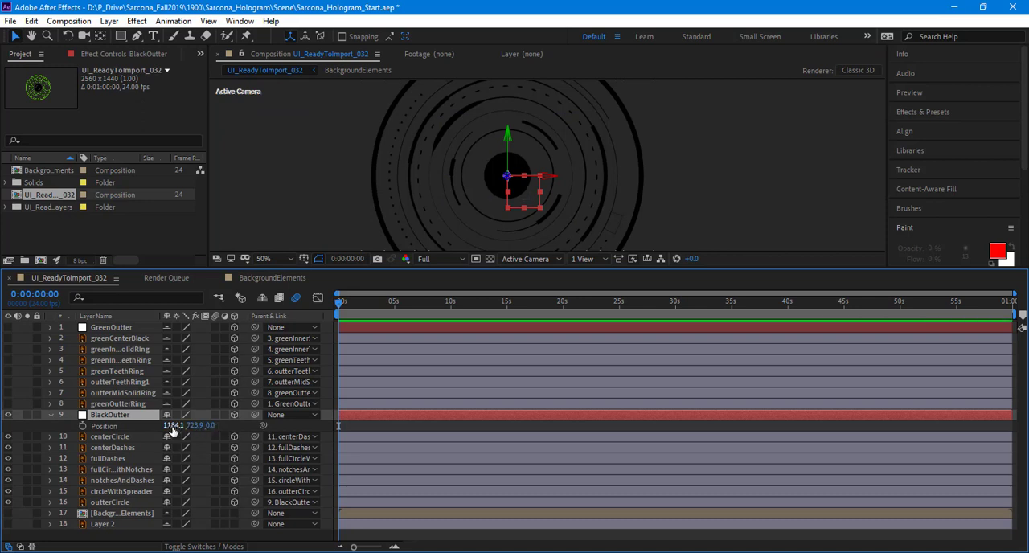
drag(171, 427, 461, 434)
key(ctrl+z)
key(r)
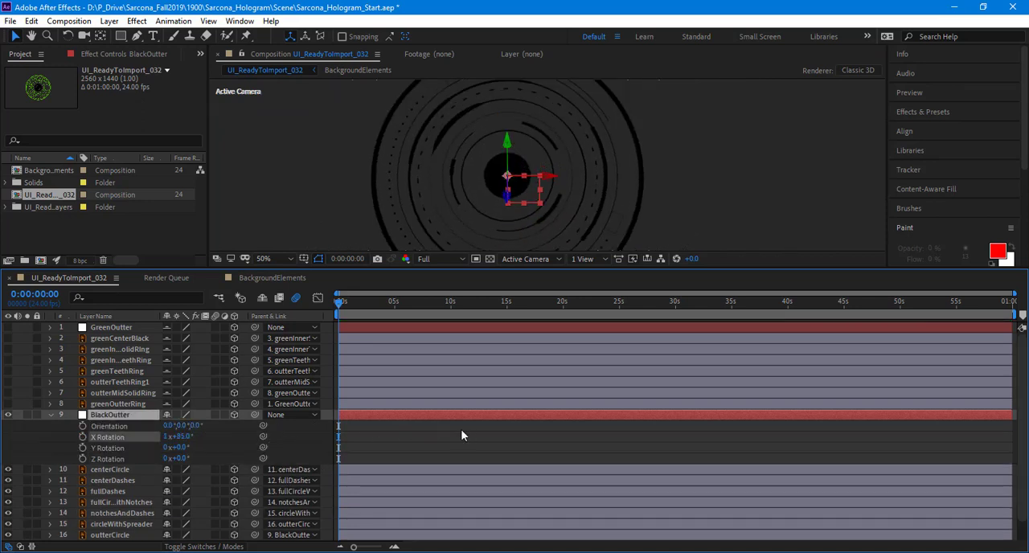
key(ctrl+z)
Step: Test the depth spread with BlackOutter's Y Rotation at 70° and the black ring layers' Z position at 153, and undo both
click(129, 469)
scroll(130, 486, down, 1)
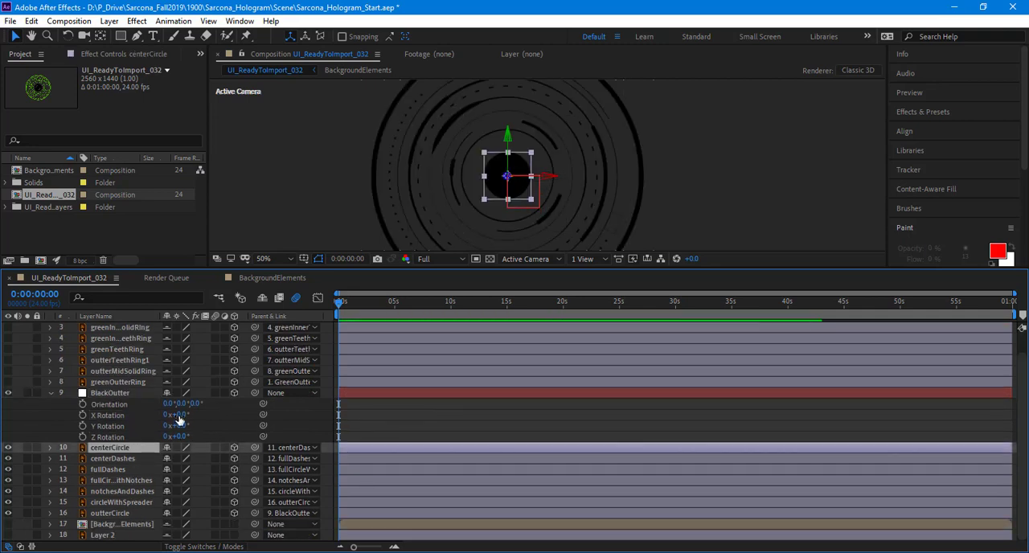
drag(177, 425, 199, 439)
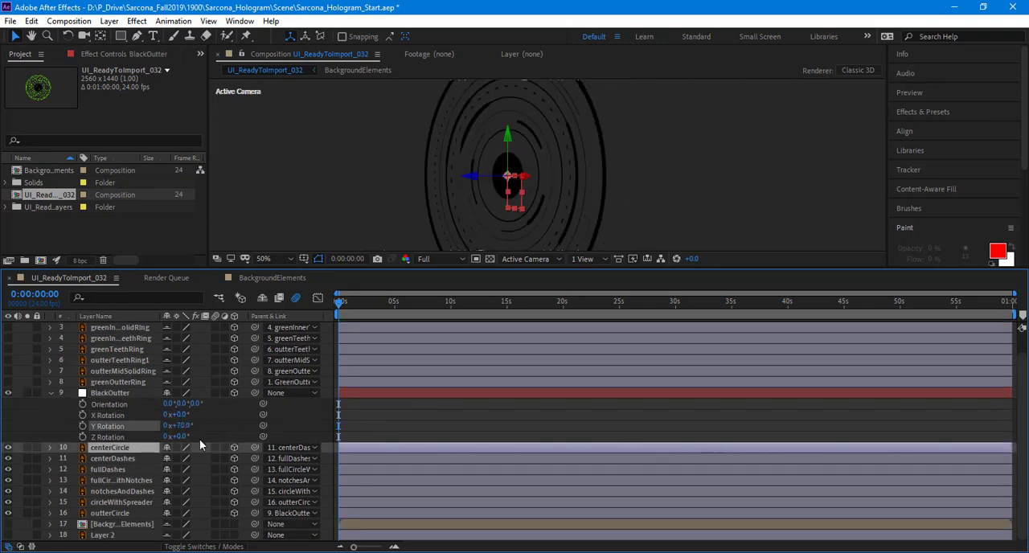
click(112, 447)
shift+click(140, 513)
key(p)
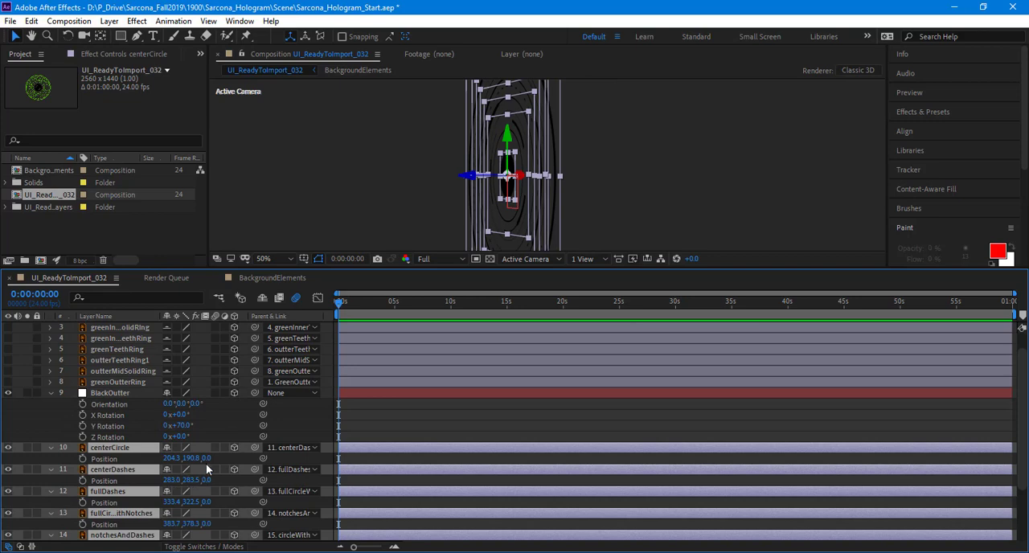
drag(241, 459, 307, 466)
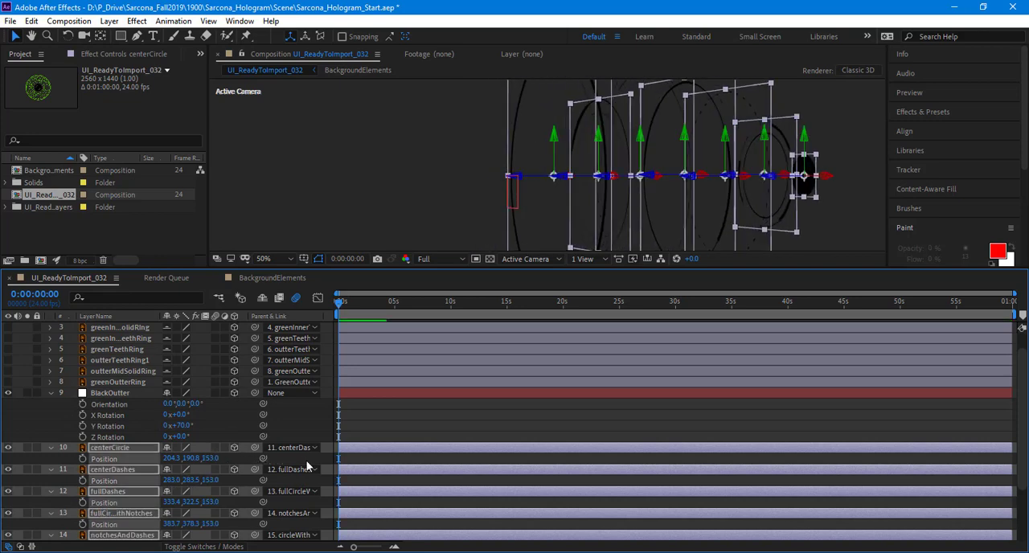
key(ctrl+z)
key(ctrl+z)
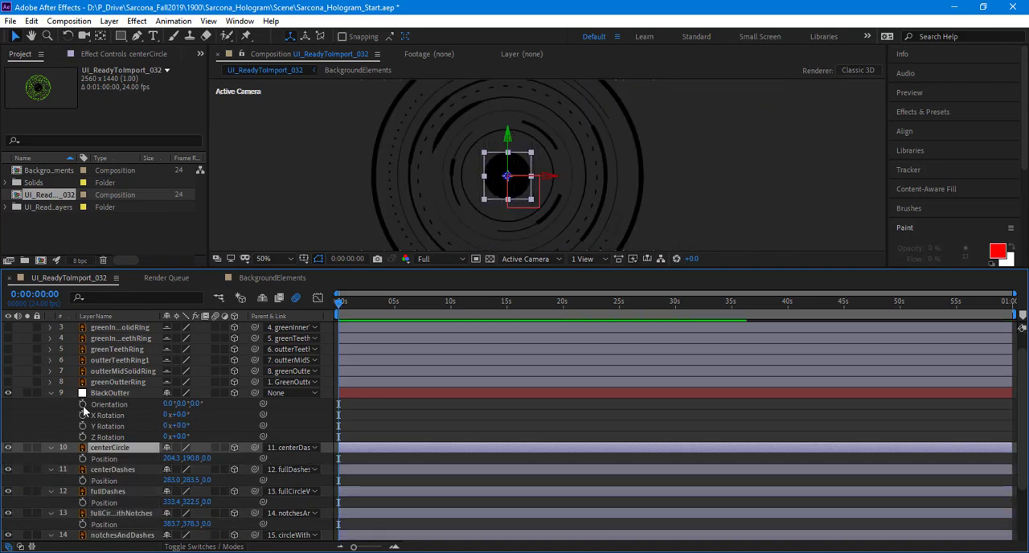
Step: Collapse the open properties of BlackOutter and all black ring layers, and clear the layer selection
click(49, 392)
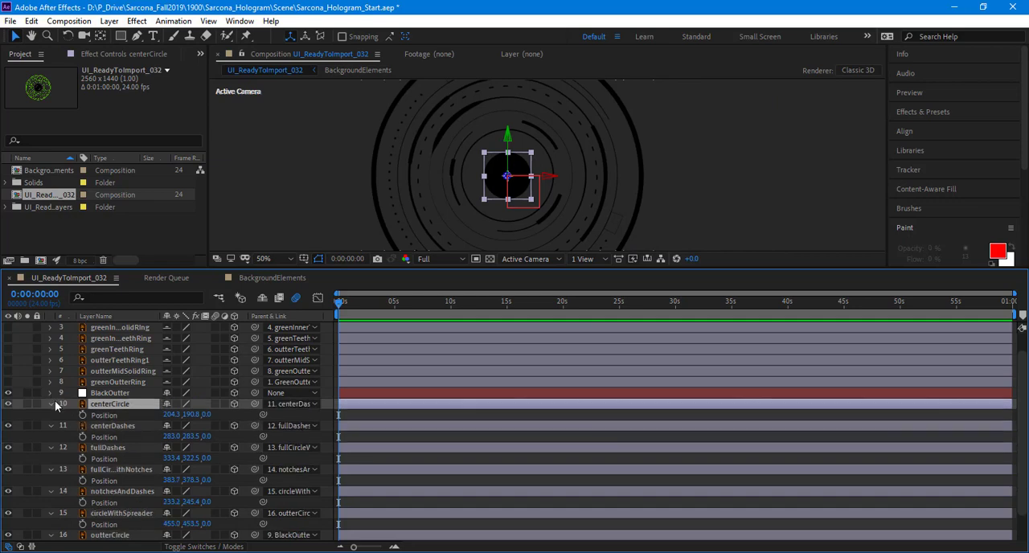
key(ctrl+a)
click(56, 402)
key(ctrl+a)
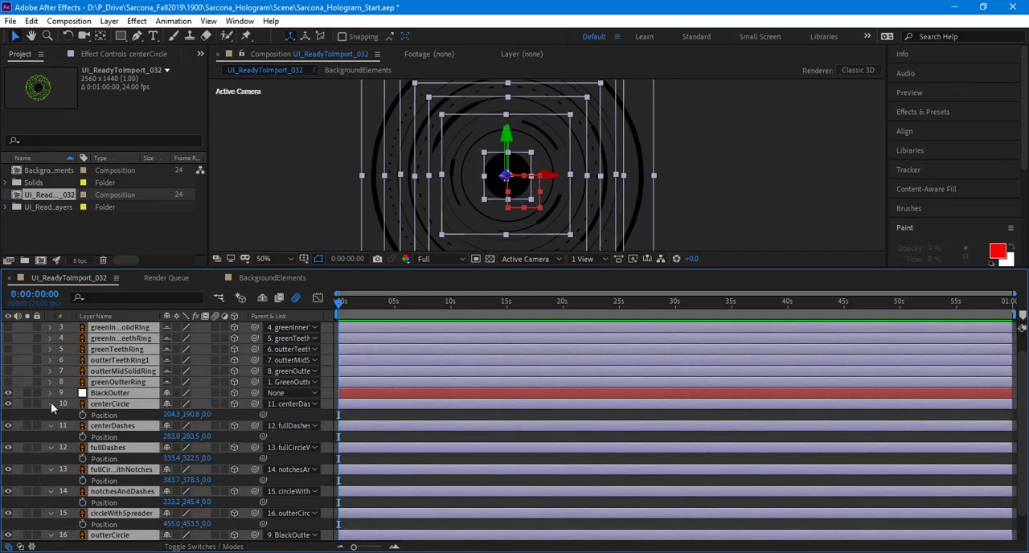
click(53, 406)
click(149, 529)
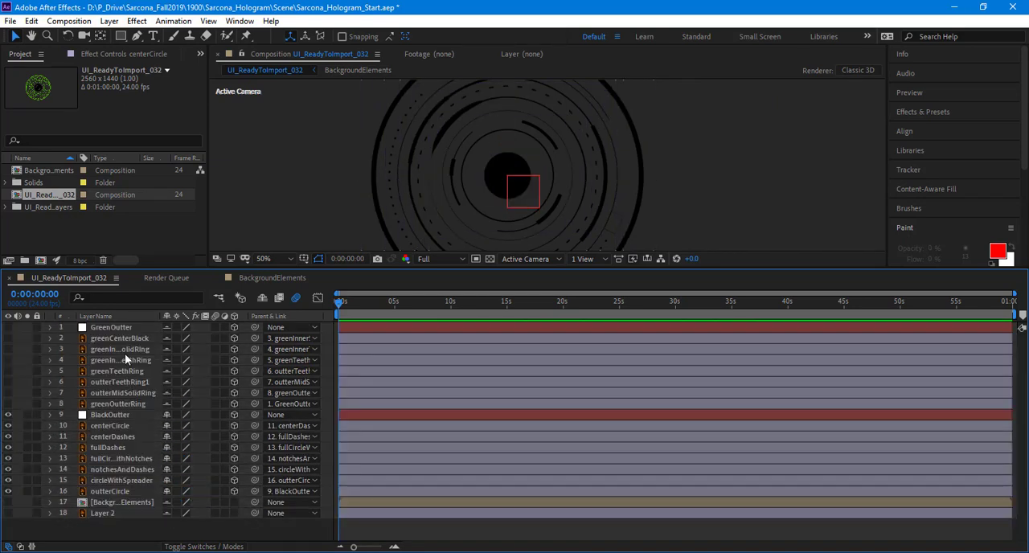
Step: Reveal the rotation properties of the centerDashes and notchesAndDashes layers
click(124, 351)
click(110, 435)
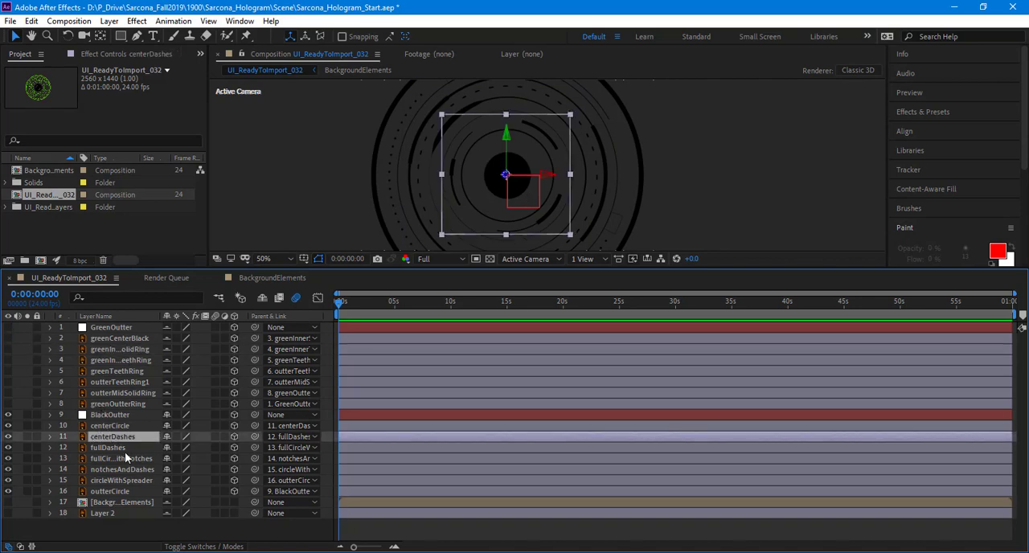
key(r)
click(124, 513)
key(r)
scroll(143, 464, down, 2)
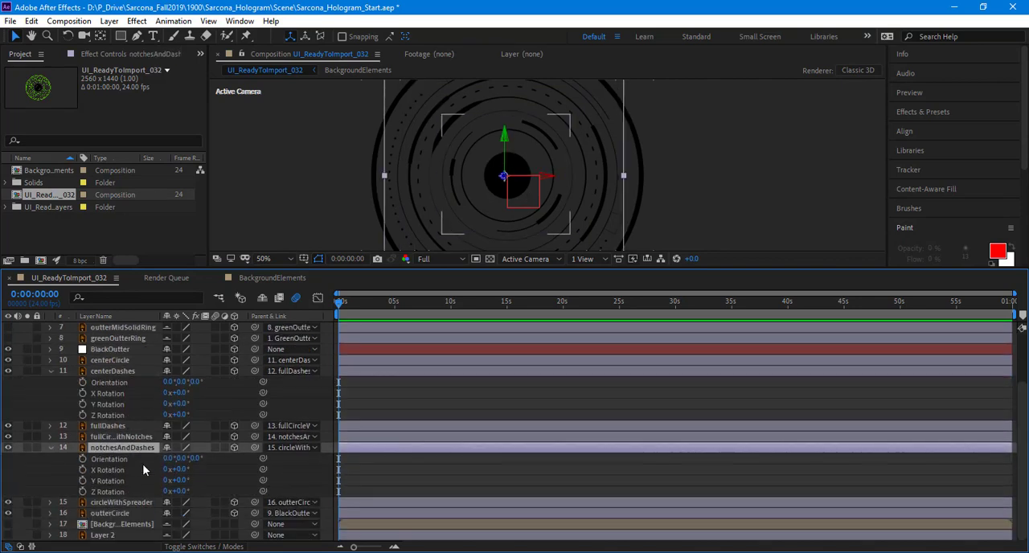
alt+click(81, 480)
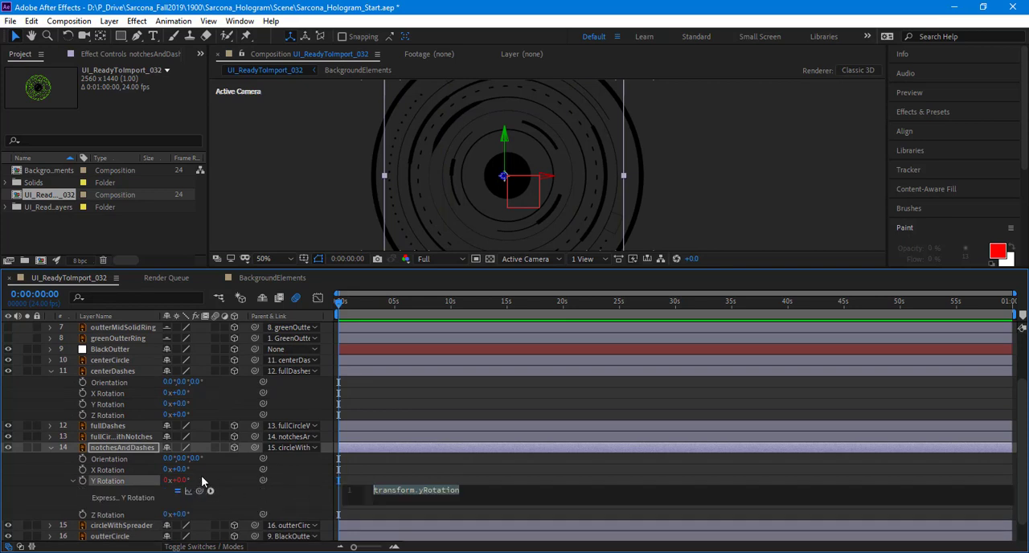
click(202, 477)
key(ctrl+z)
Step: Test the notchesAndDashes layer's Y, X and Z Rotation in turn, undoing each change
drag(179, 481, 251, 481)
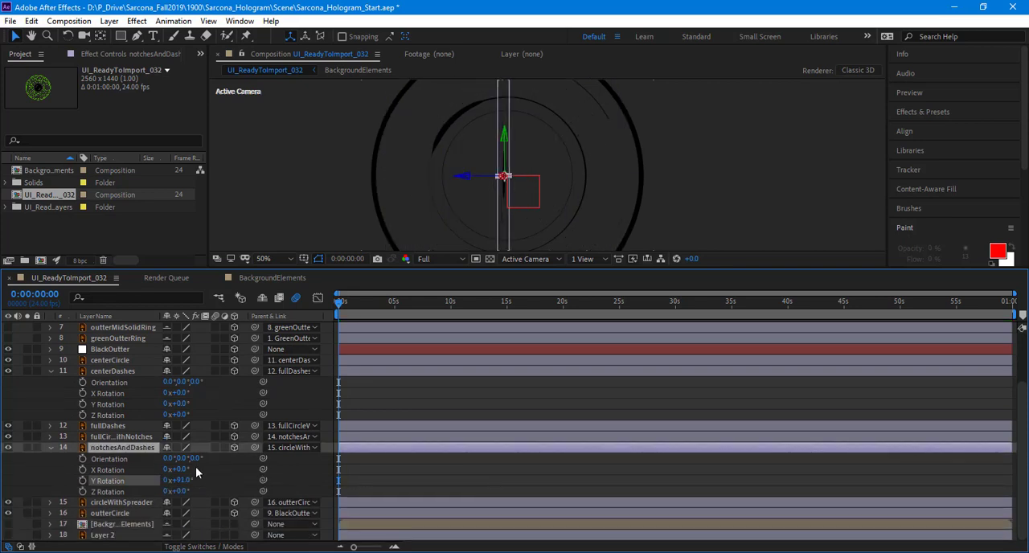
key(ctrl+z)
drag(181, 470, 243, 470)
key(ctrl+z)
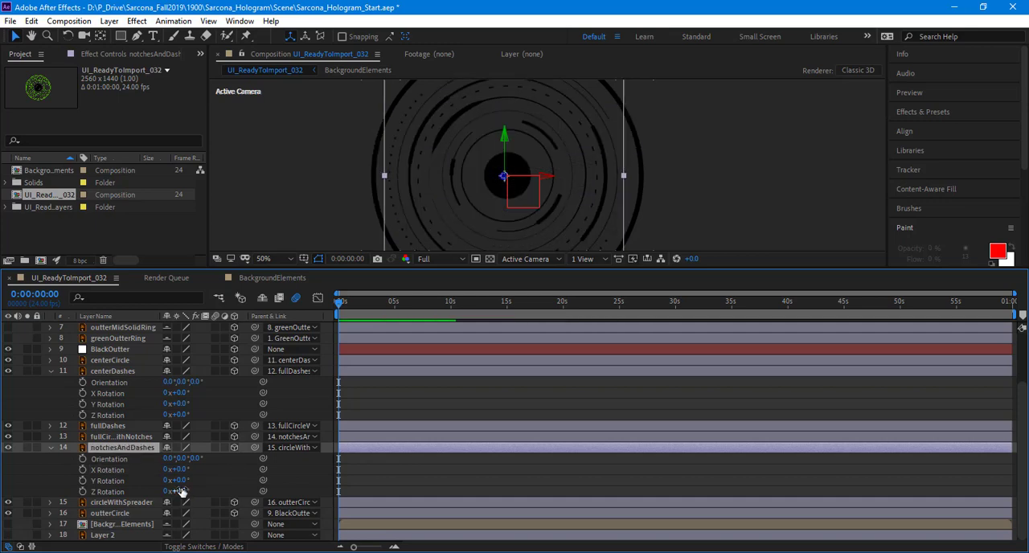
drag(172, 491, 411, 499)
key(ctrl+z)
Step: Reveal circleWithSpreader's rotation properties and test its Z Rotation, undoing the change
click(122, 514)
click(125, 503)
key(r)
scroll(191, 474, down, 3)
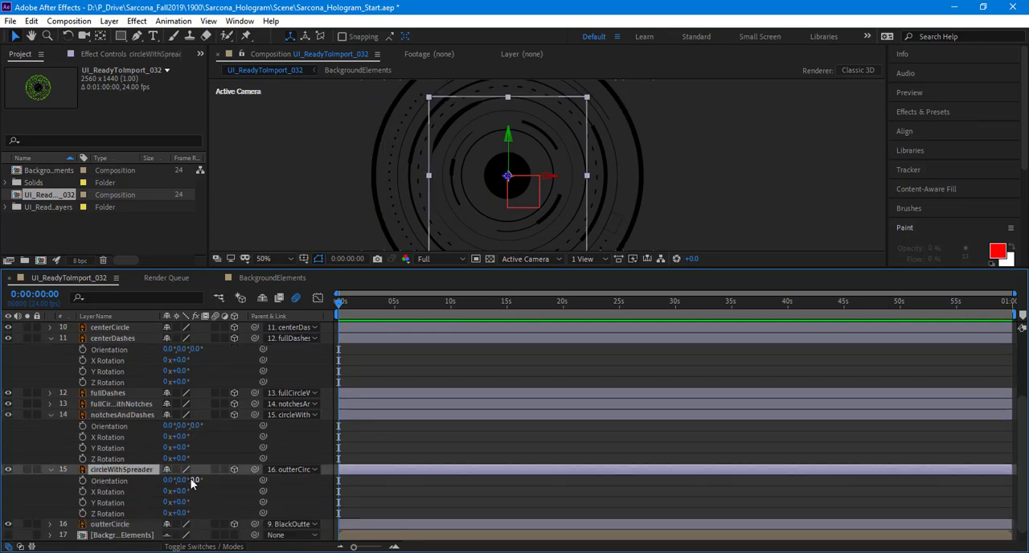
drag(178, 501, 210, 502)
key(ctrl+z)
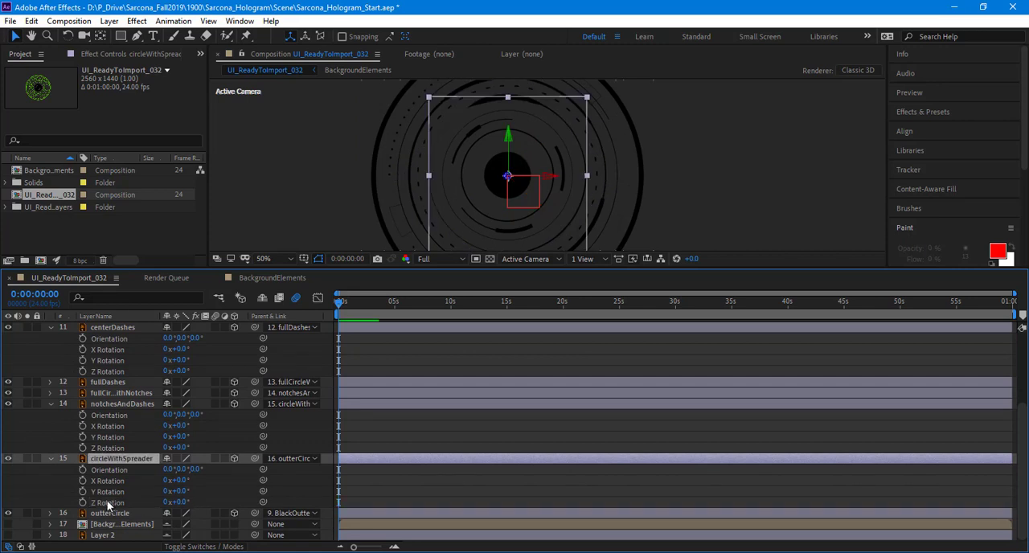
Step: Drive circleWithSpreader's Z Rotation with the expression wiggle(.25,400) and preview the animation
alt+click(82, 502)
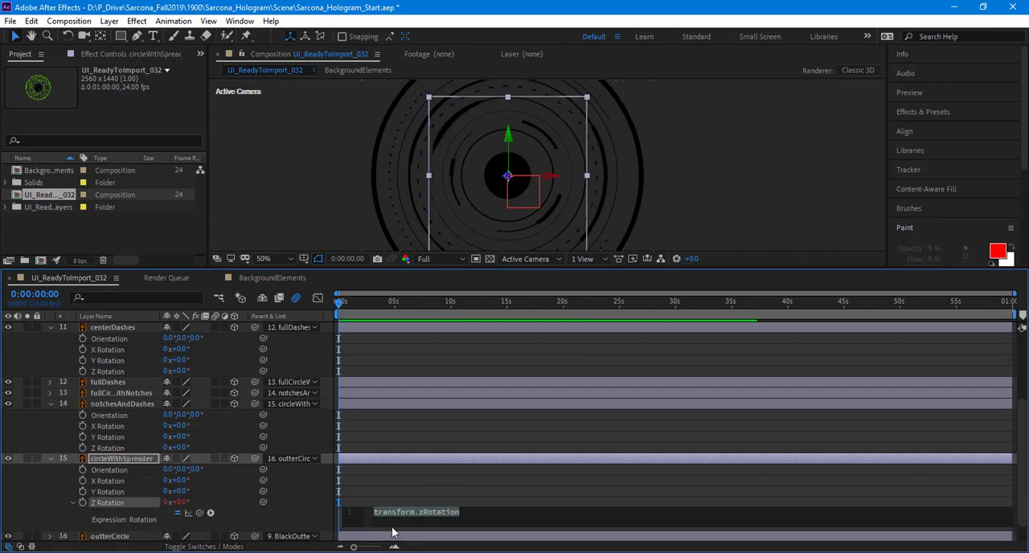
text(wiggle)
key(Return)
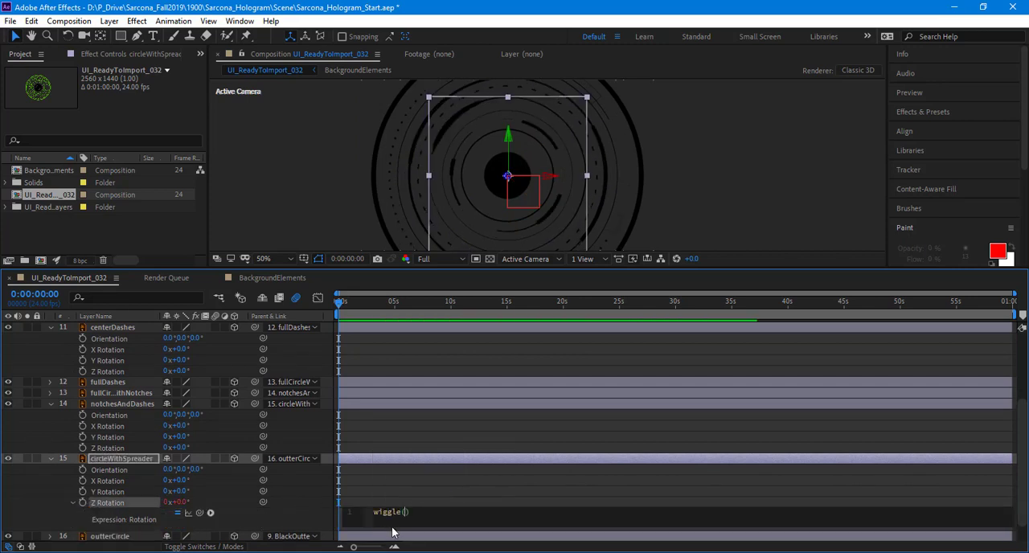
text(.25,400)
click(291, 508)
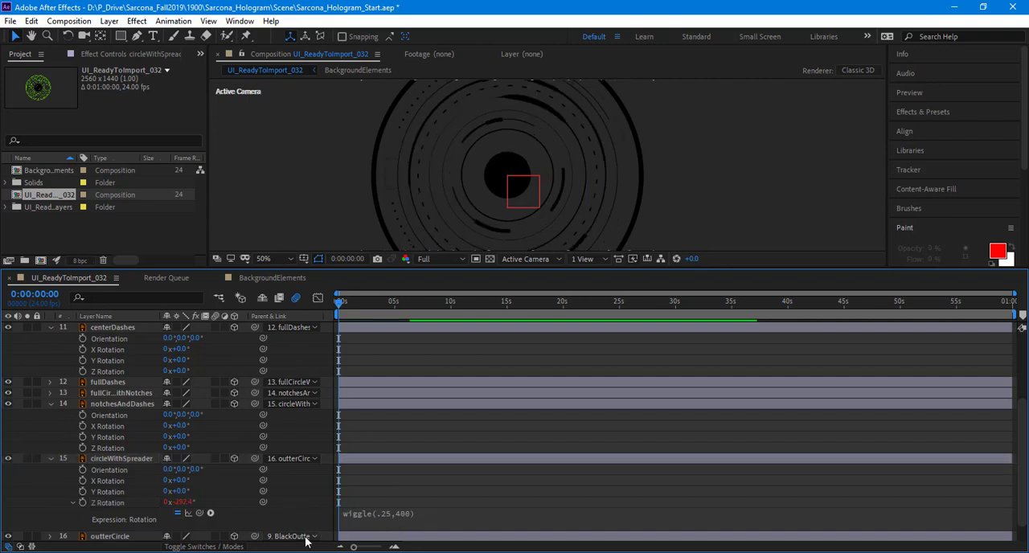
key(space)
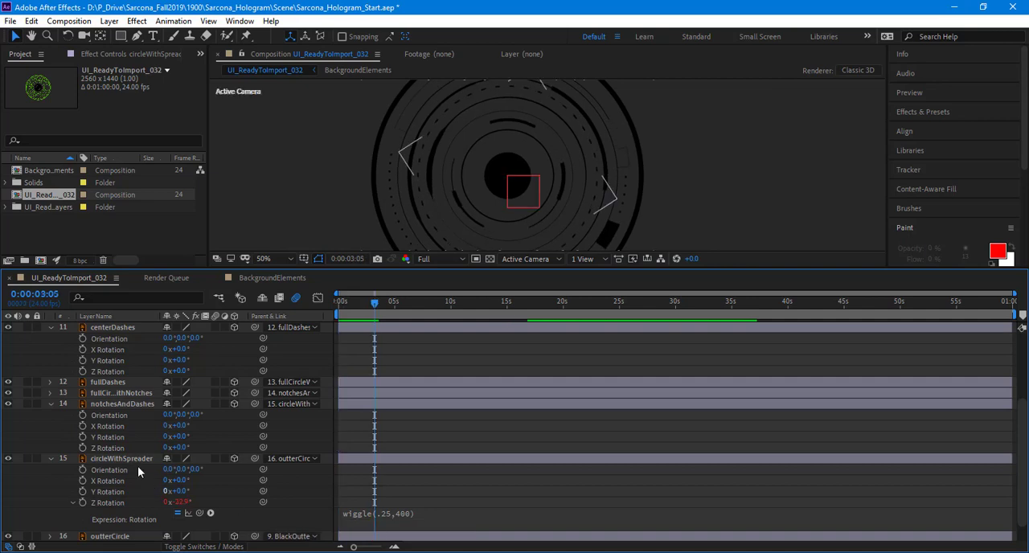
Step: Reveal the rotation properties of the fullCircleWithNotches layer, drive its Z Rotation with wiggle(.25,-200), and preview the animation
click(121, 394)
key(r)
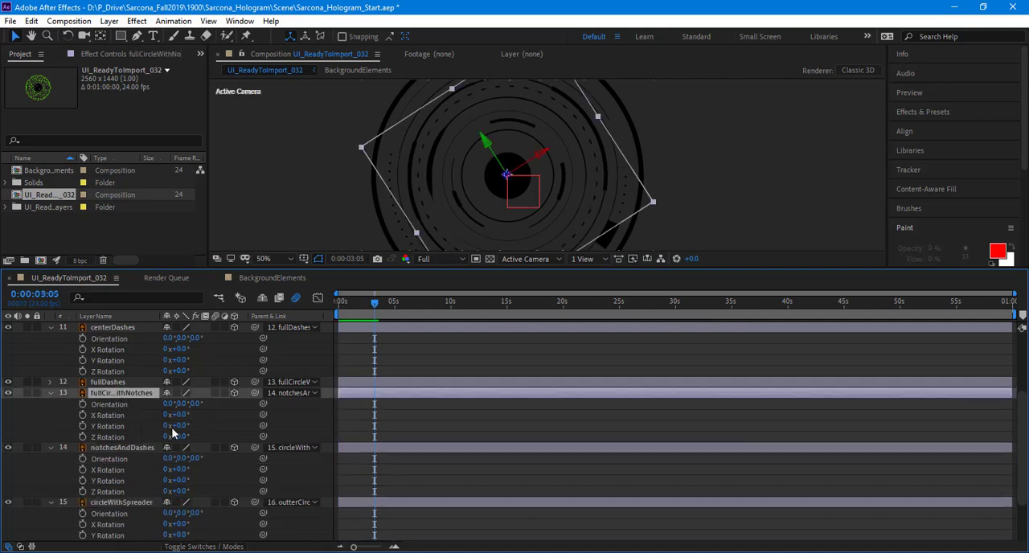
drag(186, 437, 117, 449)
key(ctrl+z)
alt+click(83, 436)
text(wiggle(.25,-280)
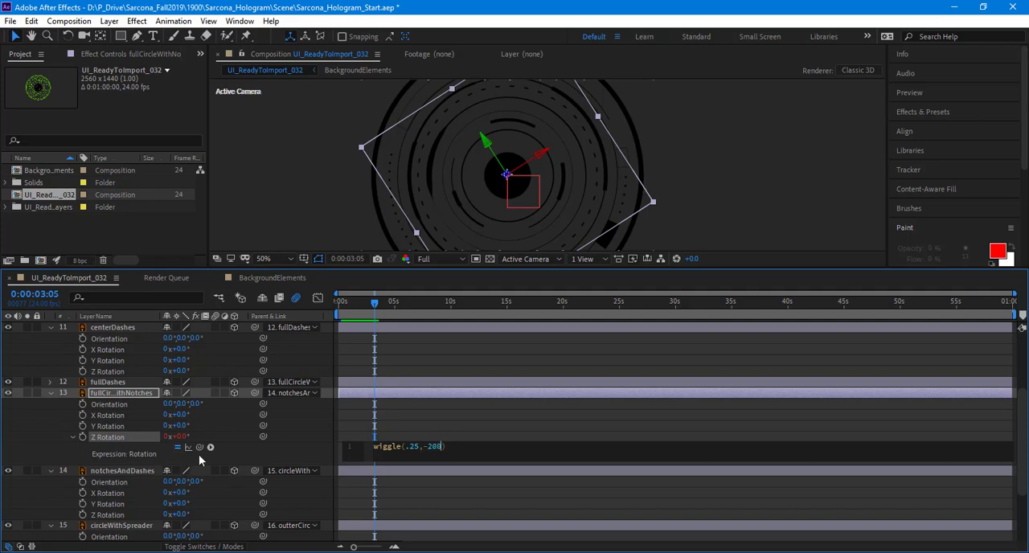
click(274, 459)
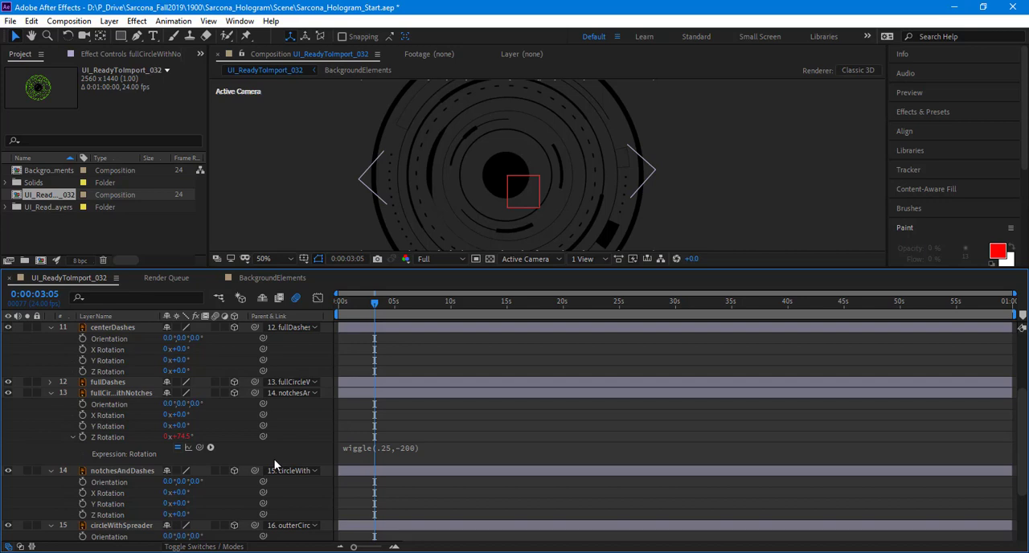
key(space)
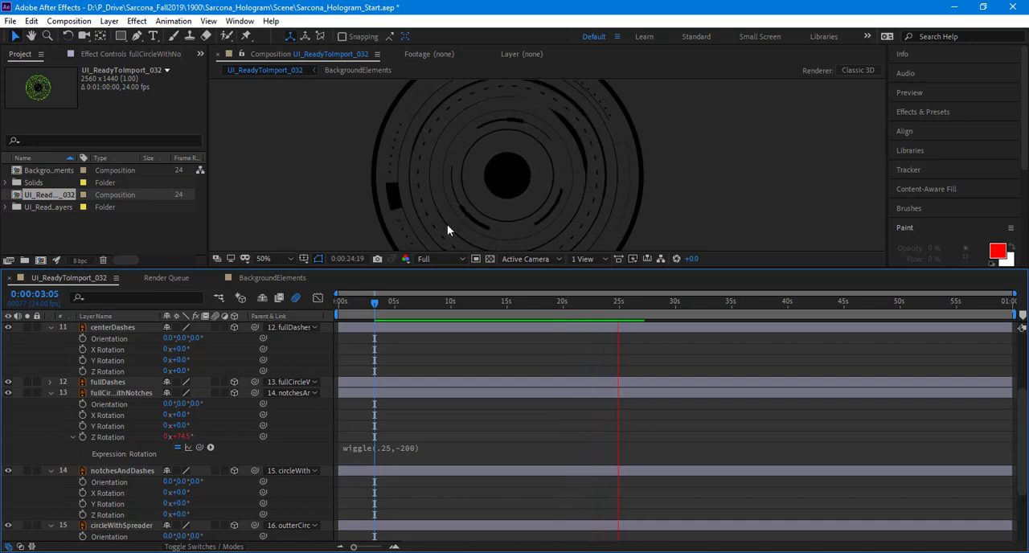
key(space)
Step: Return to the start of the timeline, collapse all layers' open properties, and clear the selection
drag(376, 320, 180, 341)
key(u)
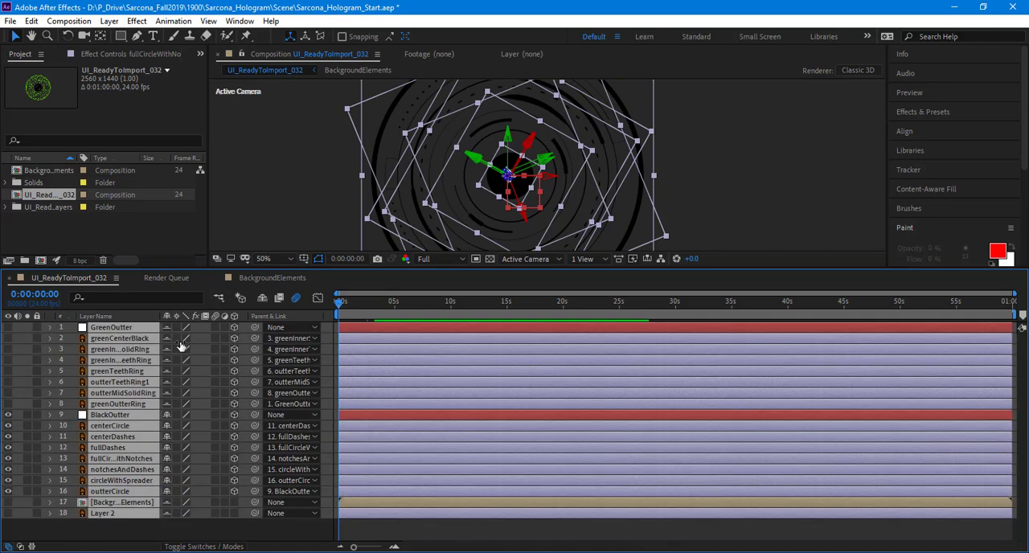
click(187, 534)
Step: Open the BackgroundElements precomposition and look through its layer list
double_click(123, 501)
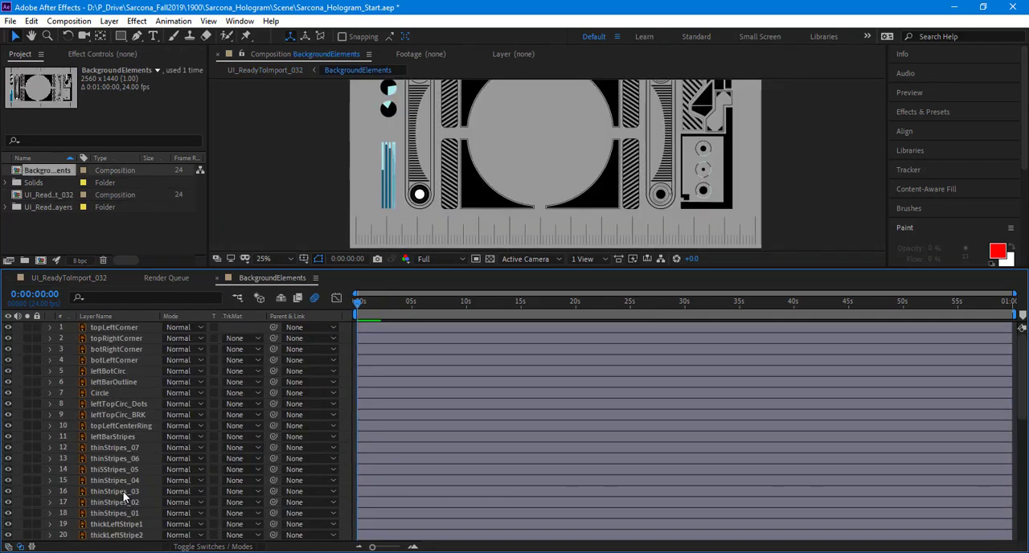
scroll(151, 438, down, 5)
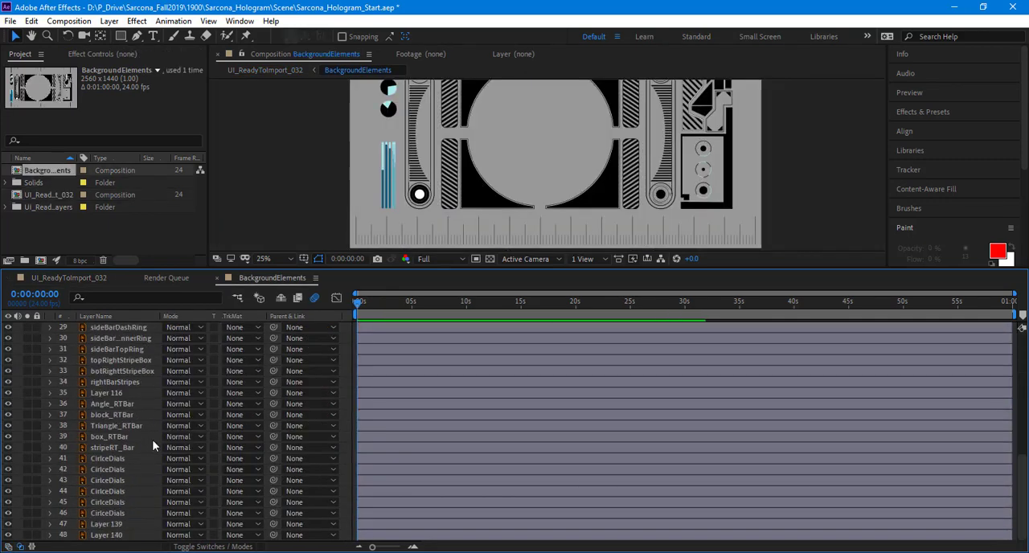
scroll(129, 501, up, 7)
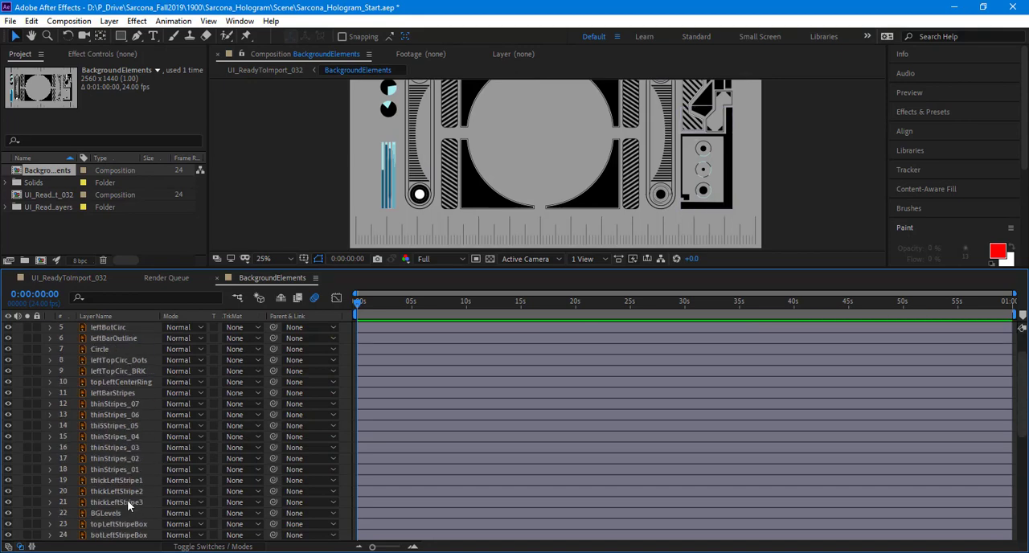
click(131, 329)
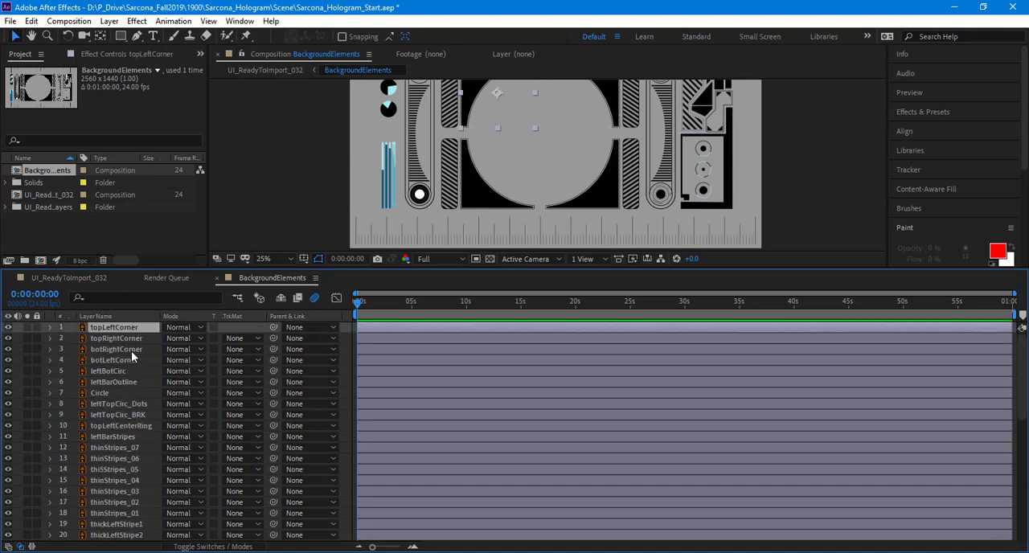
scroll(131, 353, down, 7)
Step: Select the ruler along the artwork's lower edge and rename its layer, Layer 140, as botRuler
click(408, 237)
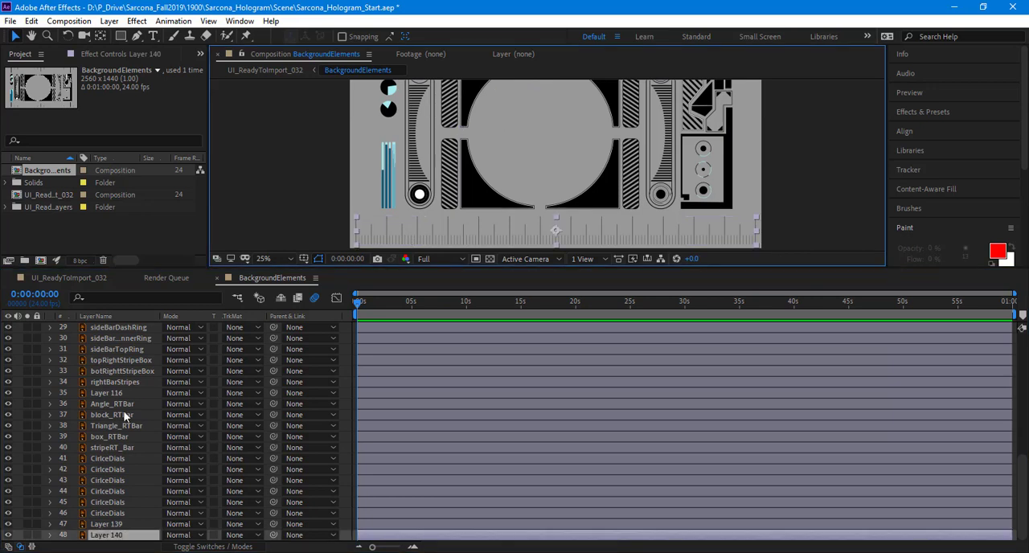
click(120, 544)
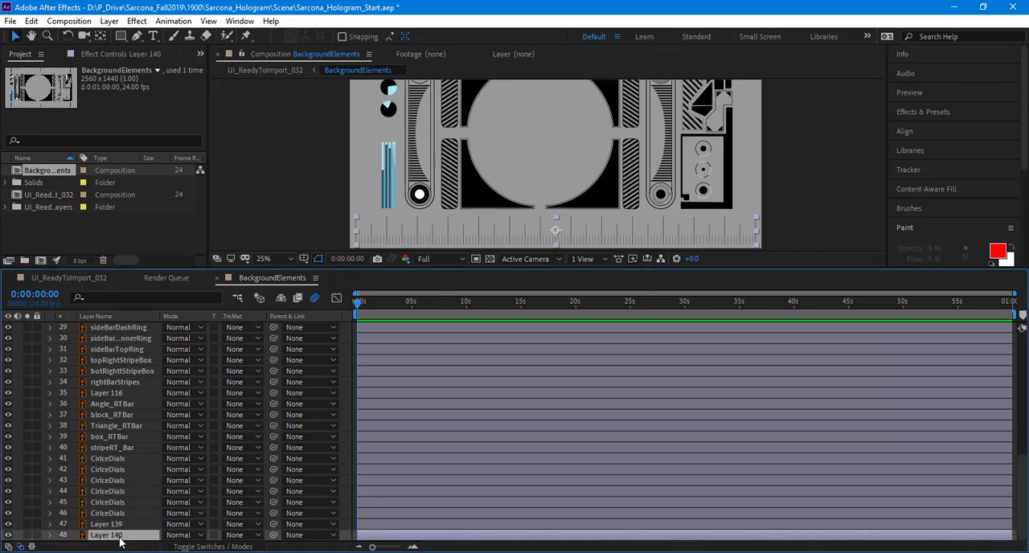
key(Return)
text(biot)
text(u)
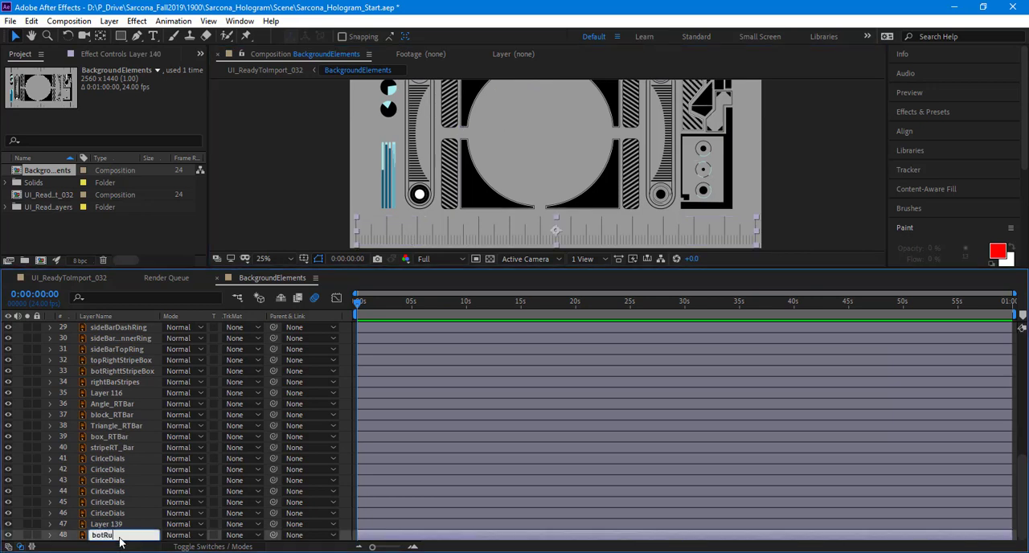
text(ler)
key(Return)
Step: Rename Layer 139 as topRuler
click(119, 525)
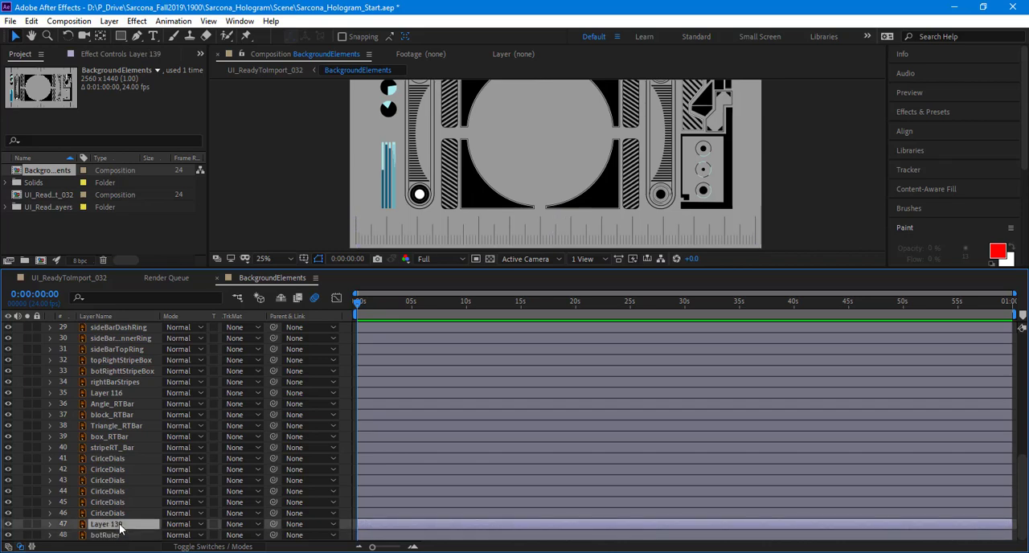
key(Return)
text(topRuler)
key(Return)
Step: Reveal botRuler's Position and try shifting the layer horizontally to about X 1380
click(124, 535)
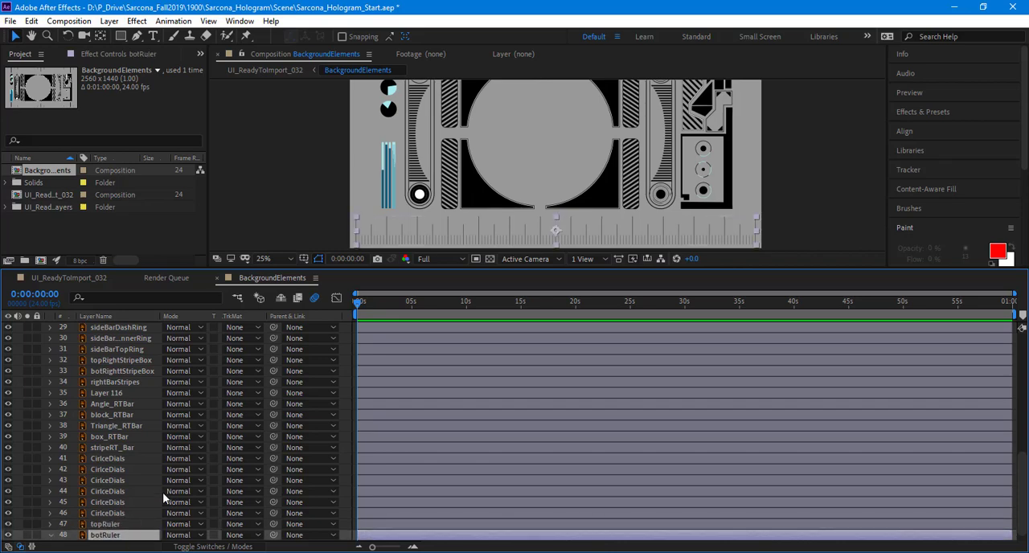
key(p)
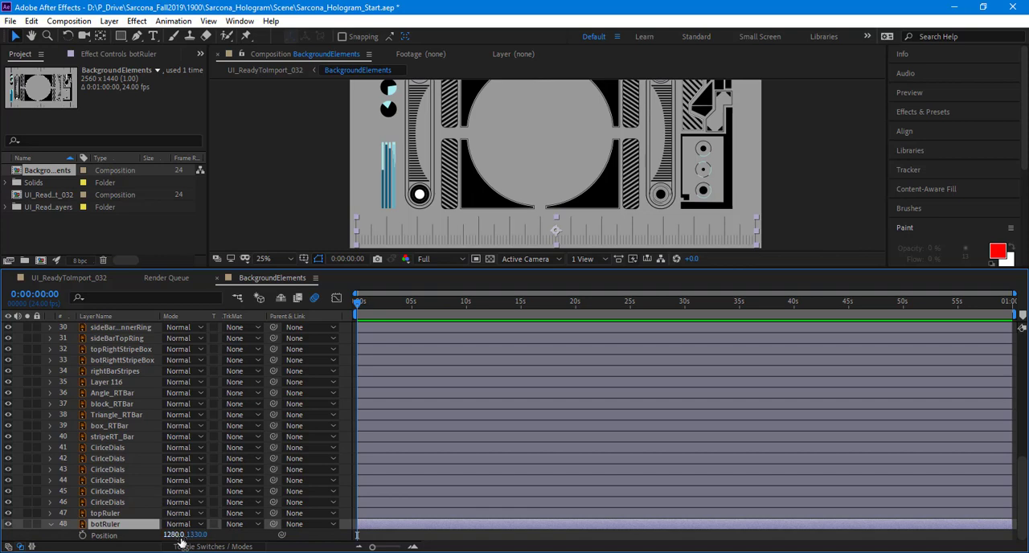
drag(173, 534, 236, 543)
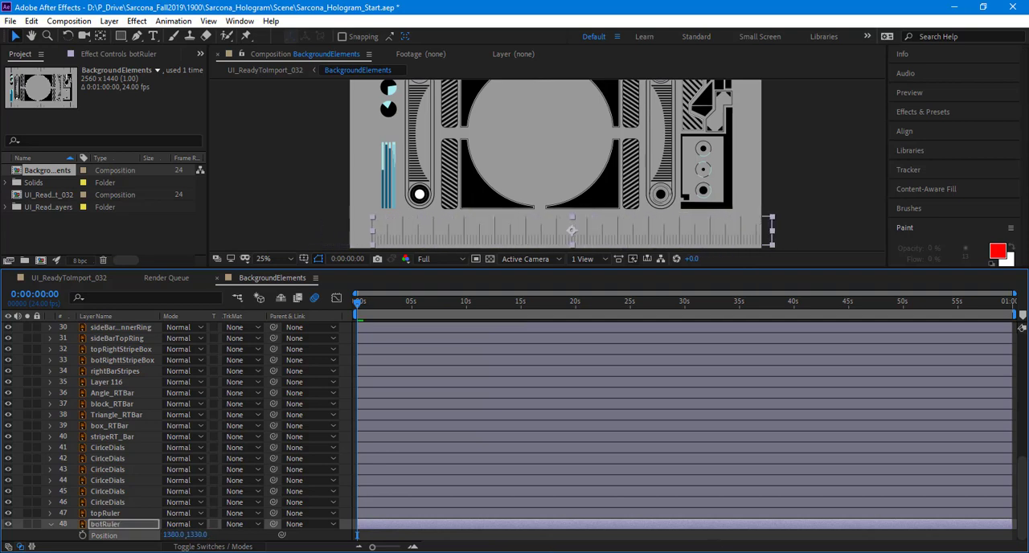
Step: Apply the Offset distortion effect to botRuler and test the horizontal value of Shift Center To, returning it to 1244
click(136, 21)
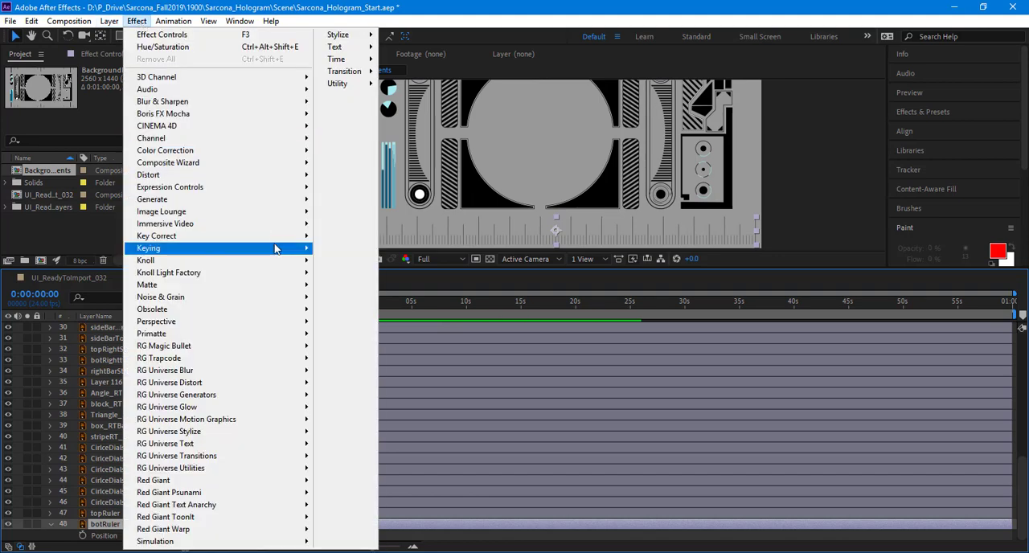
mouse_move(275, 249)
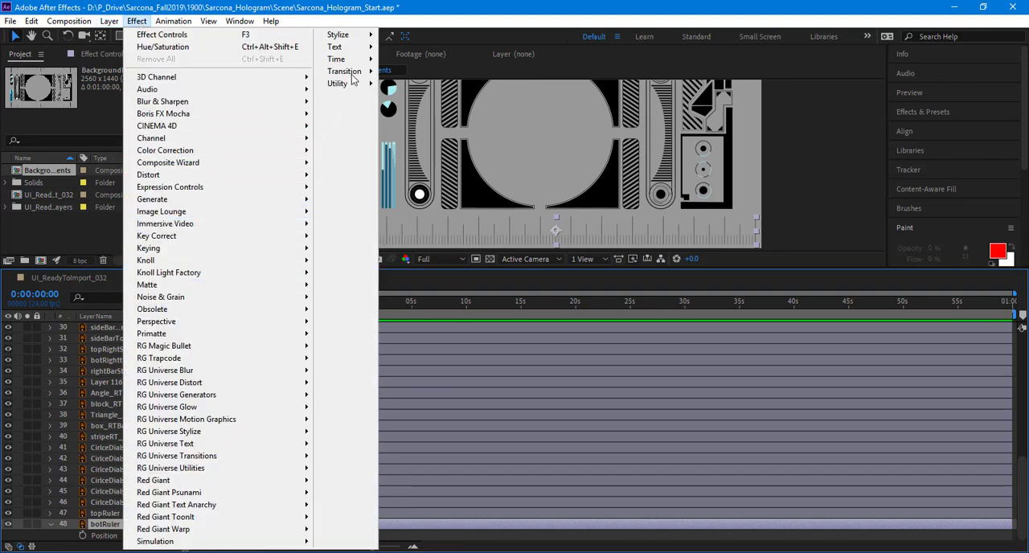
mouse_move(264, 175)
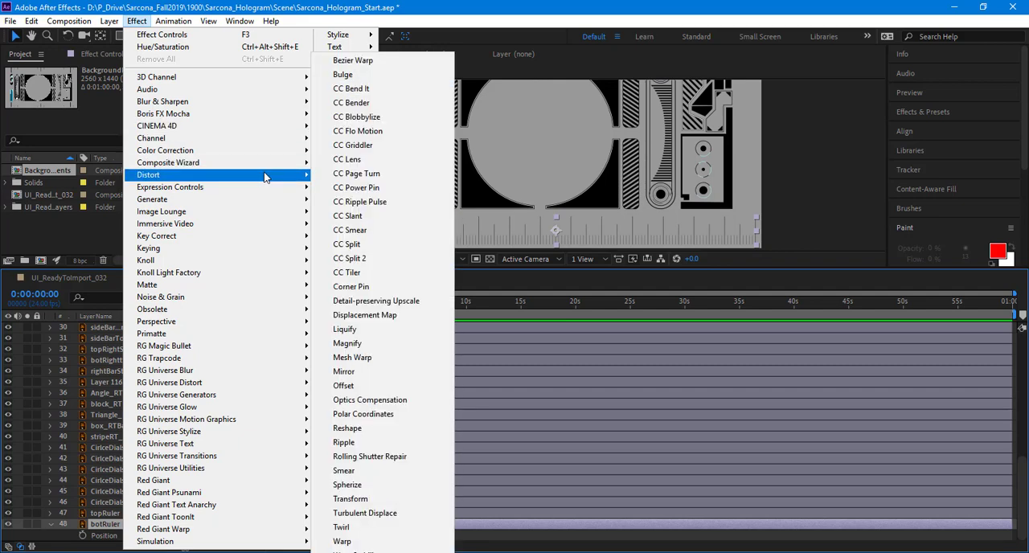
click(379, 384)
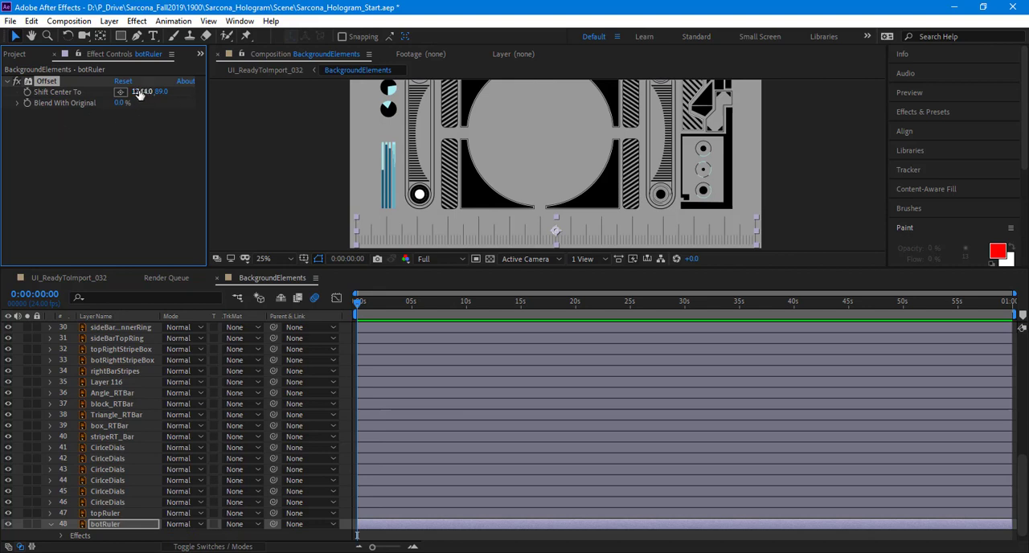
drag(191, 95, 1012, 247)
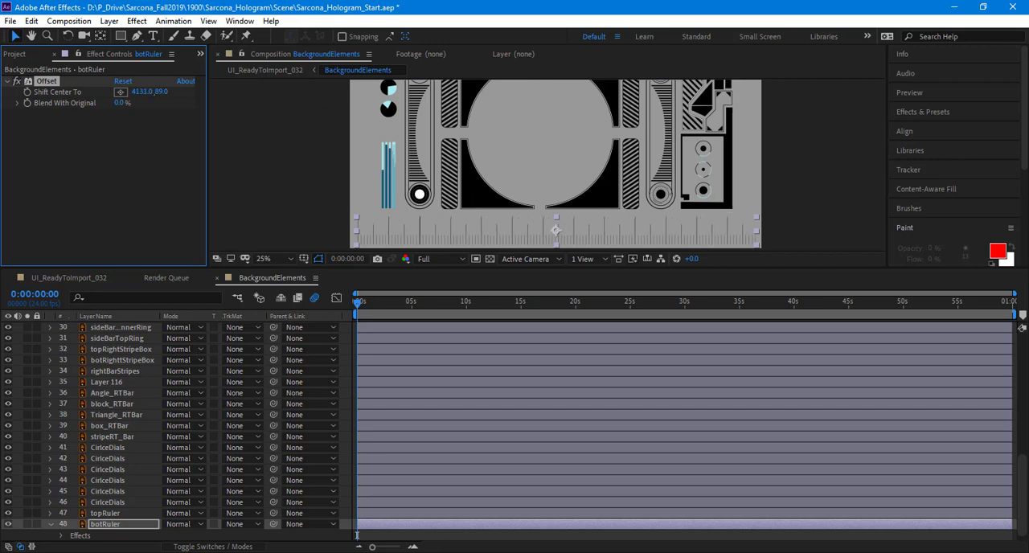
drag(1012, 247, 345, 42)
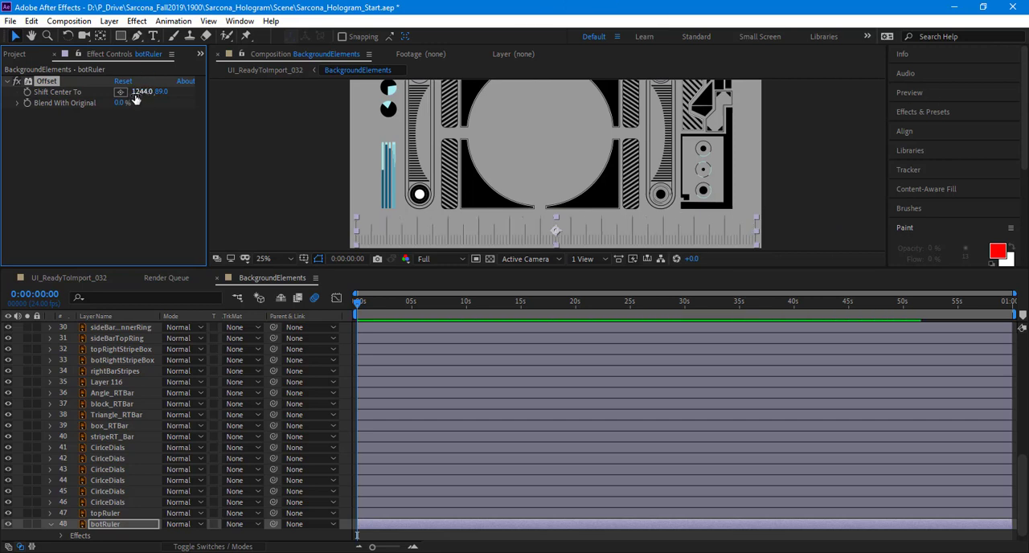
Step: Drive the Shift Center To property of botRuler's Offset effect with wiggle(.2,500) and preview the motion
alt+click(27, 93)
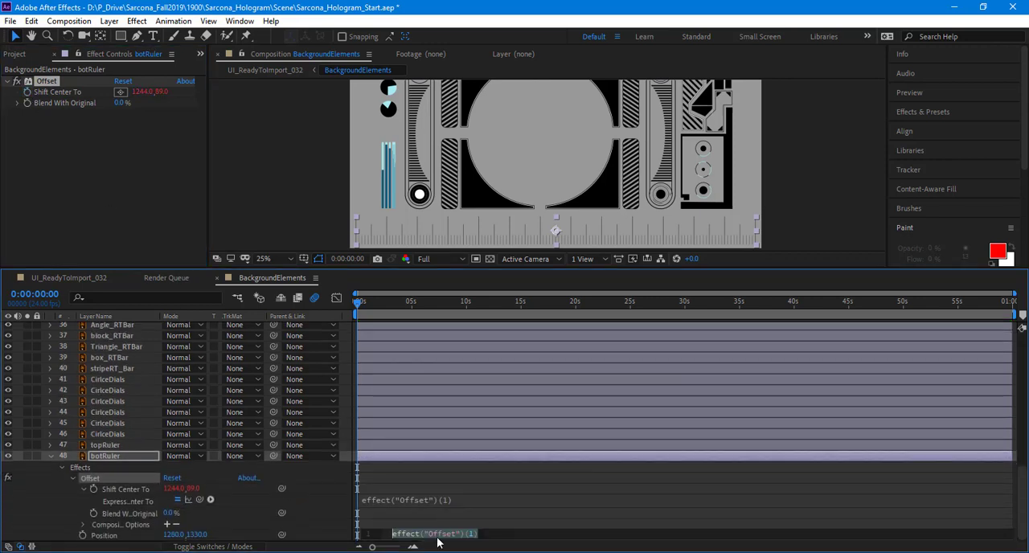
text(wiggle())
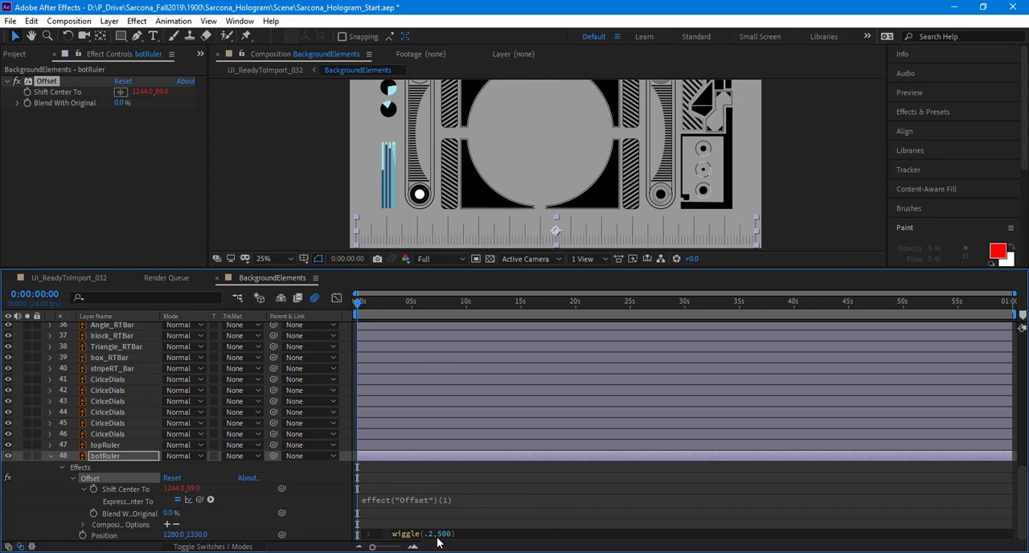
click(393, 520)
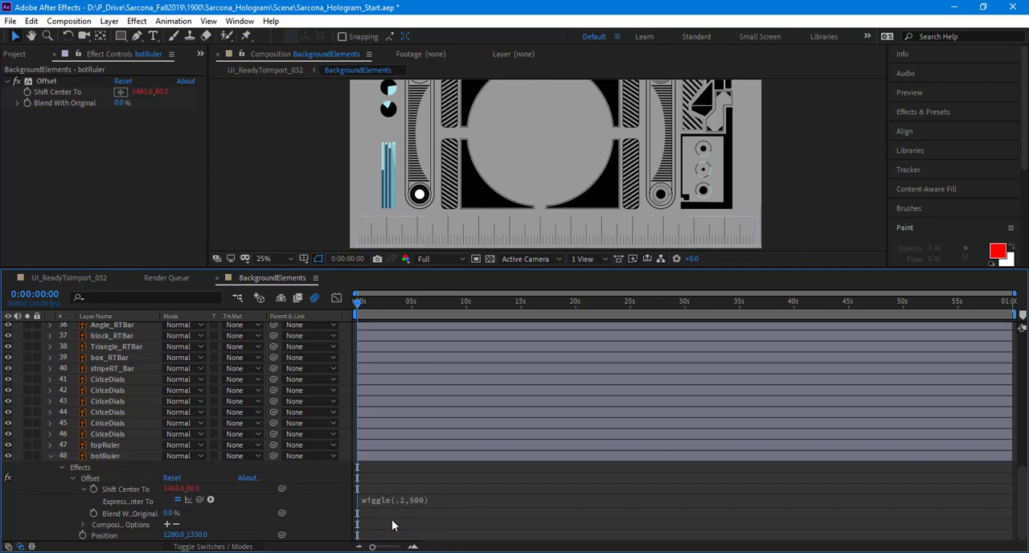
key(space)
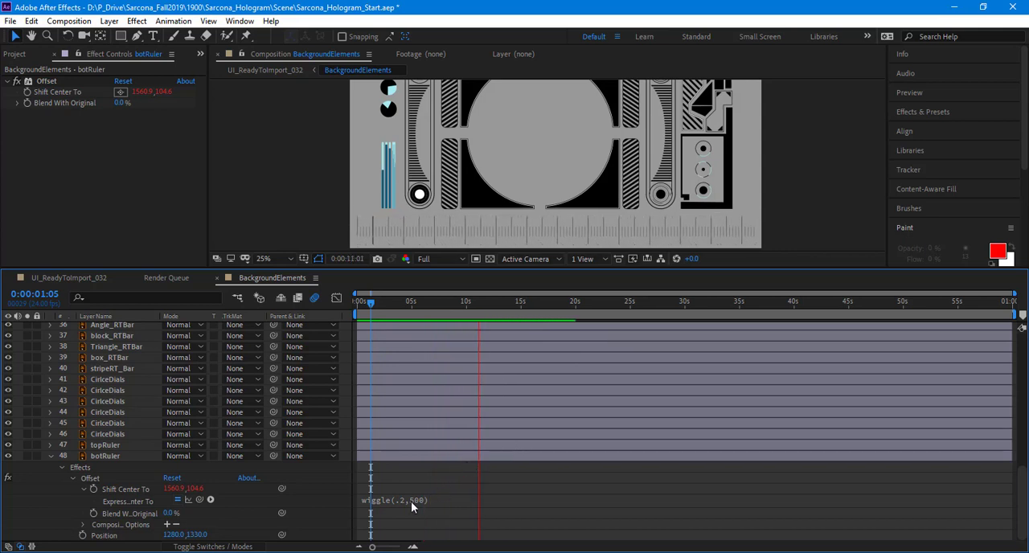
Step: Examine the $xPos and $yPos variable expression in the WordPad document against botRuler's Shift Center To values, then return to After Effects
key(alt+Tab)
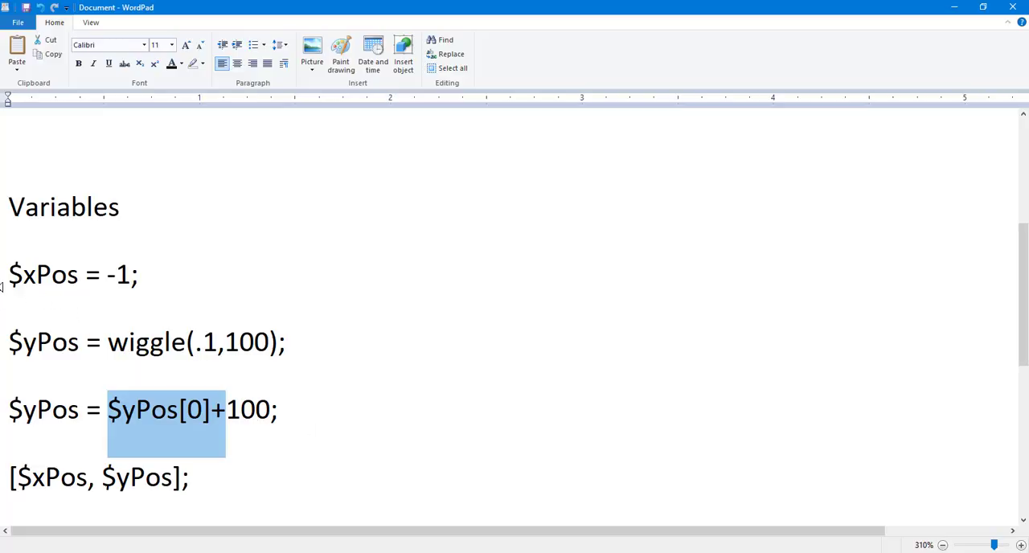
drag(6, 279, 230, 443)
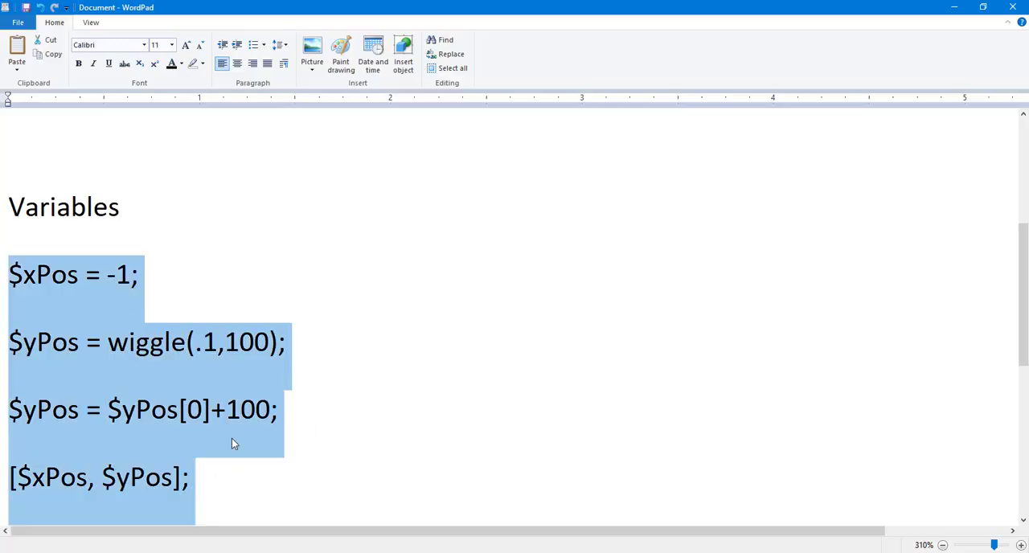
scroll(232, 437, down, 2)
scroll(233, 431, up, 3)
key(alt+Tab)
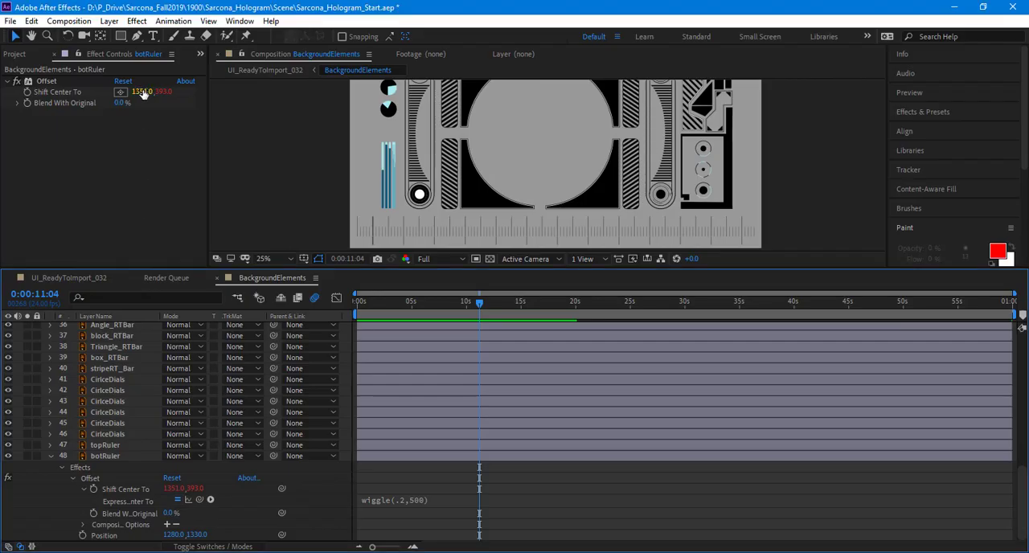
key(alt+Tab)
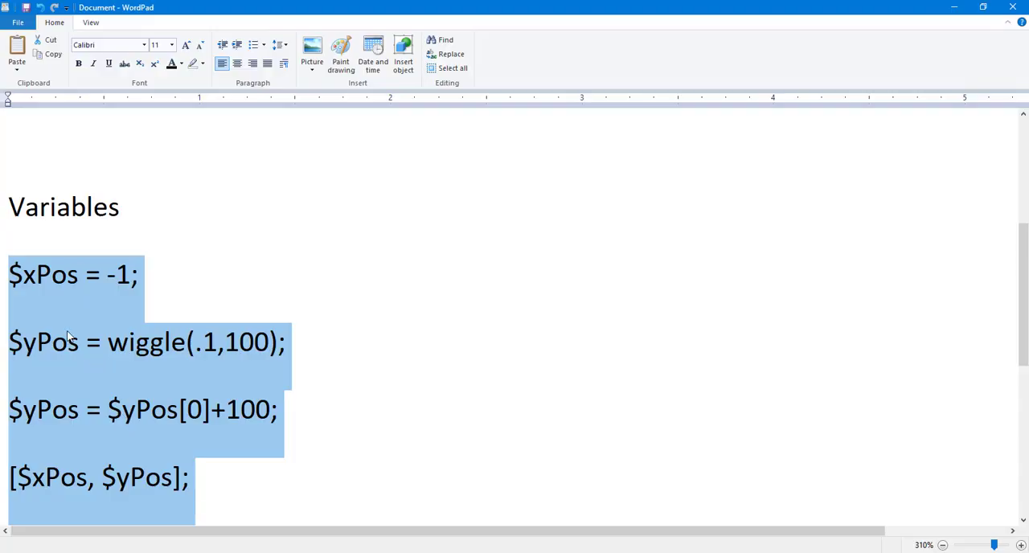
click(68, 339)
key(alt+Tab)
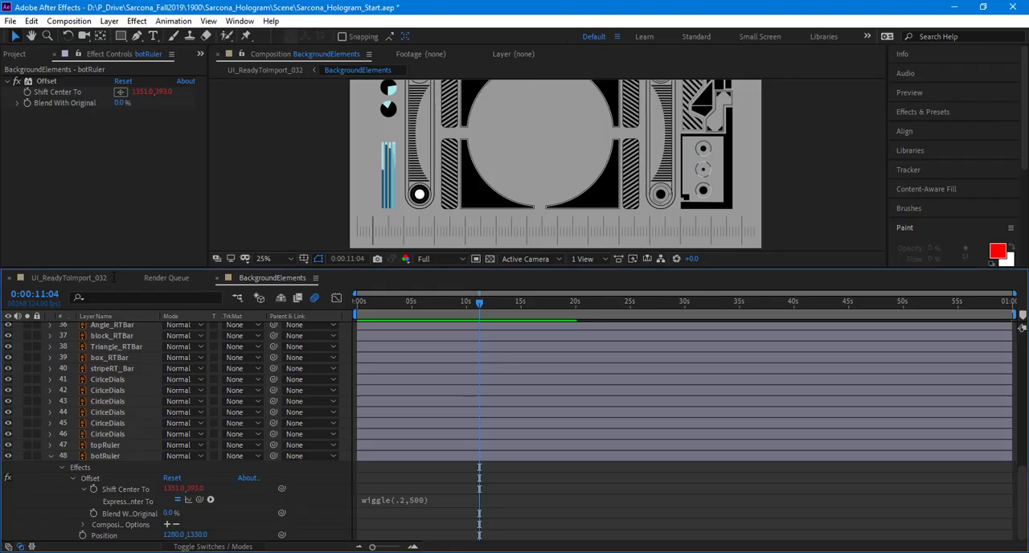
Step: Remove the wiggle expression from botRuler's Shift Center To and change the first $yPos line in the WordPad document to $yPos = 89;
key(alt+Tab)
key(alt+Tab)
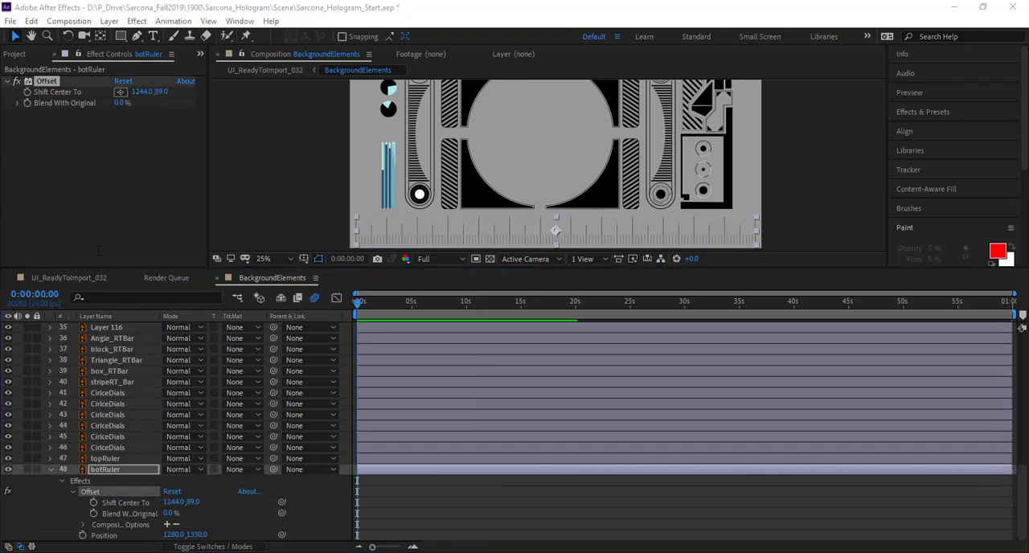
key(alt+Tab)
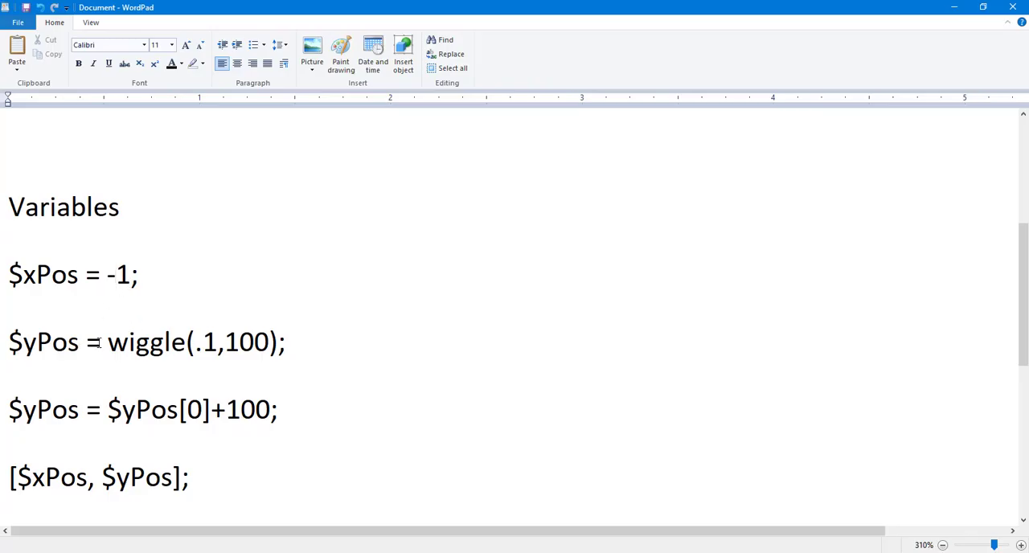
drag(107, 342, 286, 343)
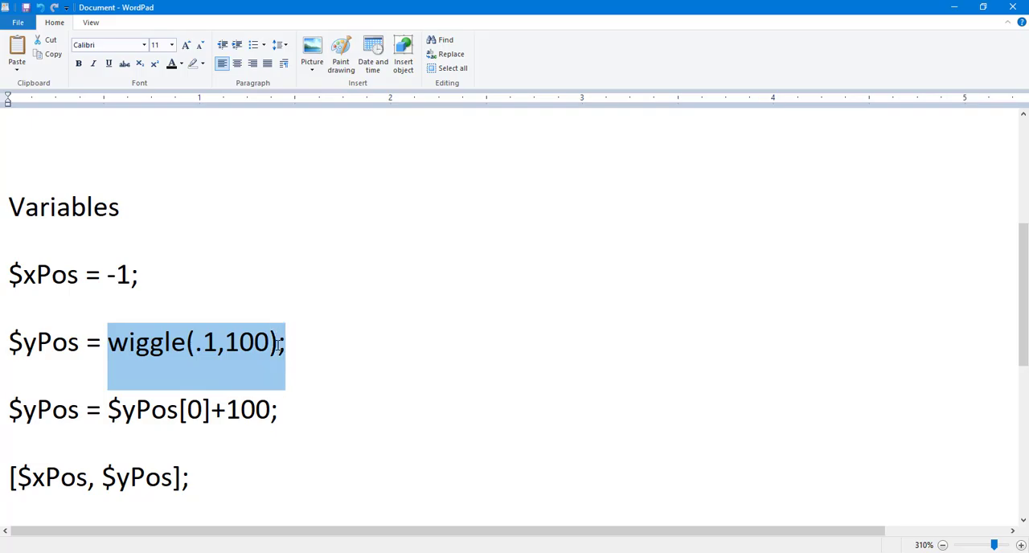
key(alt+Tab)
key(alt+Tab)
text(89)
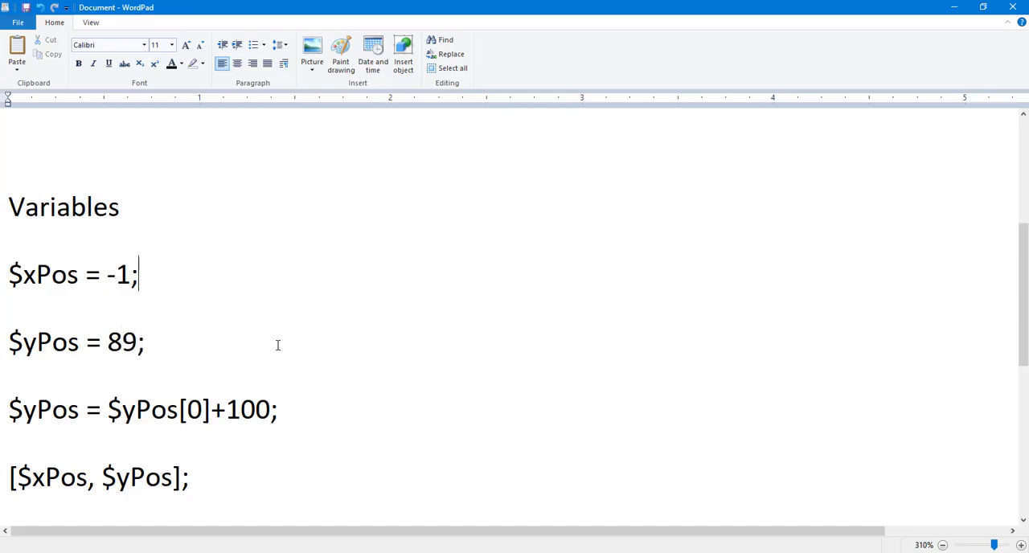
Step: Change the first $xPos line of the WordPad expression to $xPos = wiggle(2,200);
key(Left)
key(shift+Left)
key(shift+Left)
text(wiggle)
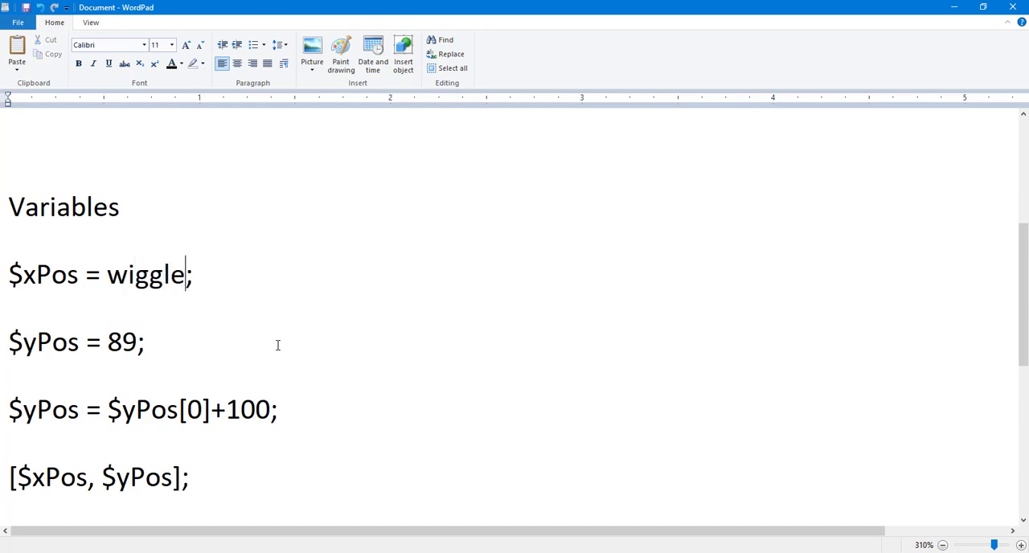
text((2.)
key(BackSpace)
text(,200))
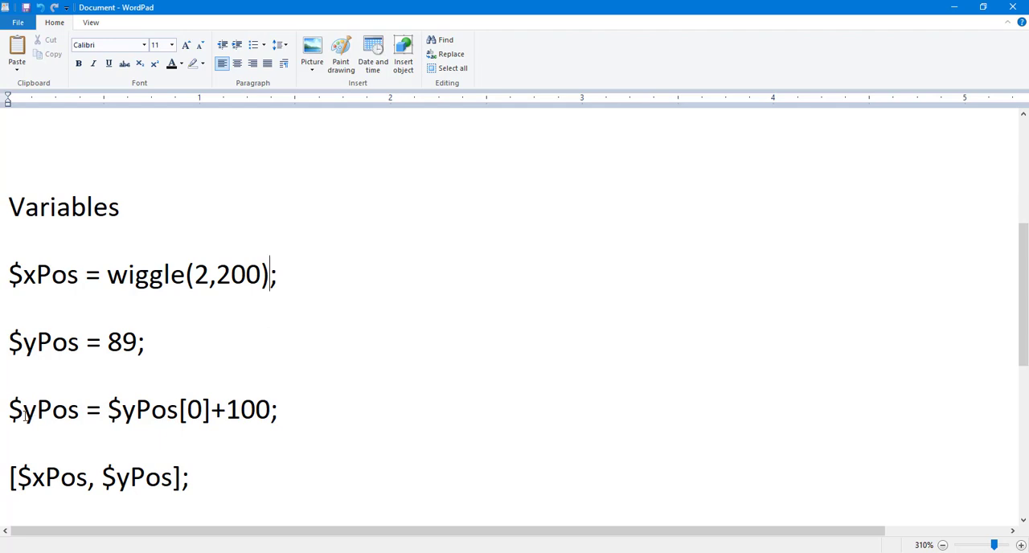
Step: Rewrite the third line of the WordPad expression as $xPos = $xPos[0]; without the added 100
key(shift+Right)
text(x)
drag(121, 411, 135, 412)
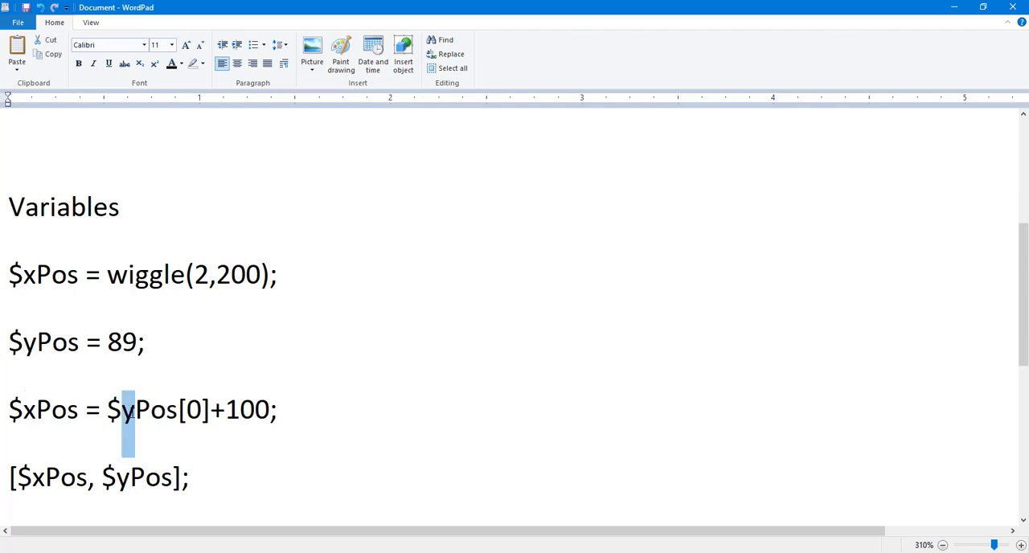
text(x)
double_click(247, 409)
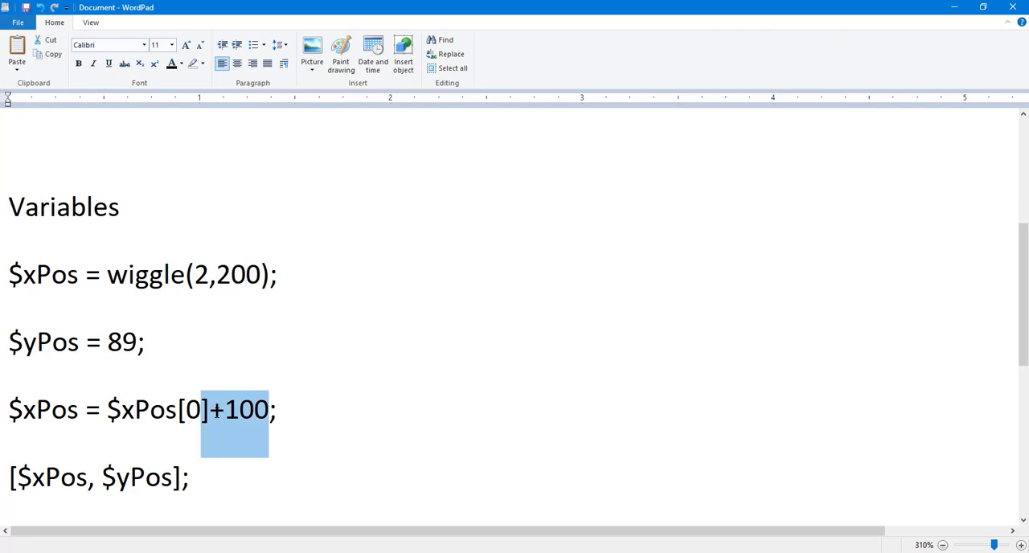
key(Delete)
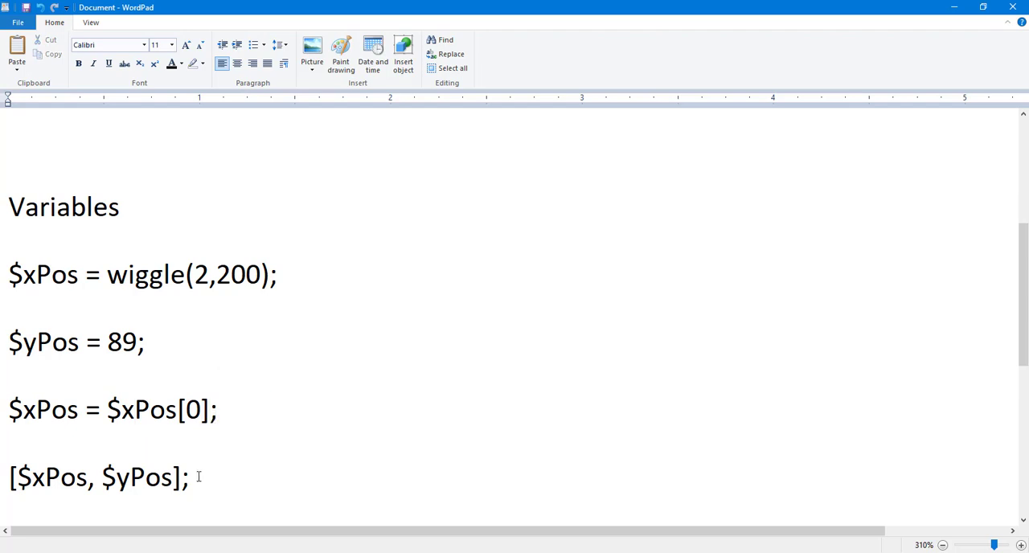
Step: Copy the four expression lines into the Shift Center To property of botRuler's Offset effect in After Effects and preview the motion
drag(200, 477, 1, 305)
key(alt+Tab)
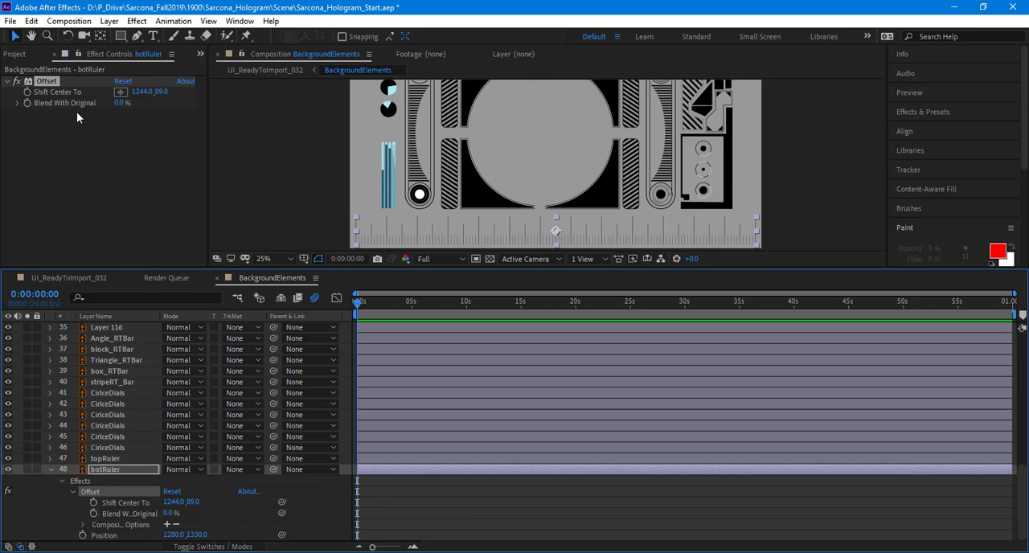
alt+click(28, 91)
key(ctrl+v)
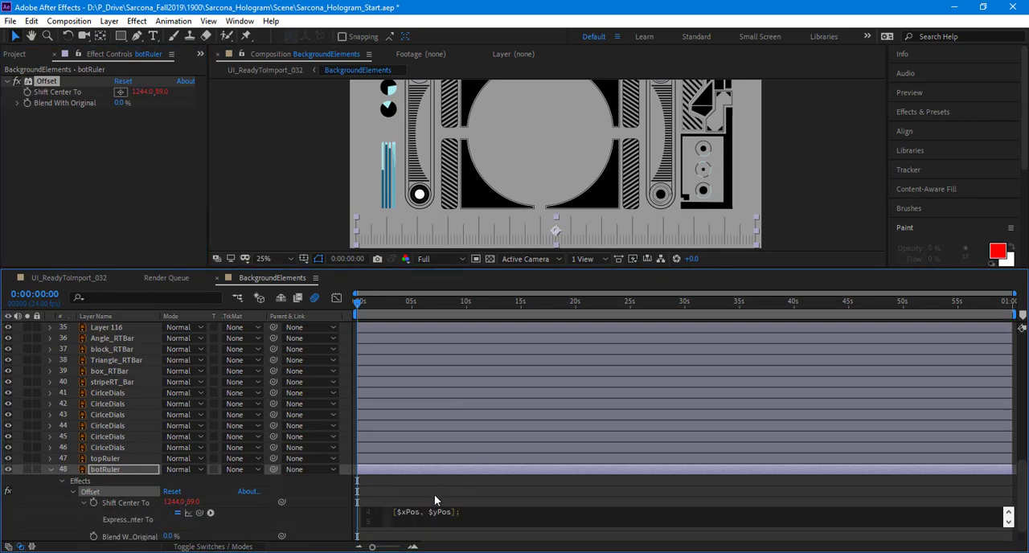
click(433, 496)
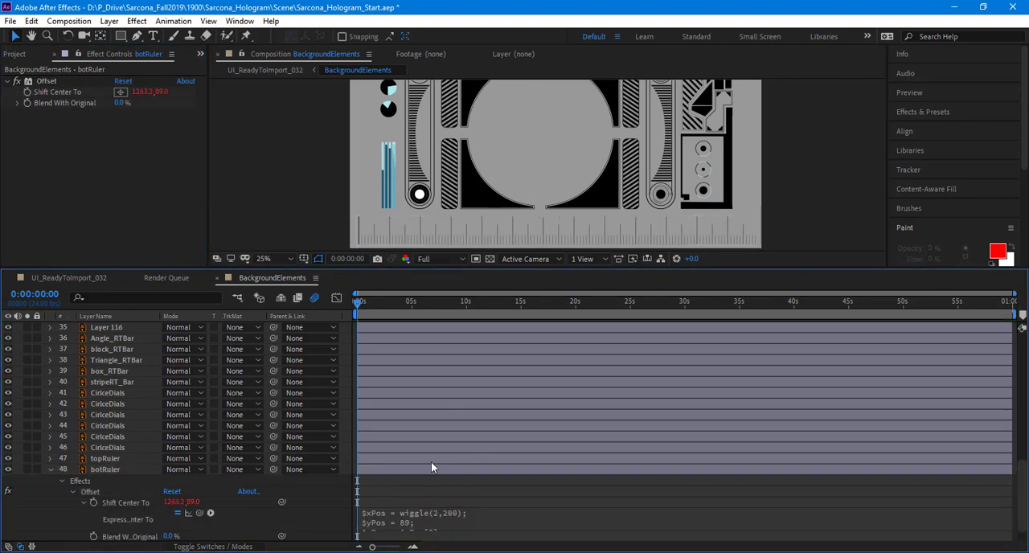
key(space)
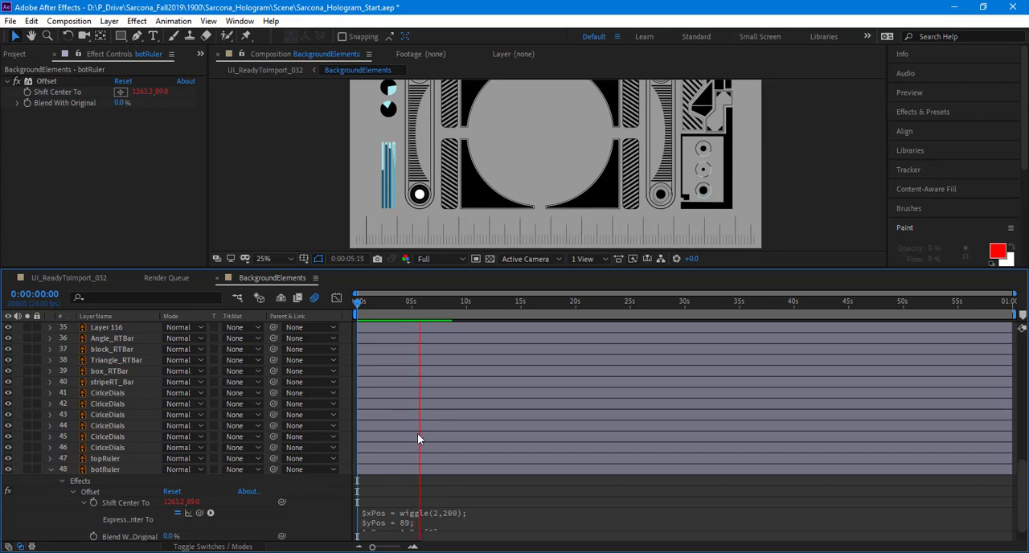
Step: Slow botRuler's Shift Center To expression to wiggle(.5,200) and preview the motion
click(469, 518)
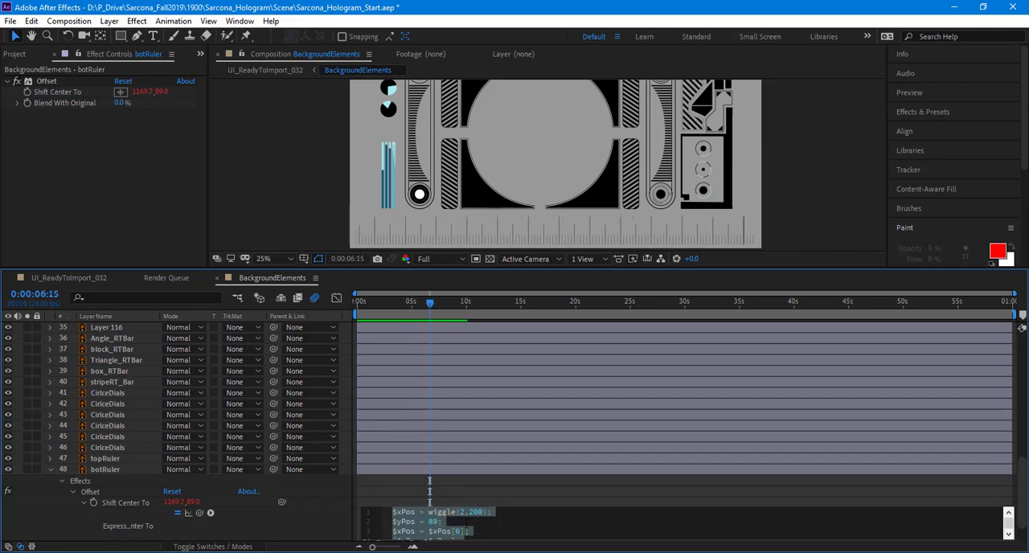
click(463, 513)
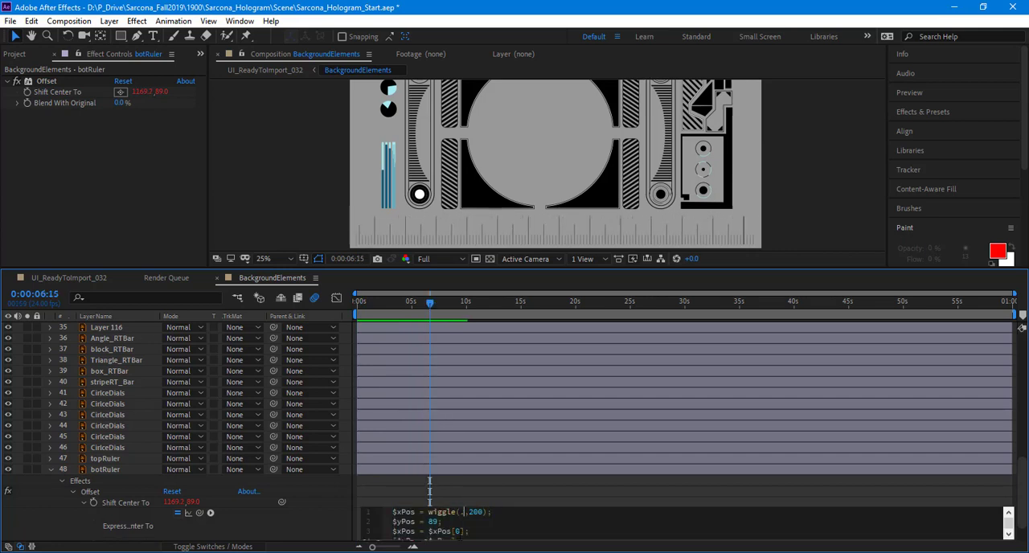
click(319, 511)
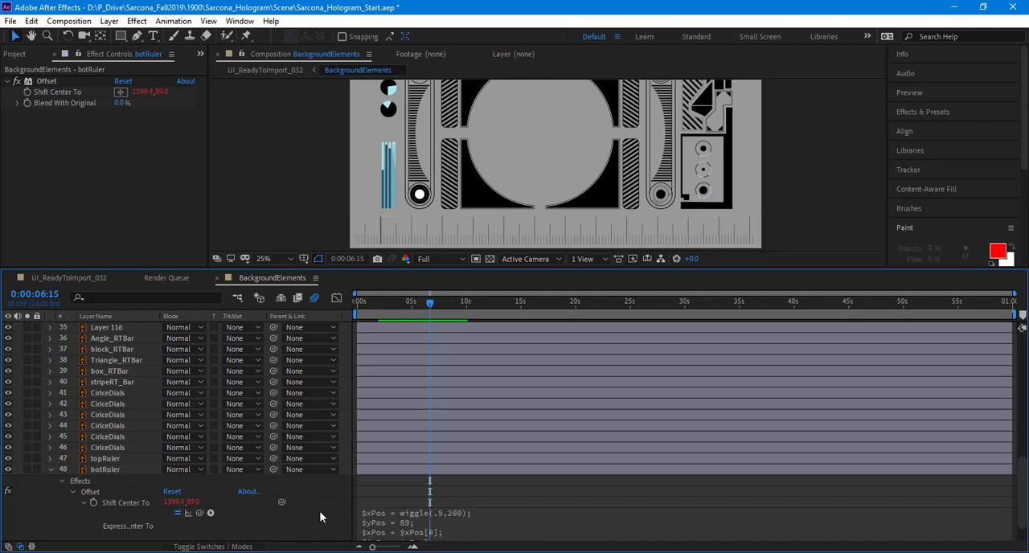
Step: Apply the Offset effect to topRuler and reuse botRuler's Shift Center To expression with wiggle(.5,200) on it
click(369, 522)
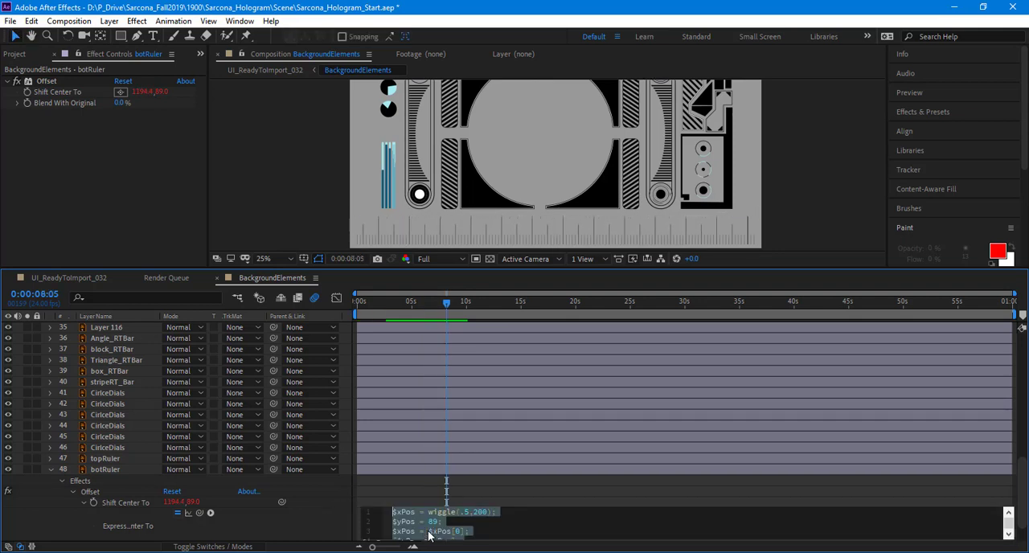
click(309, 524)
scroll(113, 464, down, 2)
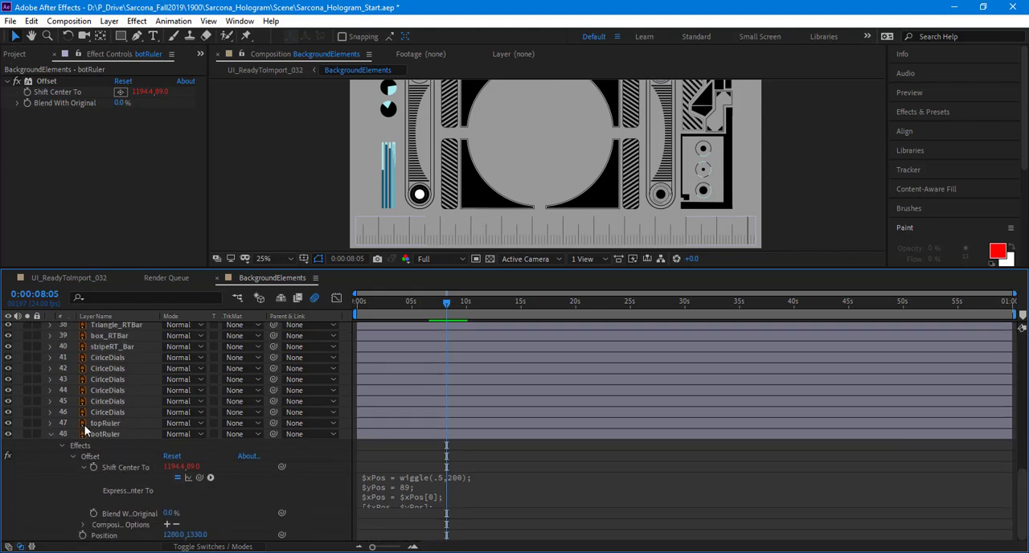
click(105, 422)
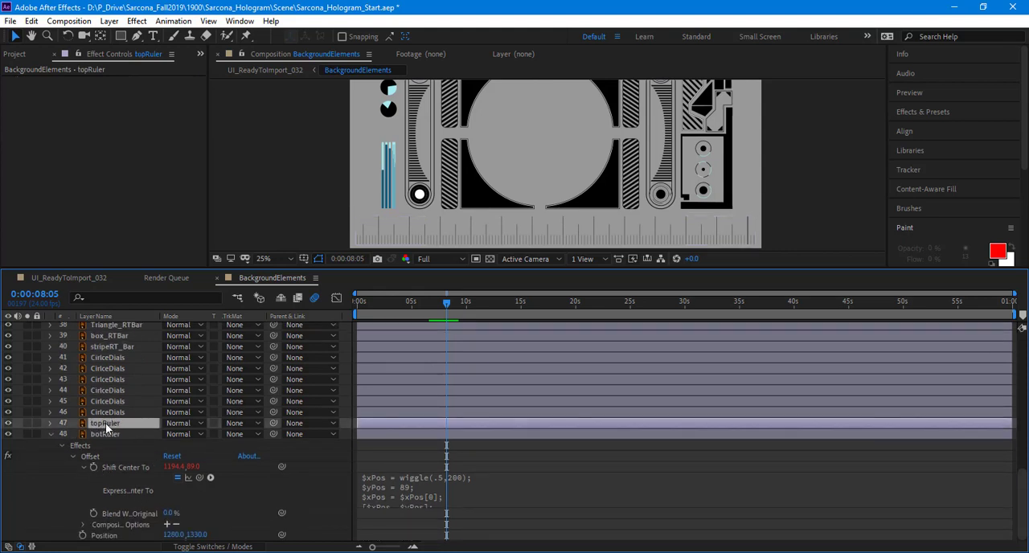
click(137, 21)
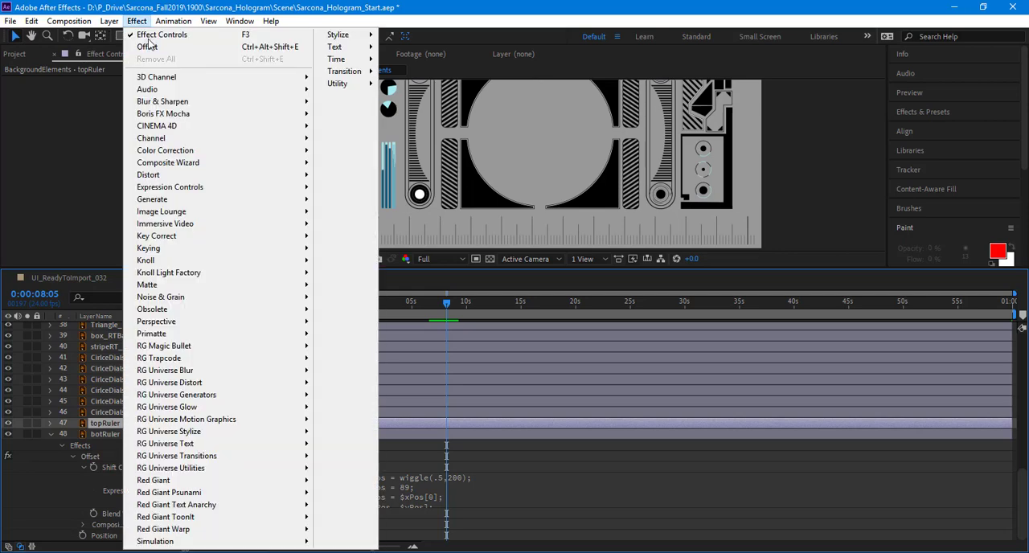
click(149, 46)
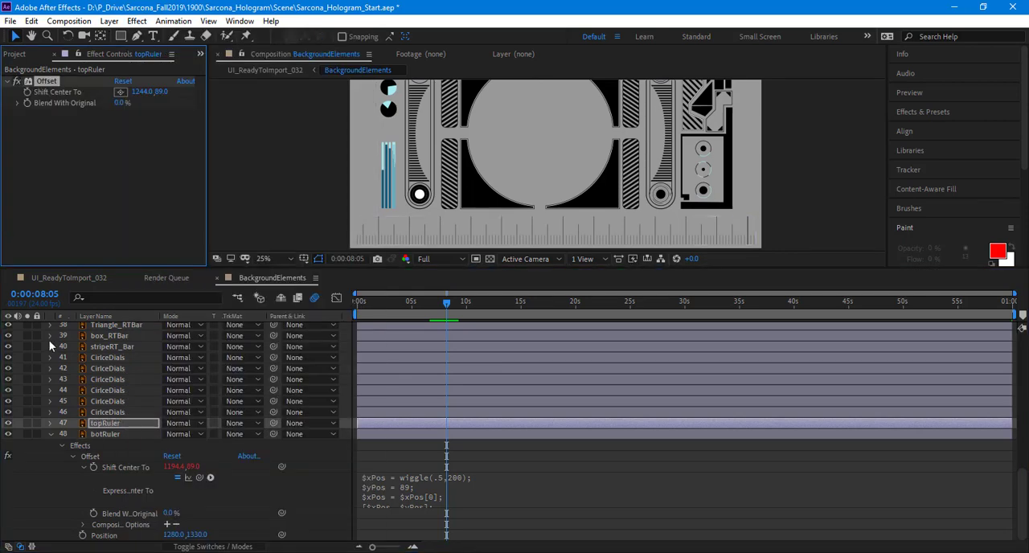
click(159, 285)
key(ctrl+v)
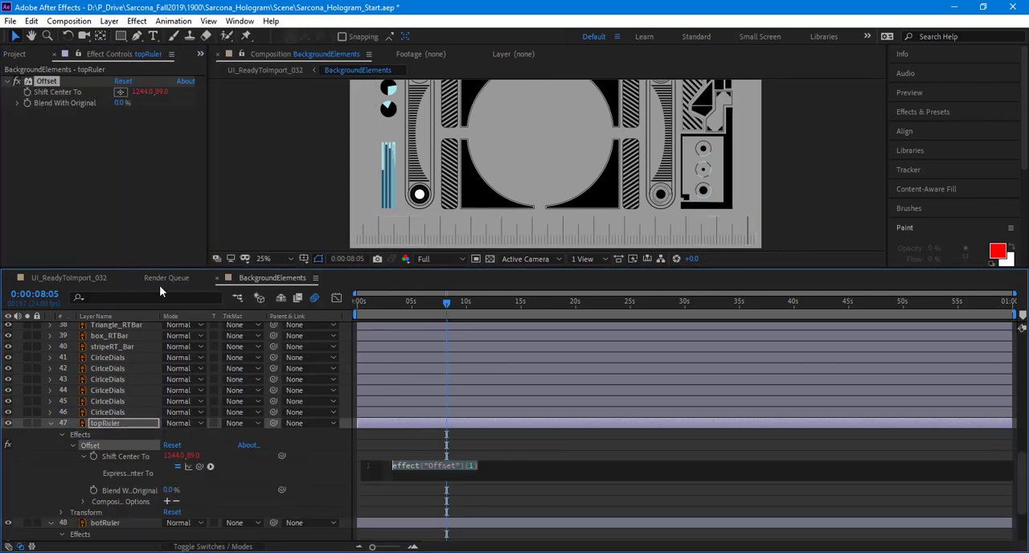
click(343, 474)
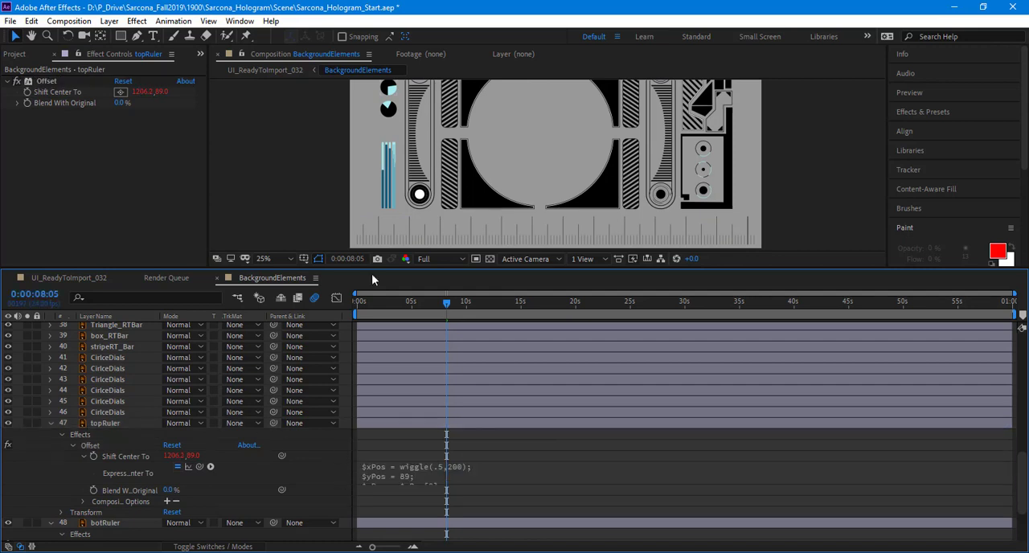
Step: Preview the motion of both rulers with the whole composition in view, then collapse the topRuler and botRuler layers
drag(378, 186, 366, 210)
scroll(367, 211, down, 1)
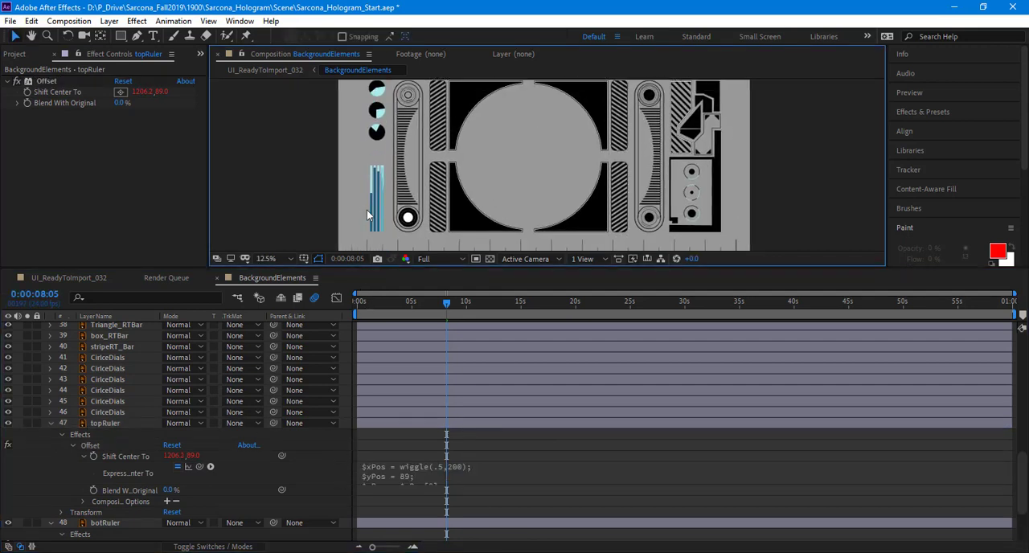
key(space)
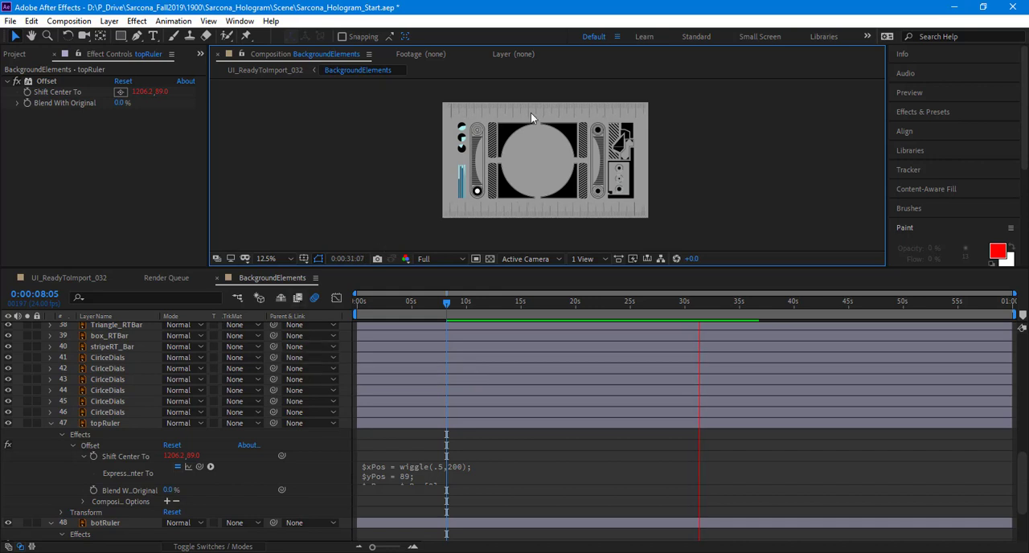
scroll(537, 122, up, 2)
scroll(555, 145, down, 2)
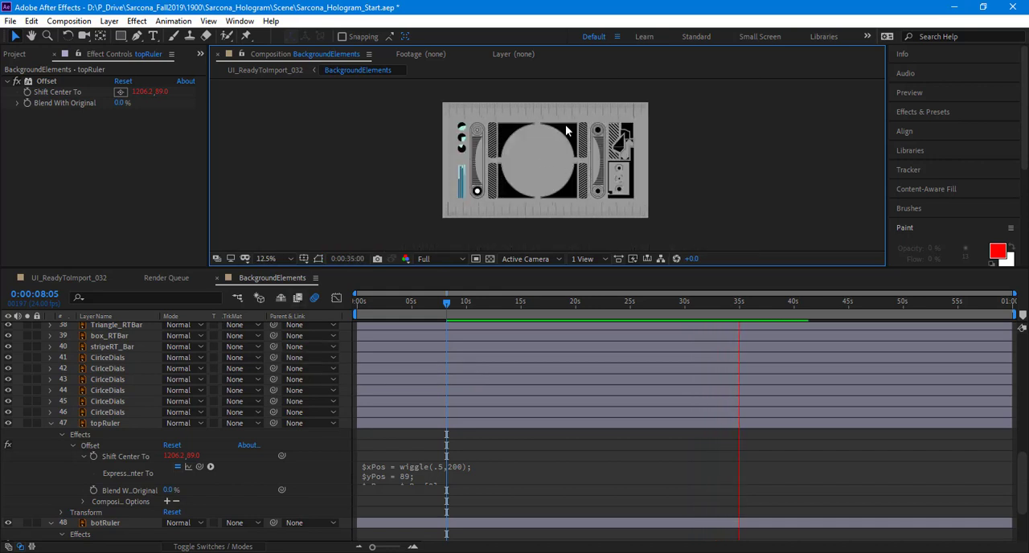
key(space)
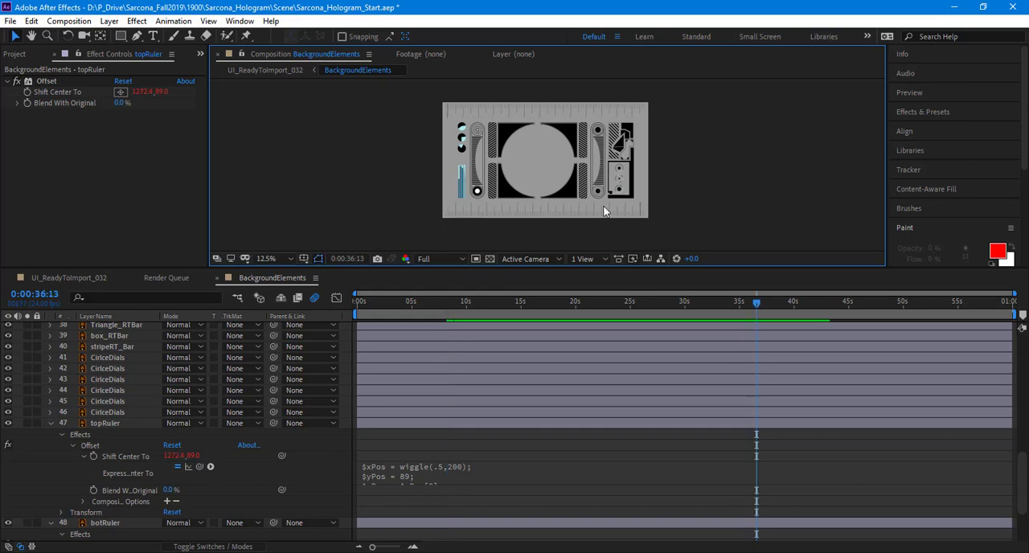
click(52, 422)
click(52, 434)
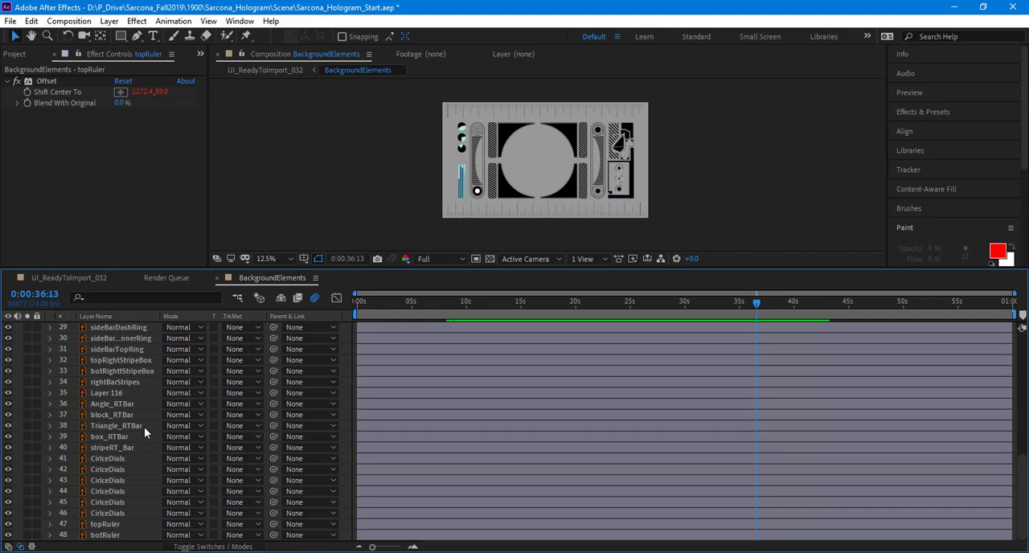
Step: Examine the bar graph and pie dials at the composition's left side and the ring dials and angular shapes at its right side
key(period)
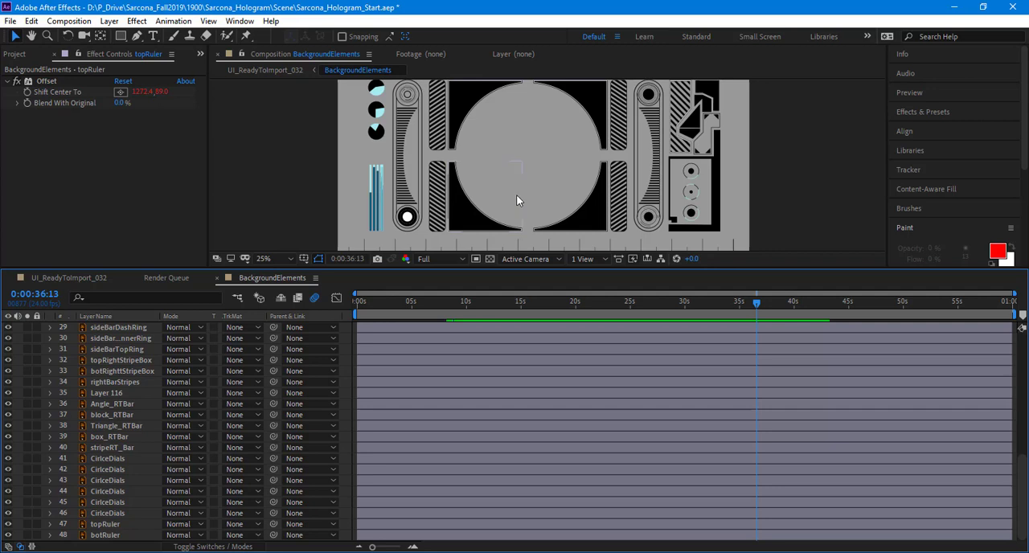
drag(480, 173, 587, 148)
scroll(429, 179, up, 3)
drag(429, 179, 616, 131)
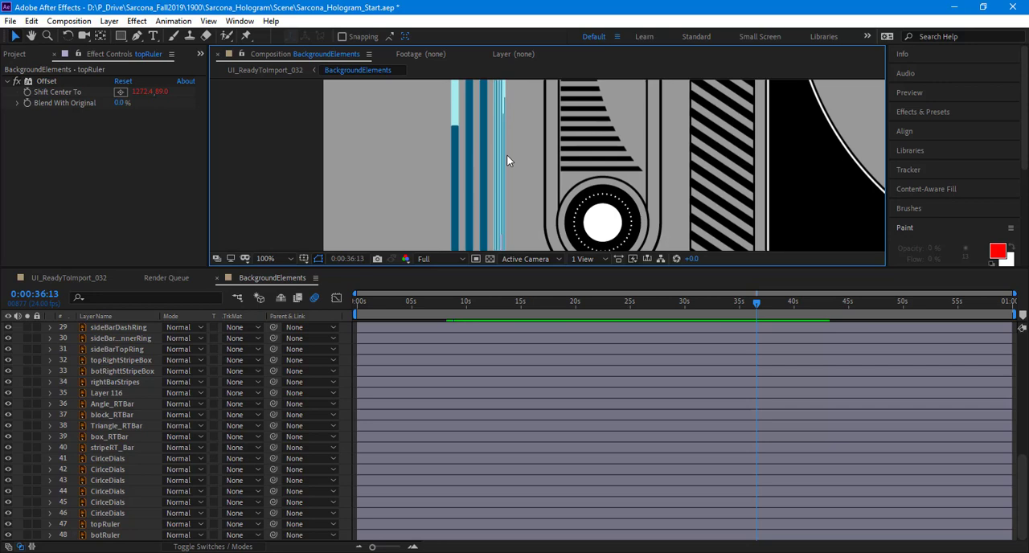
drag(543, 157, 519, 319)
drag(518, 133, 521, 260)
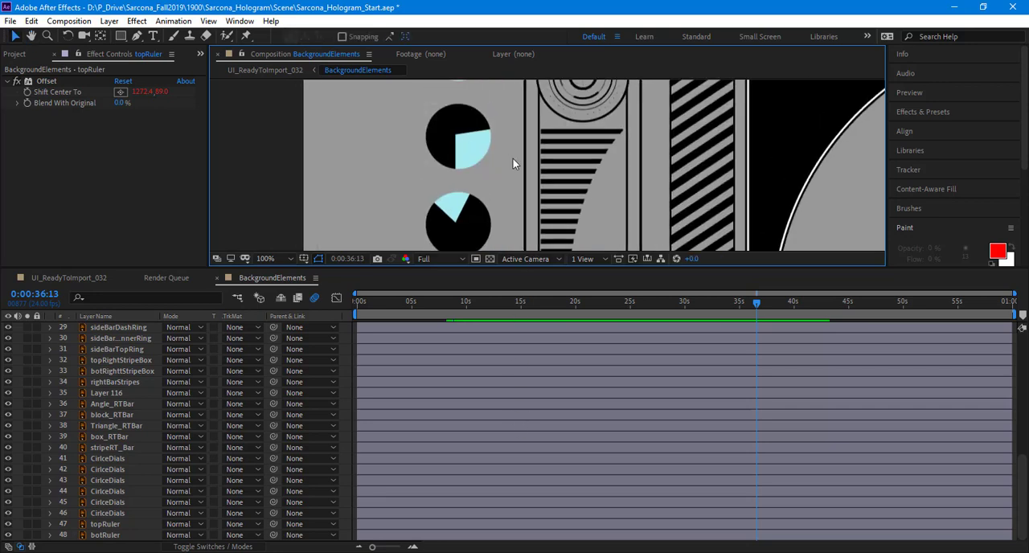
scroll(436, 137, down, 3)
scroll(480, 160, up, 1)
scroll(480, 163, down, 1)
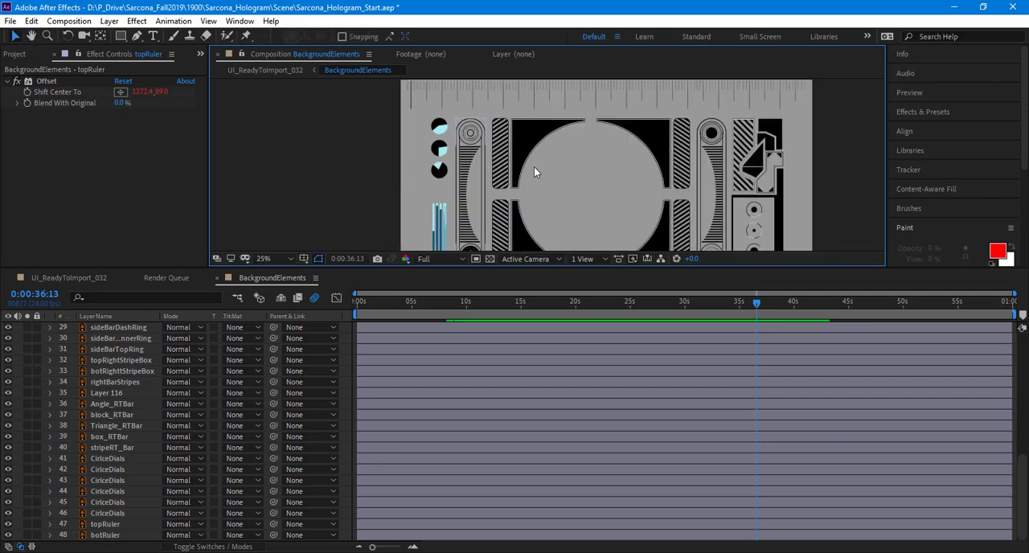
drag(465, 146, 354, 112)
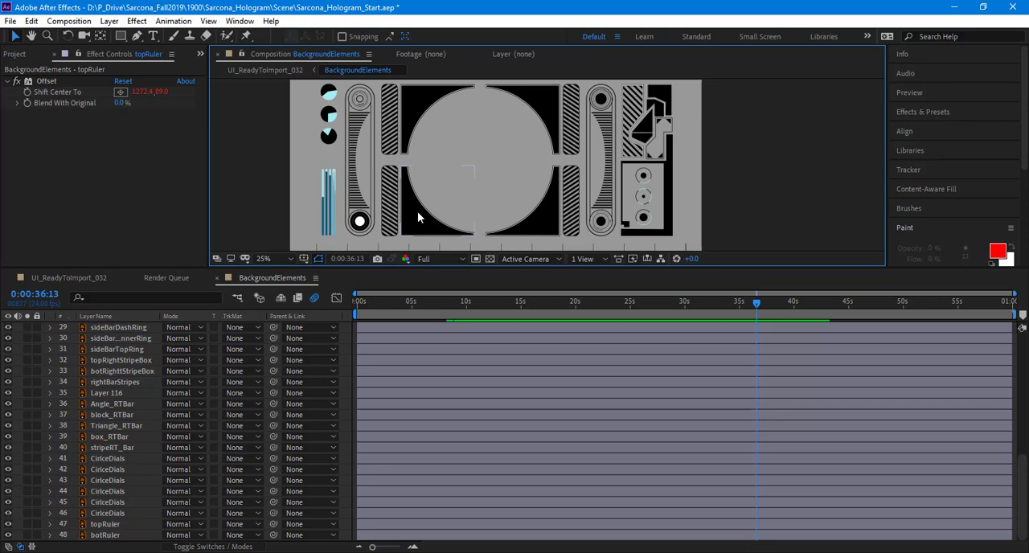
scroll(666, 185, up, 2)
drag(714, 160, 324, 71)
scroll(538, 126, up, 1)
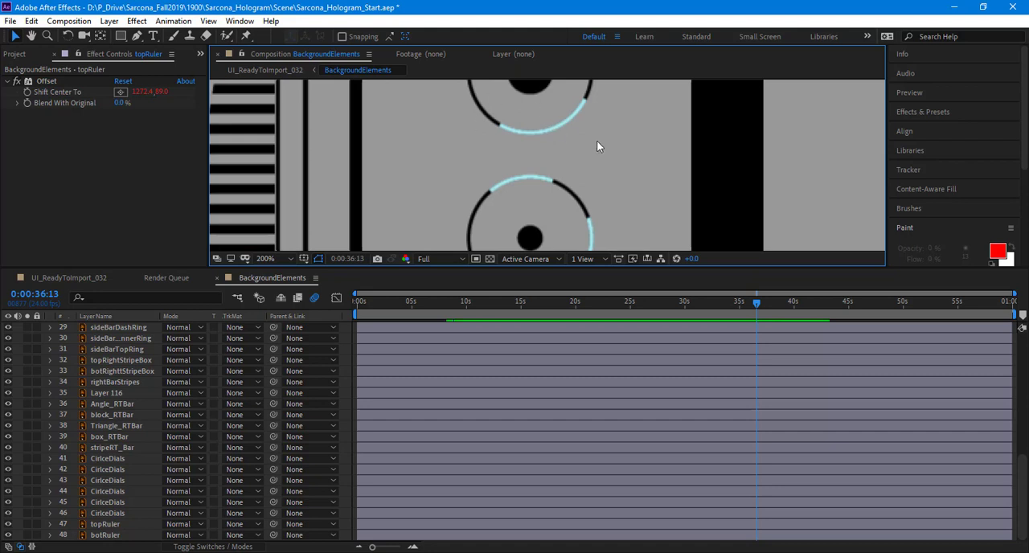
drag(601, 152, 597, 262)
drag(614, 131, 600, 213)
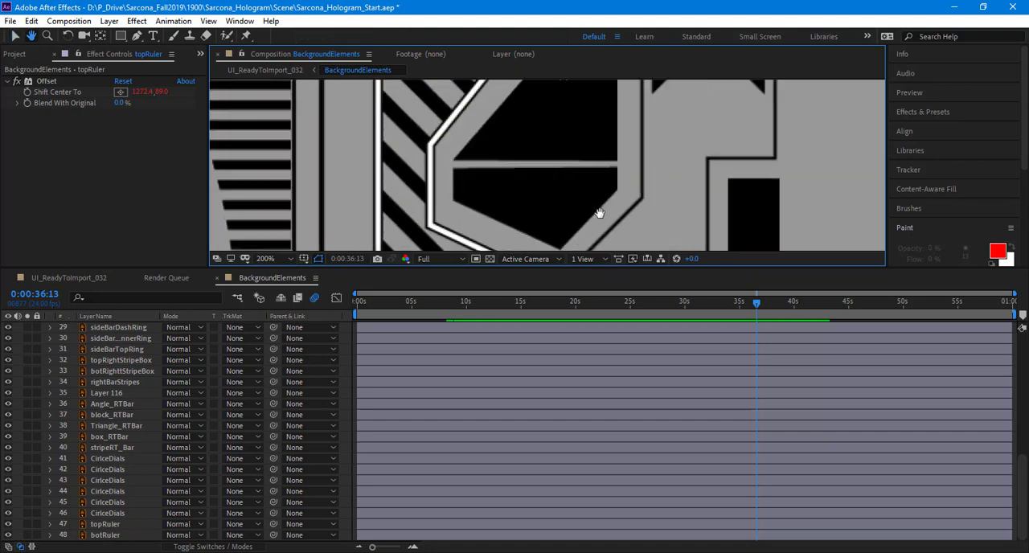
scroll(601, 193, down, 1)
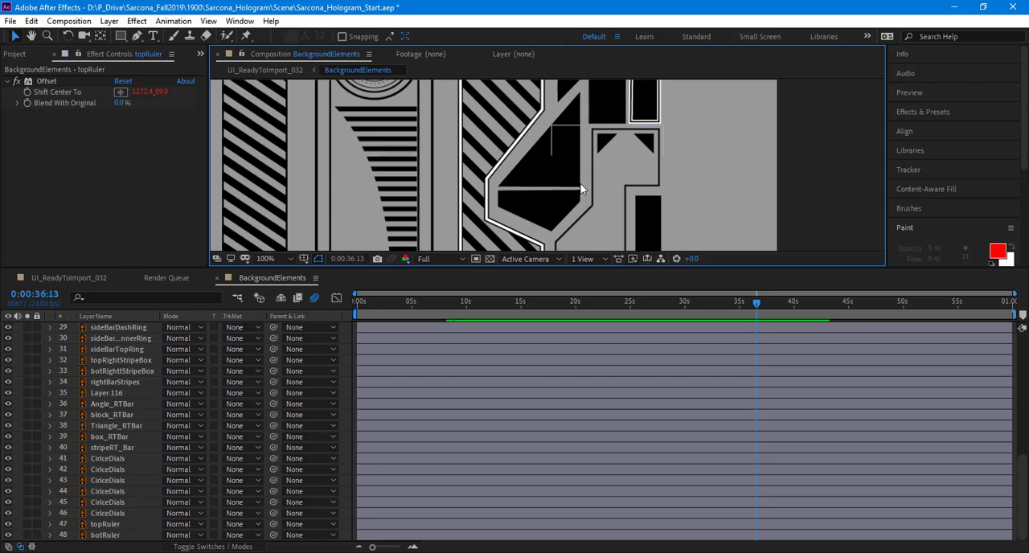
Step: Create a composition-size light cyan solid with colour #B3F5FF directly above the topRightStripeBox layer
scroll(581, 189, down, 1)
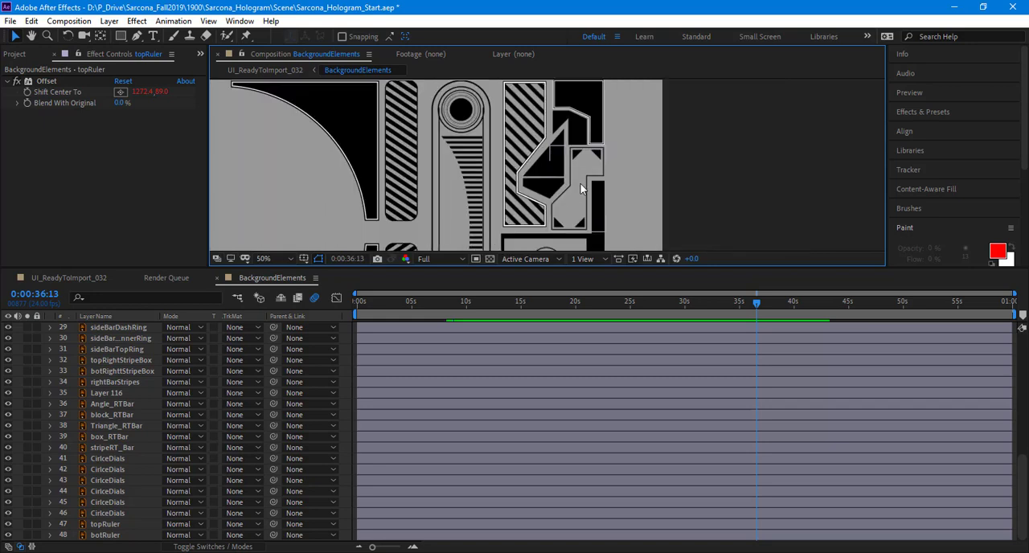
drag(548, 186, 629, 136)
click(477, 141)
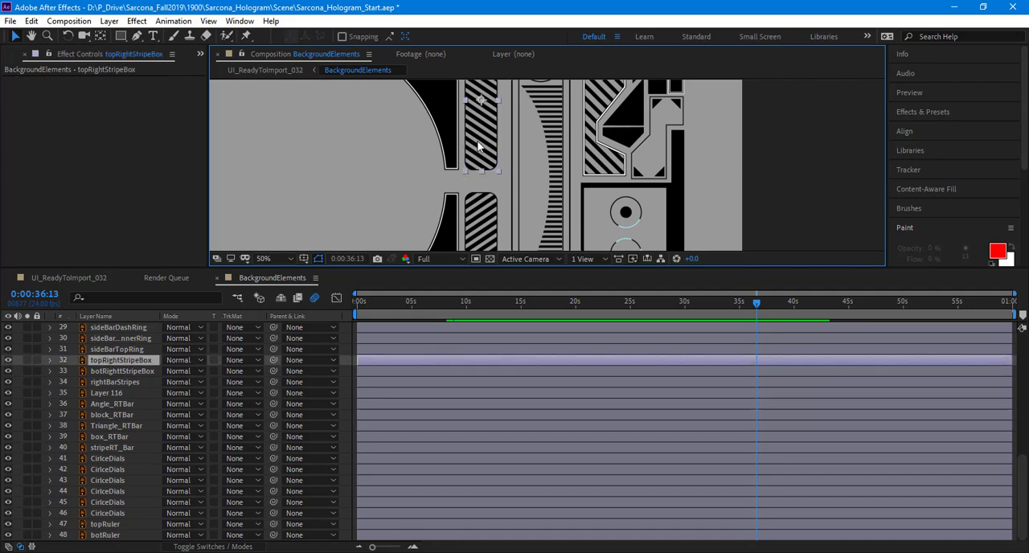
drag(480, 208, 483, 284)
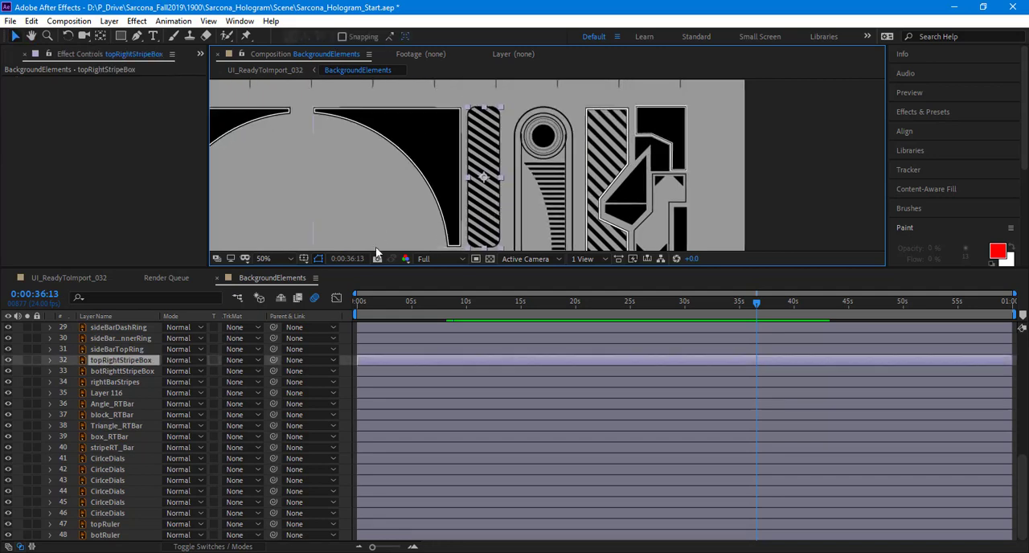
key(ctrl+y)
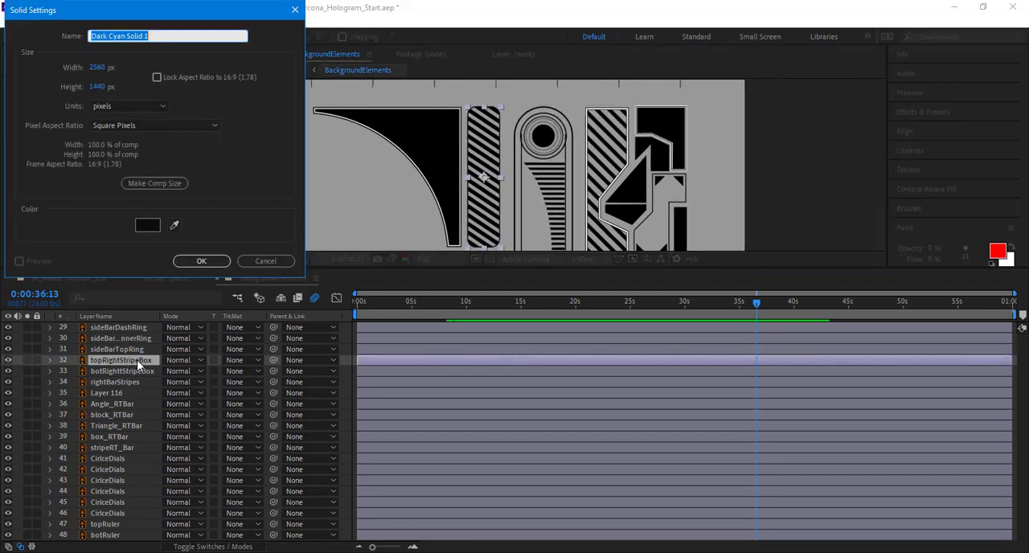
click(147, 225)
drag(197, 98, 198, 18)
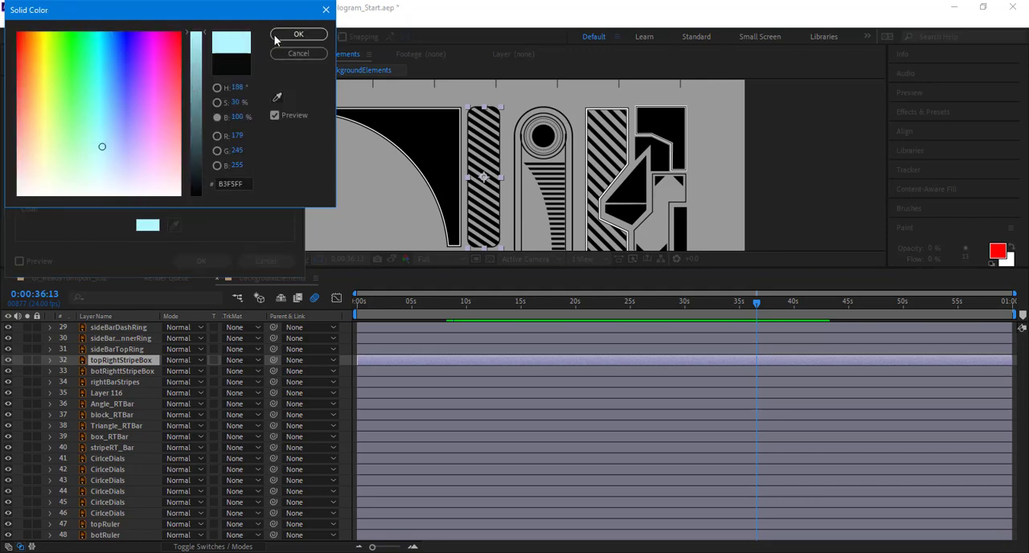
click(298, 37)
click(201, 261)
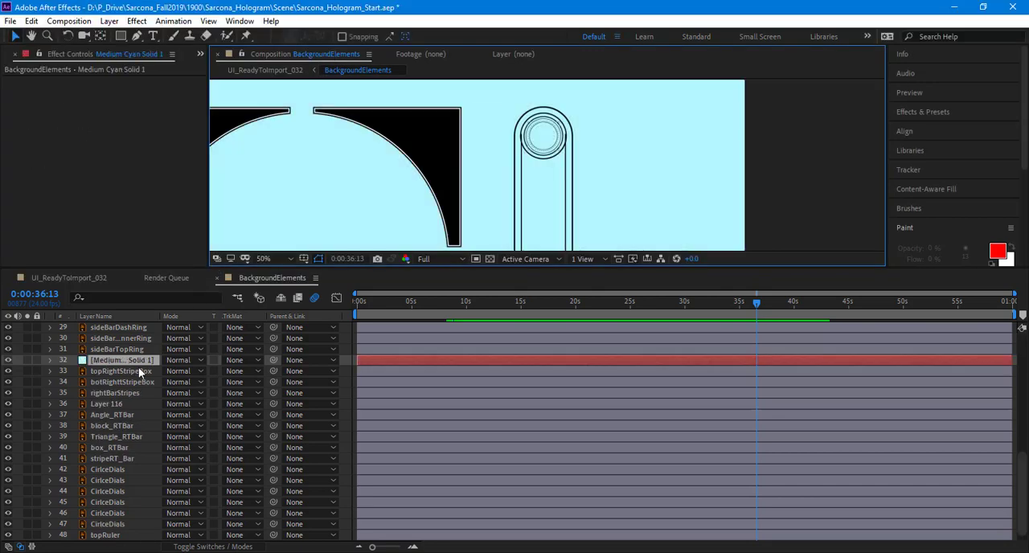
Step: Place the cyan solid below topRightStripeBox and set its track matte to Alpha Matte "topRightStripeBox"
drag(138, 375, 138, 376)
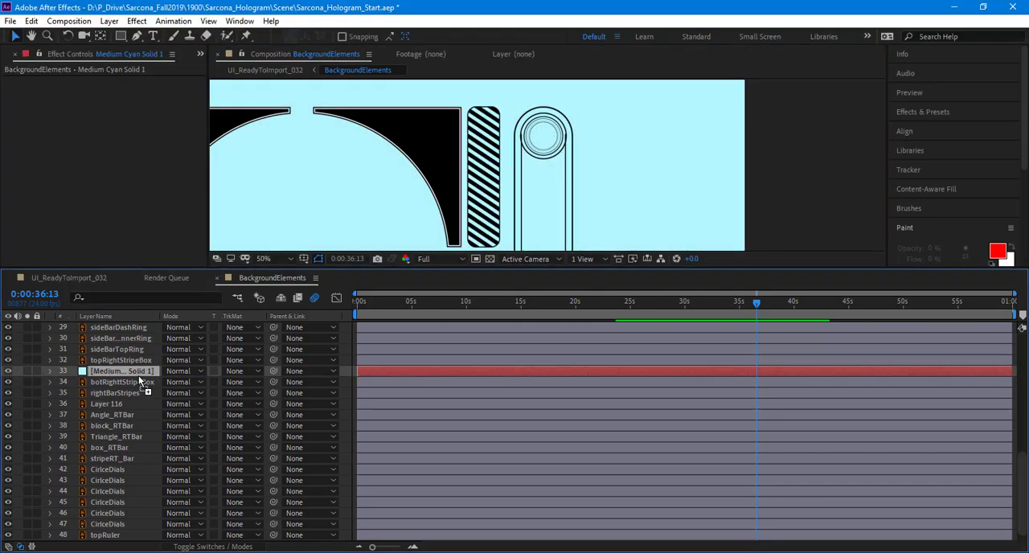
click(245, 371)
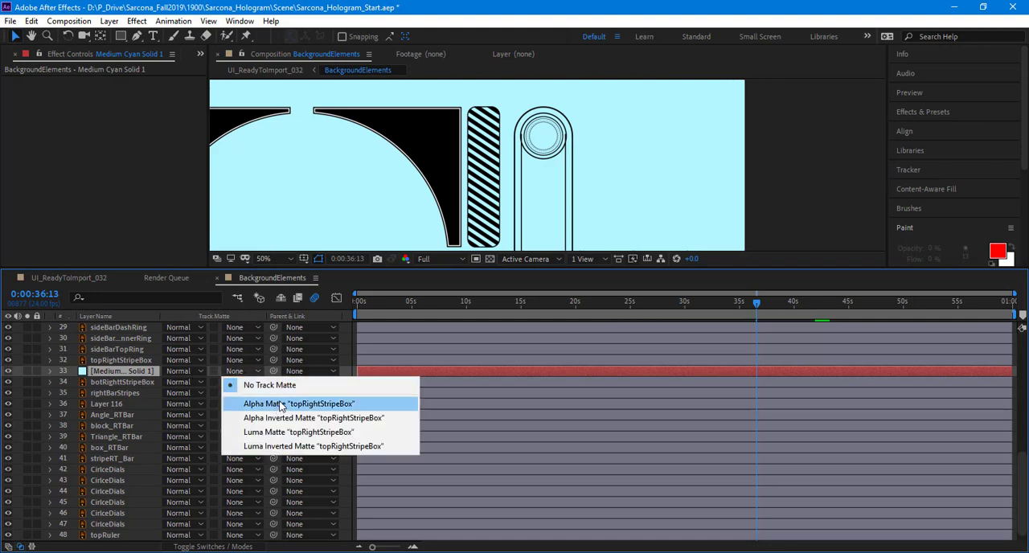
click(280, 404)
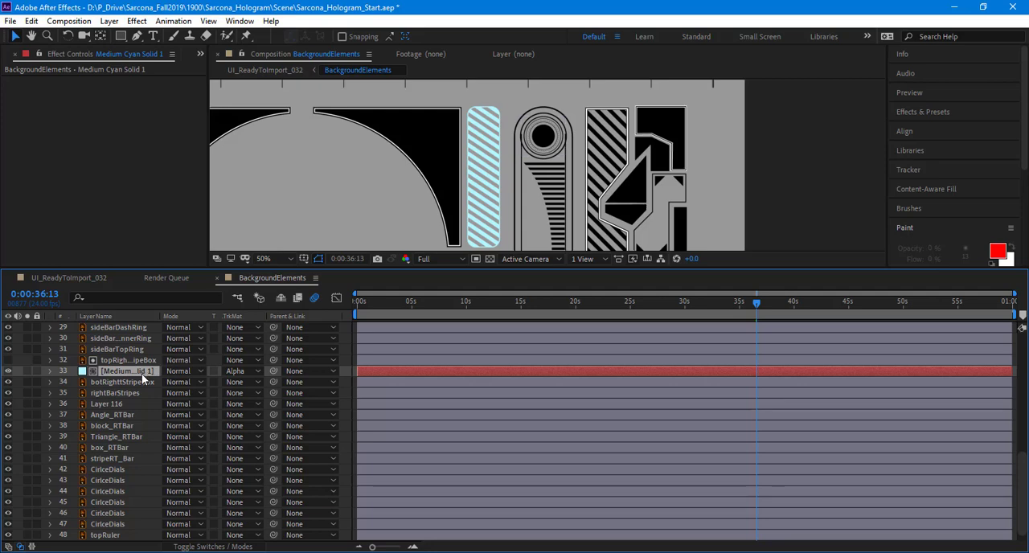
Step: Lower the cyan solid to Position 1280, 1274 so it fills only the lower part of the striped box
key(p)
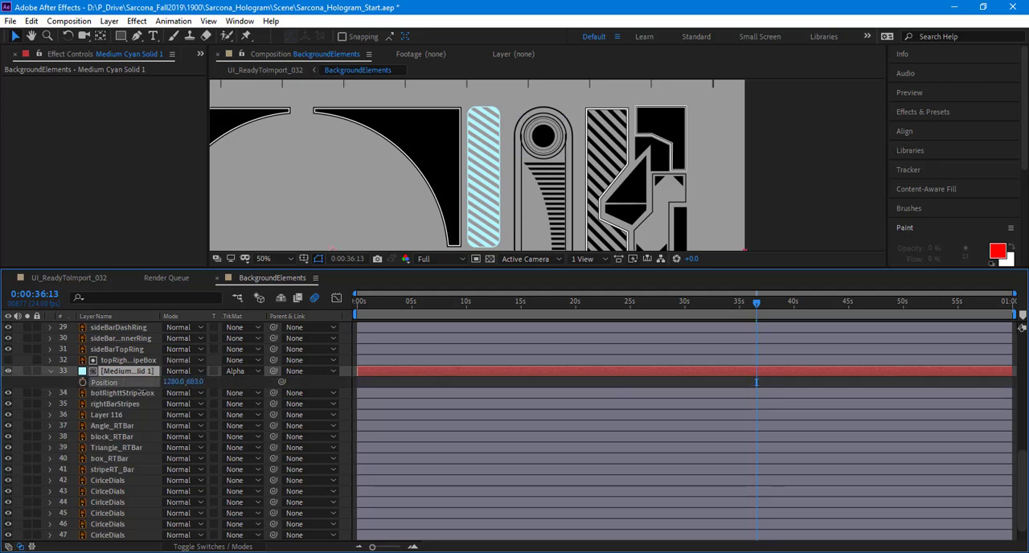
drag(83, 394, 3, 408)
drag(195, 381, 554, 444)
Step: Make the topRightStripeBox matte layer visible again and set its blending mode to Add
click(117, 360)
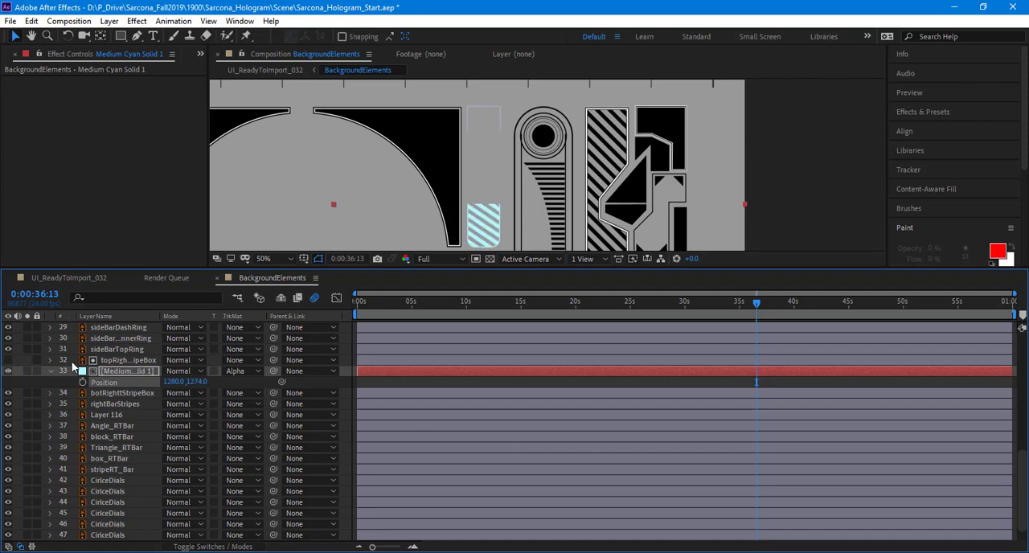
click(9, 360)
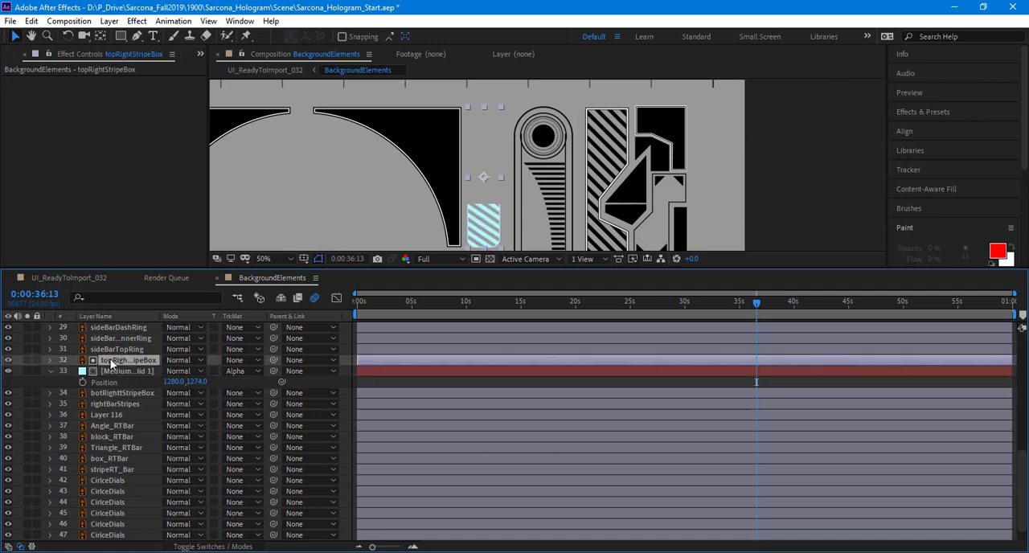
click(193, 360)
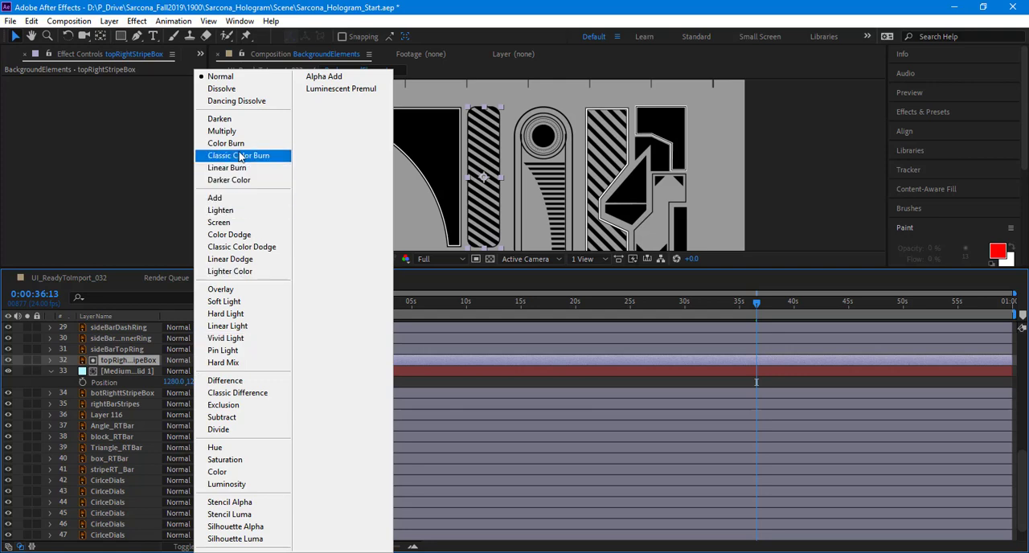
click(236, 197)
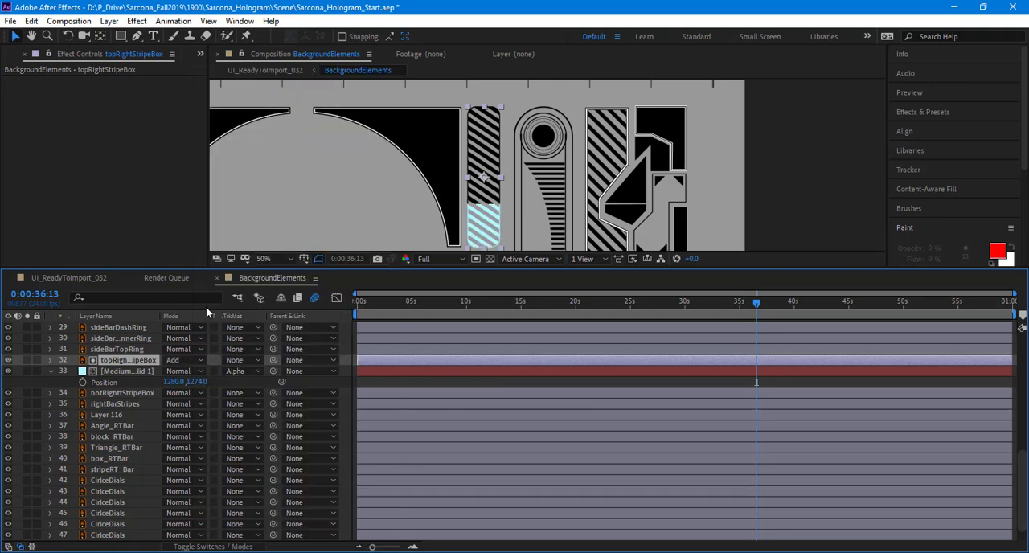
Step: Slide the cyan solid vertically through the striped box to test the fill, leaving its Position at 1280, 946
mouse_move(198, 382)
mouse_down()
mouse_move(225, 382)
mouse_move(52, 381)
mouse_up()
drag(231, 371, 531, 384)
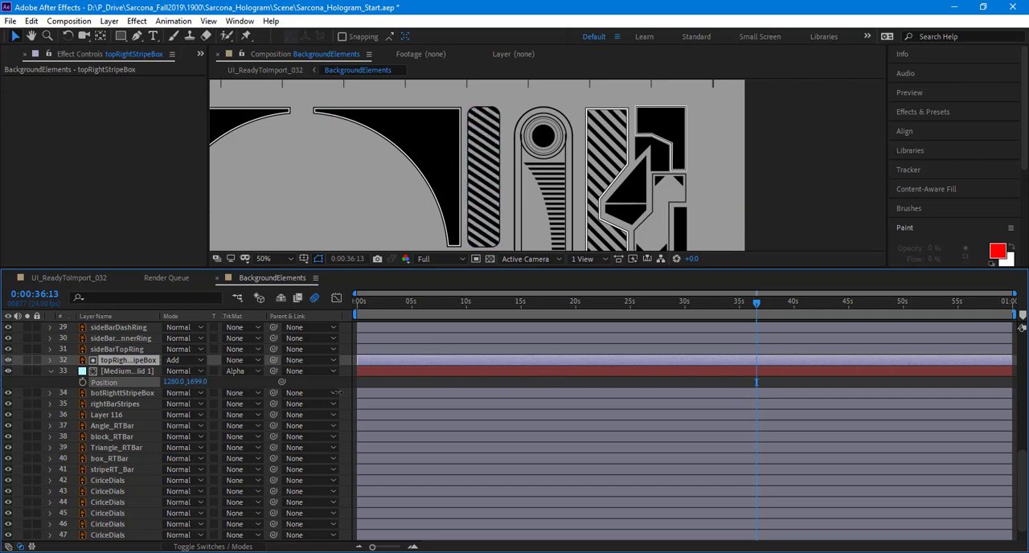
drag(172, 382, 2, 371)
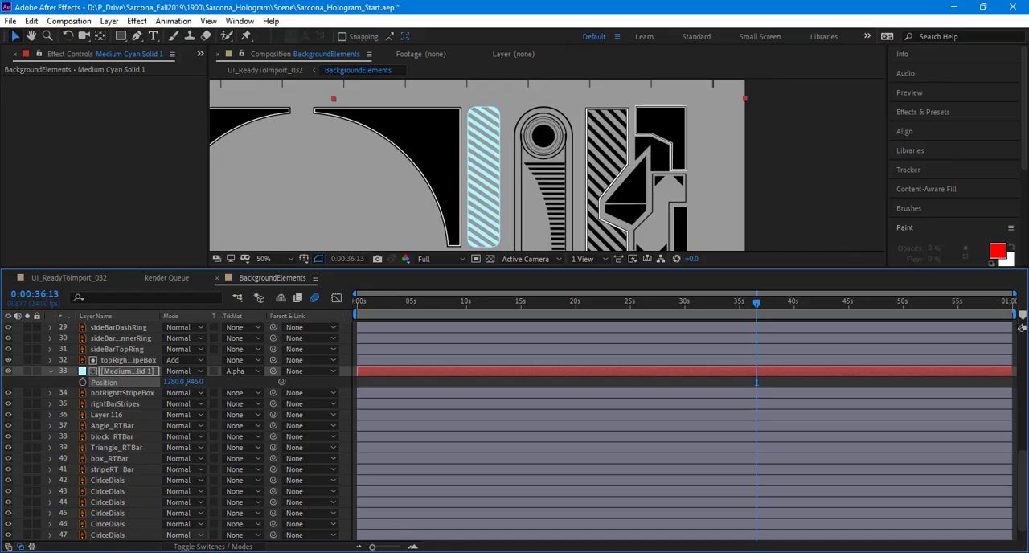
Step: Switch to Illustrator and create a new 1280 x 720 px document
click(173, 552)
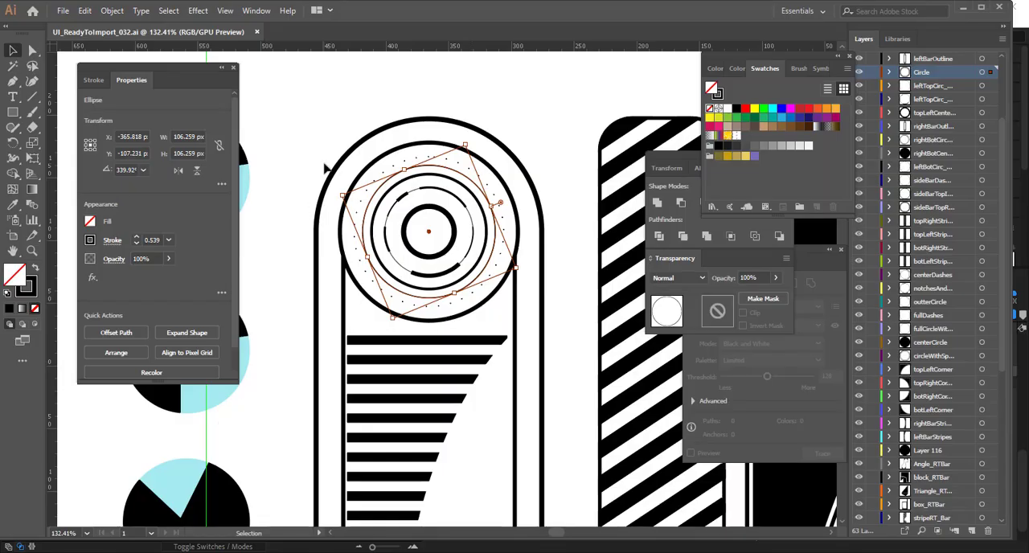
click(326, 167)
key(p)
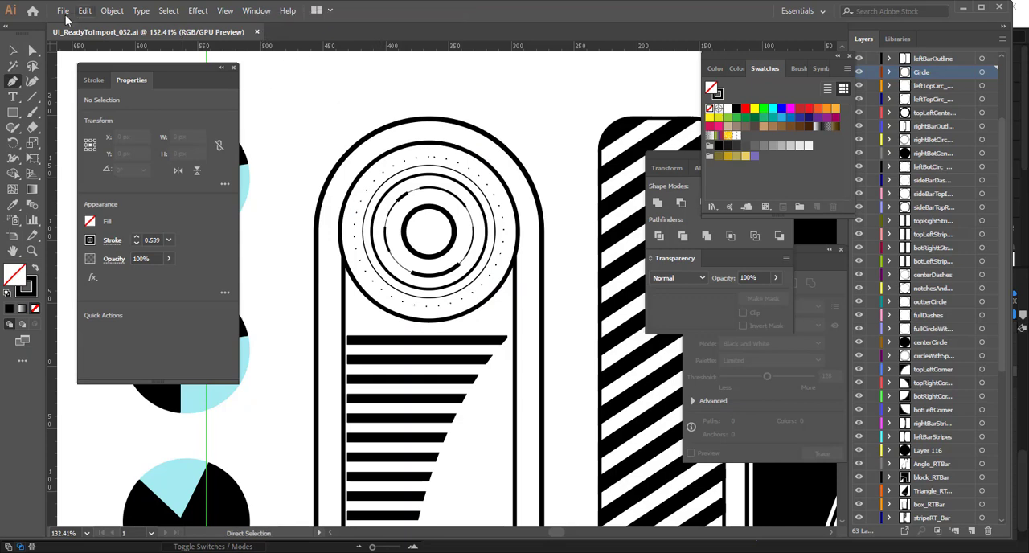
key(ctrl+n)
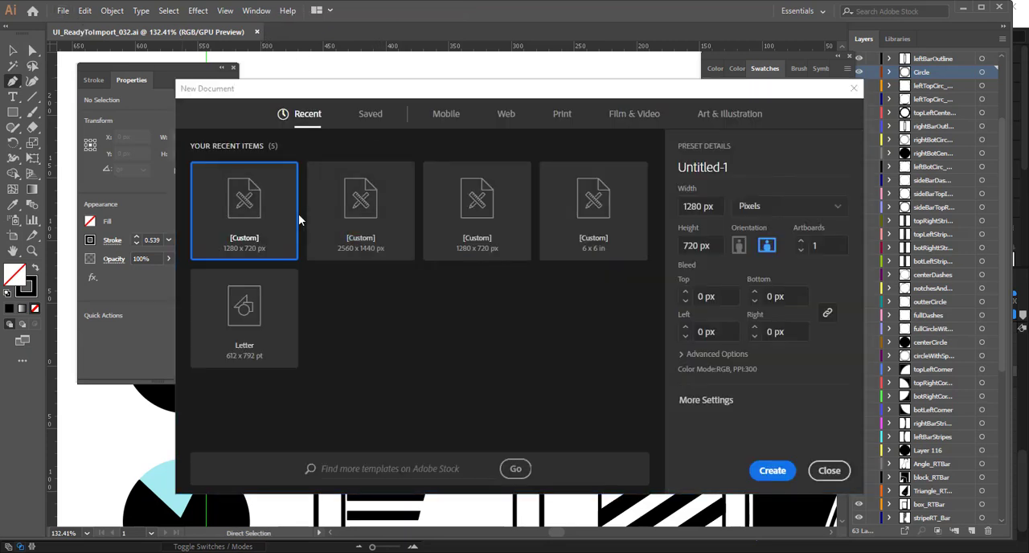
double_click(276, 221)
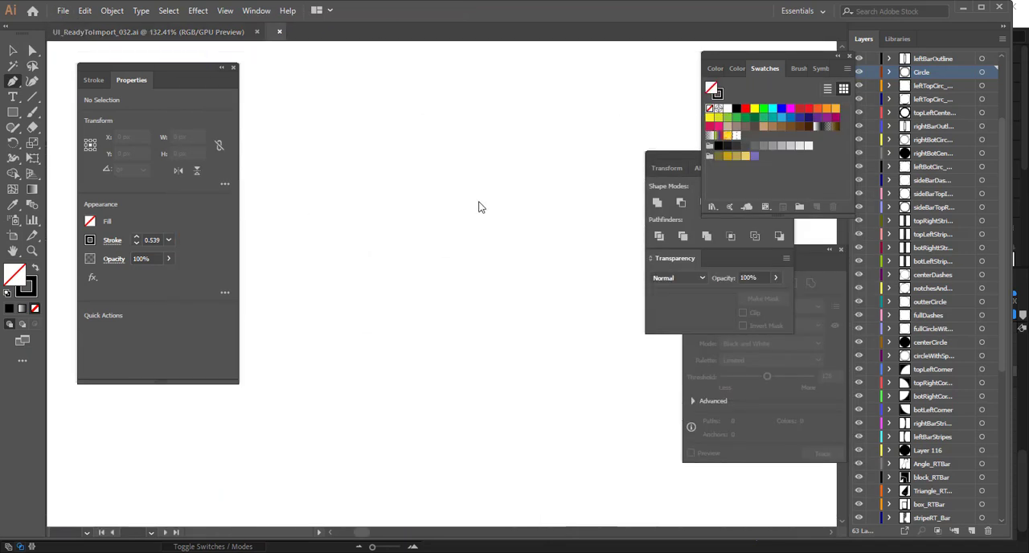
Step: Draw an open path with the Pen tool: a vertical segment, a horizontal segment and two curved segments
click(269, 405)
click(268, 284)
click(414, 284)
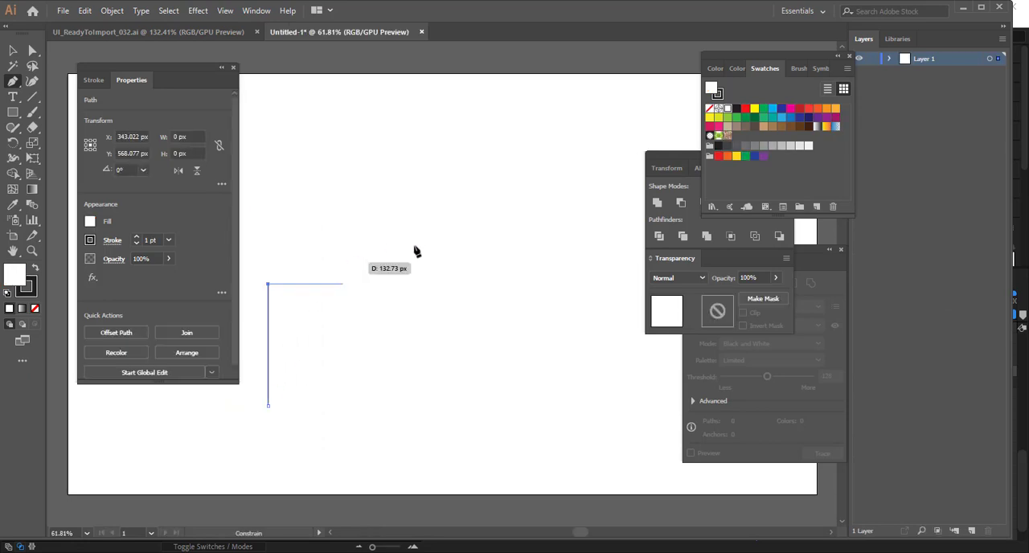
shift+click(423, 364)
key(ctrl+z)
drag(343, 387, 499, 410)
drag(547, 345, 522, 256)
key(v)
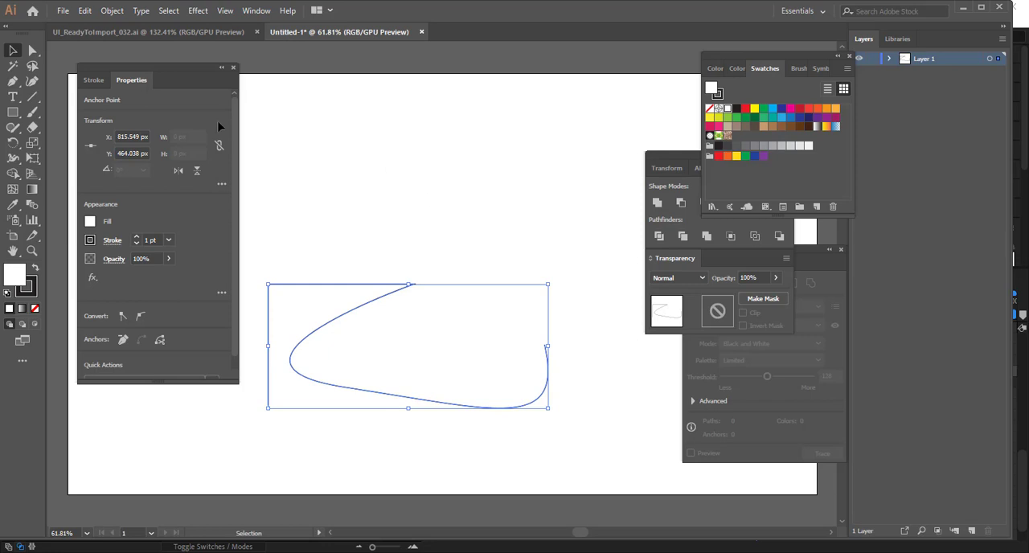
Step: Save the Illustrator drawing as Lines.ai and return to After Effects
click(62, 11)
click(90, 133)
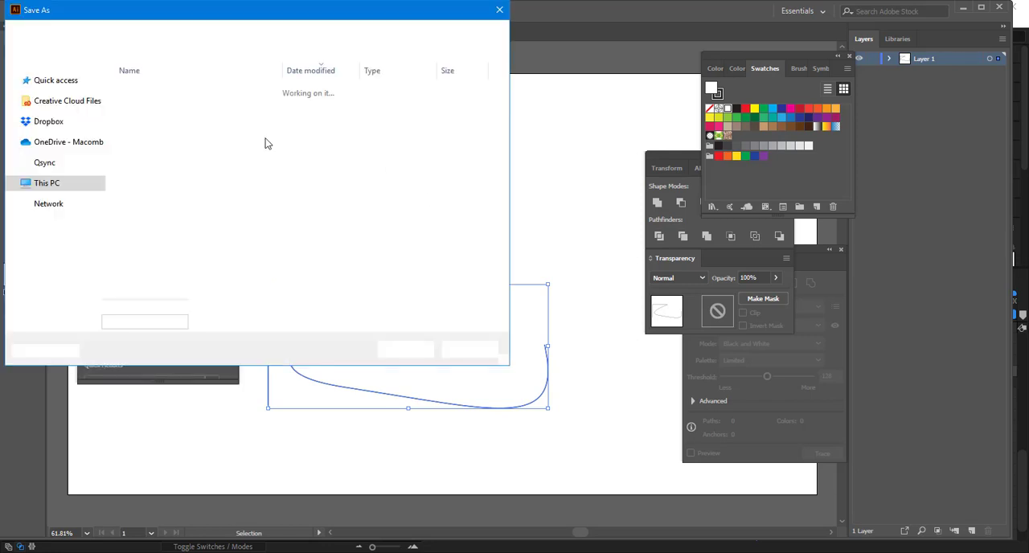
key(Escape)
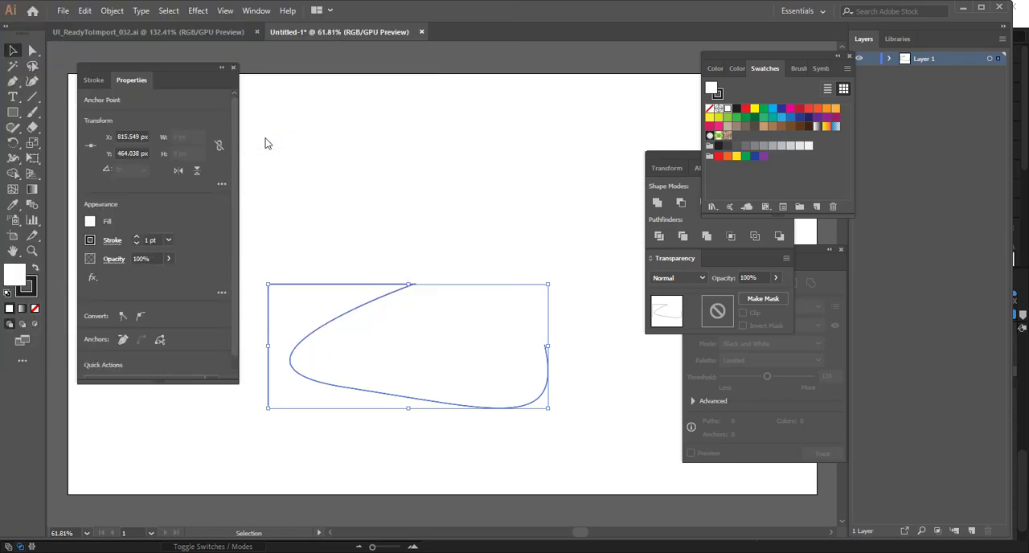
key(Return)
key(alt+Tab)
Step: Import Lines.ai as footage from the hologram project's Artwork folder, then remove it from the project
click(3, 54)
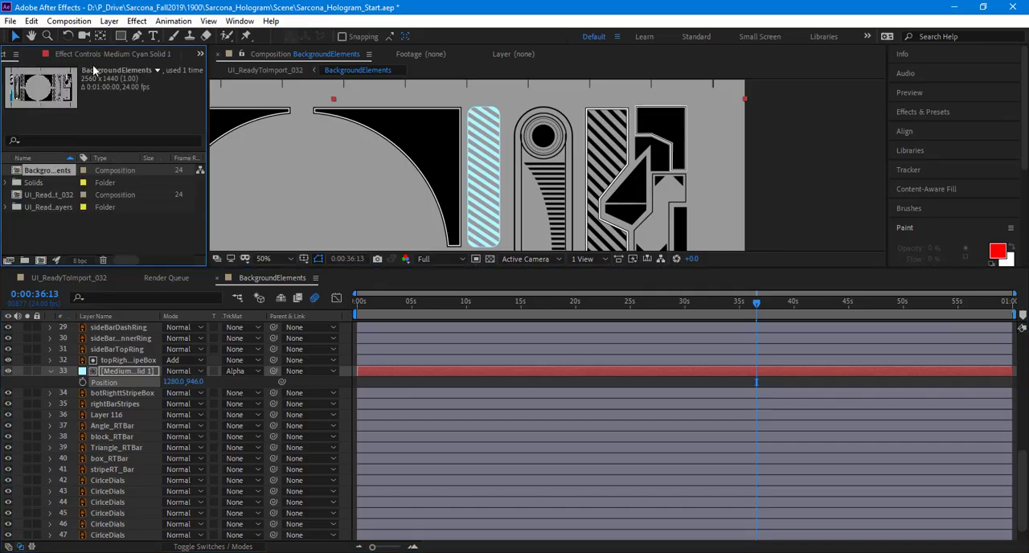
double_click(62, 232)
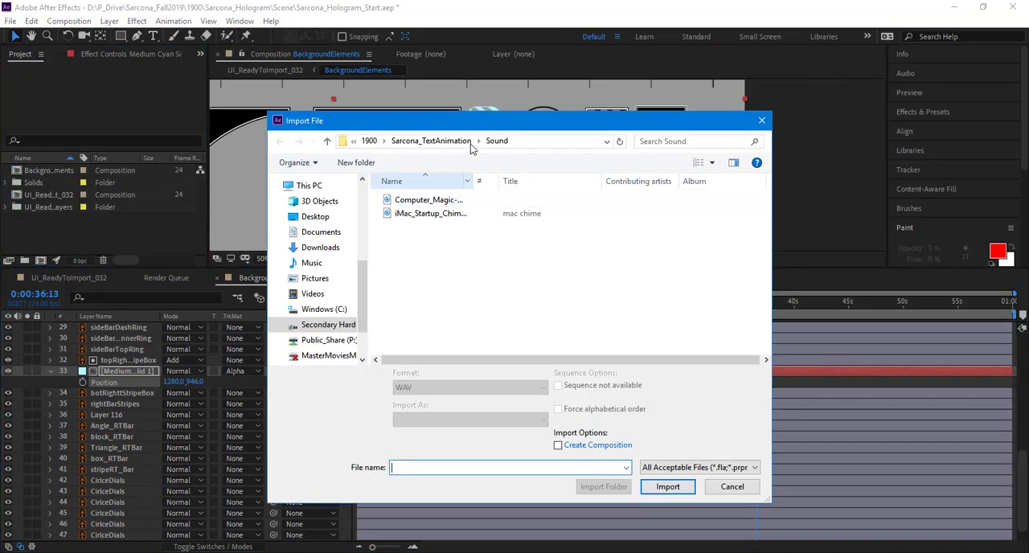
click(442, 143)
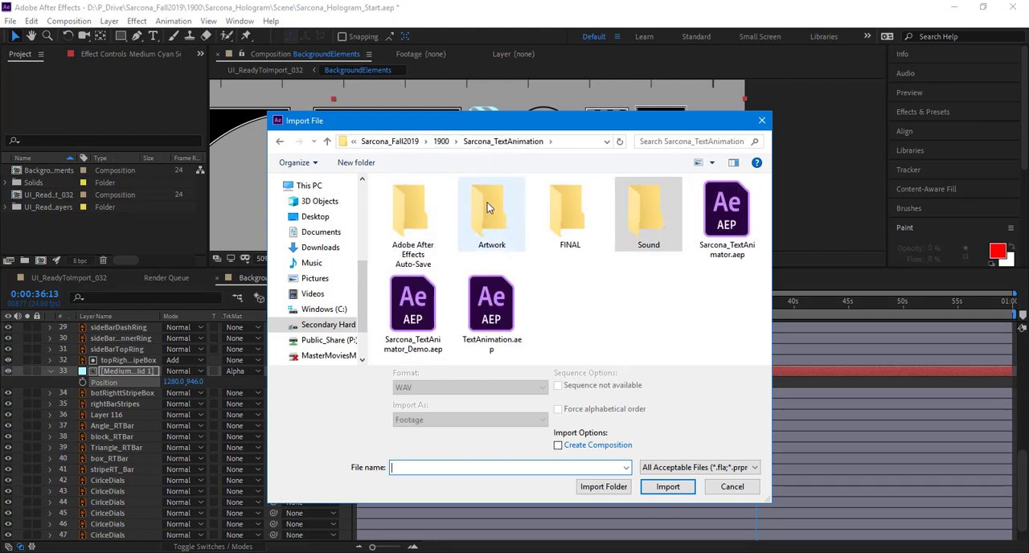
double_click(487, 202)
click(369, 142)
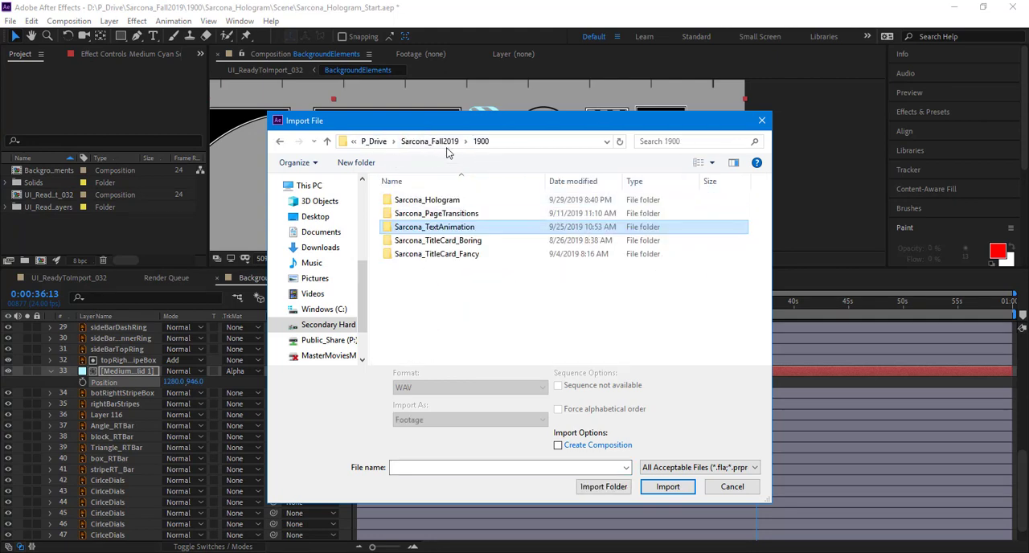
double_click(446, 200)
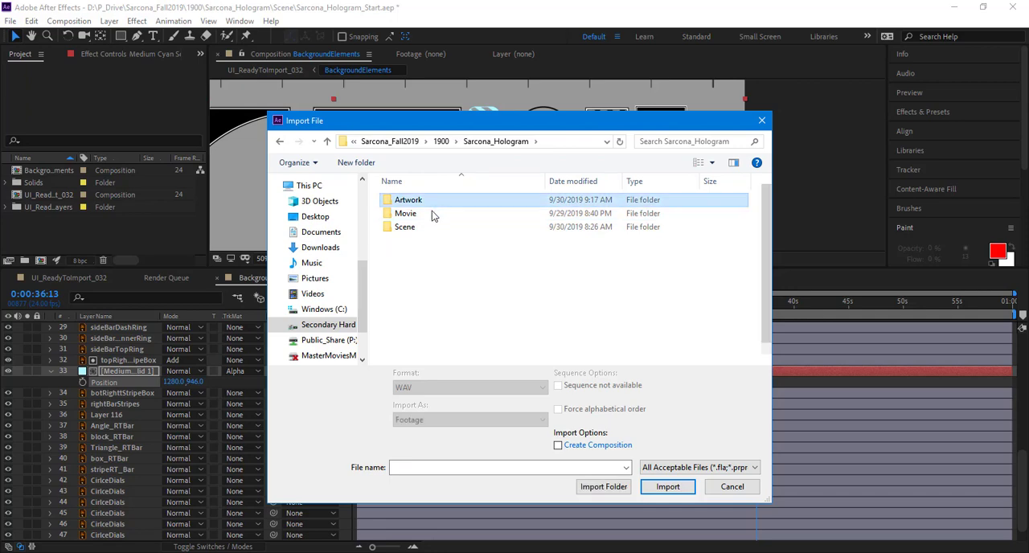
double_click(410, 200)
double_click(422, 201)
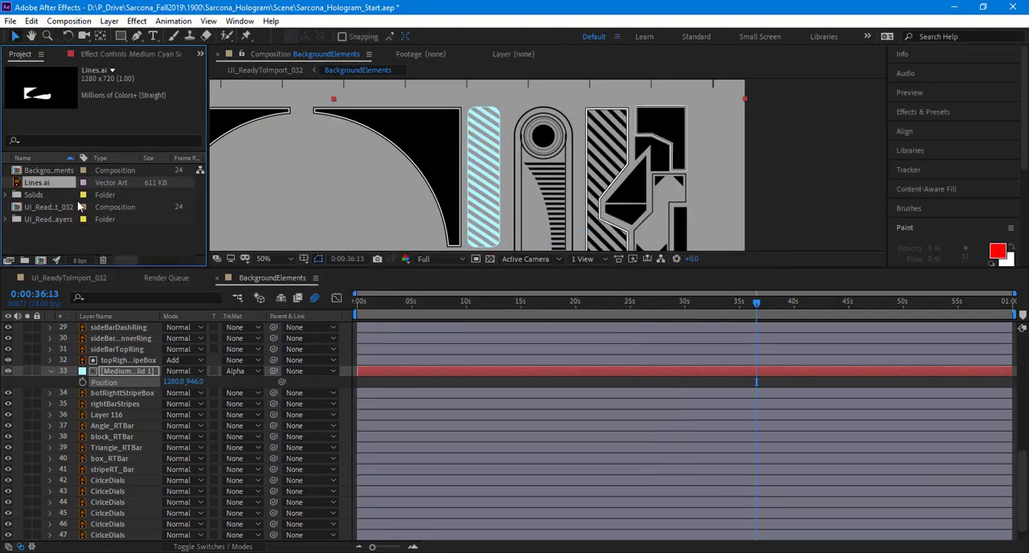
key(Delete)
Step: Import Lines.ai as Composition - Retain Layer Sizes
double_click(58, 231)
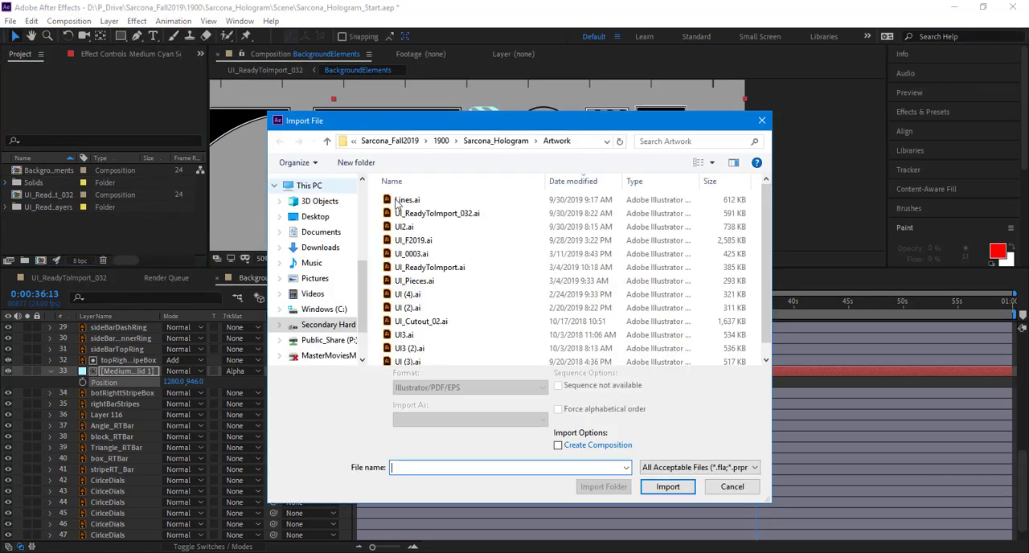
click(403, 201)
click(410, 420)
click(450, 444)
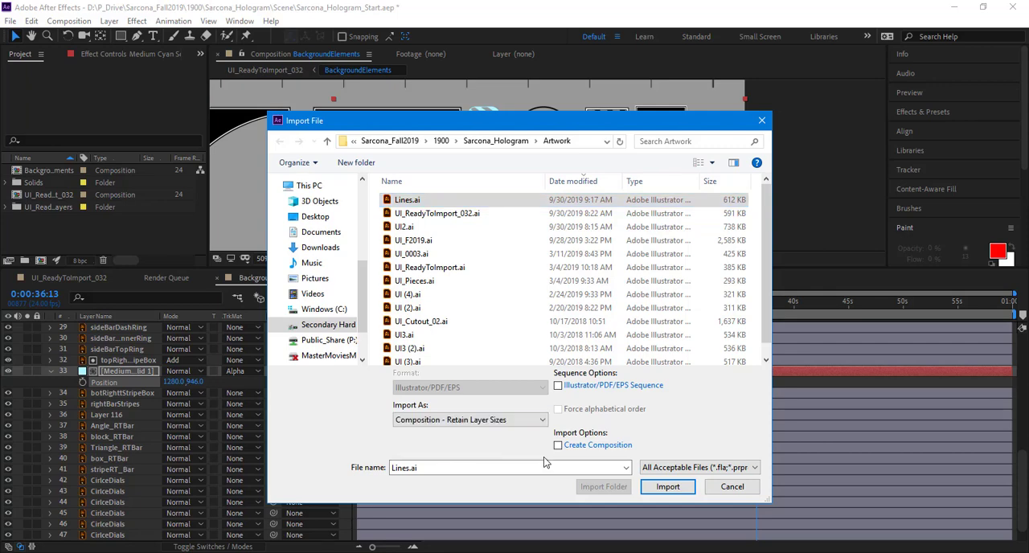
key(Return)
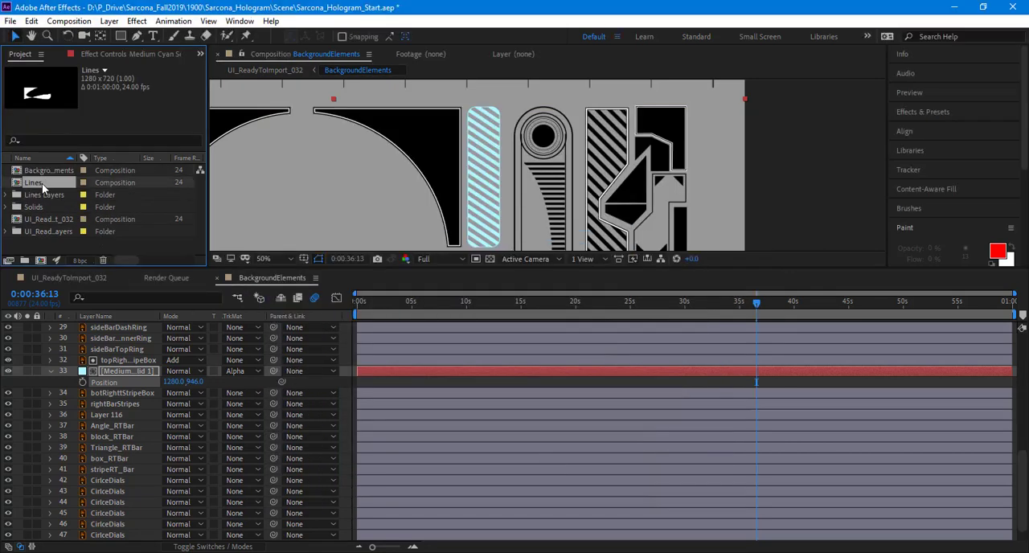
Step: Open the Lines composition and open its Lines.ai layer's source artwork in Illustrator for editing
double_click(42, 183)
click(134, 330)
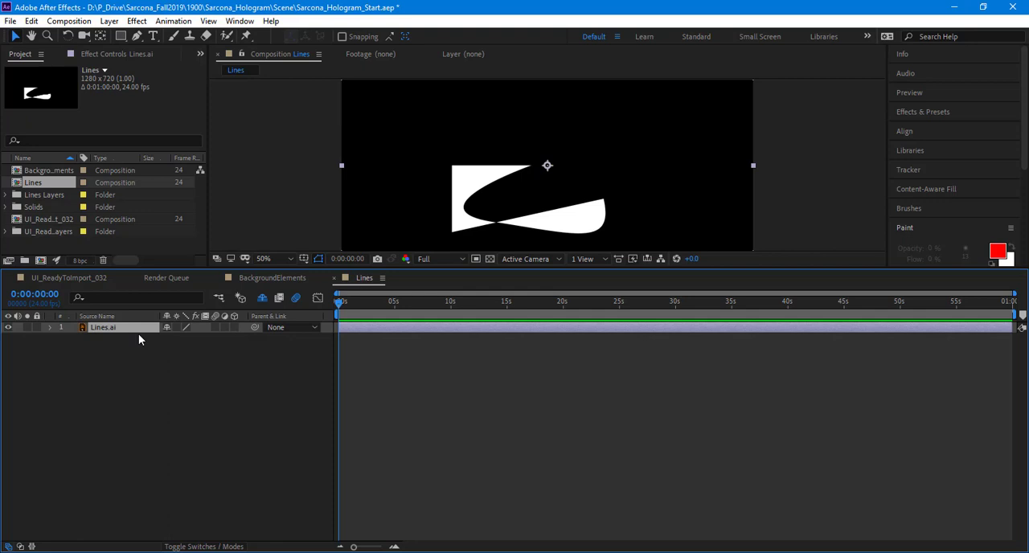
key(ctrl+e)
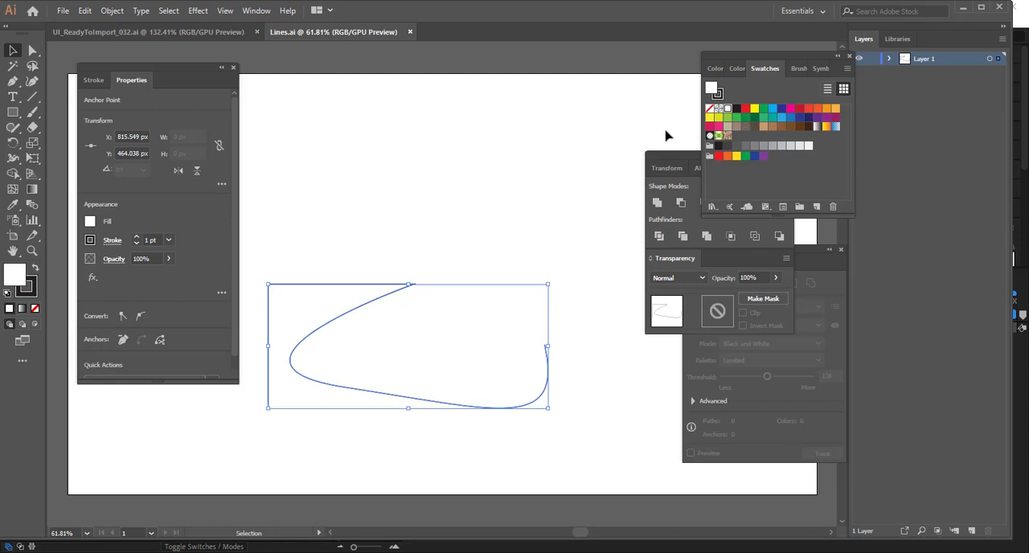
Step: Draw a purple-filled rectangle about 679 by 539 px over the line artwork and send it to the back
click(12, 111)
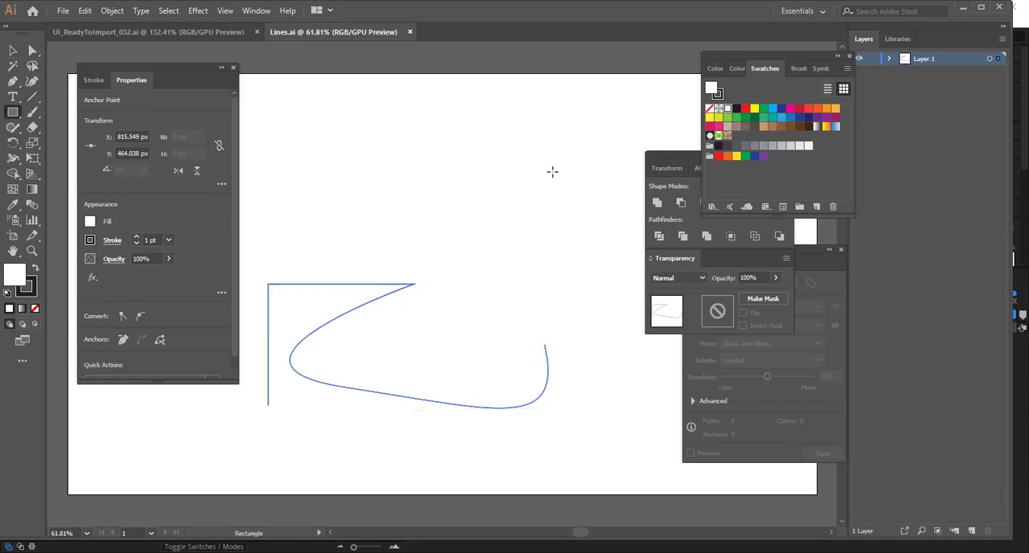
drag(619, 179, 221, 494)
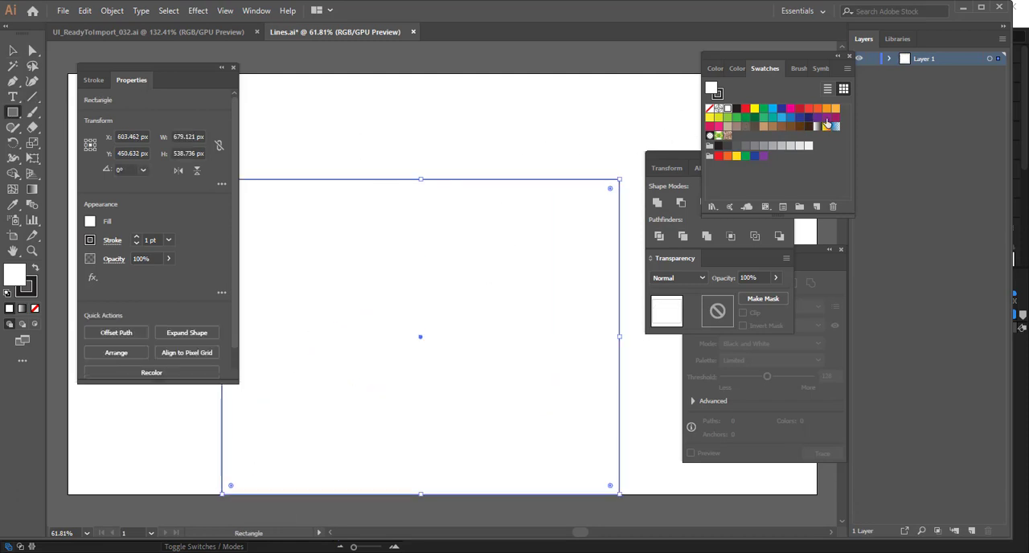
click(826, 117)
key(ctrl+shift+bracketleft)
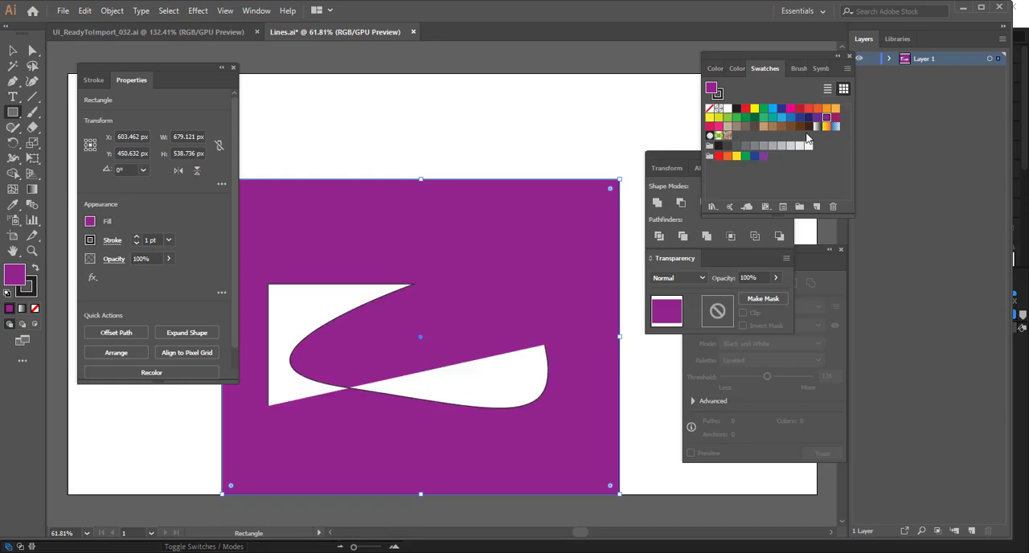
Step: Switch back to After Effects and create shapes from the Lines.ai vector layer in the Lines composition
key(alt+Tab)
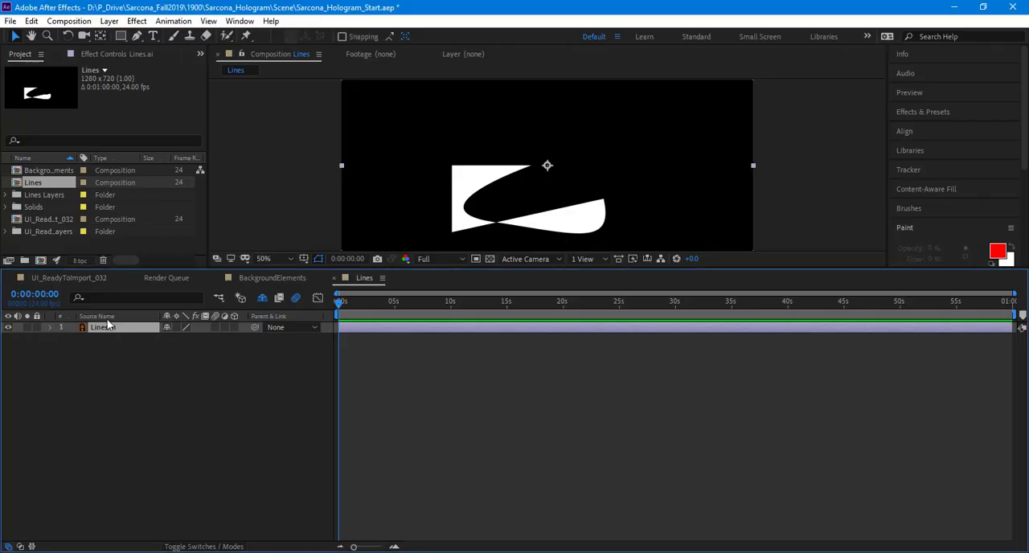
right_click(110, 332)
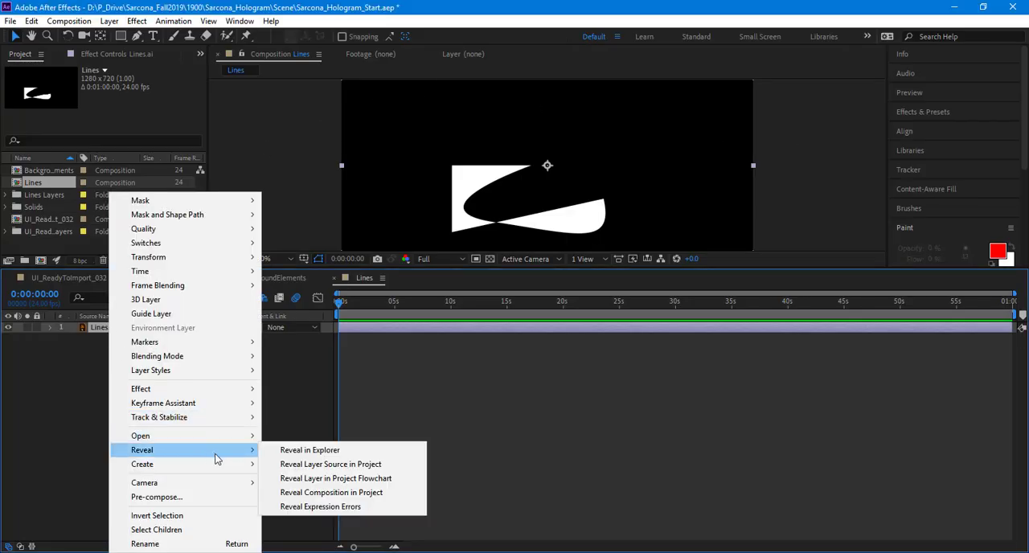
mouse_move(227, 464)
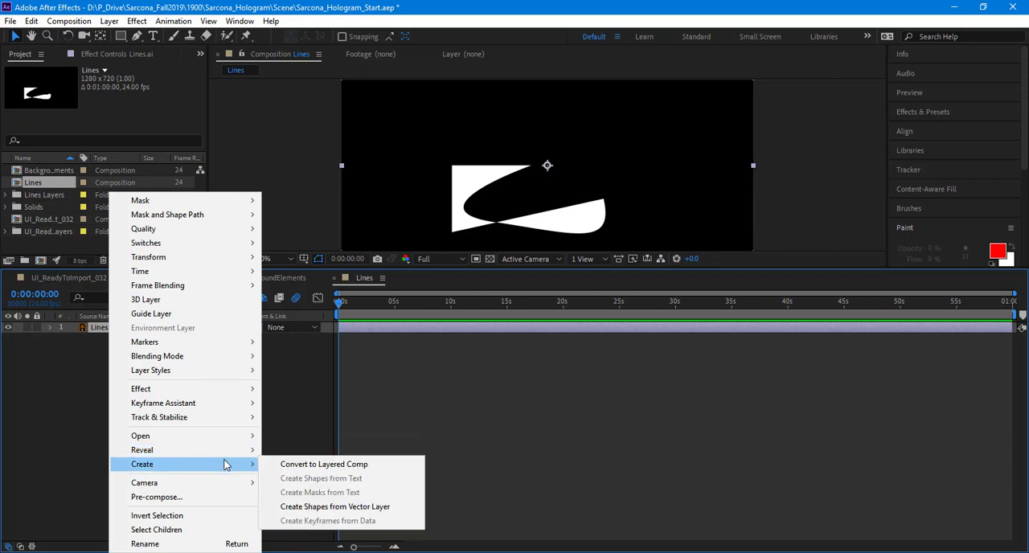
click(346, 506)
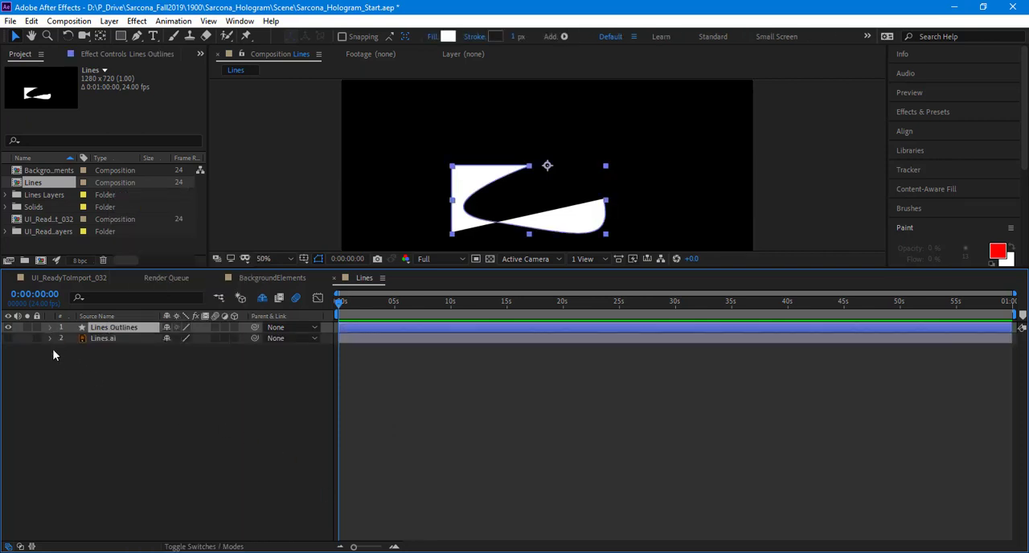
Step: Expand Group 1 of the Lines Outlines layer down to its path and delete Fill 1
click(61, 338)
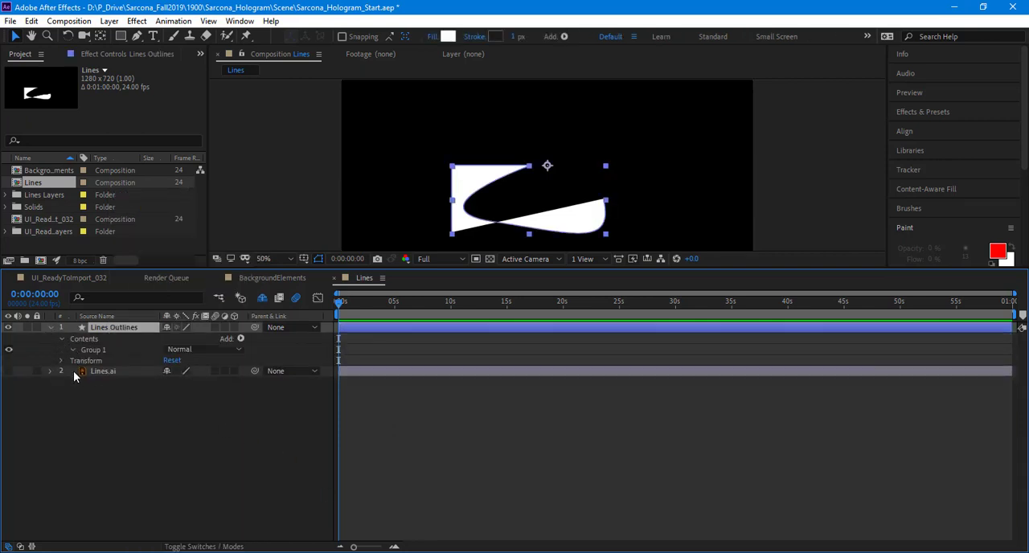
click(73, 349)
click(83, 361)
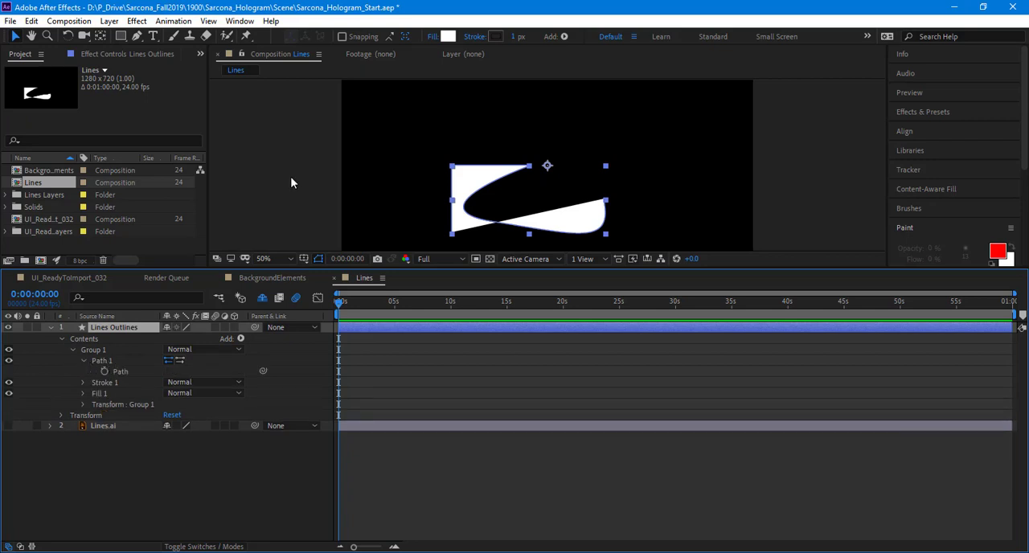
click(99, 393)
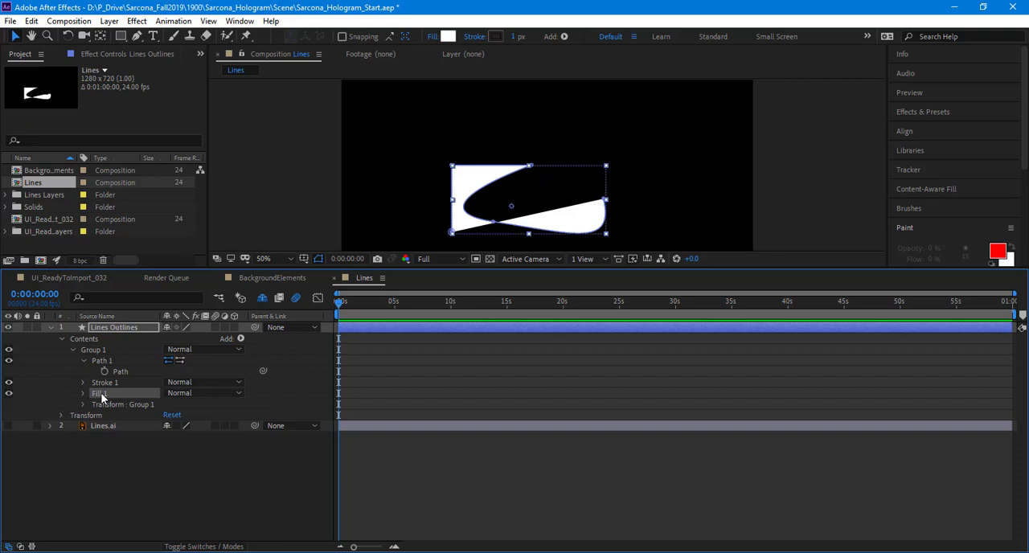
key(Delete)
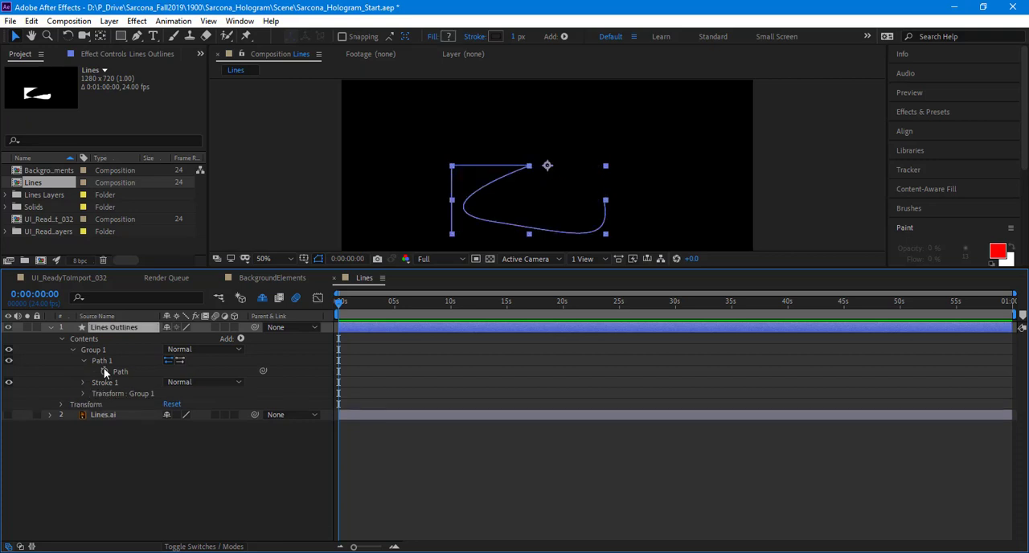
Step: Set the Lines Outlines stroke to the pale pink ECD2D7 with a width of 9 px
click(103, 361)
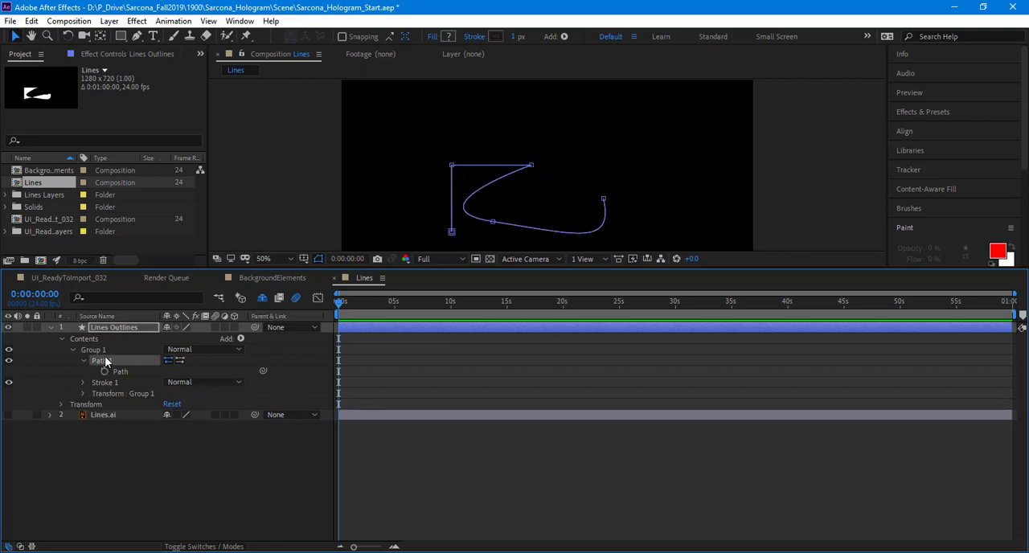
click(494, 38)
drag(199, 75, 199, 44)
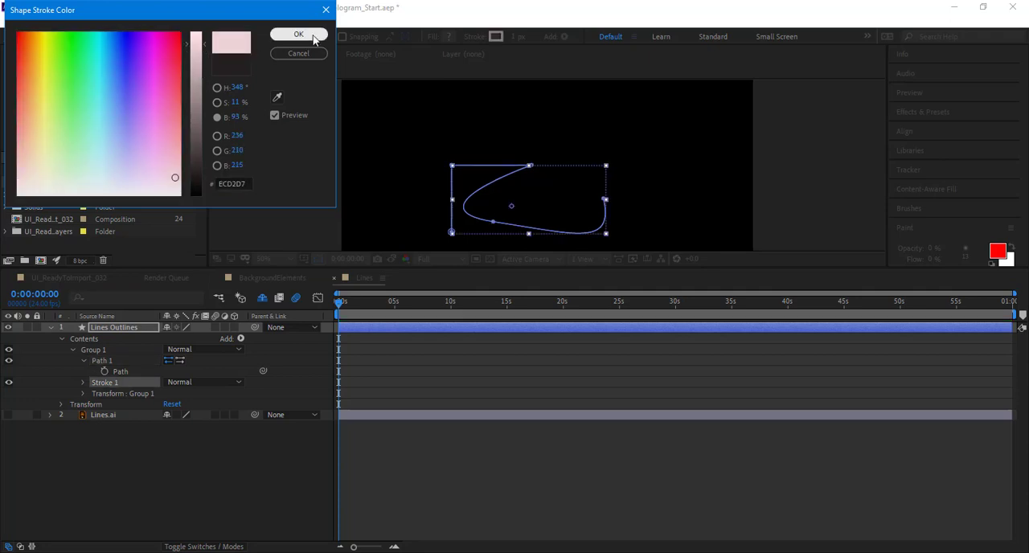
click(299, 35)
mouse_move(511, 37)
mouse_down()
mouse_move(520, 36)
mouse_move(466, 71)
mouse_up()
Step: Add Trim Paths to the Lines Outlines shape and set its End value to 0%
click(240, 338)
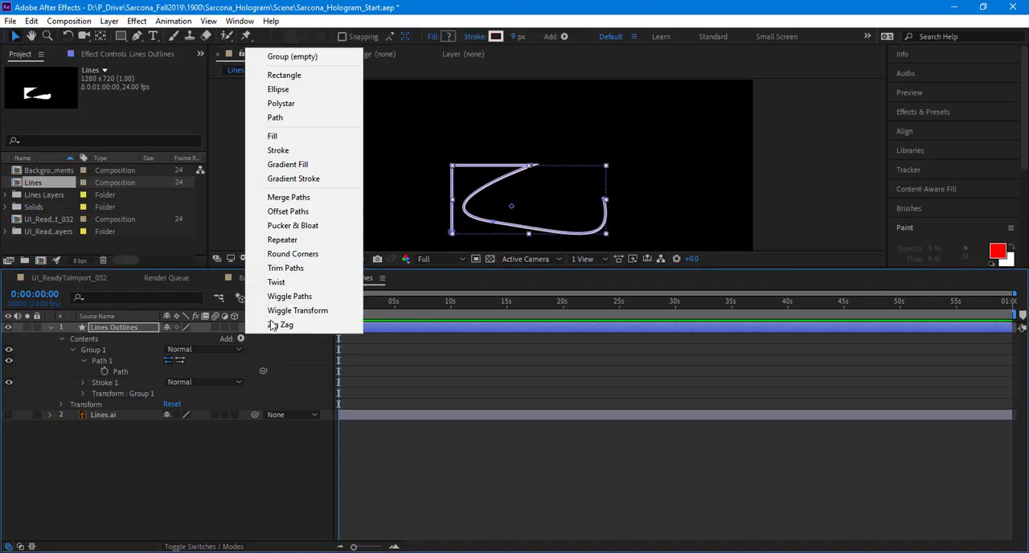
click(290, 267)
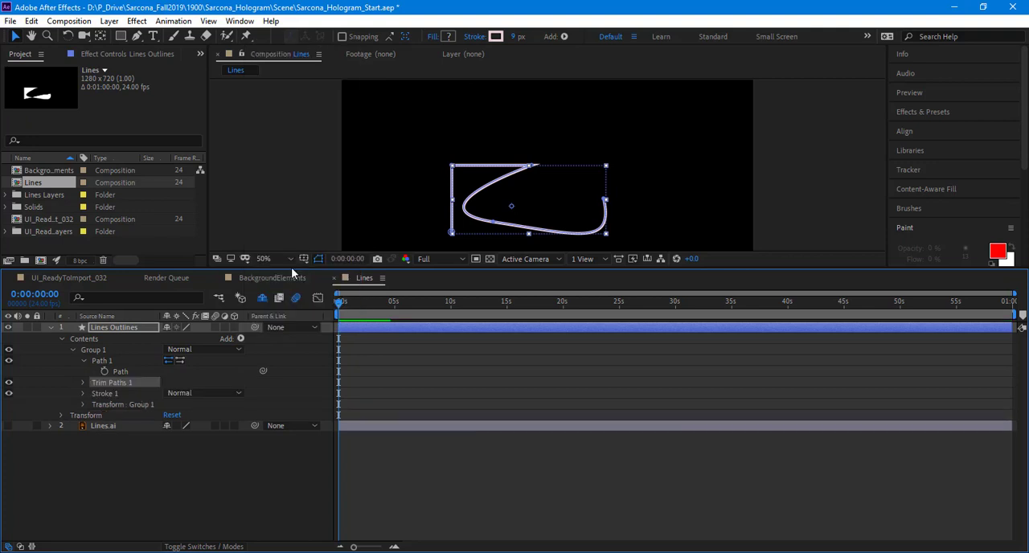
click(82, 383)
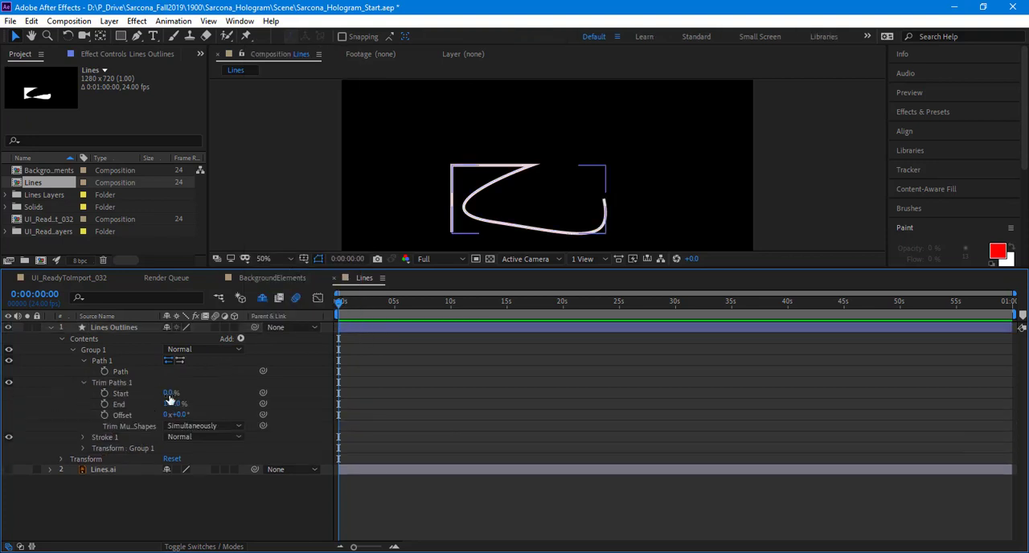
drag(170, 399, 97, 413)
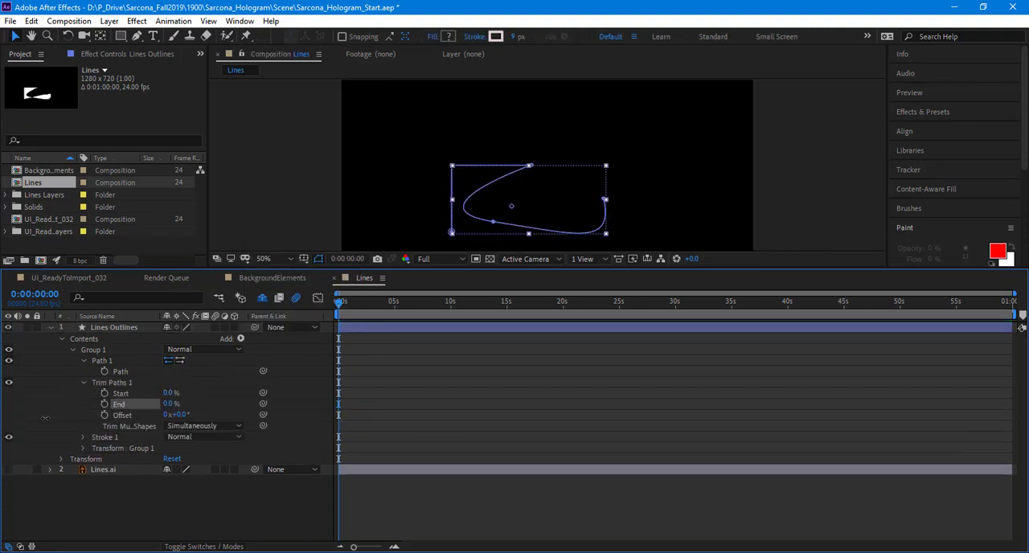
Step: Keyframe the Trim Paths End from 0% at 0:00:00:00 to 100% at 0:00:02:18
click(107, 404)
drag(356, 304, 369, 305)
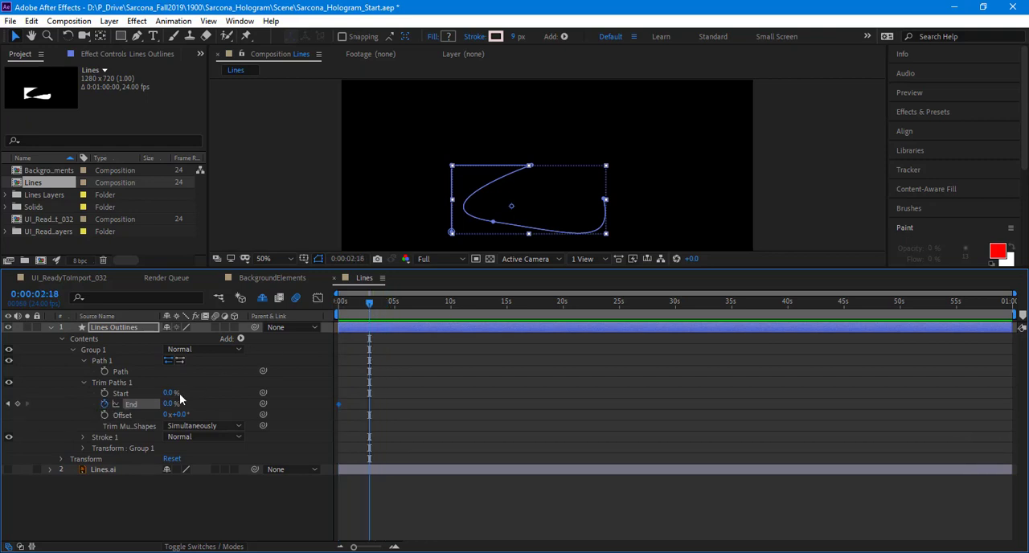
drag(230, 402, 342, 455)
click(377, 485)
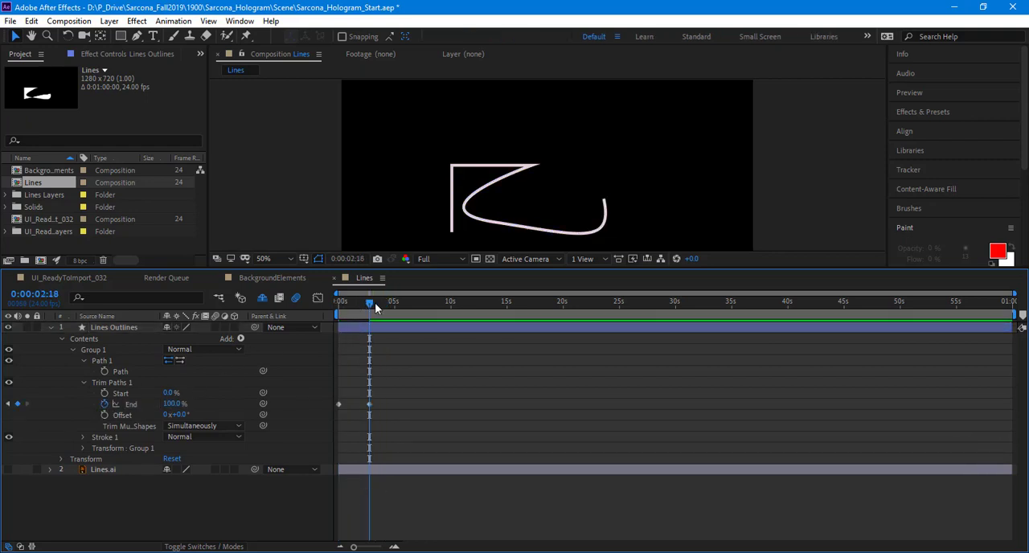
Step: End the work area at about 6.6 seconds and preview the line drawing itself on
drag(369, 303, 394, 307)
click(413, 305)
key(n)
key(space)
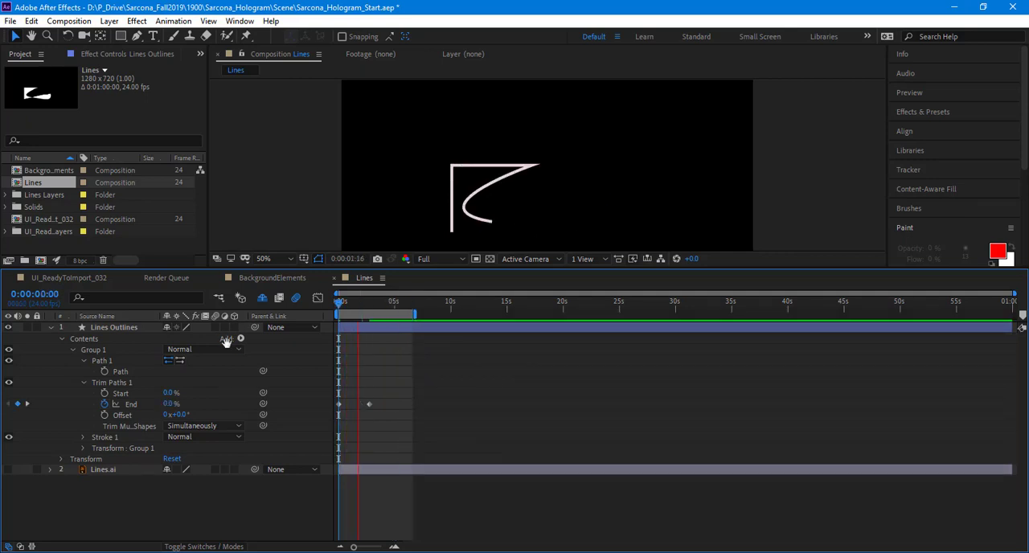
key(space)
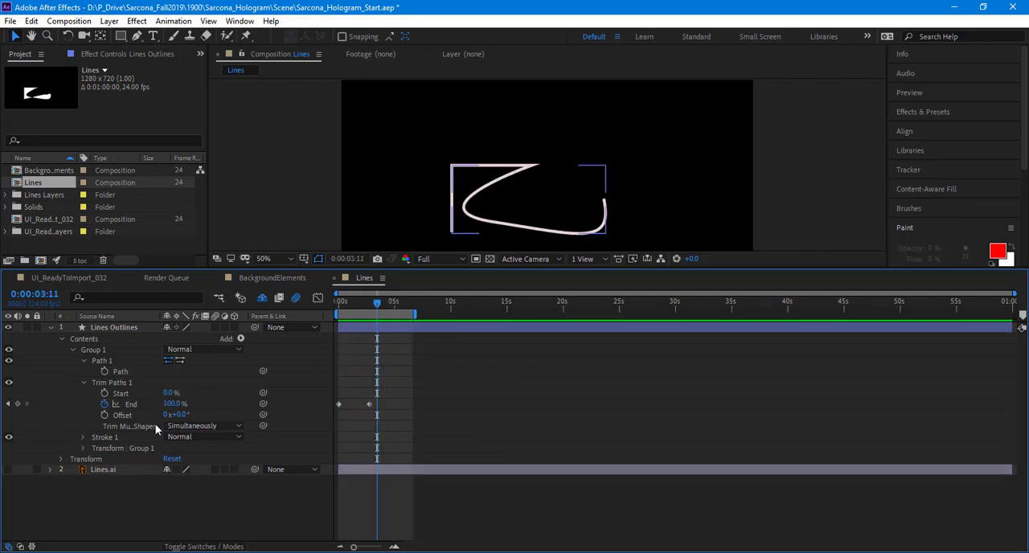
right_click(133, 472)
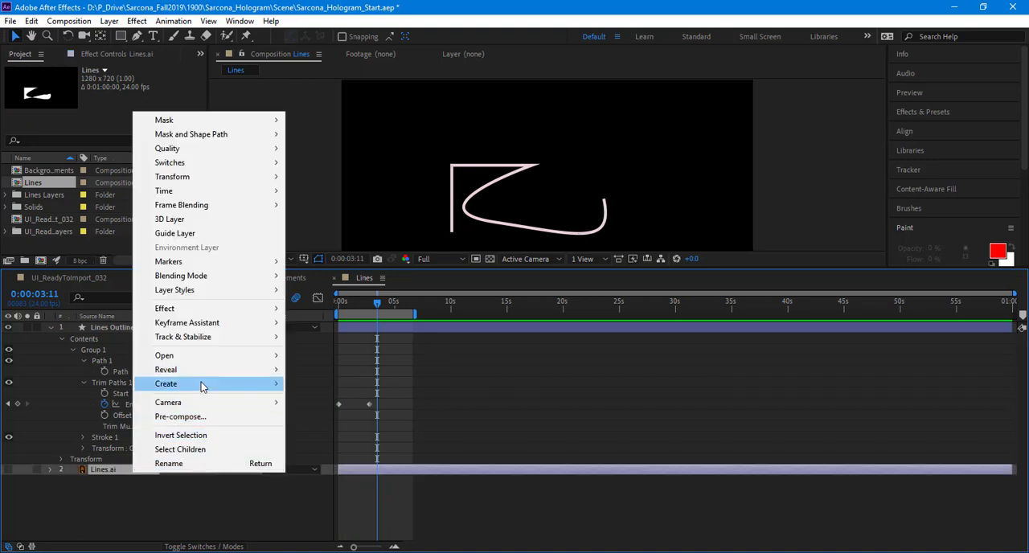
mouse_move(201, 386)
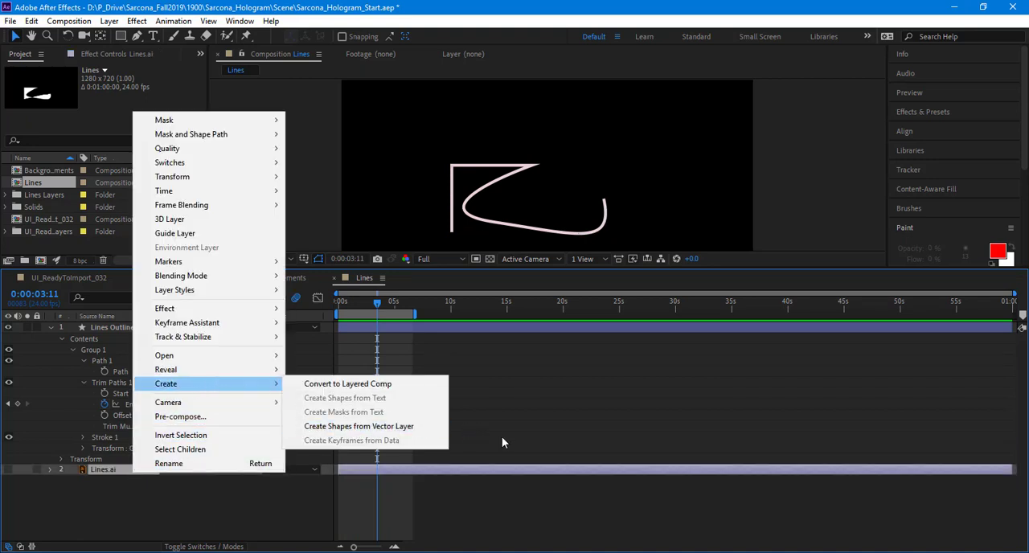
click(494, 530)
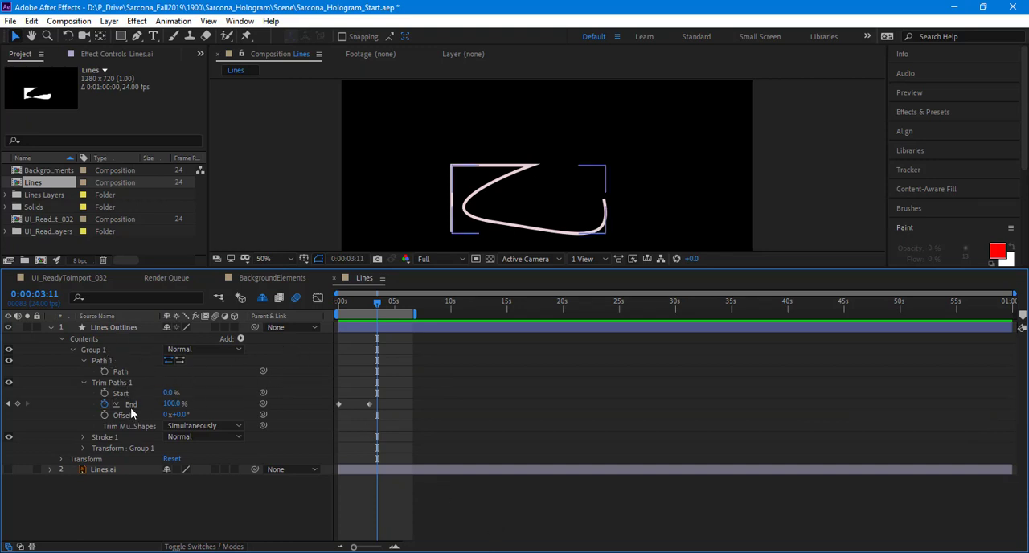
Step: Add the expression loopOut("cycle") to the Trim Paths End property and preview the loop
alt+click(104, 403)
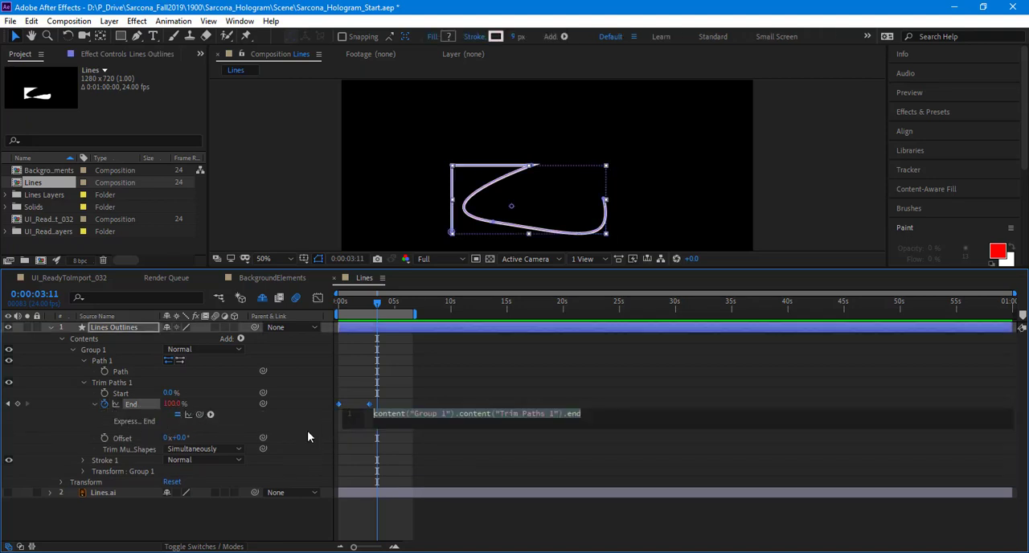
text(loopOu)
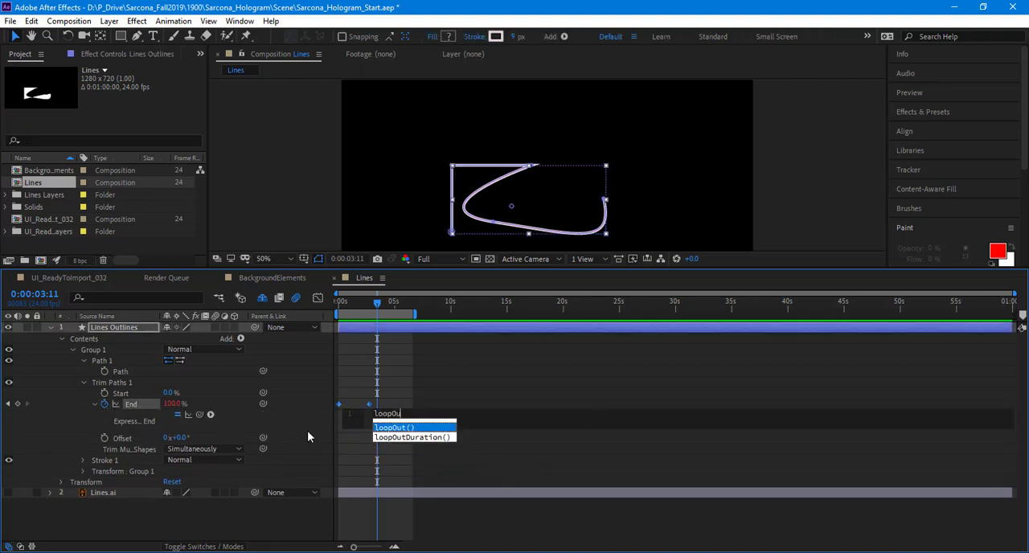
text(t)
key(Return)
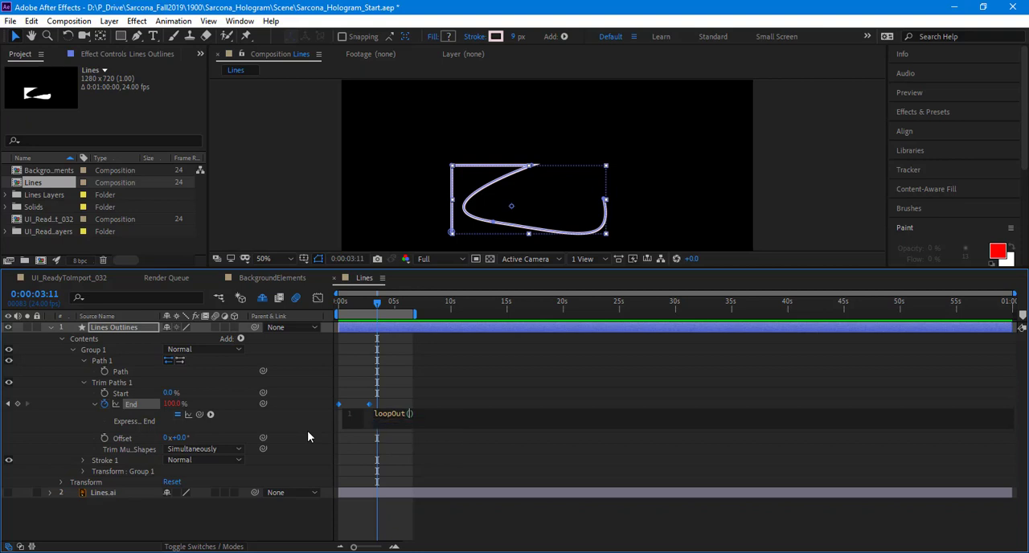
text(")
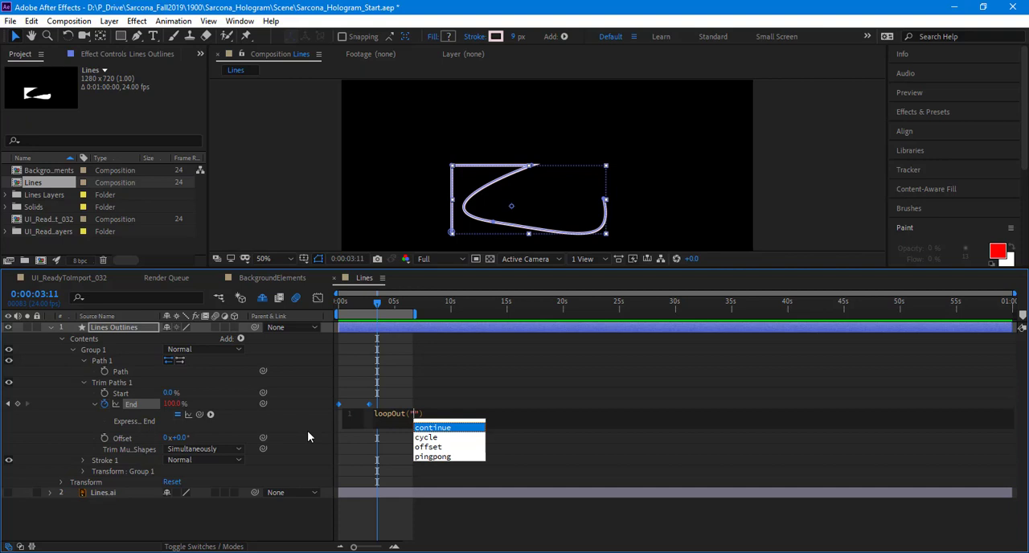
text(cycle)
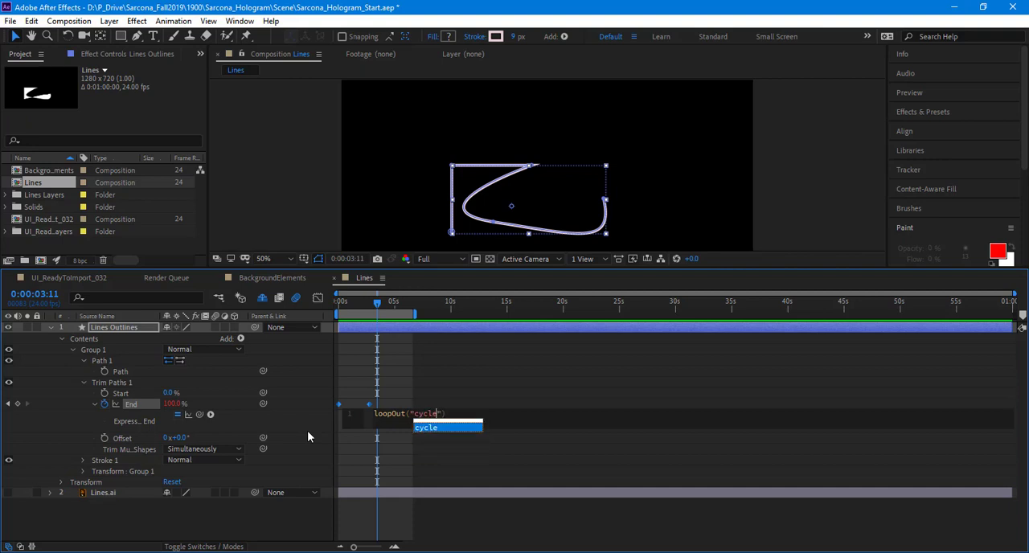
text(")
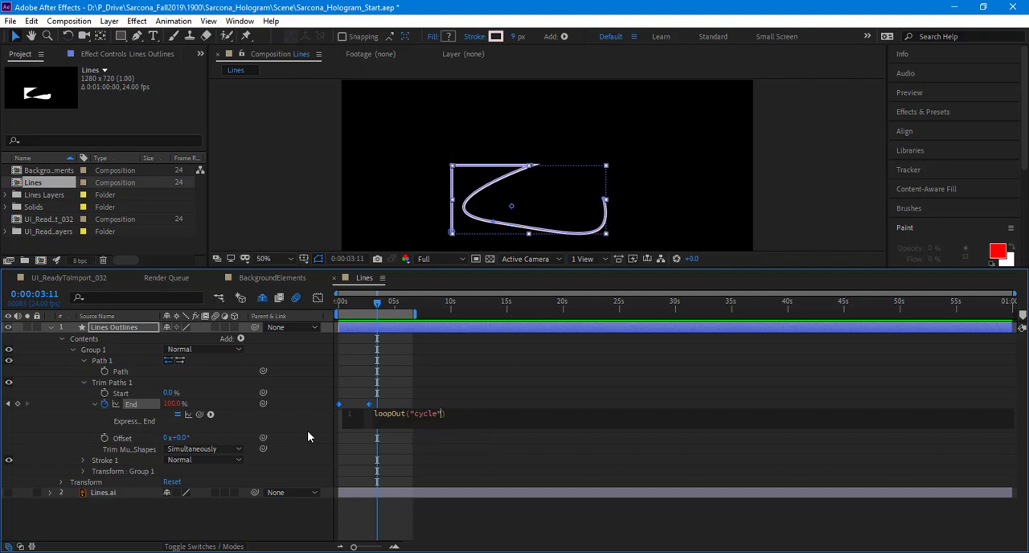
click(400, 526)
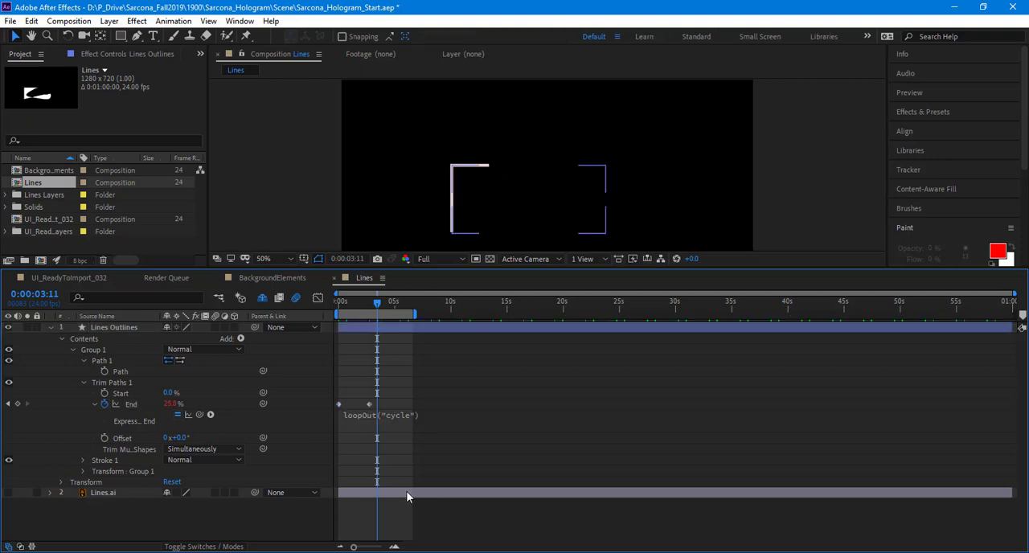
key(space)
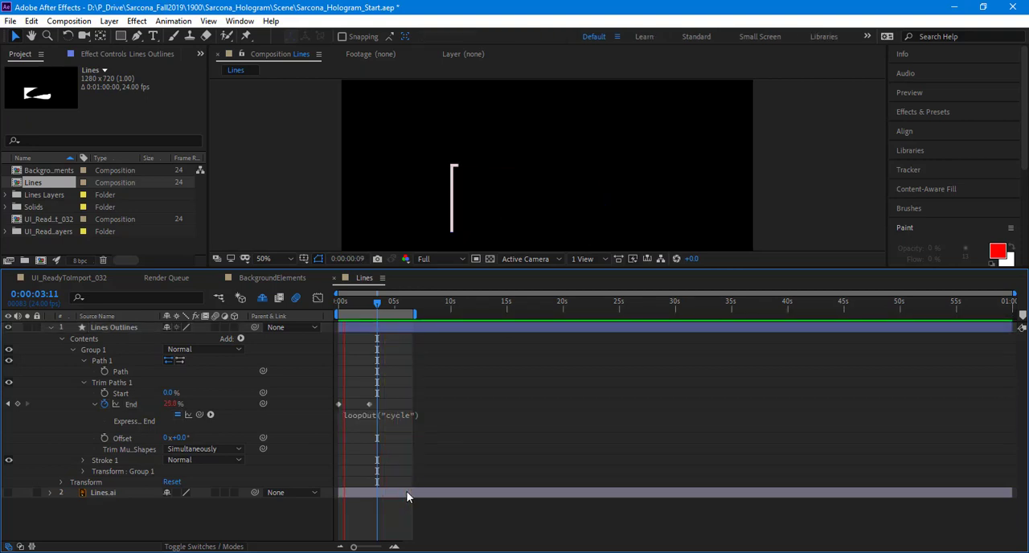
Step: Extend the work area to about 17 seconds, shift the second End keyframe to about 1.5 seconds, and preview the faster loop
drag(414, 313, 531, 313)
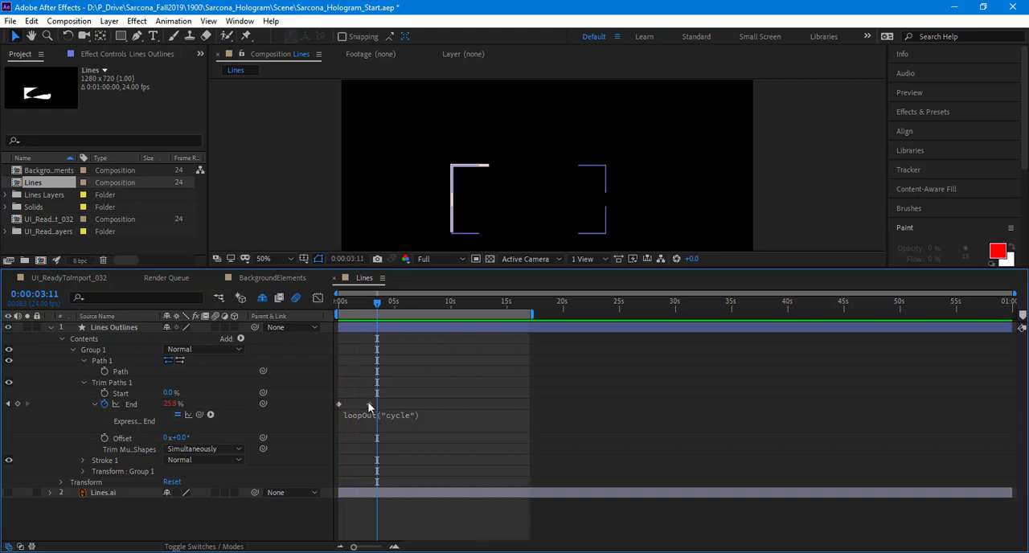
drag(368, 404, 354, 404)
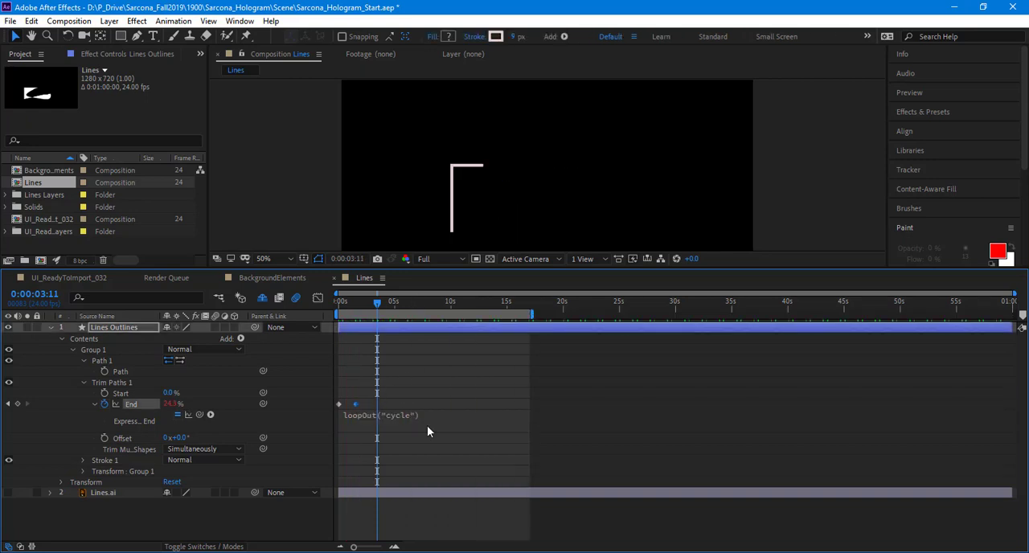
key(space)
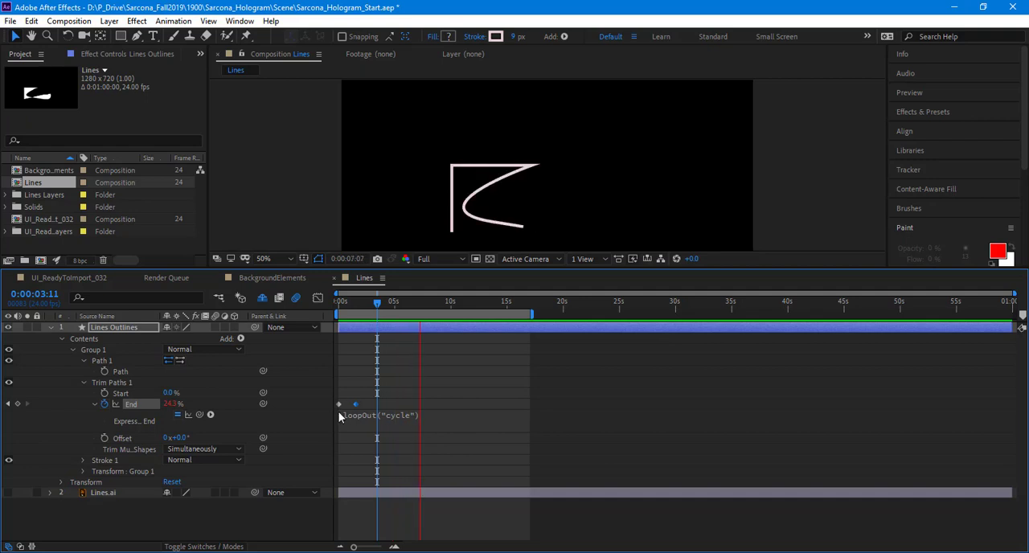
Step: Keyframe the Trim Paths Start from 0% at 0:00:00:00 to 99% at 0:00:01:13
key(space)
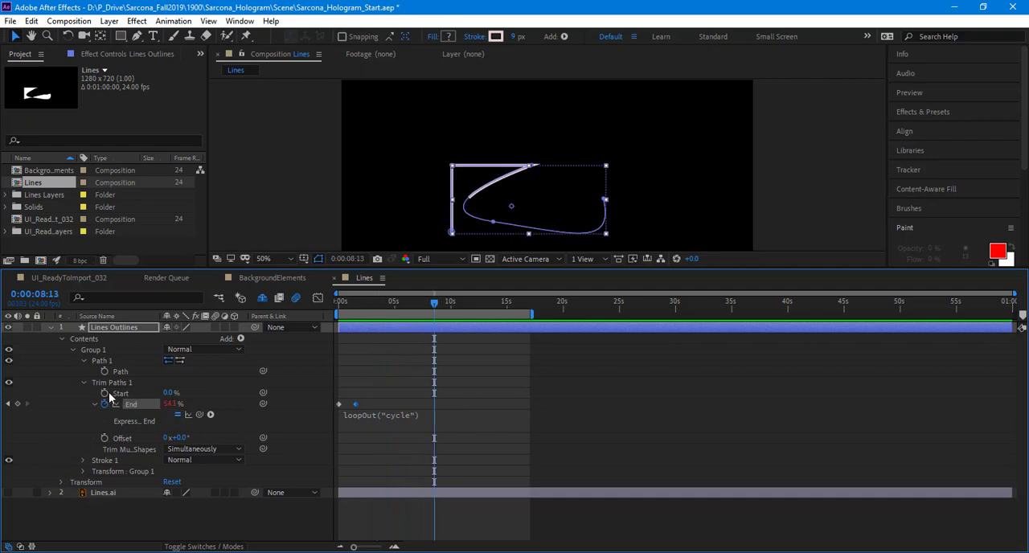
drag(388, 303, 356, 305)
click(105, 393)
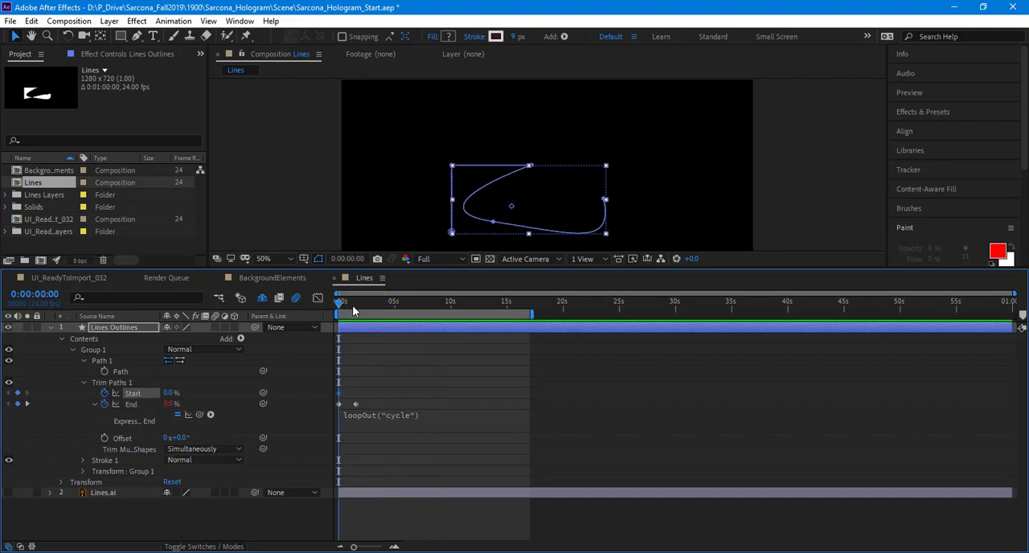
drag(232, 392, 436, 377)
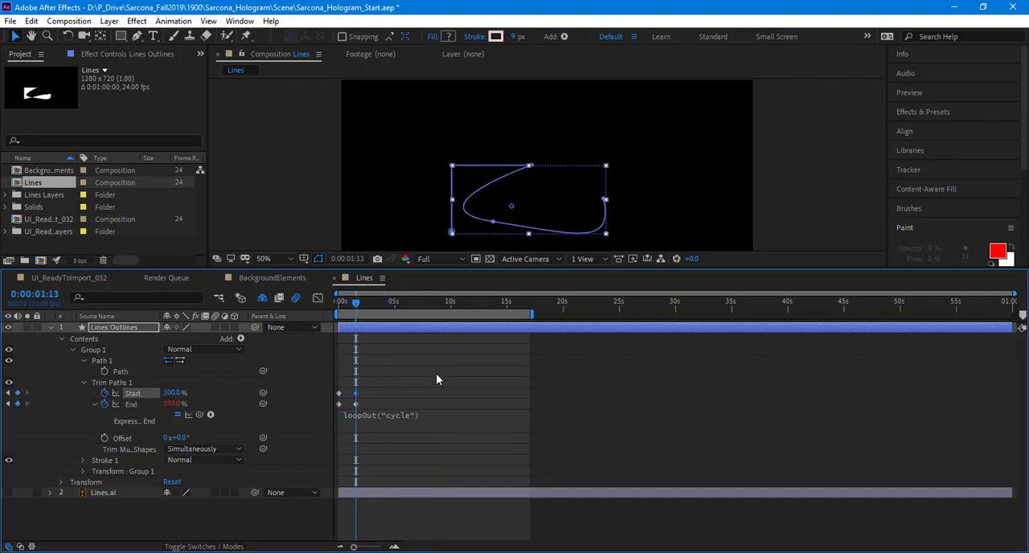
drag(354, 547, 370, 548)
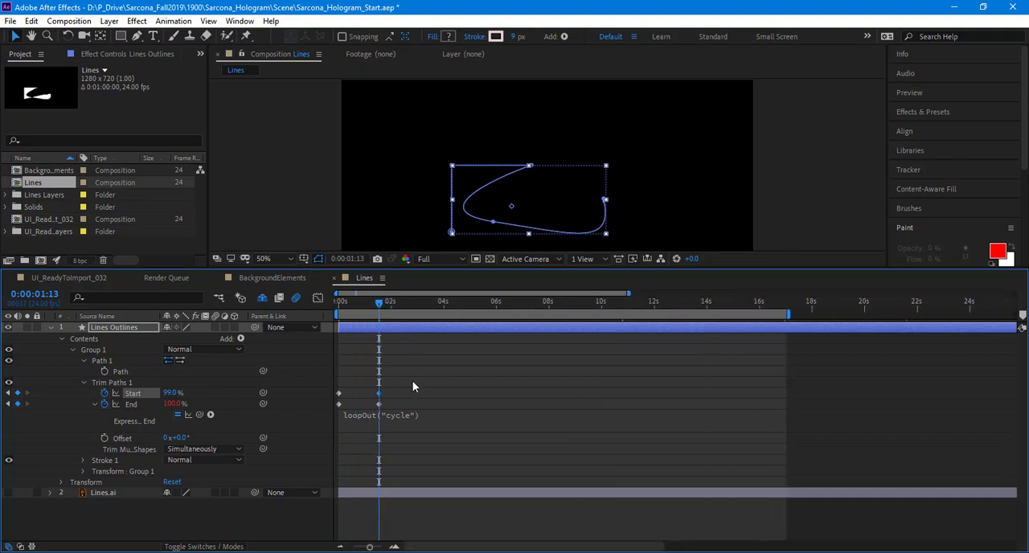
Step: Shift both Start keyframes about 8 frames later and add another 0% Start keyframe at 0:00:00:00
drag(331, 389, 386, 391)
drag(384, 305, 2, 402)
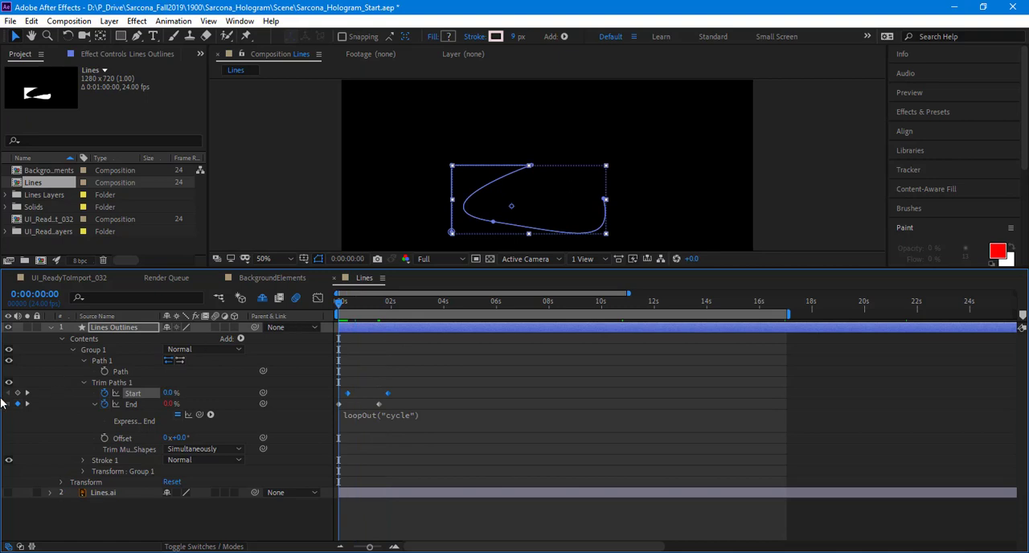
drag(366, 300, 389, 301)
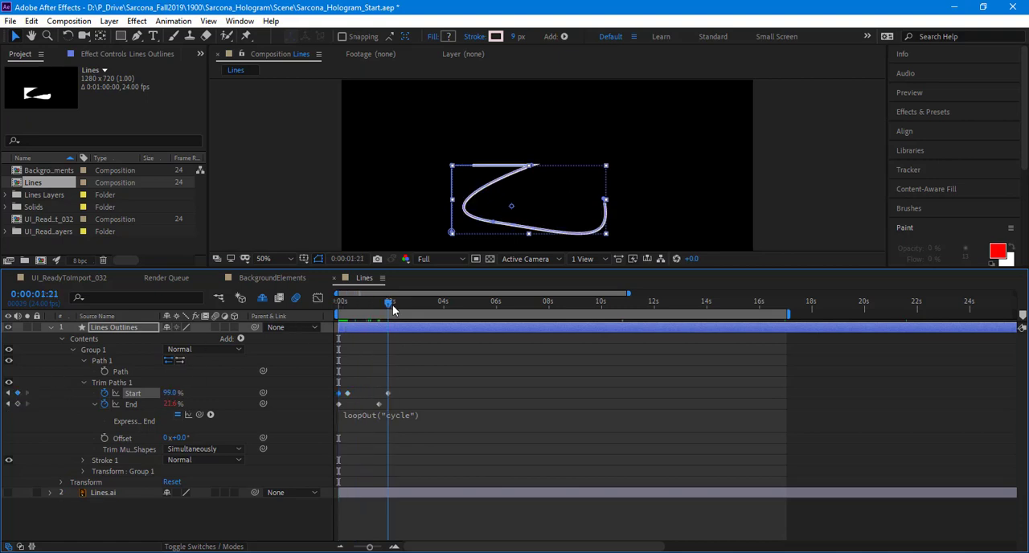
click(408, 493)
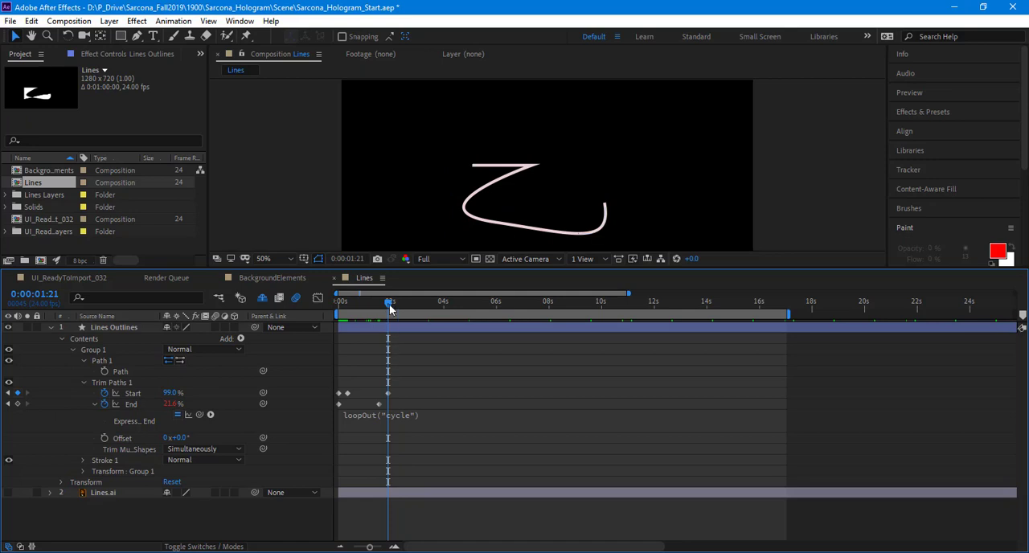
Step: Add a 100% keyframe to the Trim Paths End at 0:00:01:21 and preview the animation from the beginning
mouse_move(390, 305)
mouse_down()
mouse_move(381, 304)
mouse_move(391, 305)
mouse_up()
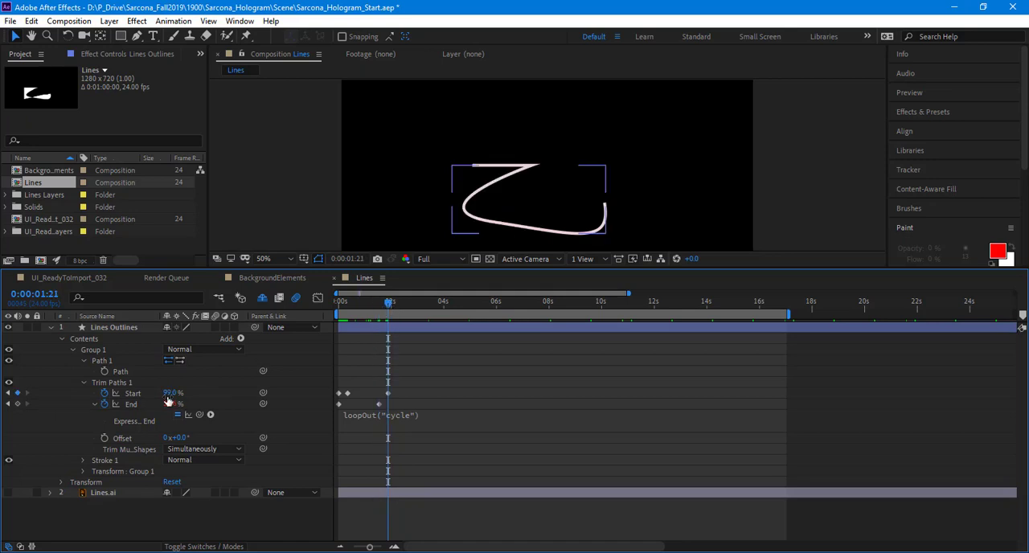
key(Return)
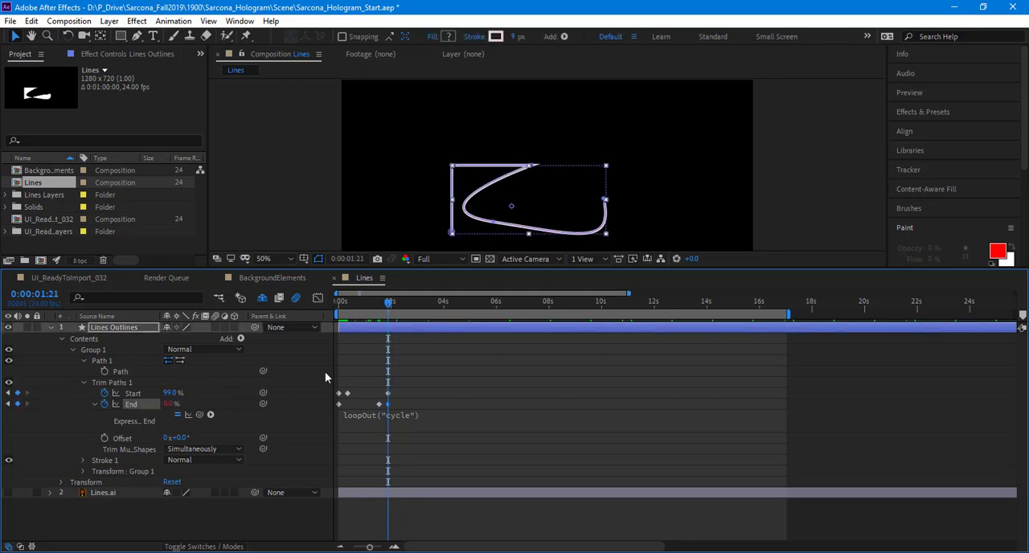
mouse_move(345, 305)
mouse_down()
mouse_move(324, 307)
mouse_move(386, 314)
mouse_up()
click(168, 402)
text(100)
key(Return)
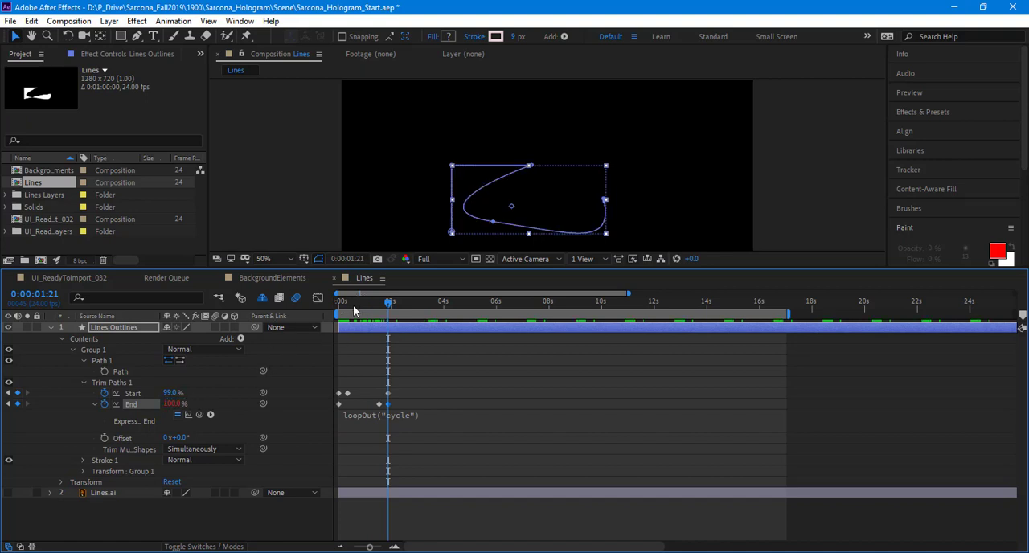
drag(353, 305, 316, 378)
click(378, 526)
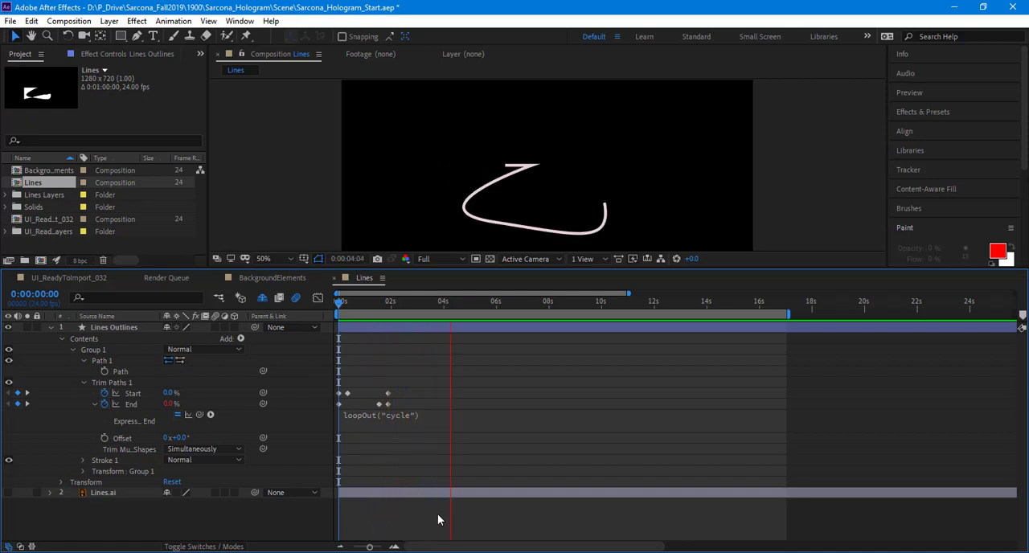
Step: Copy the expression loopOut("cycle") from End to the Trim Paths Start property and preview the loop
key(space)
click(355, 417)
key(ctrl+c)
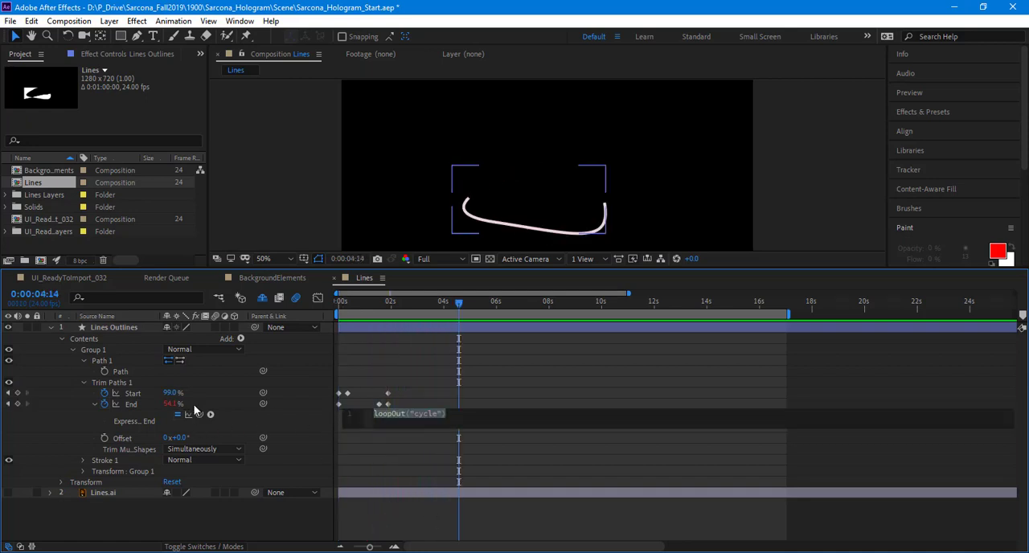
click(129, 395)
key(ctrl+v)
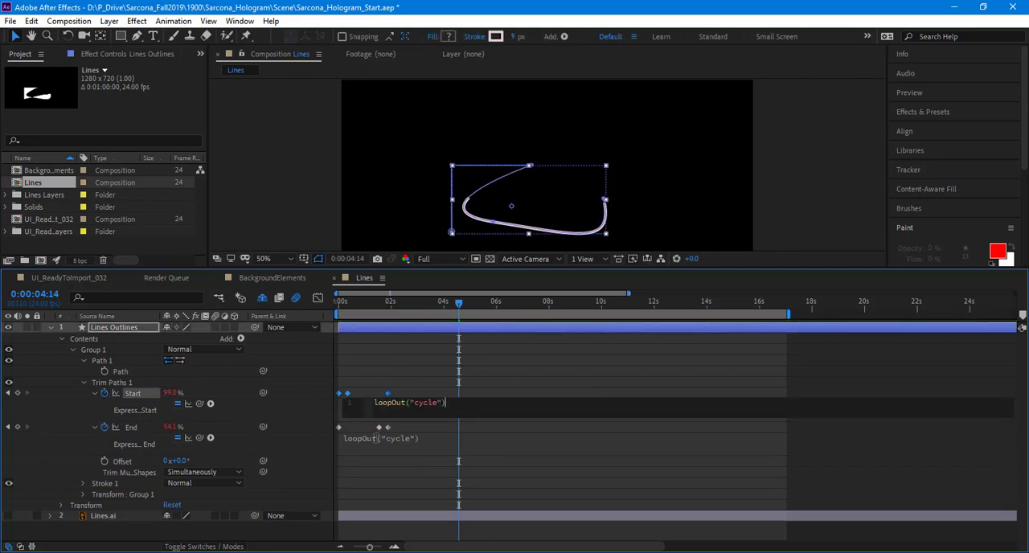
click(424, 546)
key(space)
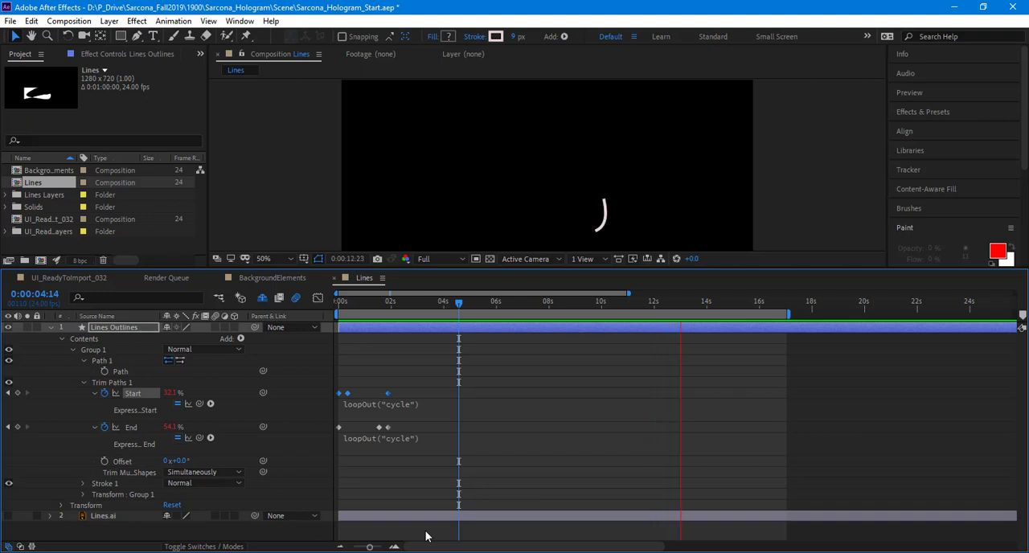
Step: Shift the last Start keyframe and the last two End keyframes about one second earlier, and preview the faster loop from the beginning
key(space)
drag(426, 446, 366, 376)
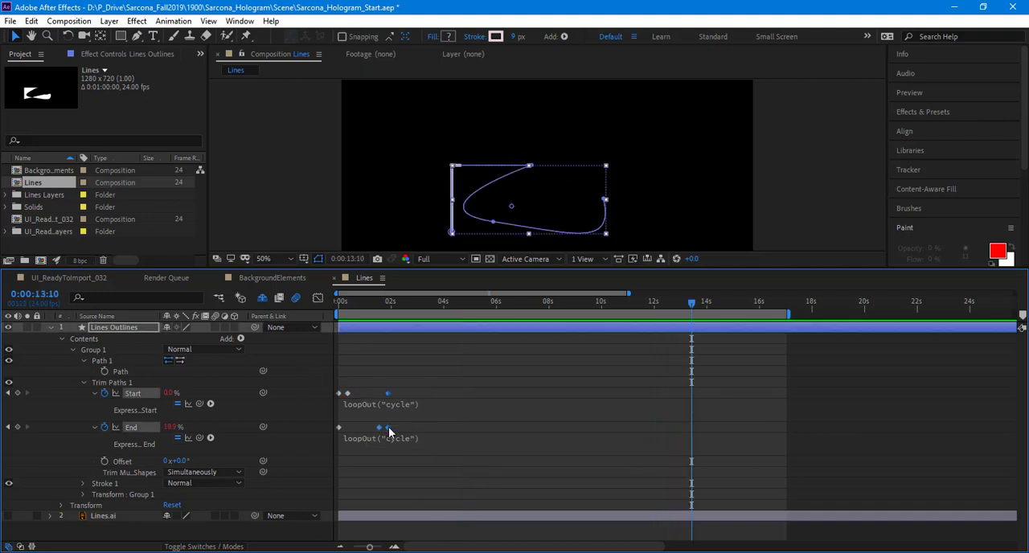
drag(386, 426, 355, 427)
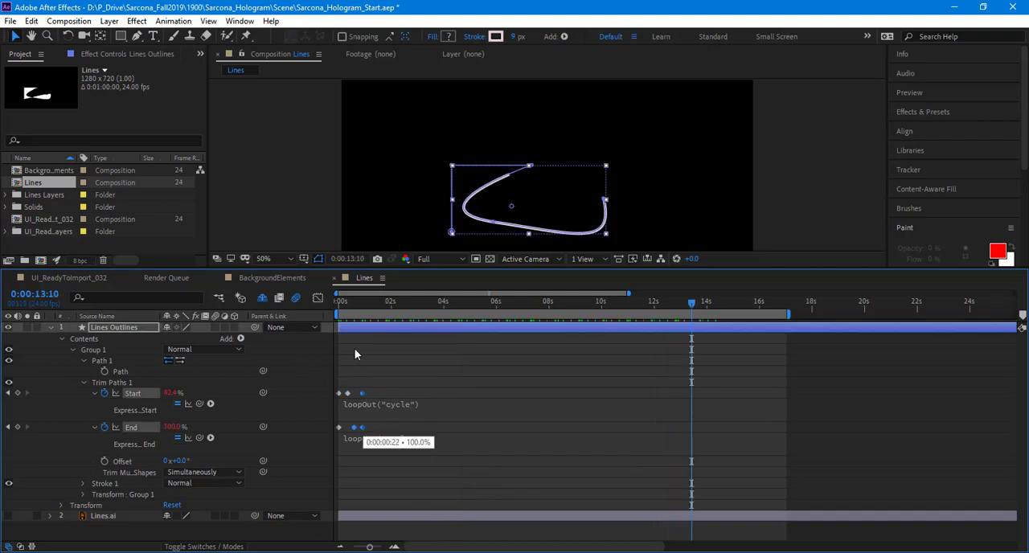
click(338, 303)
key(F2)
key(space)
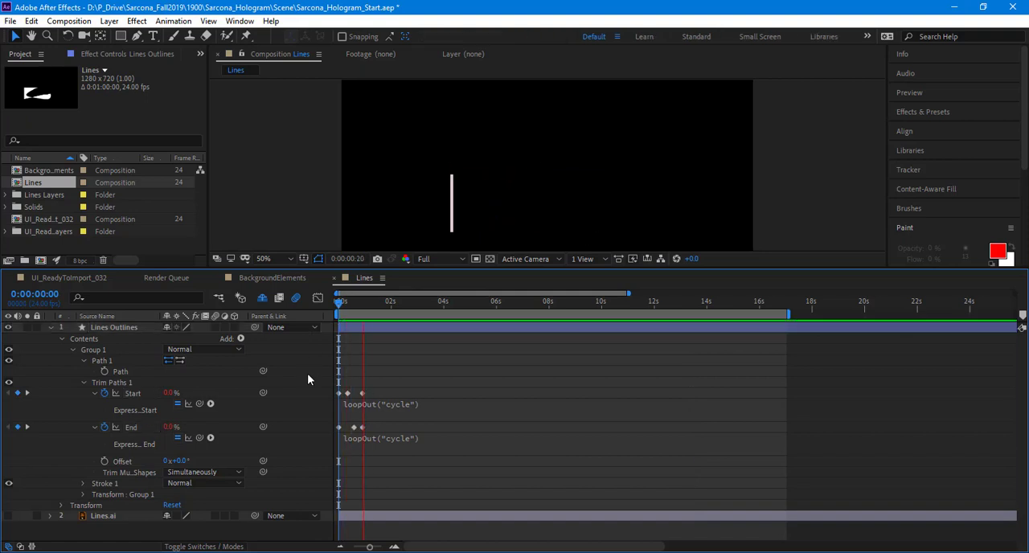